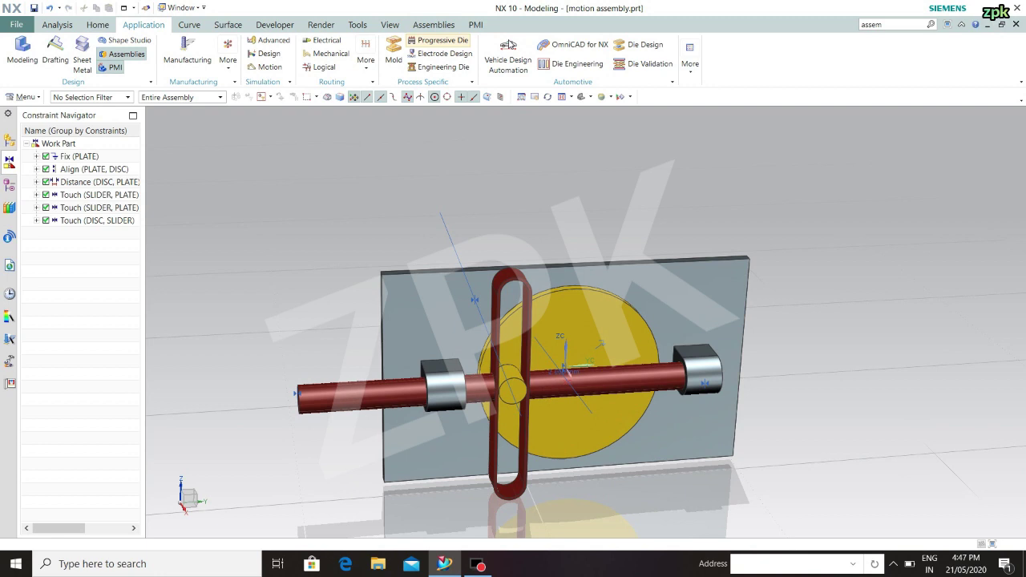
Rotate the disc component by -65° with Move Component in Dynamic motion to drive the slider mechanism
click(431, 24)
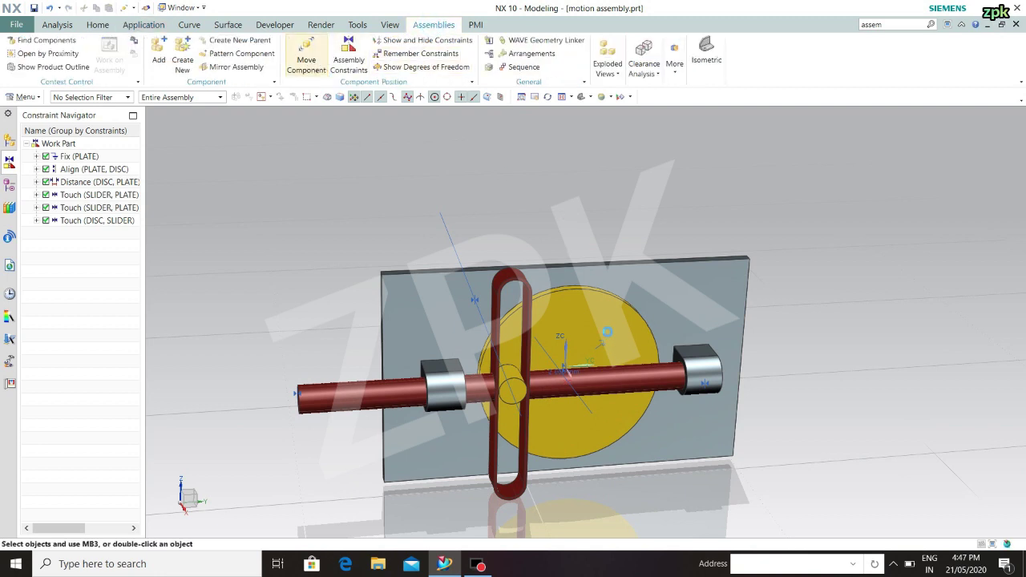
click(606, 316)
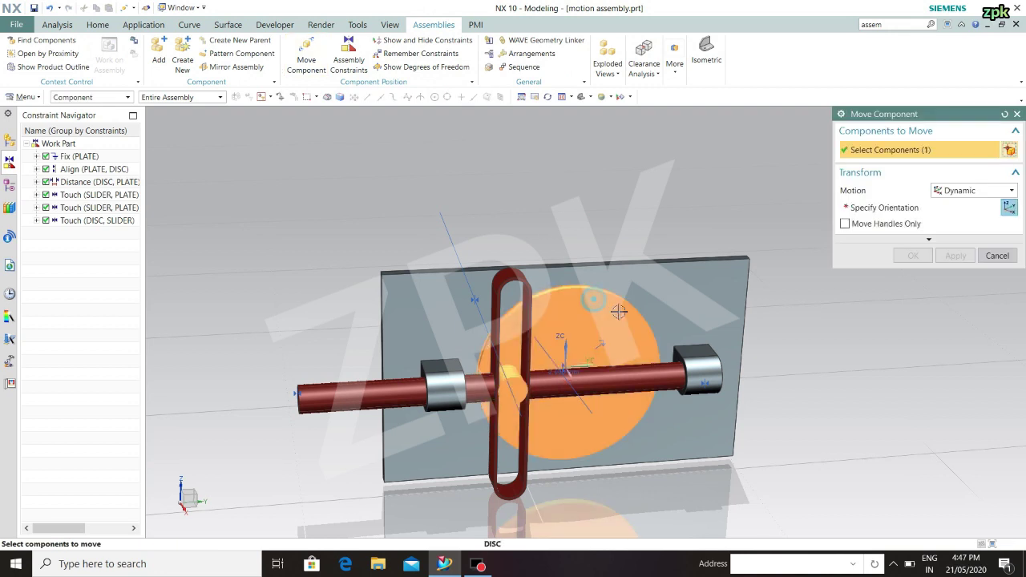
click(900, 208)
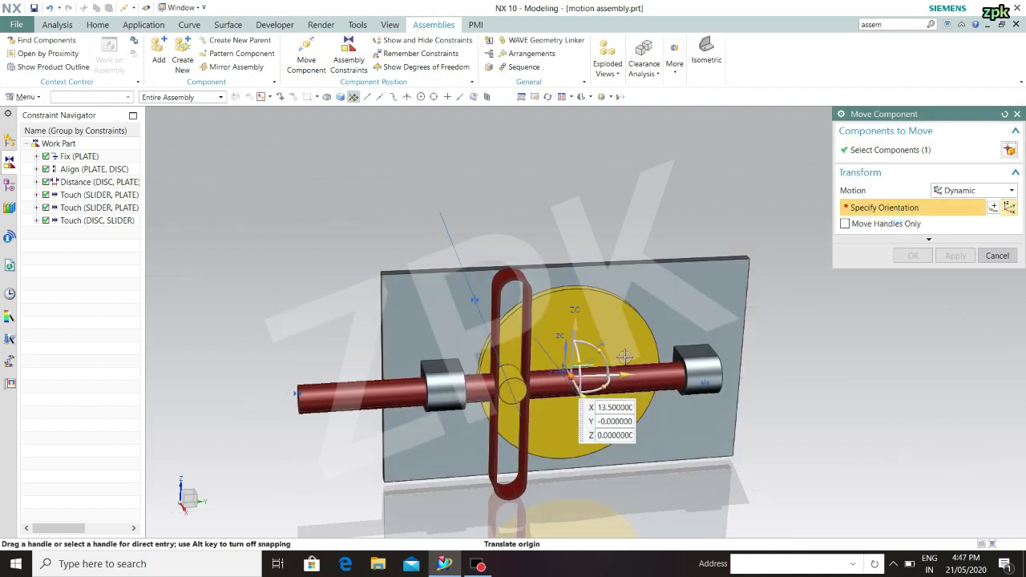
drag(627, 385, 689, 433)
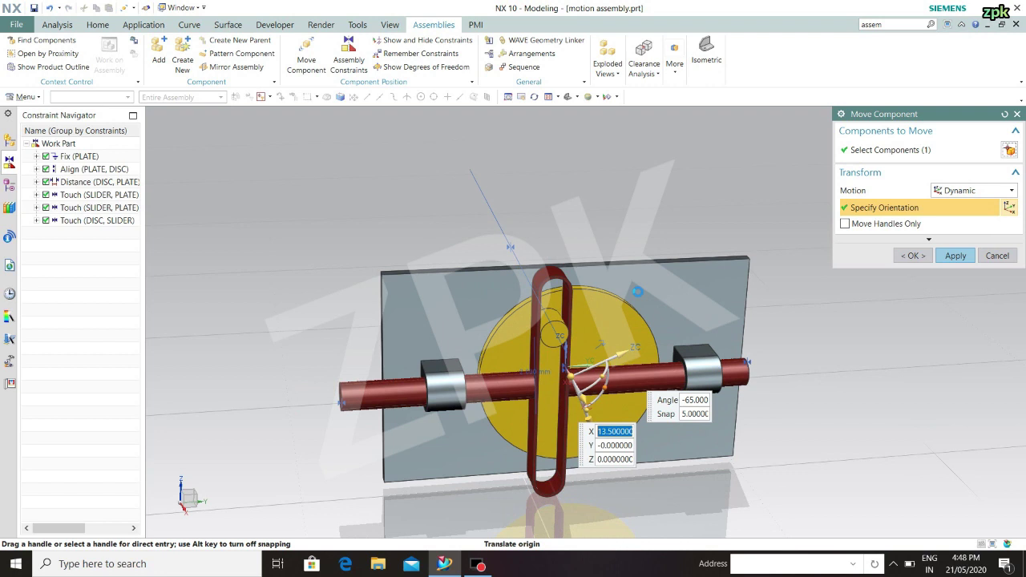
click(921, 256)
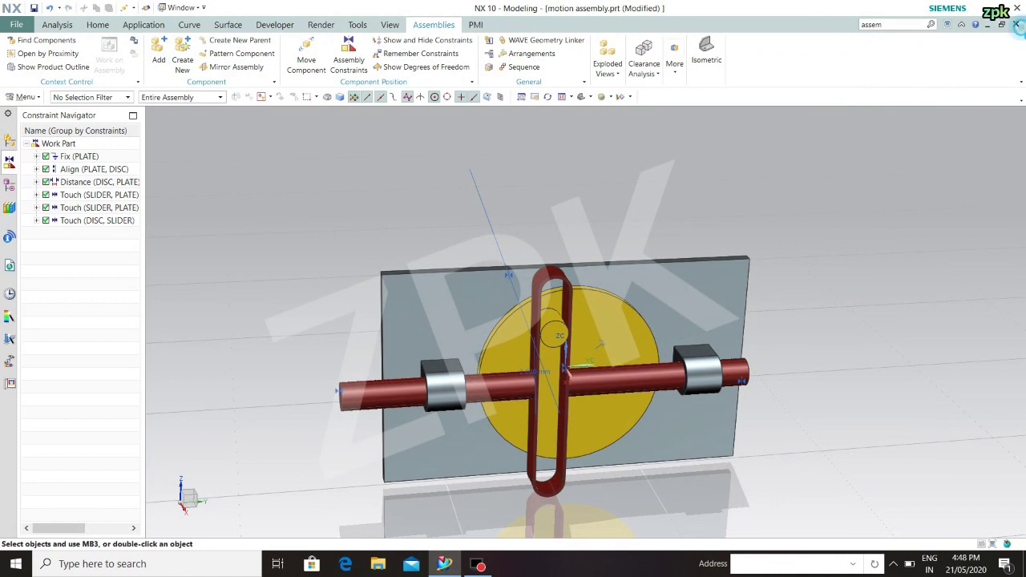
Close the motion assembly part
click(1016, 24)
click(517, 309)
click(523, 315)
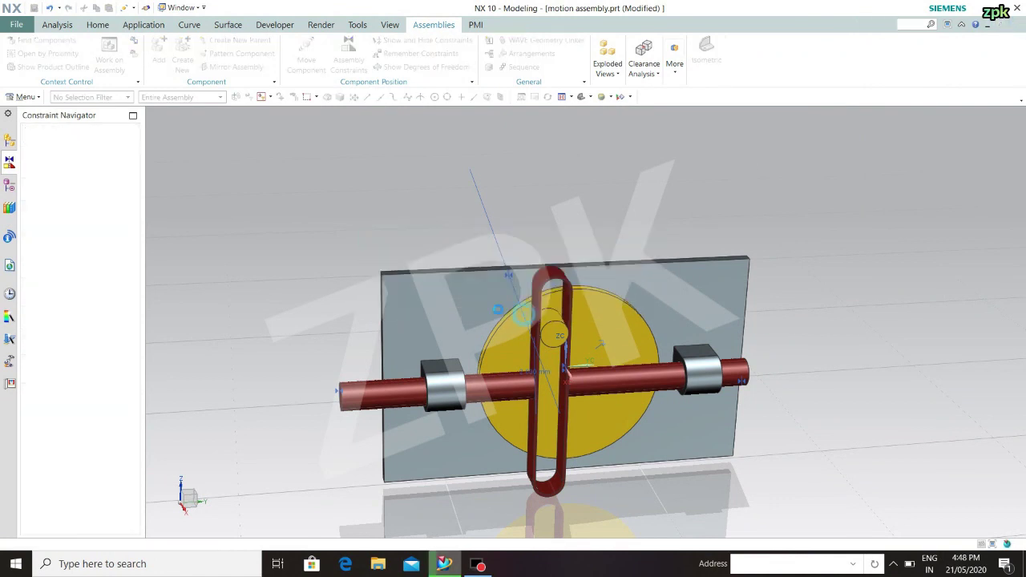
Create a new part named plate from the Model template, with millimeters as units
click(16, 25)
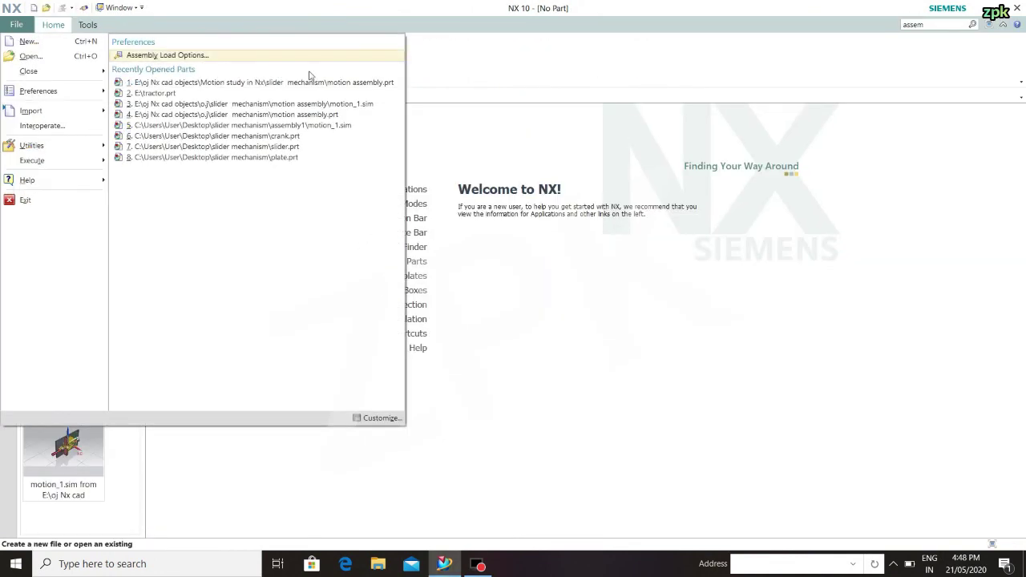
click(552, 143)
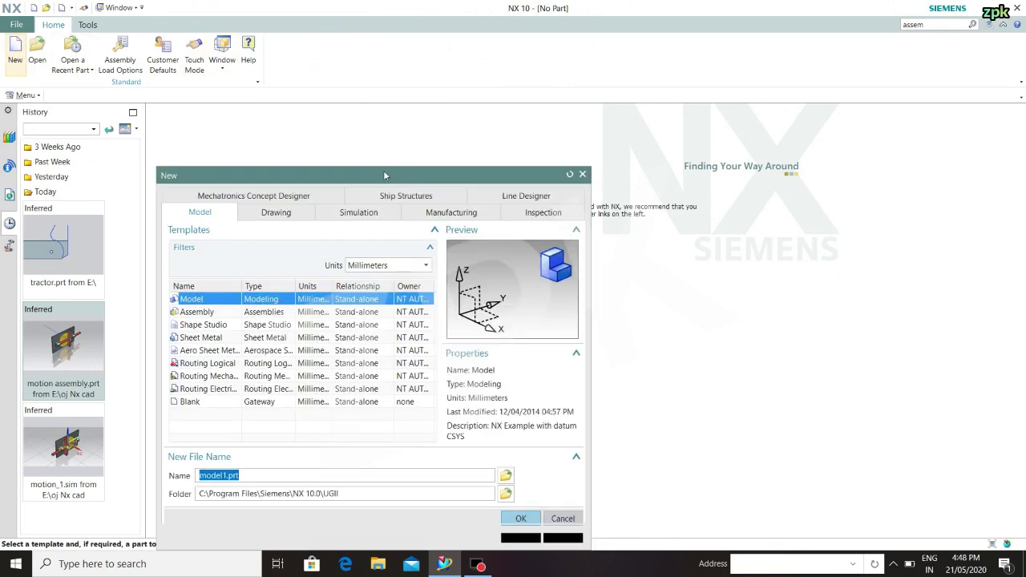
click(390, 266)
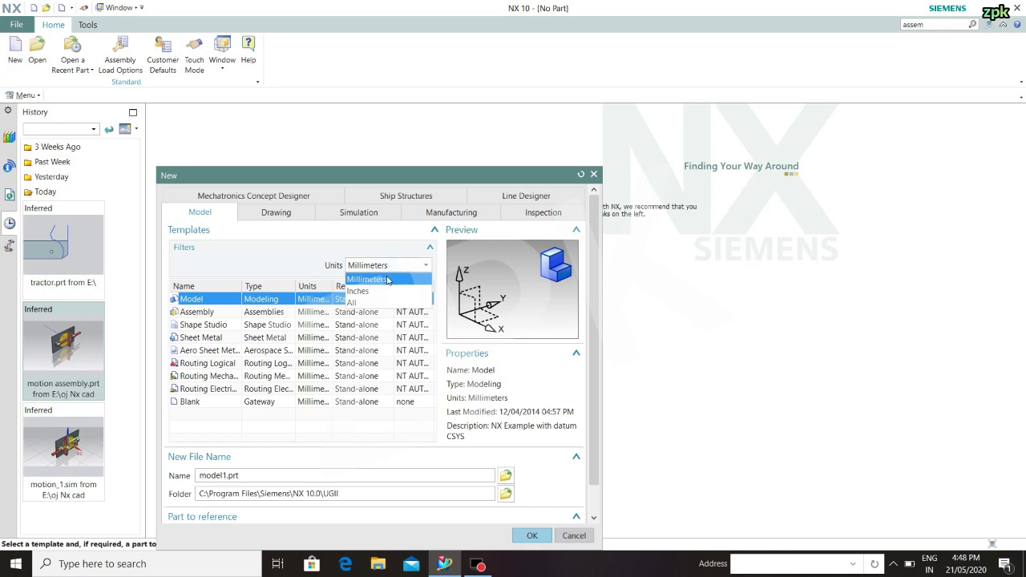
click(383, 281)
drag(252, 479, 182, 483)
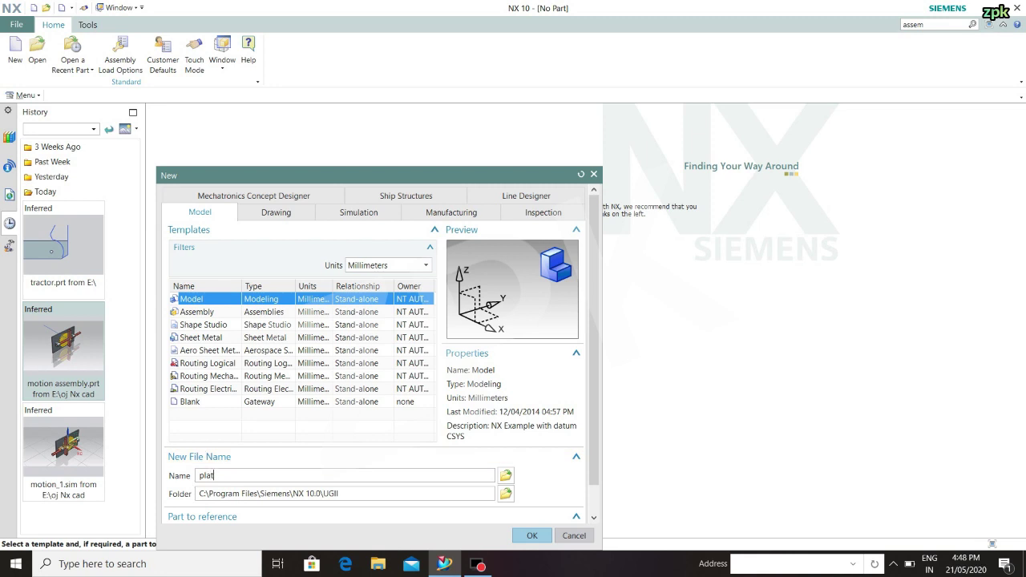
key(Return)
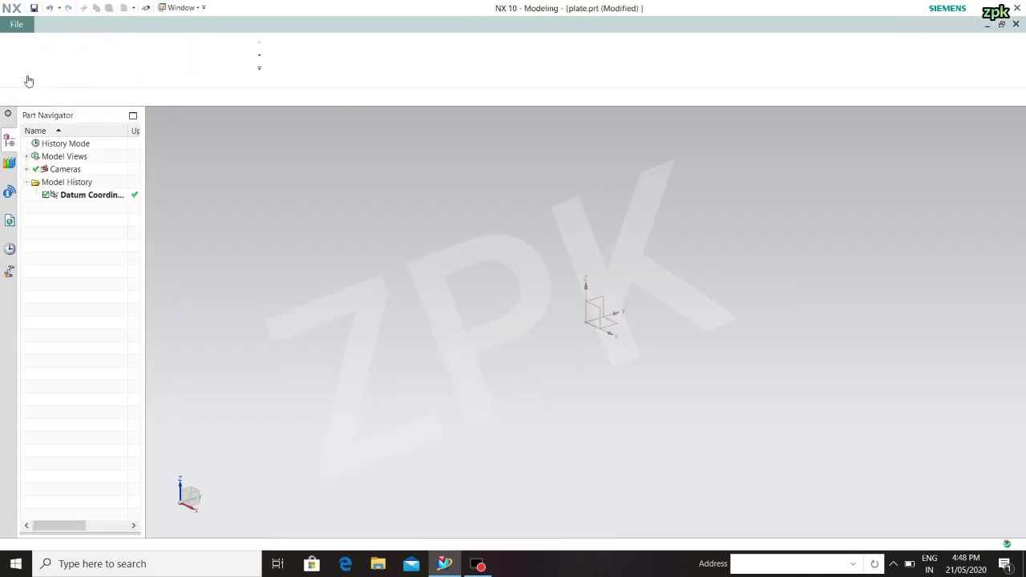
Create a sketch on the YZ plane of the datum coordinate system
click(97, 24)
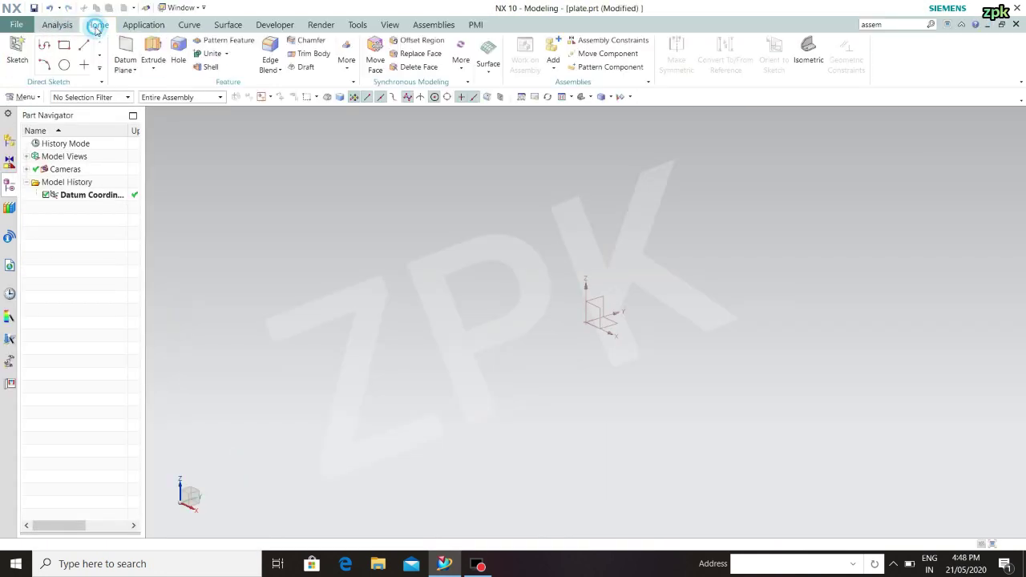
click(30, 55)
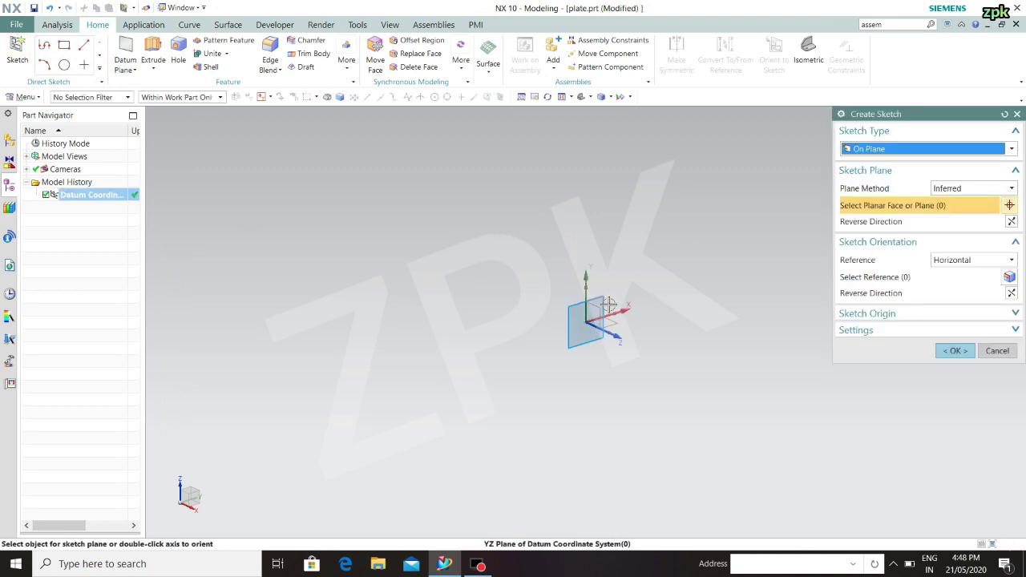
click(956, 351)
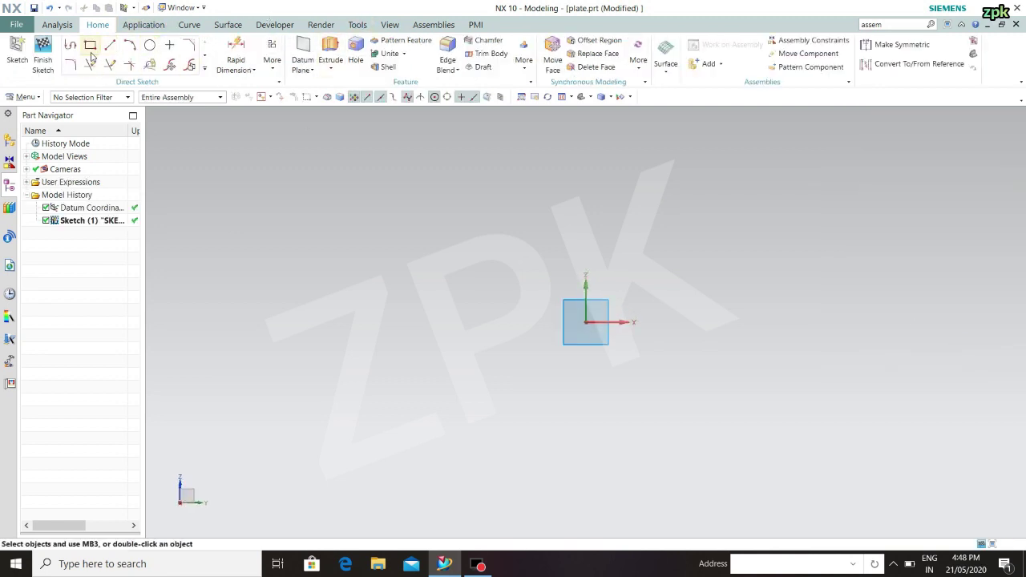
Turn off Continuous Auto Dimensioning and sketch a rectangle centred on the sketch origin, about 92 mm wide and 56 mm high
click(91, 48)
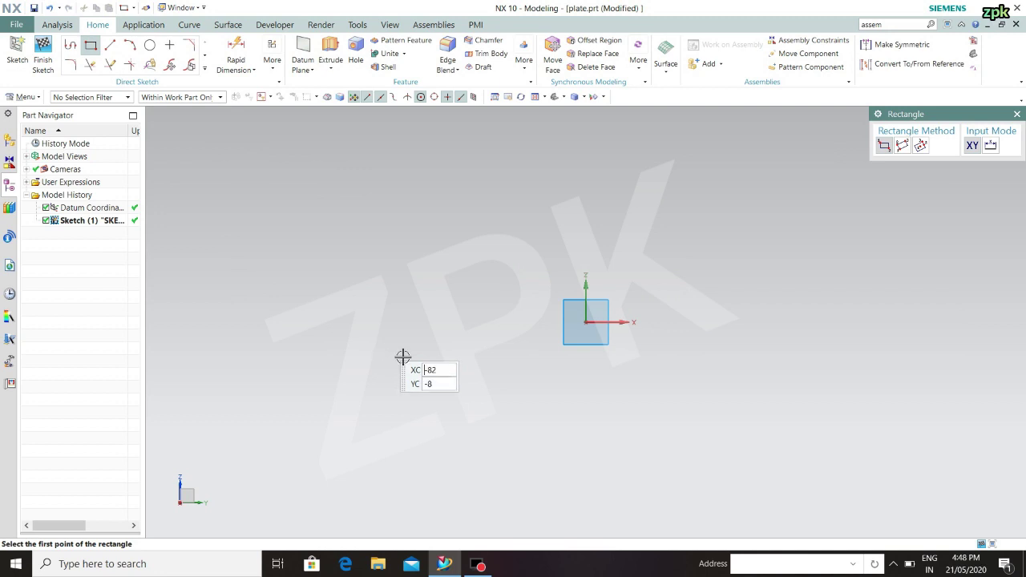
key(Escape)
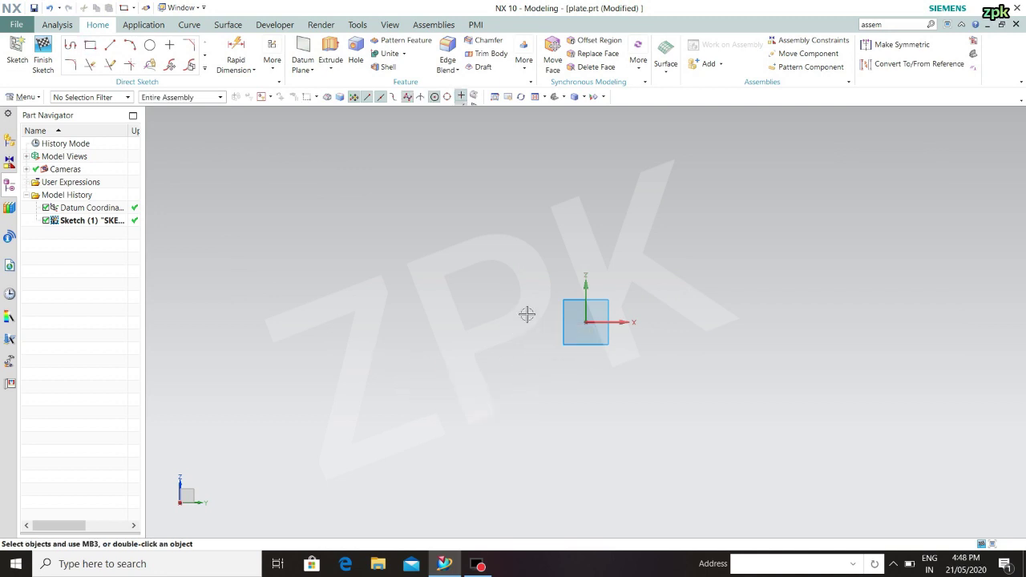
key(r)
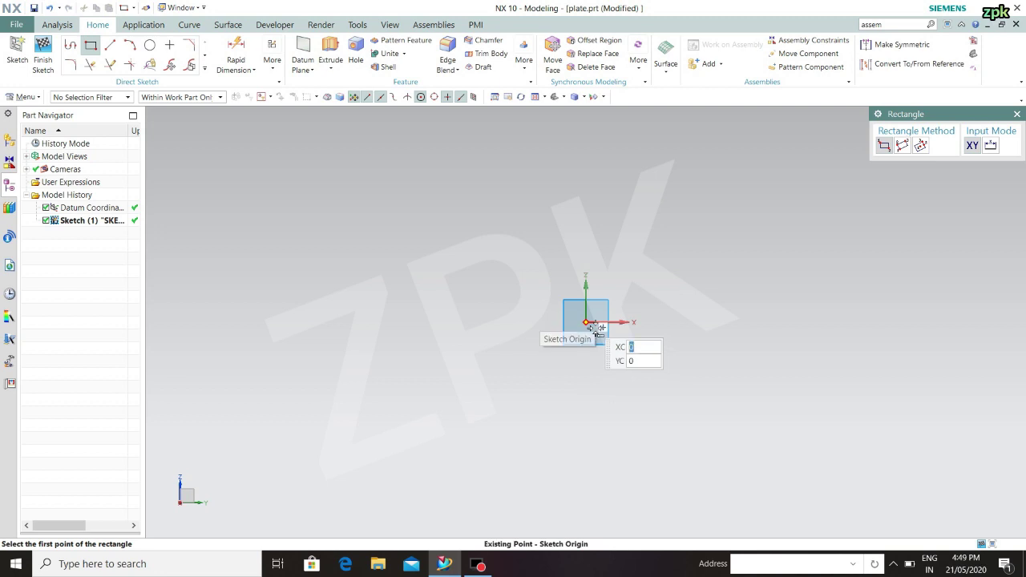
click(920, 146)
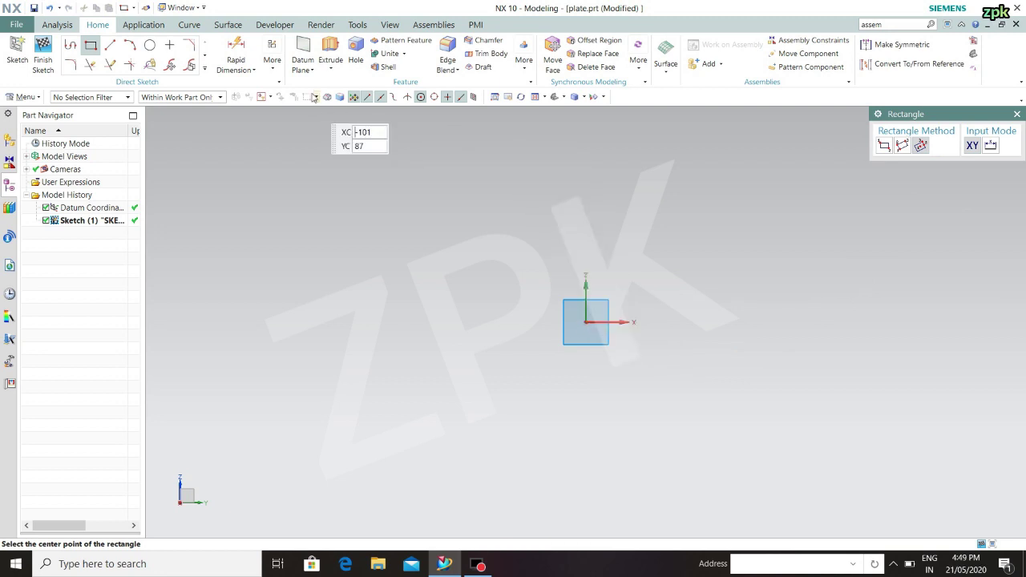
click(270, 67)
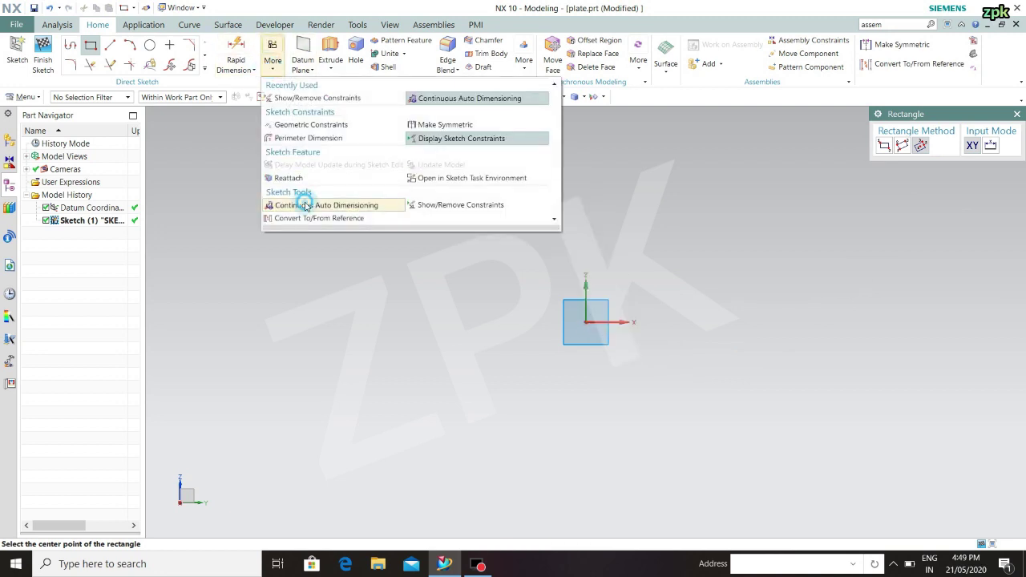
click(302, 201)
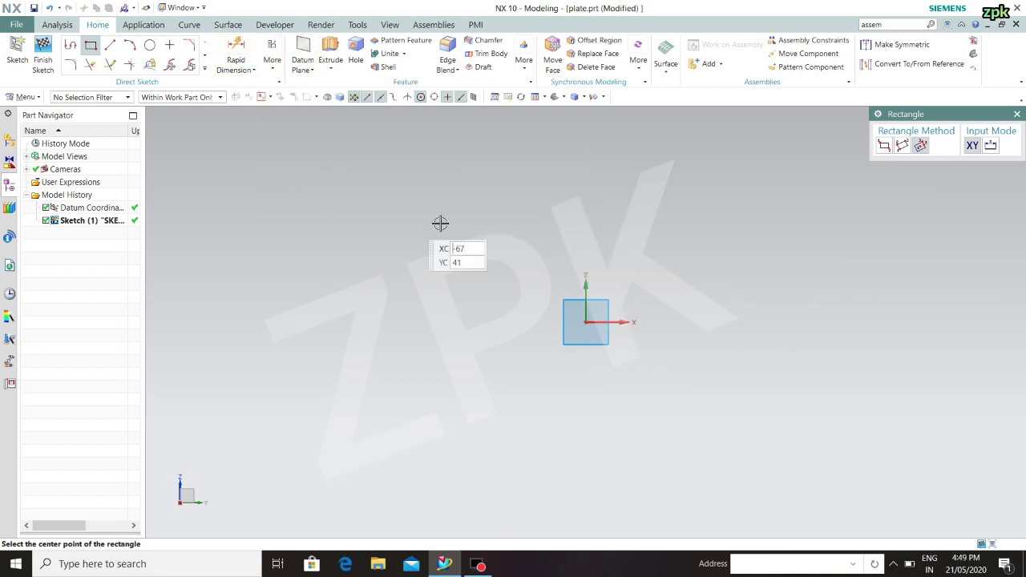
click(585, 322)
click(703, 328)
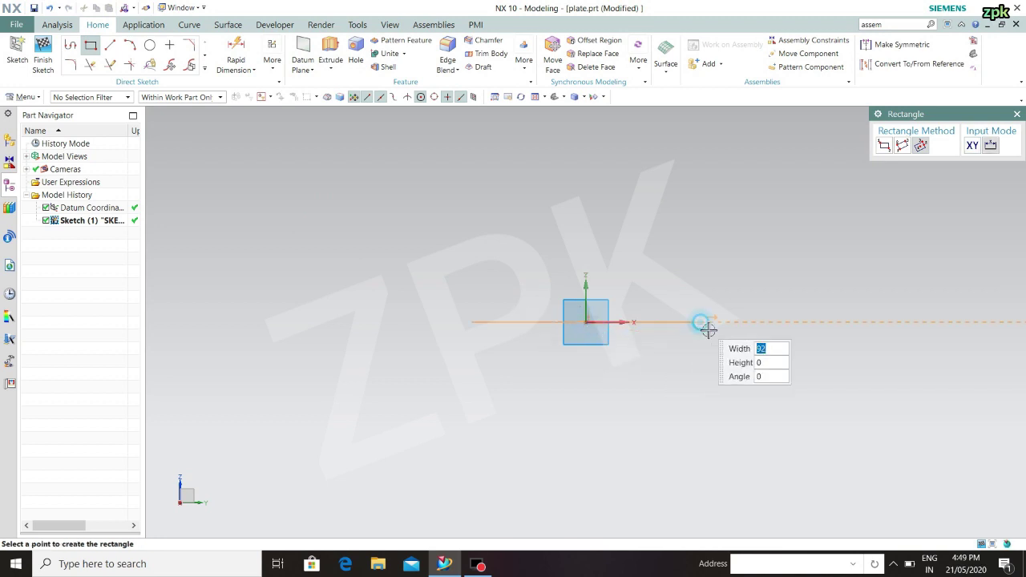
click(697, 253)
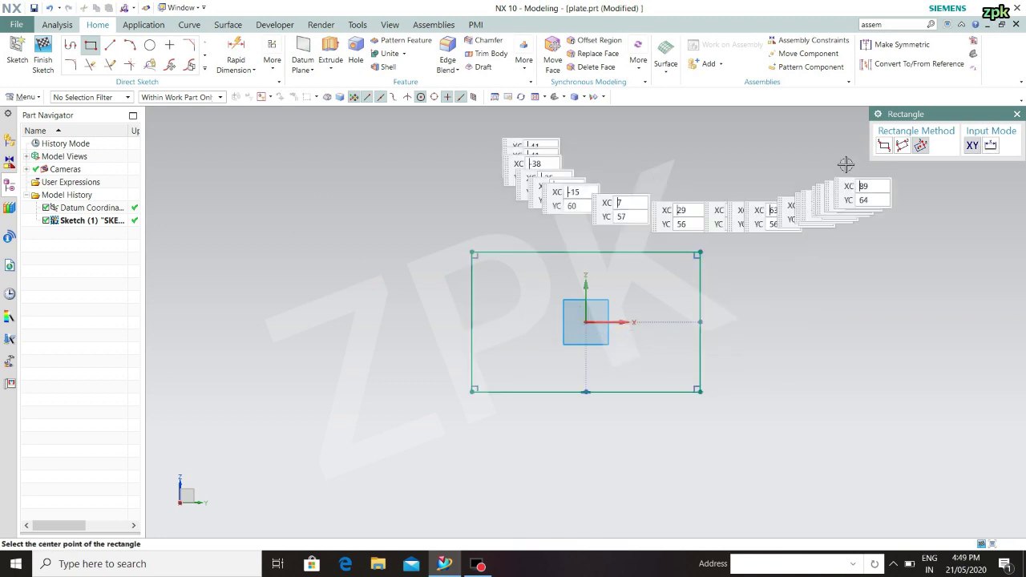
key(Escape)
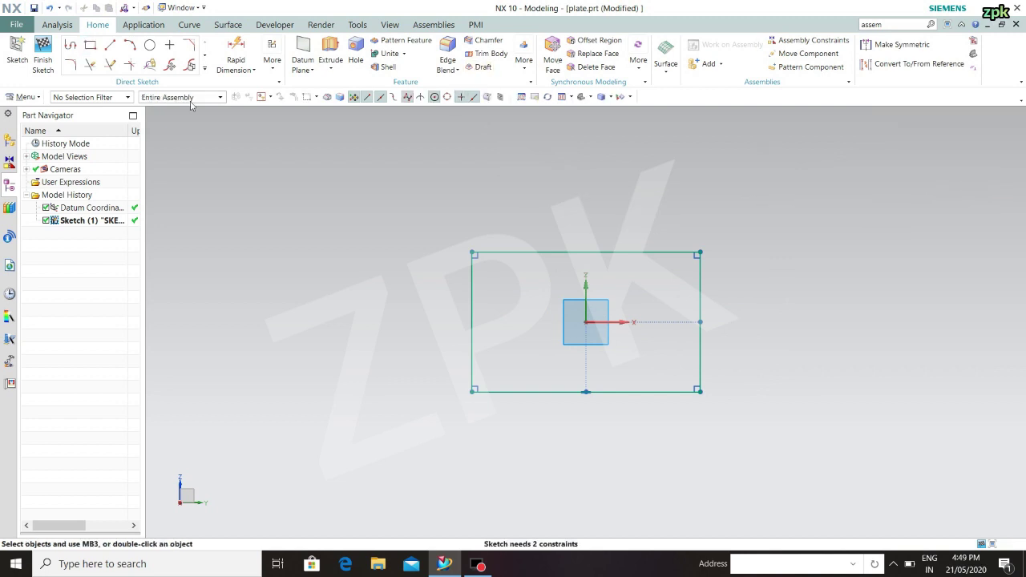
Add a linear dimension to the rectangle's horizontal edge and set its width to 200 mm
click(250, 70)
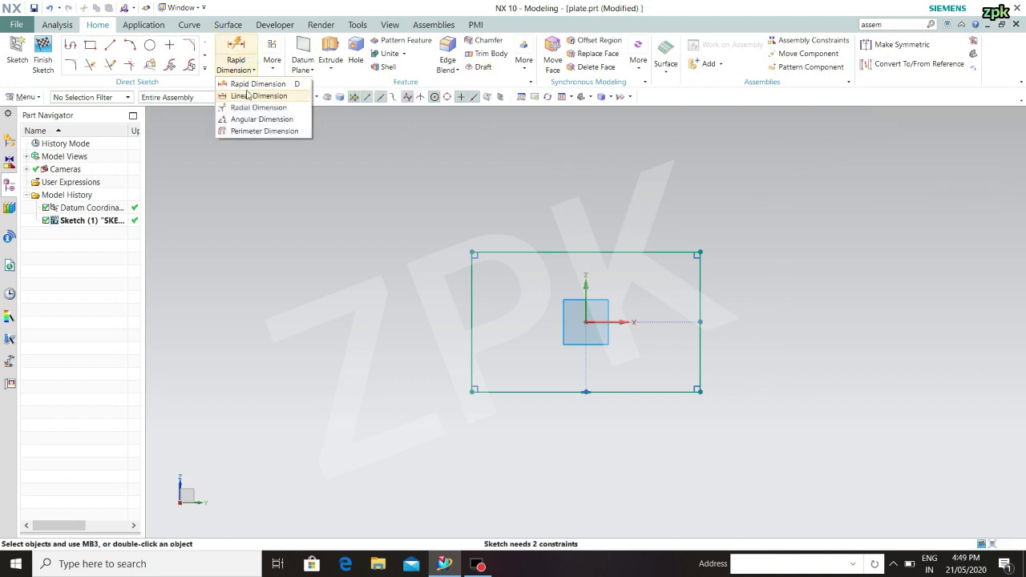
click(249, 96)
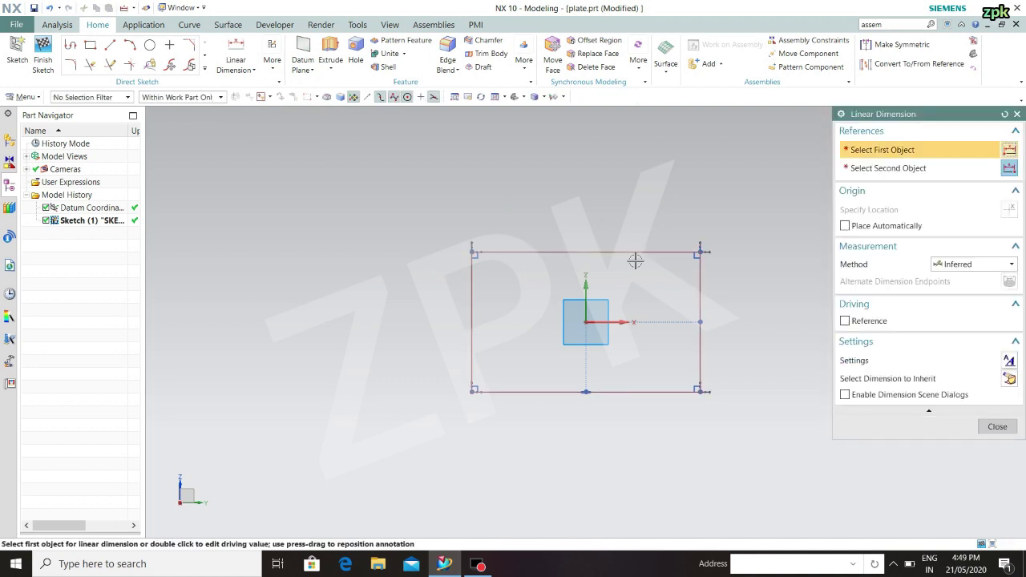
click(622, 252)
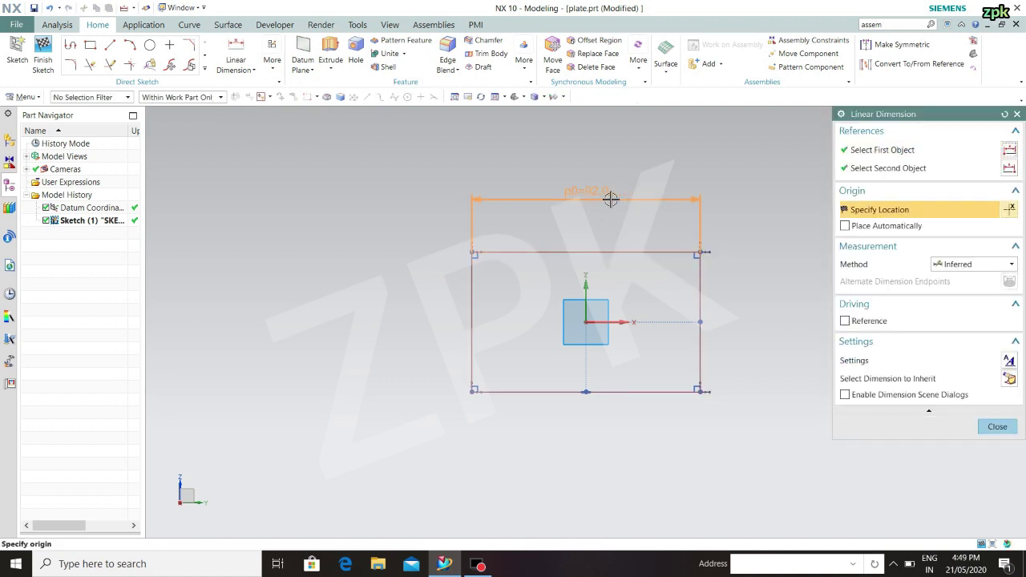
click(609, 200)
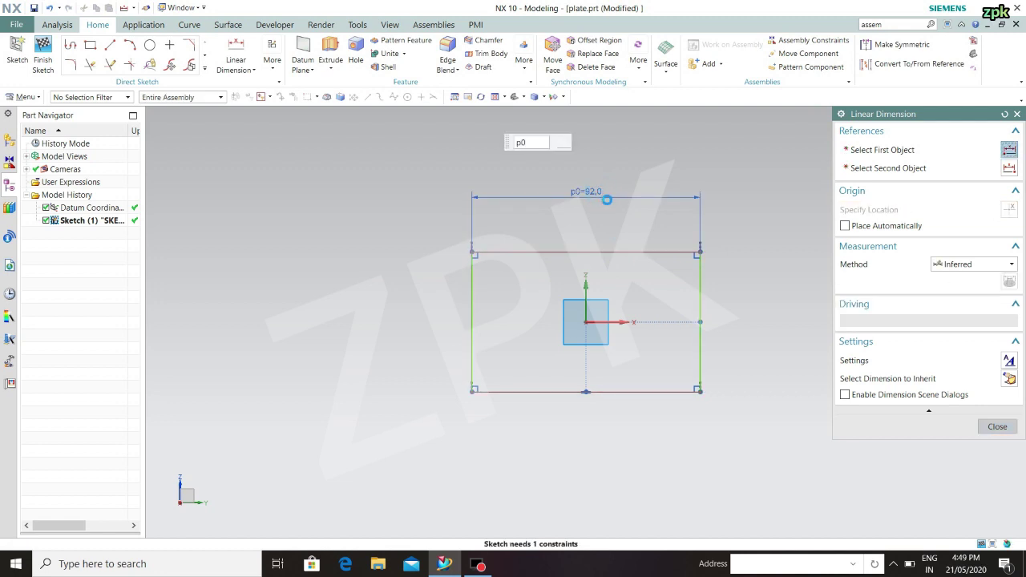
key(Return)
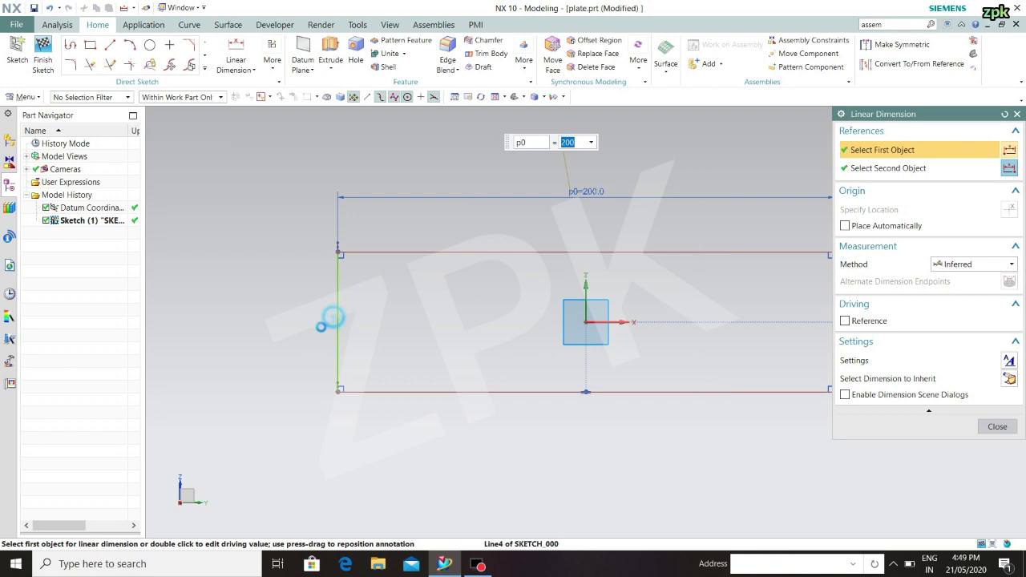
Dimension the rectangle's vertical edge, set its height to 120 mm, and finish the sketch
click(333, 253)
click(266, 321)
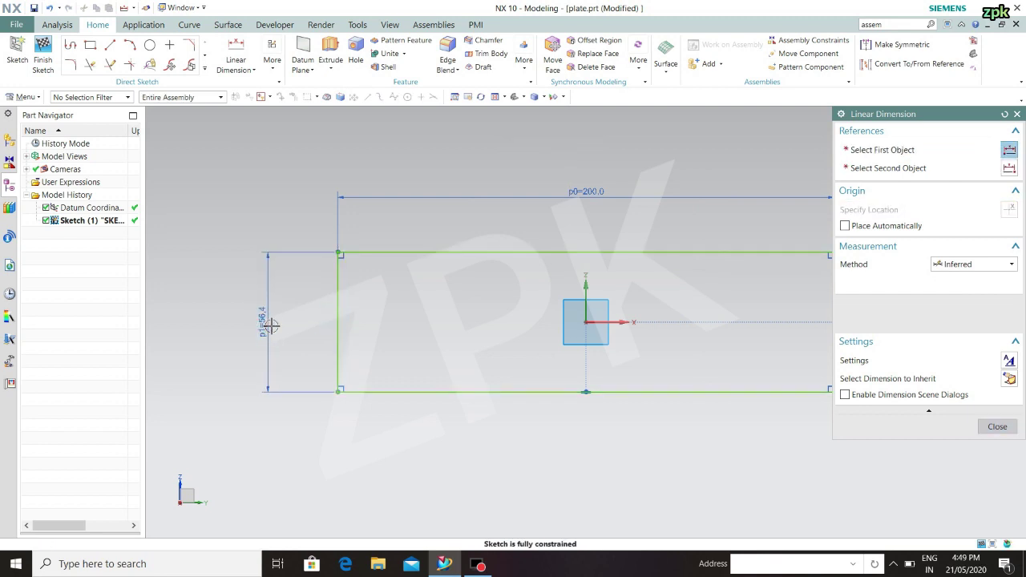
double_click(271, 325)
text(120)
key(Return)
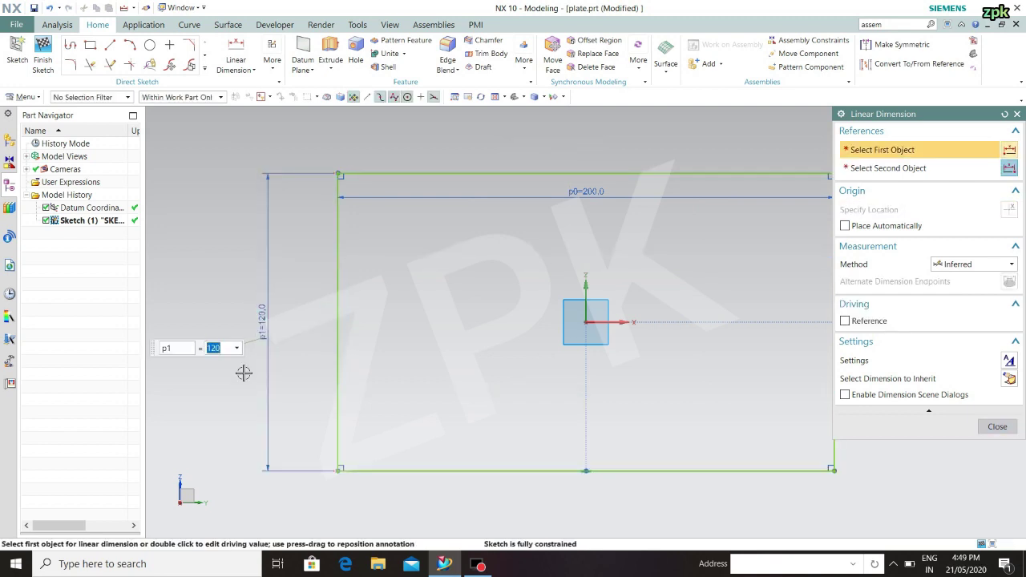
click(994, 427)
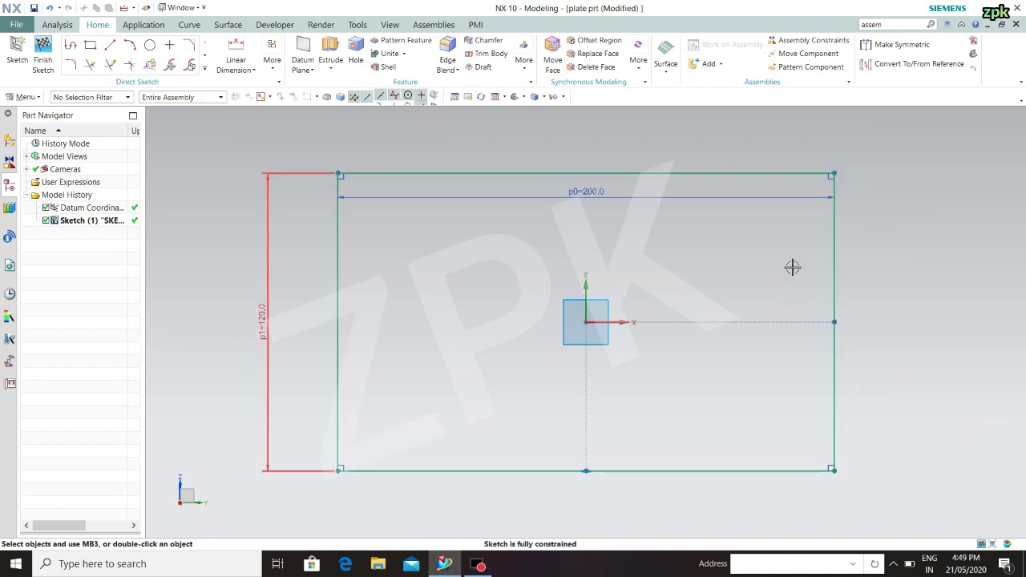
scroll(790, 265, down, 2)
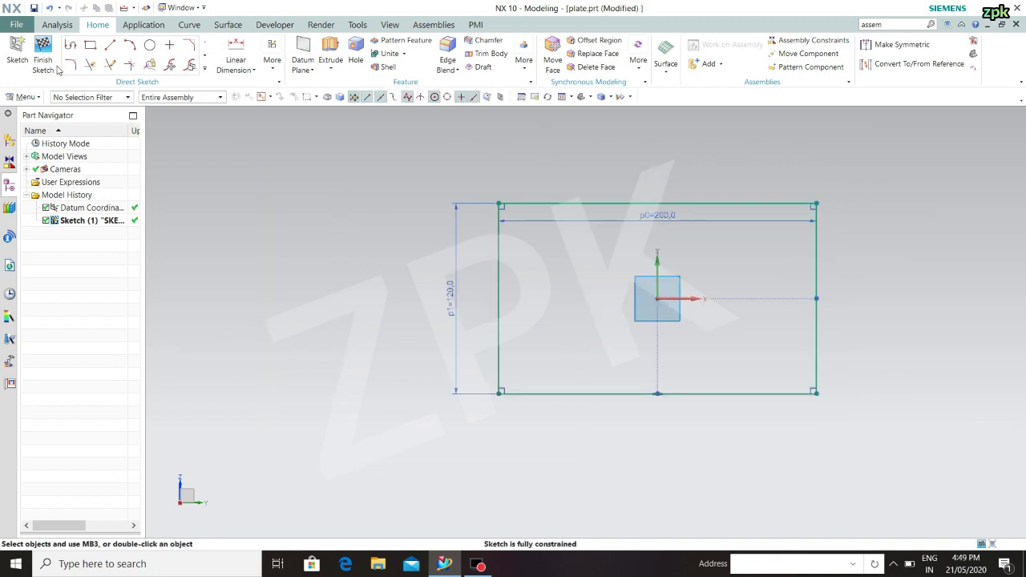
click(44, 45)
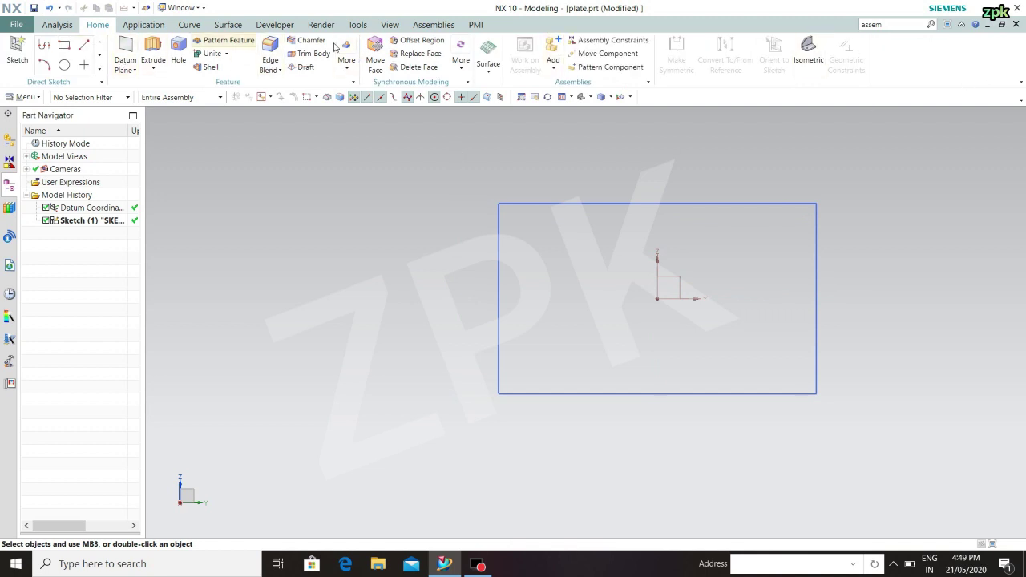
Orient the model to the isometric view and look up where the Isometric command can be added by searching the commands for "isomatri"
click(792, 64)
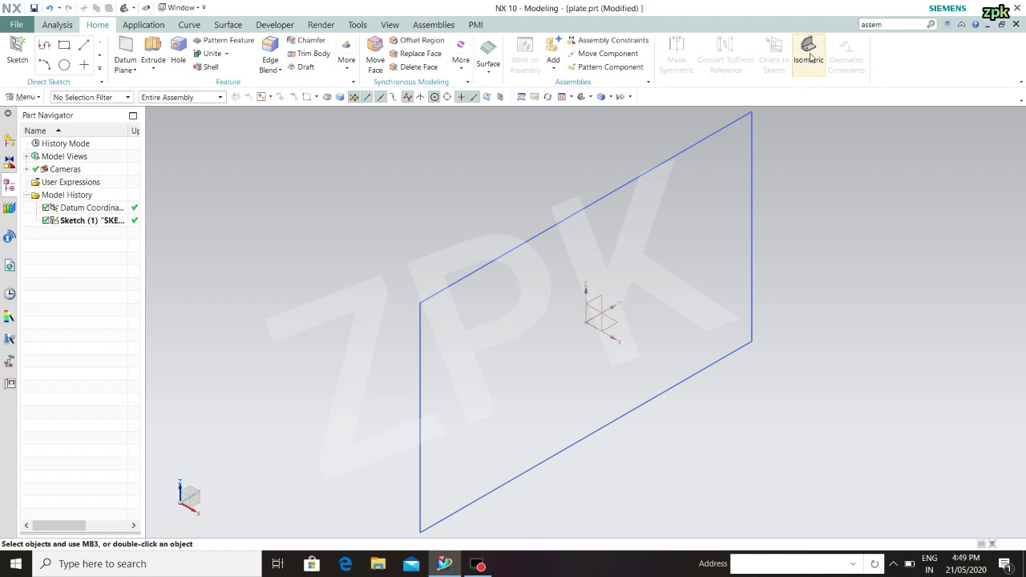
drag(895, 24, 858, 26)
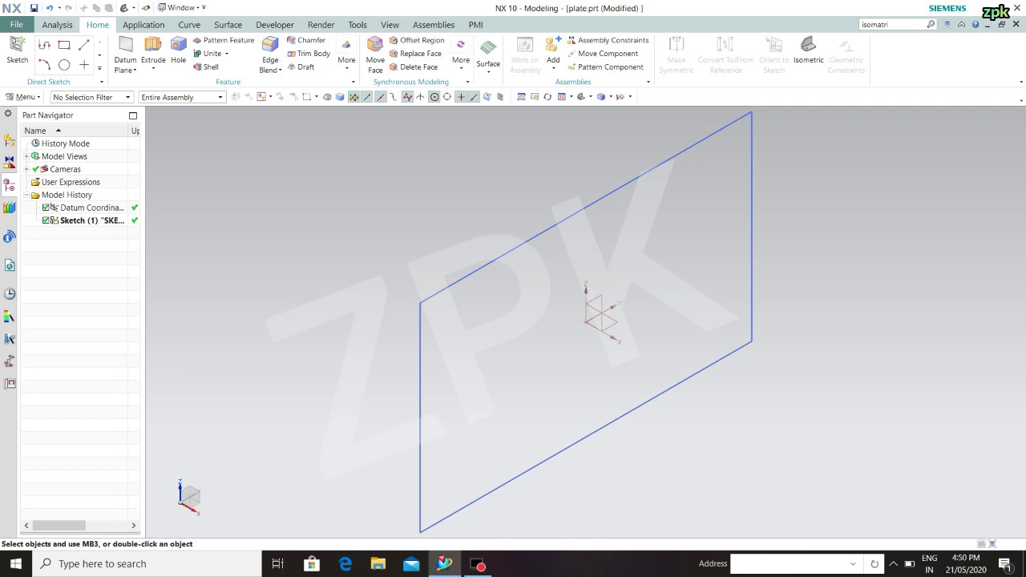
key(Return)
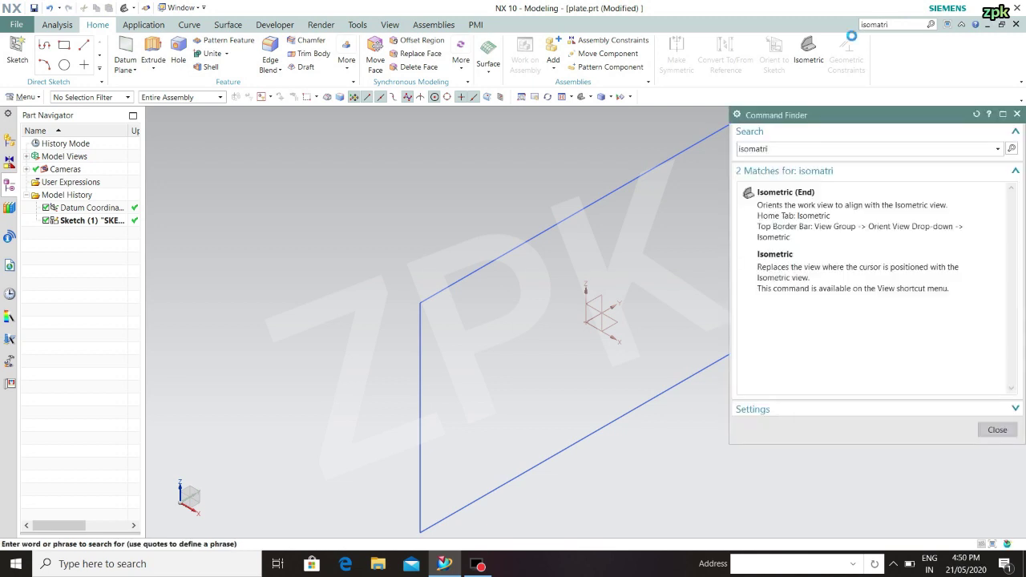
right_click(818, 212)
mouse_move(862, 225)
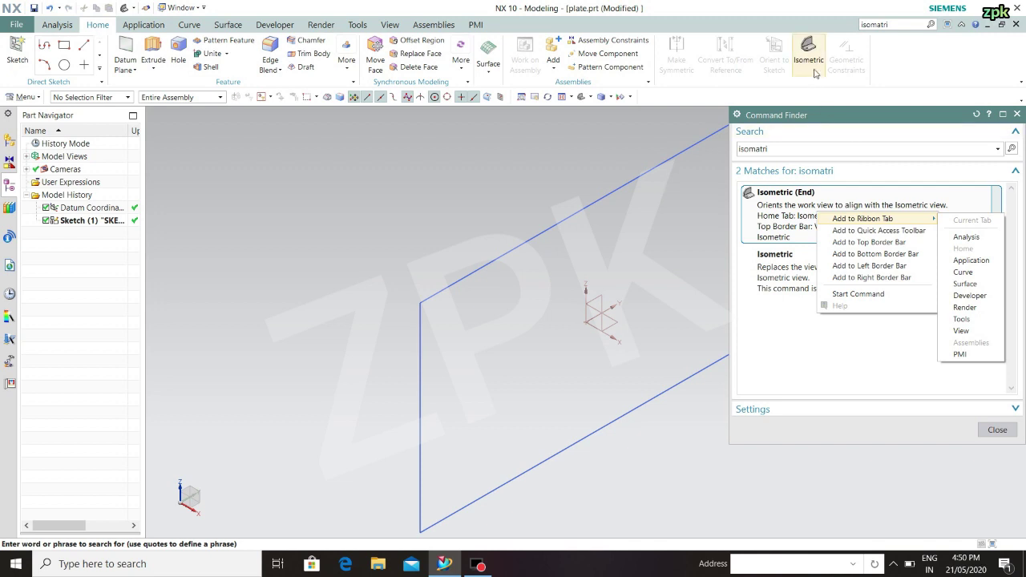
click(657, 138)
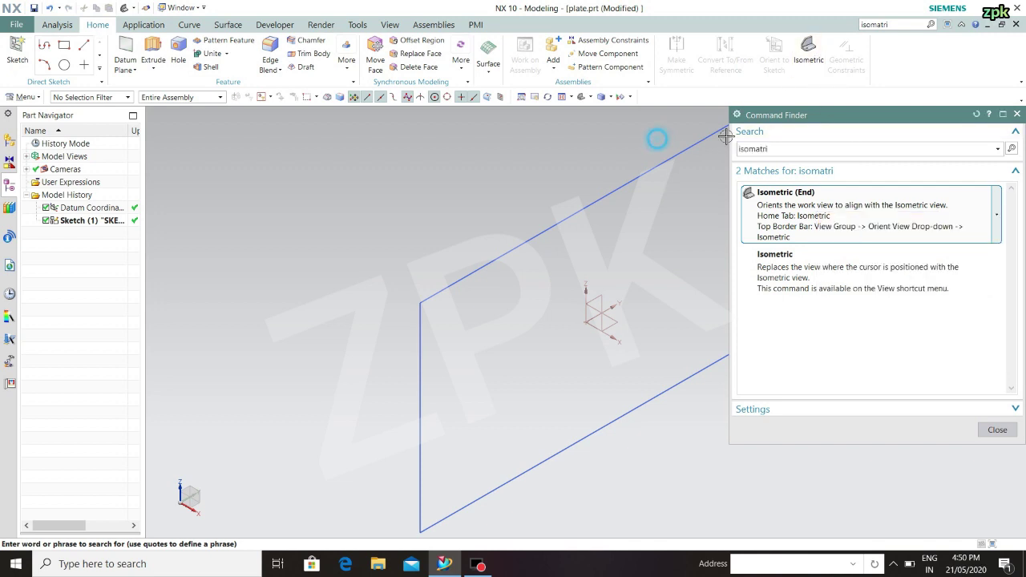
click(1017, 115)
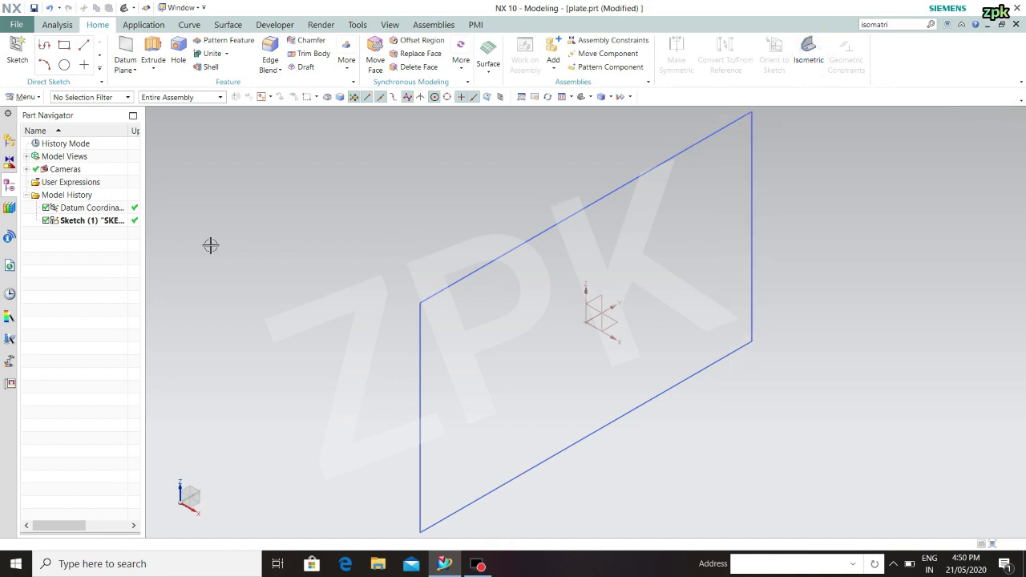
Extrude the rectangle sketch from 0 to 5 mm to form the plate
click(54, 221)
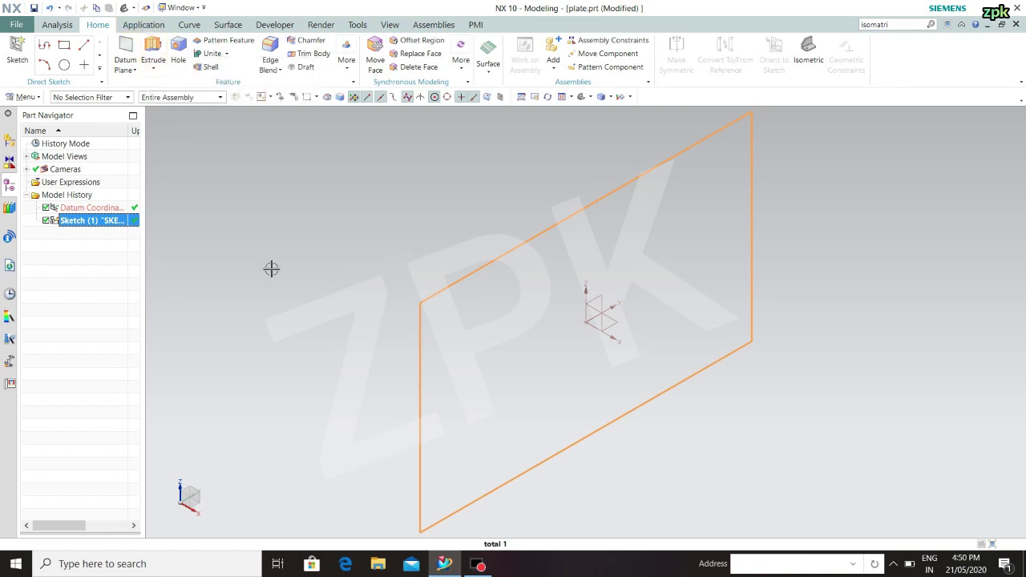
key(x)
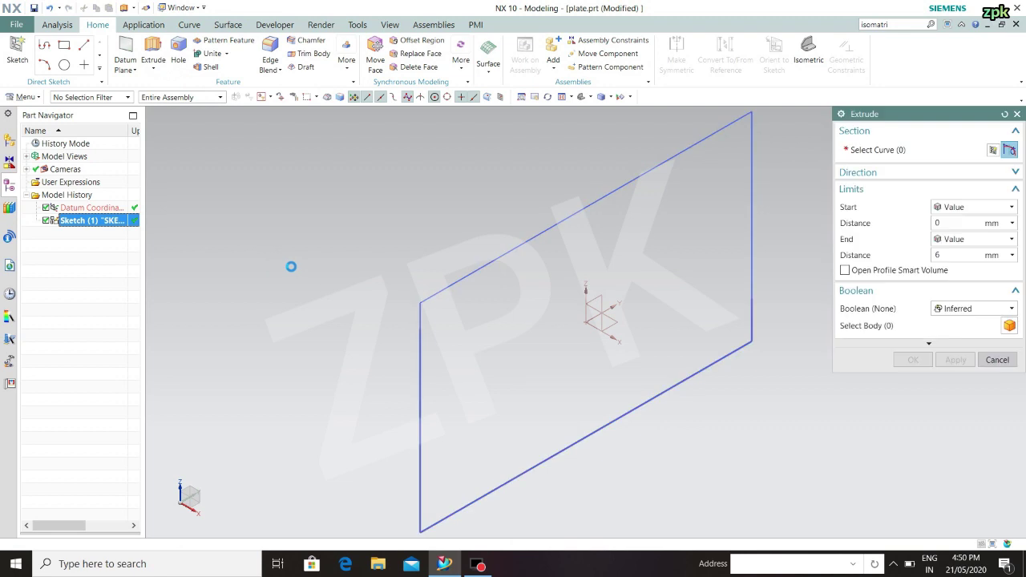
click(652, 220)
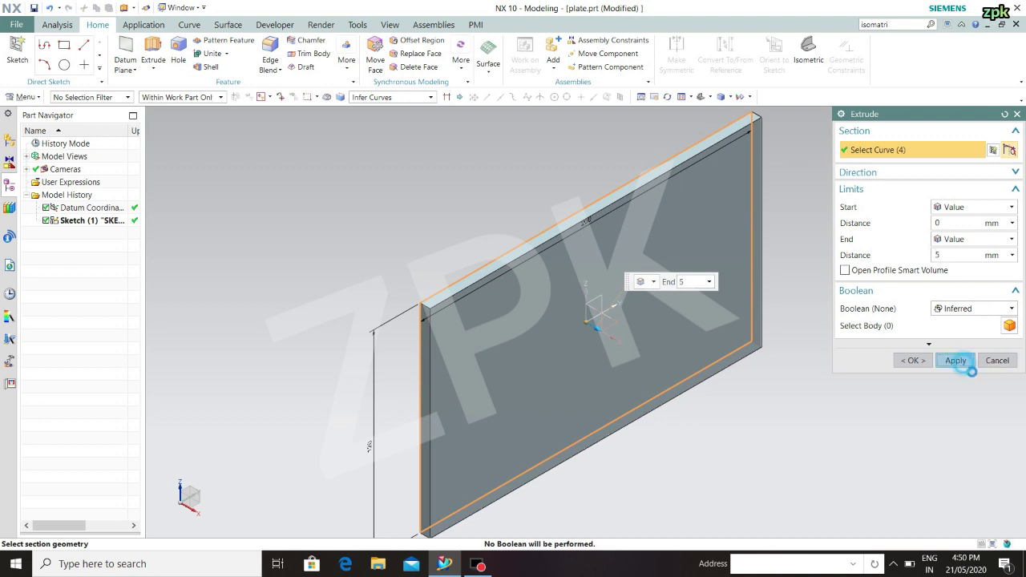
click(955, 360)
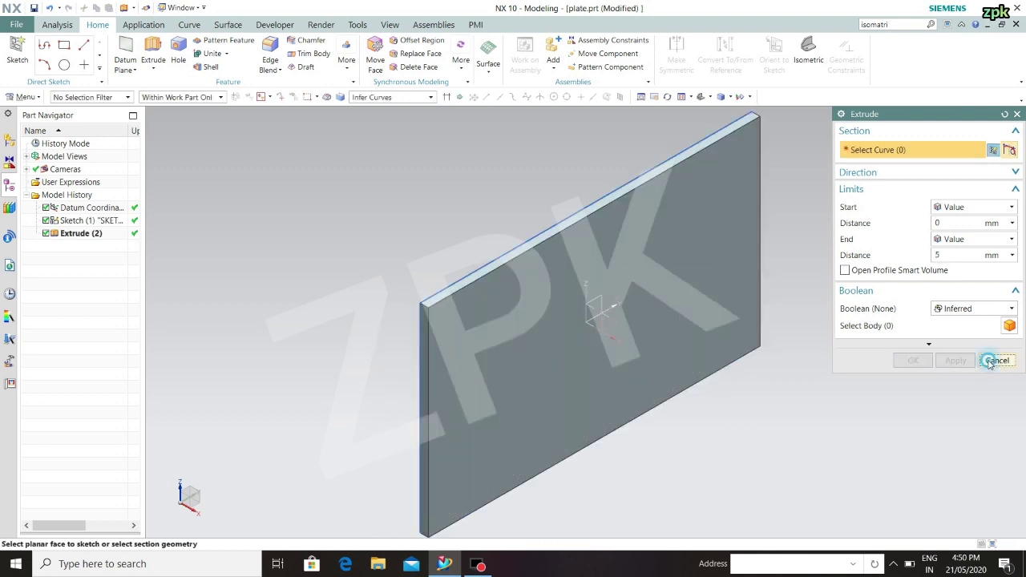
click(997, 359)
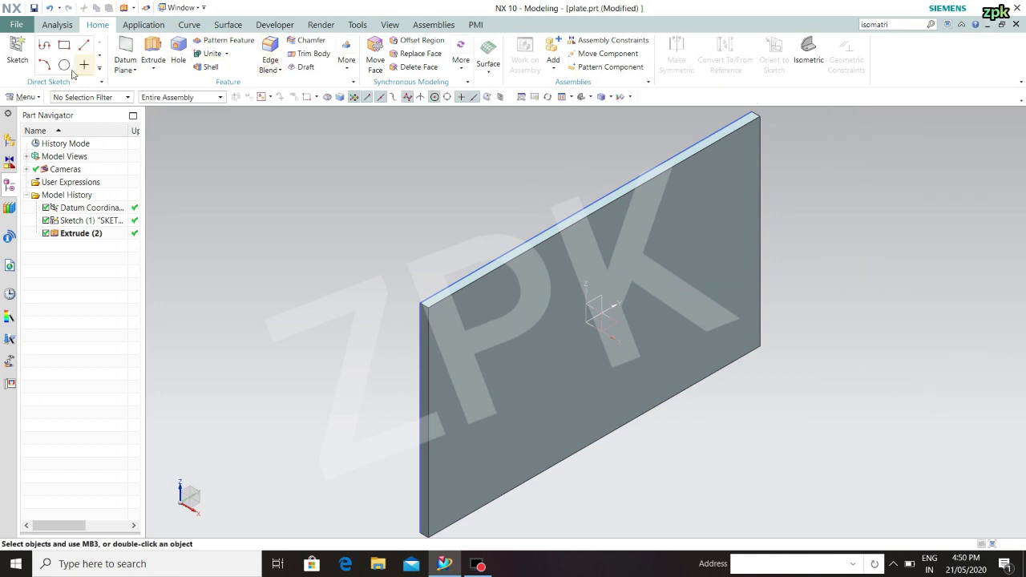
Create a sketch on the large front face of the extruded plate
click(27, 48)
click(490, 305)
click(961, 357)
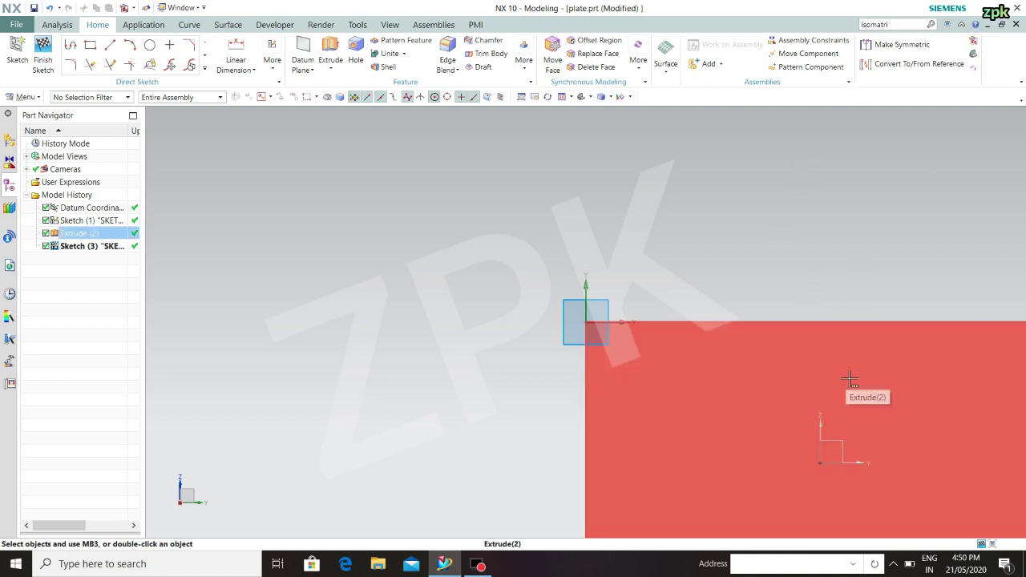
shift+middle_drag(848, 378, 591, 236)
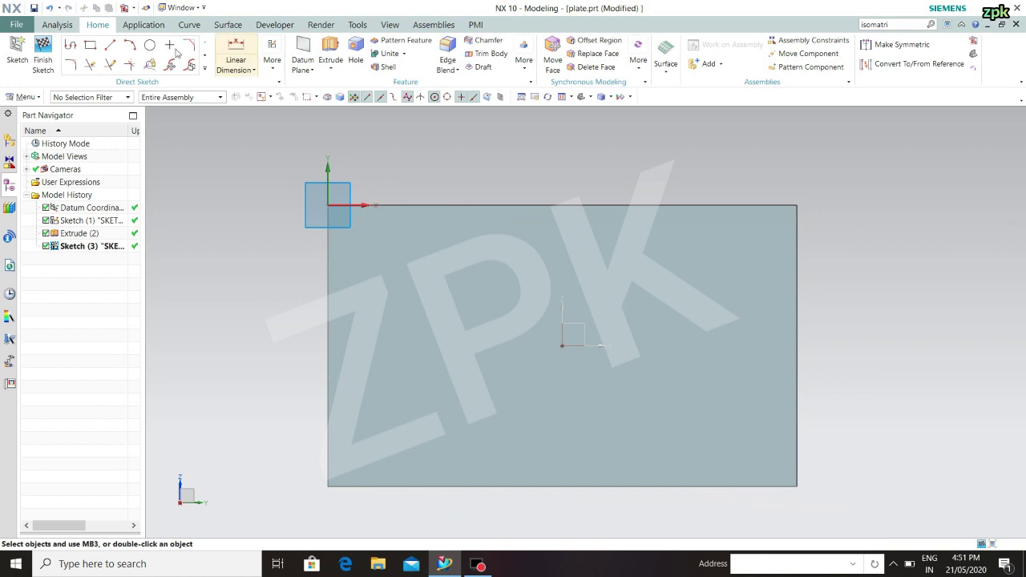
click(109, 45)
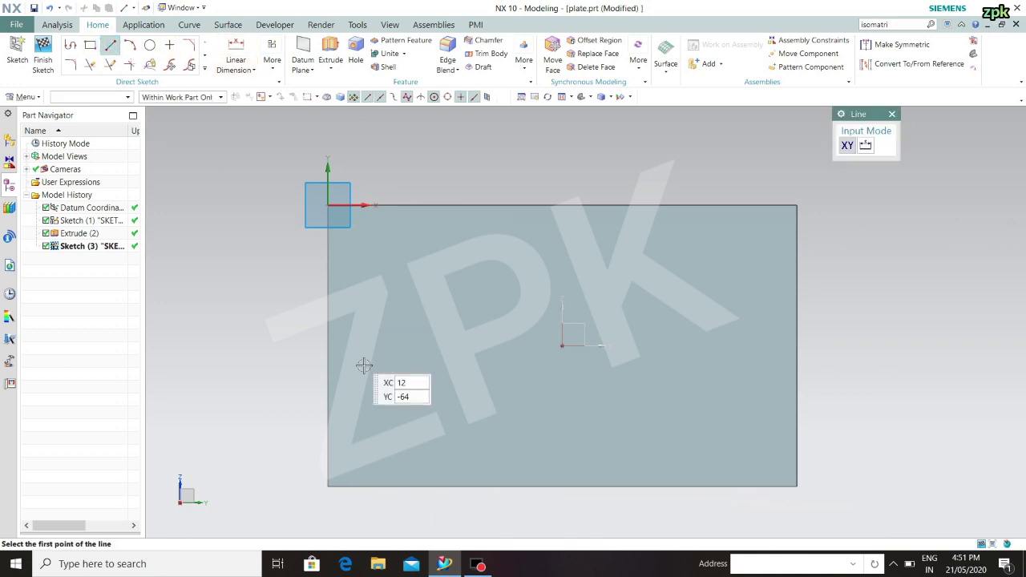
click(190, 305)
click(972, 333)
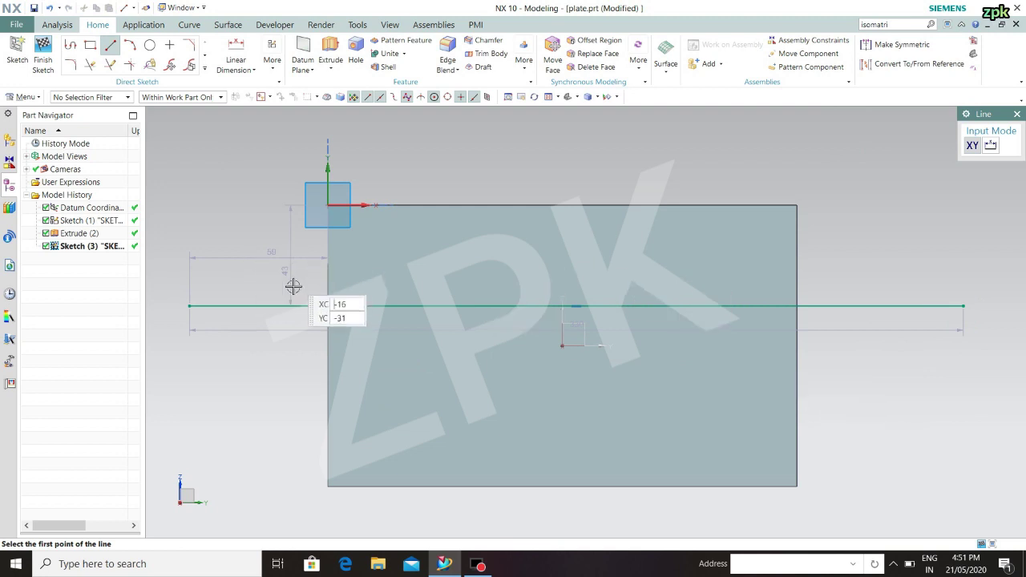
key(ctrl+z)
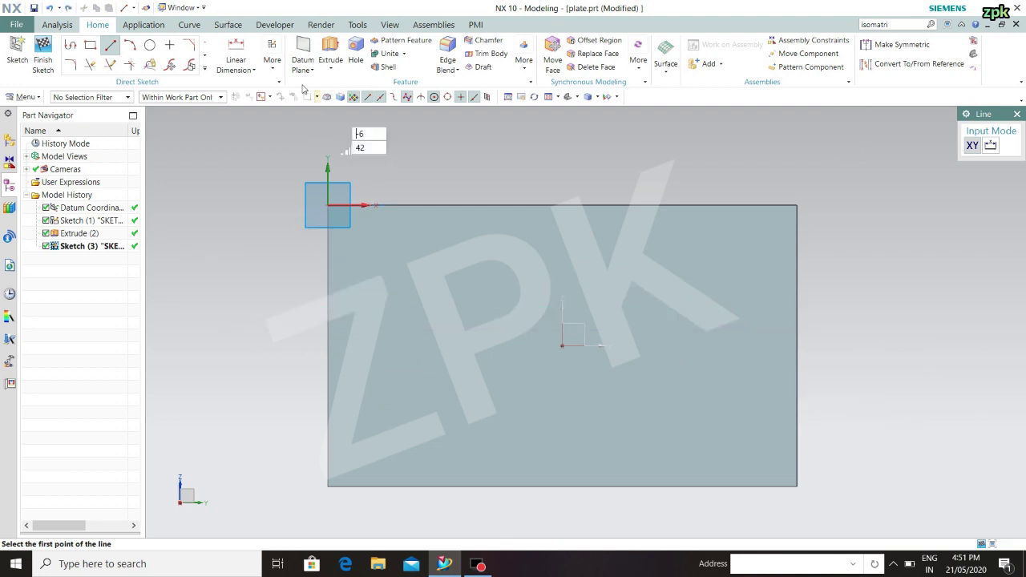
Turn off Continuous Auto Dimensioning and sketch a horizontal line about 300 mm long across the plate and a vertical line beside its left edge
click(273, 60)
click(324, 206)
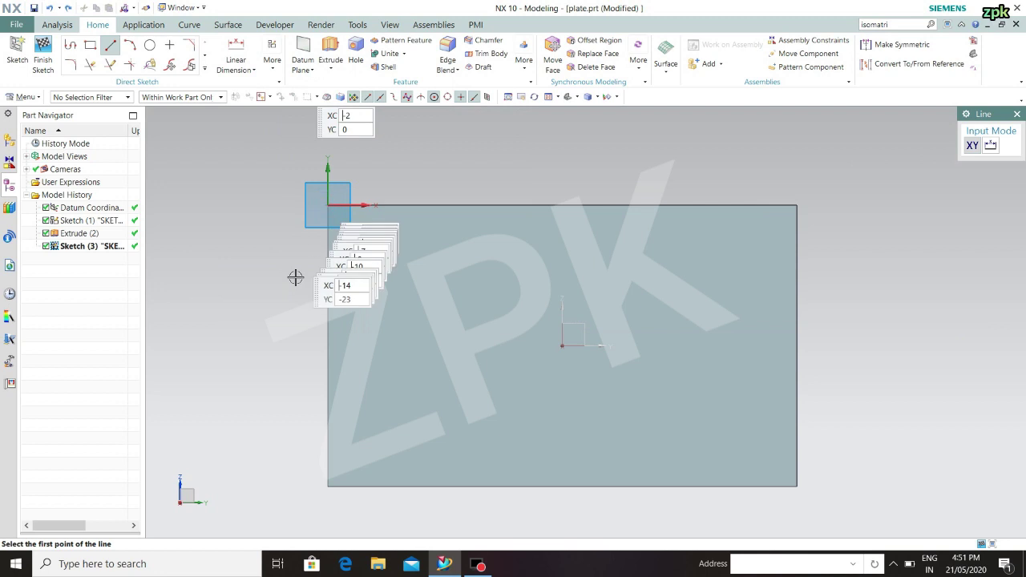
click(197, 285)
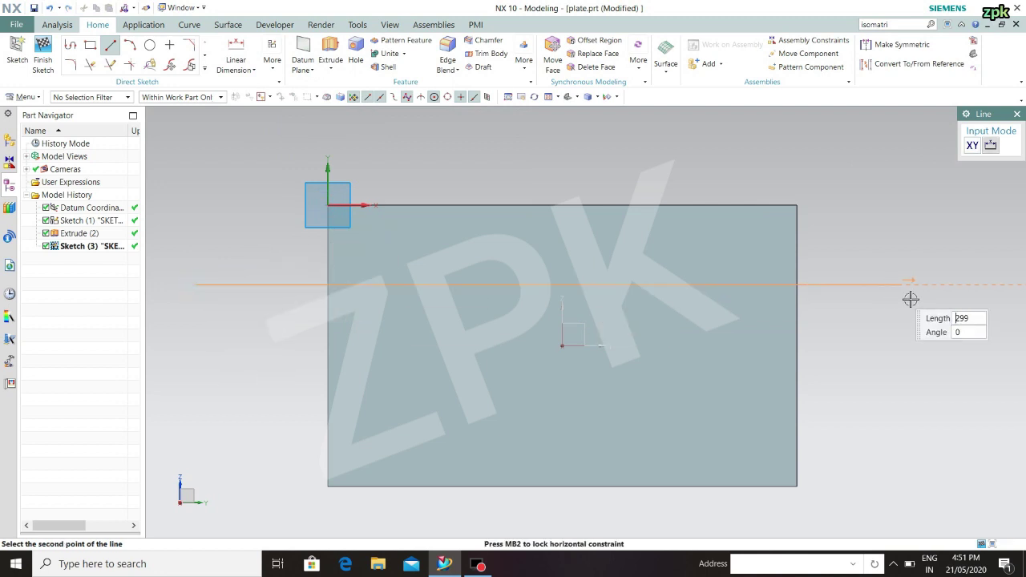
click(916, 285)
click(254, 114)
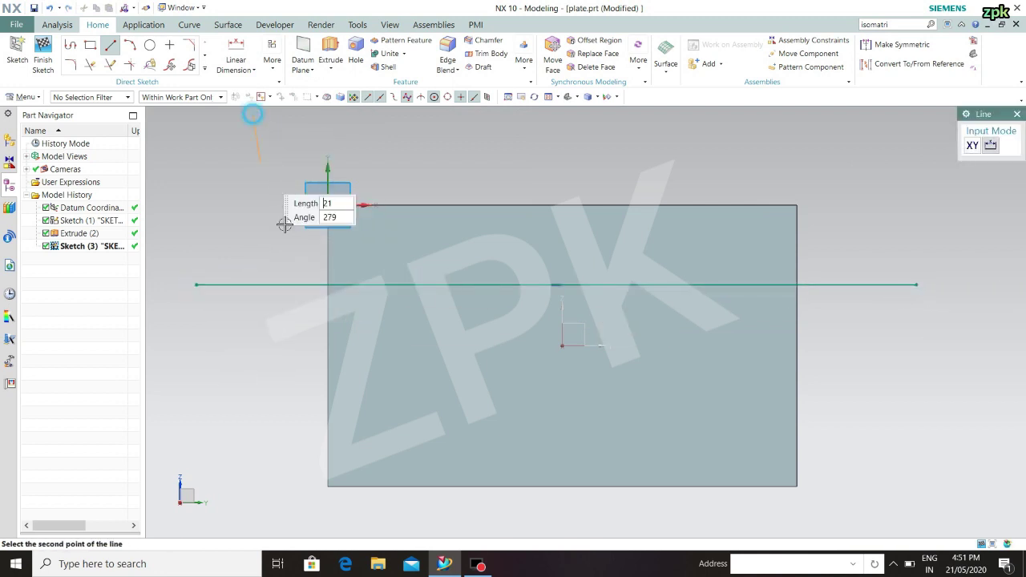
click(253, 521)
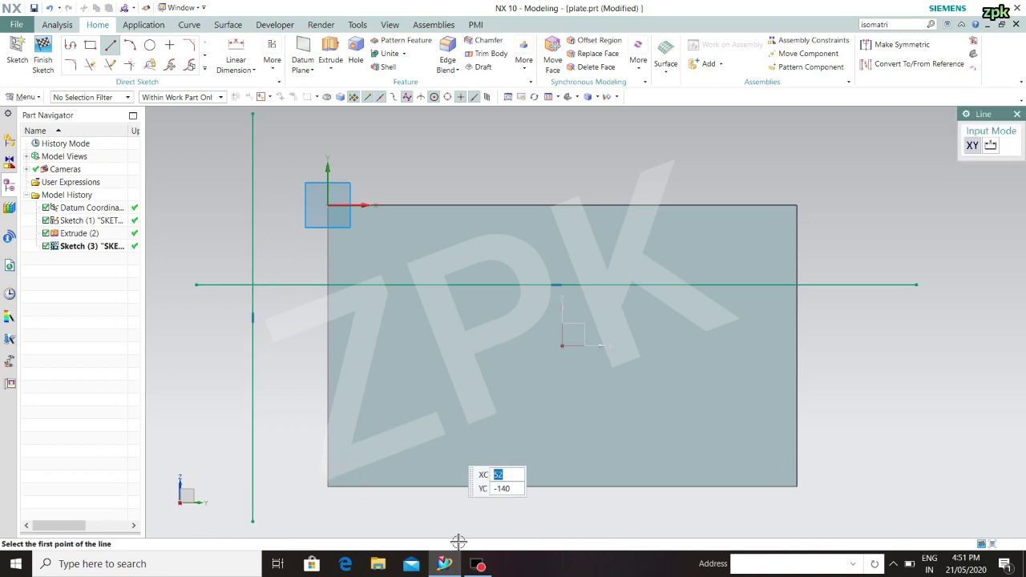
key(Escape)
Convert the horizontal and vertical sketch lines to reference lines
click(325, 284)
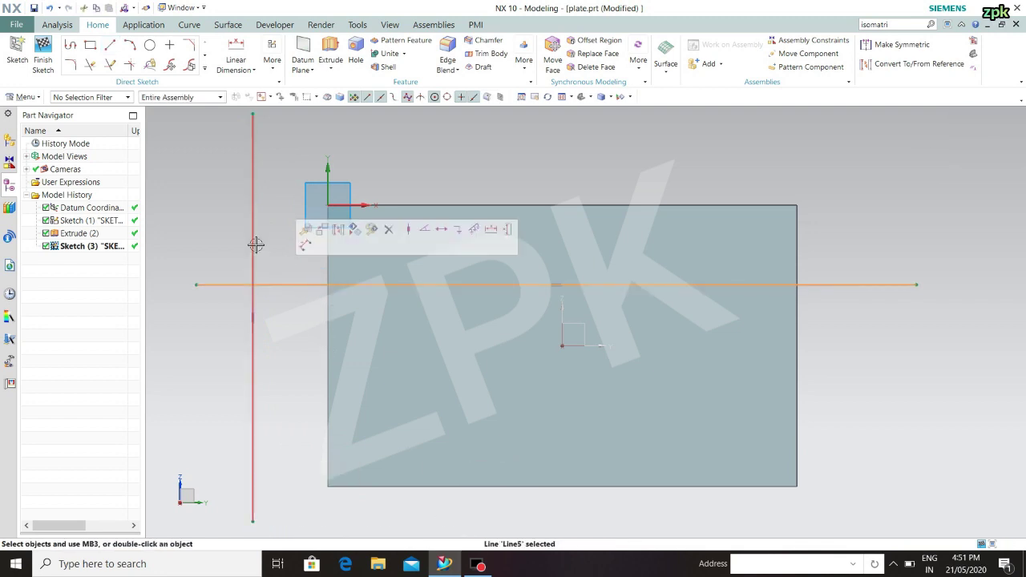
click(254, 245)
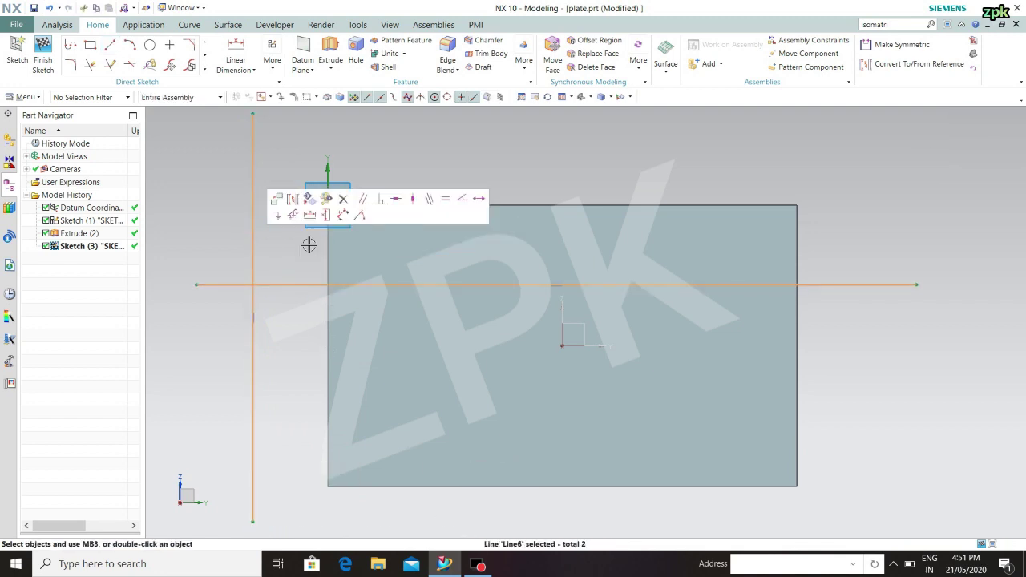
click(294, 201)
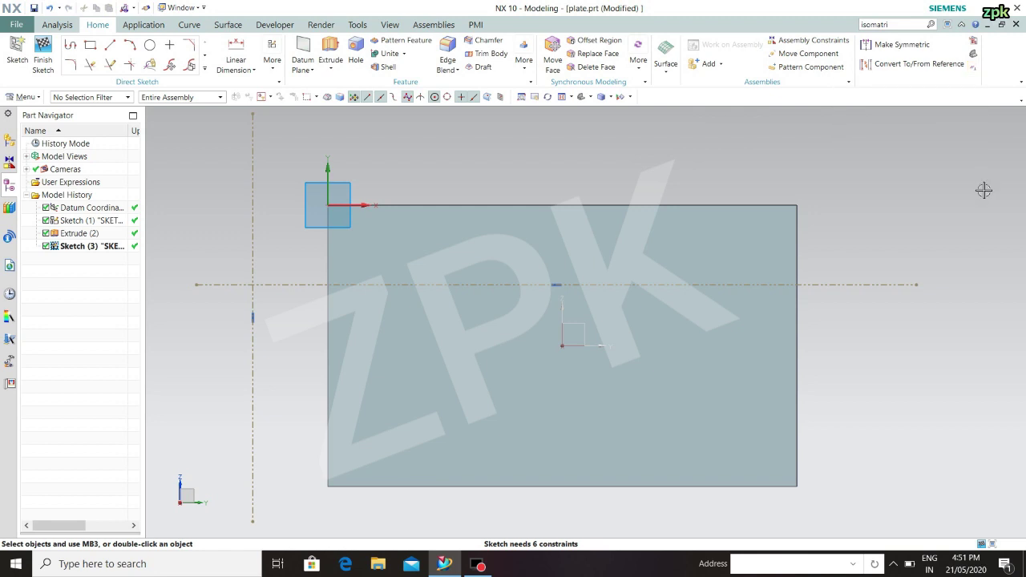
Constrain the vertical reference line collinear with the datum Z axis and the horizontal one collinear with the datum Y axis
key(c)
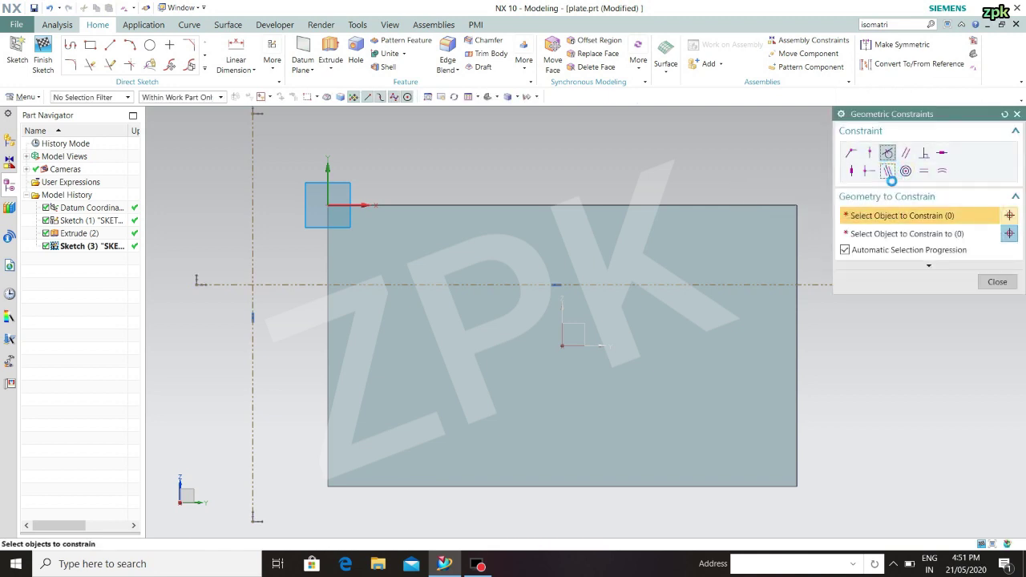
click(888, 171)
click(259, 160)
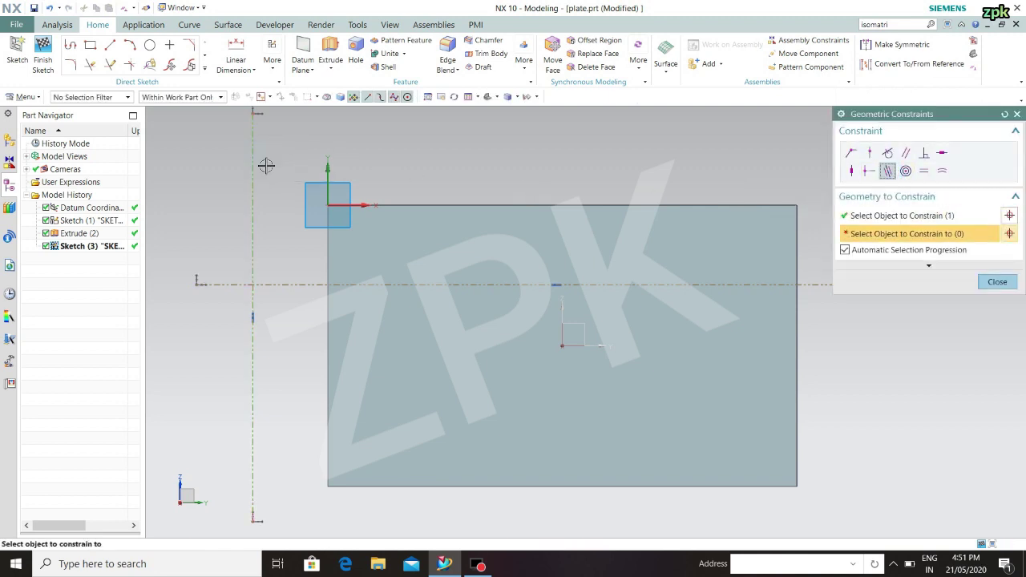
click(567, 316)
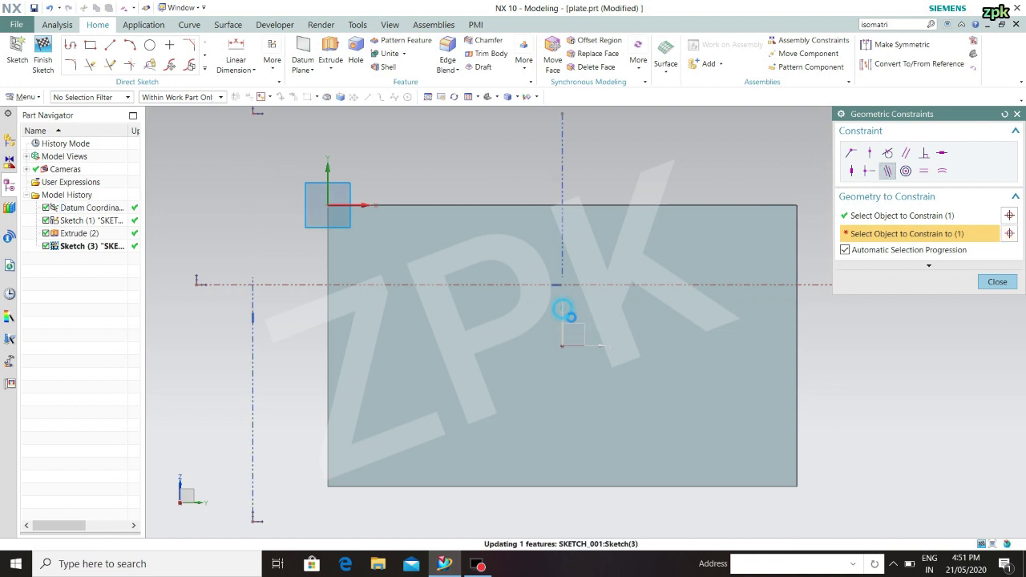
click(710, 291)
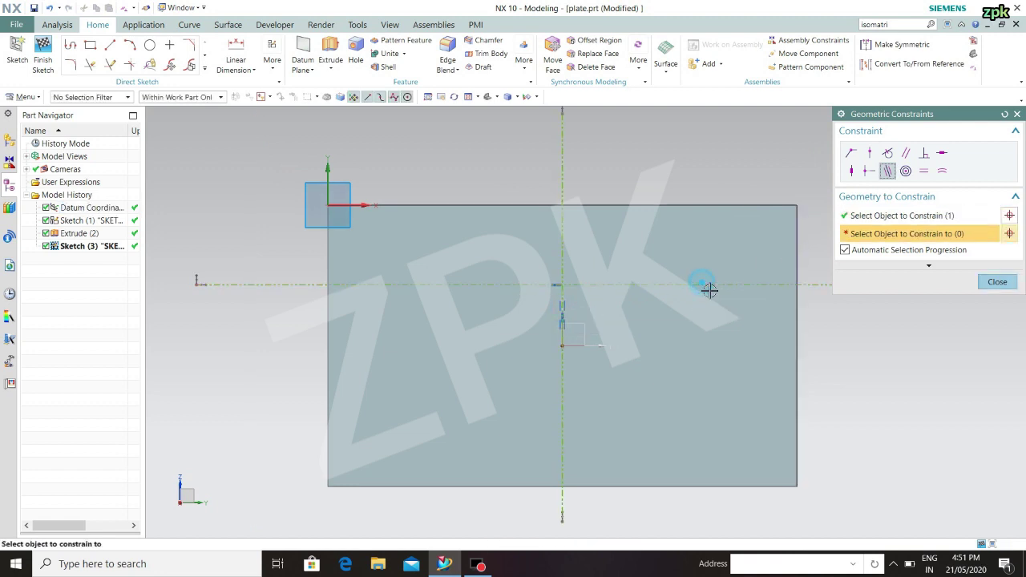
click(605, 346)
click(997, 282)
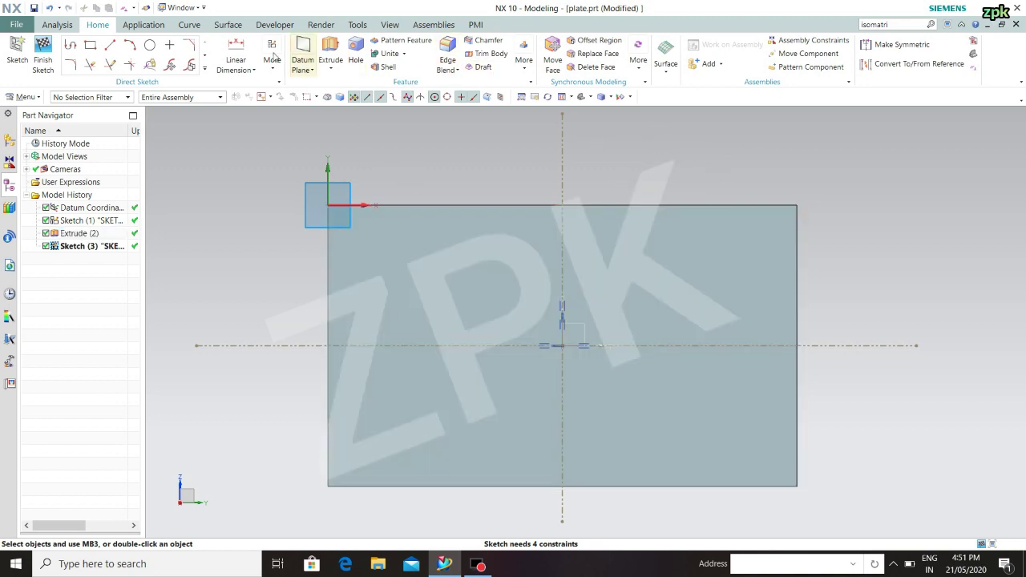
Sketch a small circle outside the plate, near its upper right corner
click(152, 48)
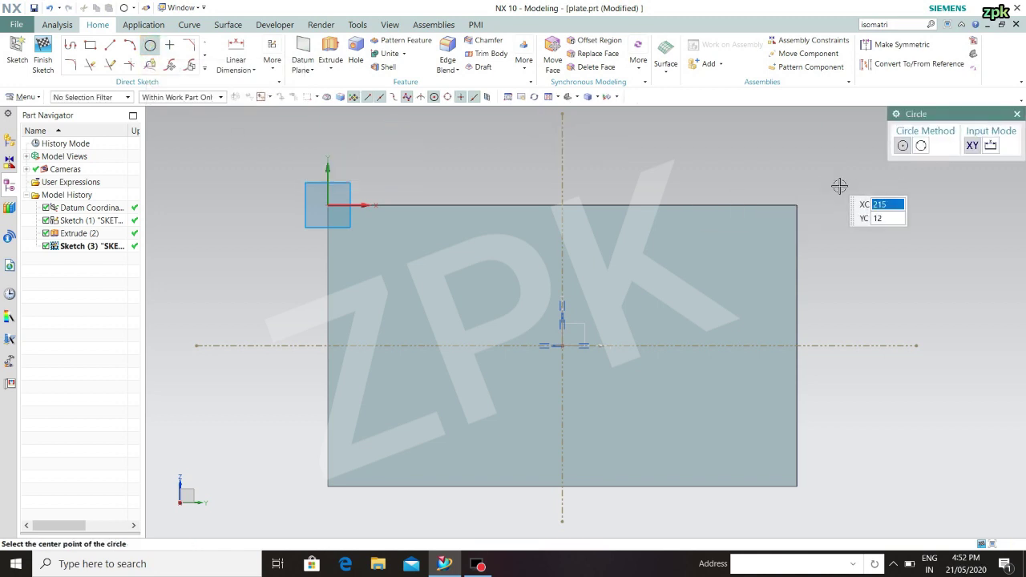
key(Escape)
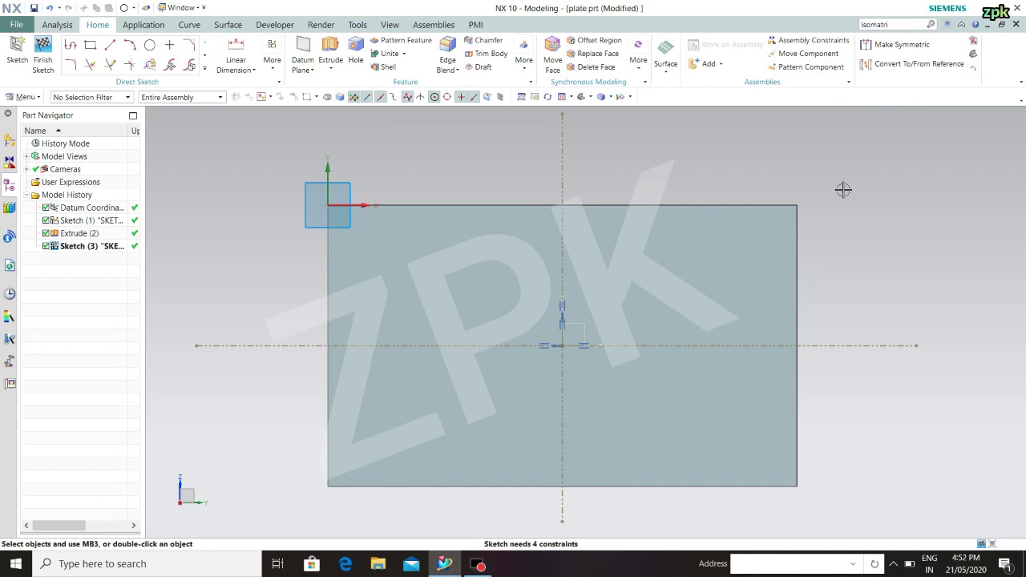
key(o)
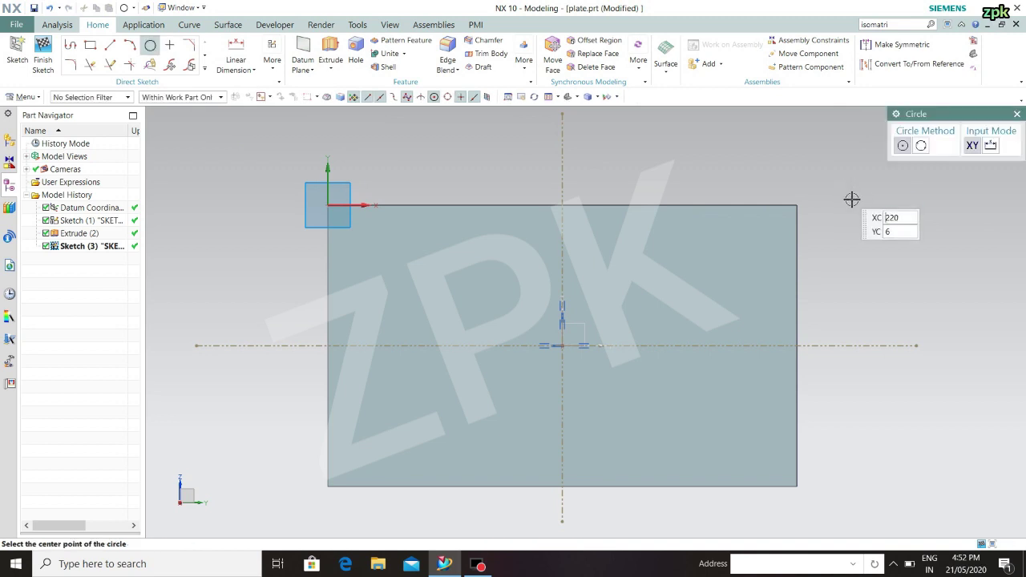
click(844, 191)
click(862, 207)
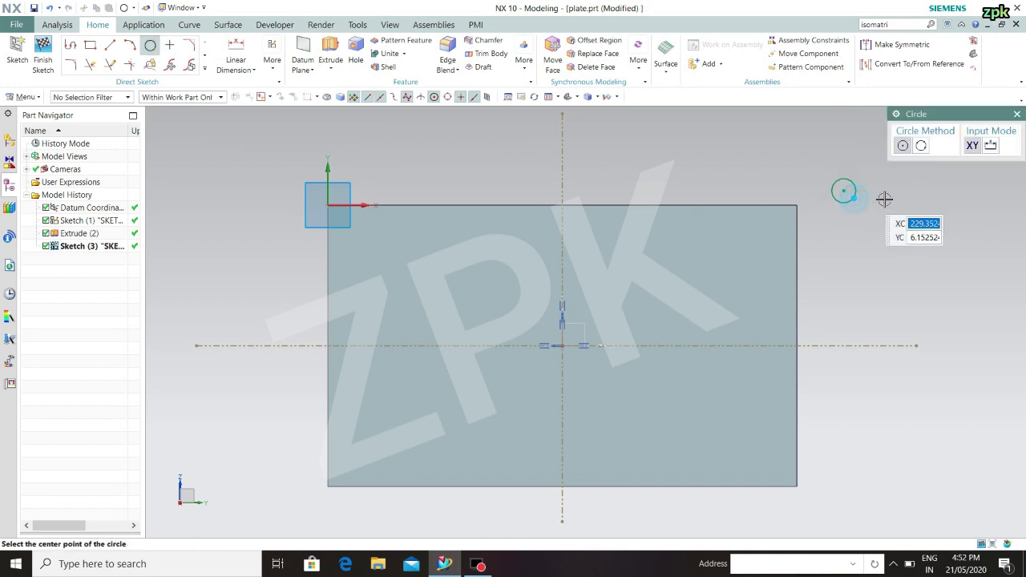
Dimension the small circle outside the plate with a diameter of 10 mm
click(250, 71)
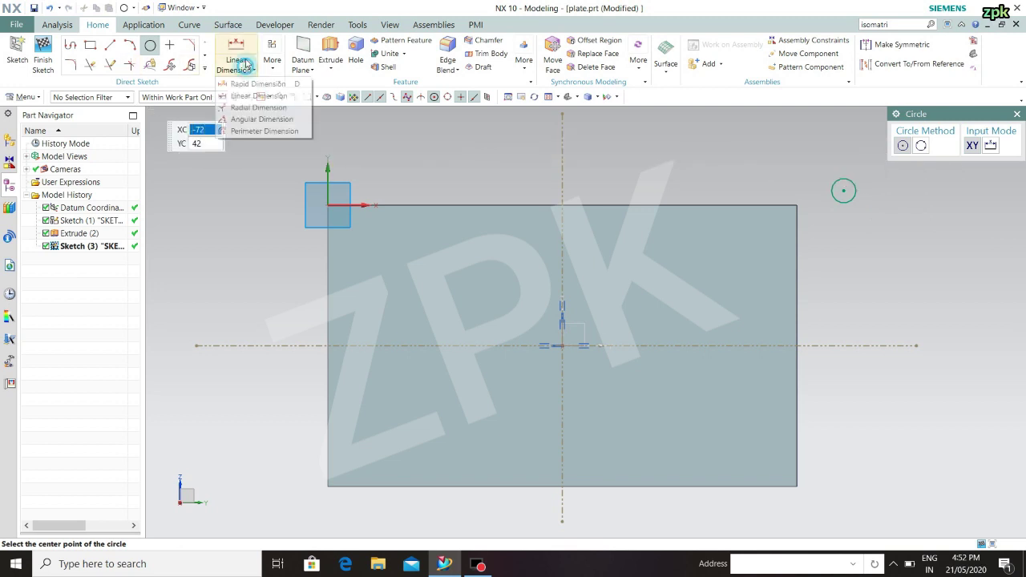
click(238, 64)
click(253, 70)
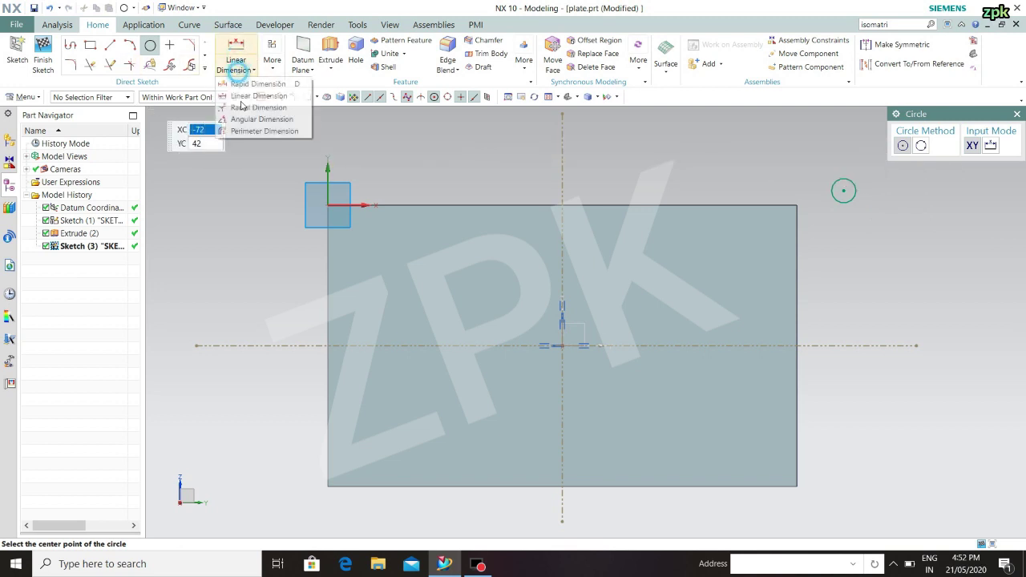
click(249, 110)
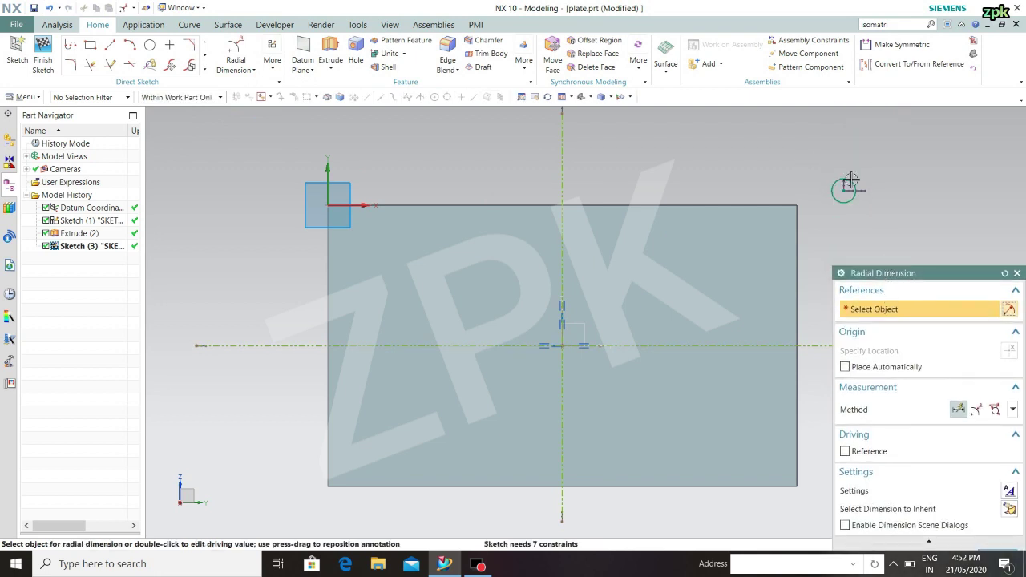
click(855, 186)
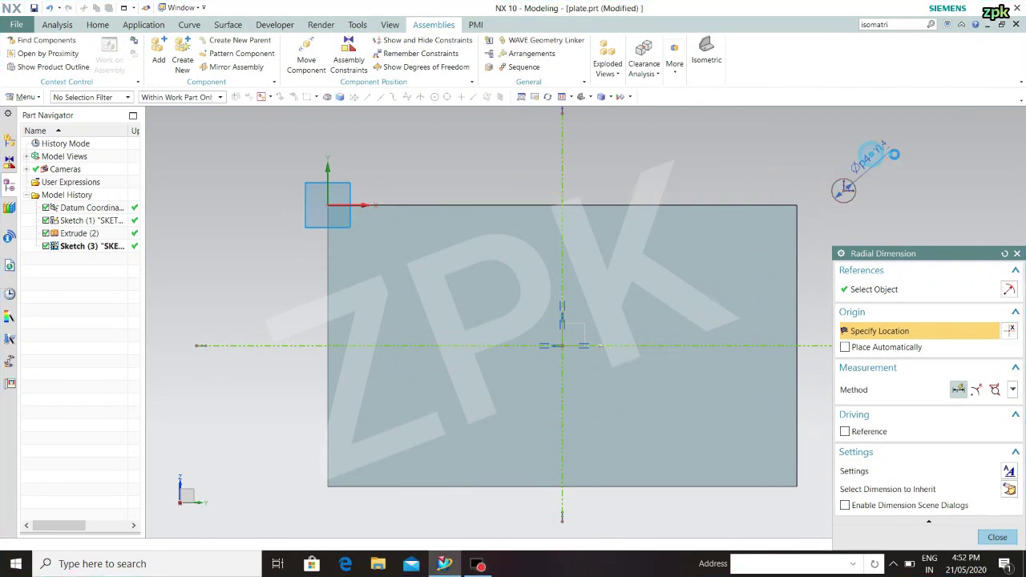
click(894, 158)
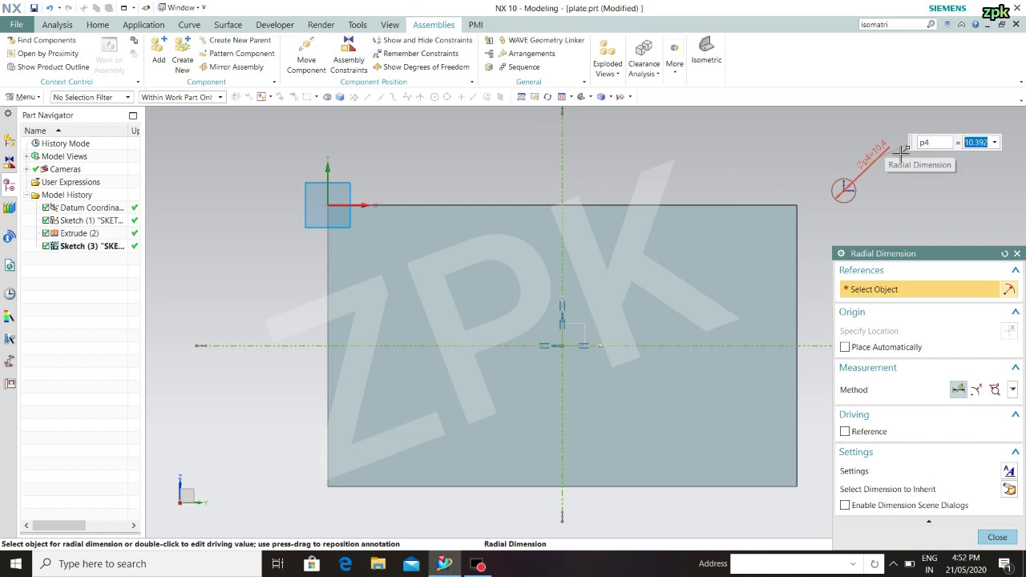
key(Return)
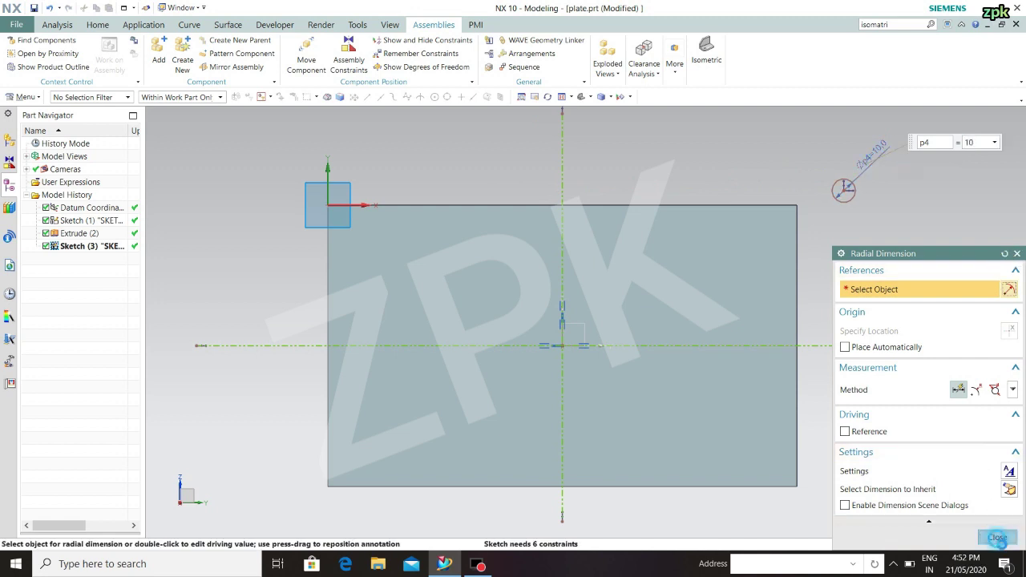
click(997, 537)
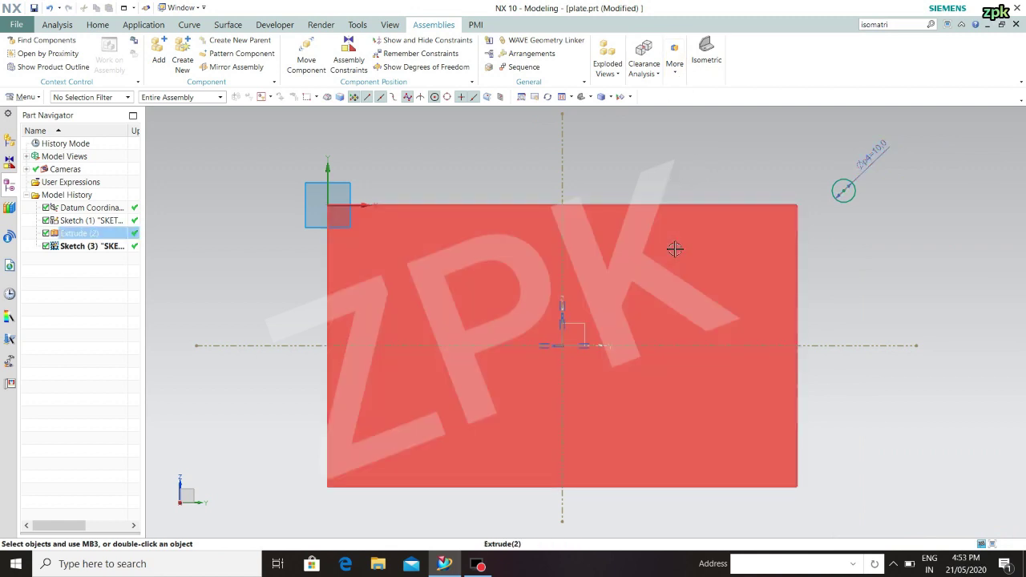
Constrain the circle's center onto the vertical and horizontal reference lines with Point on Curve constraints
key(d)
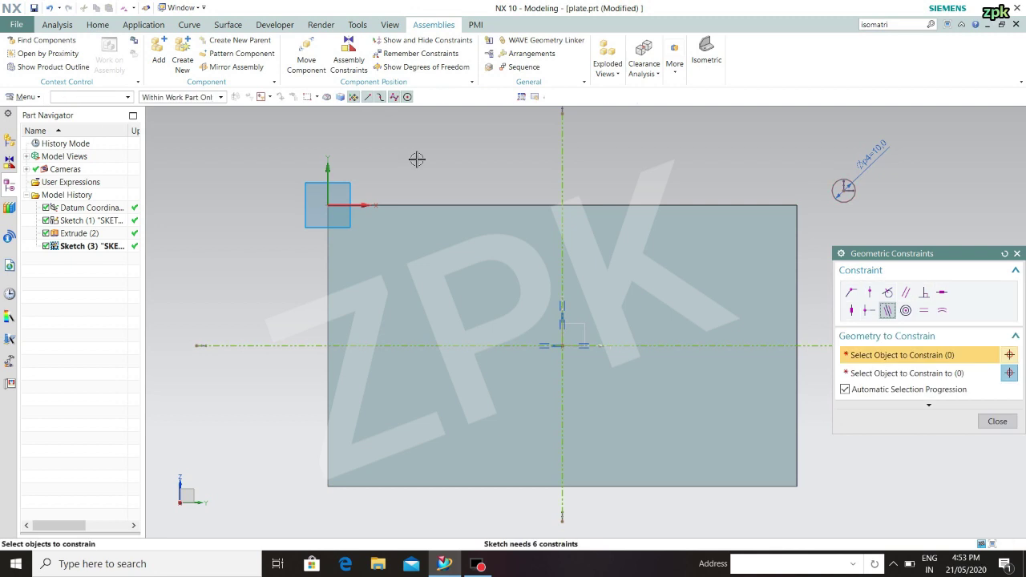
click(870, 294)
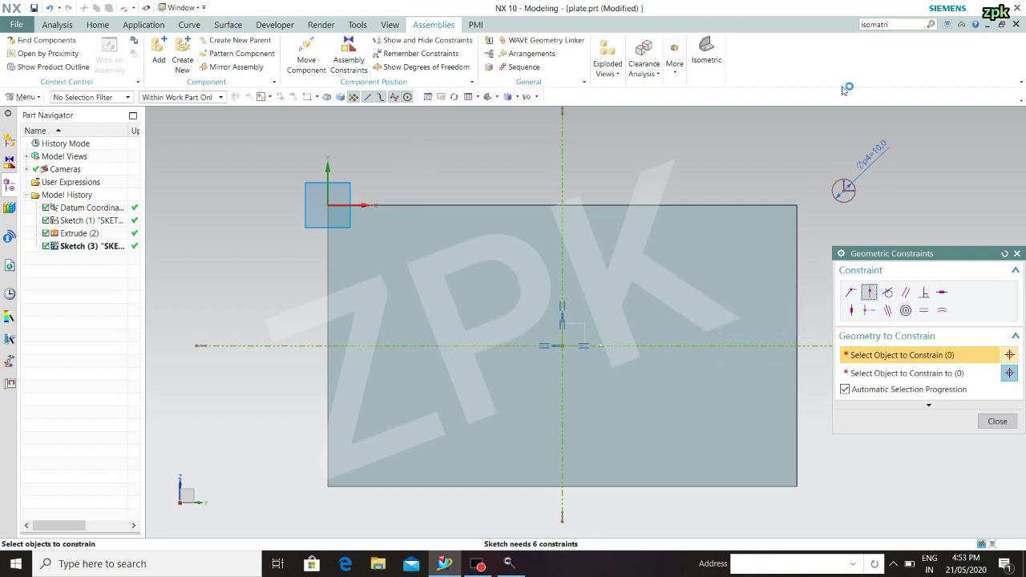
click(843, 190)
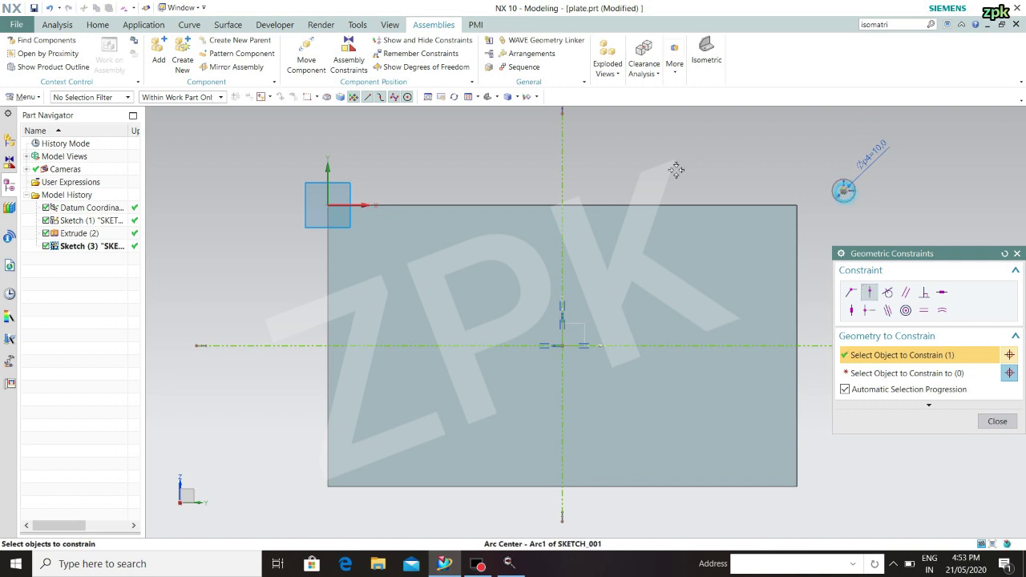
click(571, 157)
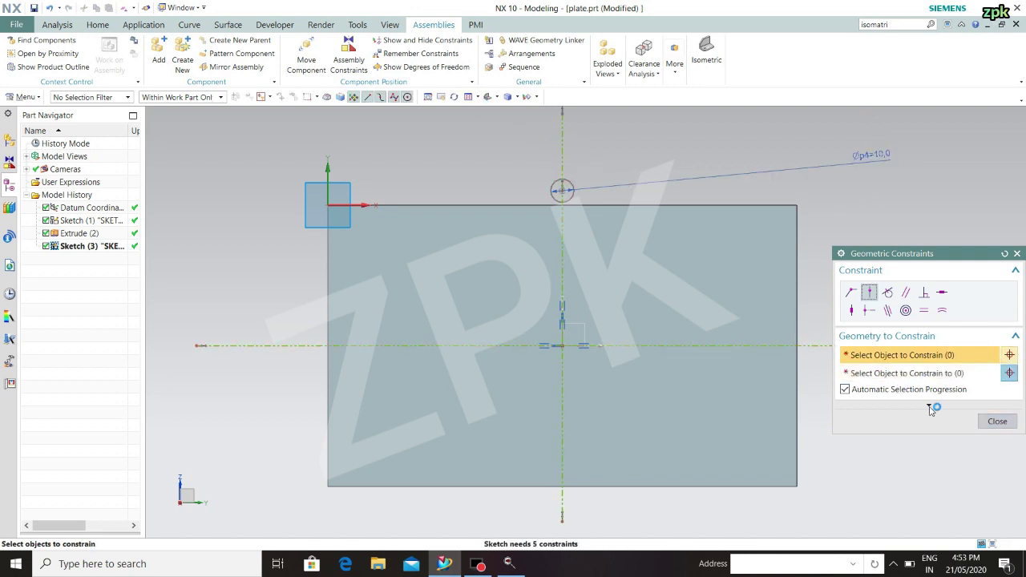
click(562, 190)
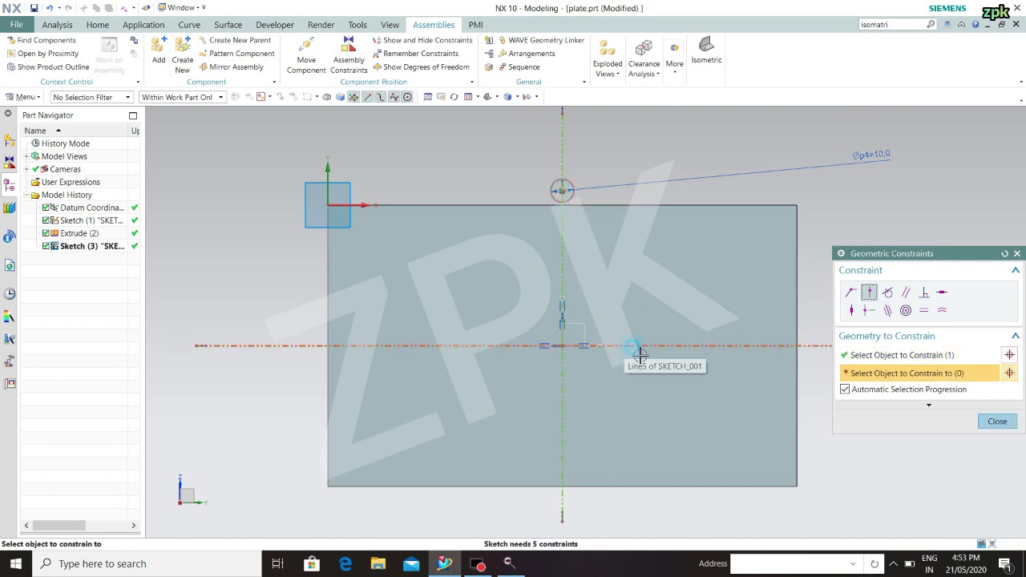
click(639, 353)
click(996, 421)
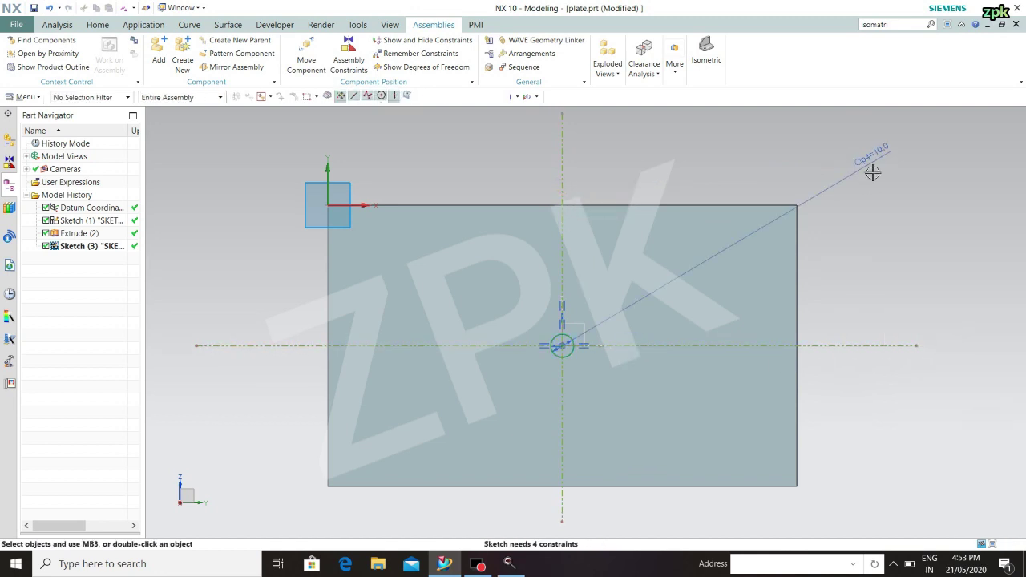
Move the circle's diameter dimension closer to the circle and finish the sketch
drag(870, 159, 716, 247)
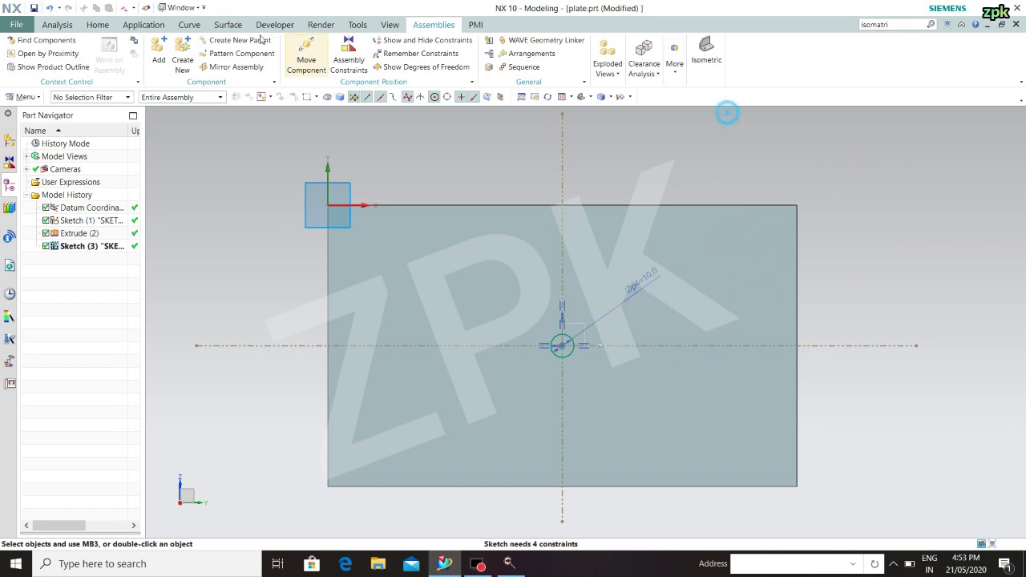
click(97, 24)
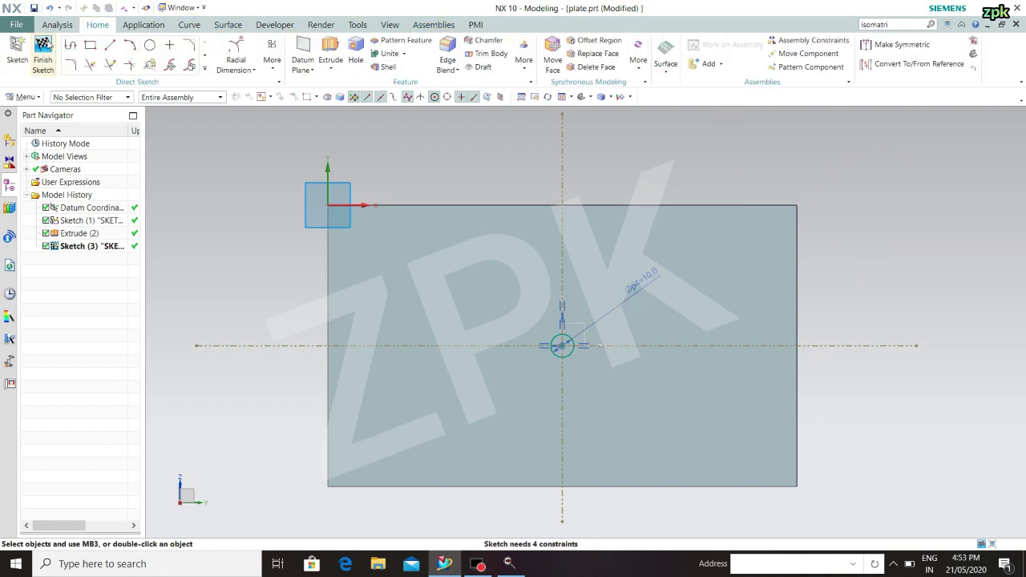
click(44, 46)
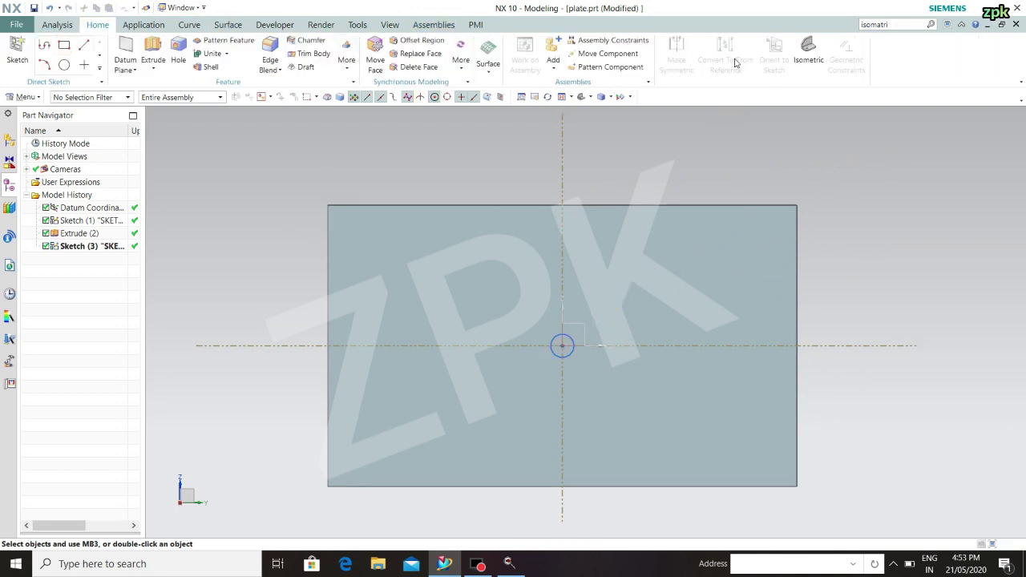
Extrude the circle sketch in the reversed direction with the end limit Until Next, subtracting it from the plate
click(806, 60)
click(103, 250)
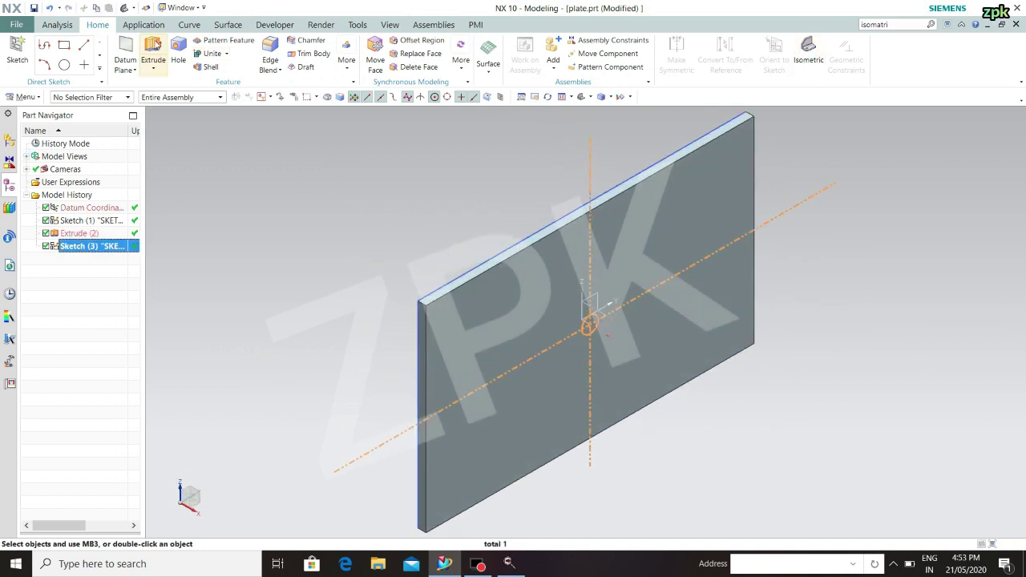
click(155, 46)
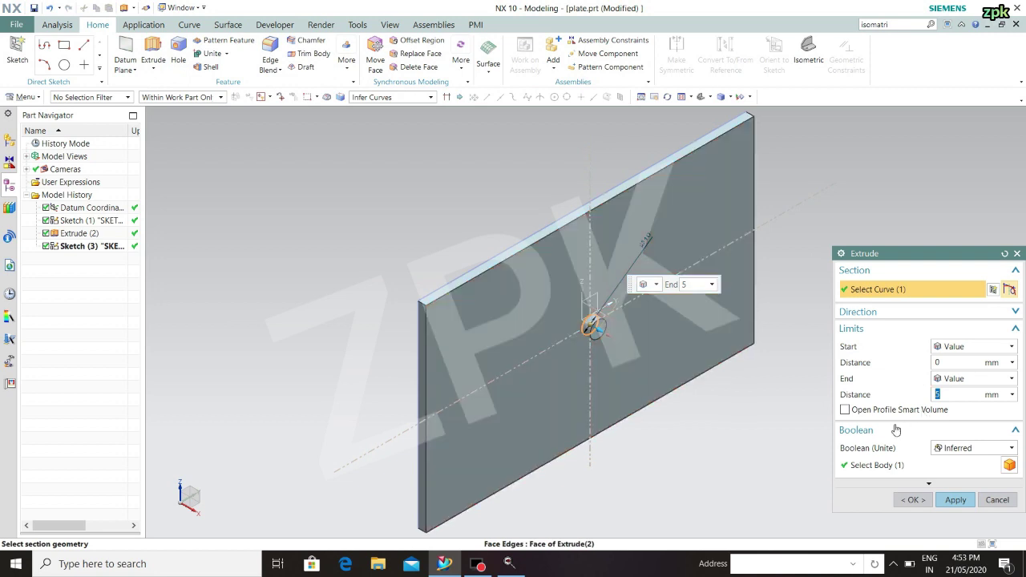
click(987, 313)
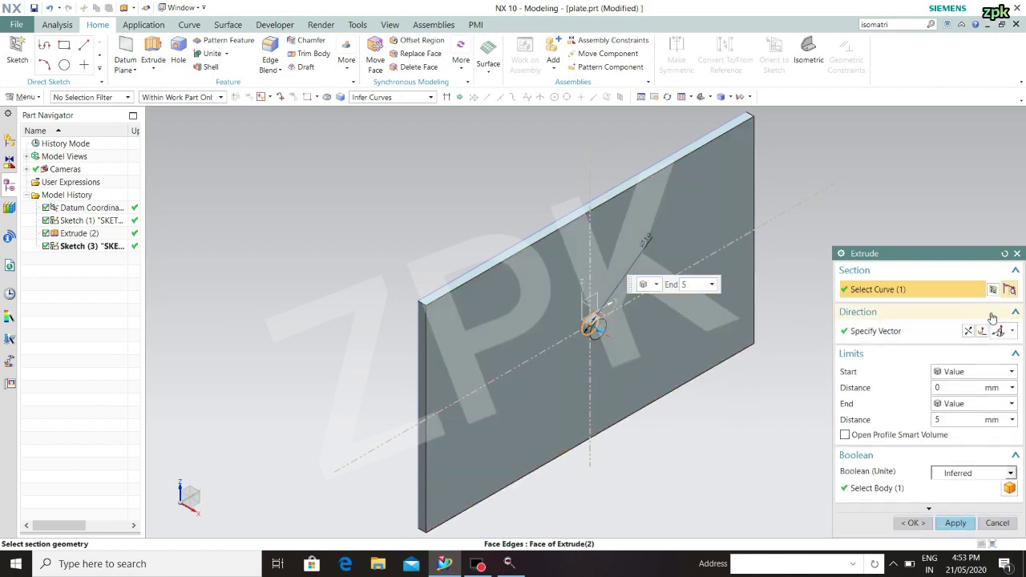
drag(982, 255, 942, 173)
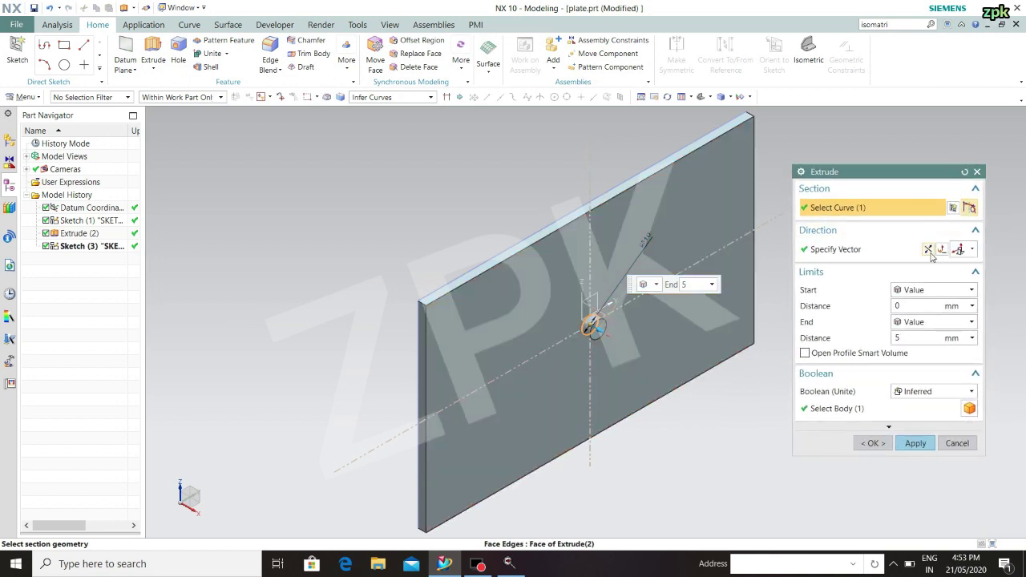
click(928, 250)
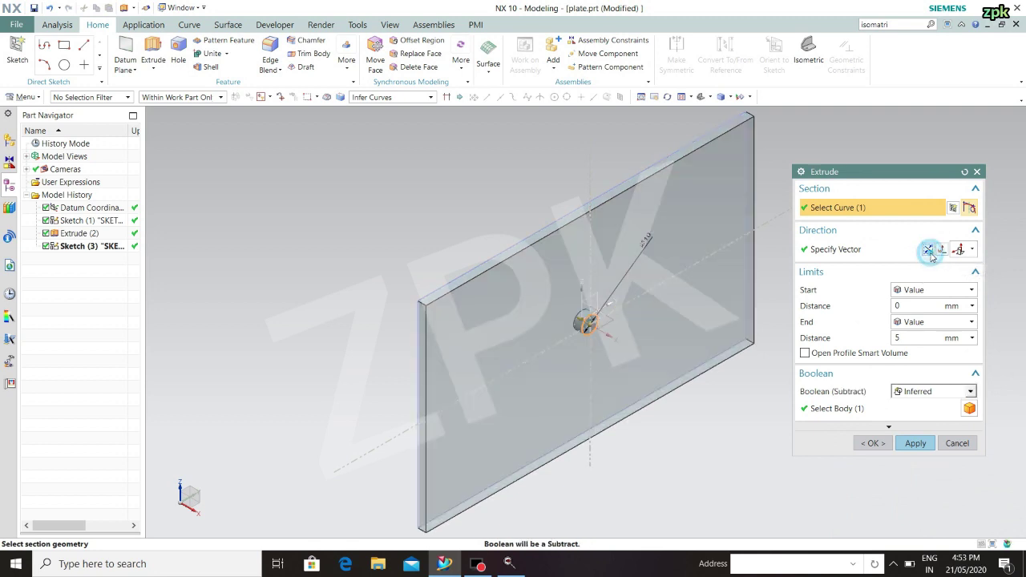
click(934, 321)
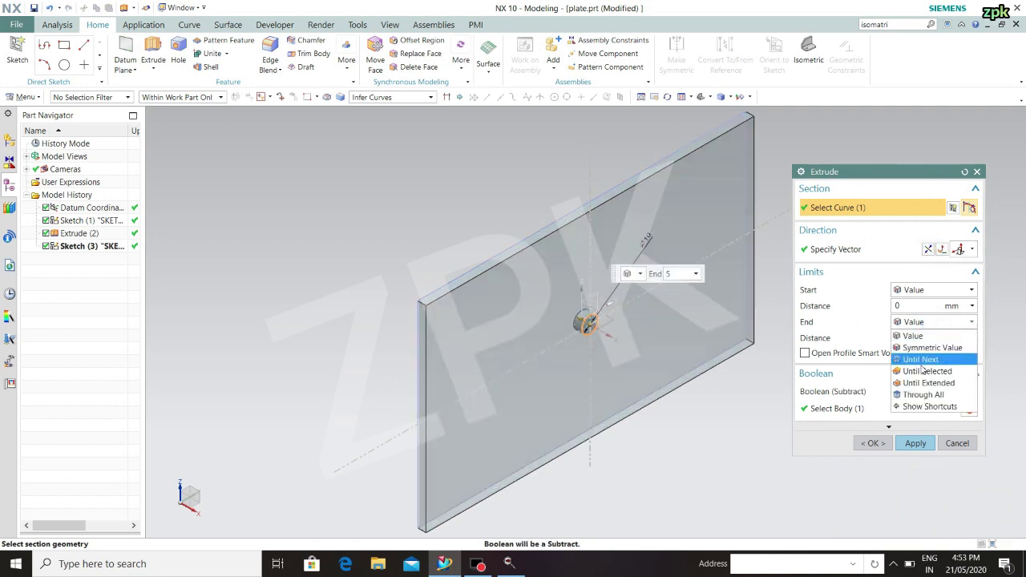
click(926, 360)
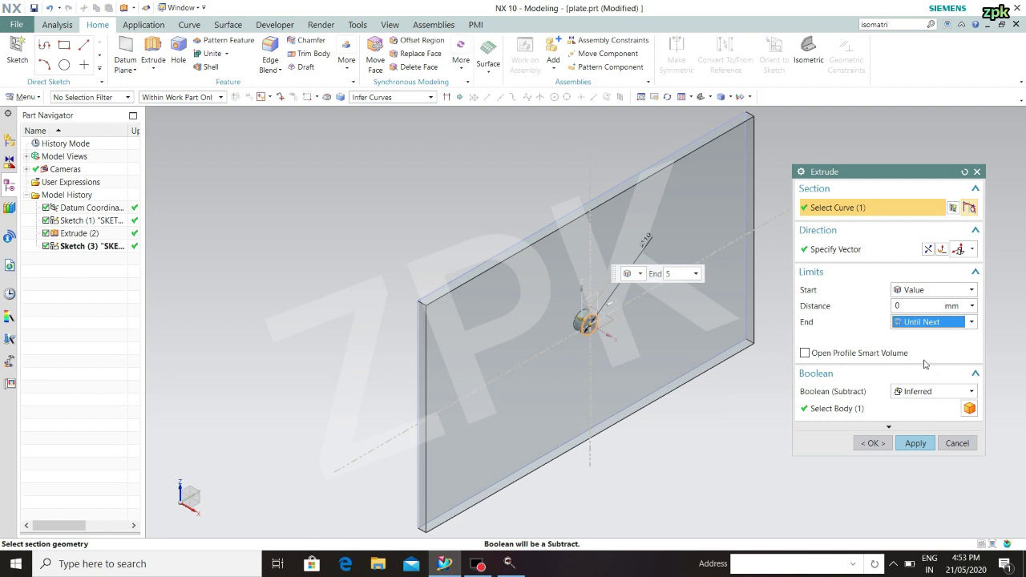
click(930, 377)
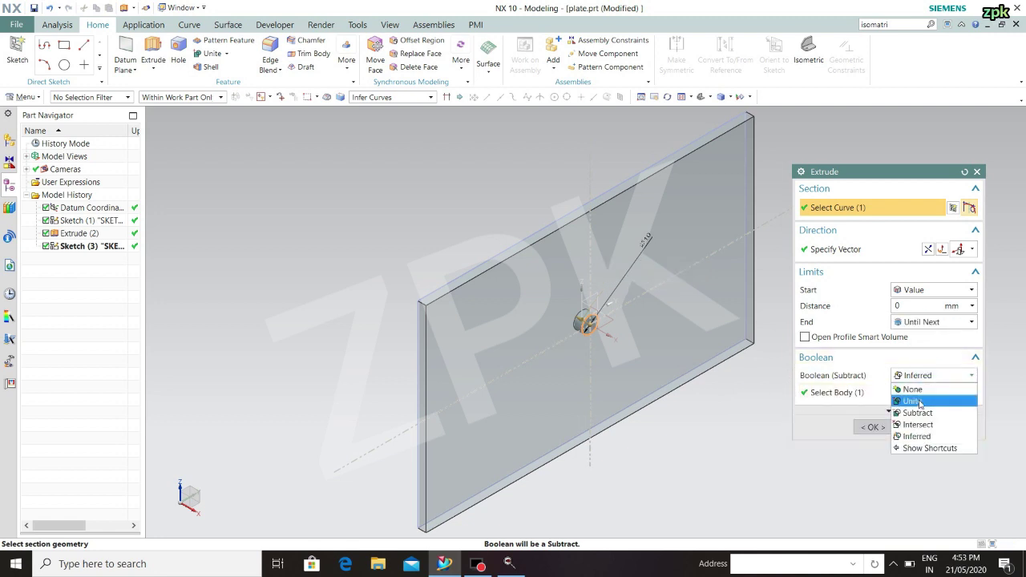
click(918, 417)
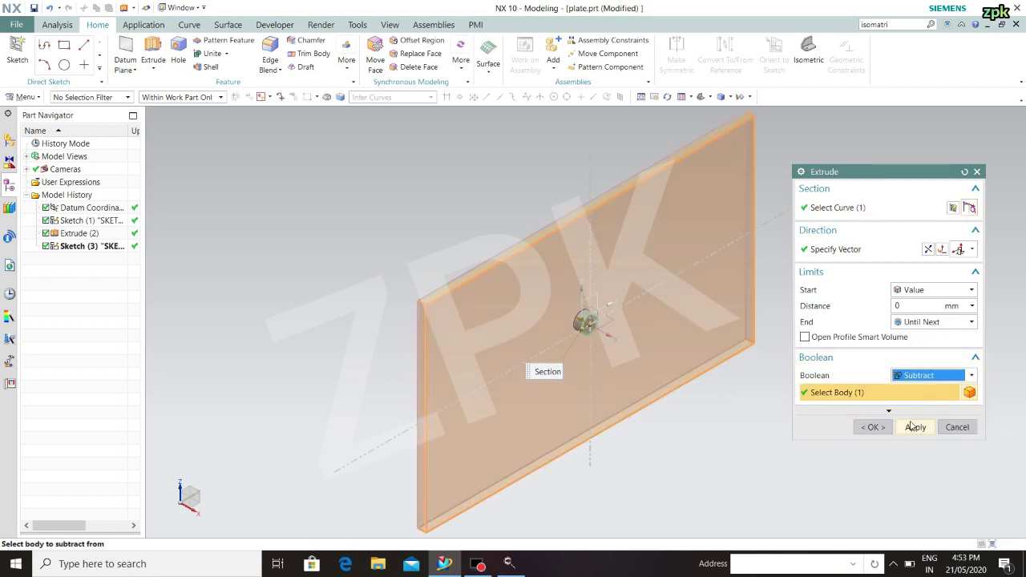
click(912, 427)
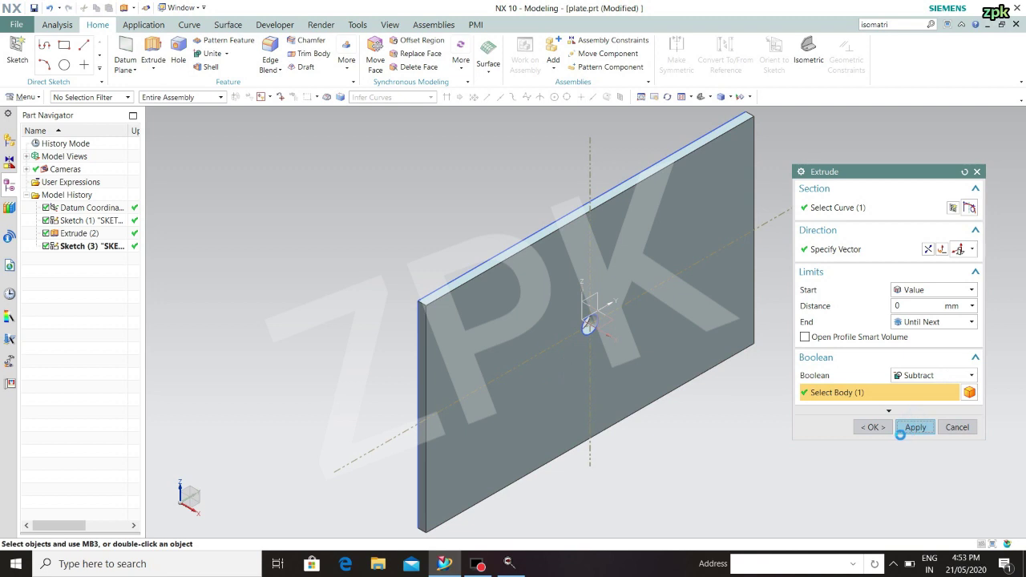
click(960, 431)
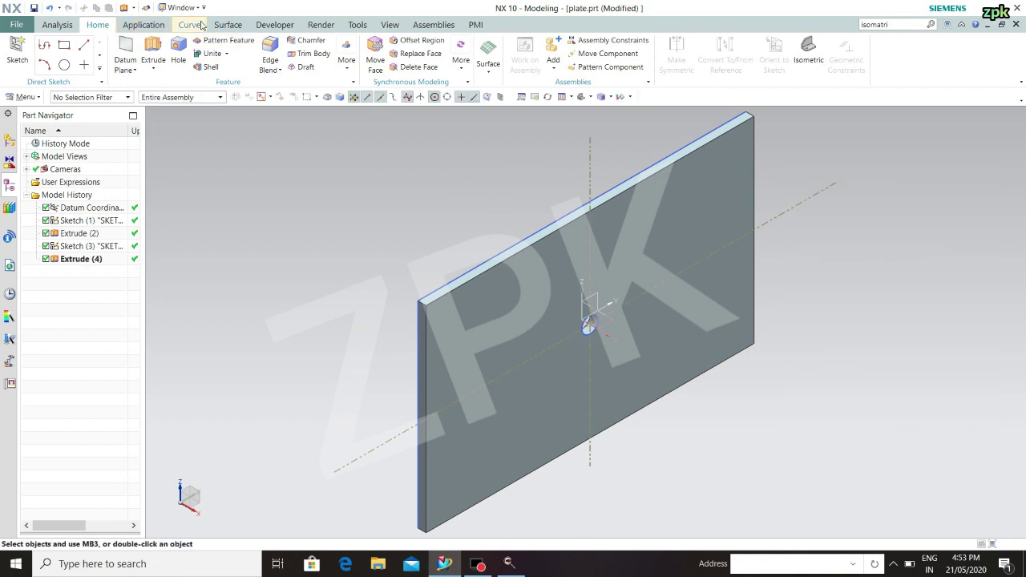
Hide all objects and show only the bodies
click(388, 25)
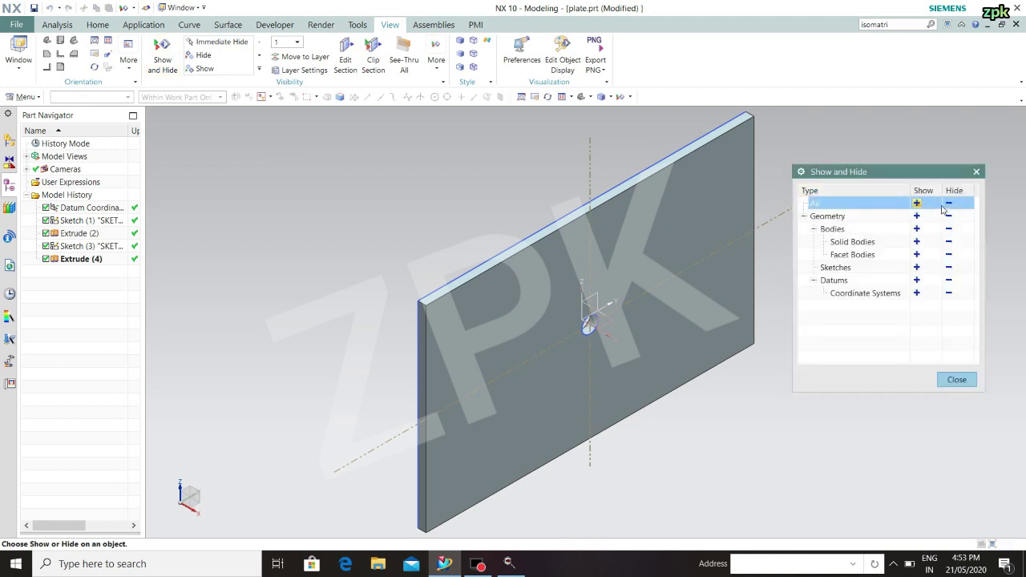
click(948, 204)
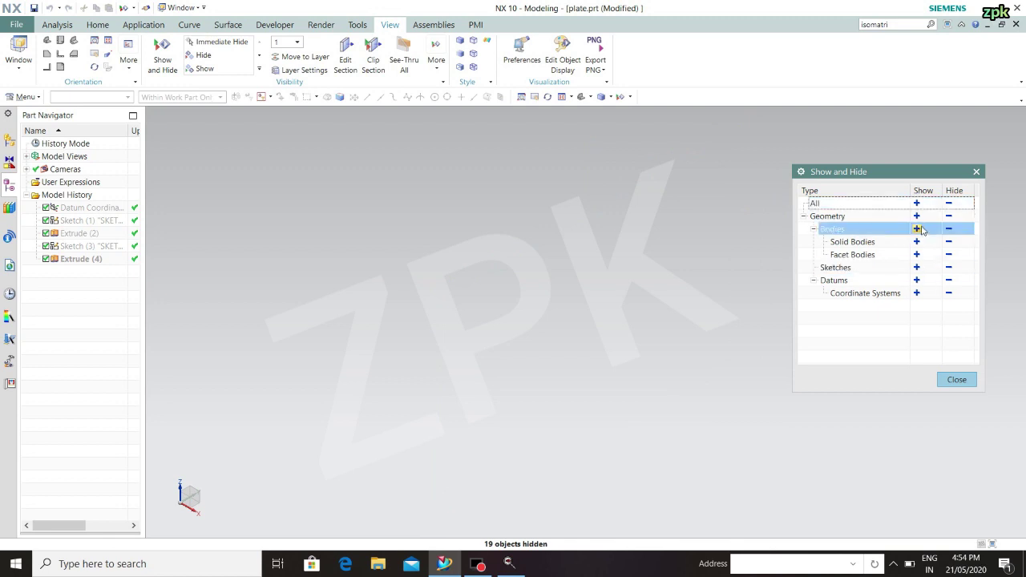
click(916, 229)
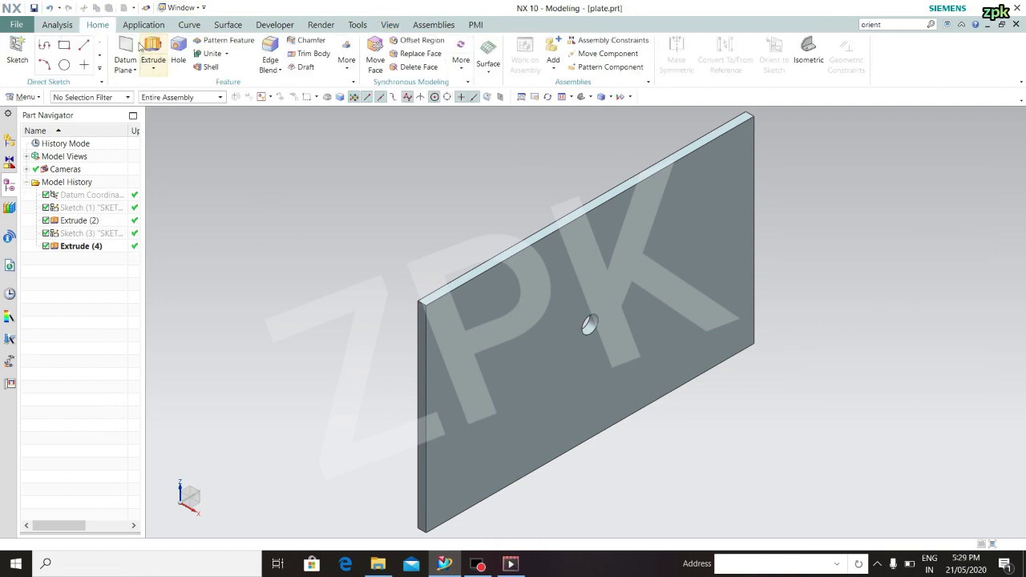
Create a datum plane offset 30 mm inward from the plate's narrow end face
click(127, 40)
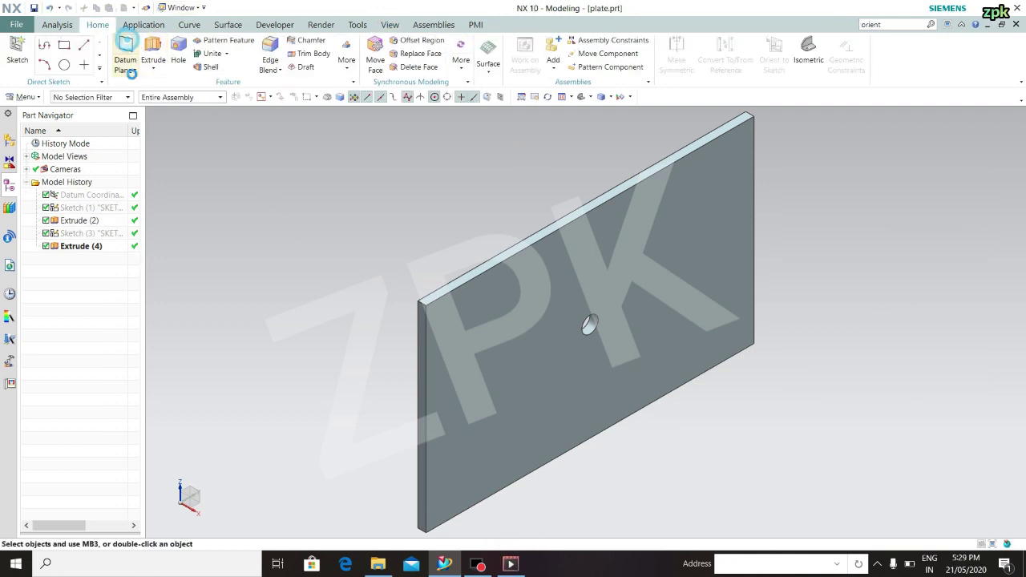
click(422, 345)
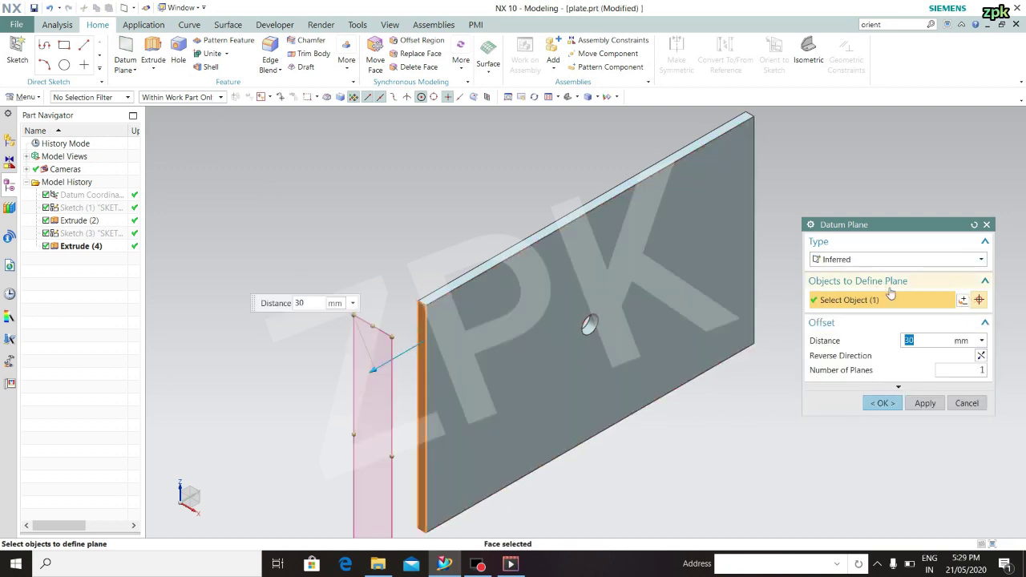
click(979, 356)
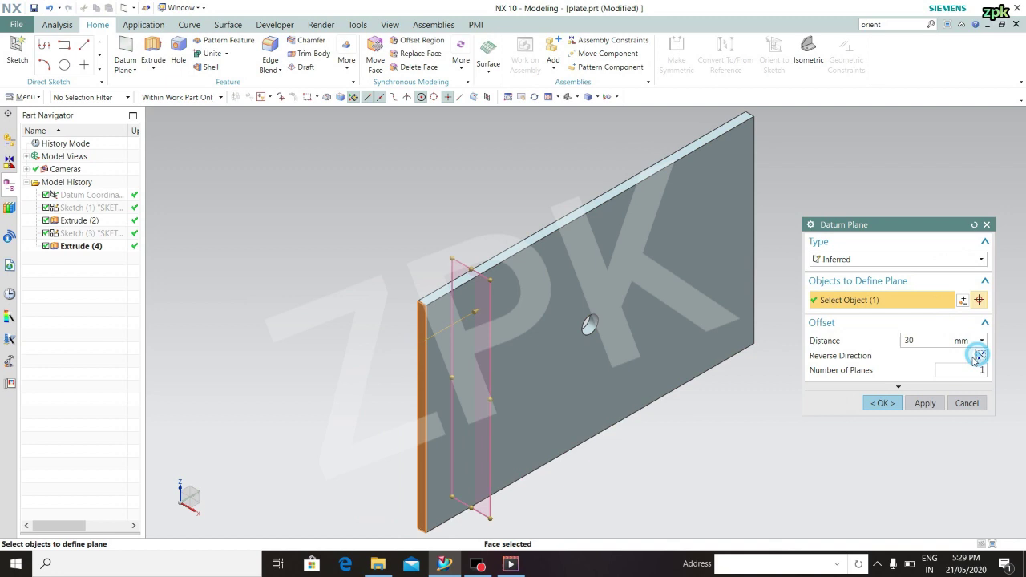
click(882, 403)
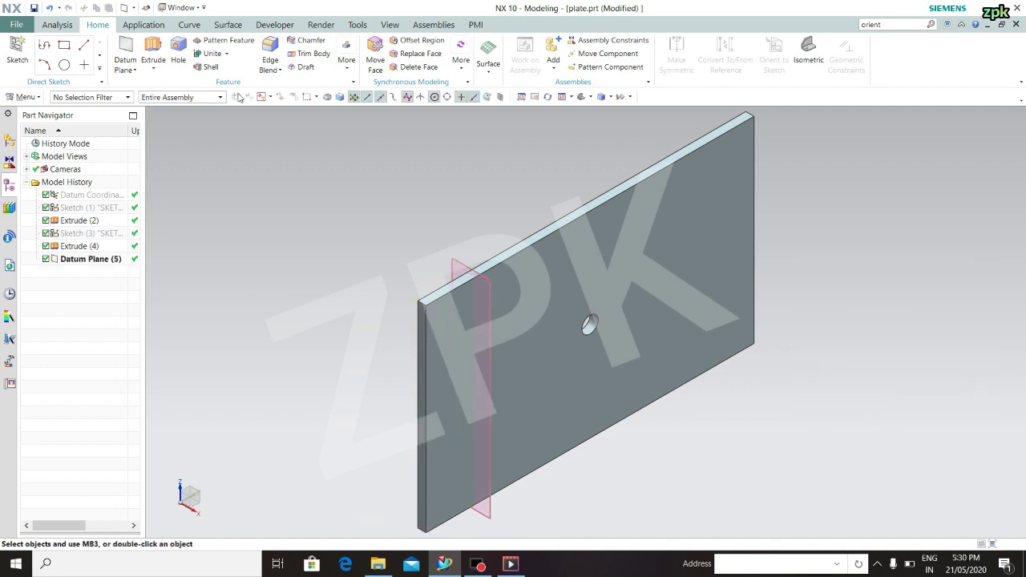
Start a sketch on the datum plane offset from the plate's narrow end, with a horizontal orientation reference
click(17, 49)
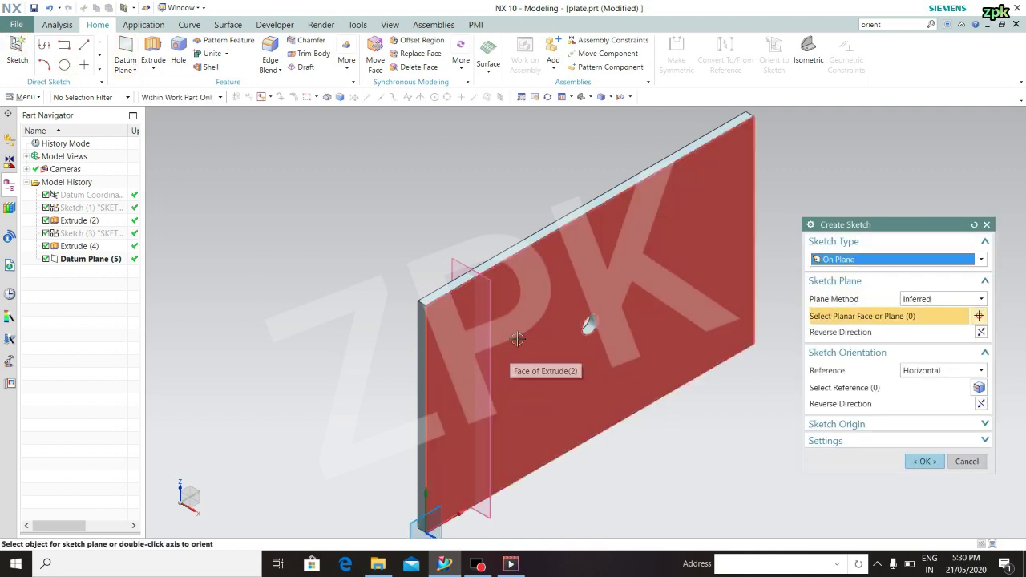
click(498, 309)
double_click(507, 274)
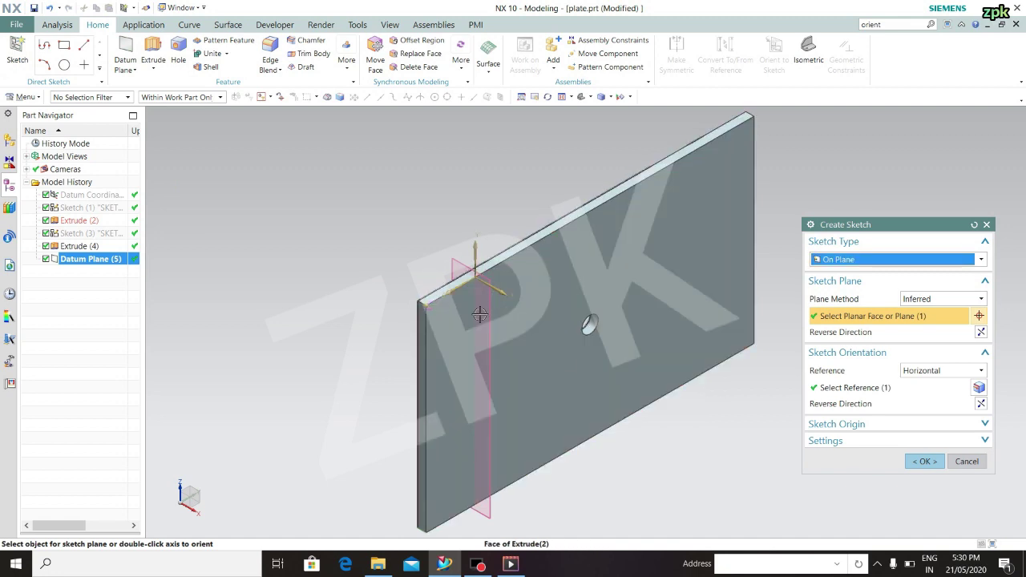
click(925, 469)
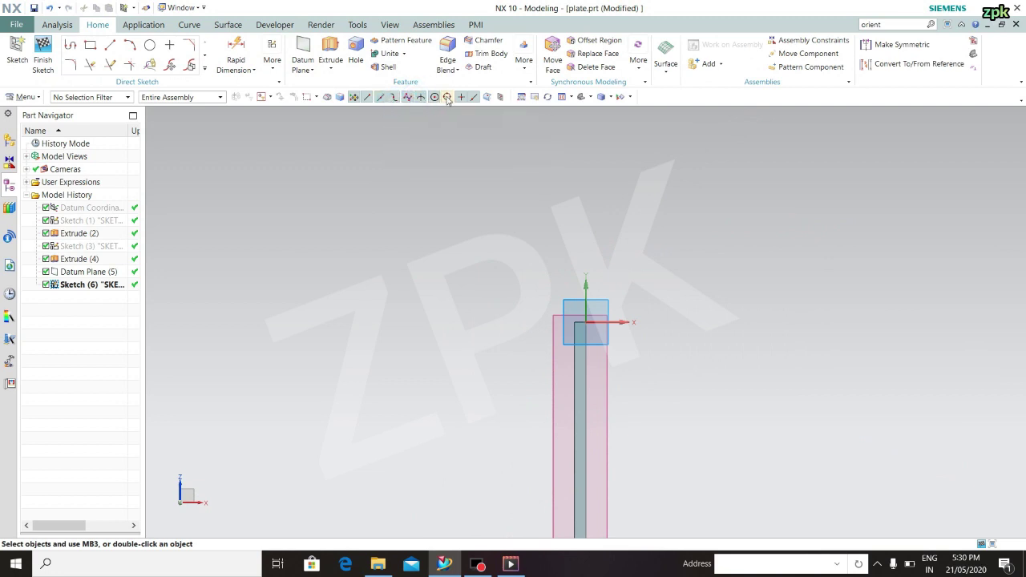
shift+middle_drag(679, 413, 553, 277)
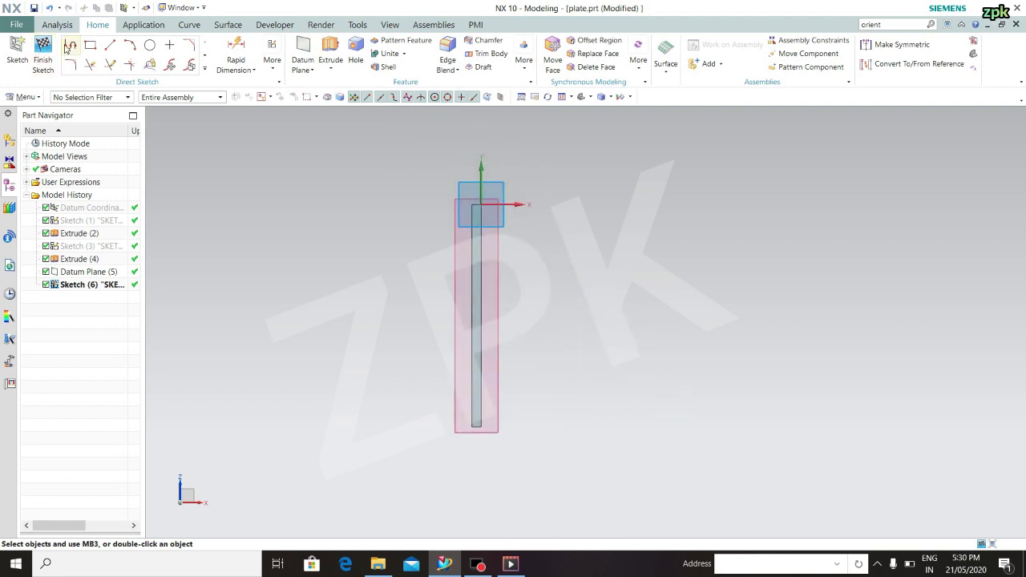
Sketch an open U-shaped profile beside the plate, with two horizontal lines joined by a tangent semicircular arc at the outer end
click(70, 46)
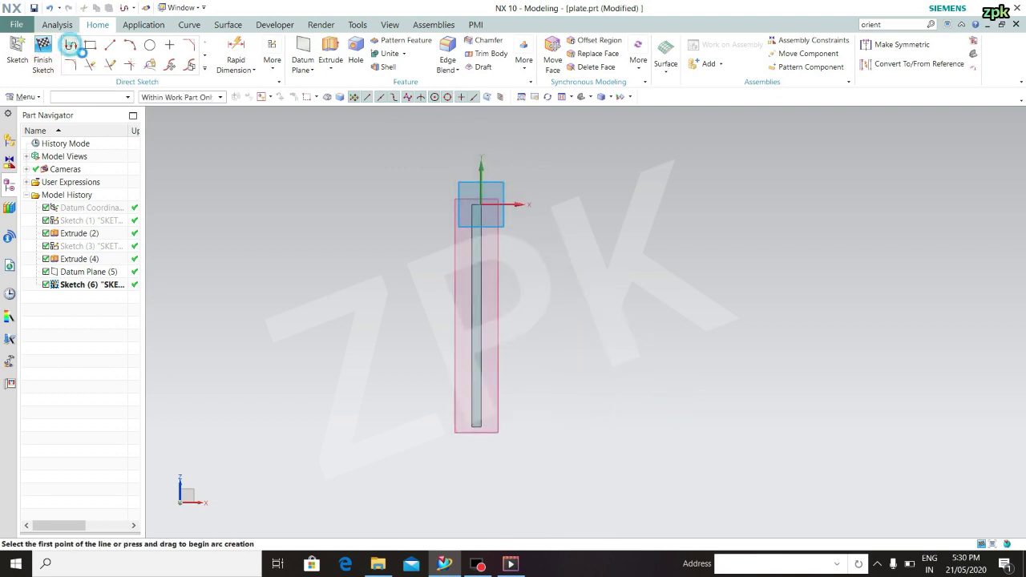
click(527, 233)
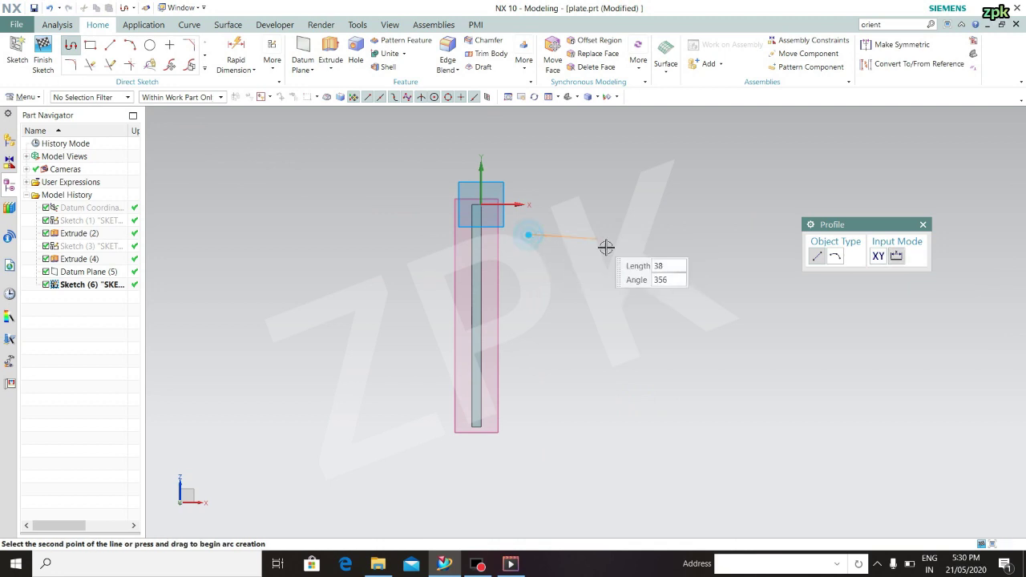
click(271, 64)
click(288, 206)
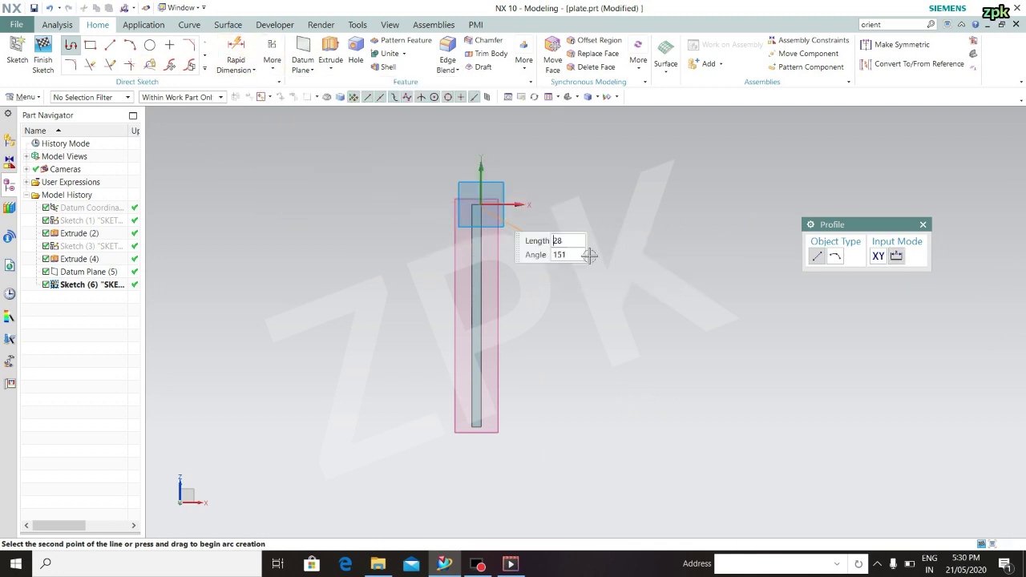
click(647, 234)
click(833, 257)
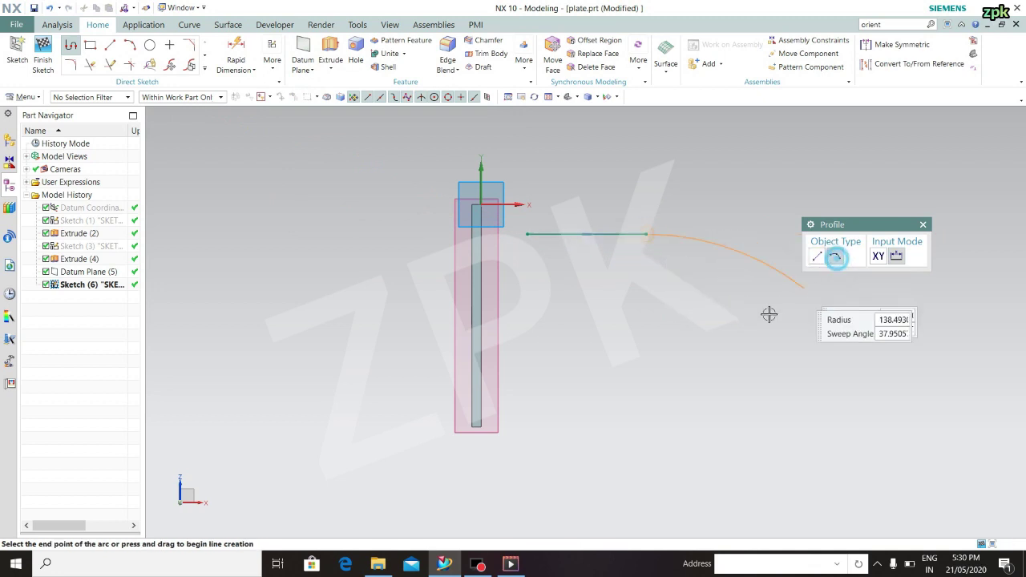
click(649, 335)
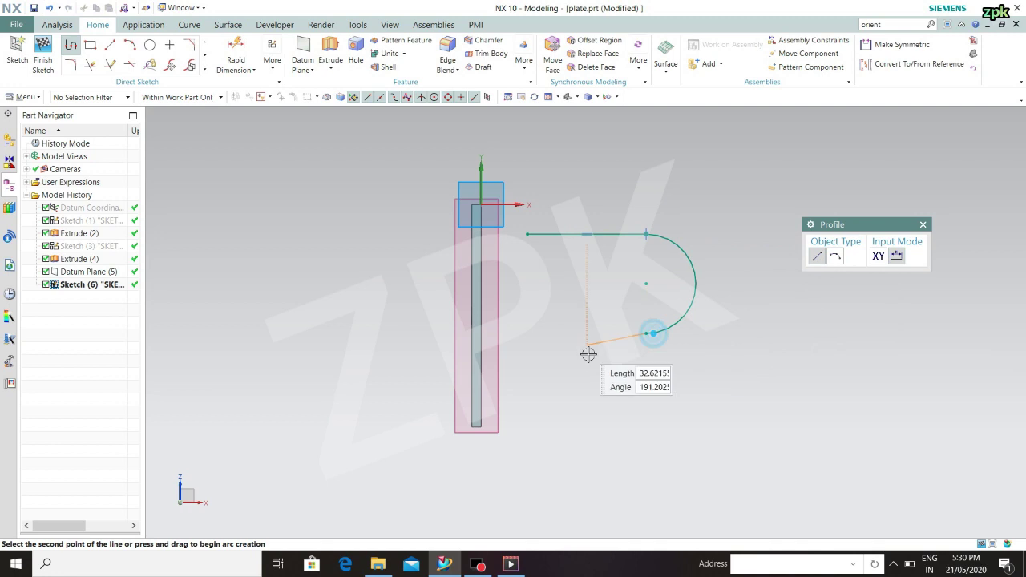
click(526, 332)
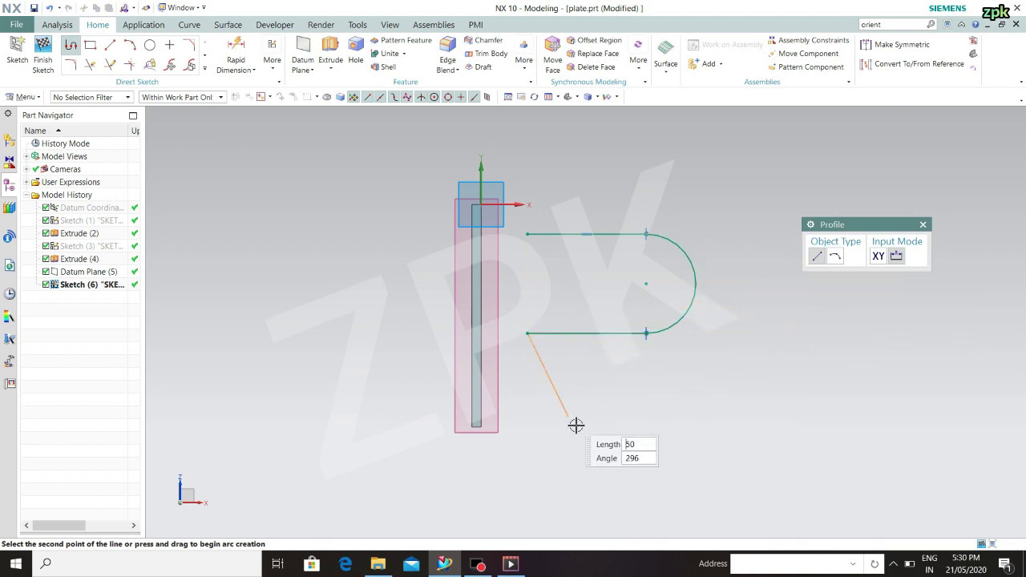
key(Escape)
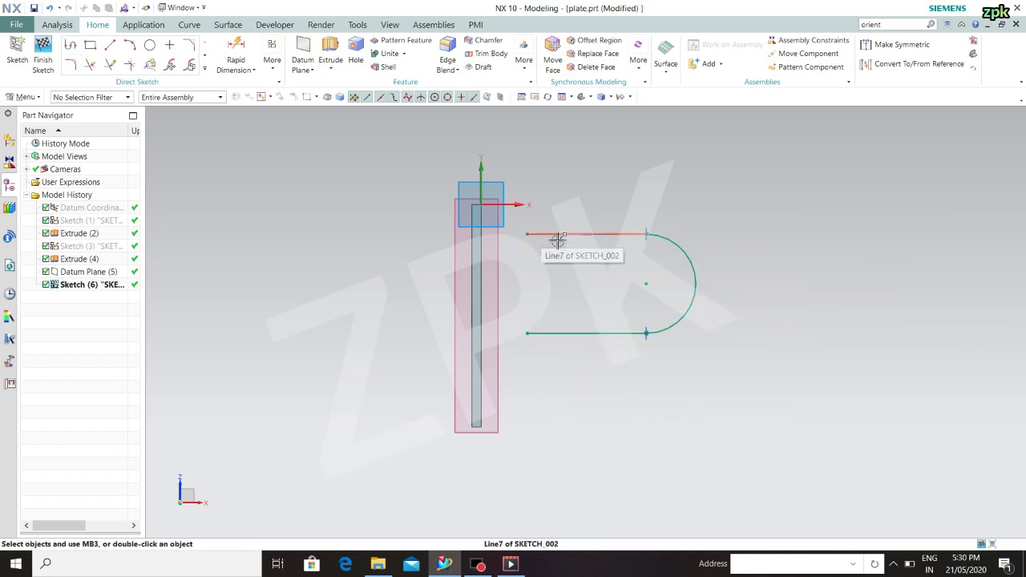
Project the plate's long vertical edge facing the U-shaped profile into the sketch
click(203, 69)
click(133, 166)
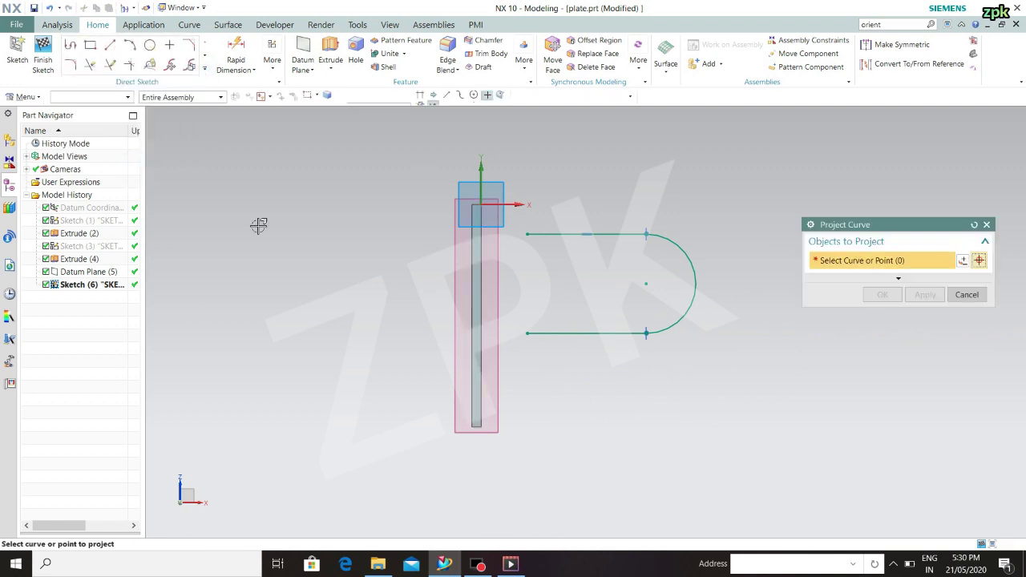
click(493, 298)
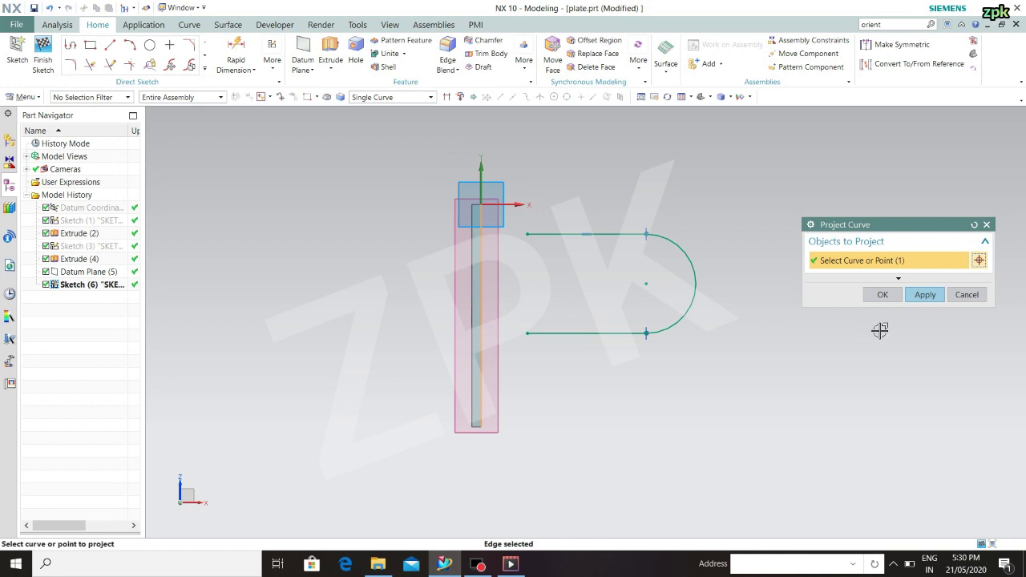
click(882, 294)
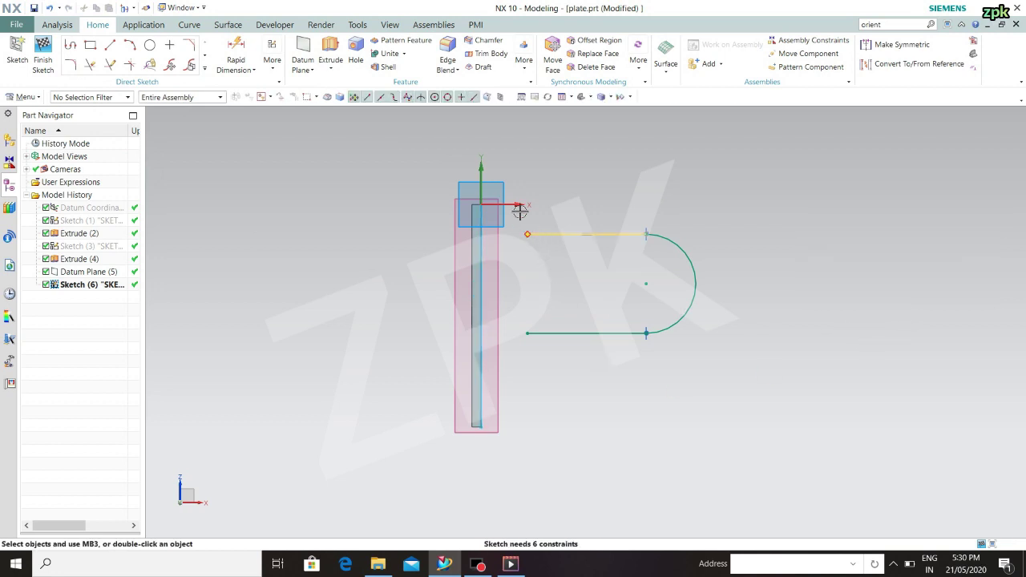
Constrain both open endpoints of the U-shaped profile to lie on the projected plate edge using Point on Curve
key(c)
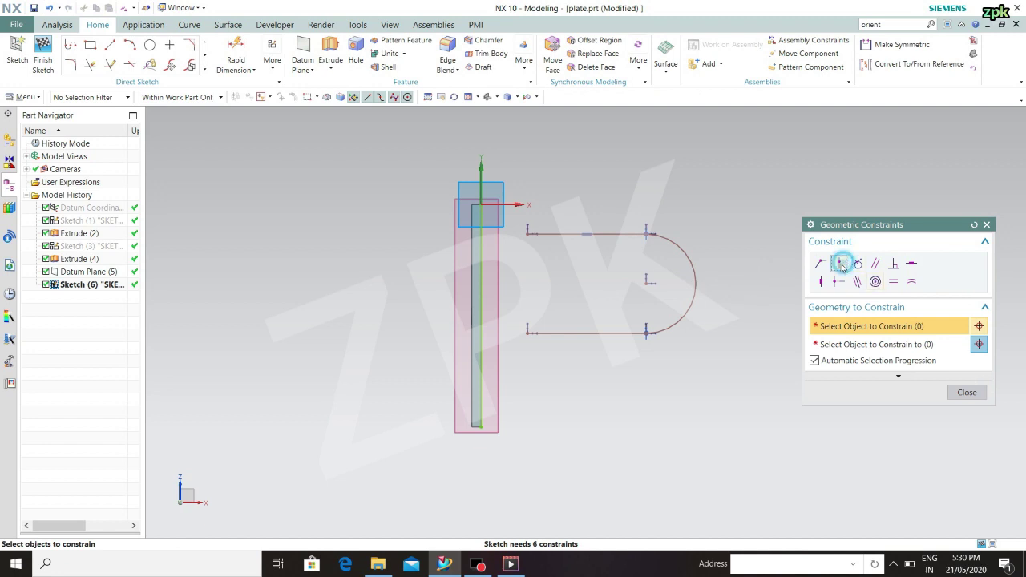
click(526, 233)
click(480, 264)
scroll(459, 335, up, 5)
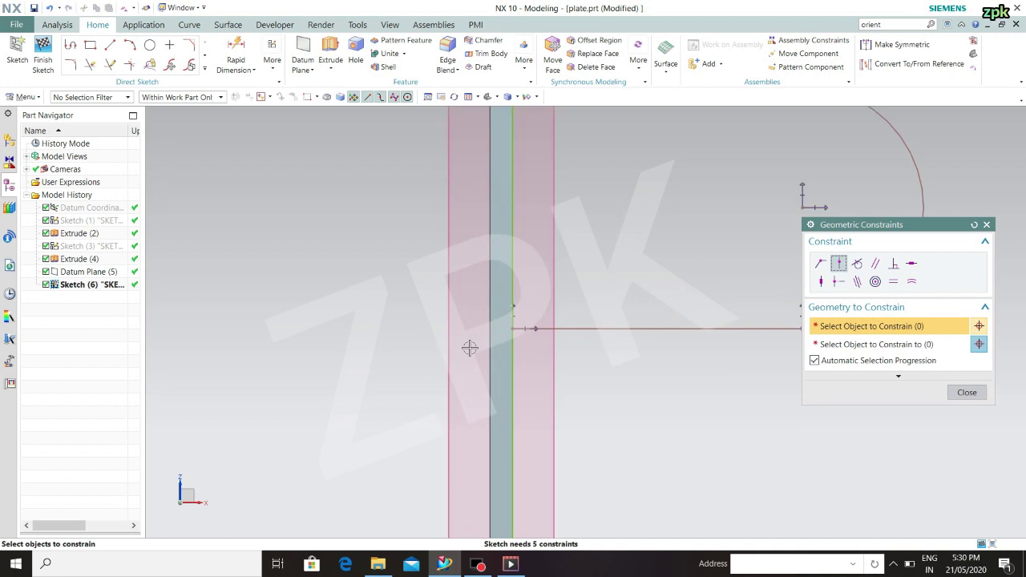
click(525, 326)
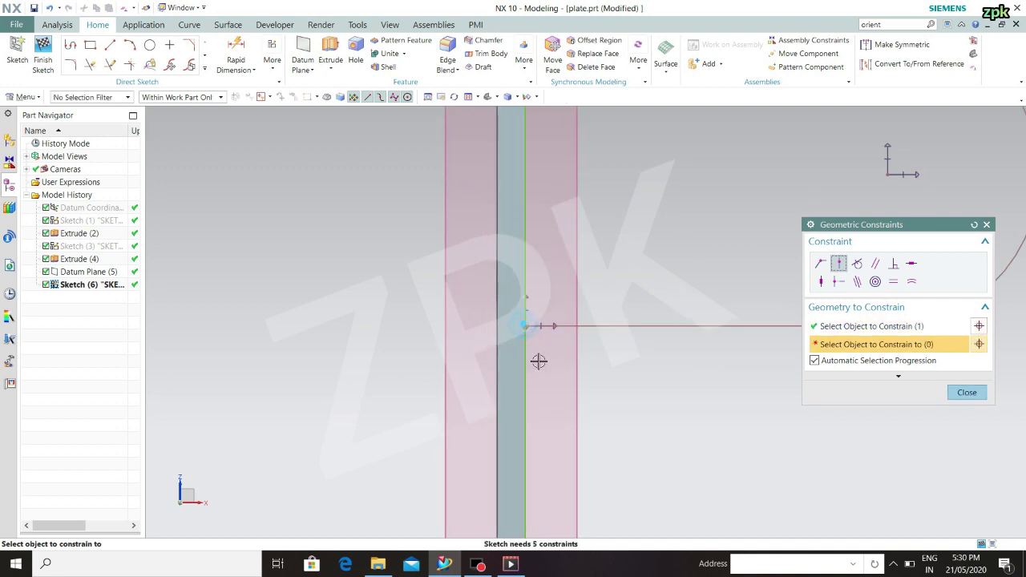
click(527, 360)
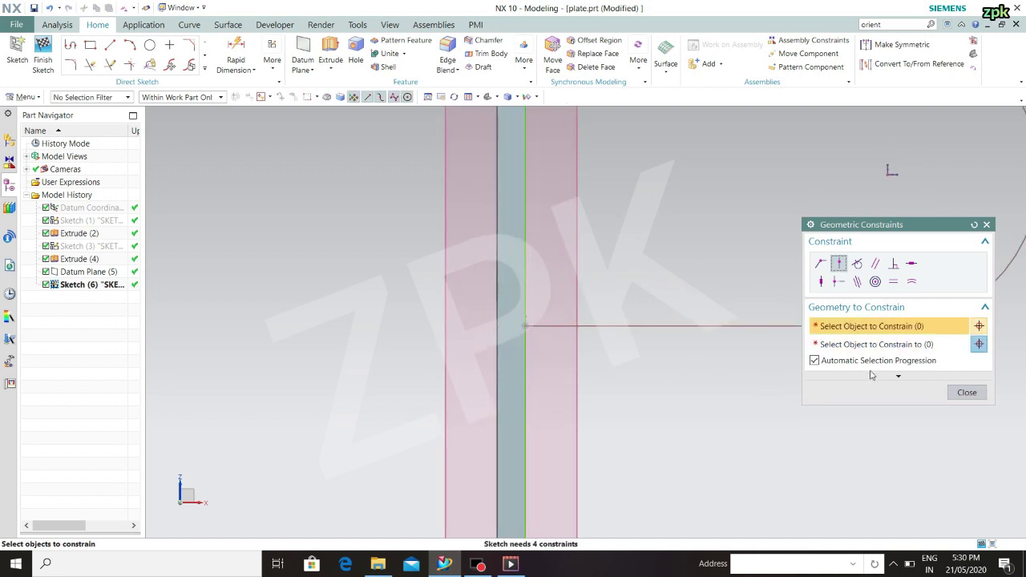
click(981, 394)
scroll(639, 145, down, 5)
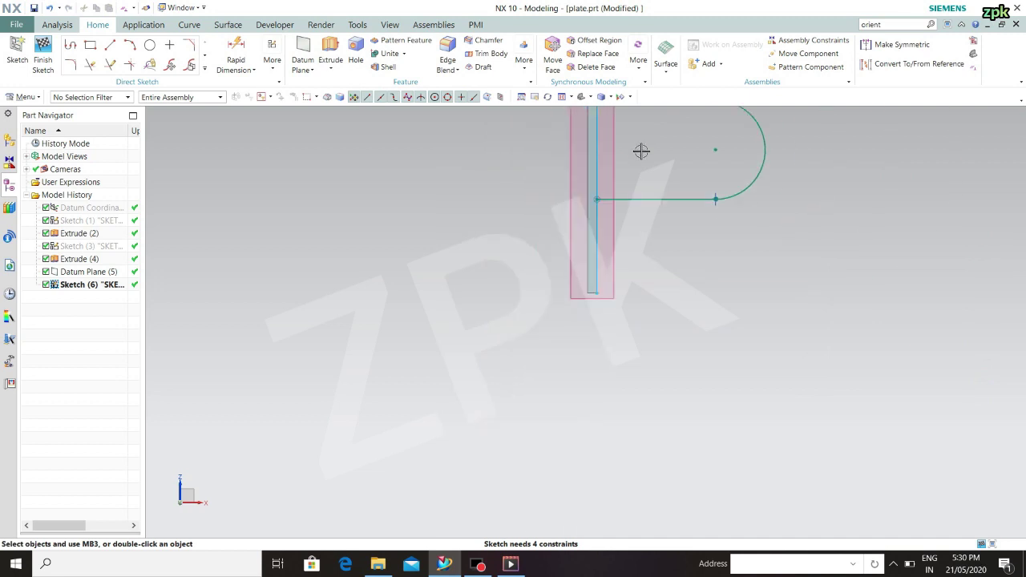
shift+middle_drag(642, 150, 610, 275)
click(898, 45)
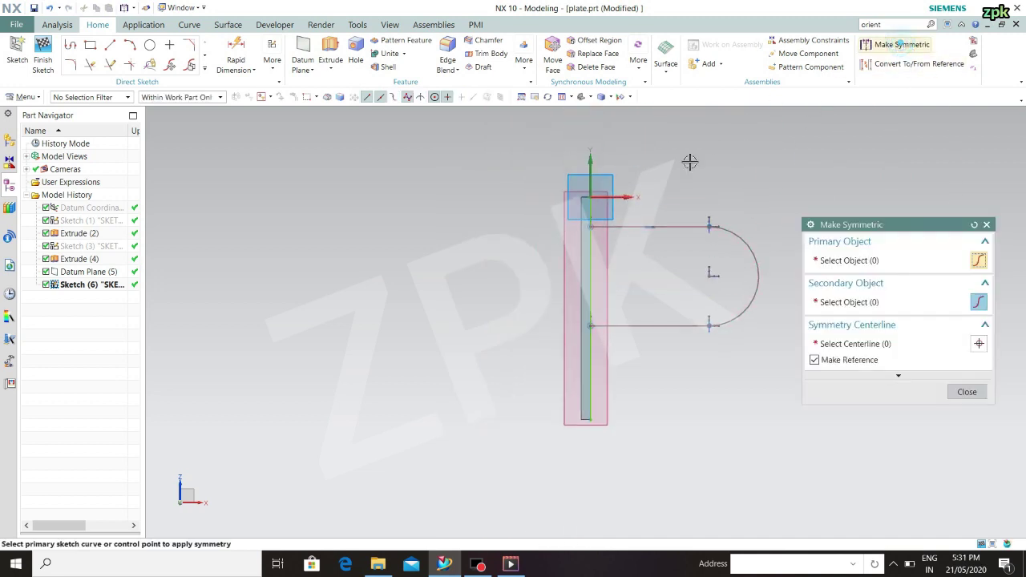
click(666, 228)
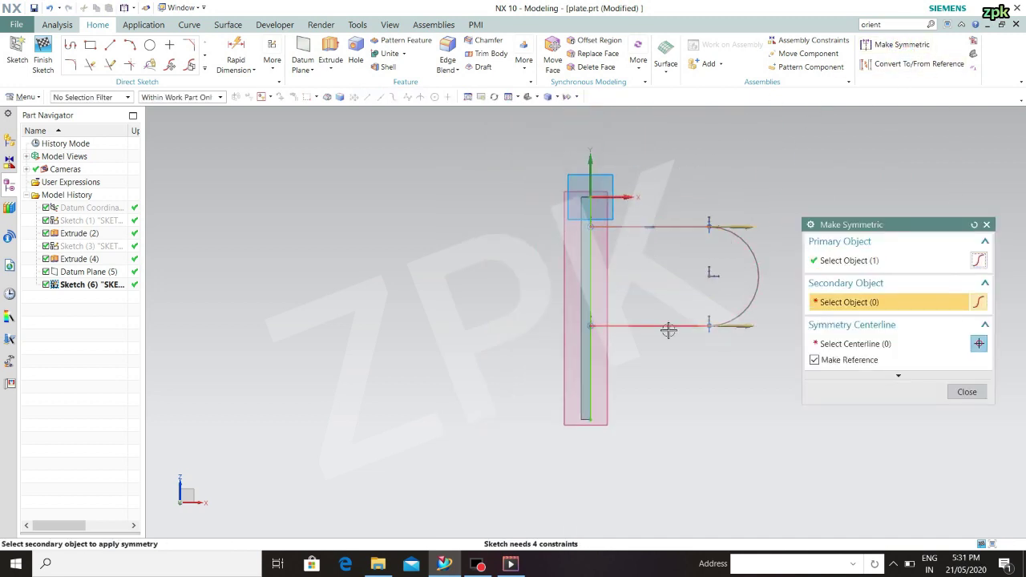
click(667, 328)
click(966, 392)
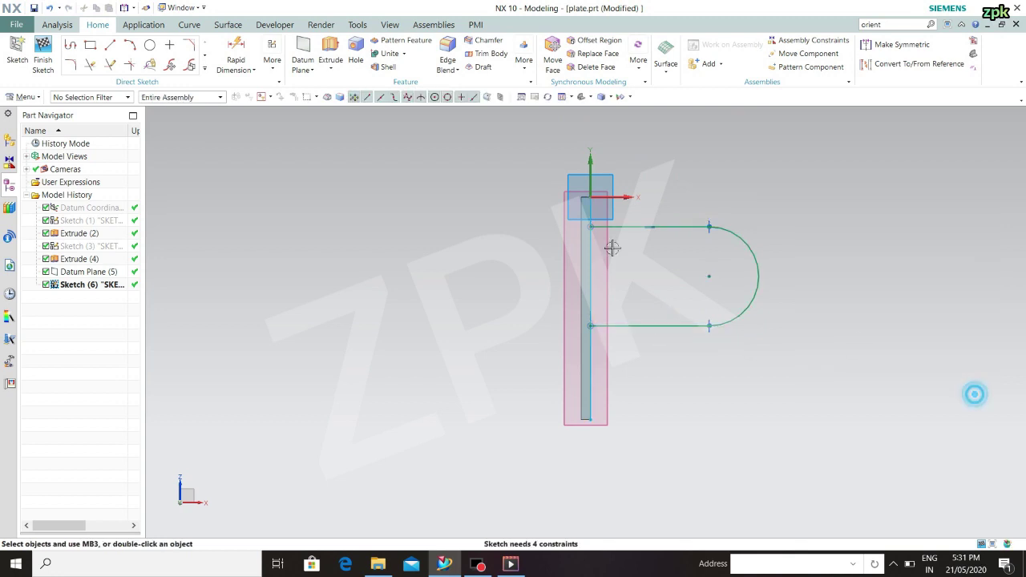
Draw a long horizontal line across the sketch, convert it to a reference line, and move it between the profile's two straight lines
click(110, 45)
click(212, 144)
click(886, 155)
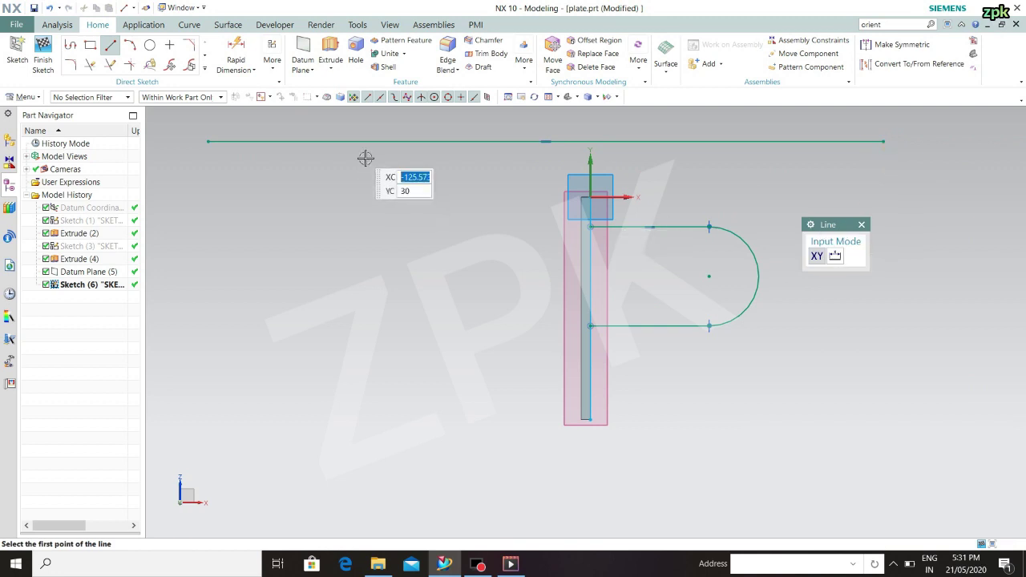
key(Escape)
click(329, 142)
click(382, 110)
drag(396, 142, 438, 262)
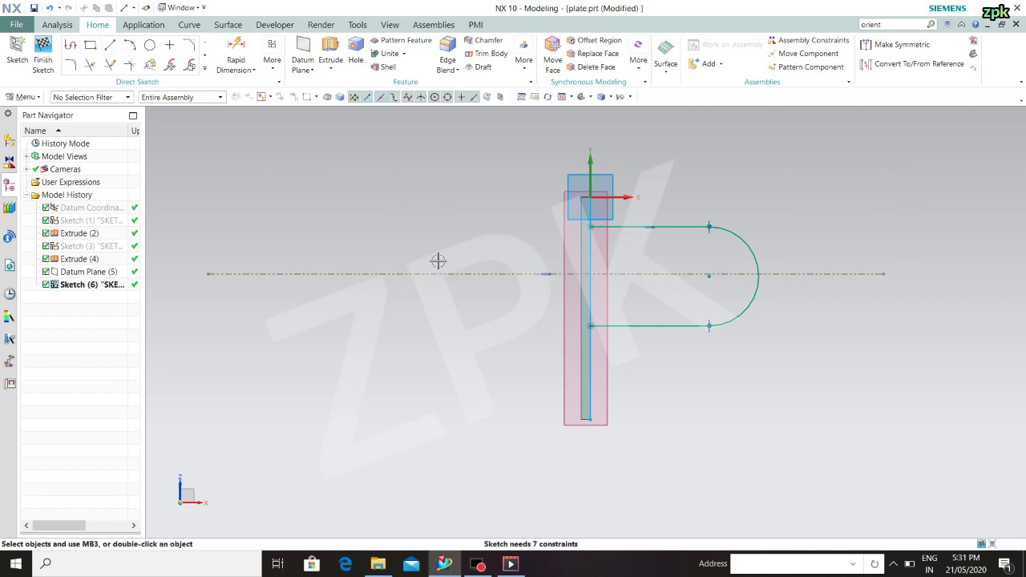
Add a linear dimension from the plate's top edge to the horizontal reference line and set it to 120/2
click(526, 274)
scroll(592, 206, up, 5)
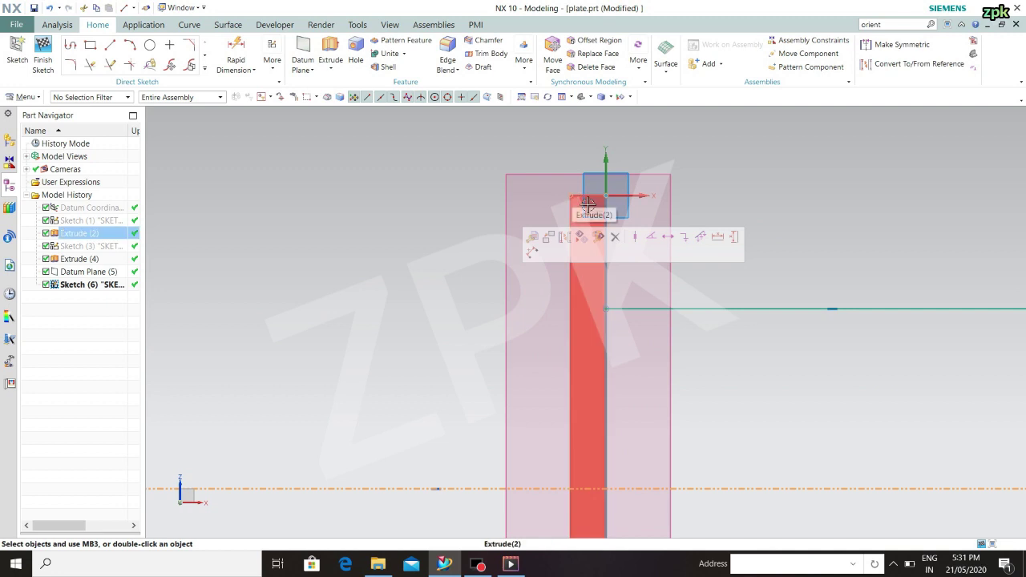
click(245, 71)
click(243, 84)
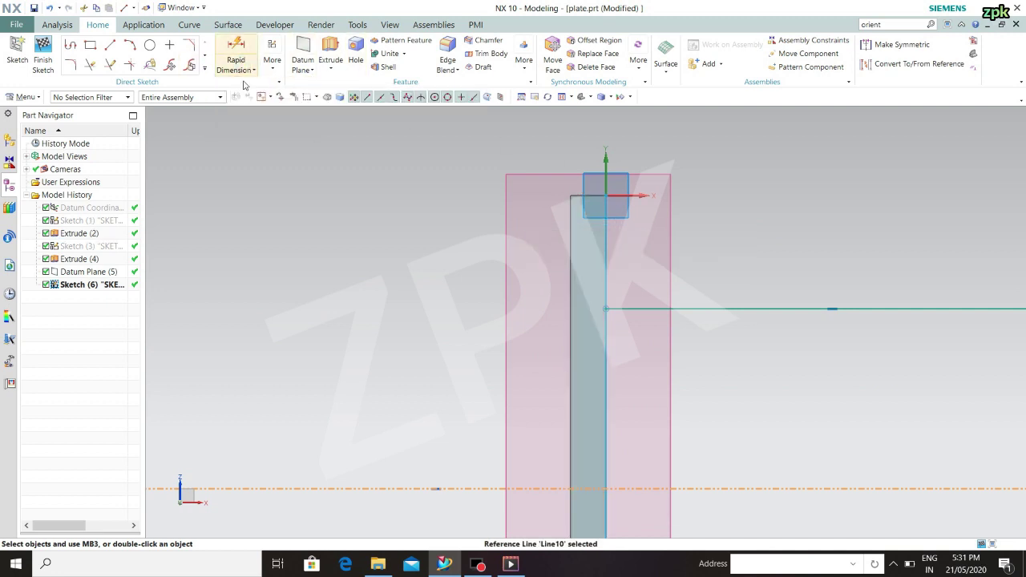
click(243, 72)
click(240, 92)
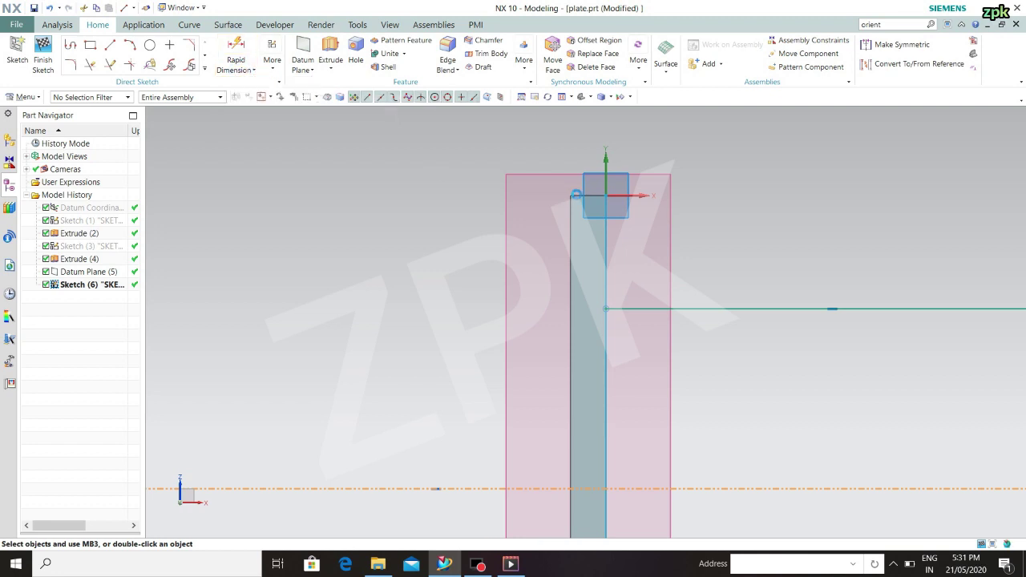
click(577, 196)
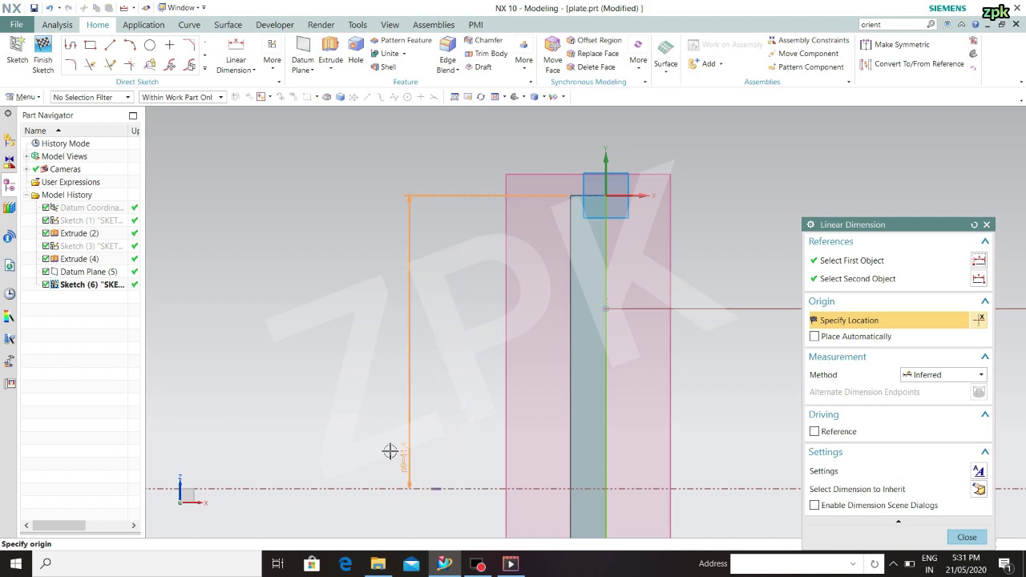
click(359, 359)
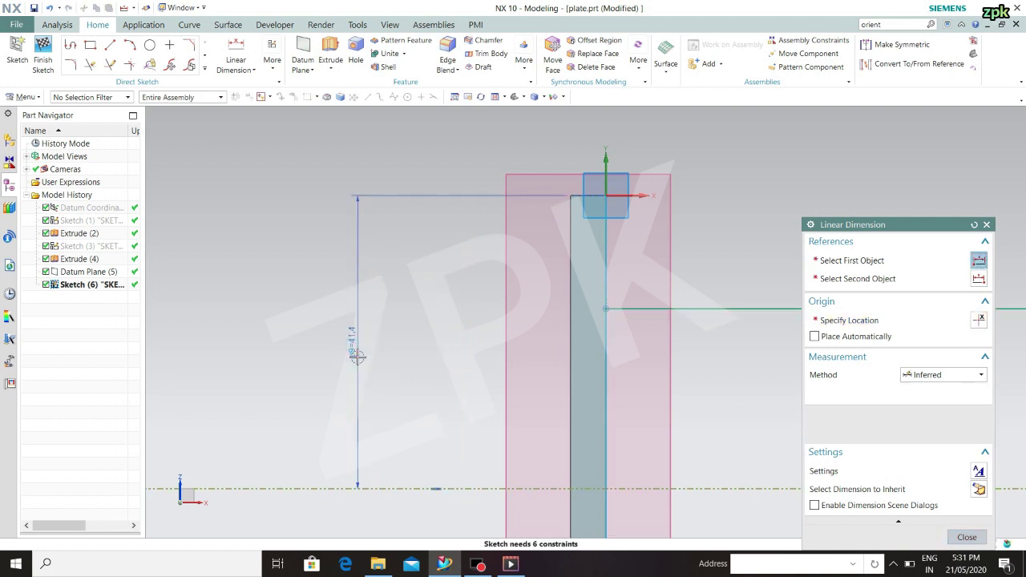
text(120)
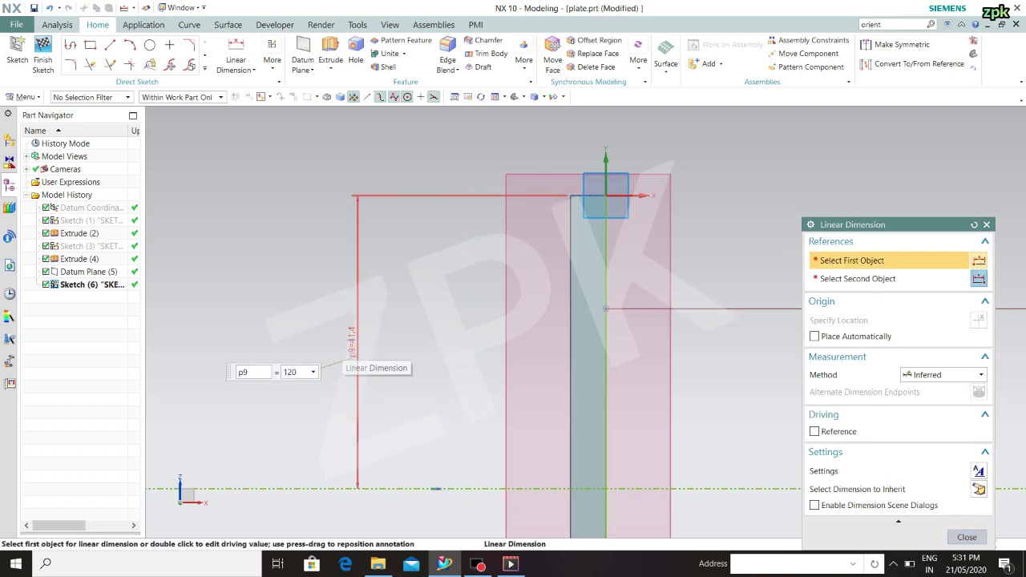
text(/2)
key(Return)
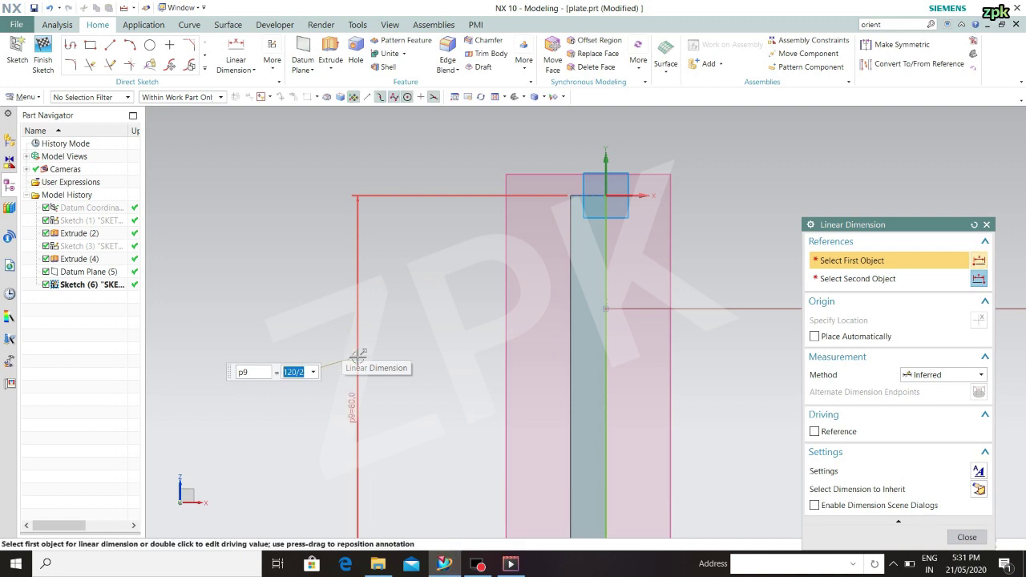
mouse_move(617, 508)
shift+middle_down()
mouse_move(559, 297)
mouse_move(553, 235)
shift+middle_up()
click(967, 537)
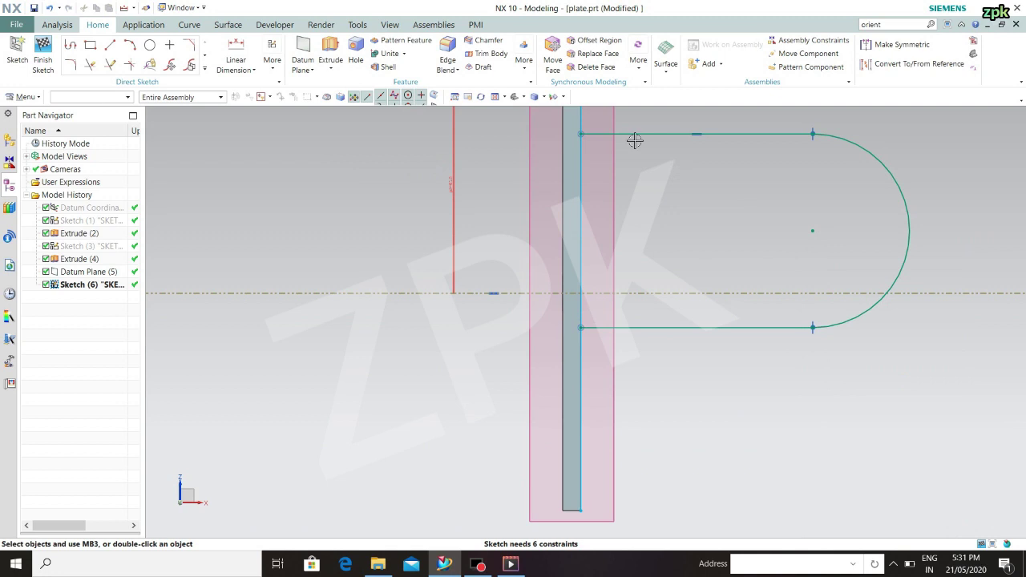
Make the profile's two straight lines symmetric about the horizontal reference line, and pull the arc end closer to the plate
click(898, 44)
click(664, 134)
click(627, 334)
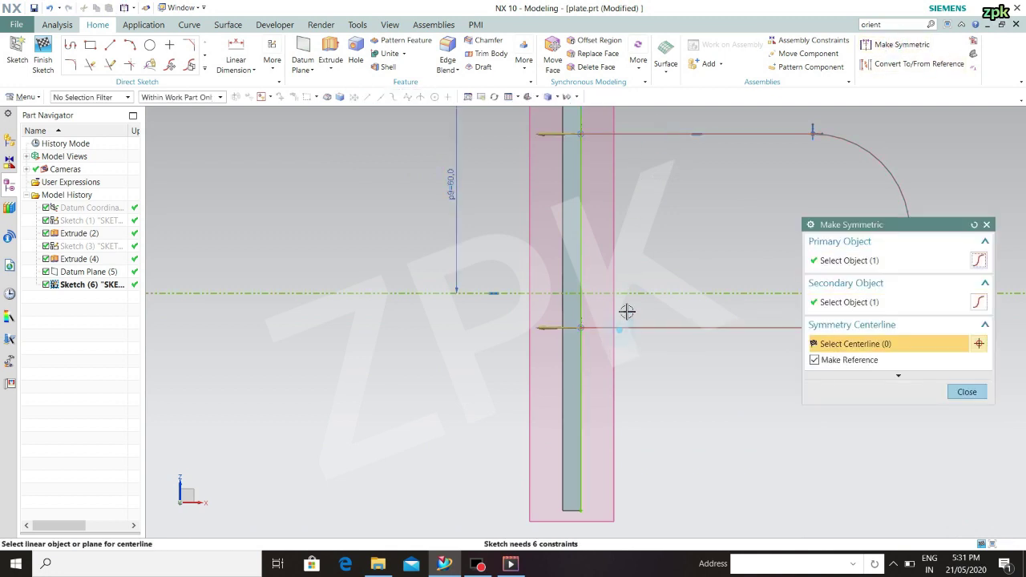
click(648, 293)
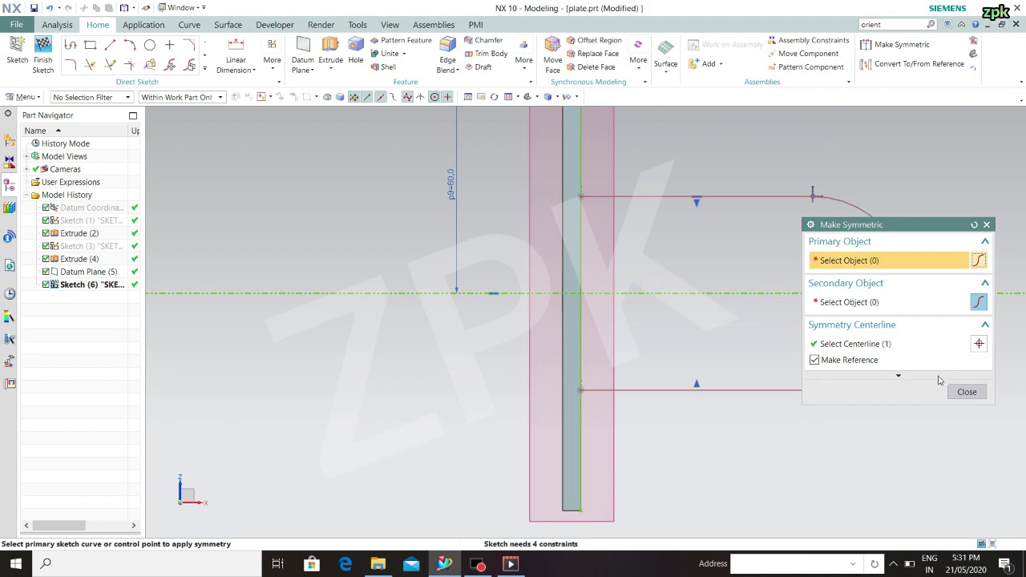
click(966, 392)
mouse_move(909, 274)
mouse_down()
mouse_move(851, 286)
mouse_move(849, 343)
mouse_up()
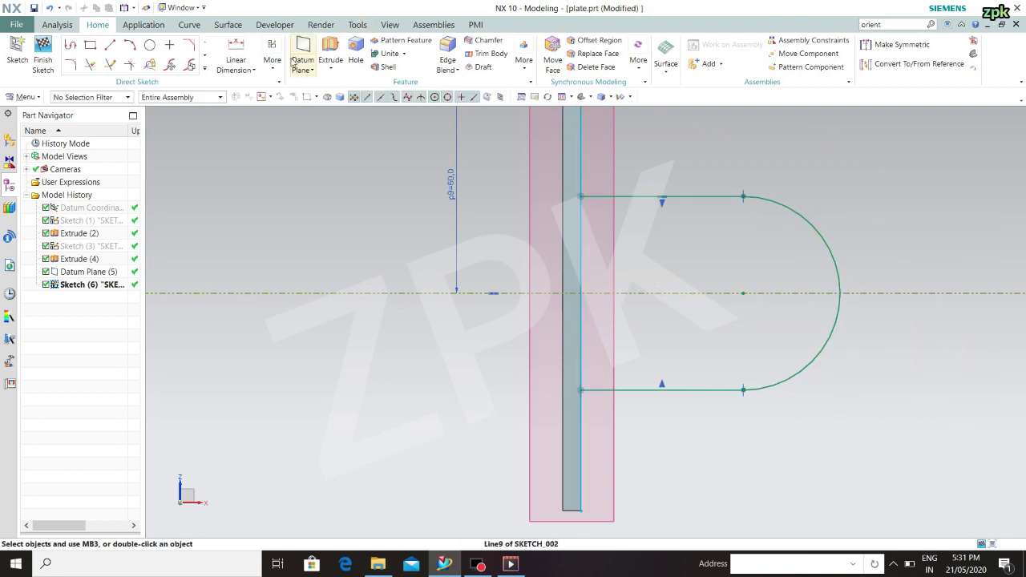
Add an 18 mm diameter dimension to the profile's arc, and pull the arc end closer to the plate
click(232, 67)
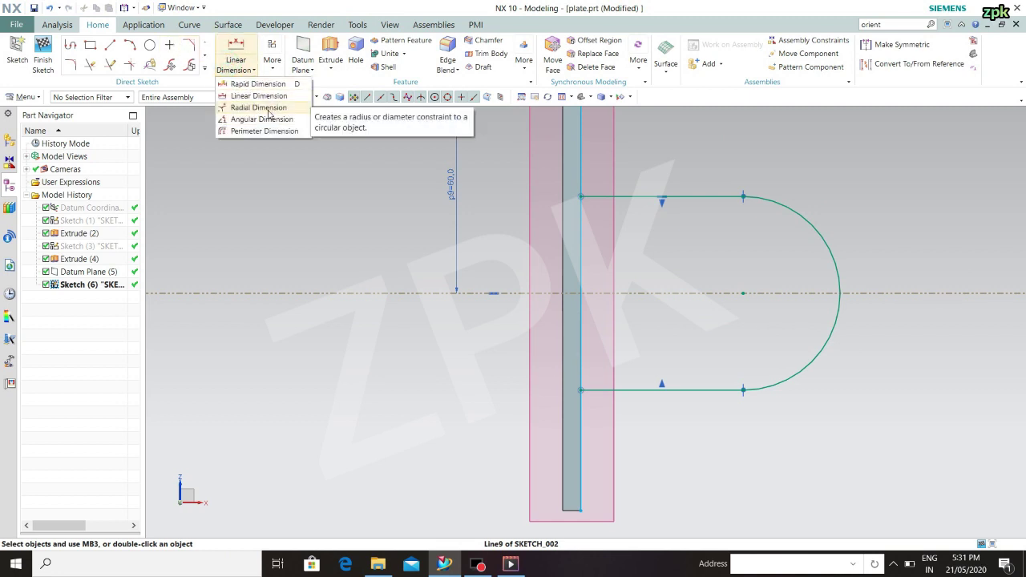
click(268, 109)
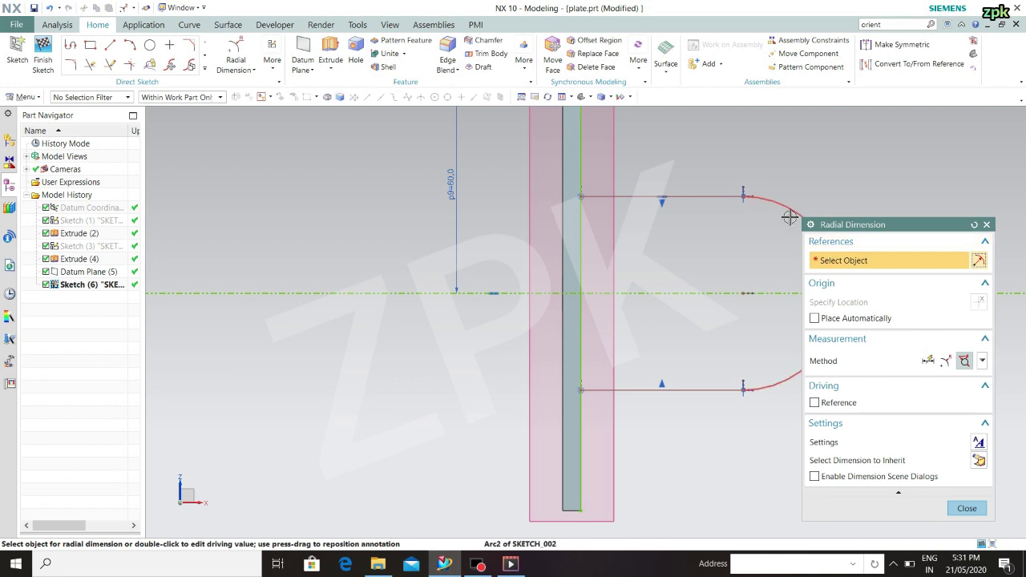
click(789, 216)
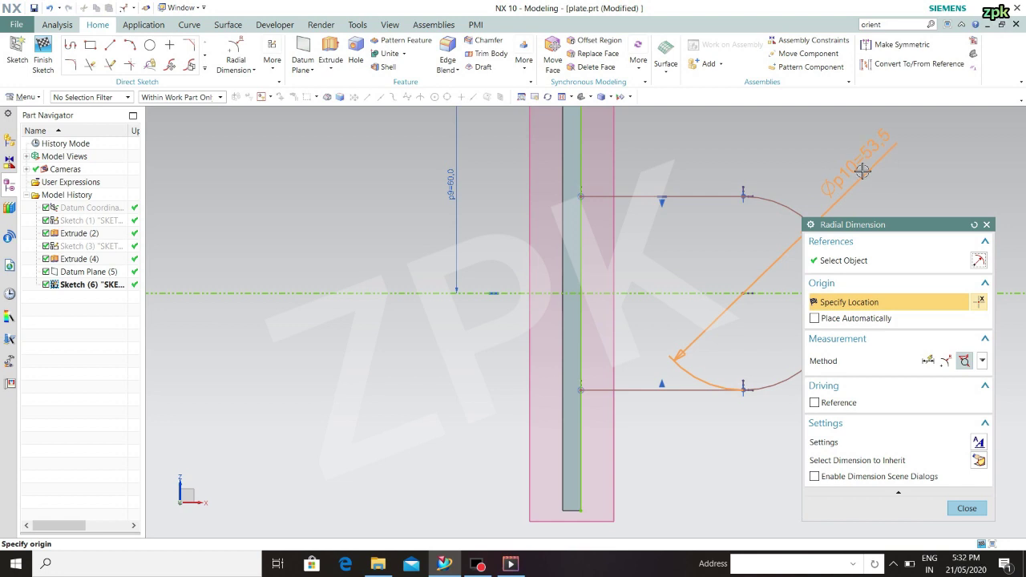
click(848, 168)
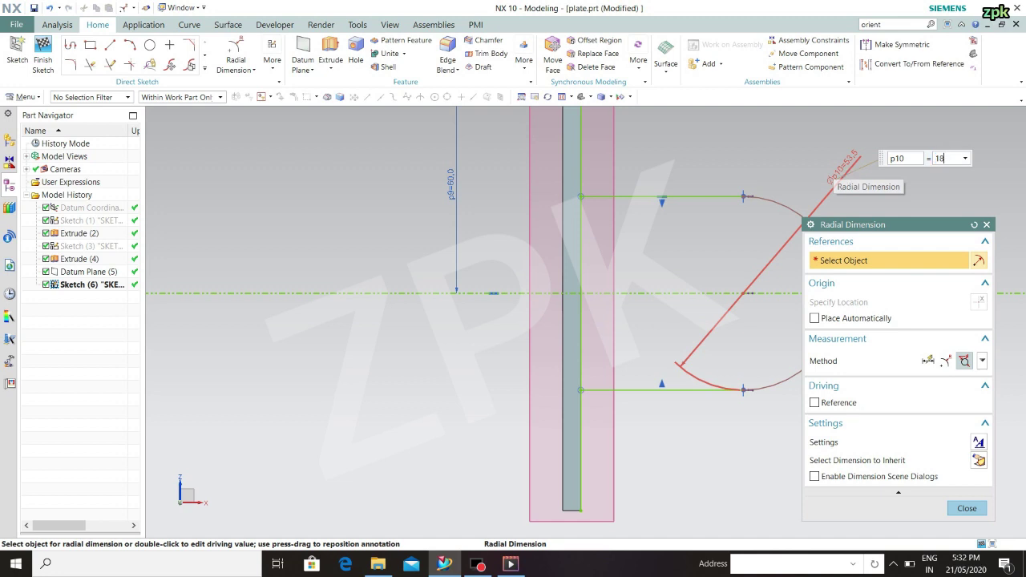
key(Return)
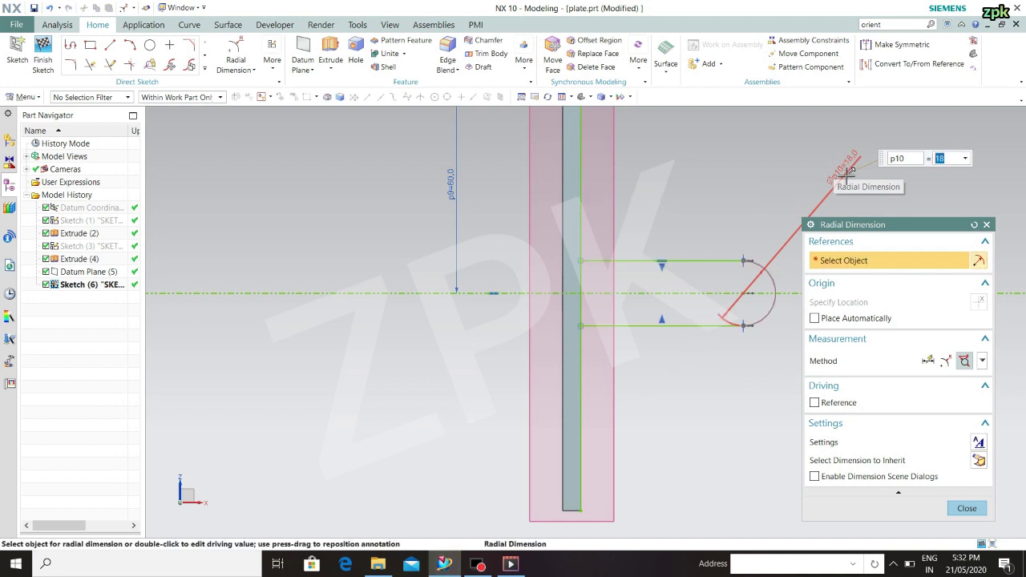
key(Escape)
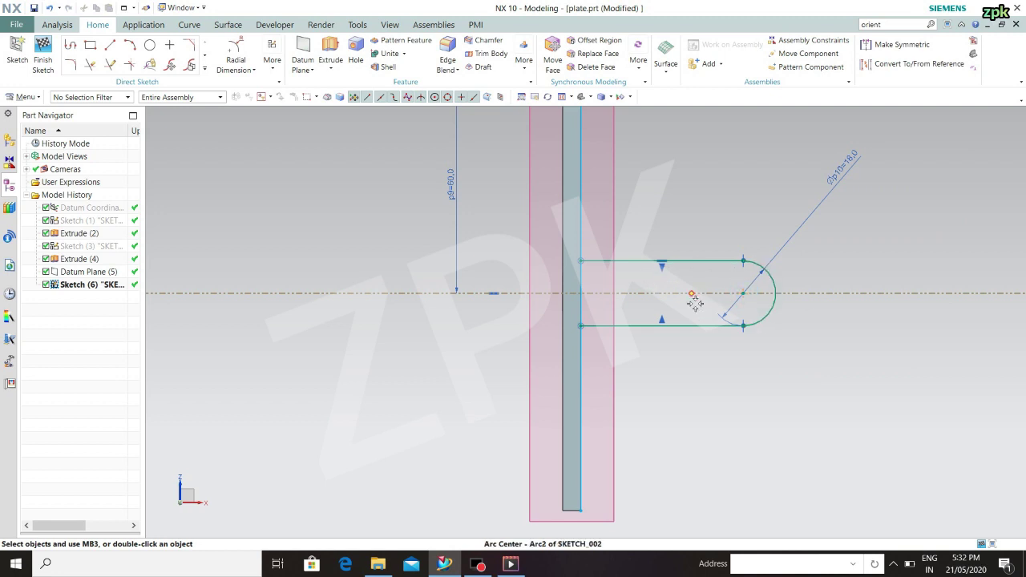
drag(679, 305, 662, 297)
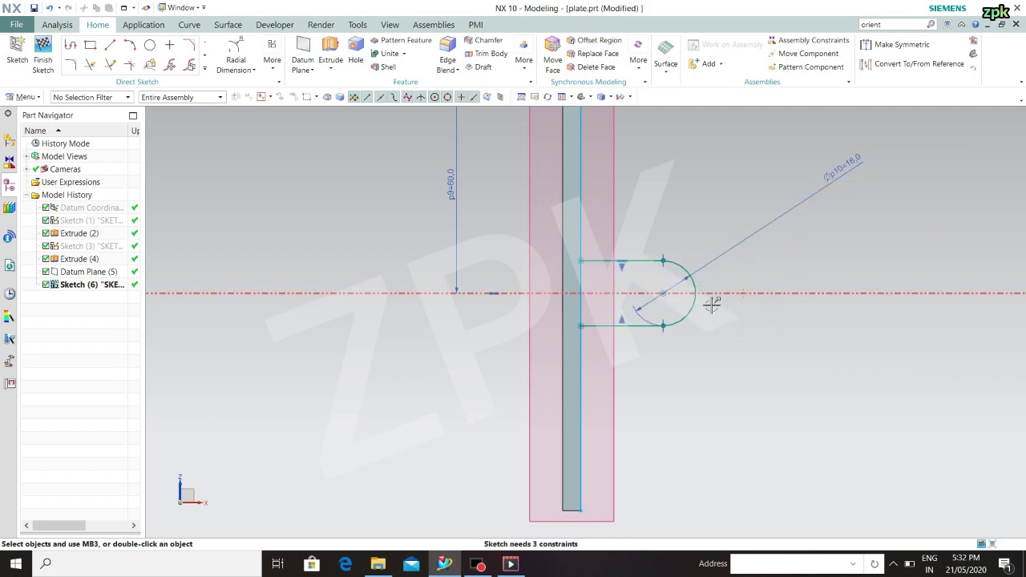
Draw a circle with a diameter of 15 mm in the empty area on the far side of the plate from the profile
click(150, 46)
click(295, 194)
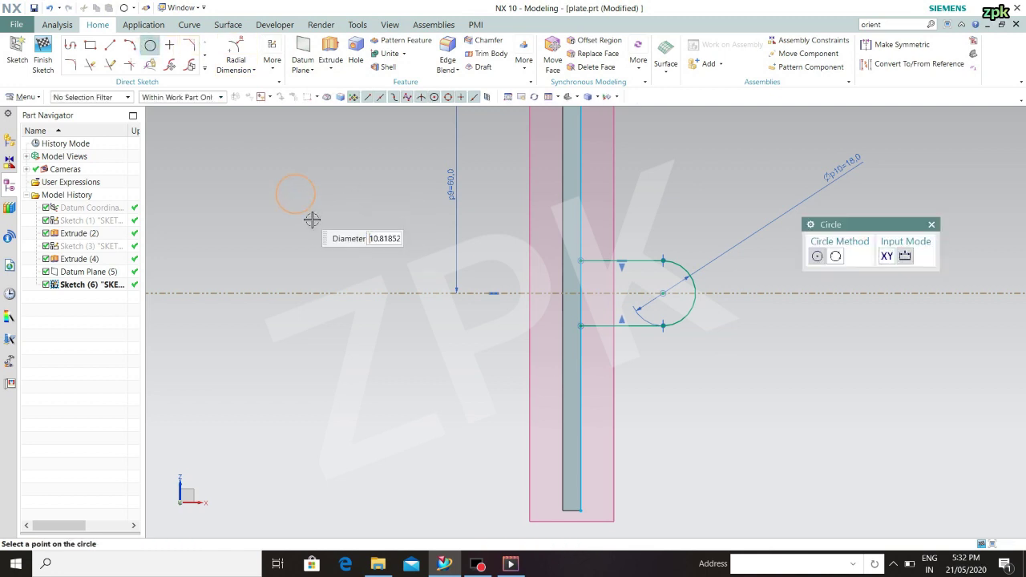
key(Return)
key(Escape)
key(Escape)
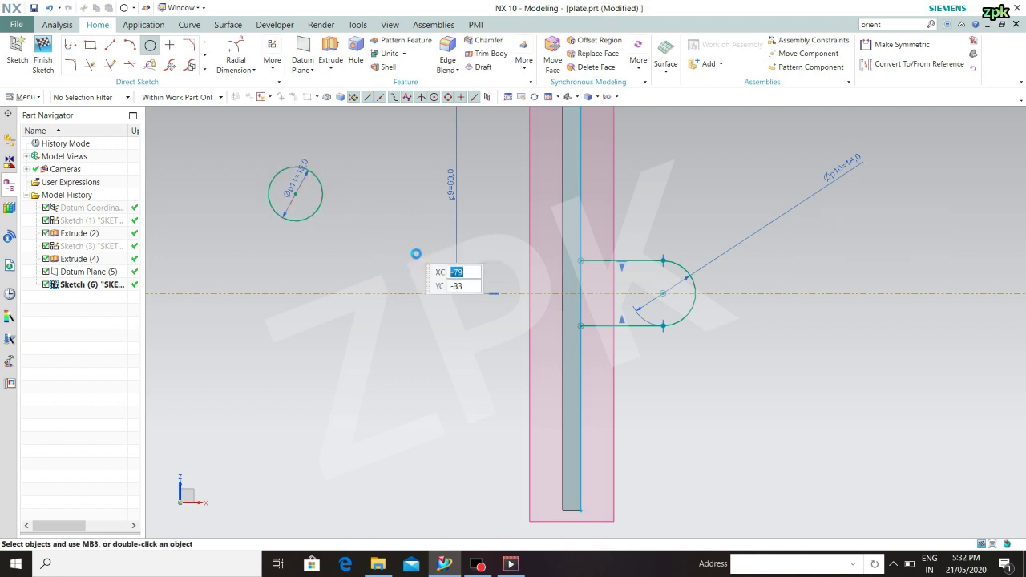
key(Escape)
Make the 15 mm circle concentric with the arc of the U-shaped profile
key(c)
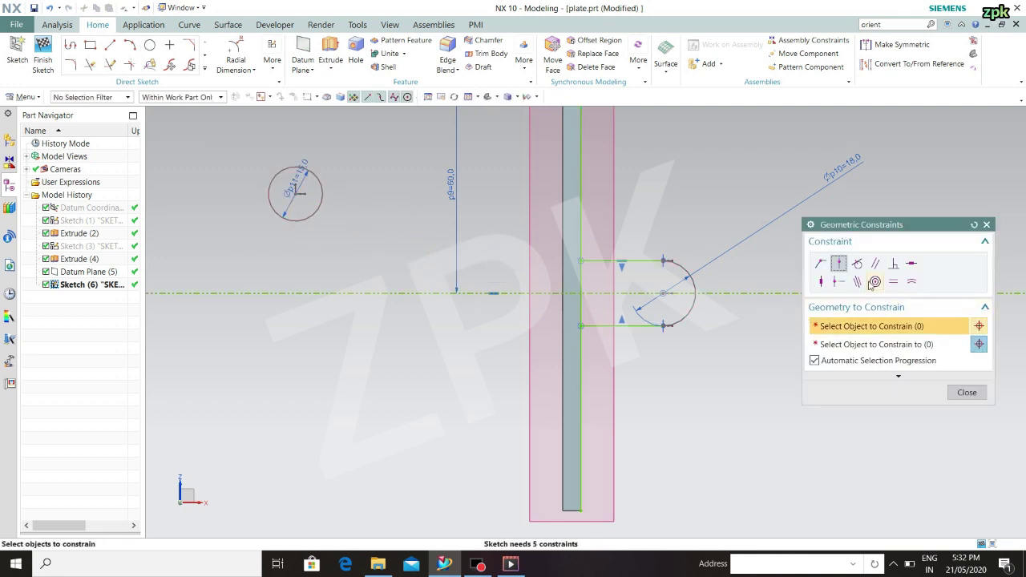
click(874, 281)
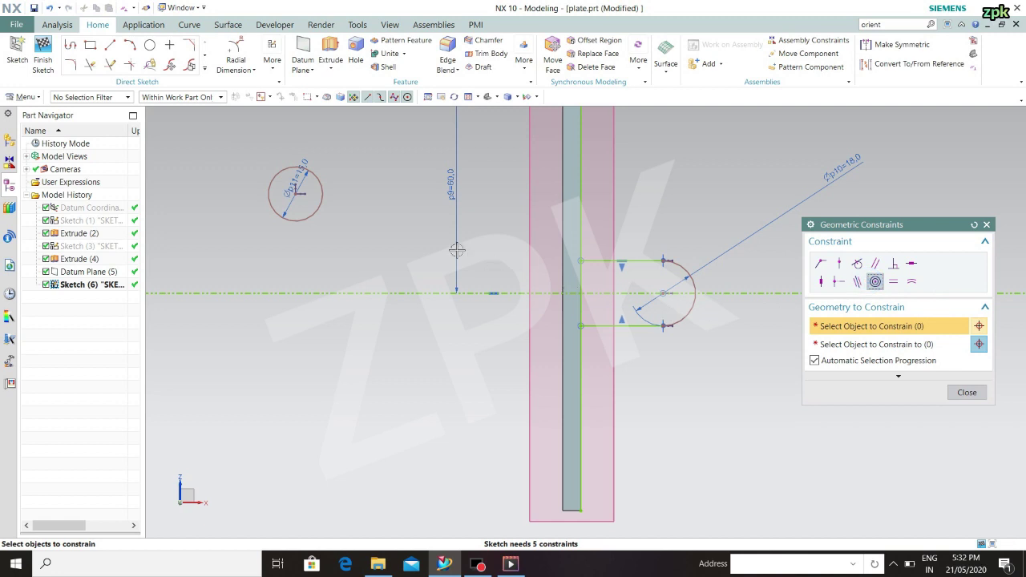
click(332, 210)
click(701, 291)
click(965, 392)
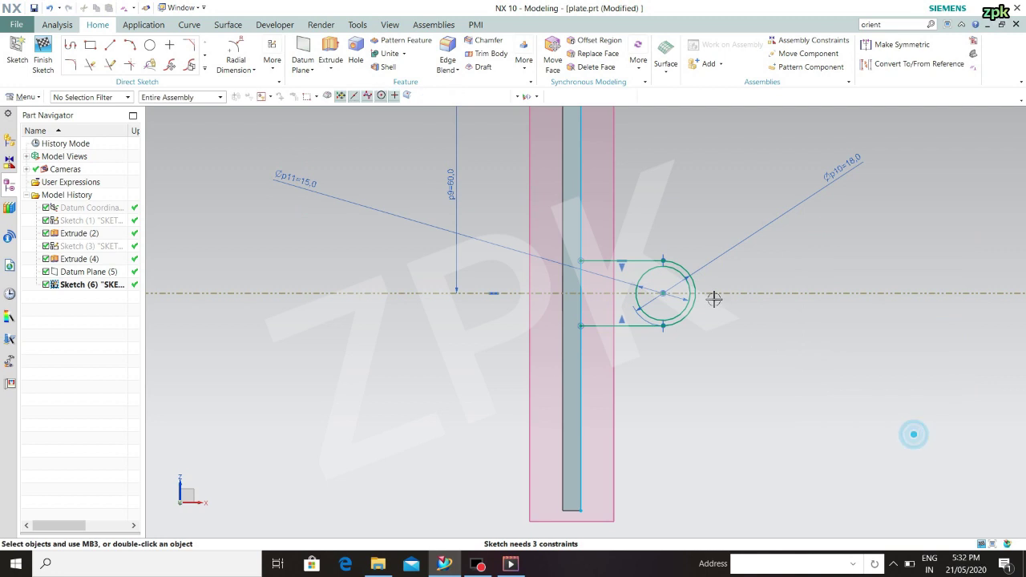
Set the arc's diameter dimension to 20 mm and pull the arc centre slightly closer to the plate
click(851, 172)
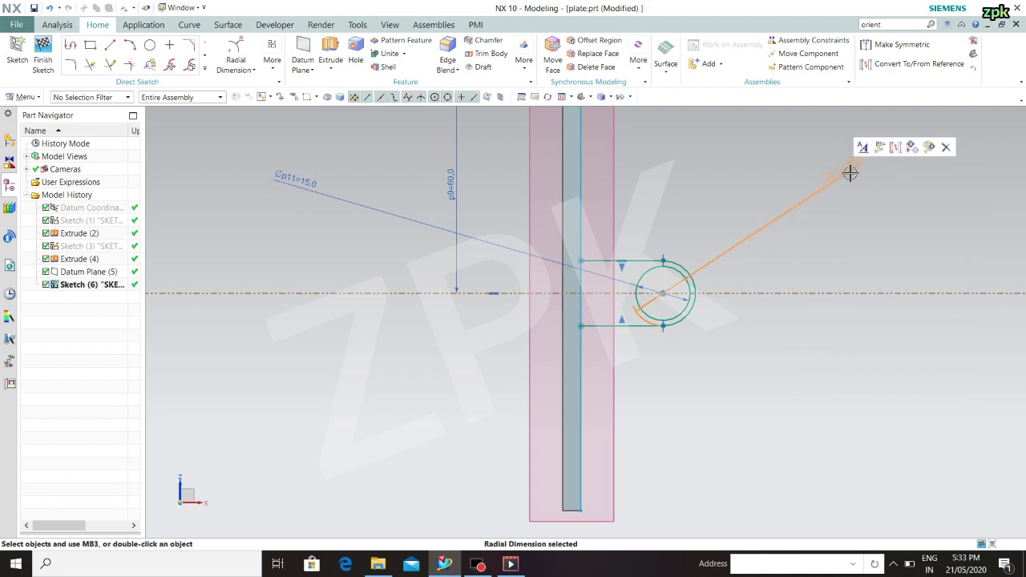
key(Escape)
double_click(861, 173)
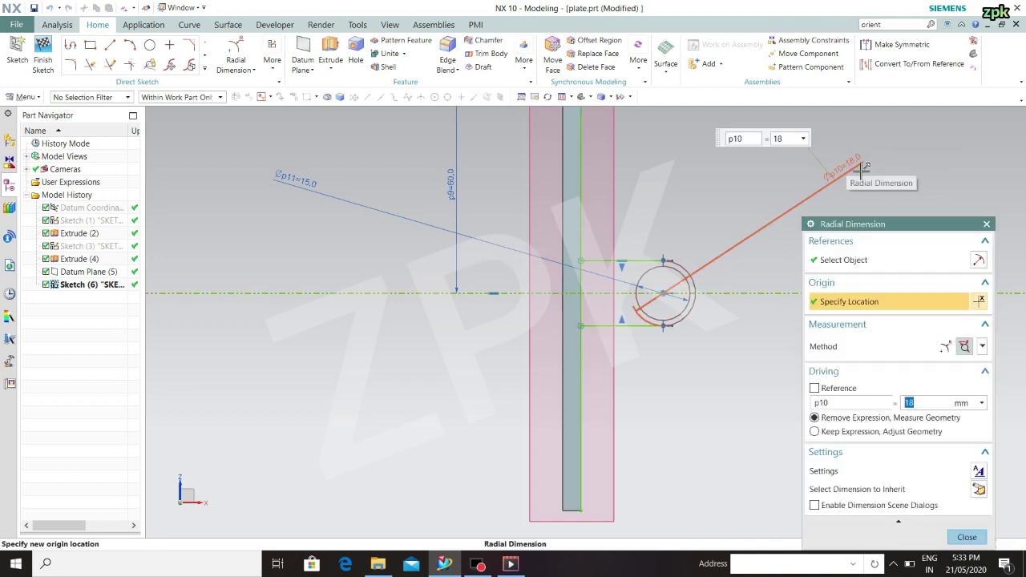
text(20)
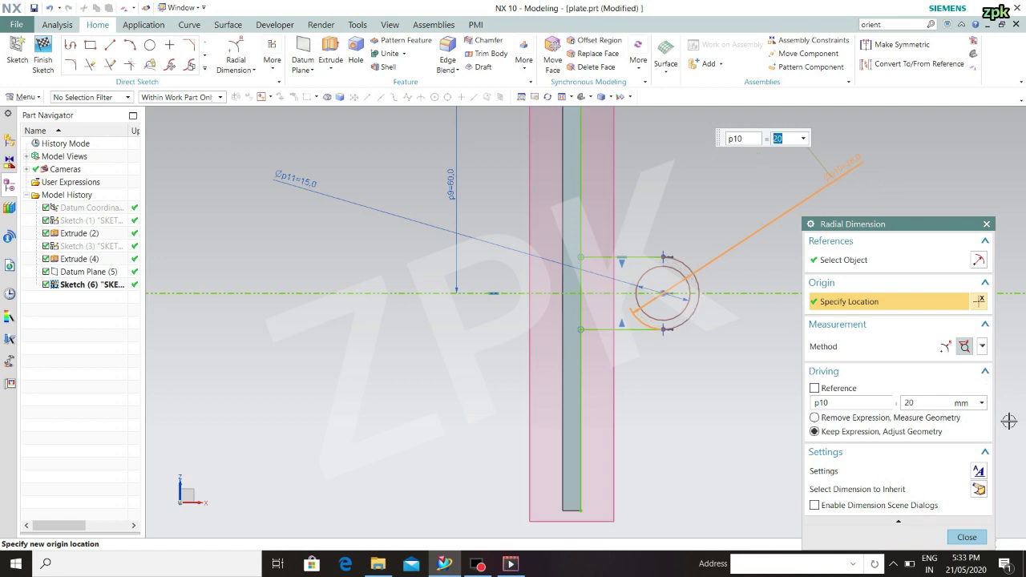
click(967, 537)
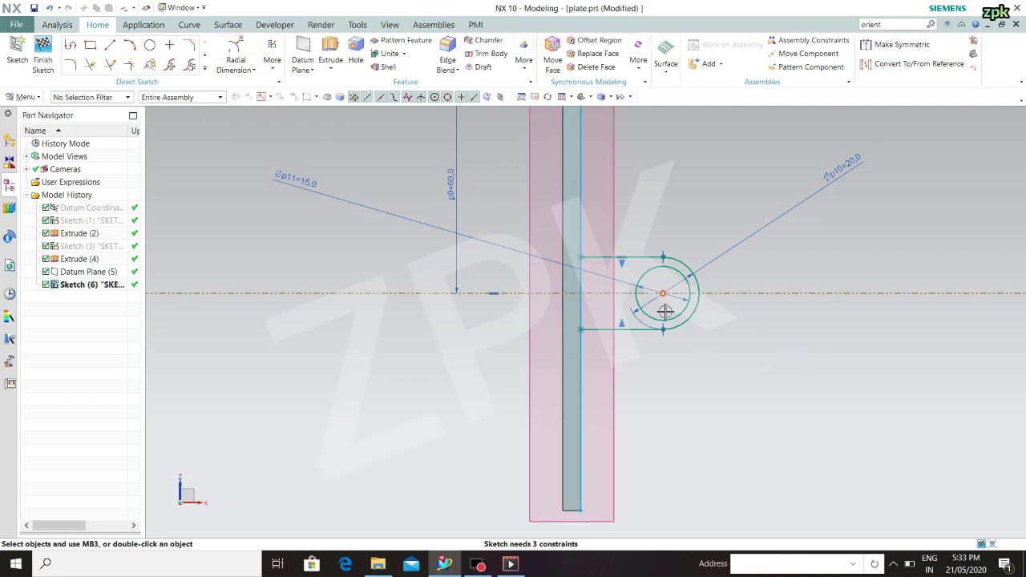
drag(661, 296, 648, 295)
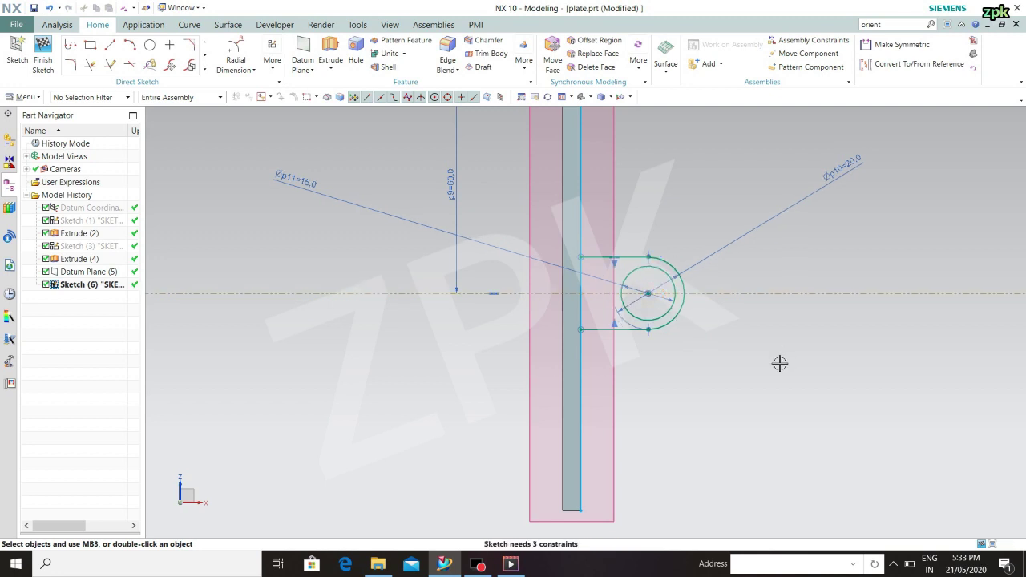
Add an 18 mm linear dimension between the plate edge and the arc centre, finish the sketch, and show the isometric view
click(253, 70)
click(255, 93)
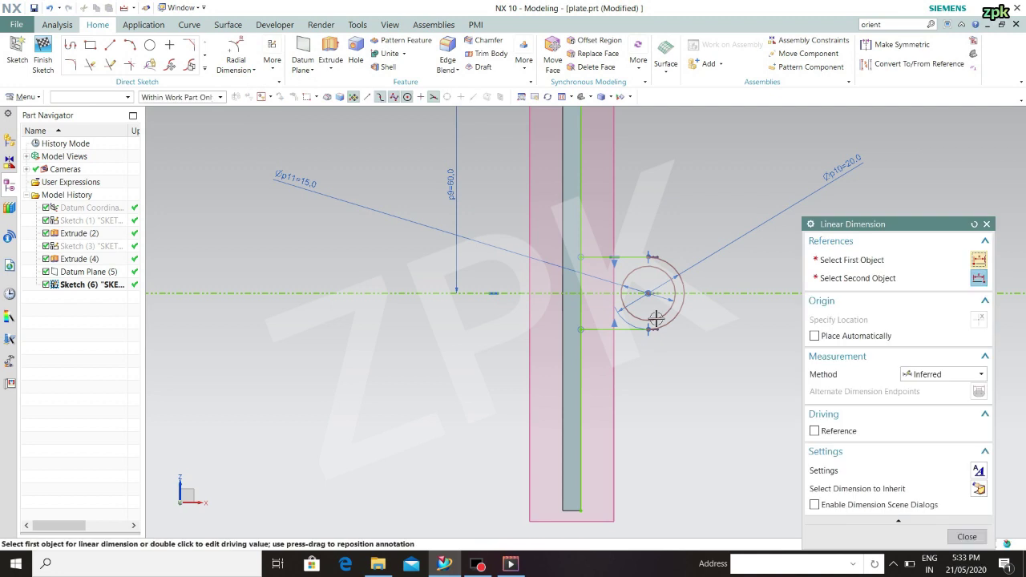
click(610, 306)
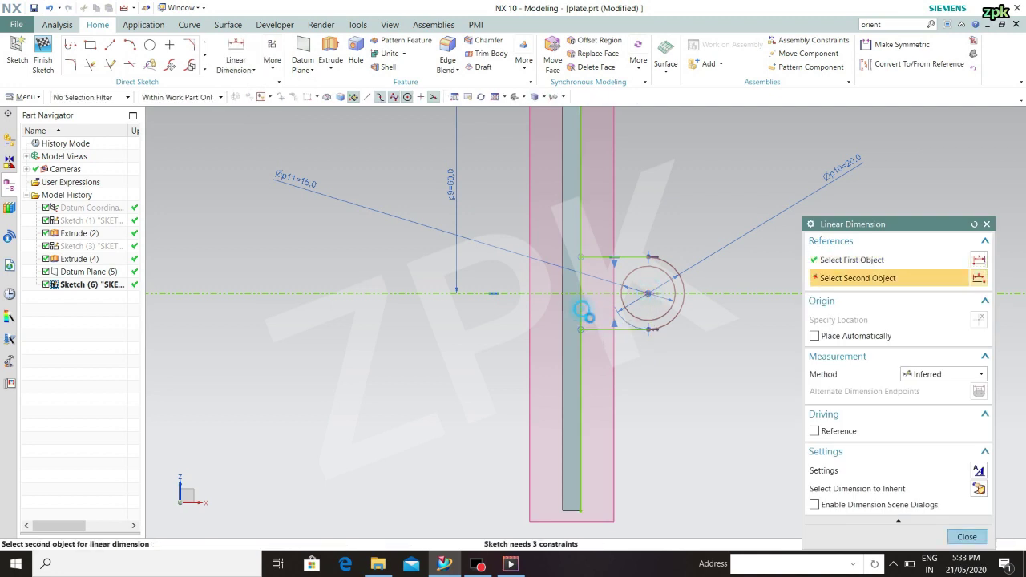
click(581, 316)
click(687, 425)
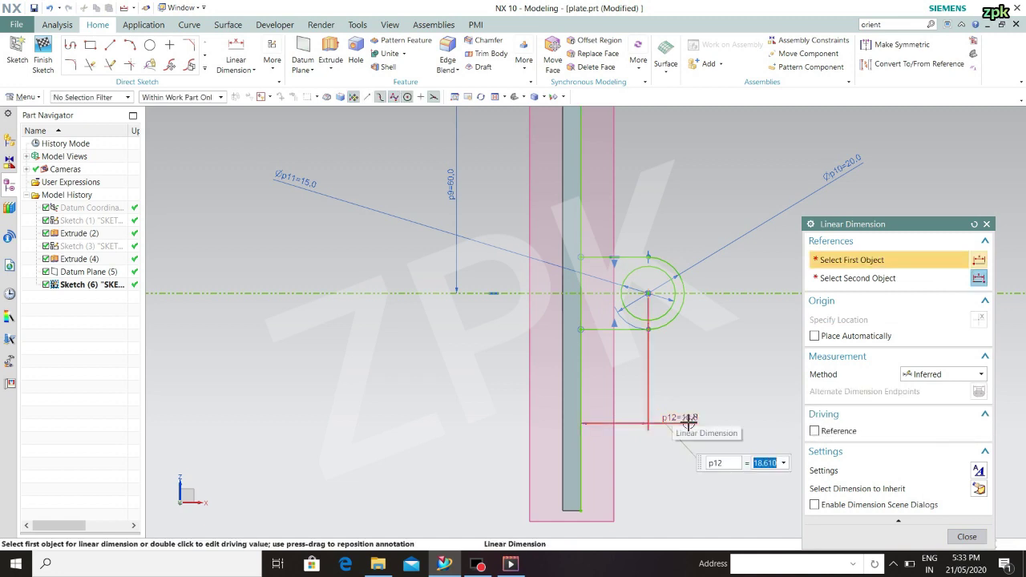
text(20)
key(Return)
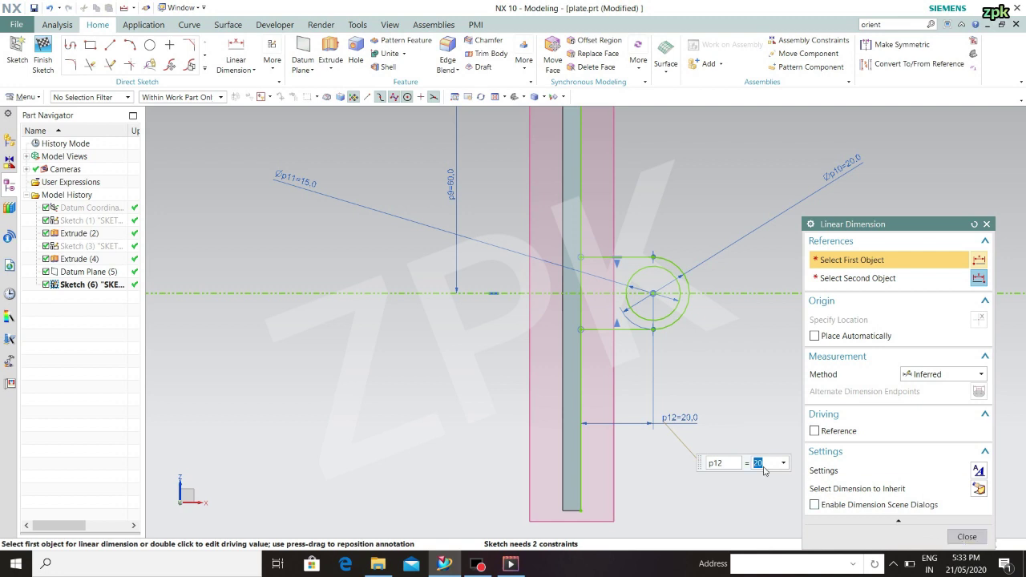
key(Return)
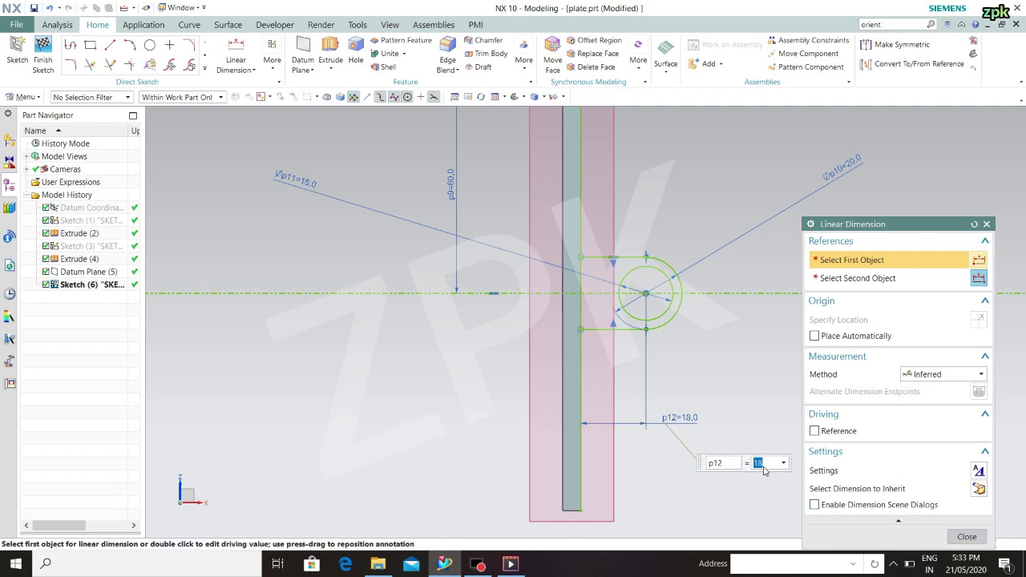
click(967, 535)
click(43, 59)
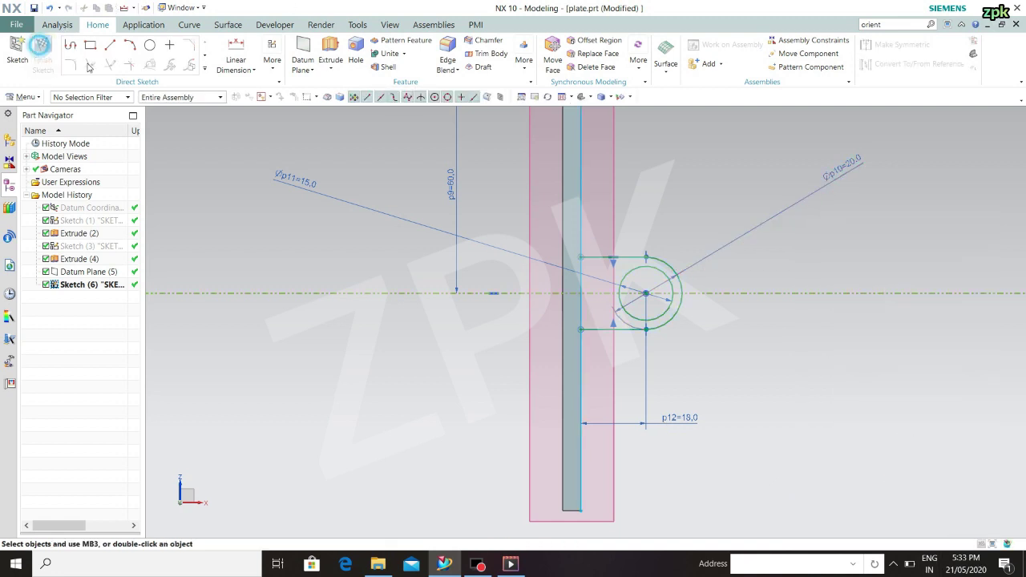
click(808, 53)
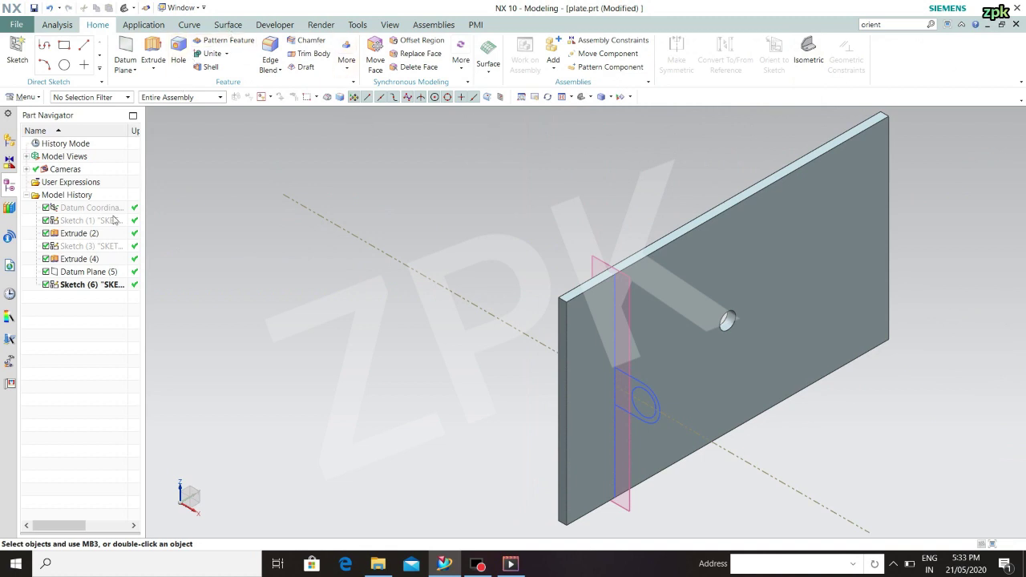
Reopen the lug sketch, trim the projected plate edge above and below the profile, finish the sketch, and return to the isometric view
double_click(92, 284)
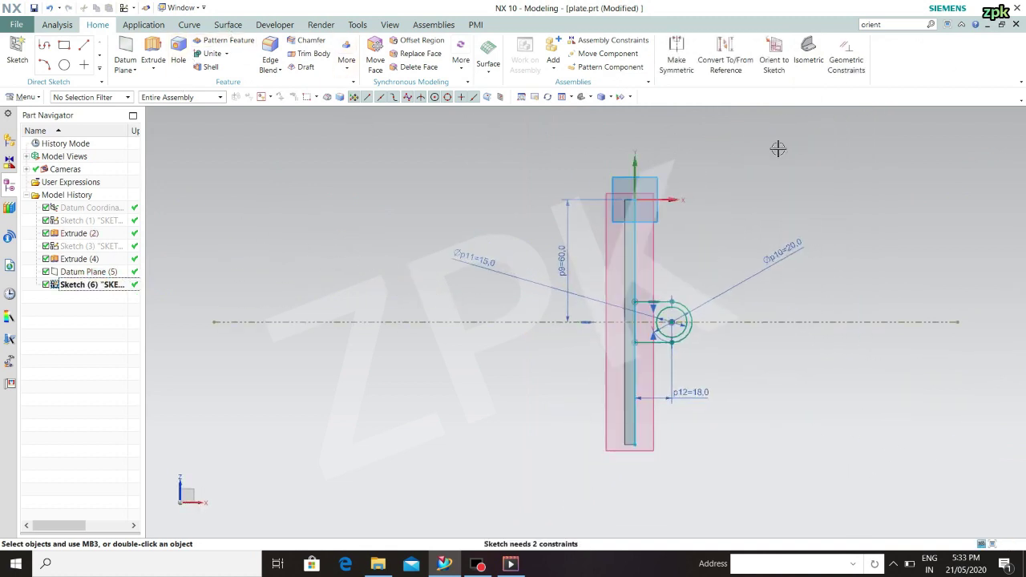
click(89, 67)
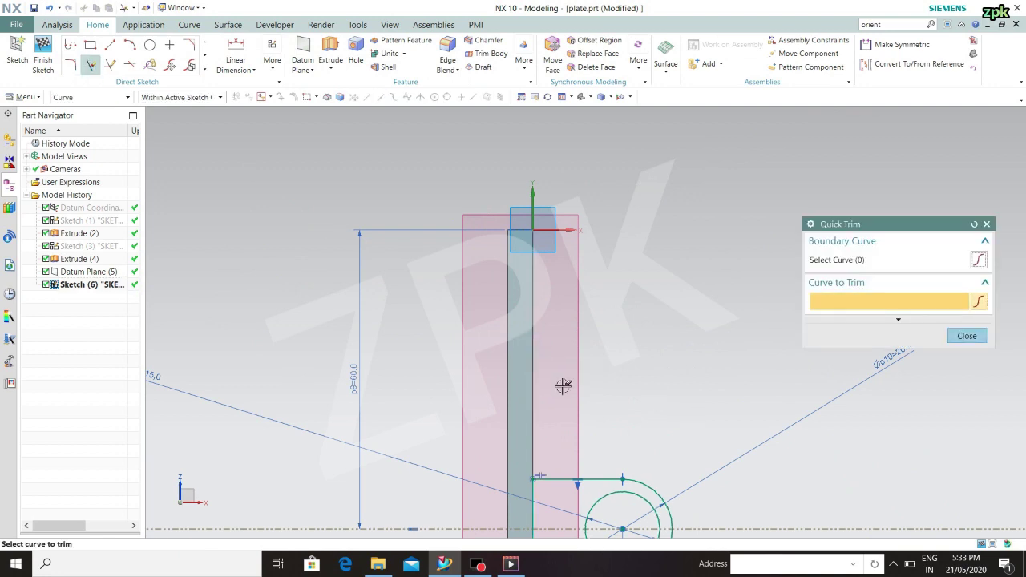
scroll(558, 407, down, 3)
shift+middle_drag(564, 455, 564, 161)
scroll(558, 209, up, 3)
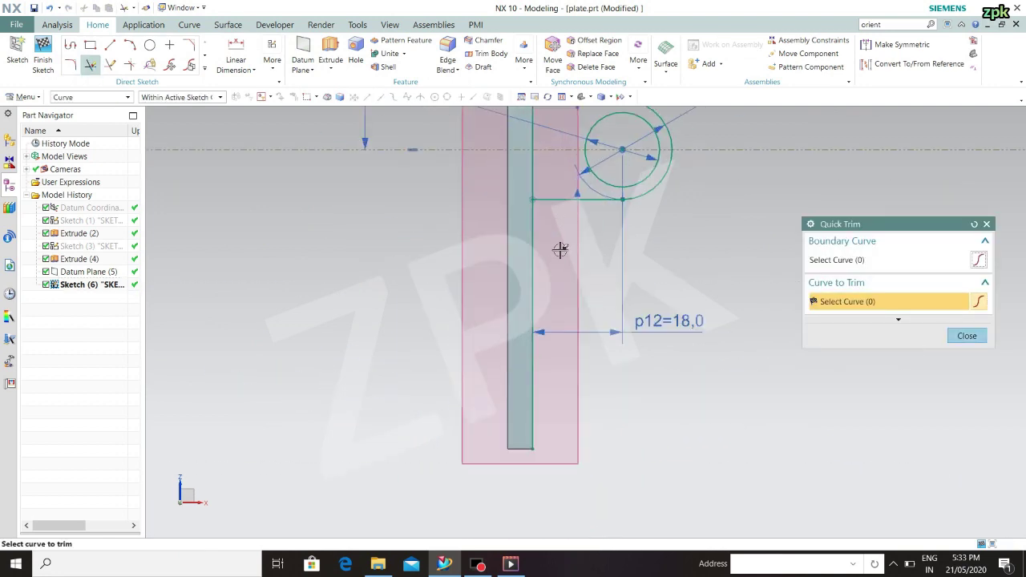
click(534, 283)
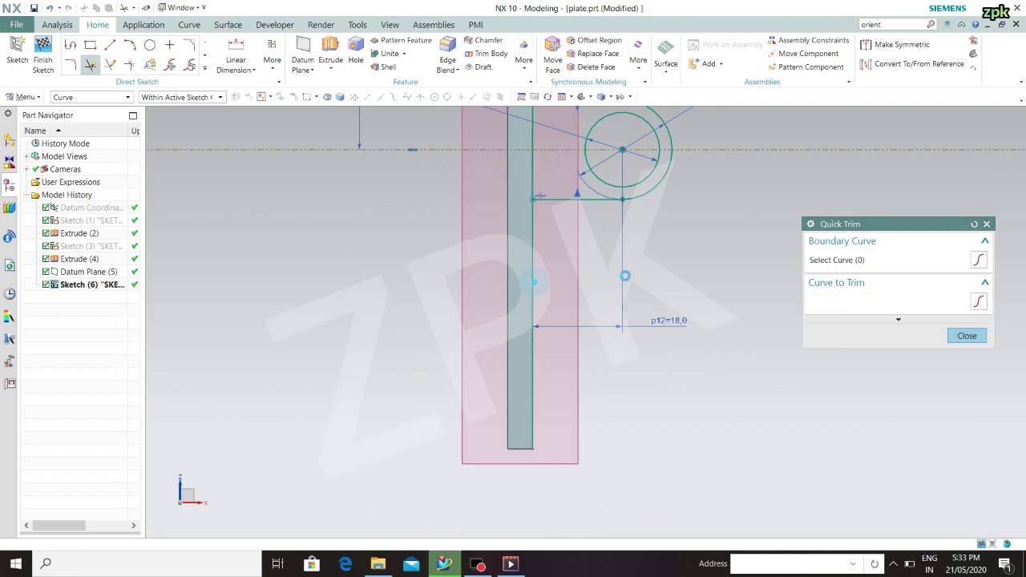
click(966, 335)
click(45, 50)
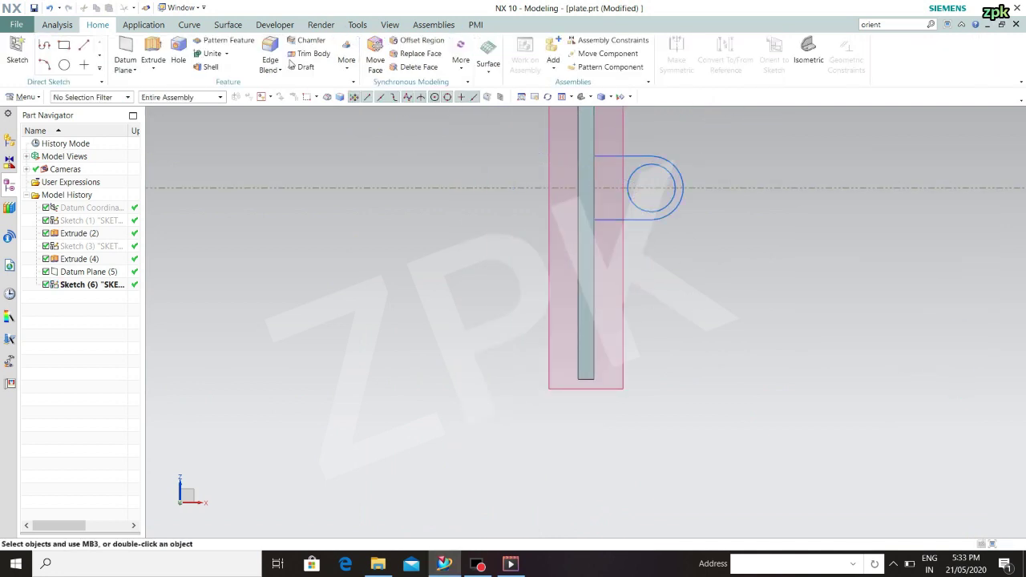
click(809, 50)
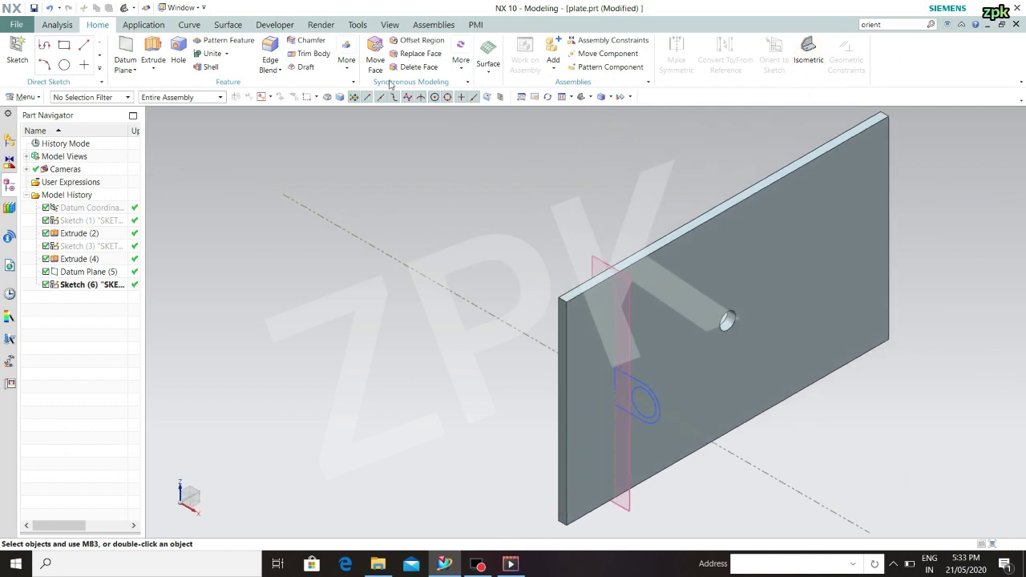
Extrude the U-shaped lug sketch with its hole by a symmetric distance of 10 mm
click(76, 285)
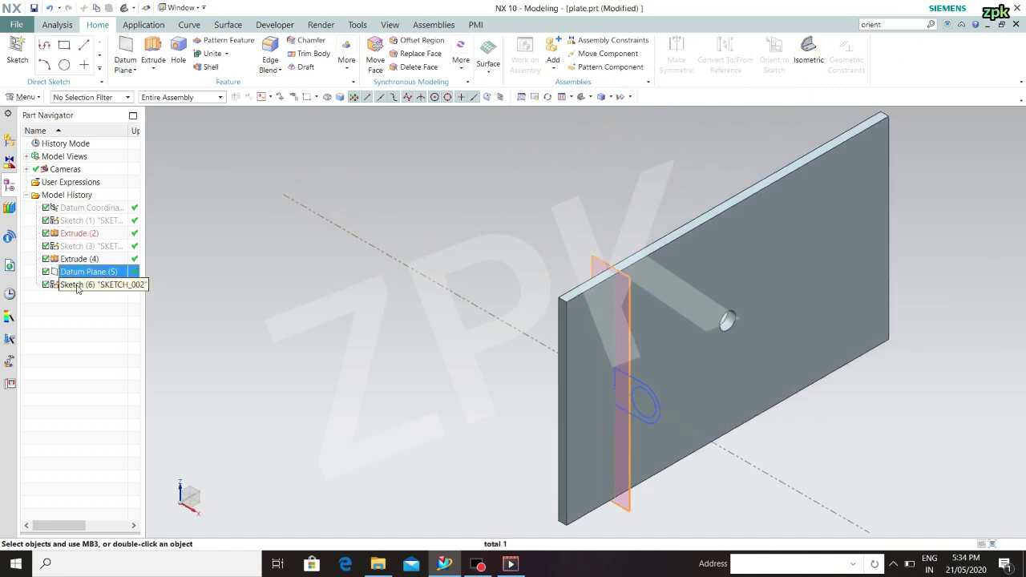
key(Escape)
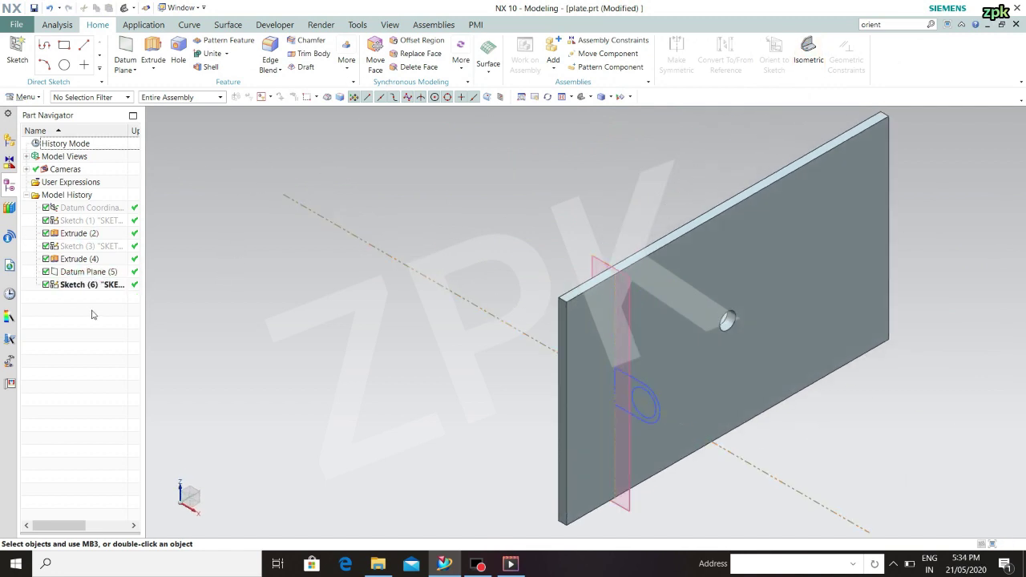
click(90, 289)
click(152, 47)
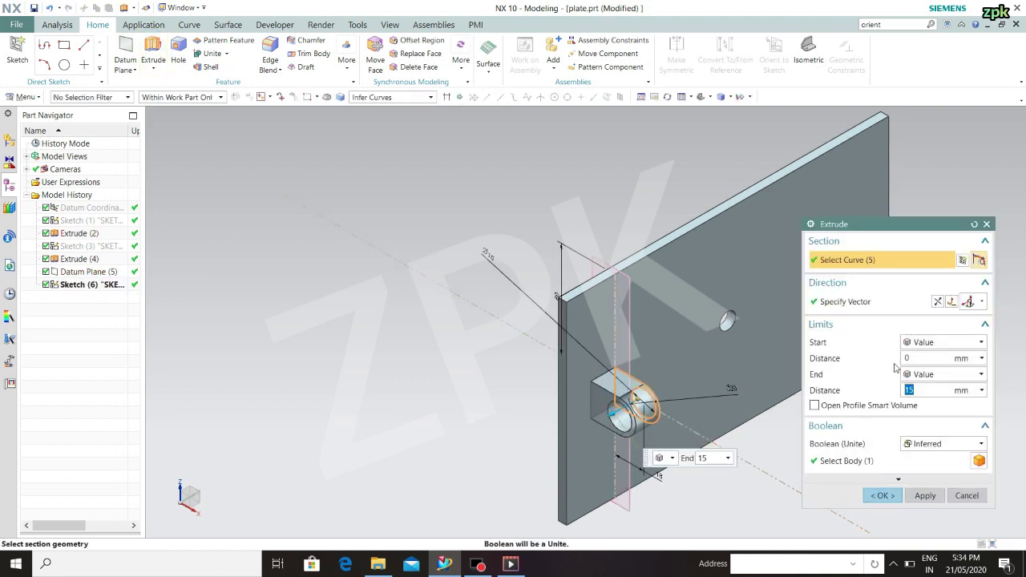
click(916, 376)
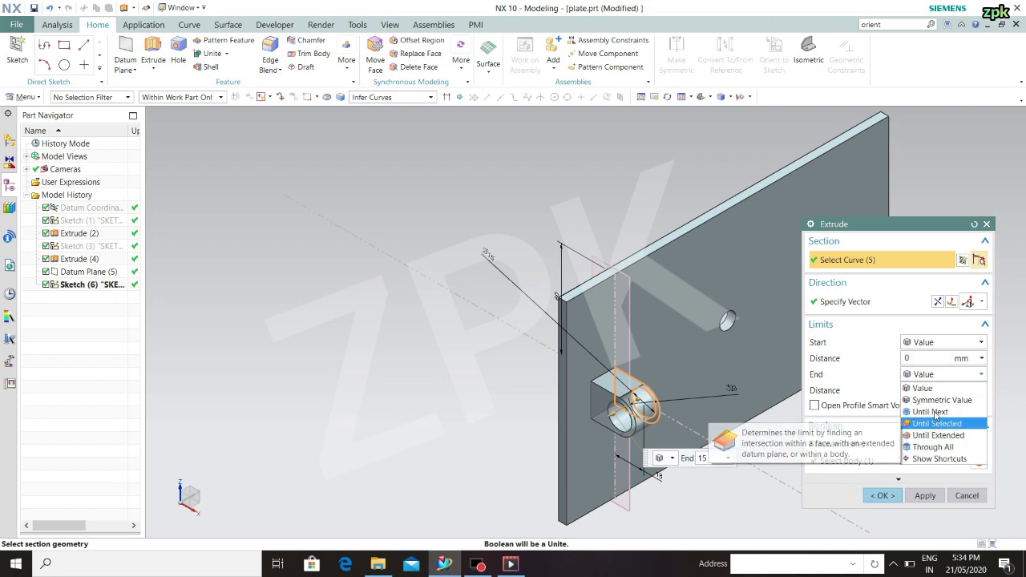
click(940, 400)
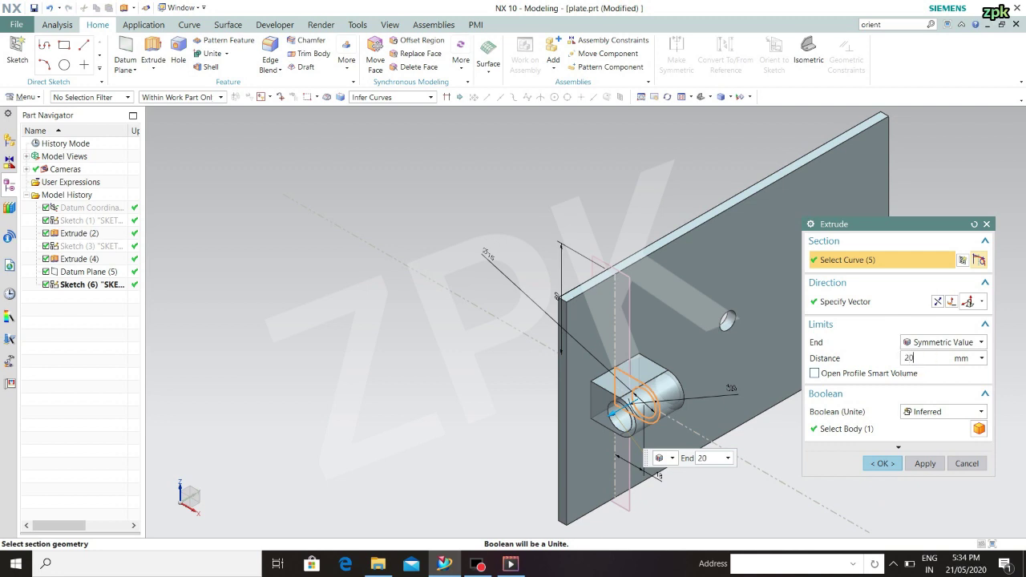
click(946, 341)
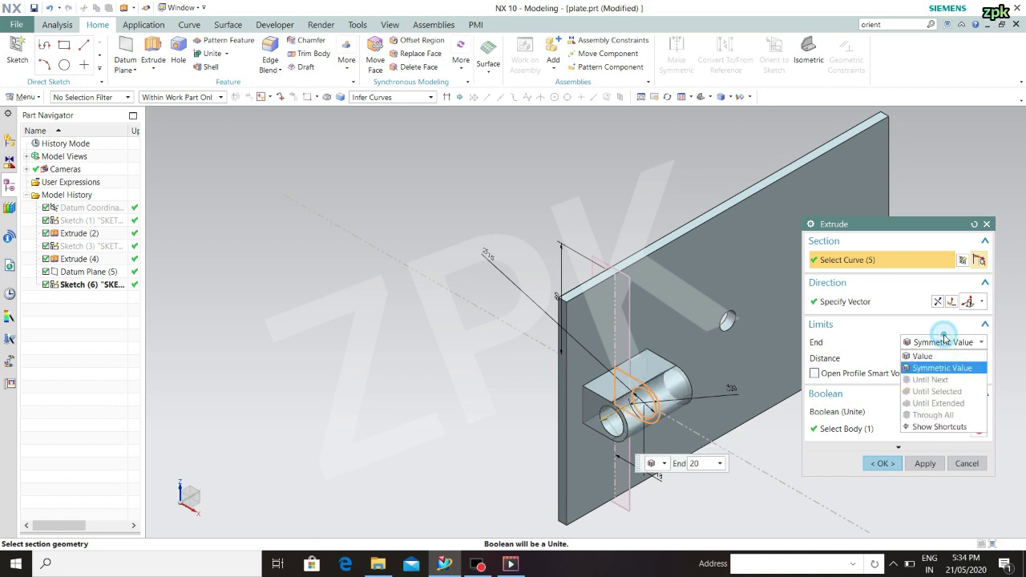
click(936, 343)
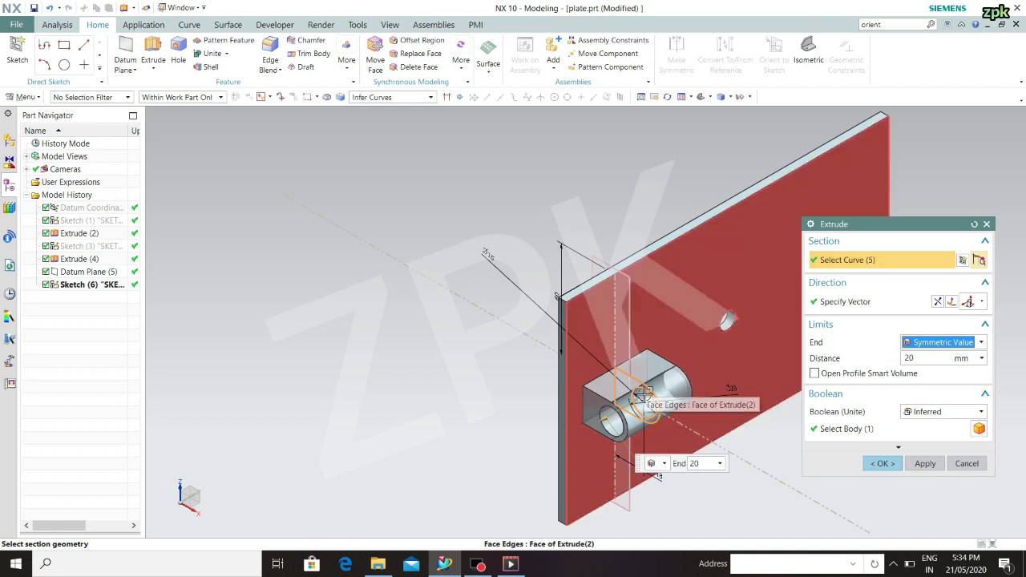
click(926, 359)
text(10)
click(883, 463)
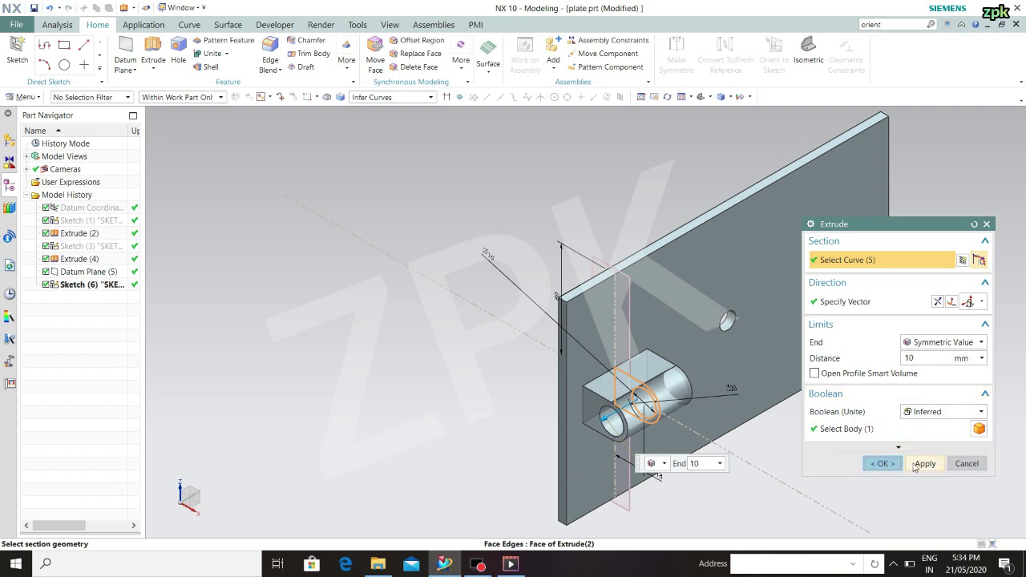
click(896, 464)
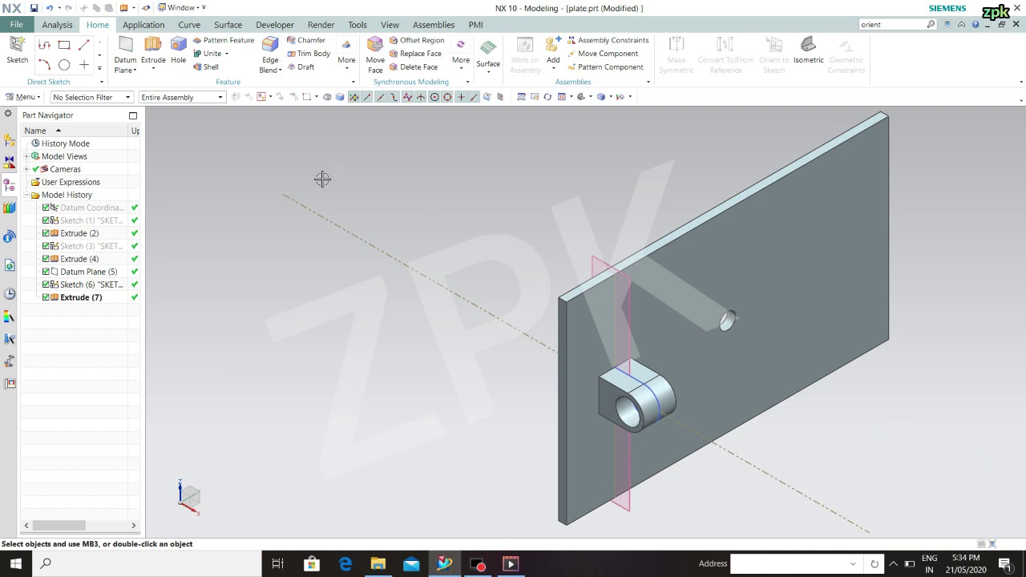
click(80, 297)
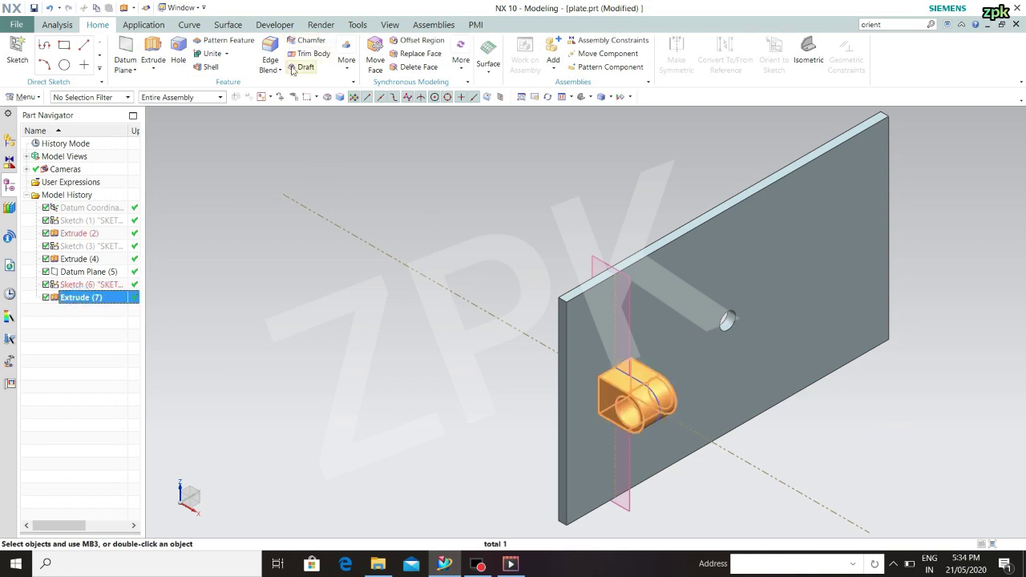
click(346, 60)
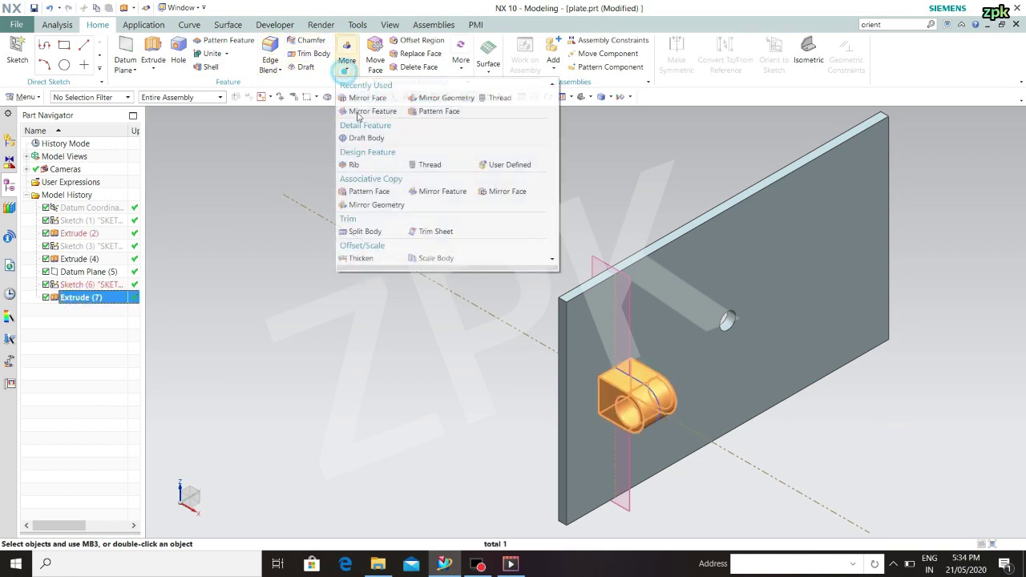
click(393, 206)
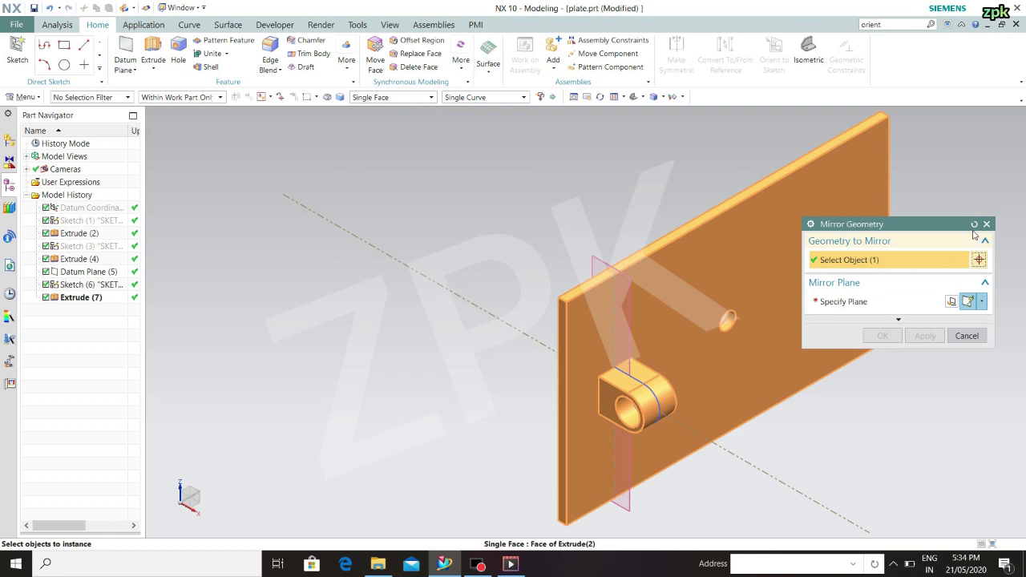
click(974, 224)
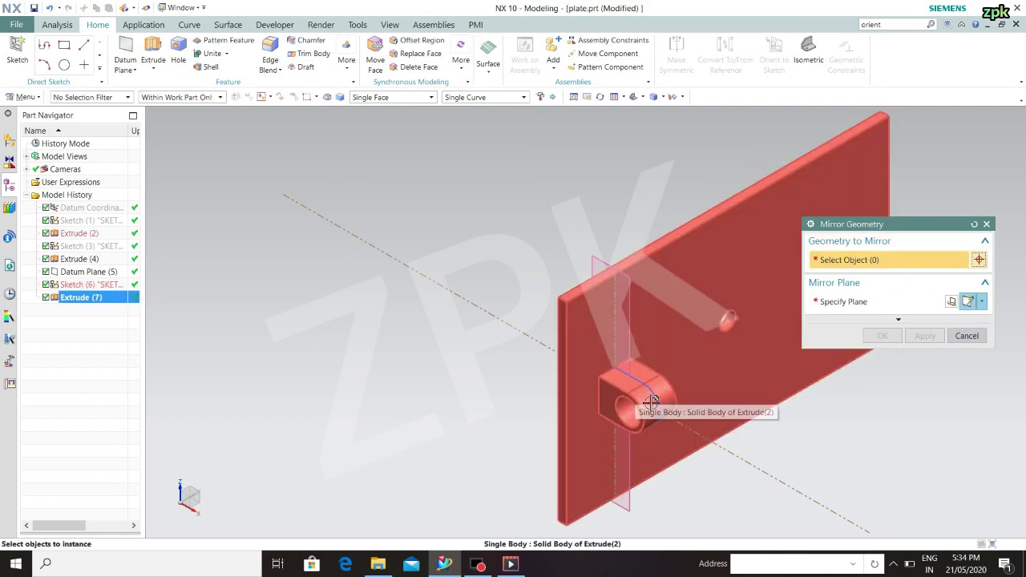
click(967, 335)
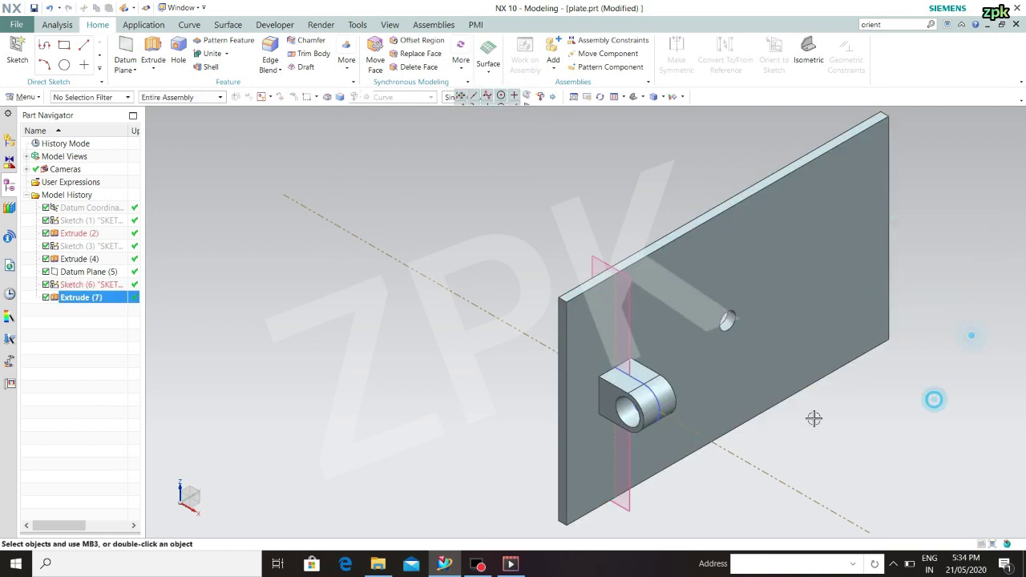
click(70, 298)
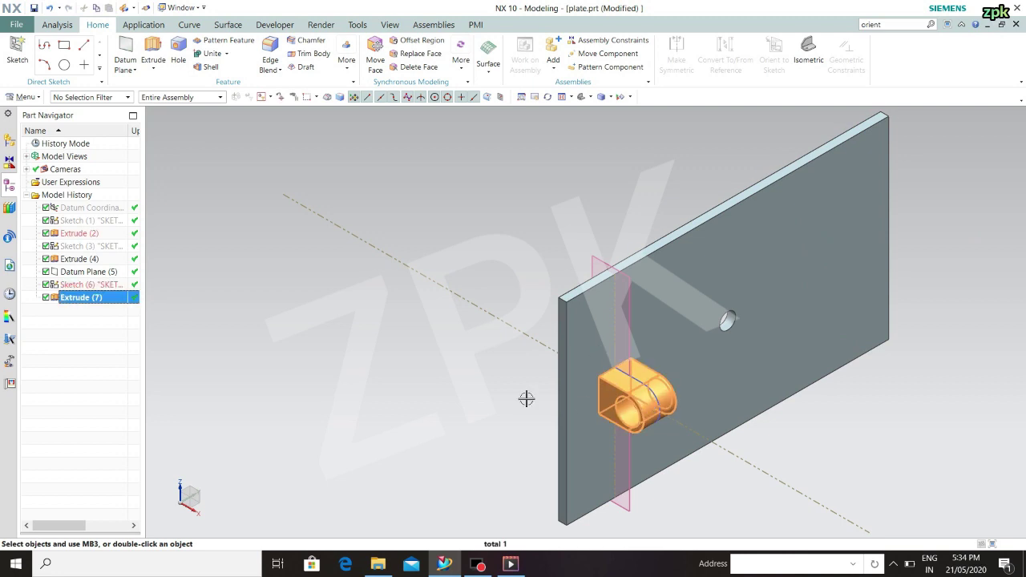
click(243, 350)
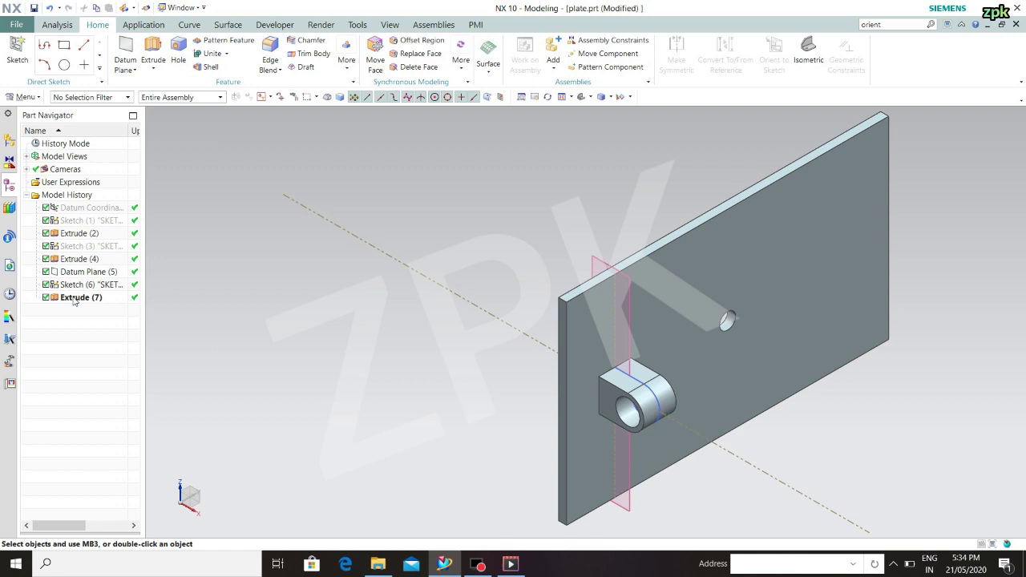
Edit the lug extrusion and set its Boolean to None so the lug is a separate body
double_click(74, 298)
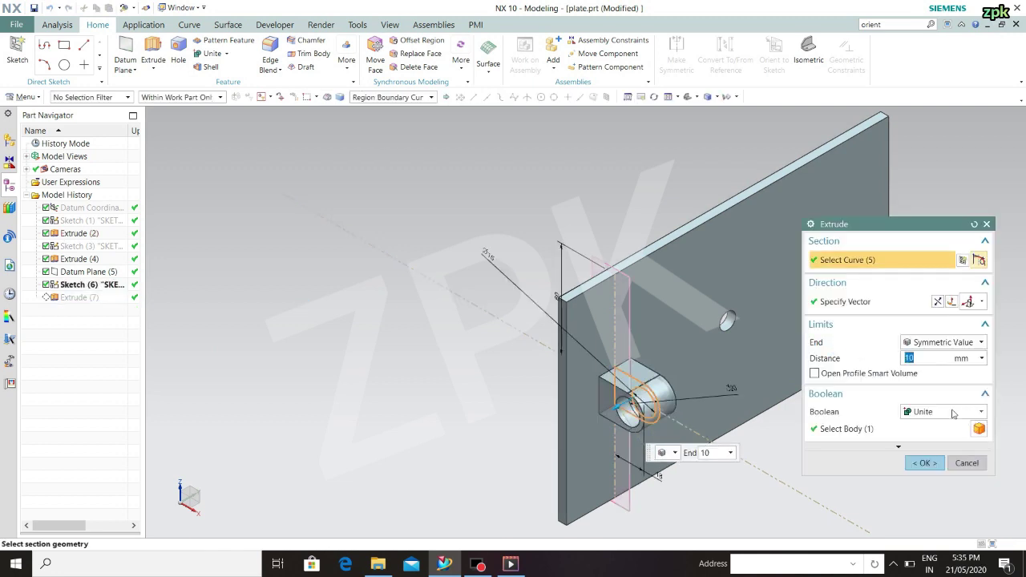
click(952, 413)
click(947, 426)
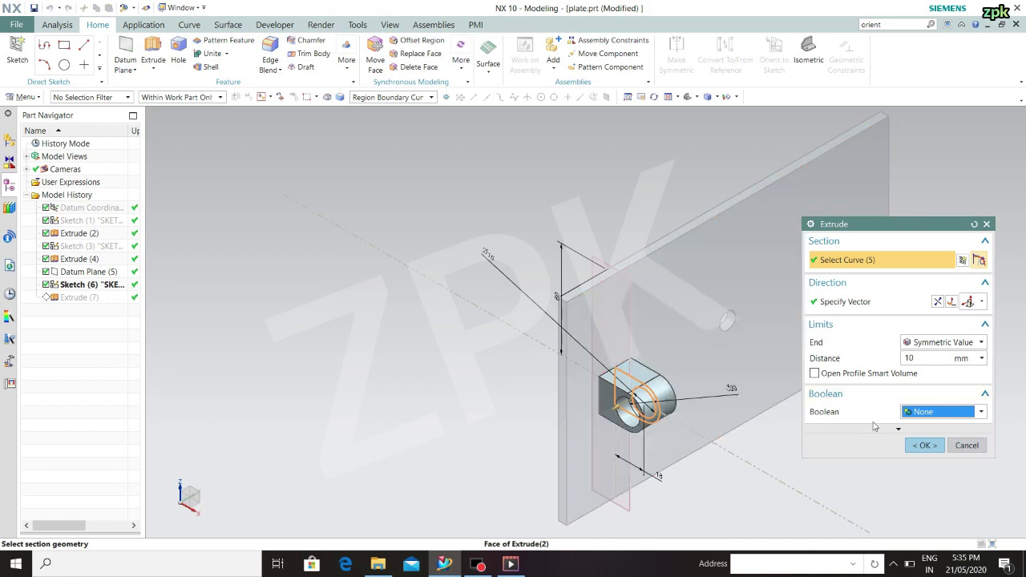
click(930, 447)
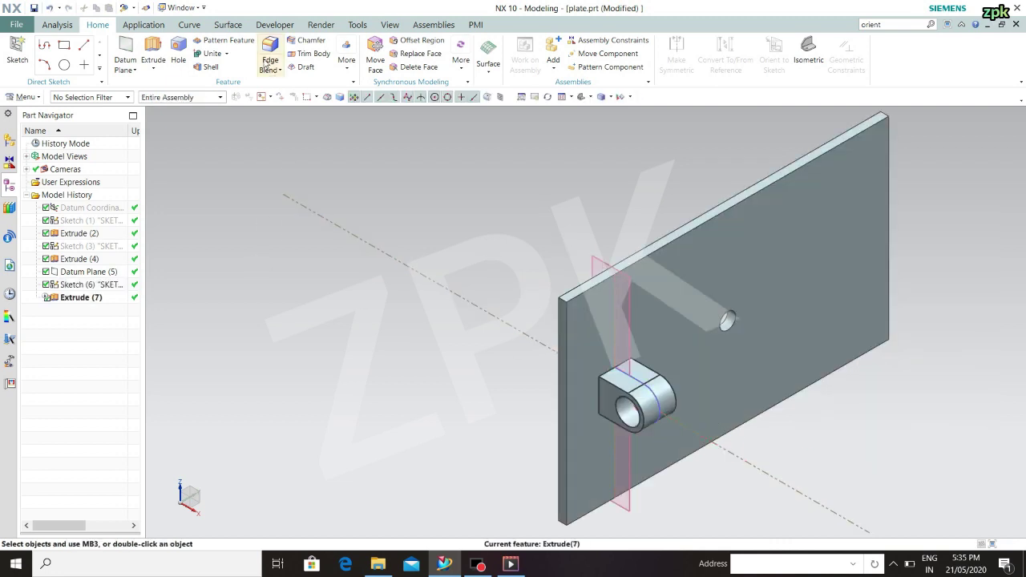
Start a Mirror Feature of the lug extrusion and show all hidden objects, including the datum coordinate system
click(351, 67)
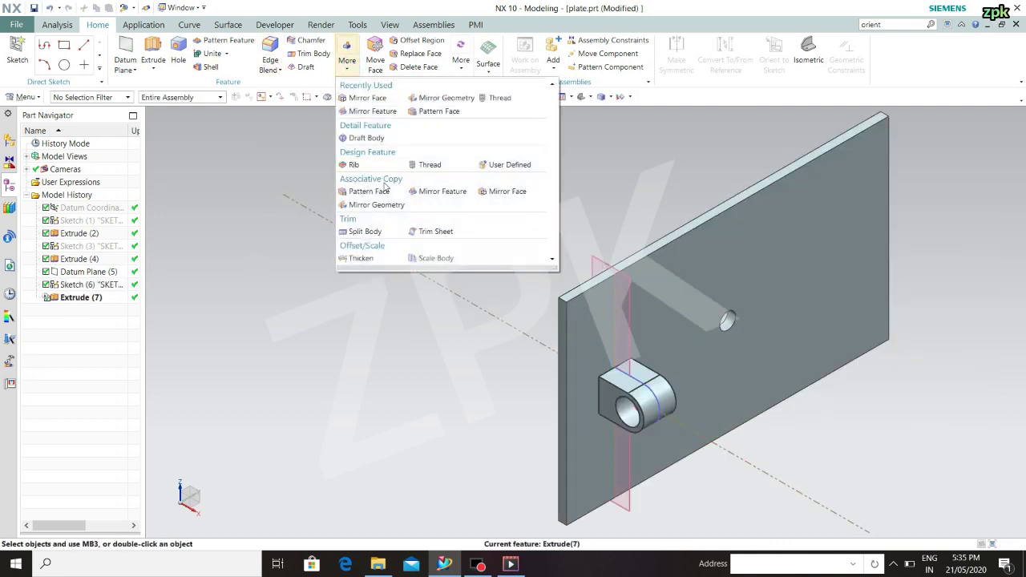
click(443, 192)
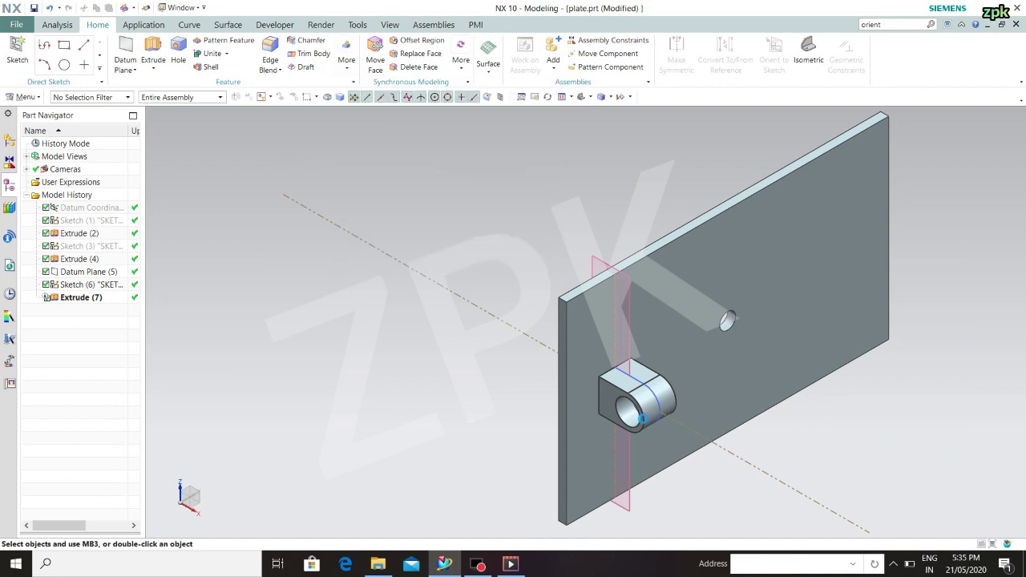
click(650, 405)
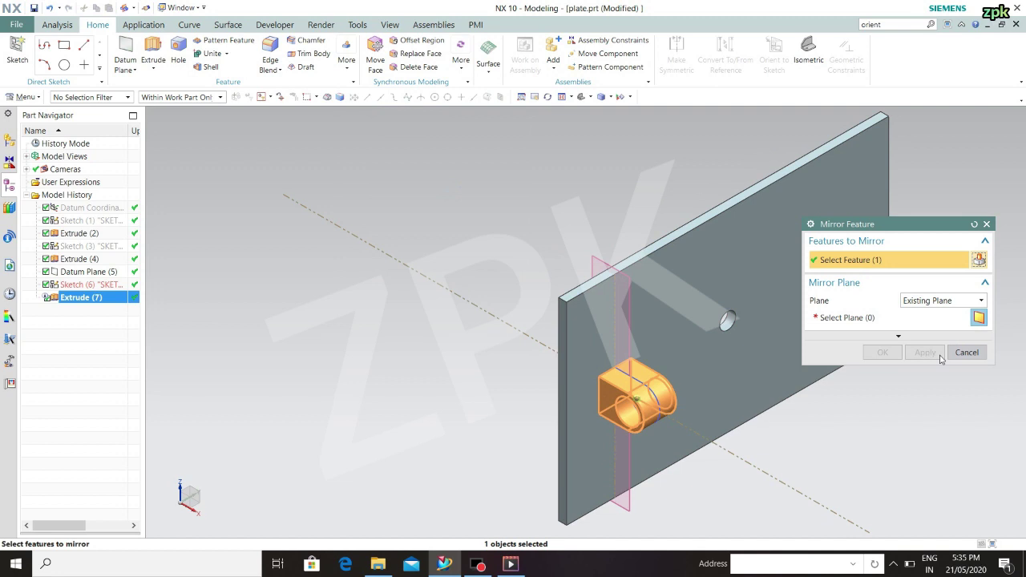
click(858, 317)
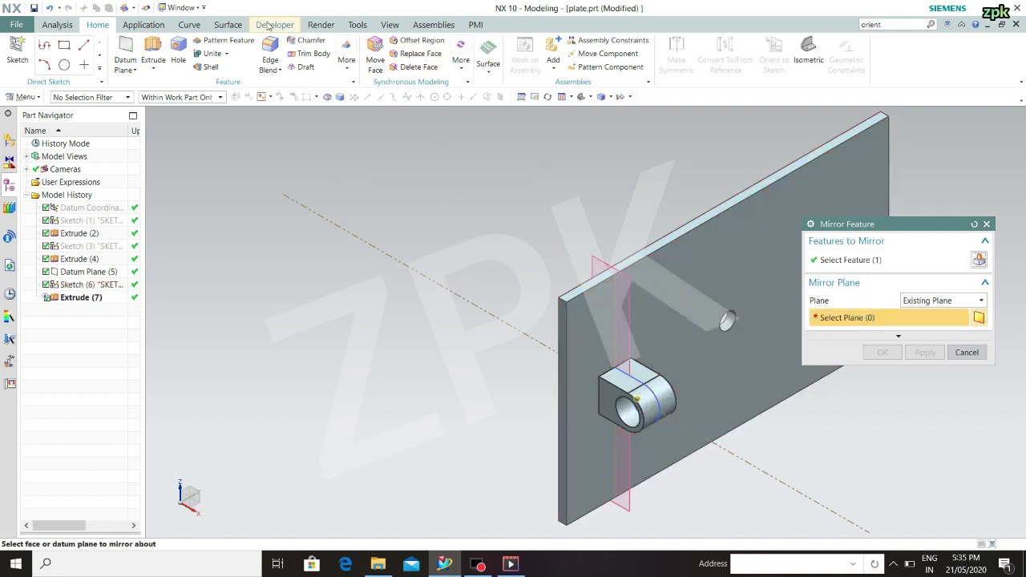
click(388, 26)
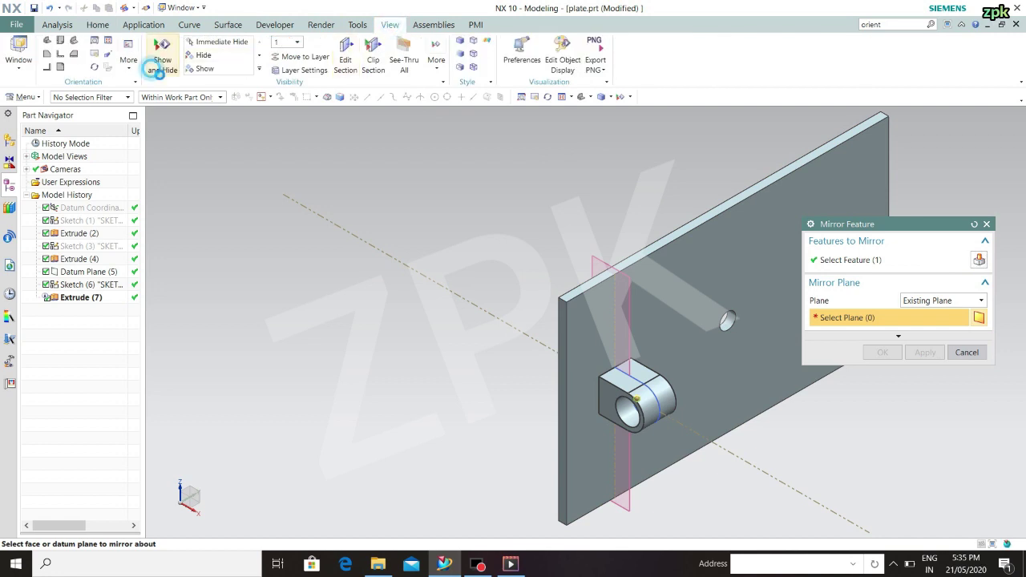
click(161, 57)
click(926, 254)
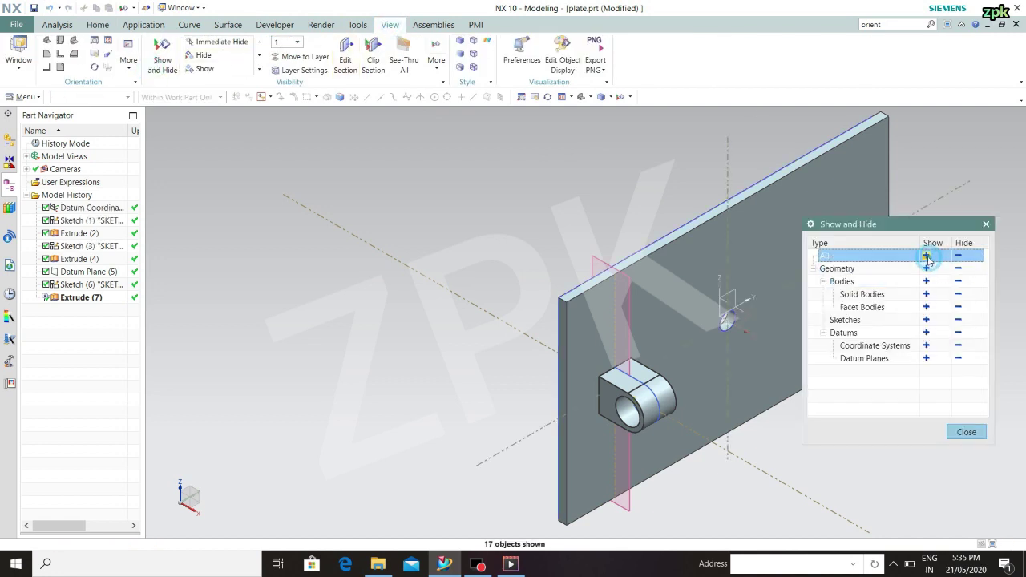
click(965, 432)
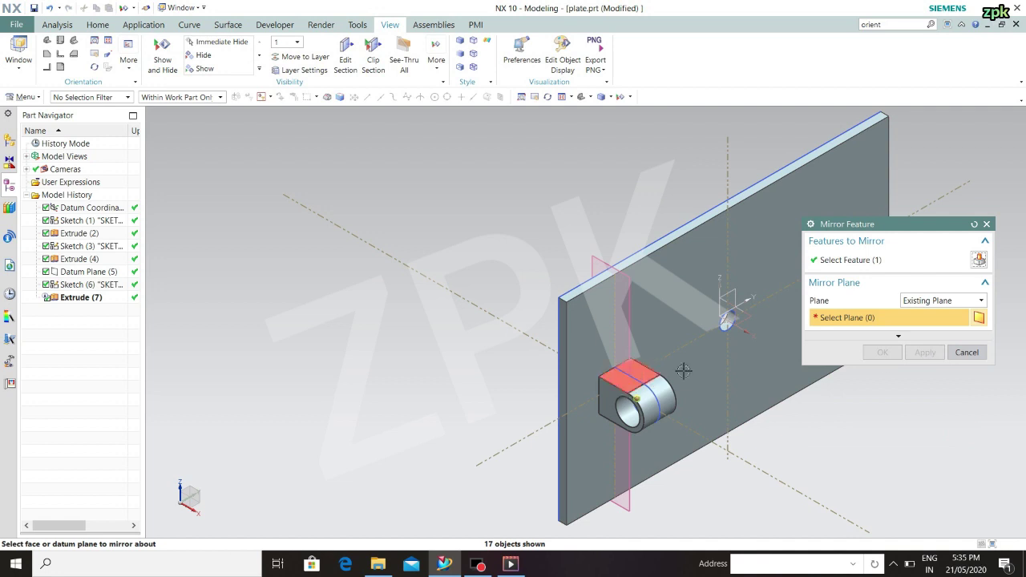
Mirror the lug across the XZ plane of the datum coordinate system and close the Mirror Feature command
click(855, 265)
click(890, 318)
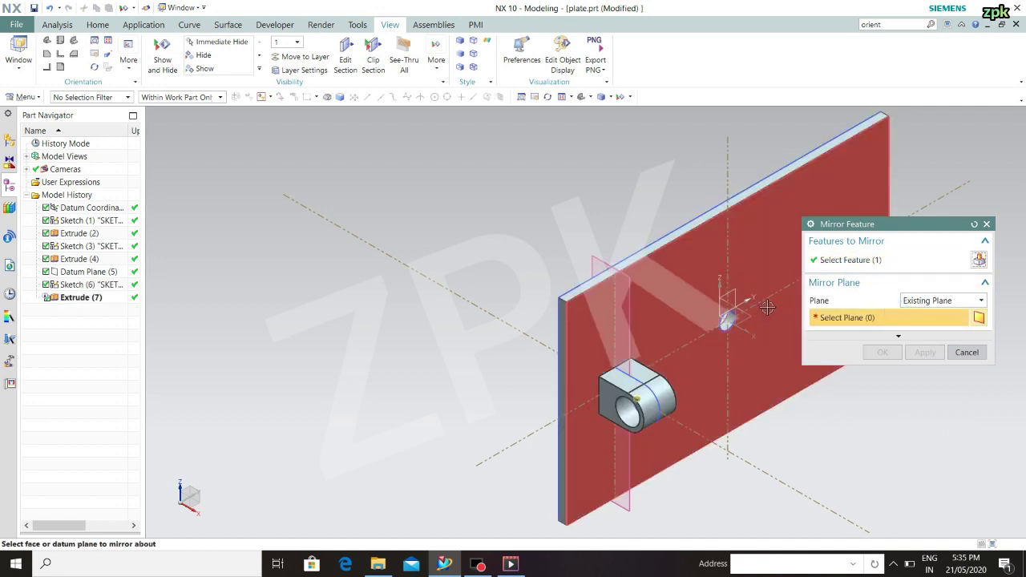
scroll(747, 317, down, 3)
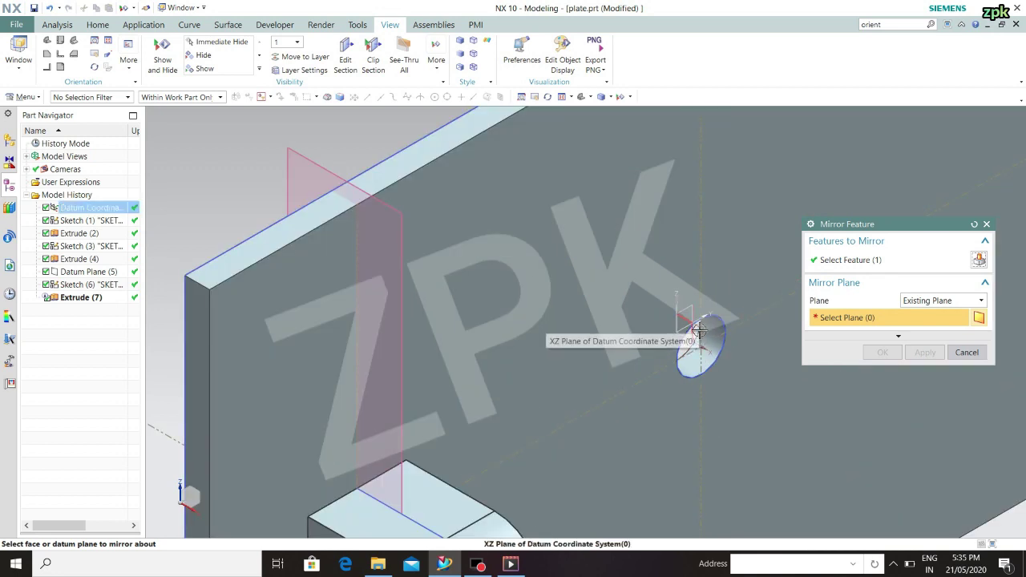
click(699, 328)
scroll(697, 328, up, 3)
click(940, 352)
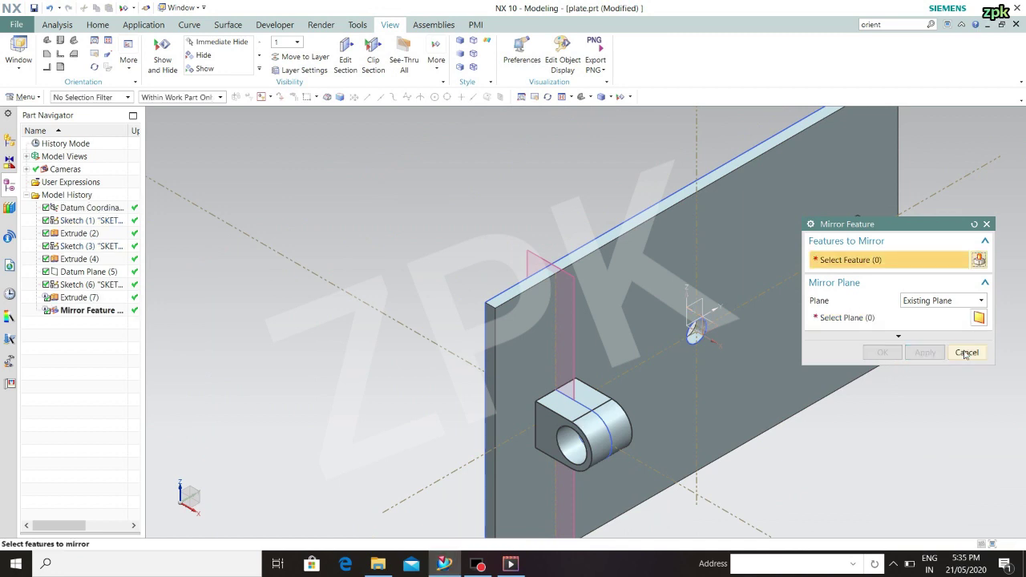
click(967, 358)
scroll(900, 419, up, 2)
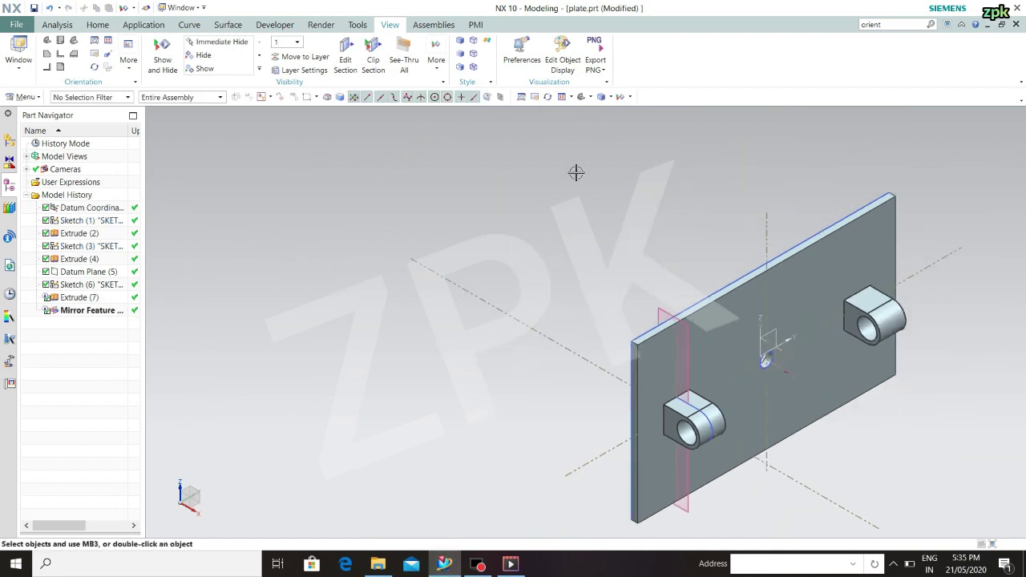
Unite the plate as the target body with both lugs as tool bodies, and close the Unite command
click(97, 24)
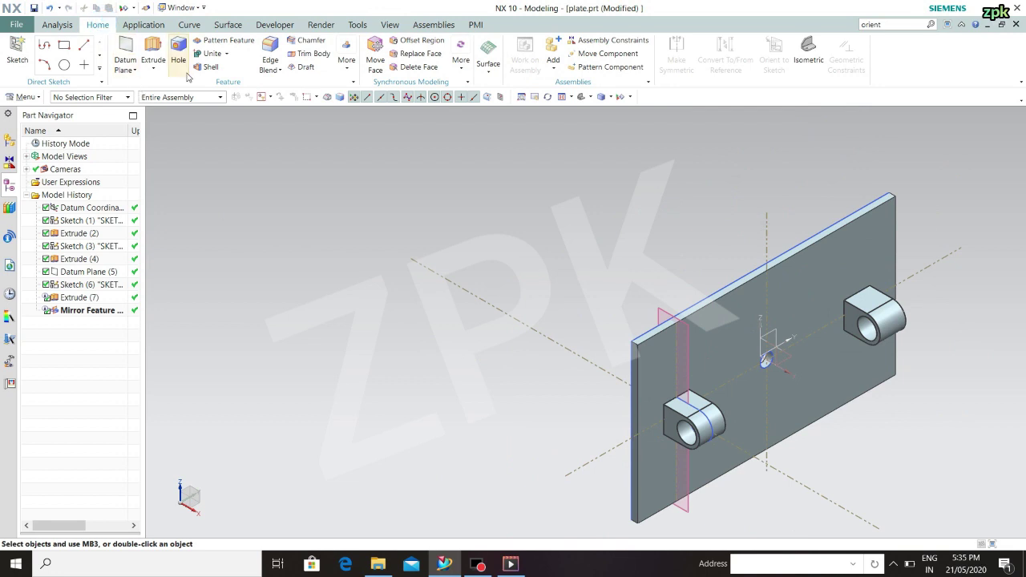
click(214, 58)
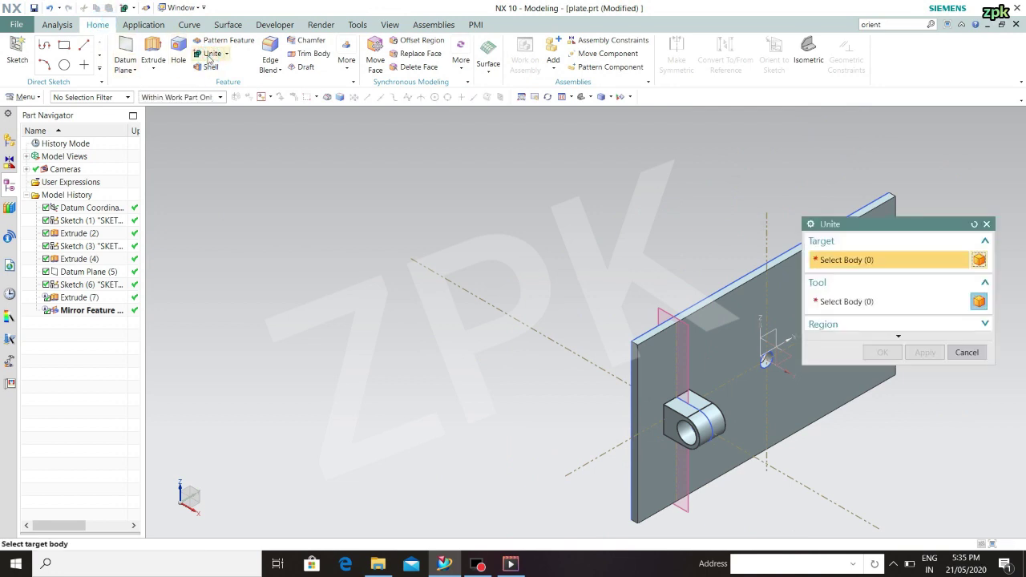
drag(826, 224, 417, 161)
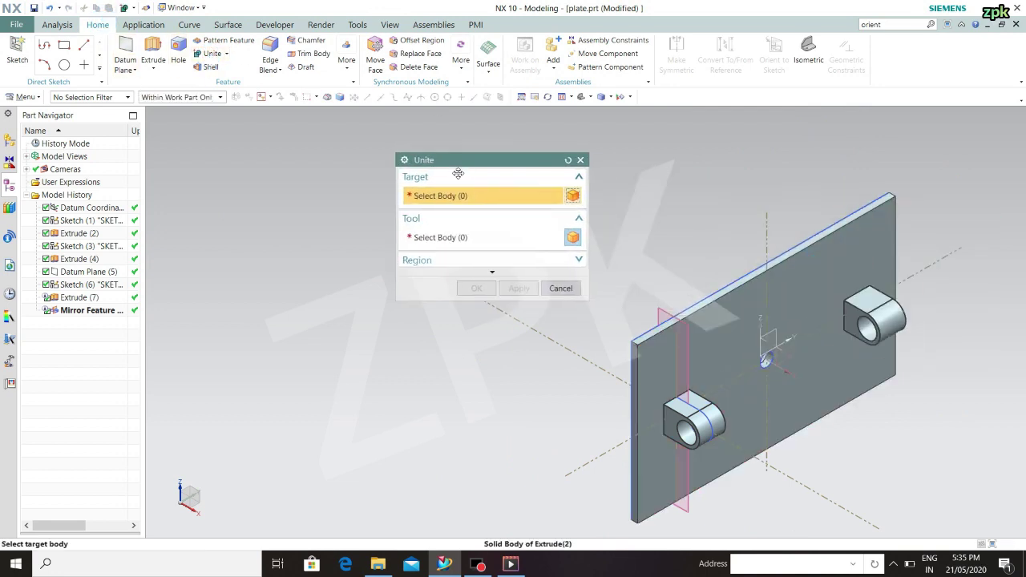
click(737, 416)
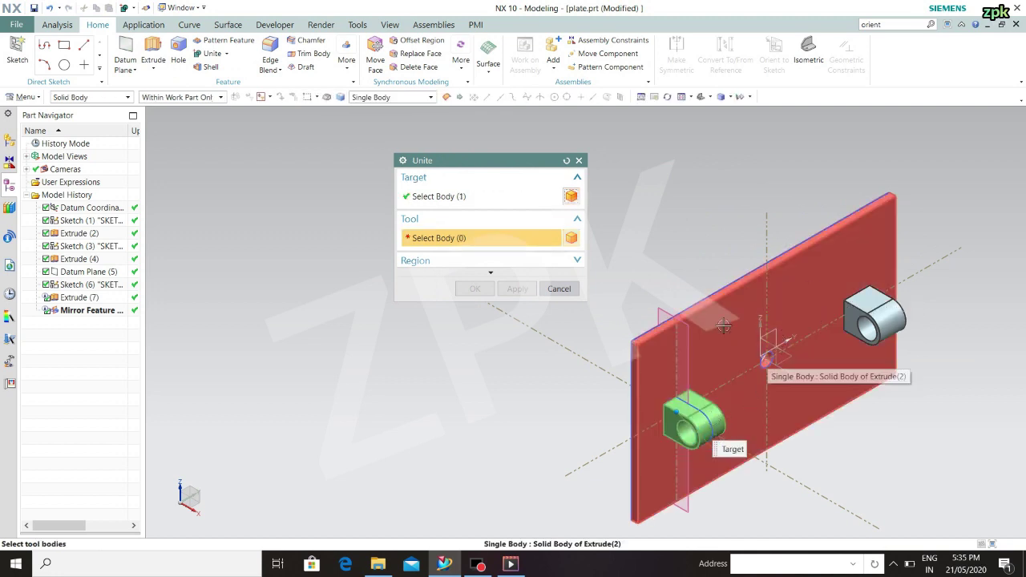
scroll(770, 339, down, 2)
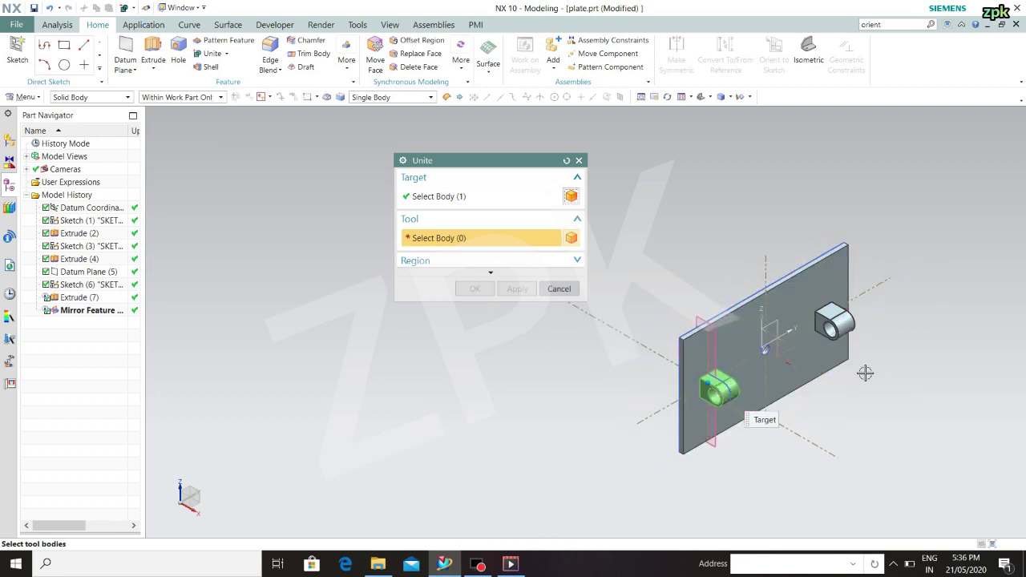
click(518, 198)
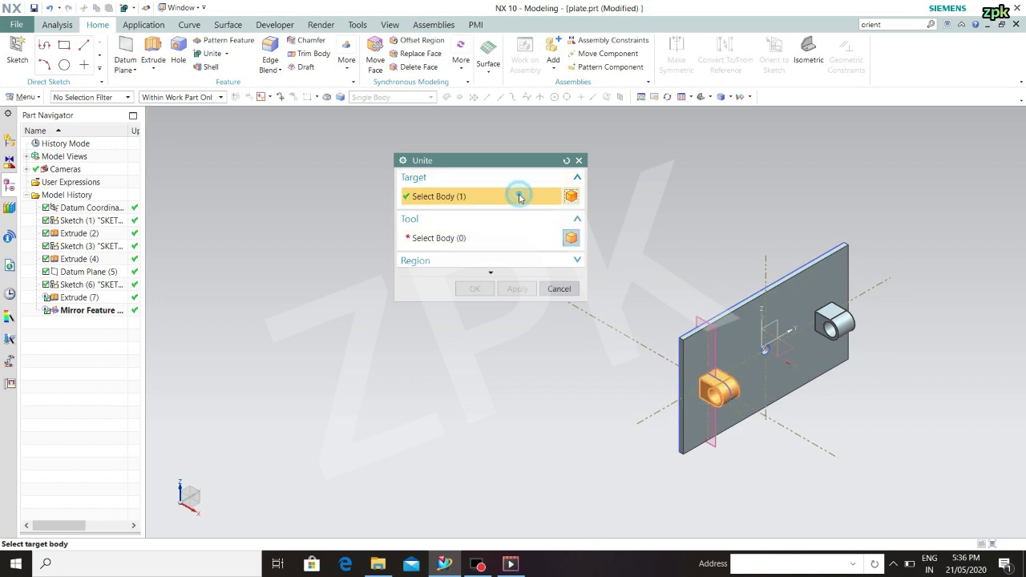
click(725, 386)
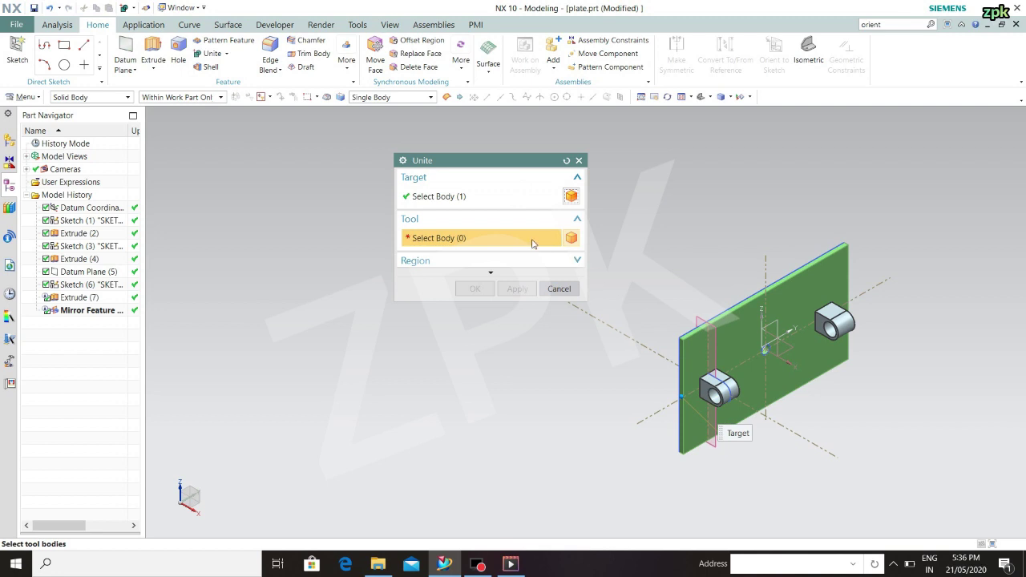
drag(956, 452, 646, 199)
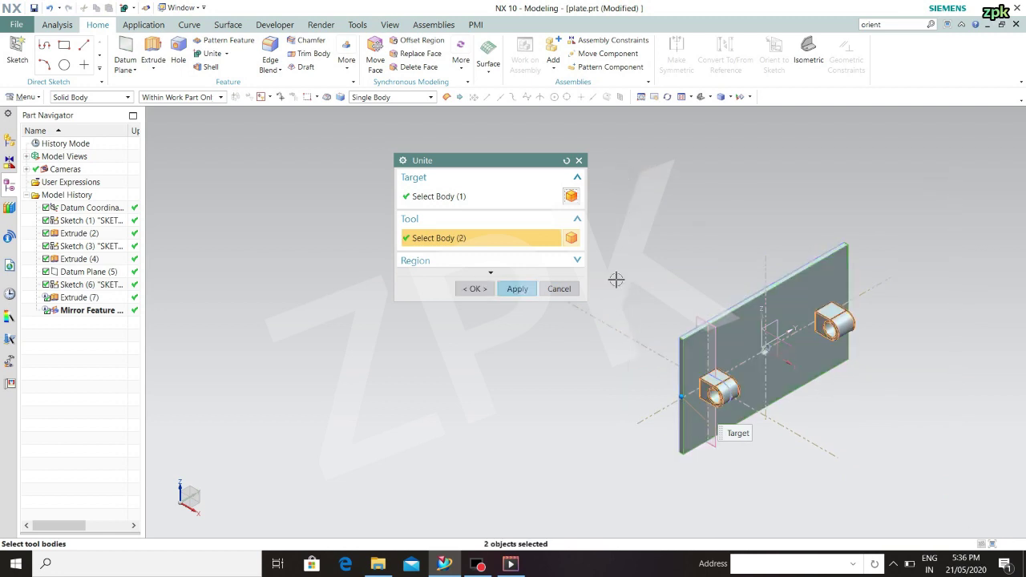
click(517, 289)
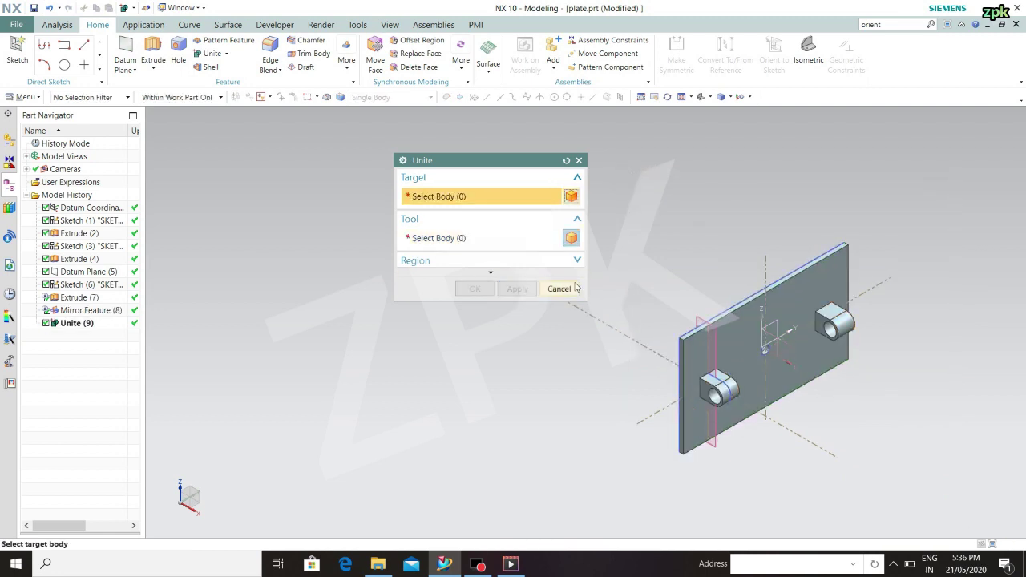
click(558, 289)
click(211, 53)
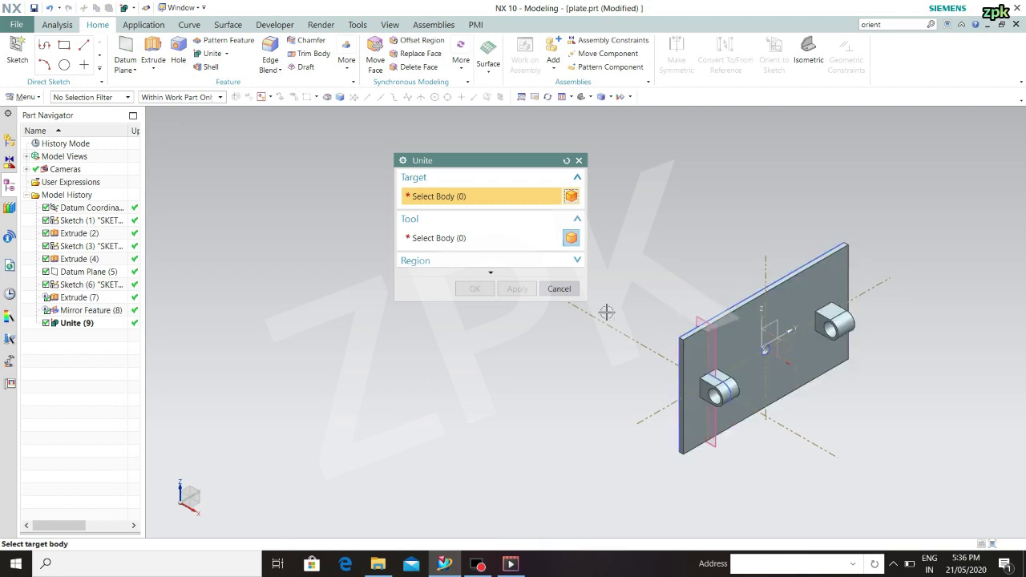
click(559, 289)
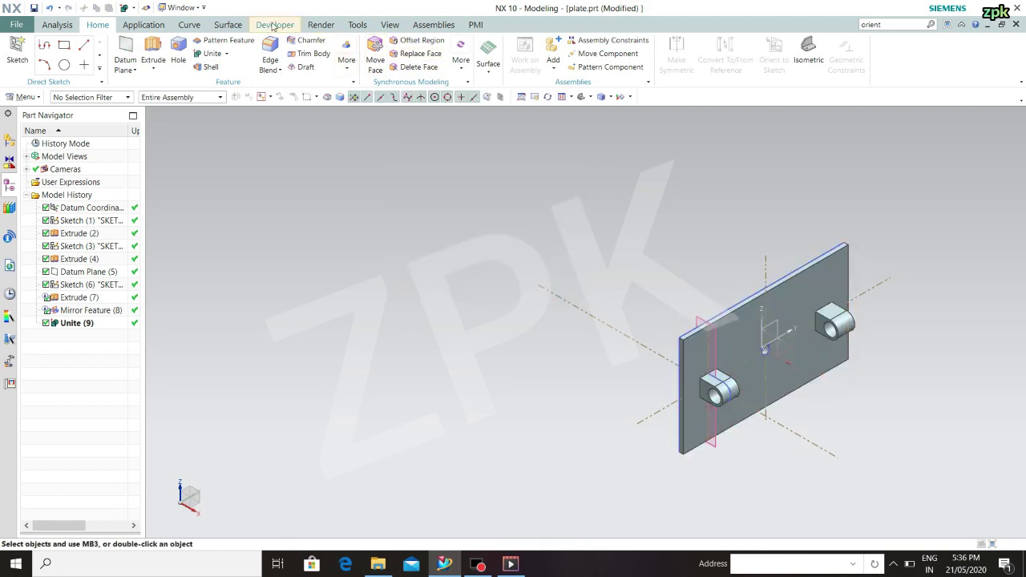
Hide all objects in the plate part and show only its solid bodies
click(390, 24)
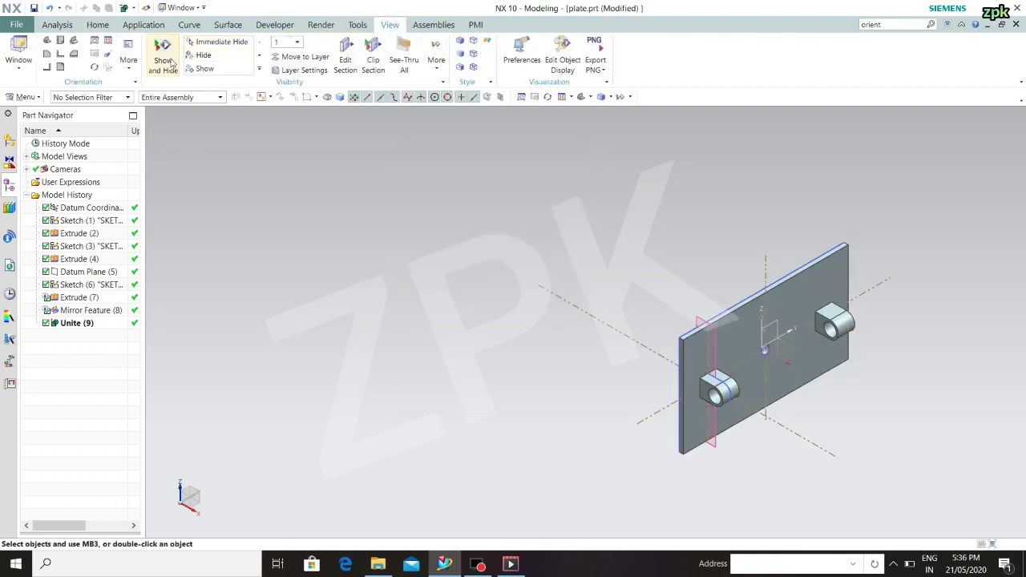
click(164, 60)
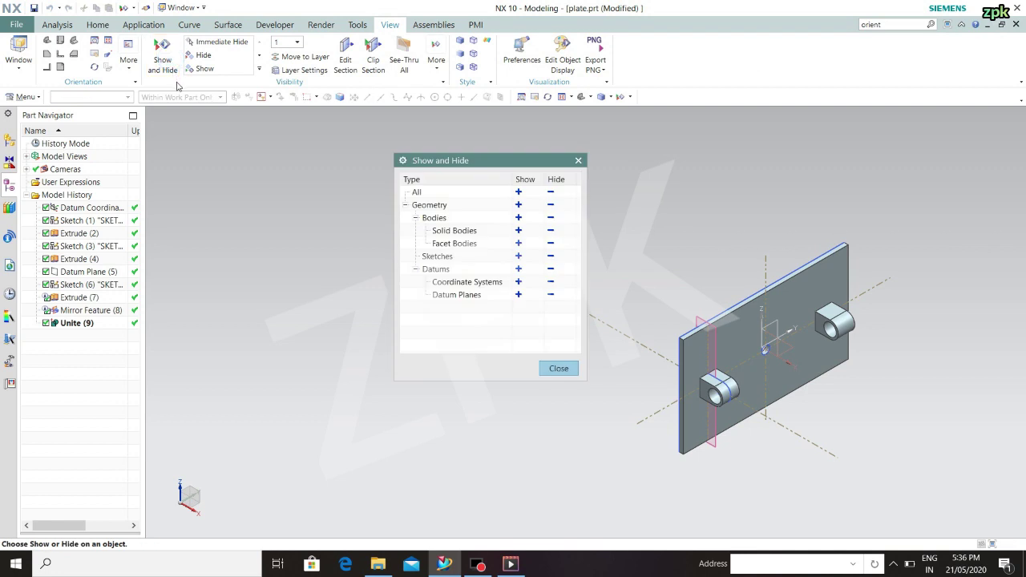
click(550, 193)
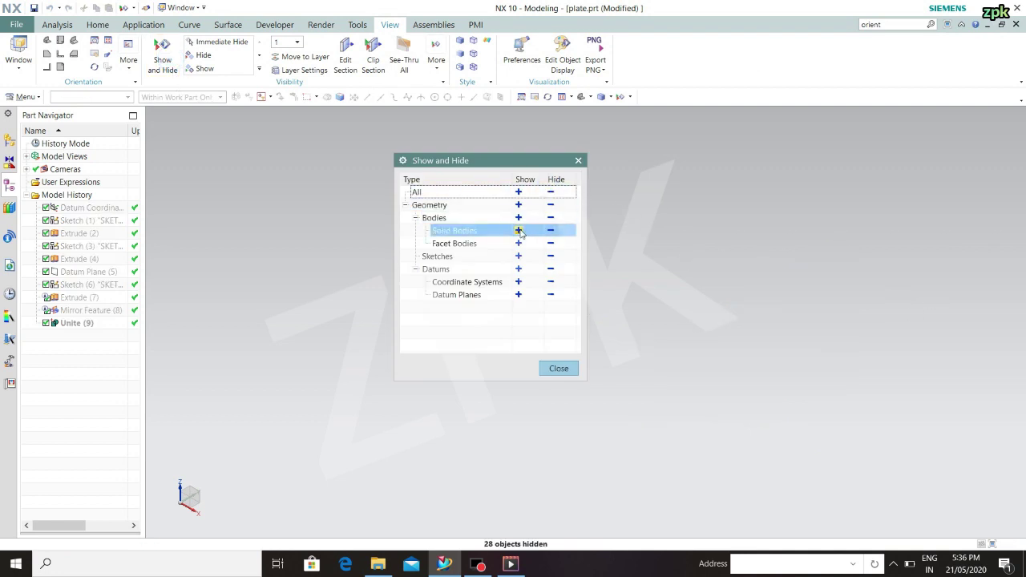
click(519, 230)
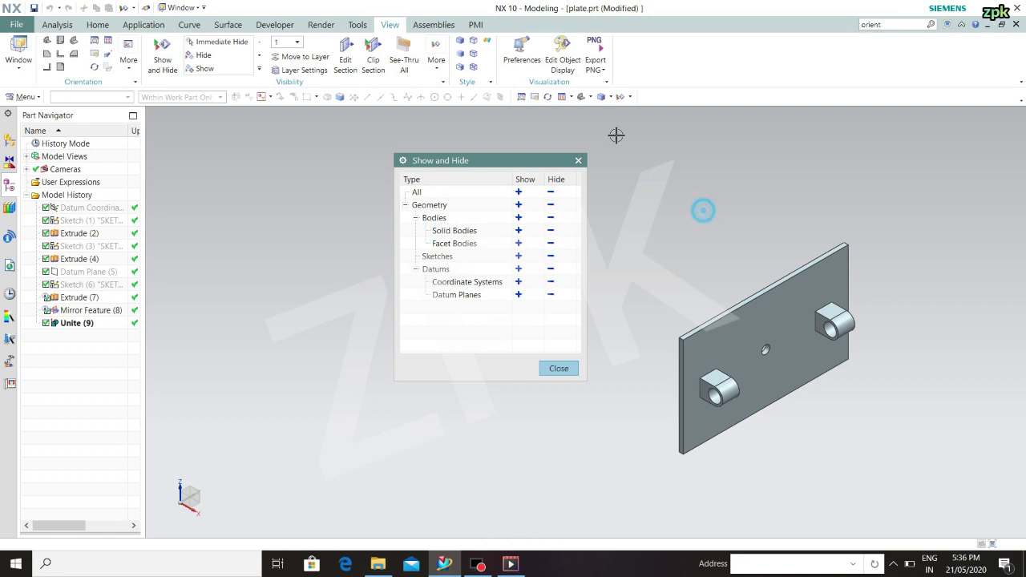
click(578, 161)
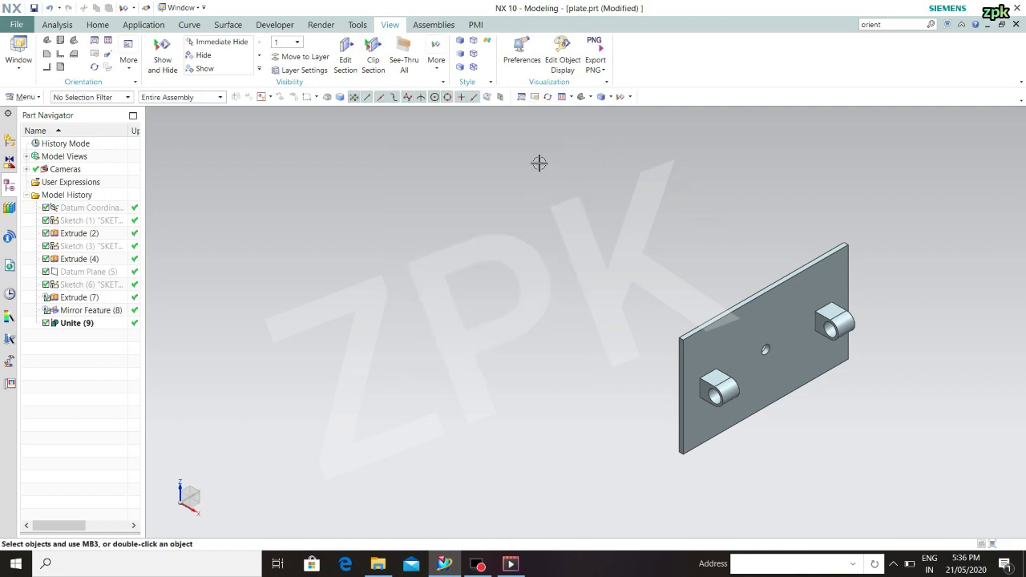
Save the plate part and close it
key(ctrl+s)
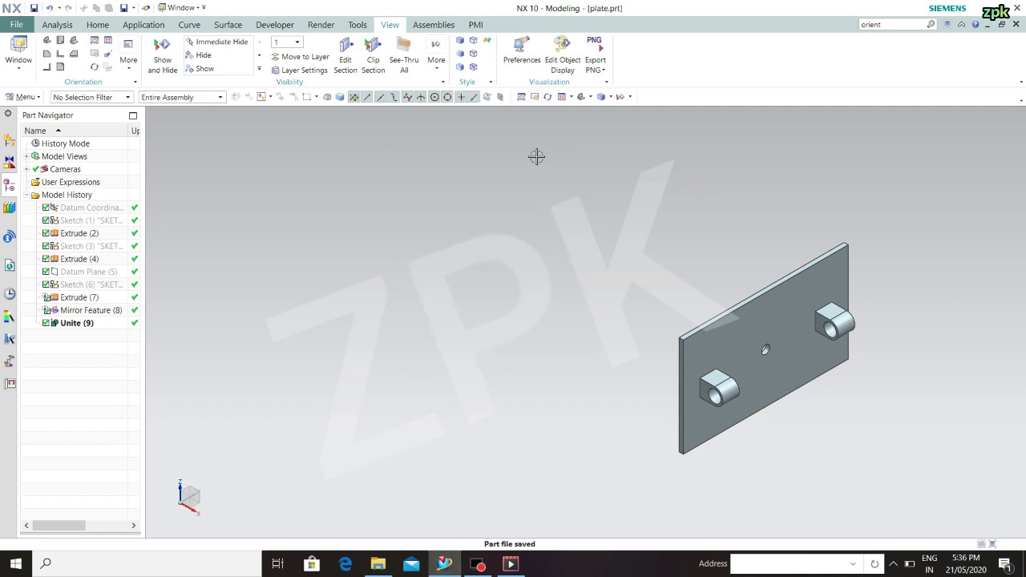
click(1014, 25)
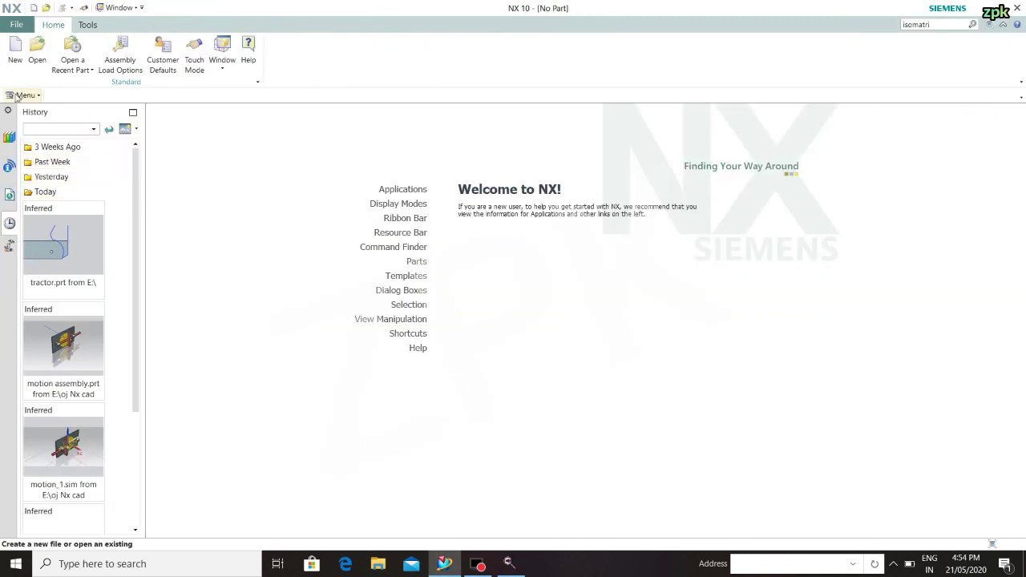
Create a new millimetre part named Rotating disc from the Model template
click(15, 52)
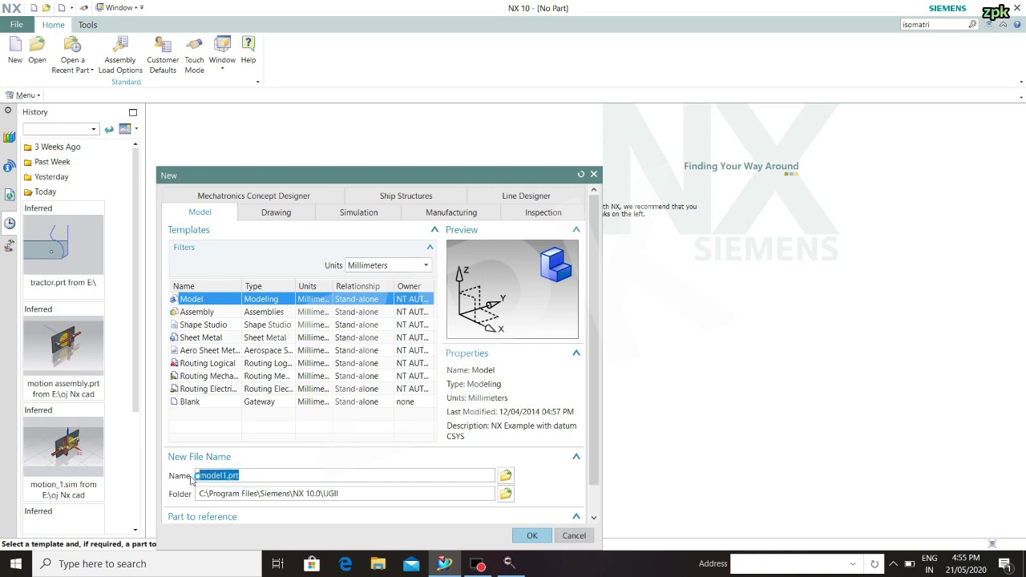
text(disc)
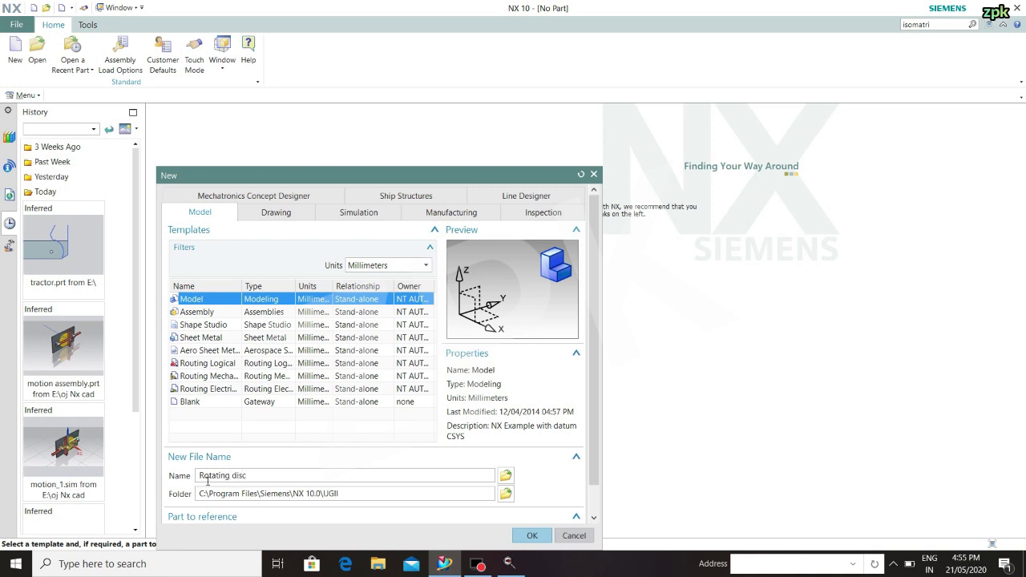
click(409, 266)
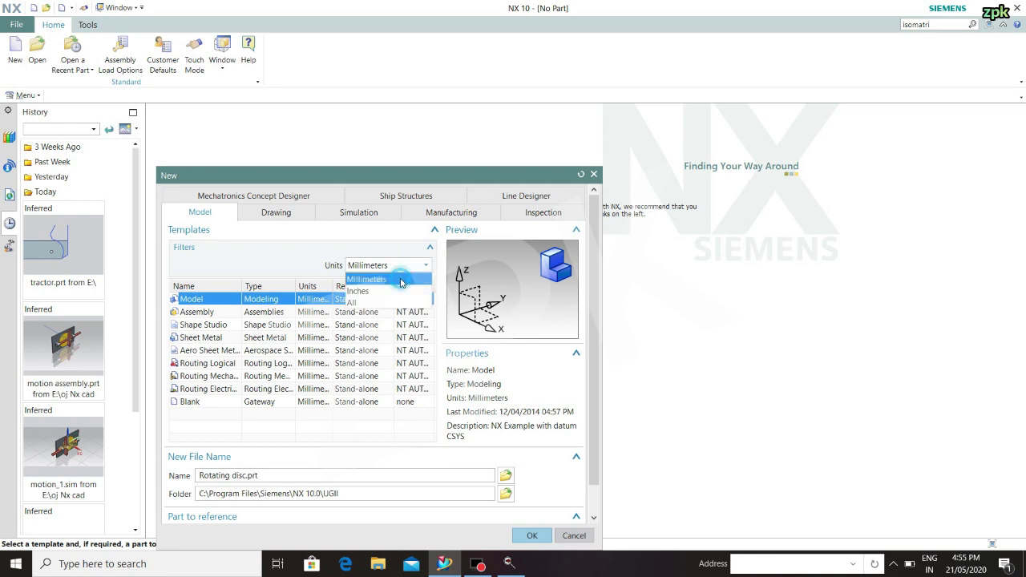
click(401, 280)
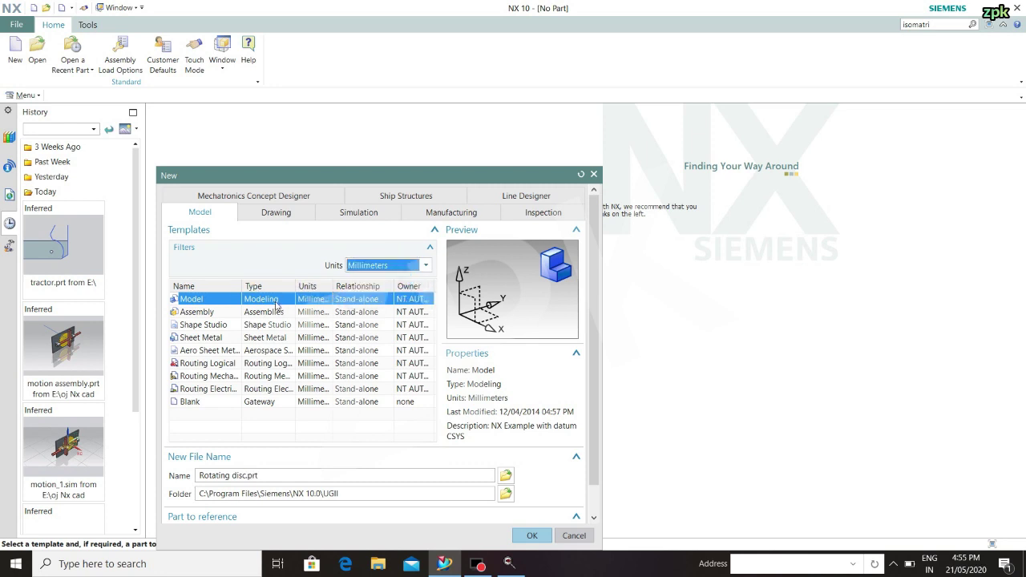
click(529, 536)
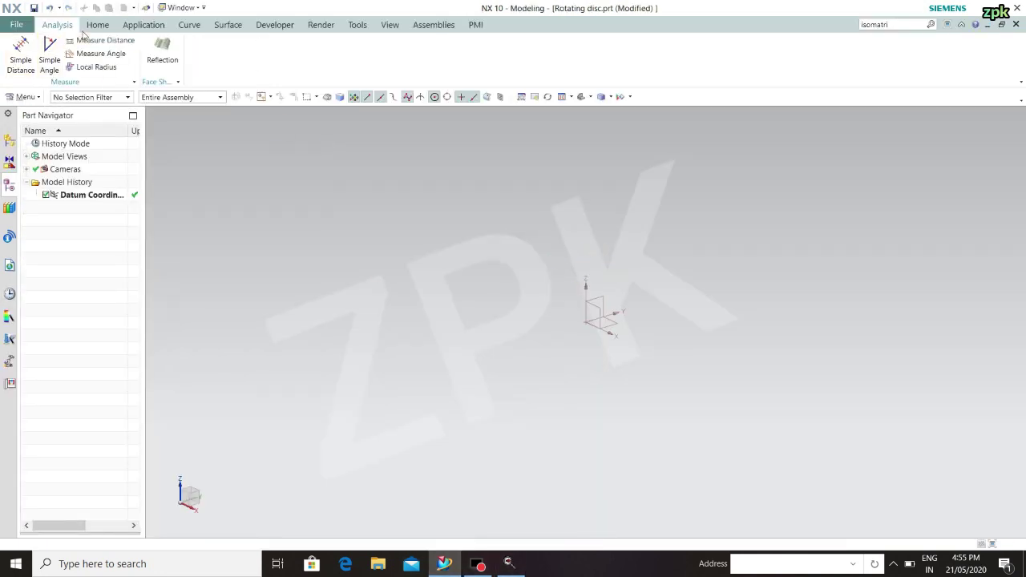
Create a sketch on the YZ plane of the datum coordinate system
click(95, 26)
click(17, 50)
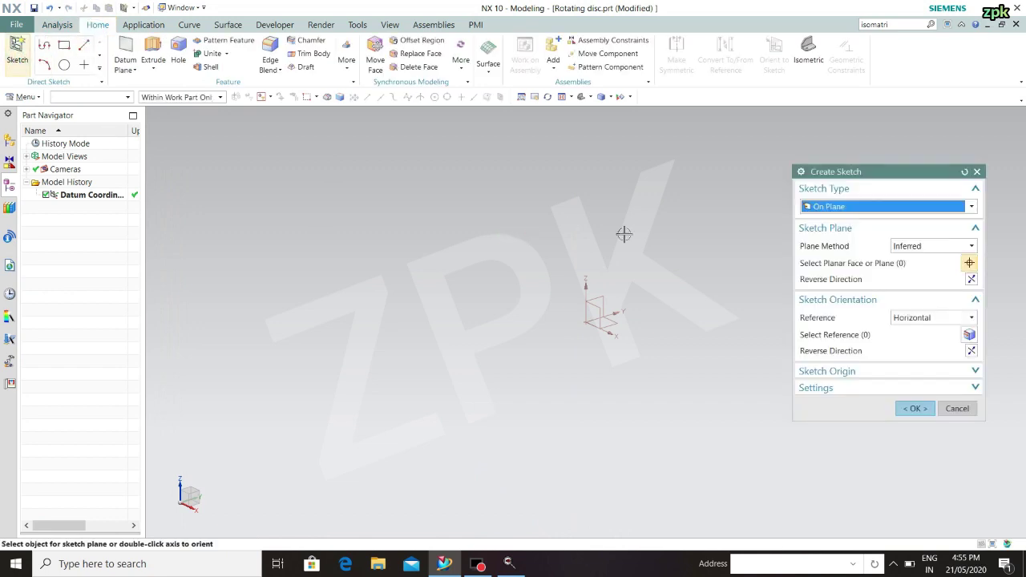
click(603, 311)
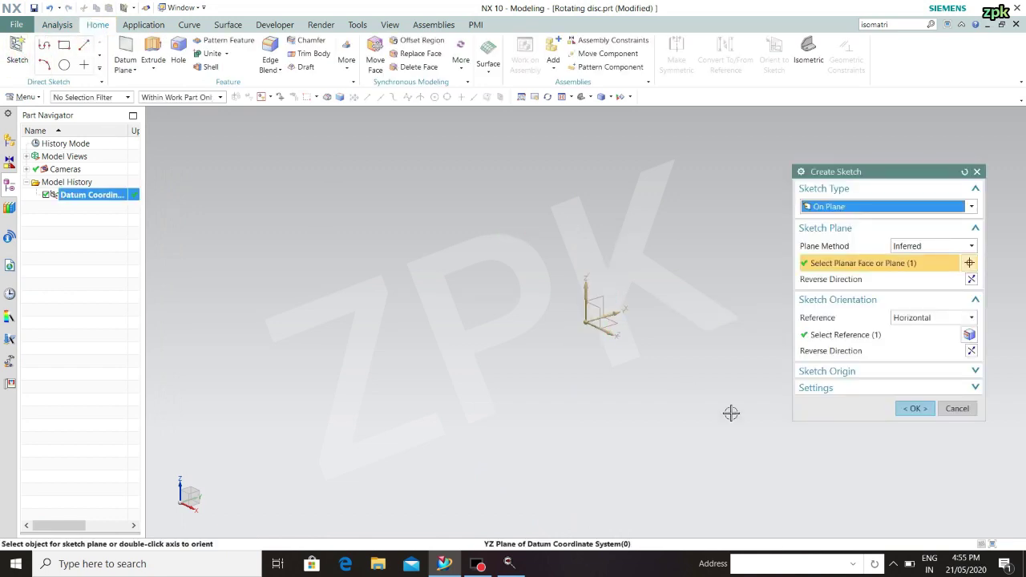
click(914, 409)
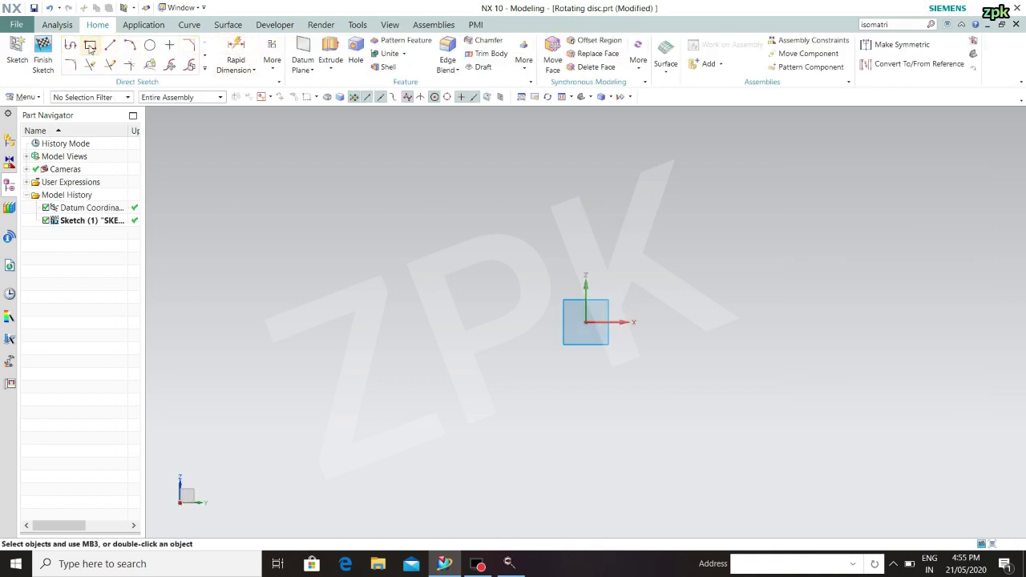
Sketch a circle about 71 mm in diameter, up and left of the sketch origin, with Continuous Auto Dimensioning turned off
click(150, 44)
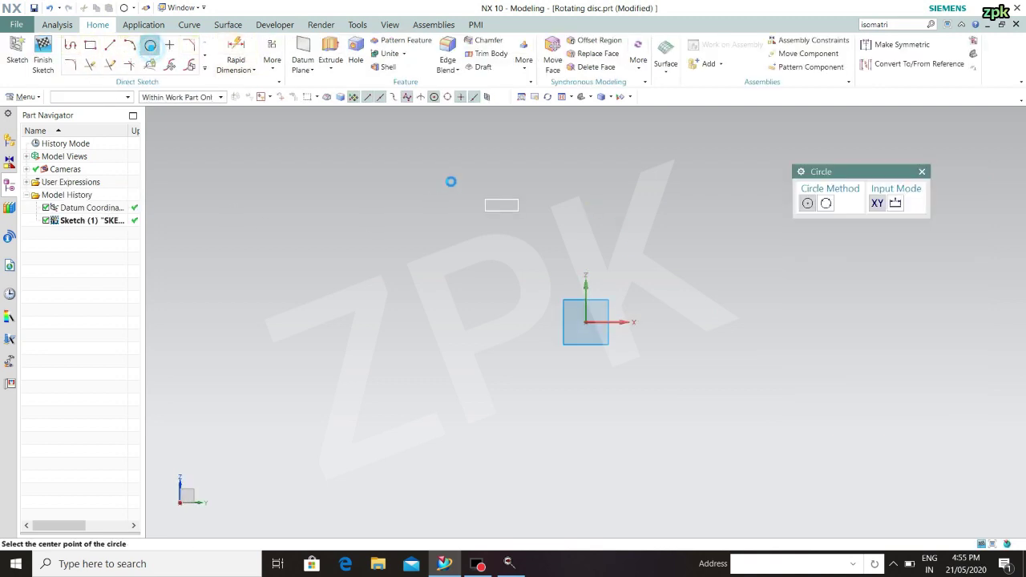
click(379, 226)
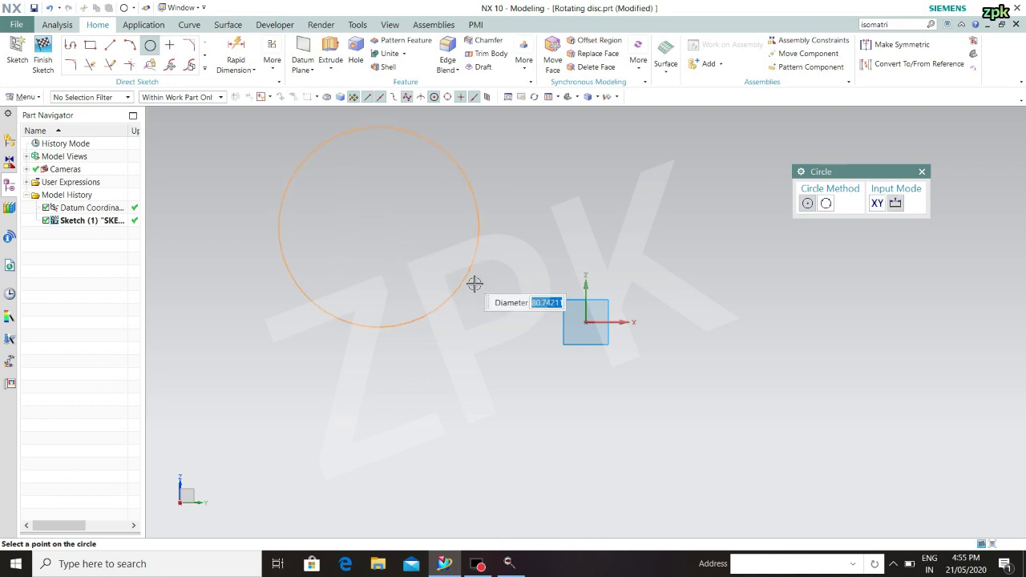
click(272, 64)
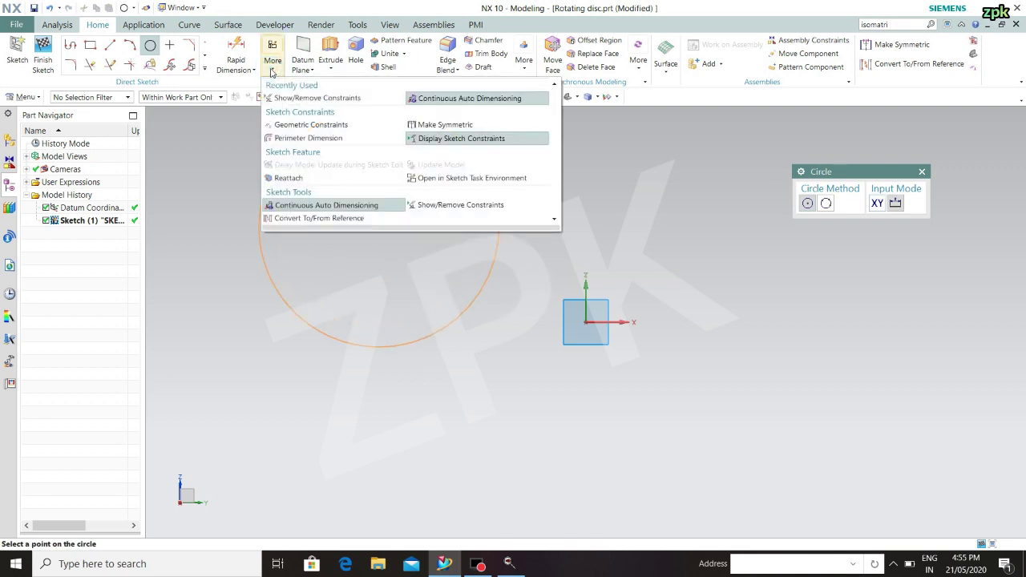
click(307, 206)
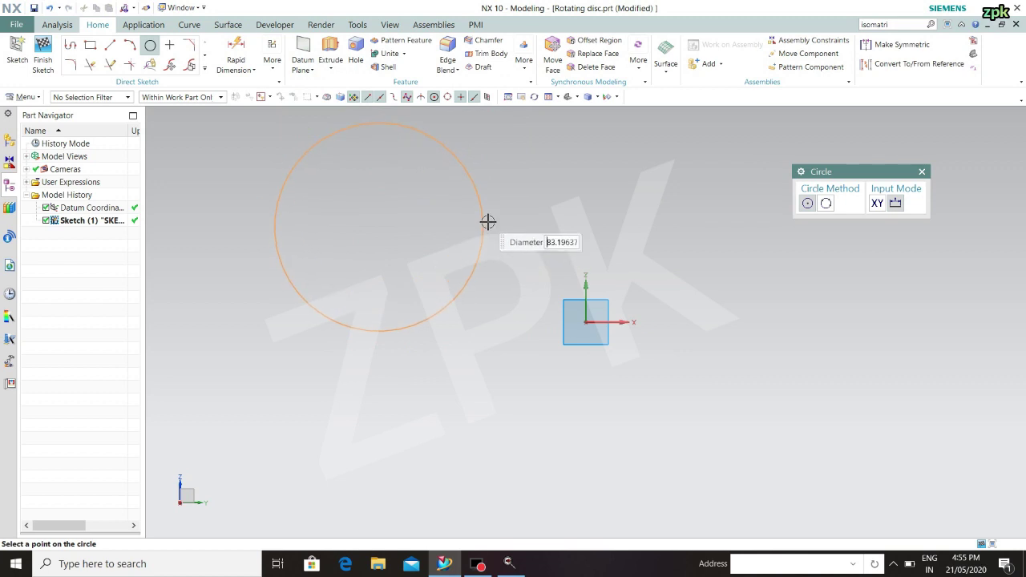
click(456, 184)
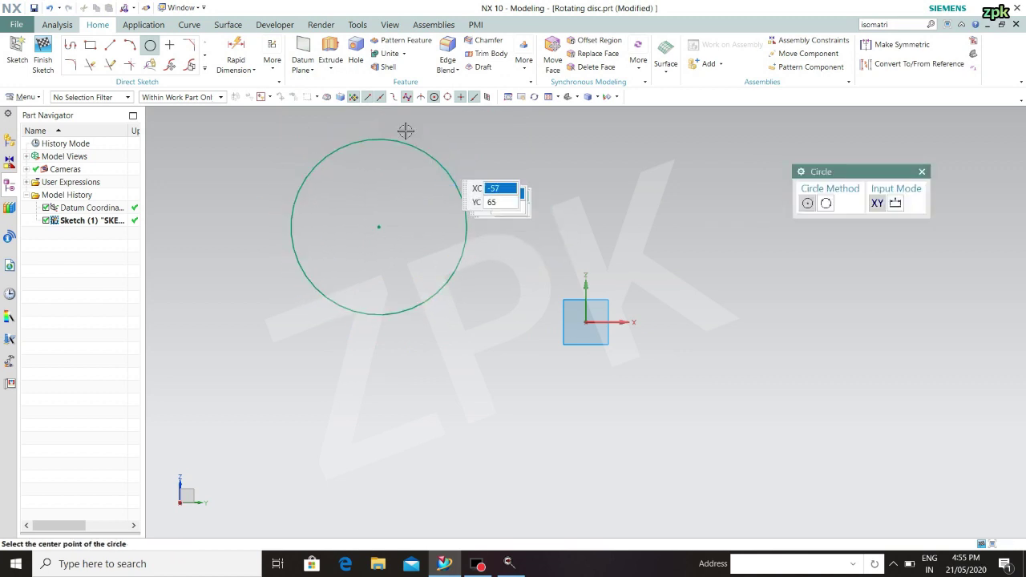
Add a radial dimension to the sketched circle and set its diameter to 100 mm
click(238, 69)
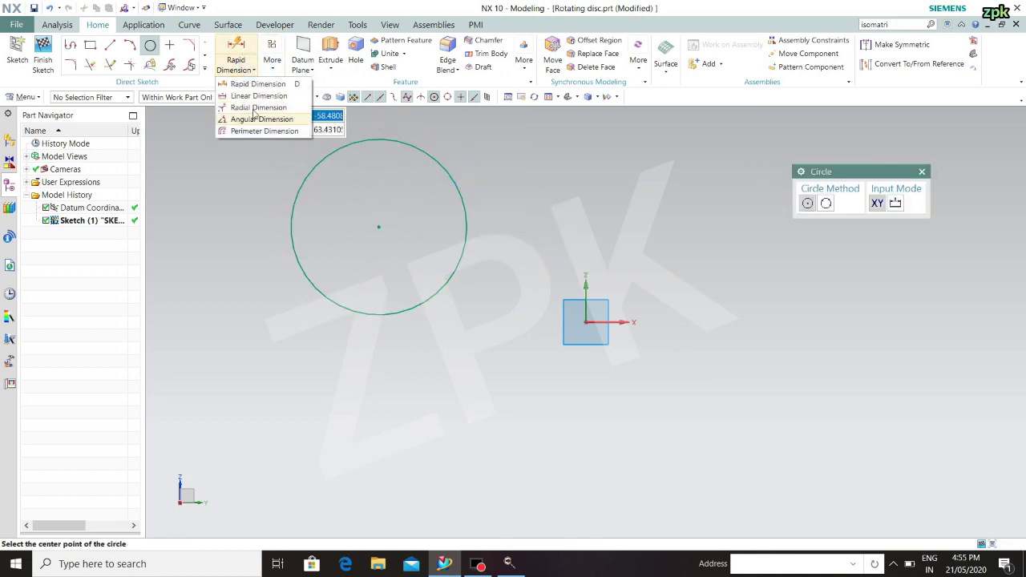
click(257, 108)
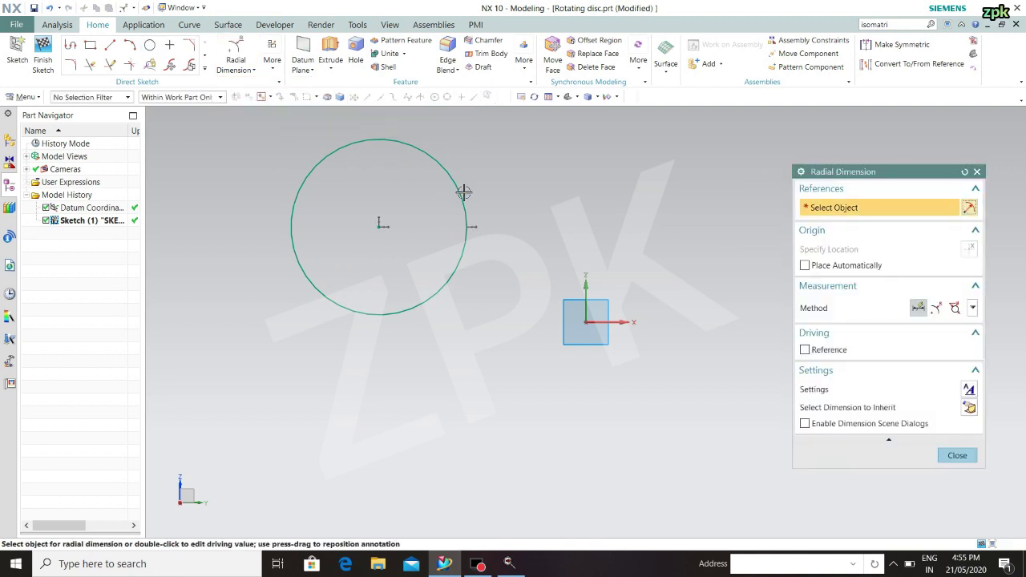
click(457, 185)
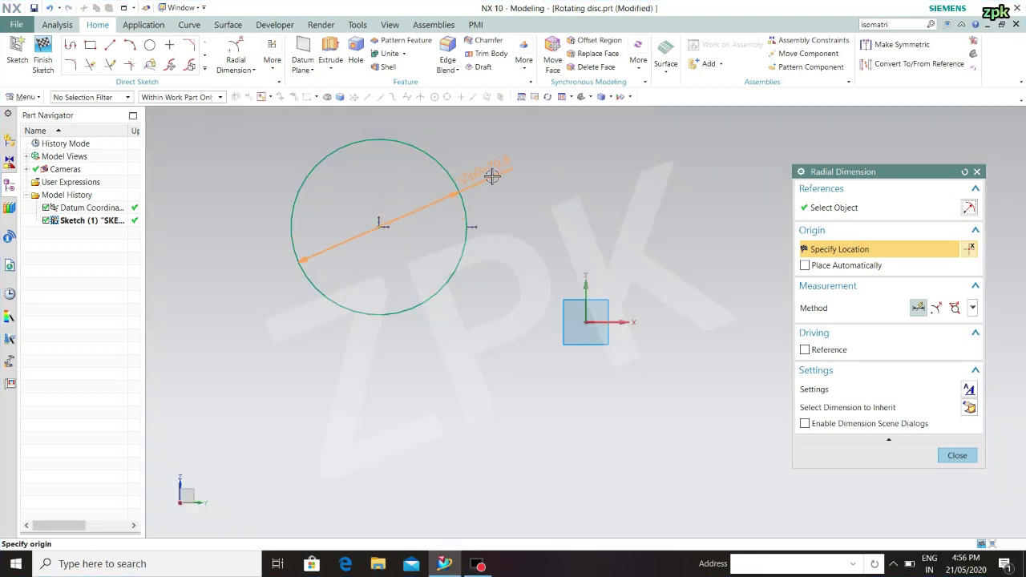
click(487, 171)
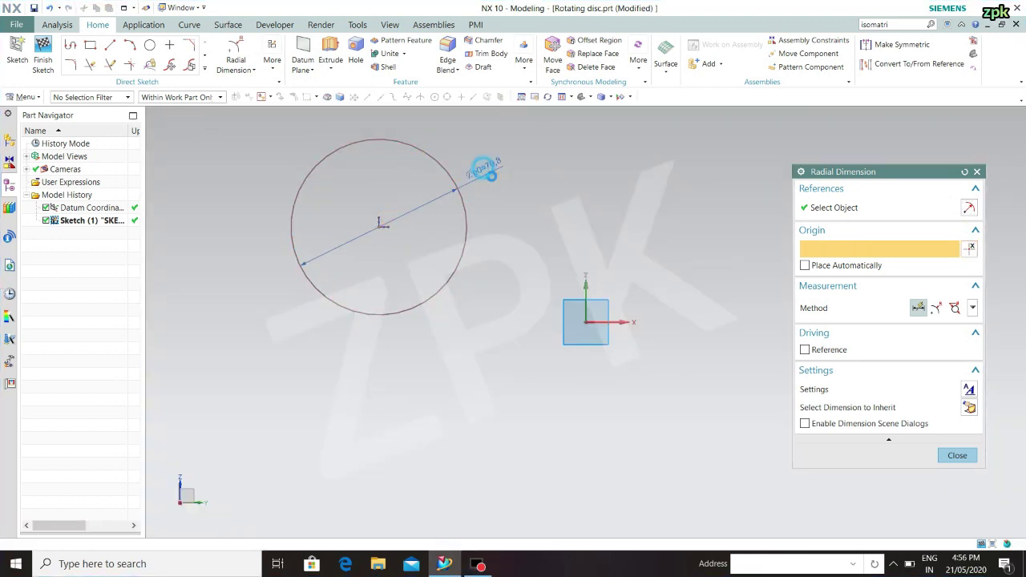
double_click(488, 170)
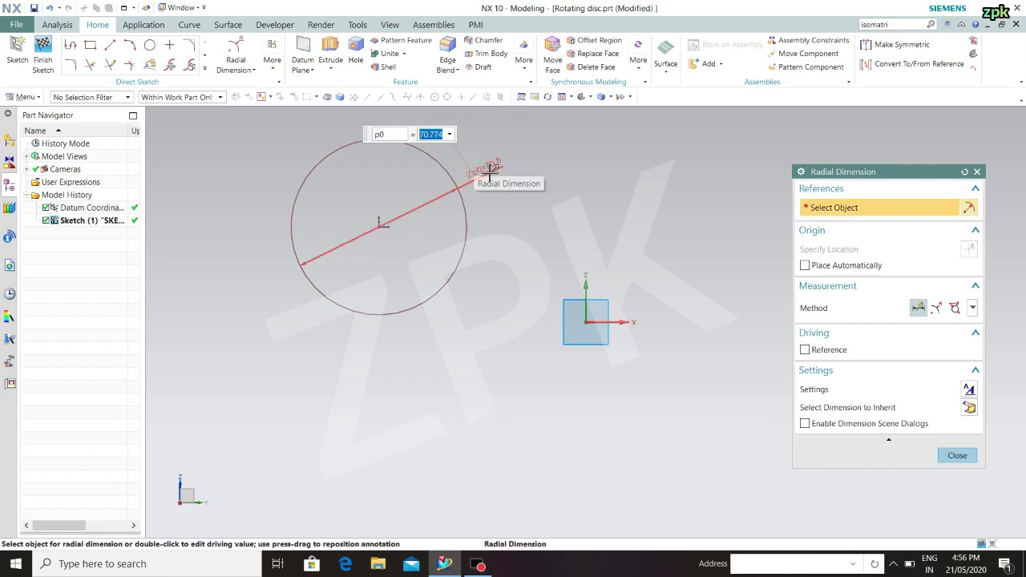
text(100)
key(Return)
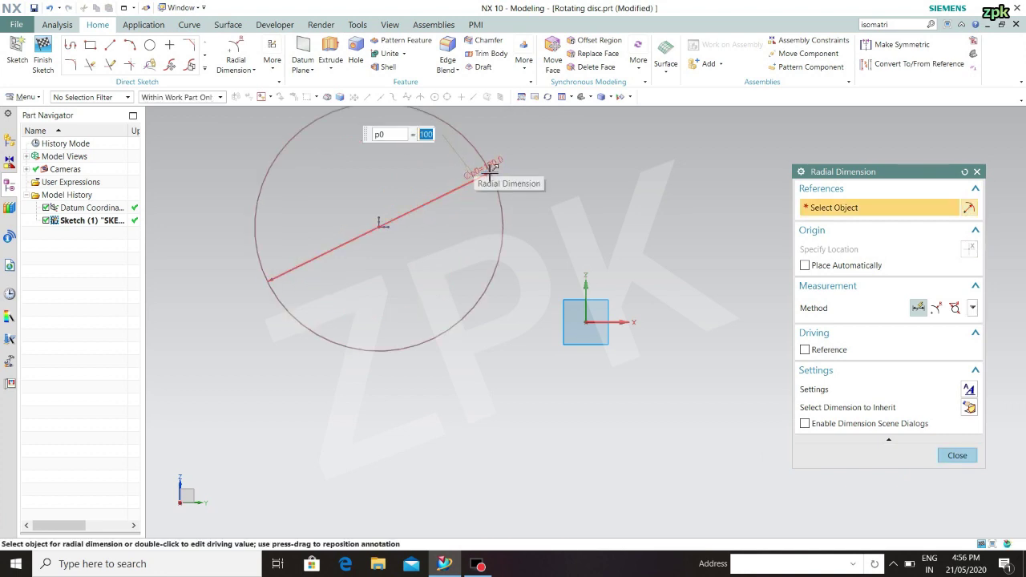
click(957, 455)
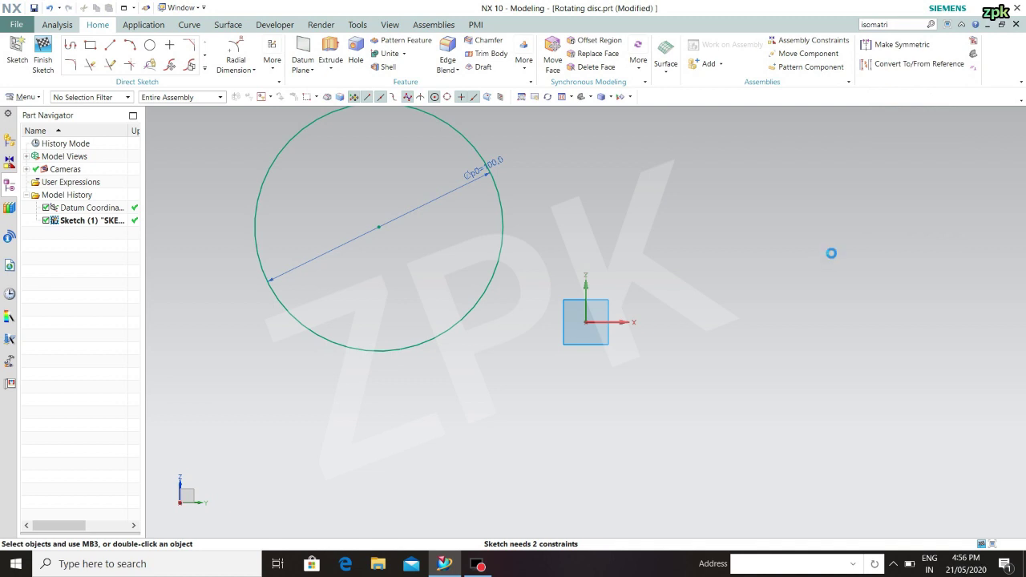
Constrain the circle's centre to both the vertical and horizontal datum axes with Point on Curve constraints
click(830, 210)
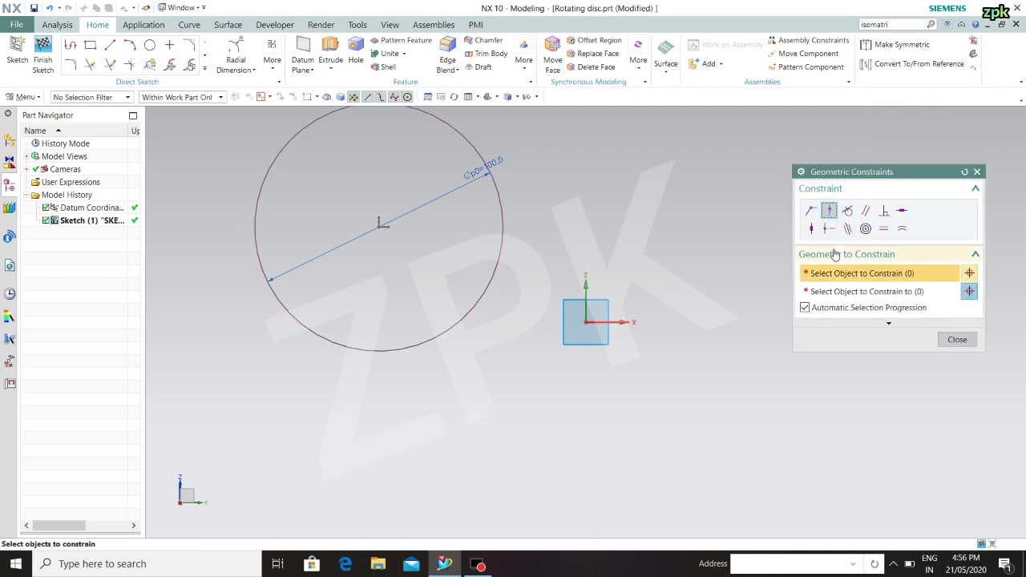
click(382, 226)
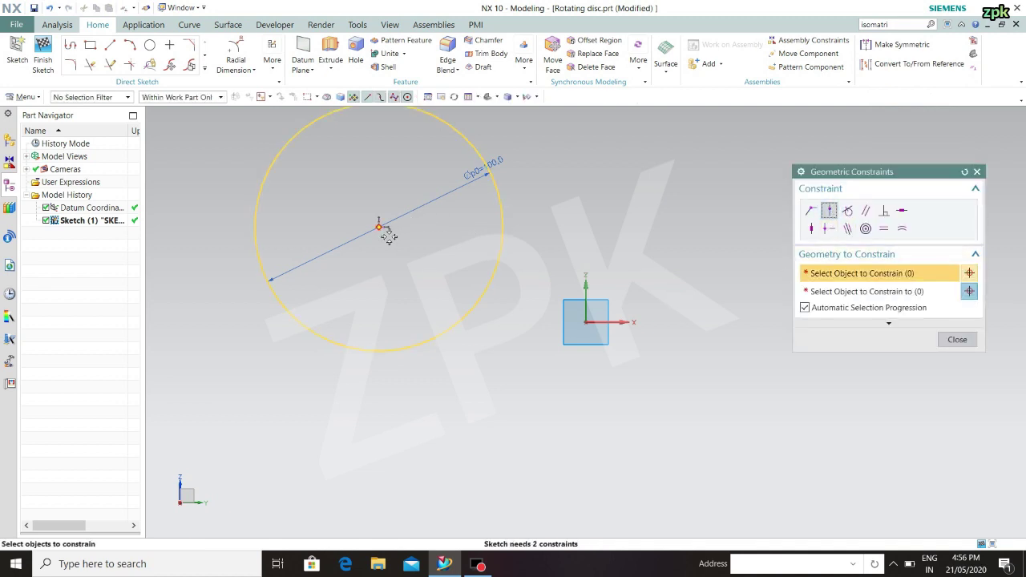
click(597, 287)
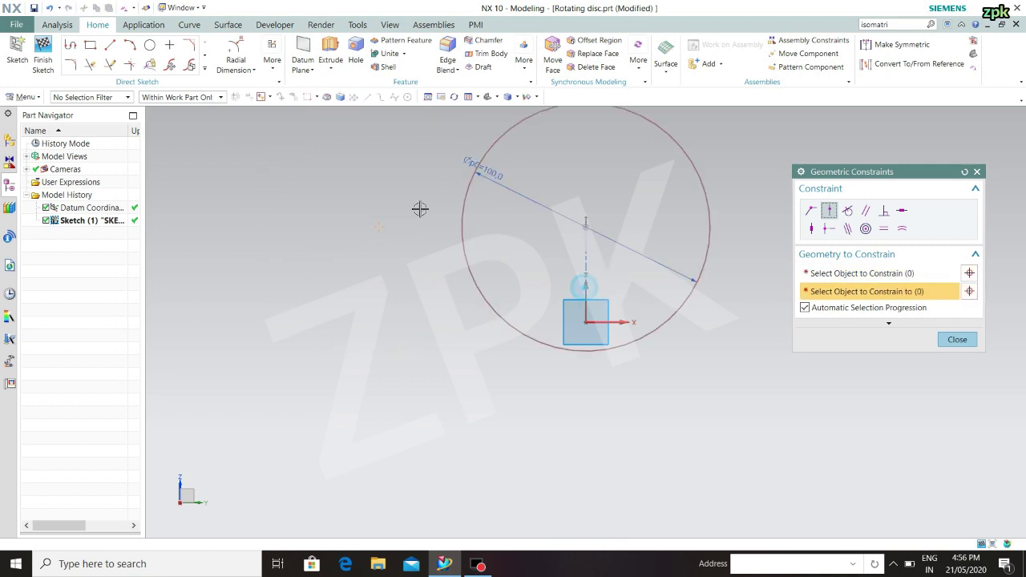
click(592, 230)
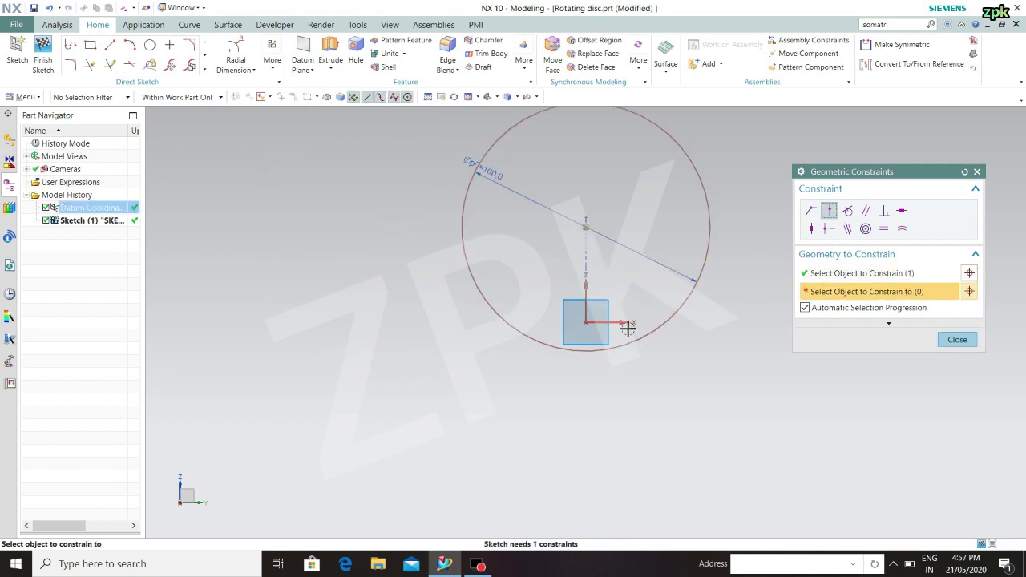
click(625, 322)
click(956, 339)
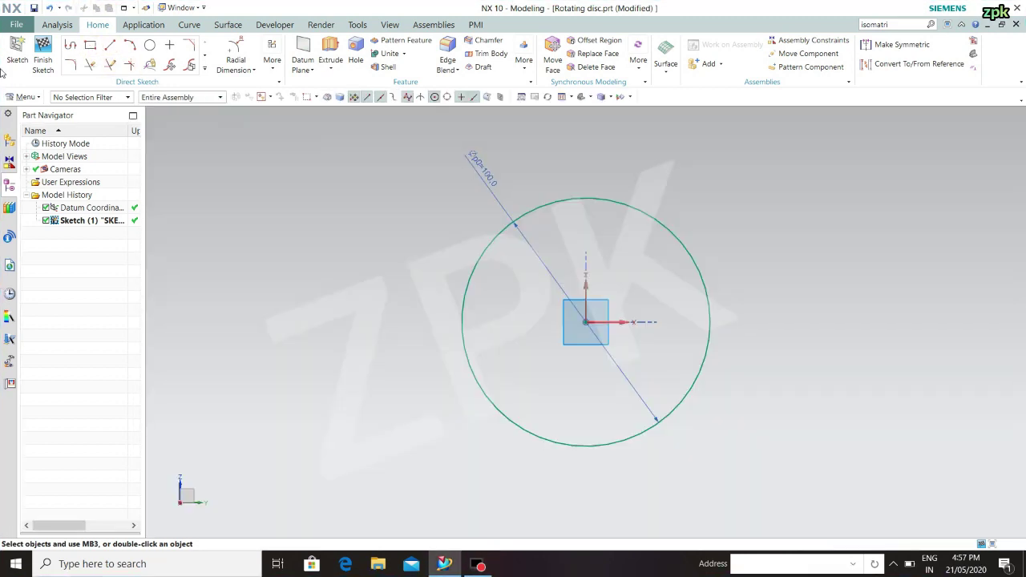
Finish the sketch and extrude the circle from 0 to 5 mm to form the disc
click(43, 48)
click(804, 55)
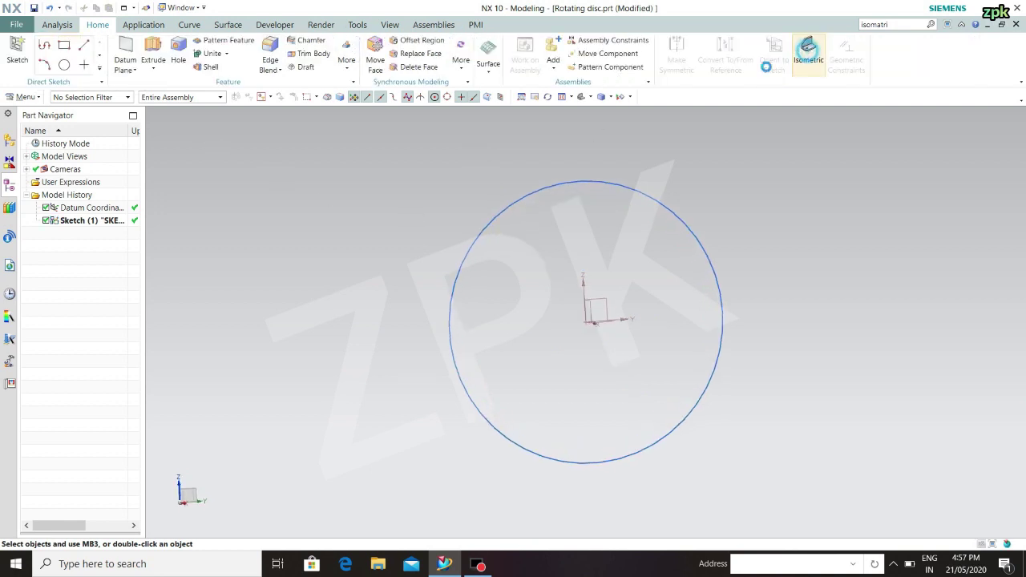
click(151, 48)
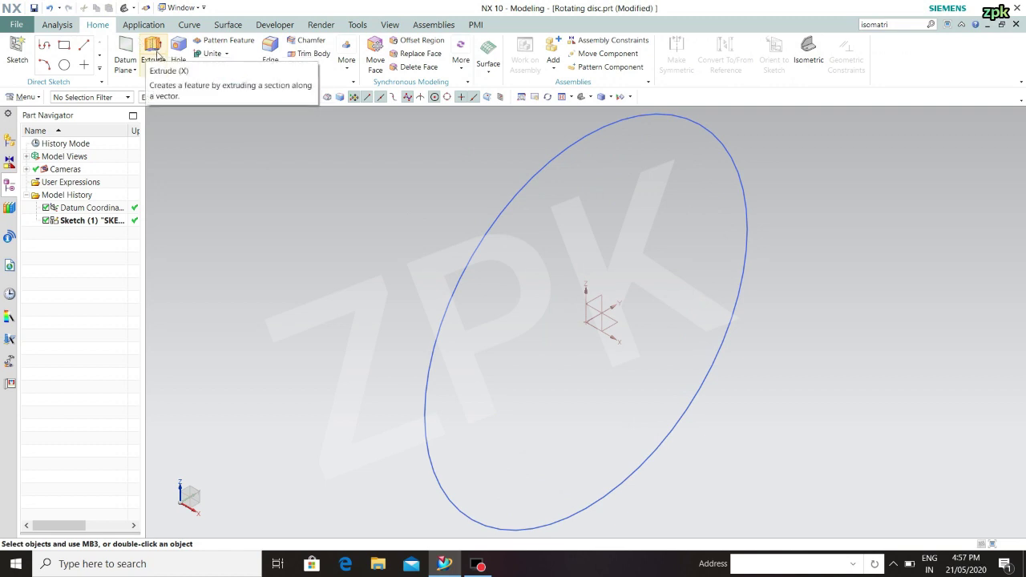
click(154, 49)
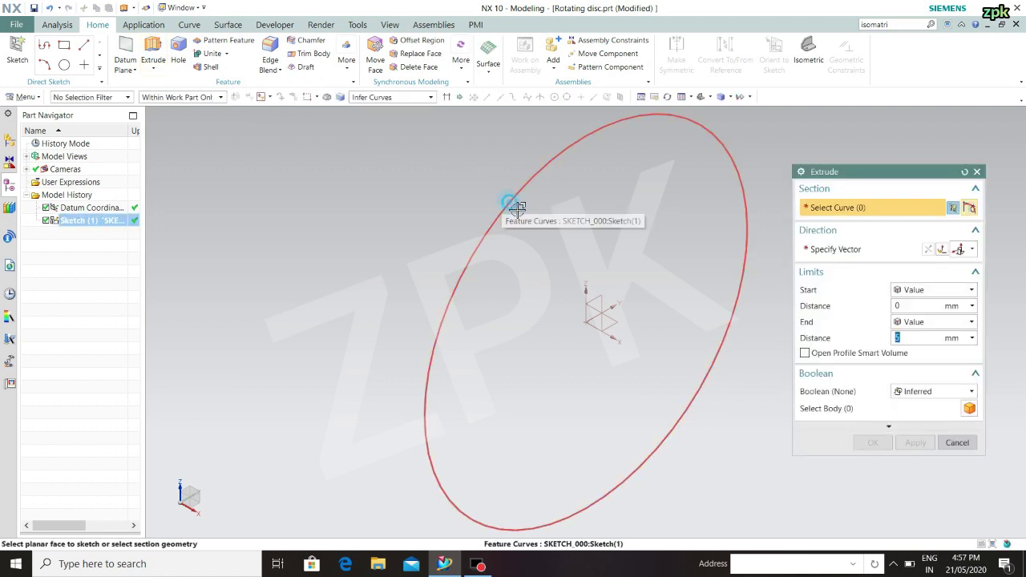
click(515, 206)
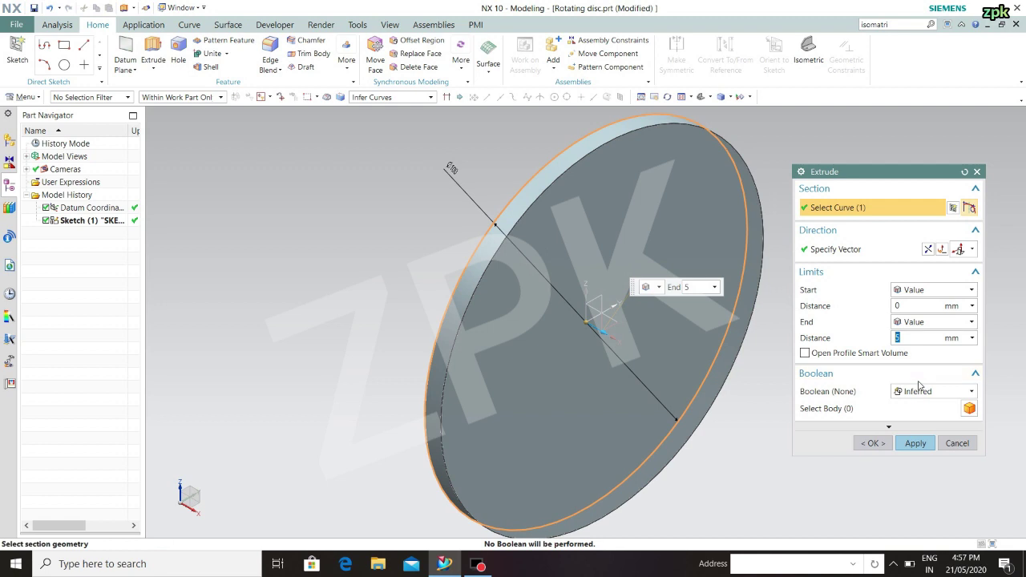
click(915, 443)
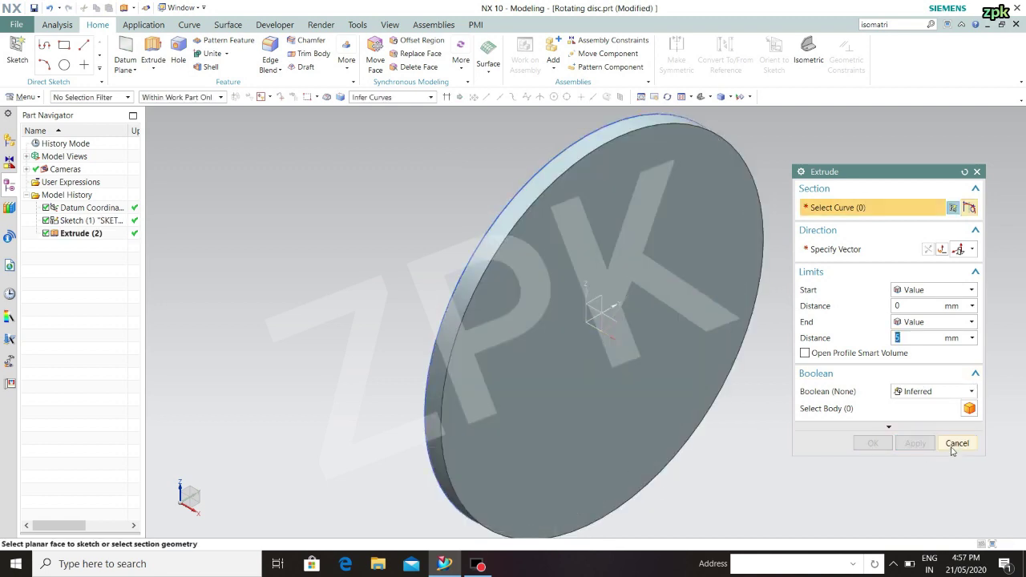
click(956, 444)
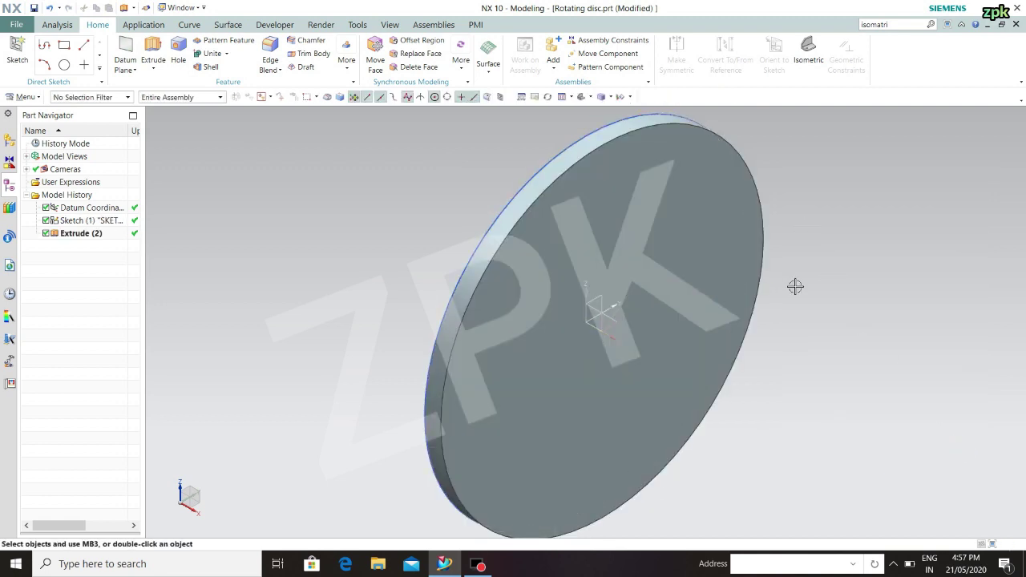
click(804, 236)
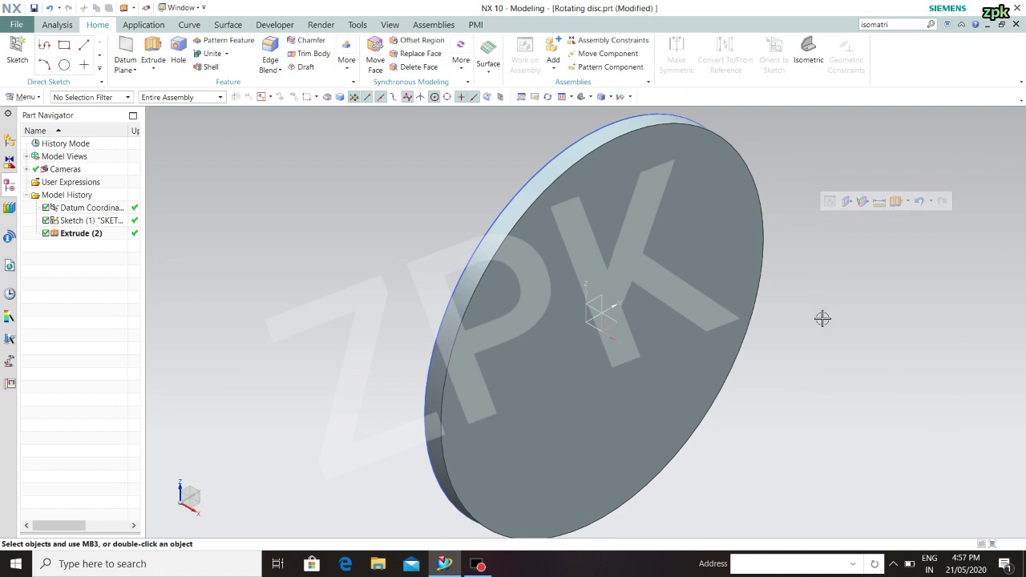
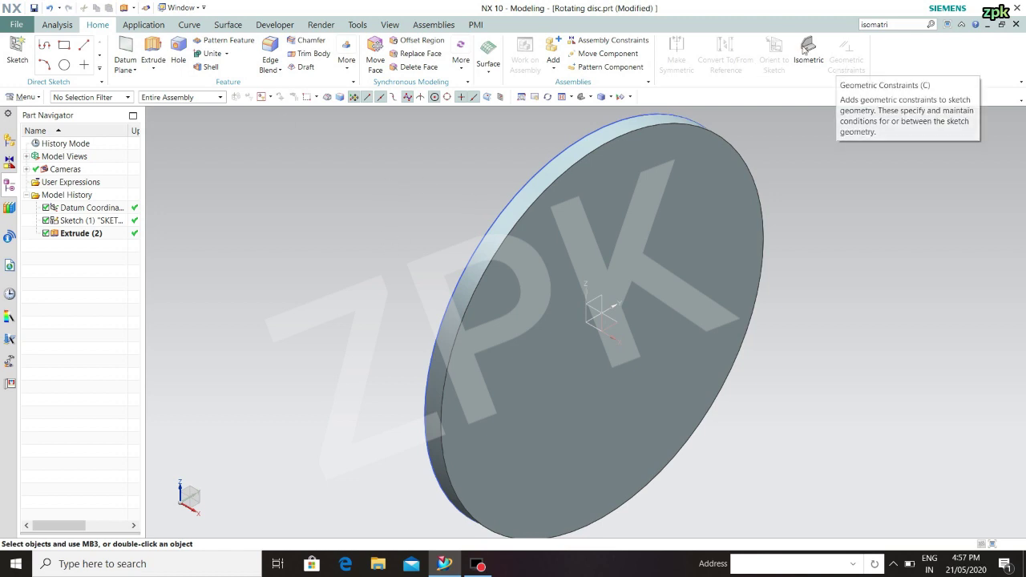
Create a new sketch on the disc's back face, the one lying on the first sketch's plane
middle_drag(453, 329, 512, 360)
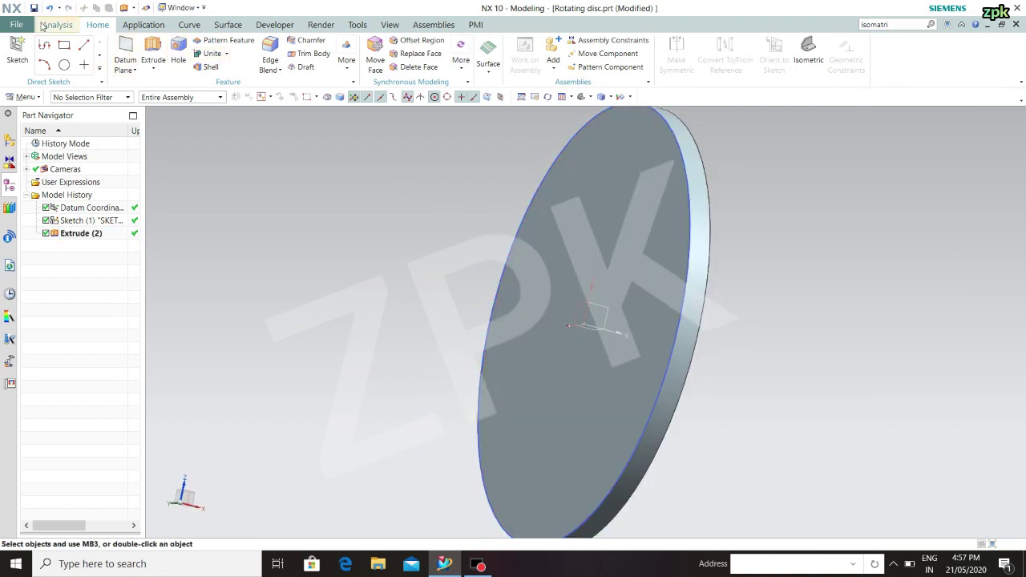
click(17, 49)
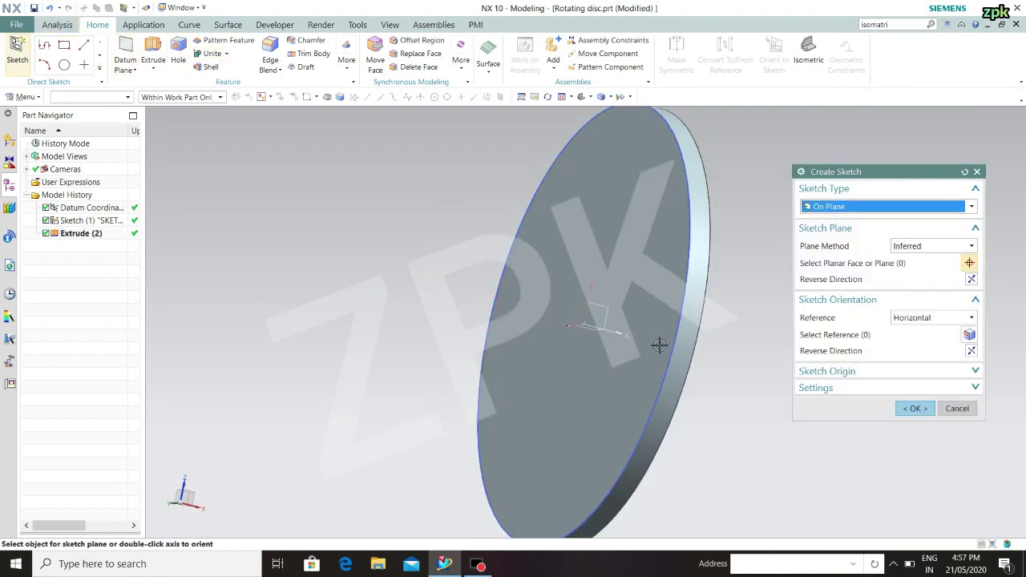
click(571, 353)
middle_drag(716, 285, 644, 306)
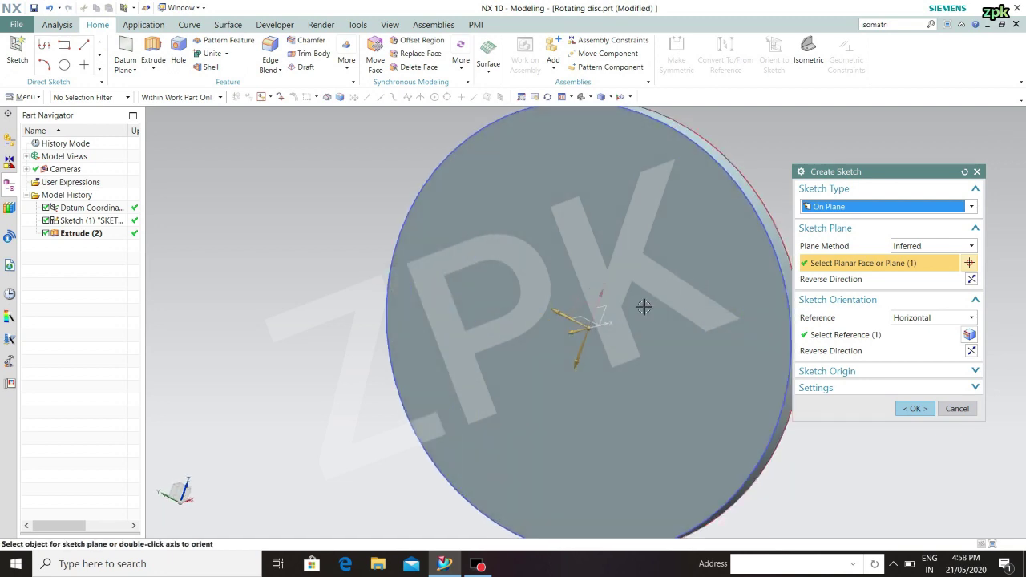
middle_click(575, 372)
click(914, 408)
Sketch a 10 mm diameter circle outside the disc, to its upper left
scroll(814, 207, up, 1)
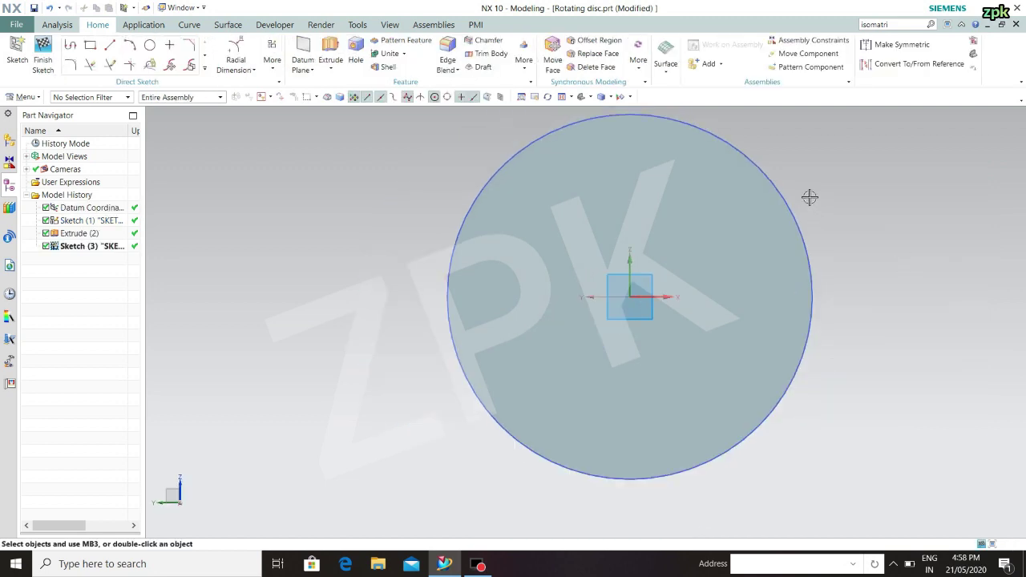
middle_drag(807, 183, 804, 190)
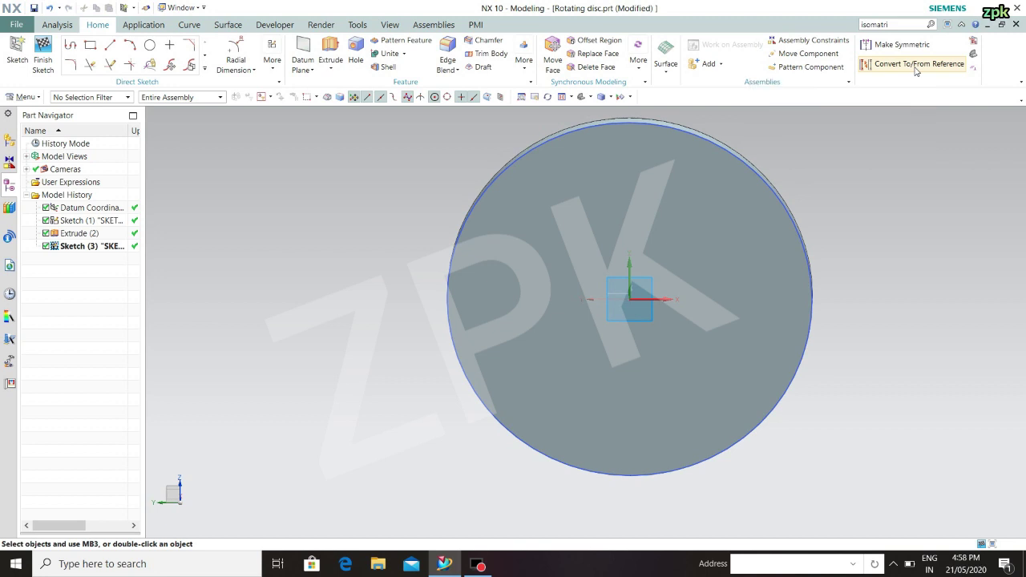
key(F8)
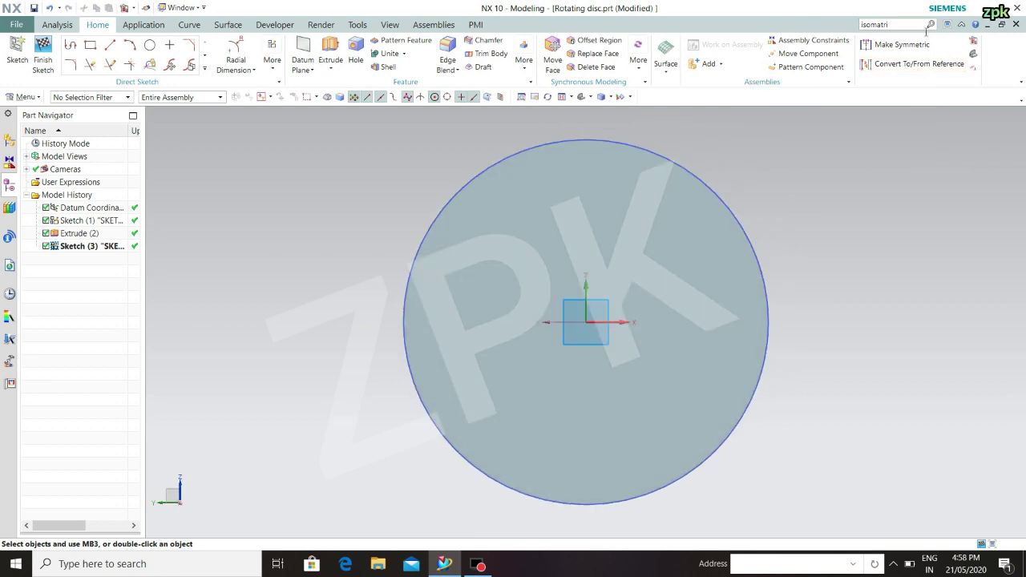
shift+middle_drag(666, 277, 664, 303)
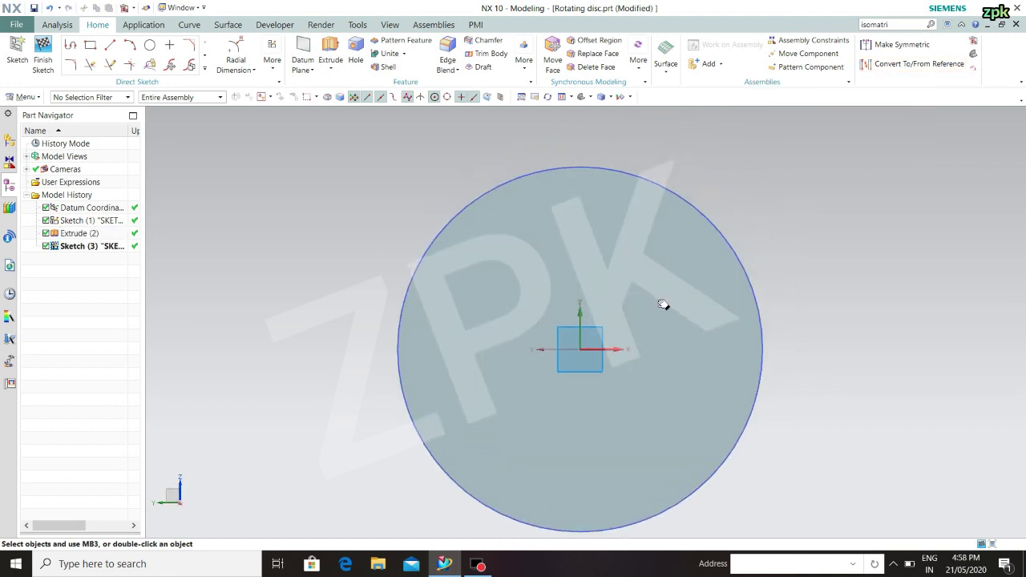
click(150, 45)
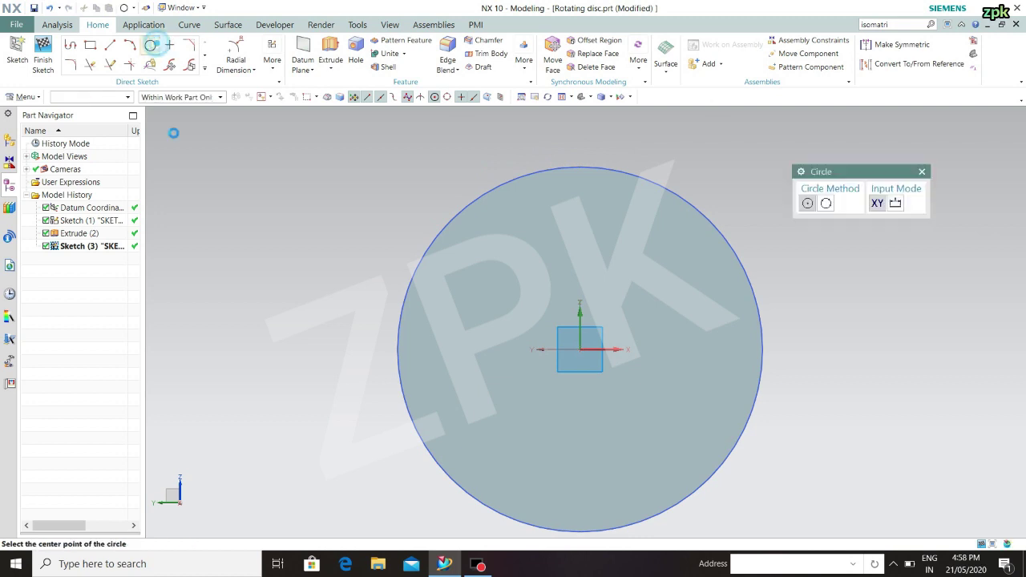
click(240, 214)
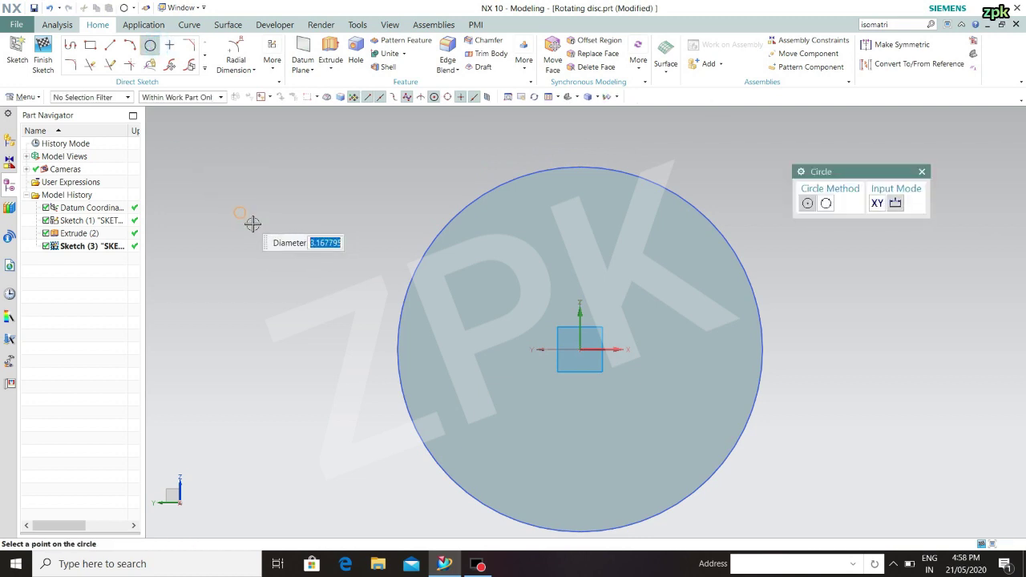
click(274, 64)
click(315, 205)
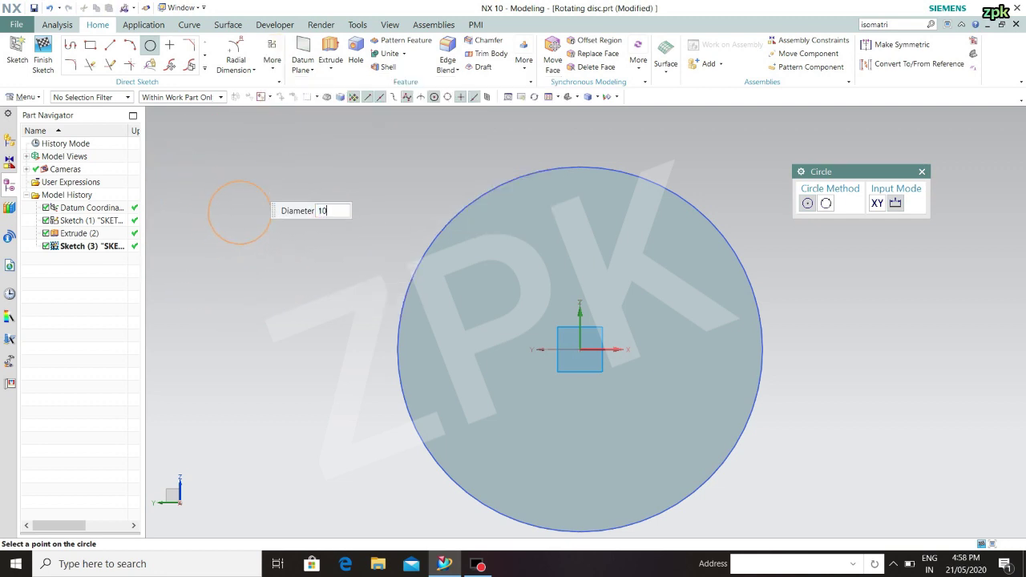
key(Return)
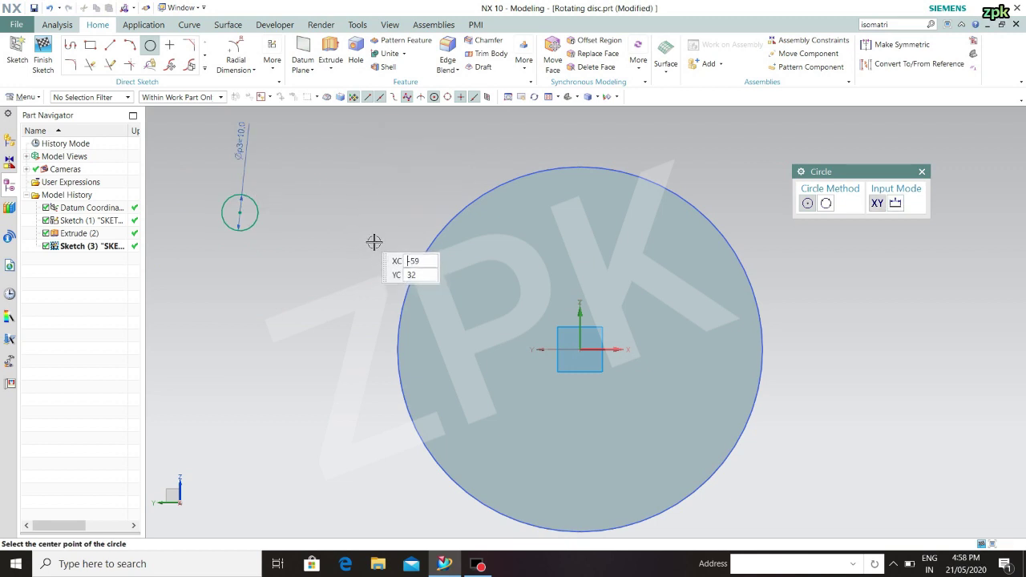
key(Escape)
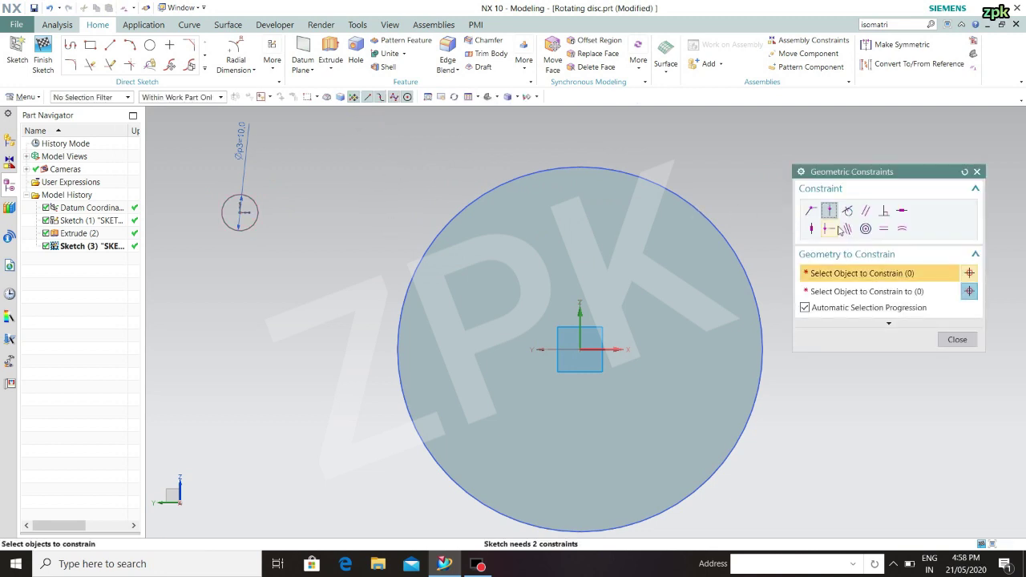
Make the small circle concentric with the disc's outer edge
click(866, 229)
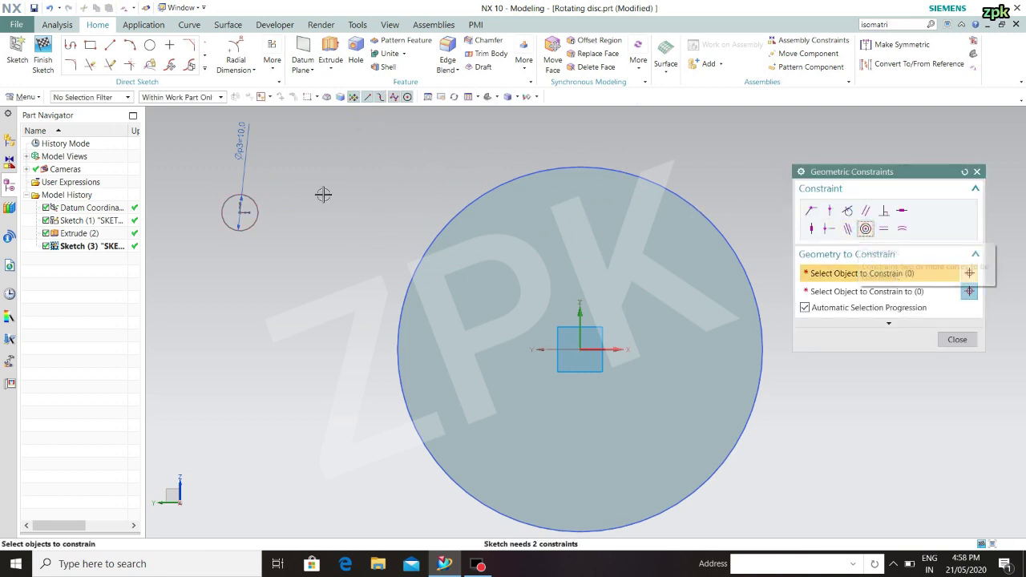
click(861, 235)
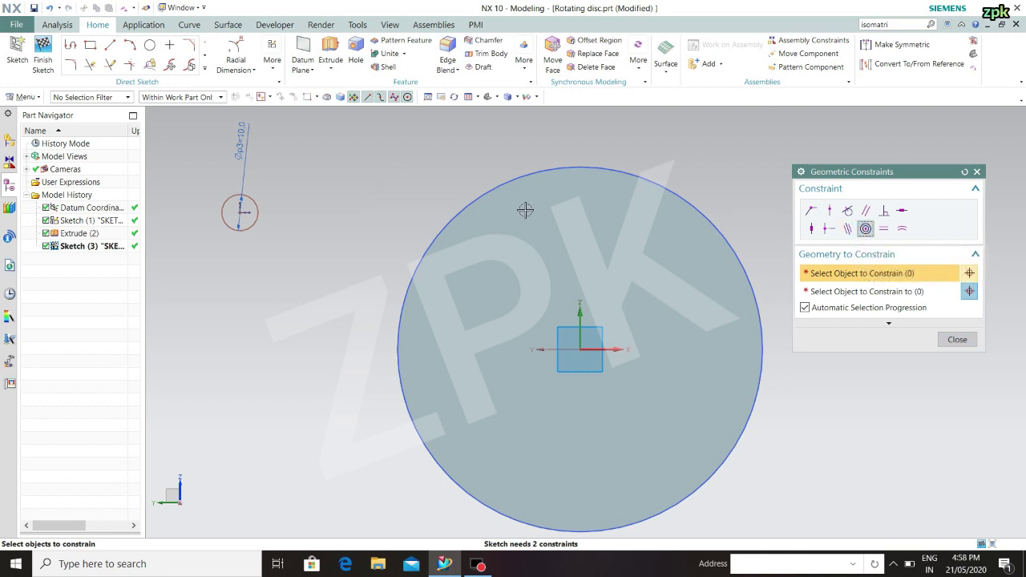
click(255, 197)
click(558, 178)
drag(247, 148, 328, 212)
click(958, 340)
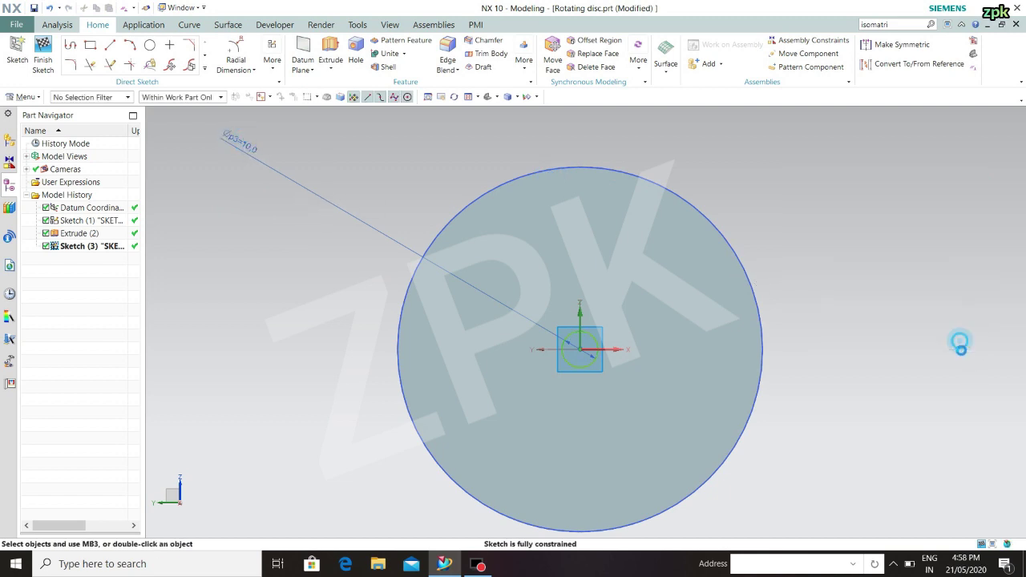
Move the small circle's diameter dimension closer to the circle, finish the sketch and show the part in isometric view
drag(245, 147, 498, 292)
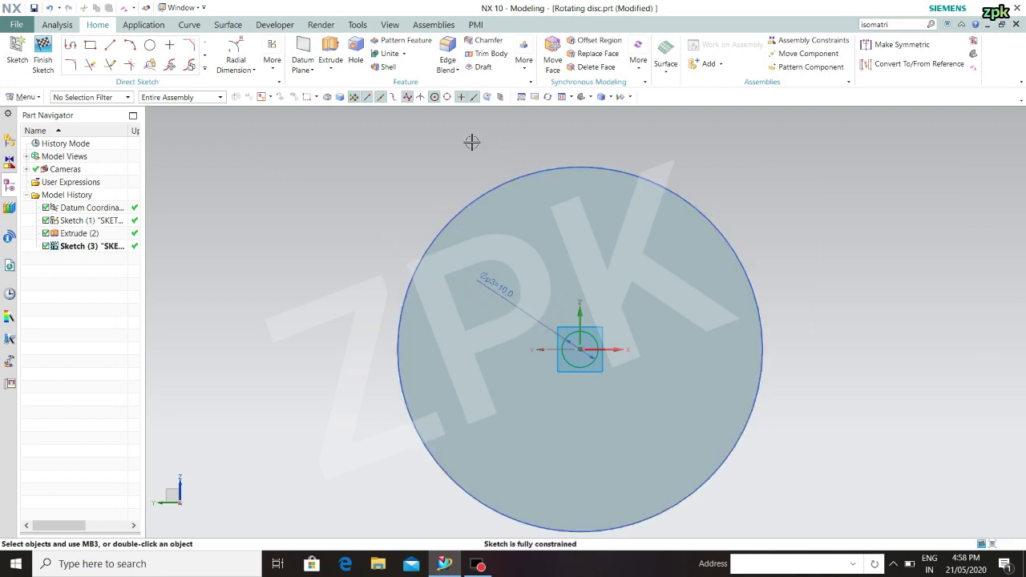
click(43, 50)
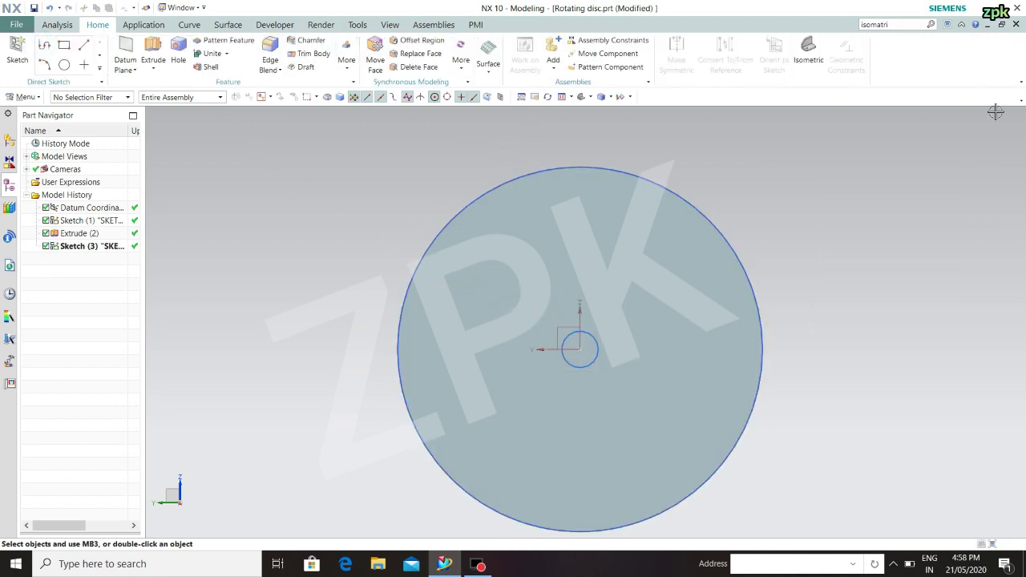
click(824, 54)
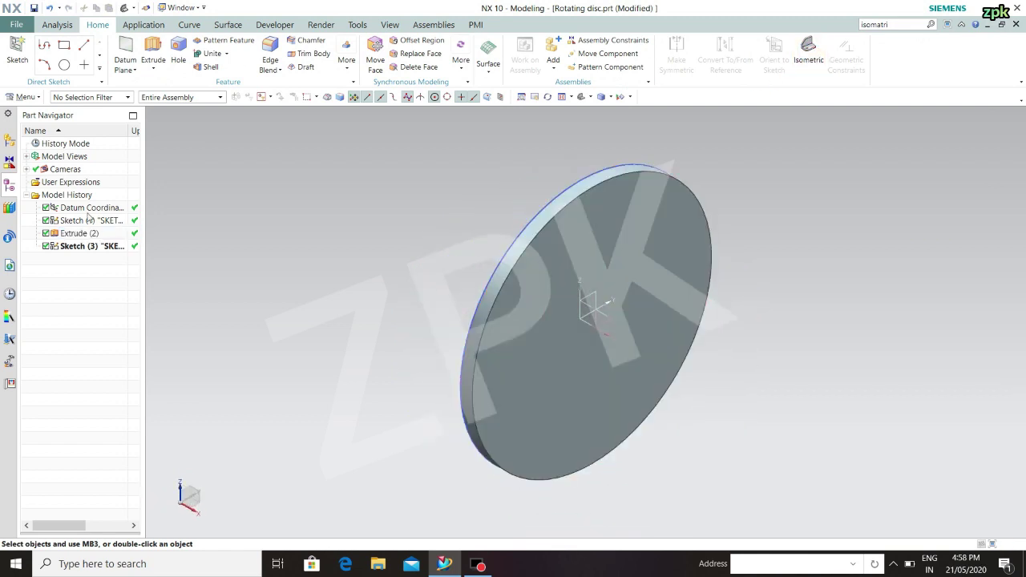
Extrude the 10 mm circle from 0 to 10 mm outward from the disc's back face, keeping the Boolean as Inferred
click(72, 246)
click(153, 56)
middle_drag(549, 453, 589, 435)
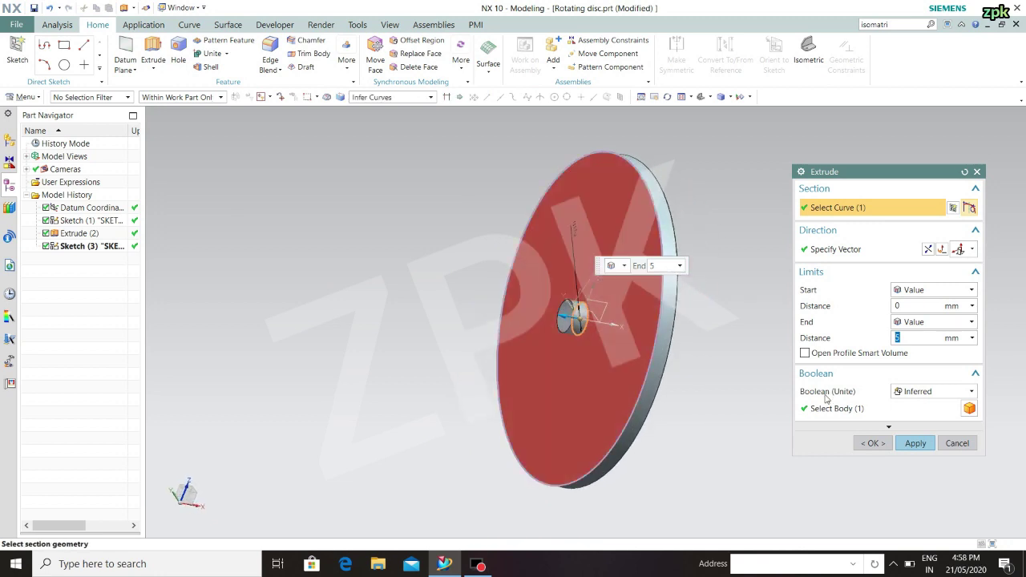
text(10)
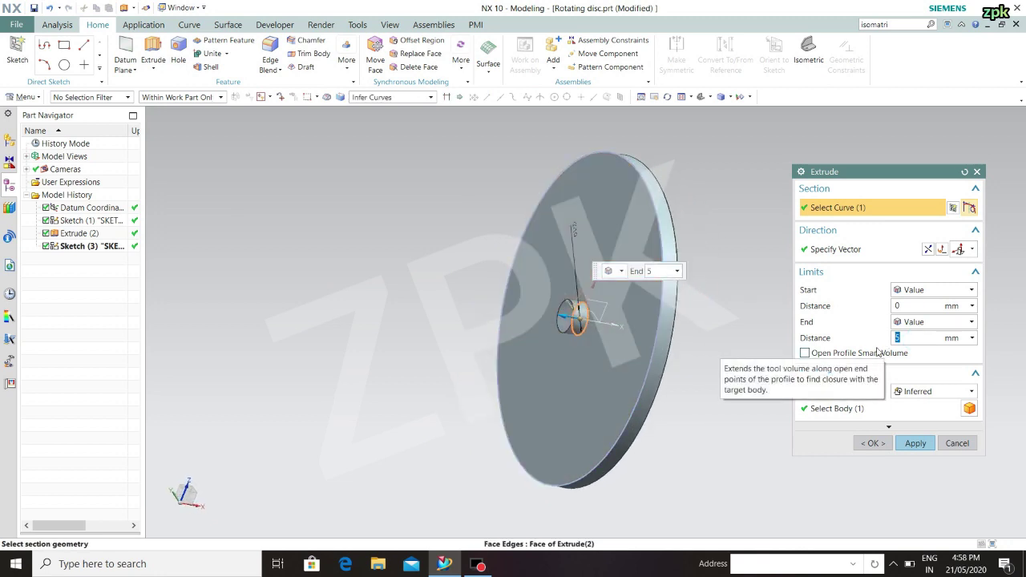
click(915, 443)
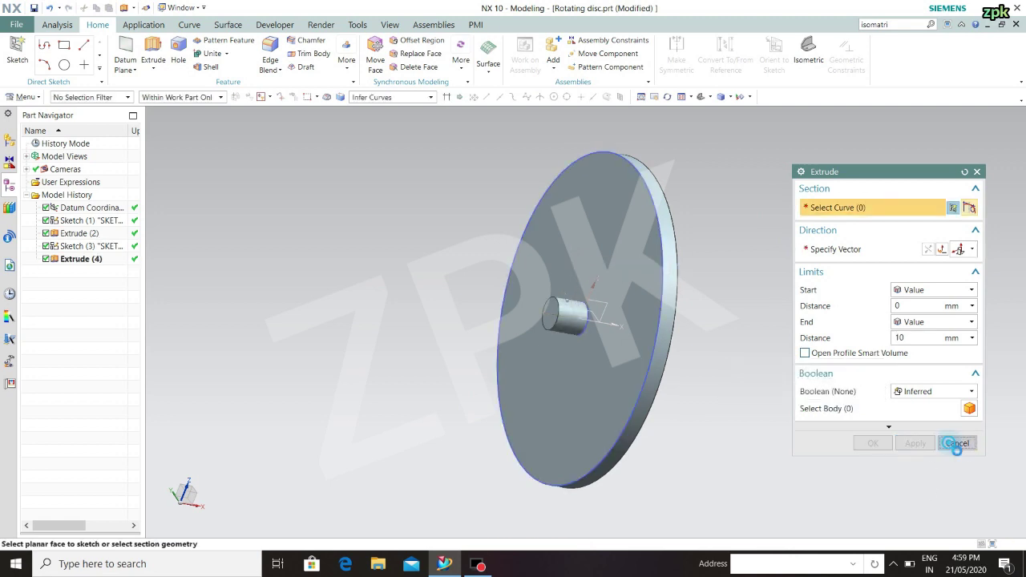
click(957, 442)
Create a new sketch on the disc's flat face opposite the central boss
middle_drag(760, 382, 704, 363)
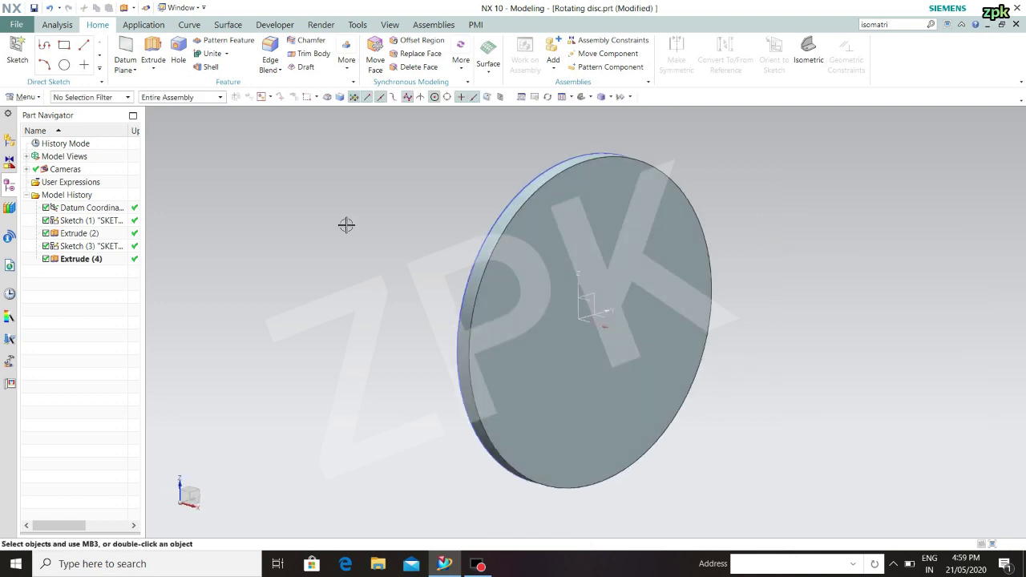
click(24, 63)
click(512, 360)
click(914, 408)
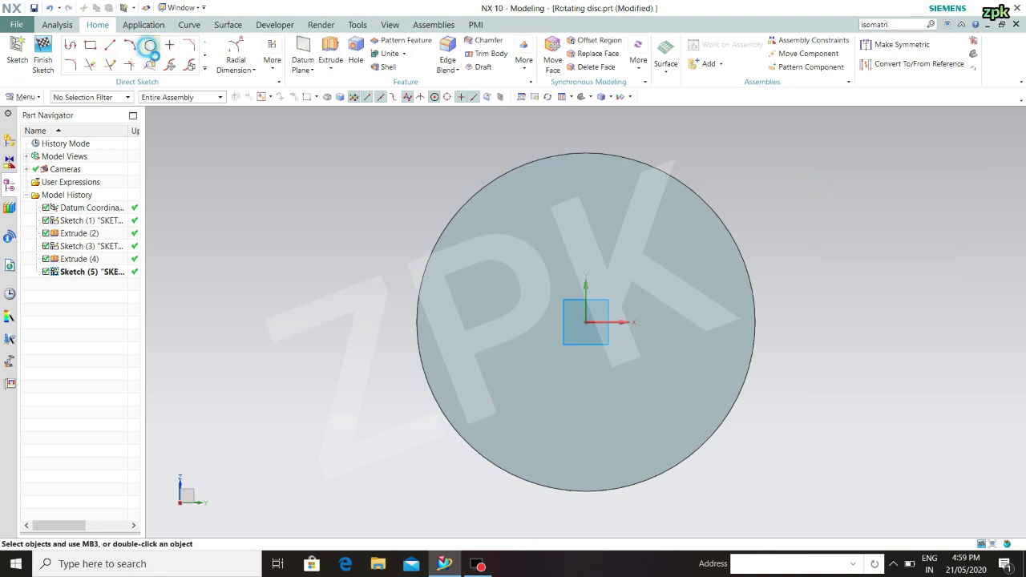
Sketch a circle about 45.5 mm in diameter outside the disc, to its upper left
click(150, 46)
click(237, 231)
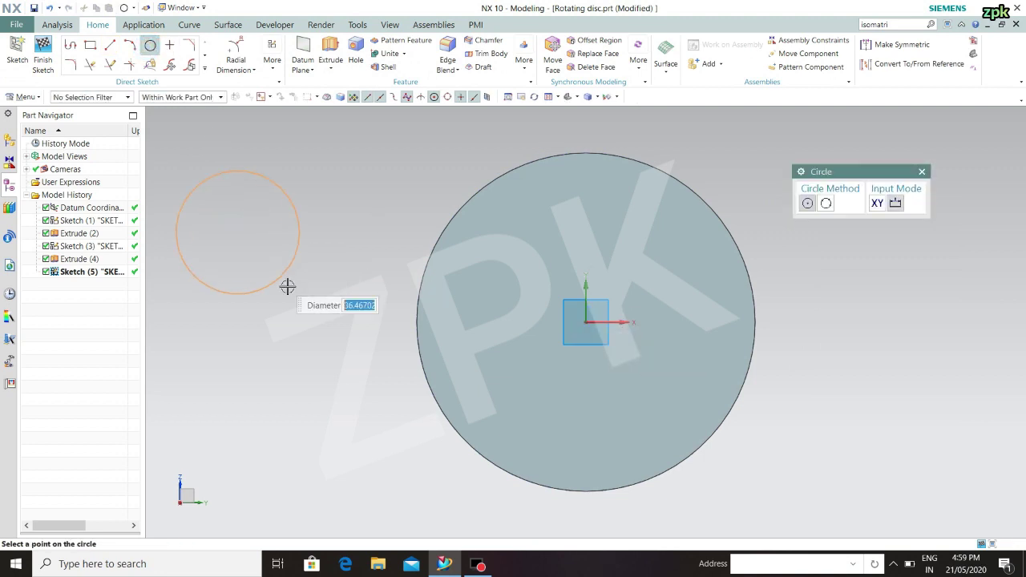
click(273, 60)
click(304, 204)
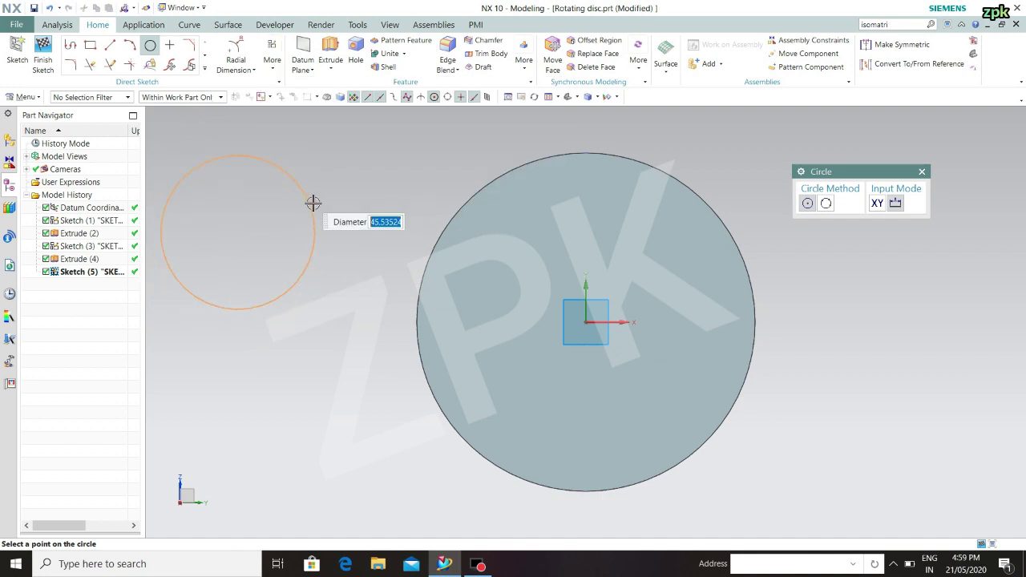
click(312, 204)
Add a diameter dimension to the new circle and set it to 70 mm
click(237, 66)
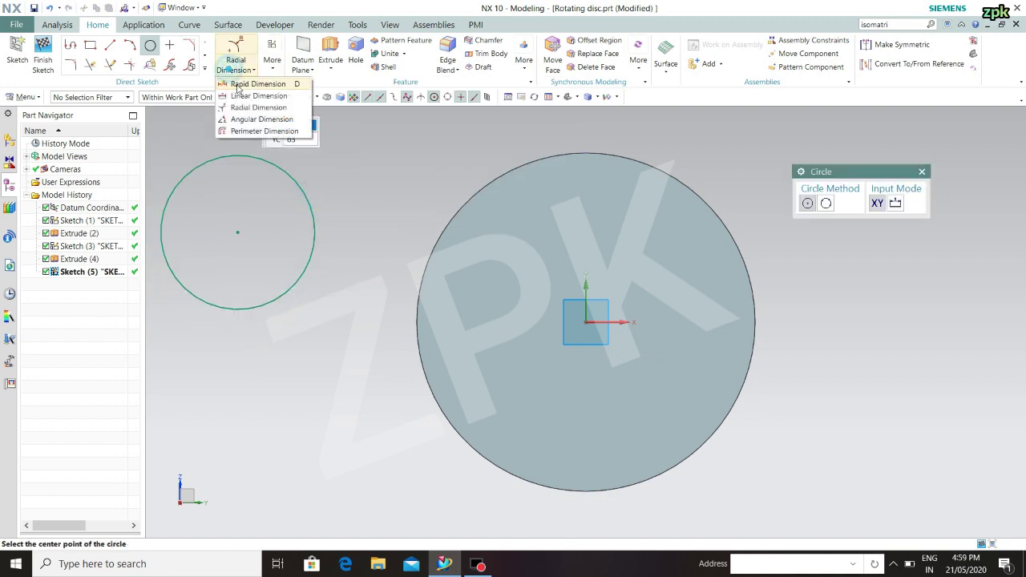
click(257, 107)
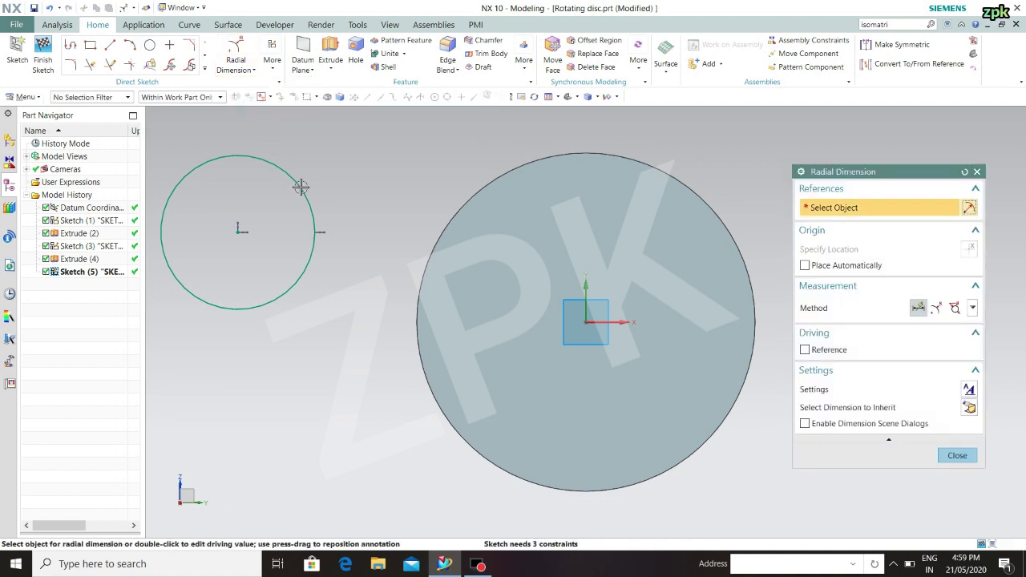
click(297, 178)
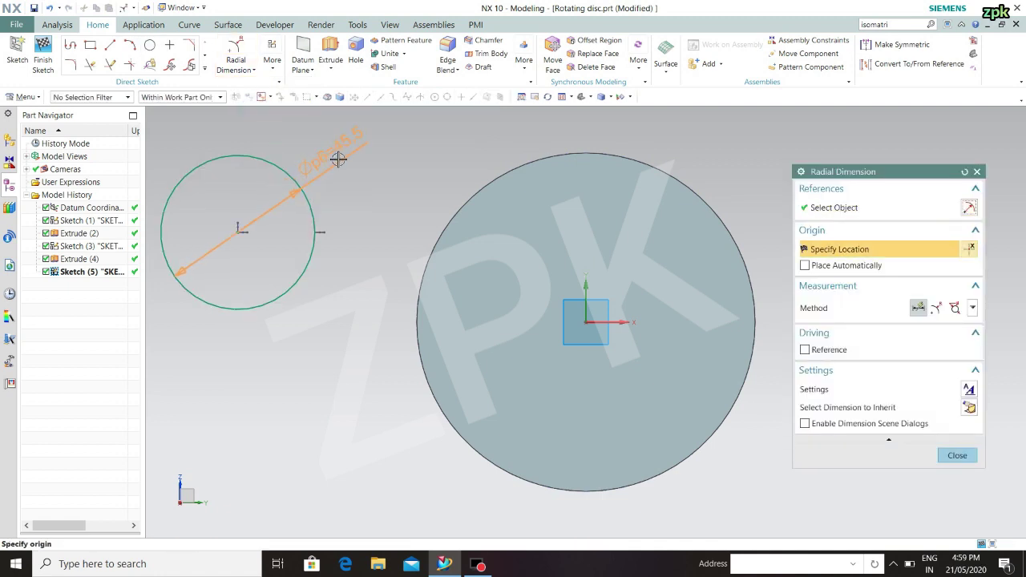
click(338, 159)
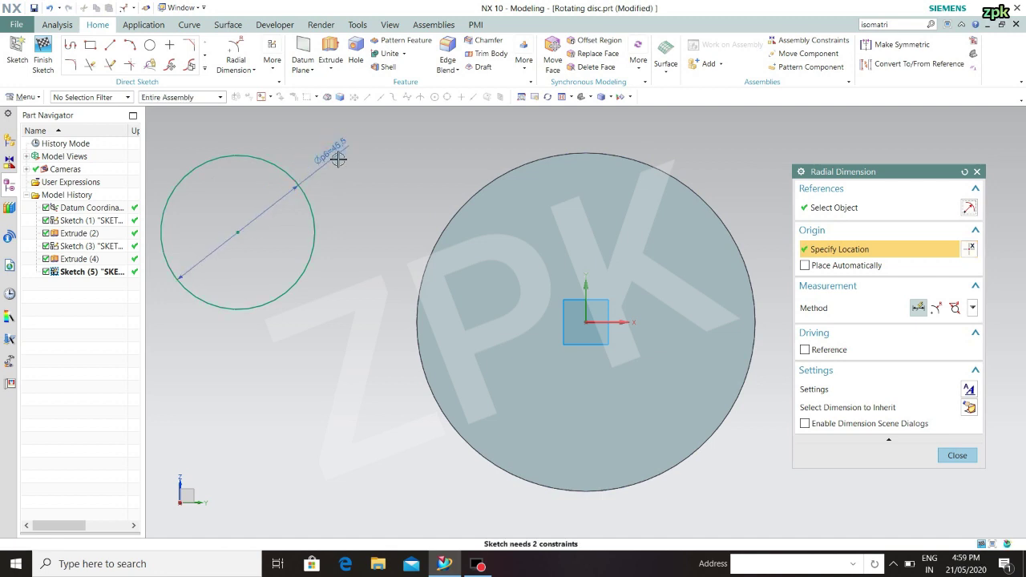
text(7)
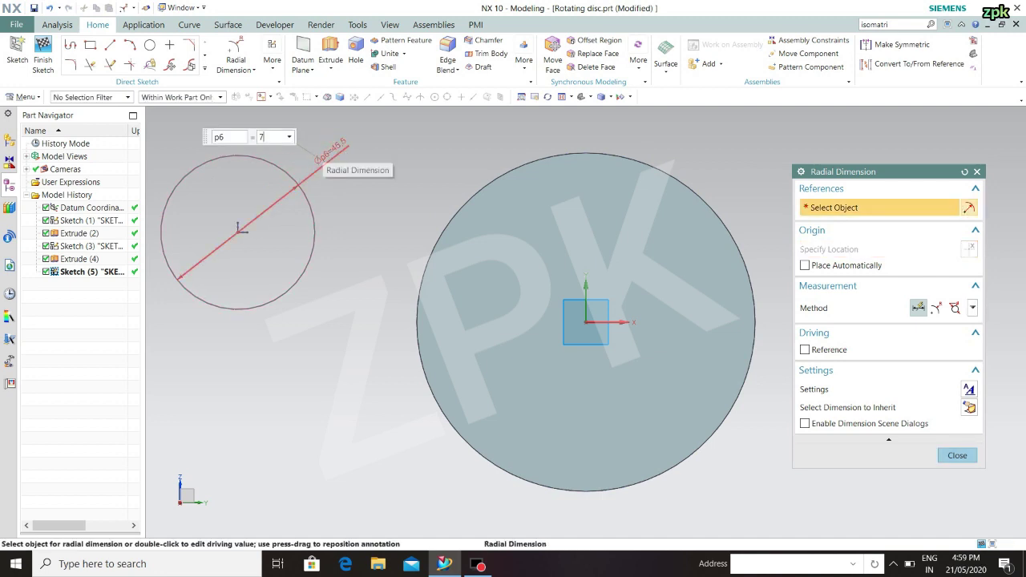
text(0)
key(Return)
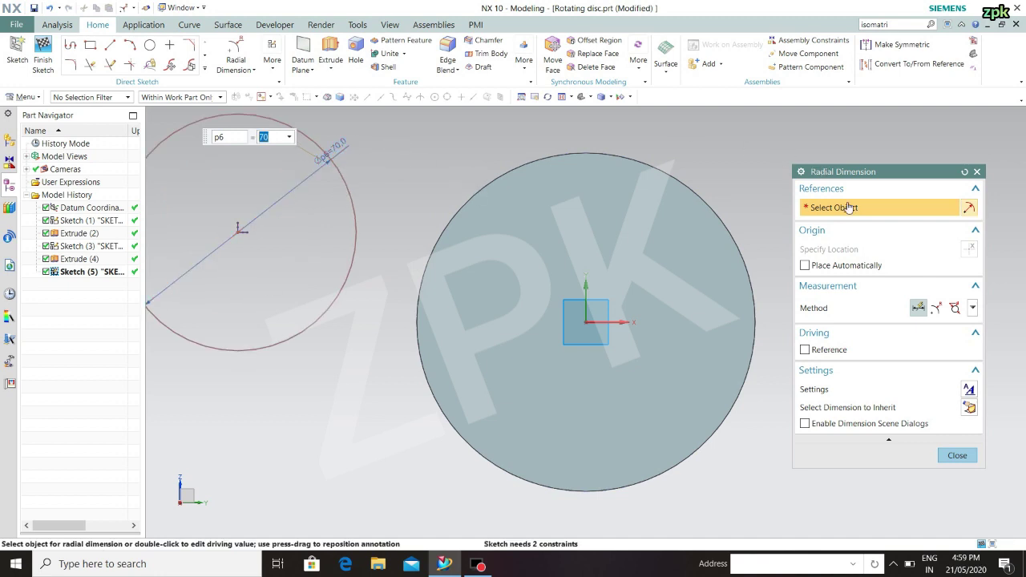
click(956, 456)
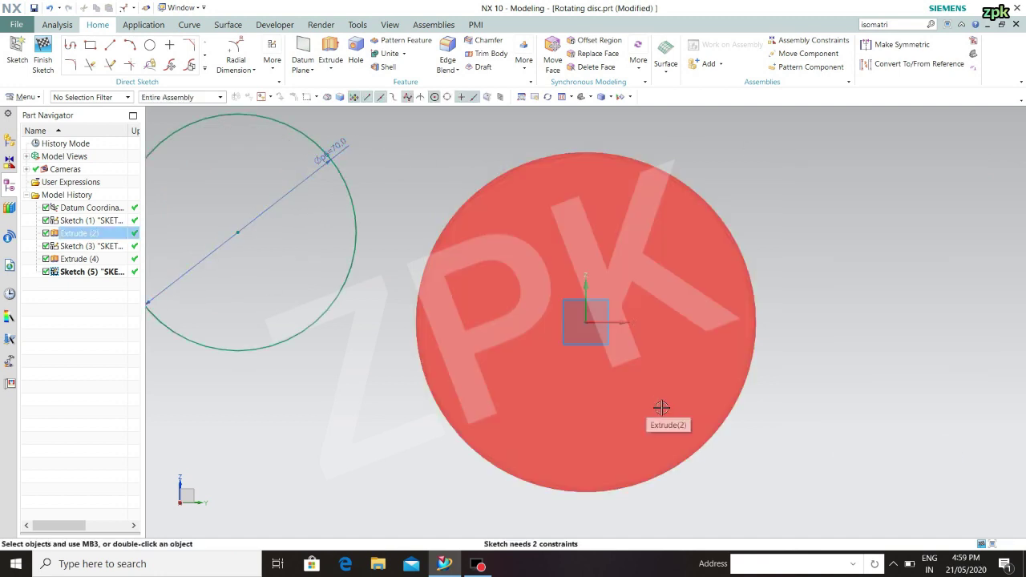
Make the 70 mm circle concentric with the disc's outer edge and convert it to a reference circle
key(c)
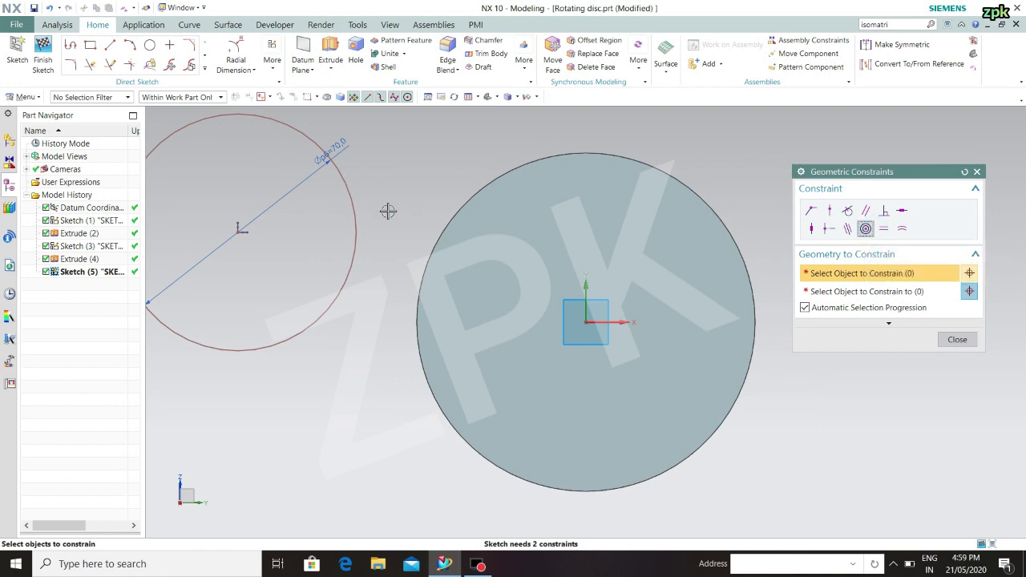
click(355, 229)
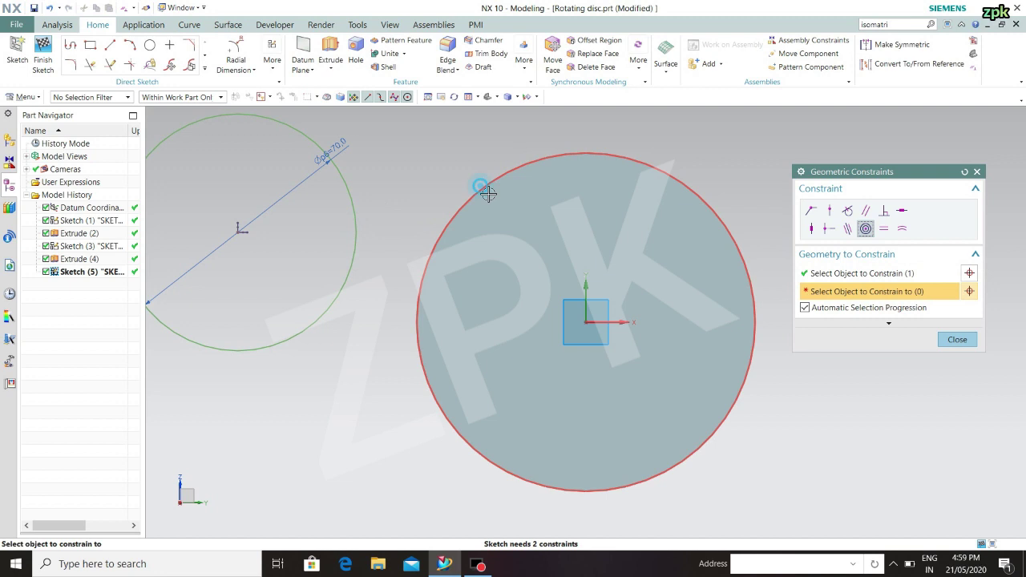
click(480, 187)
click(942, 343)
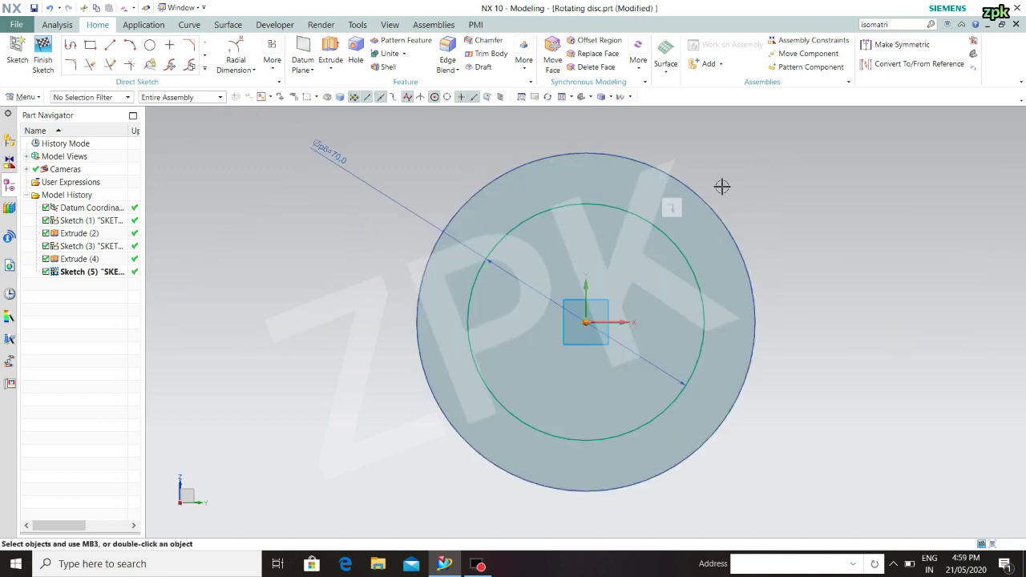
click(673, 241)
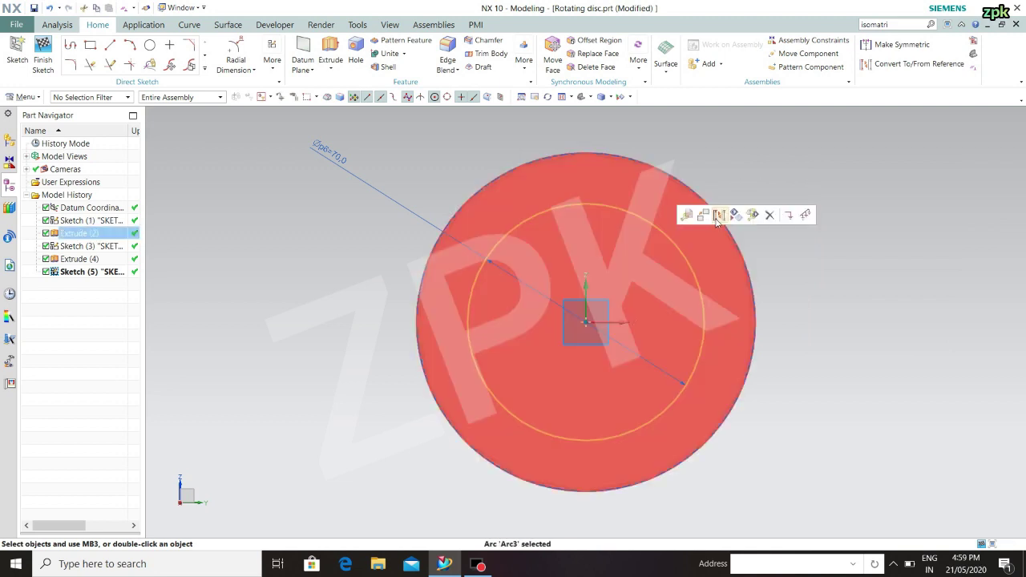
click(718, 215)
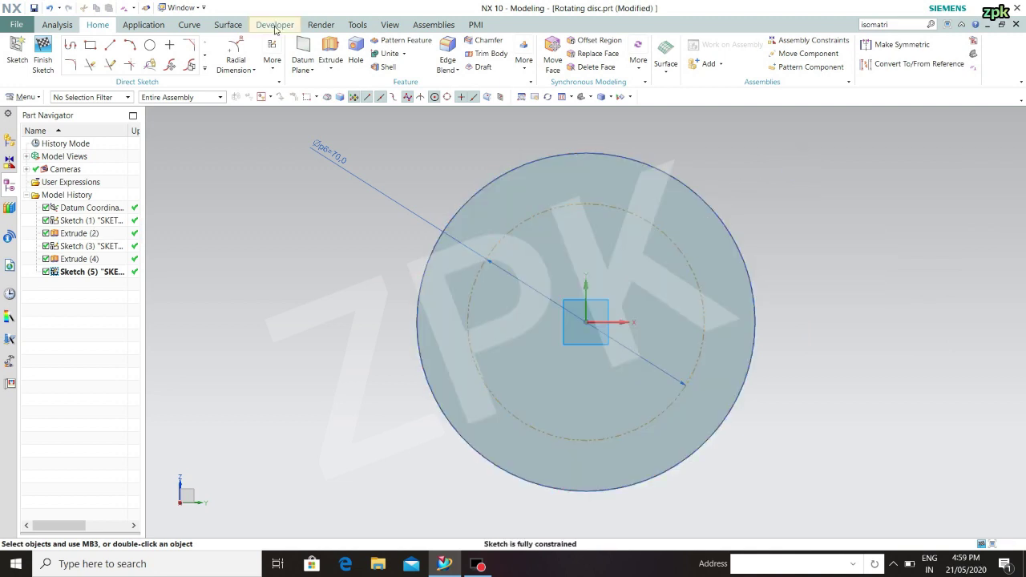
Sketch a 15 mm diameter circle outside the disc, to its right
click(150, 47)
click(837, 280)
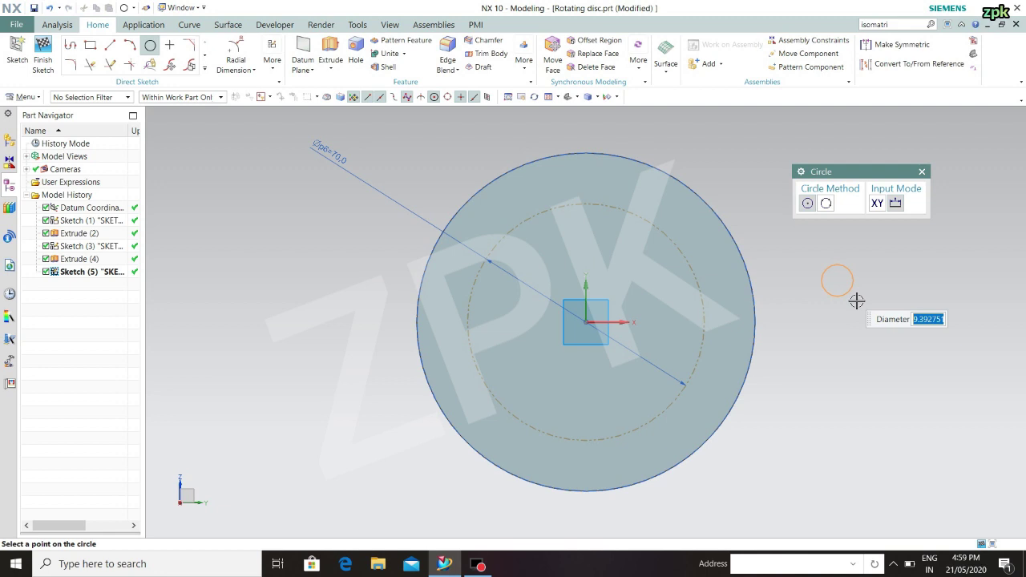
text(1)
key(Return)
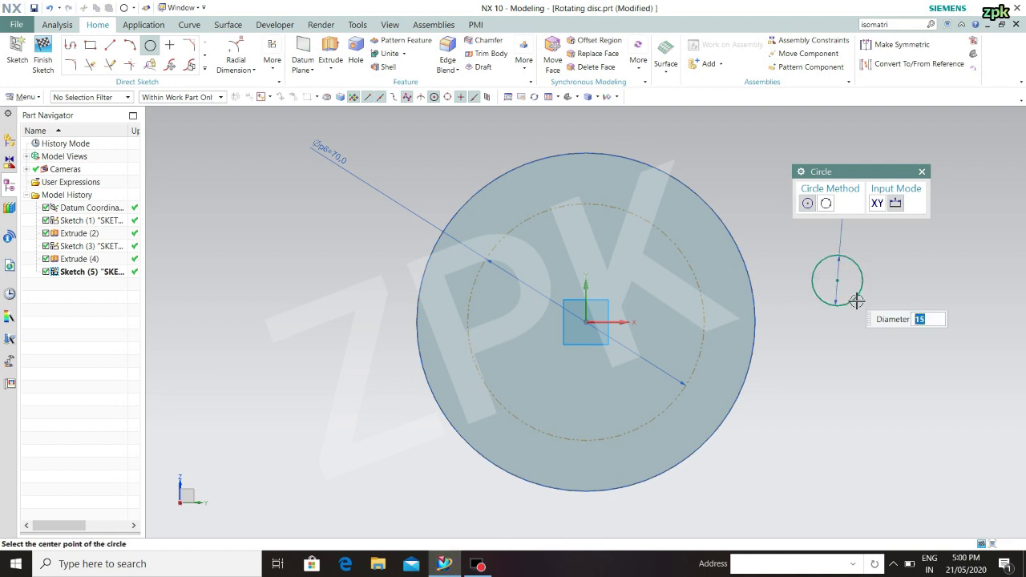
click(922, 173)
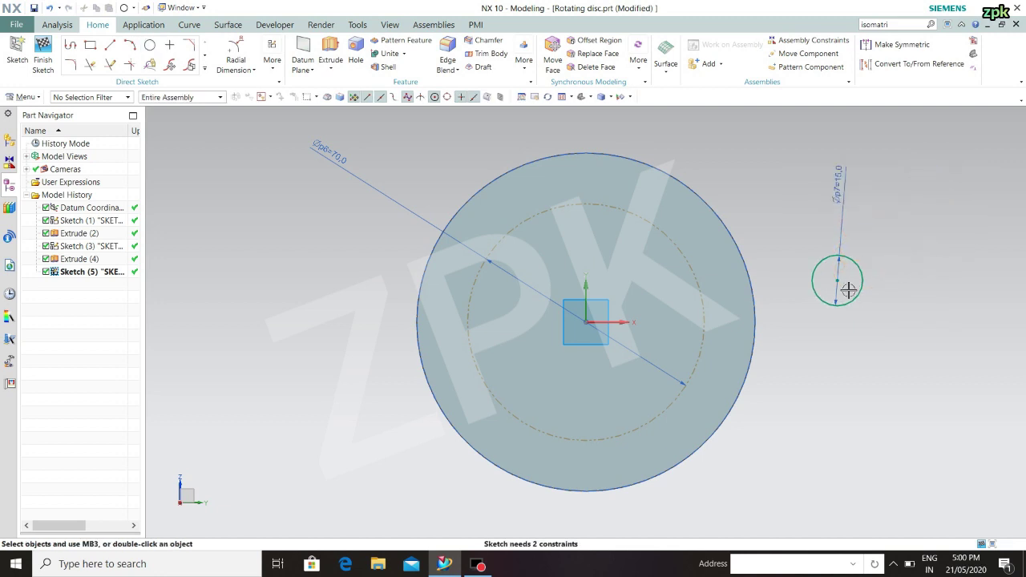
Constrain the 15 mm circle's center to lie on the 70 mm reference circle using Point on Curve
key(c)
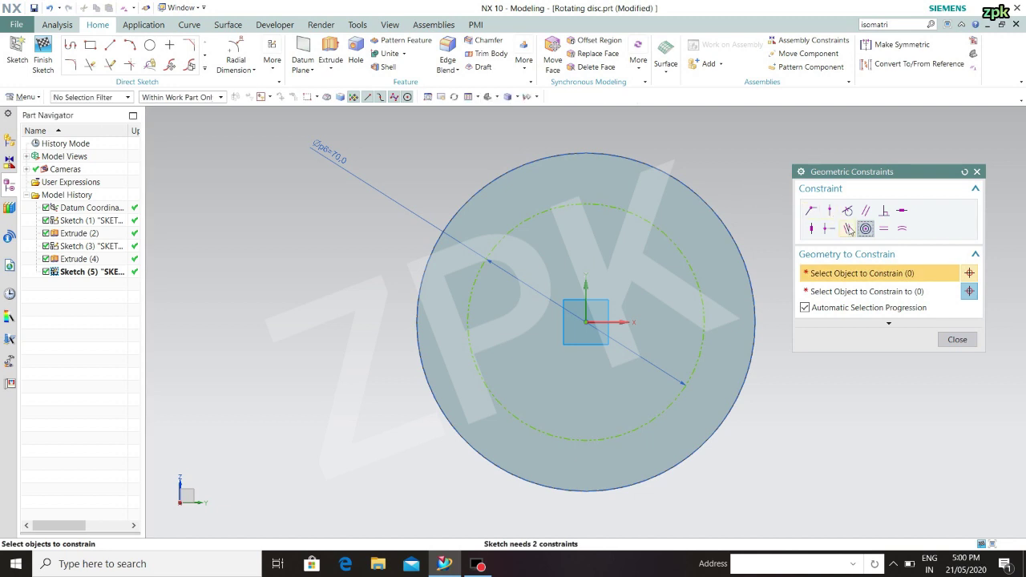
click(831, 211)
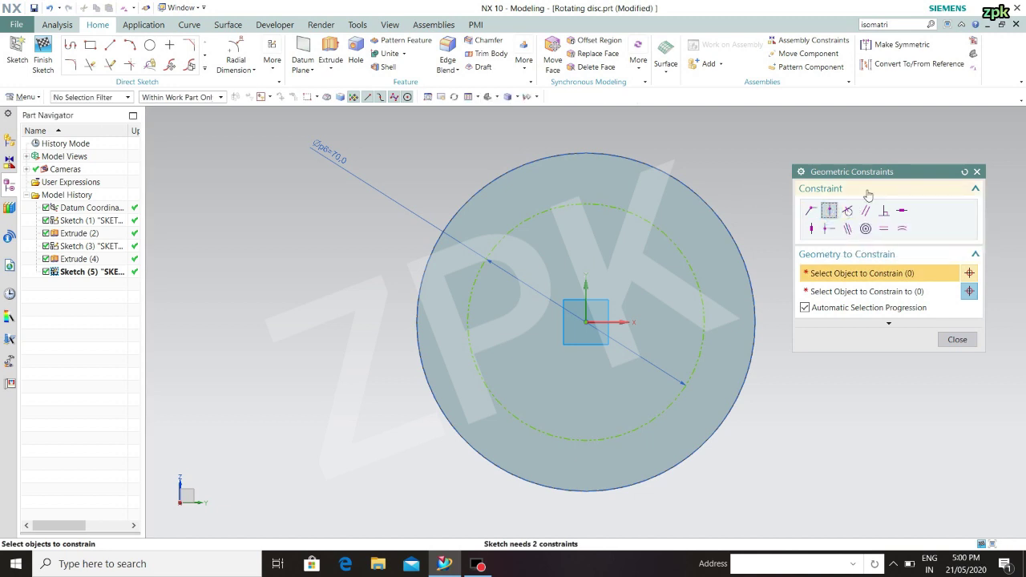
drag(874, 180, 938, 104)
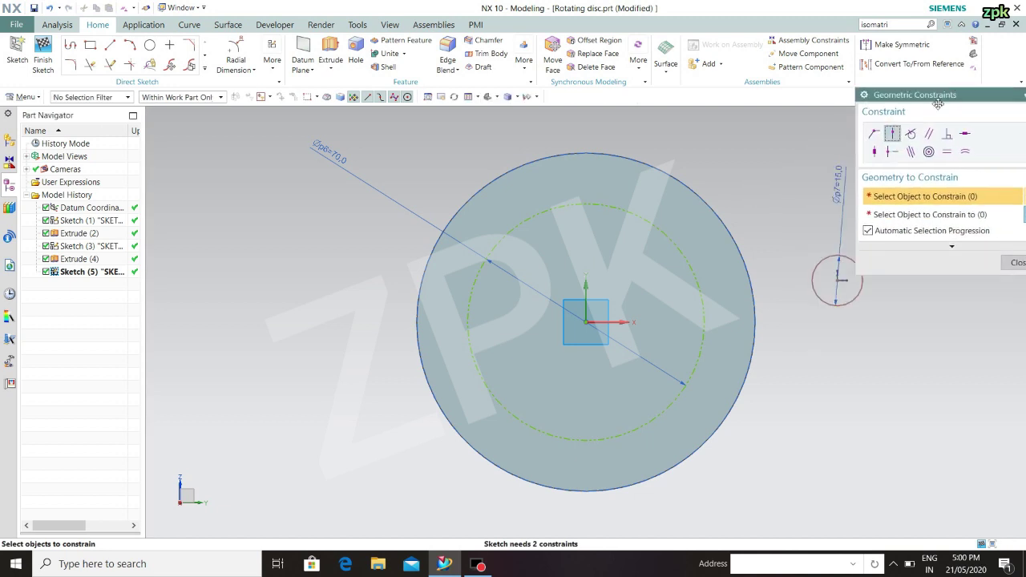
click(839, 280)
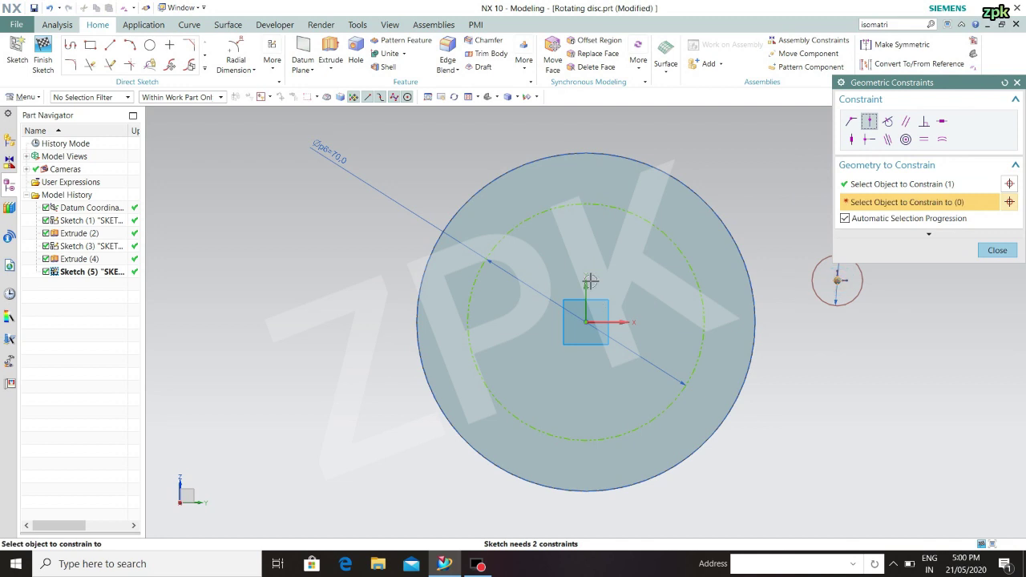
click(615, 218)
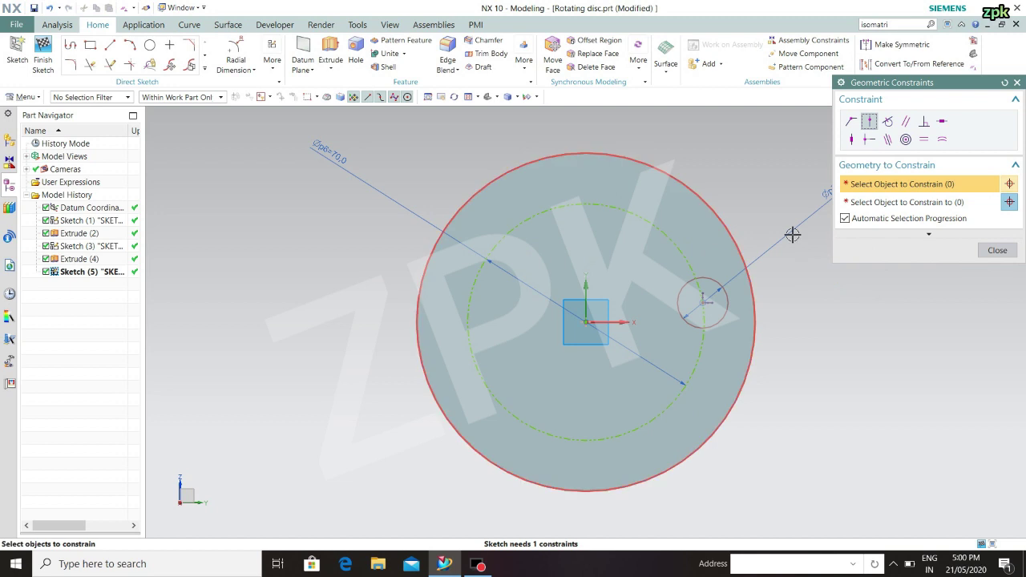
click(997, 250)
Constrain the 15 mm circle's center onto the sketch's vertical axis and finish the sketch
click(869, 122)
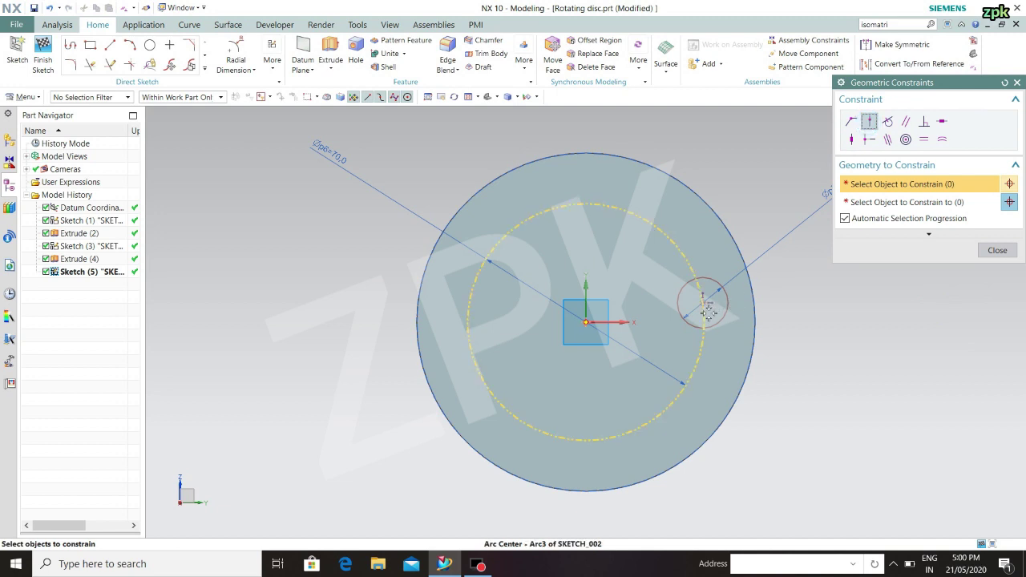
click(711, 306)
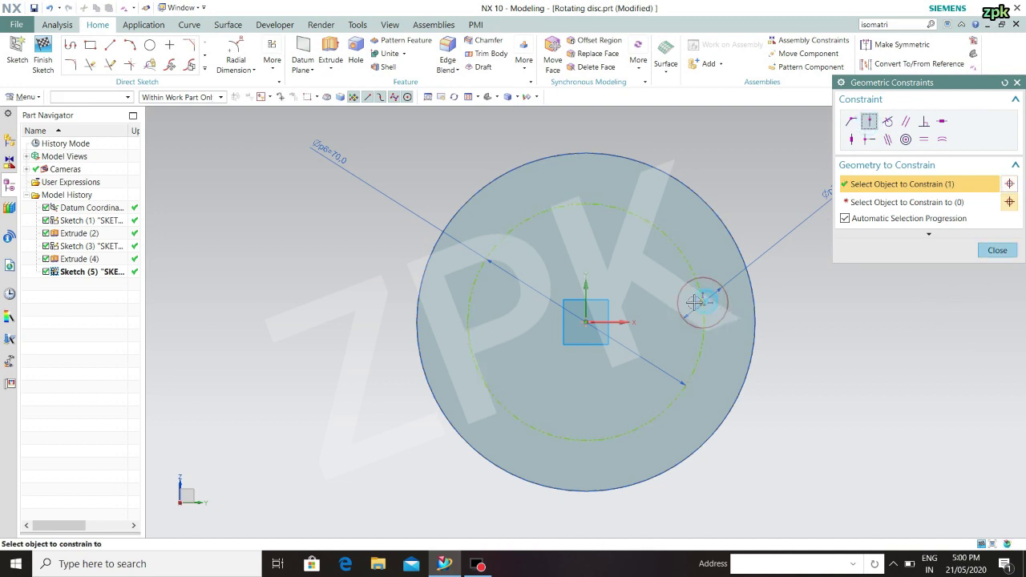
click(593, 293)
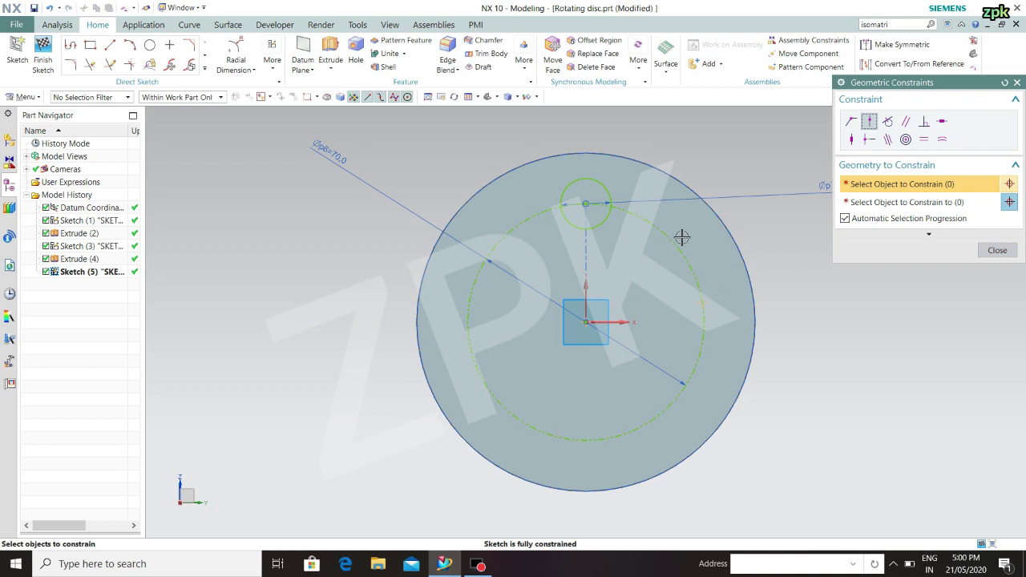
click(997, 250)
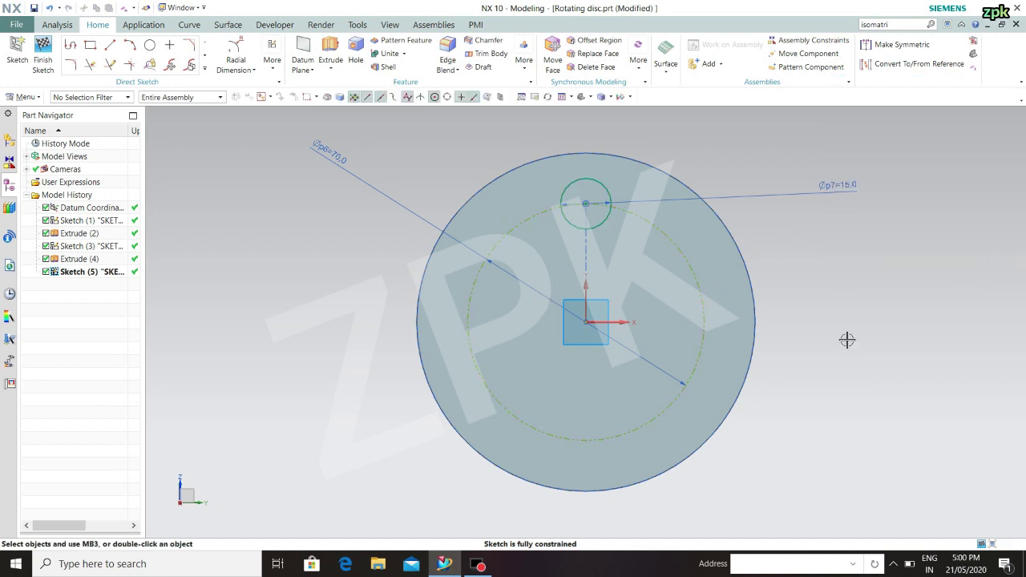
click(42, 56)
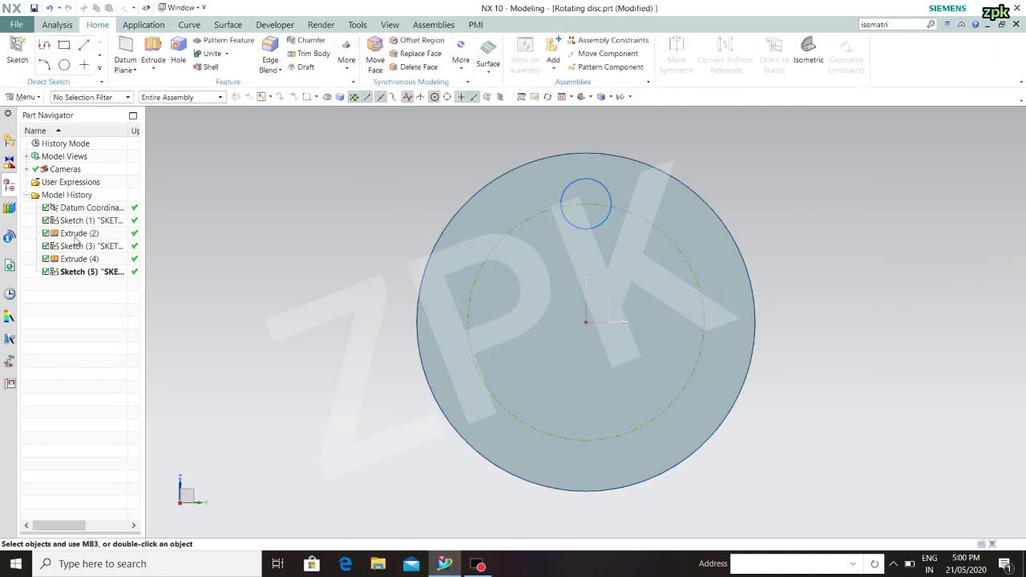
Extrude the 15 mm circle 18 mm outward from the disc face as a pin, with the Boolean inferred as a unite
click(808, 59)
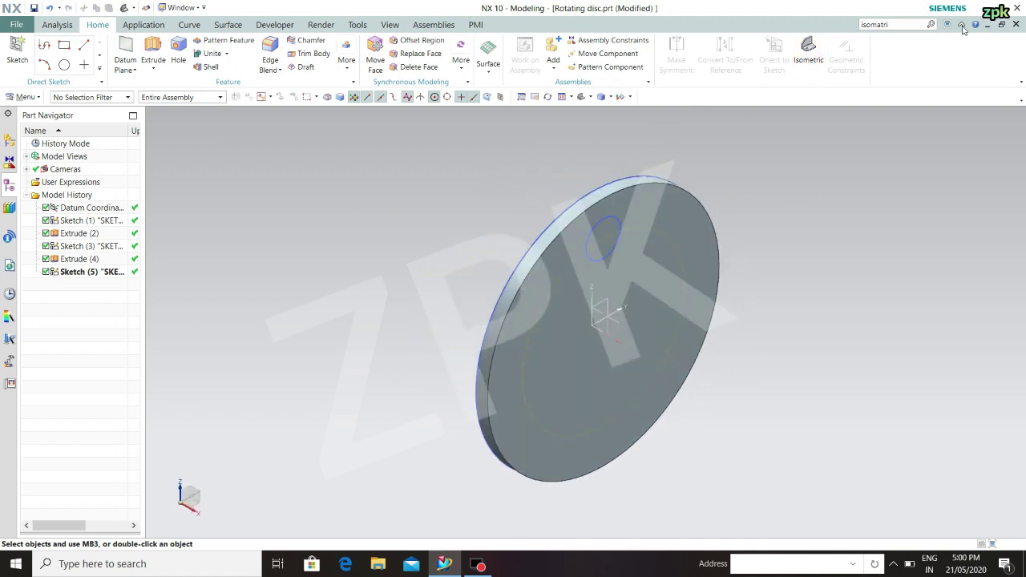
click(109, 273)
click(152, 52)
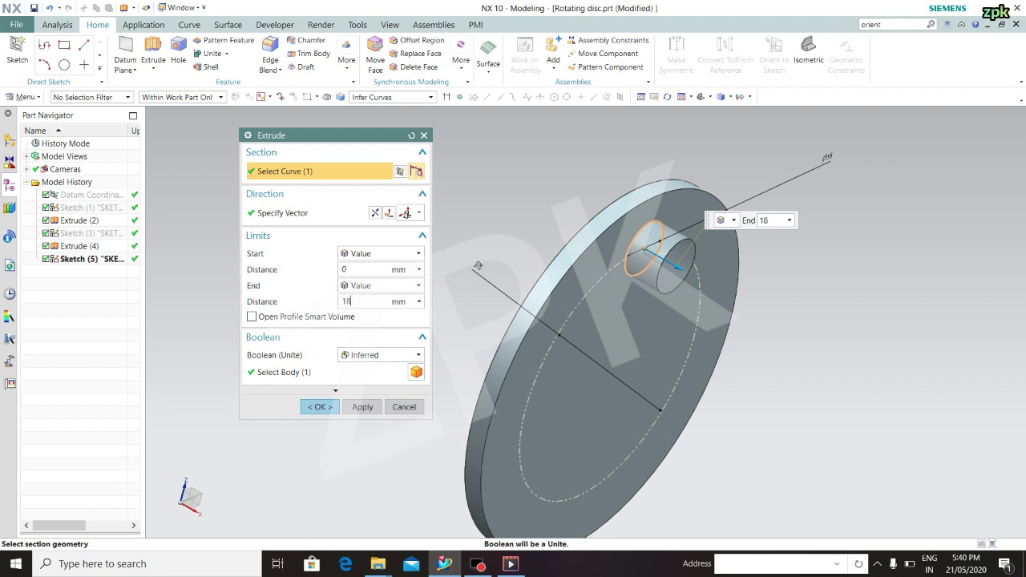
key(Return)
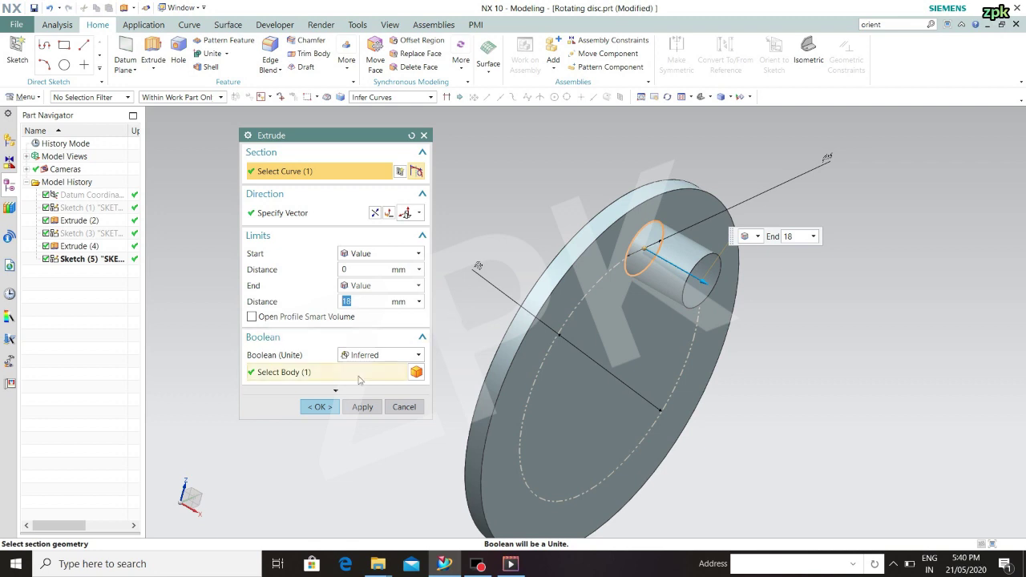
click(359, 406)
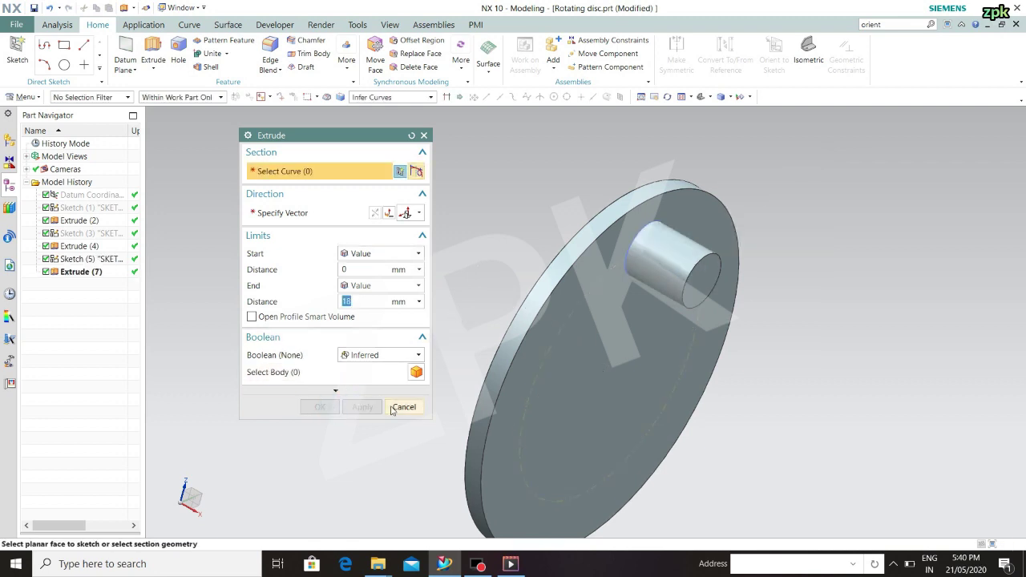
click(402, 406)
middle_drag(609, 384, 632, 295)
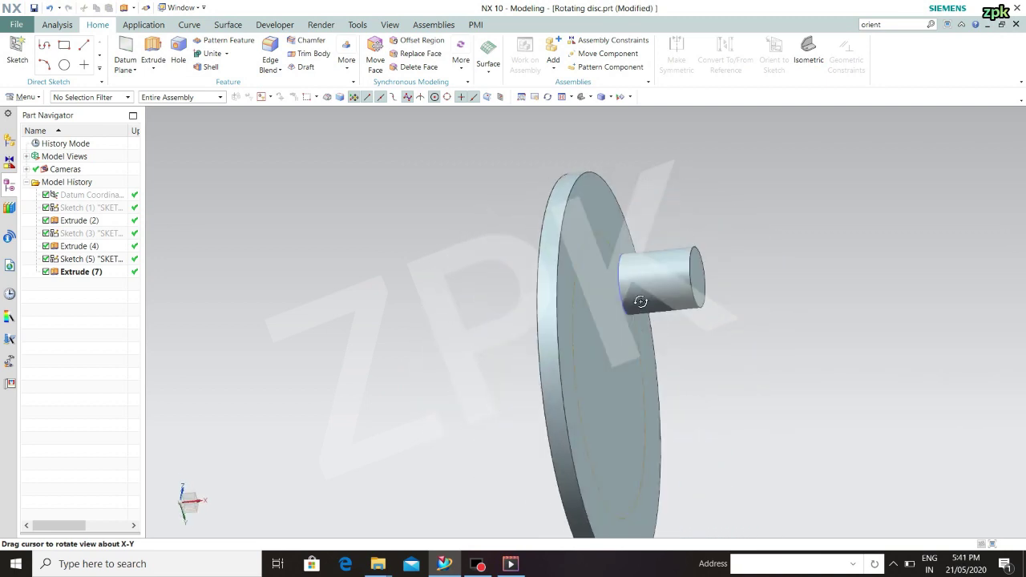
click(214, 53)
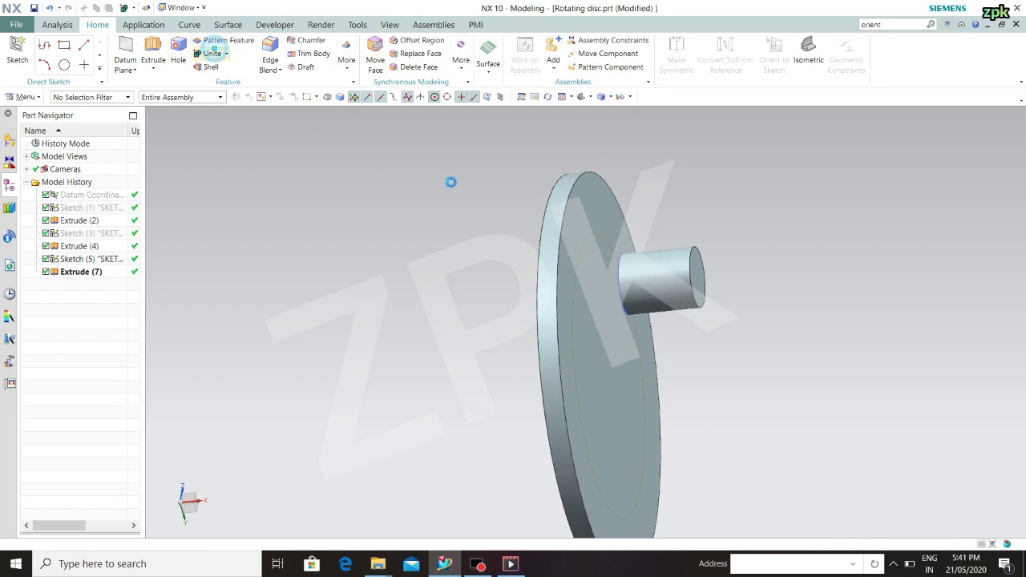
middle_drag(654, 350, 634, 324)
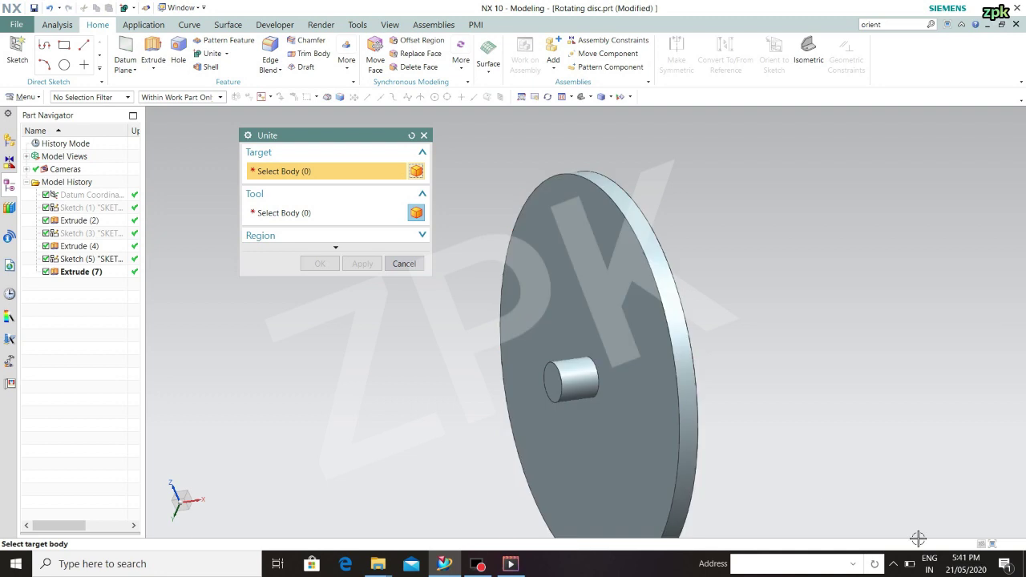
middle_drag(790, 399, 706, 125)
middle_drag(657, 366, 622, 281)
click(404, 264)
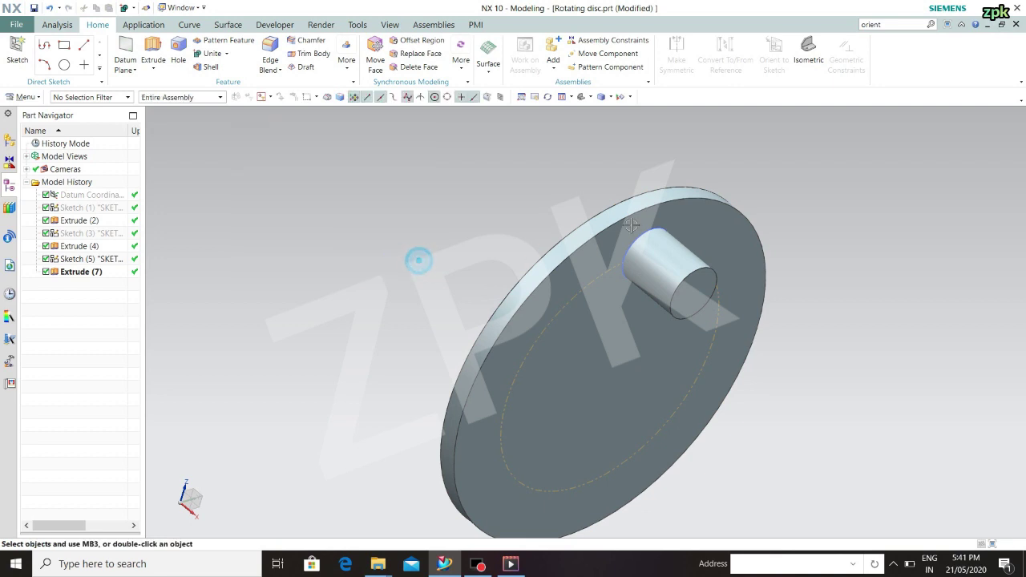
Save and close the rotating disc part, and create a new millimetre model part named slider
key(ctrl+s)
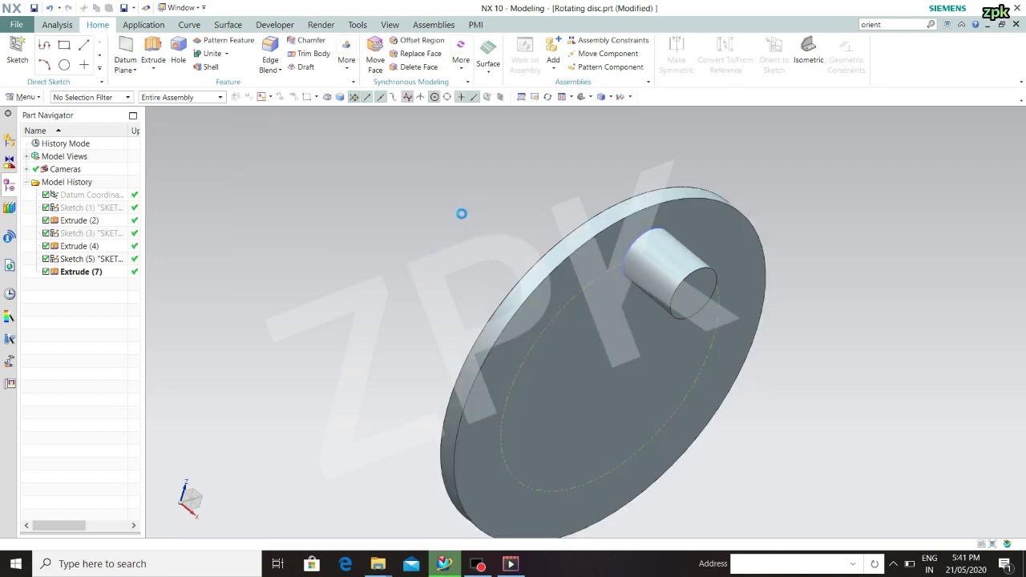
click(1015, 25)
click(15, 48)
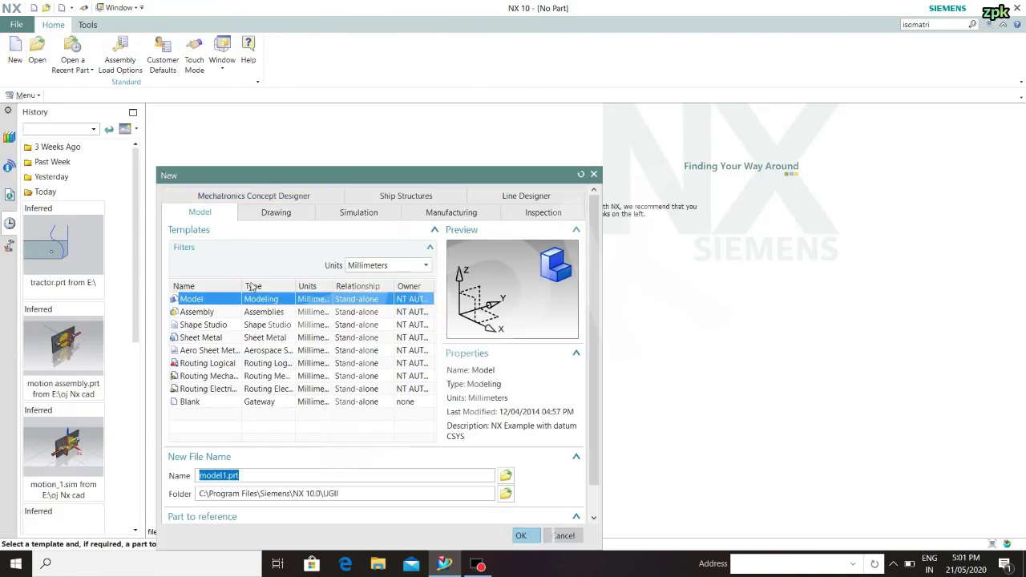
click(413, 266)
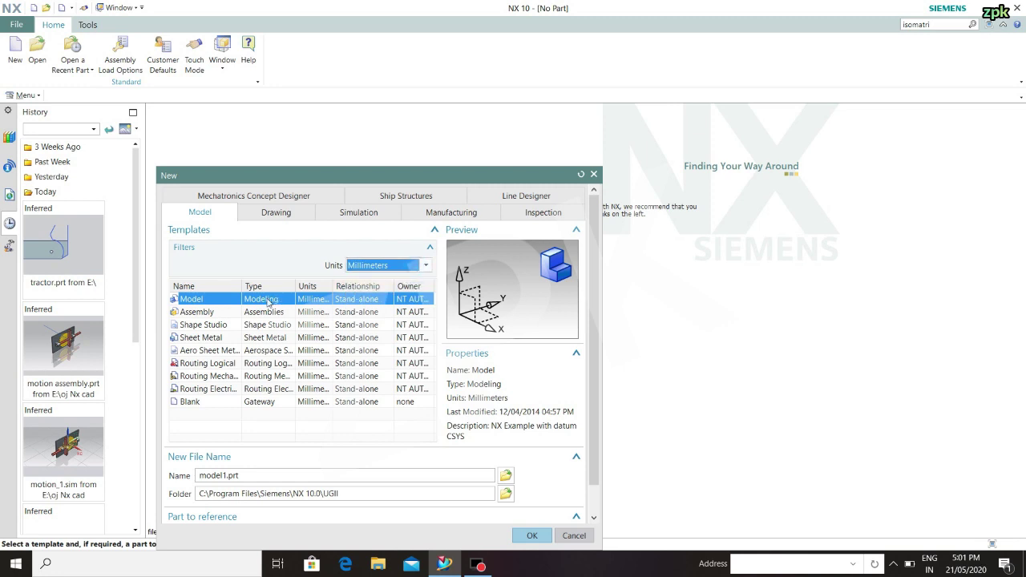
click(265, 475)
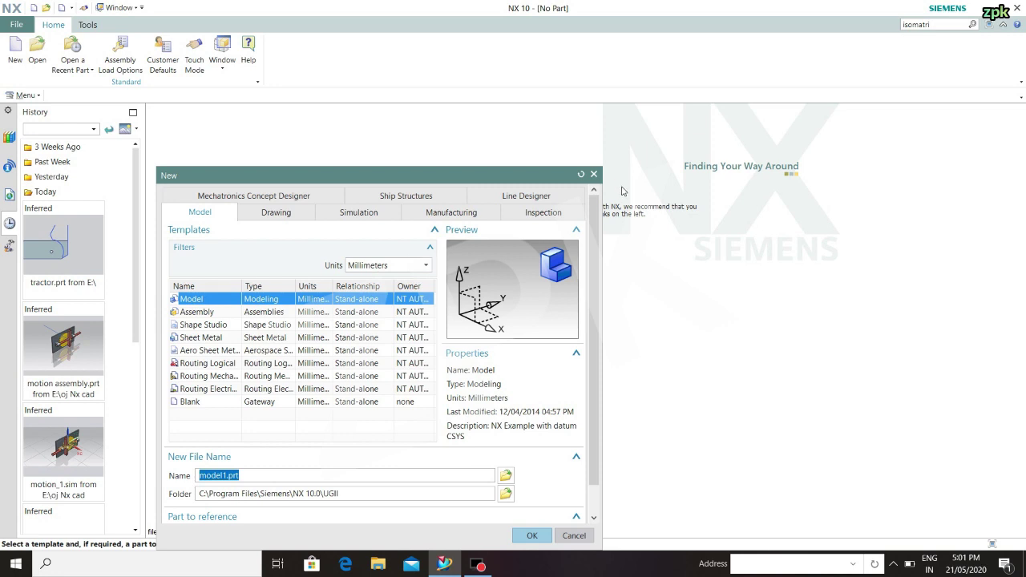
text(slider)
key(Return)
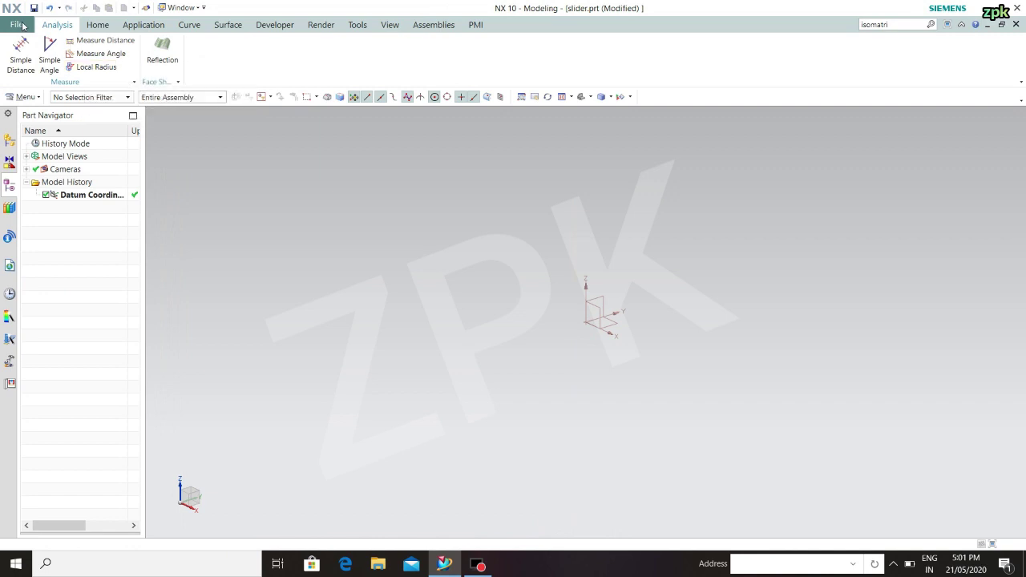
Start a new sketch on the YZ plane of the datum coordinate system
click(98, 25)
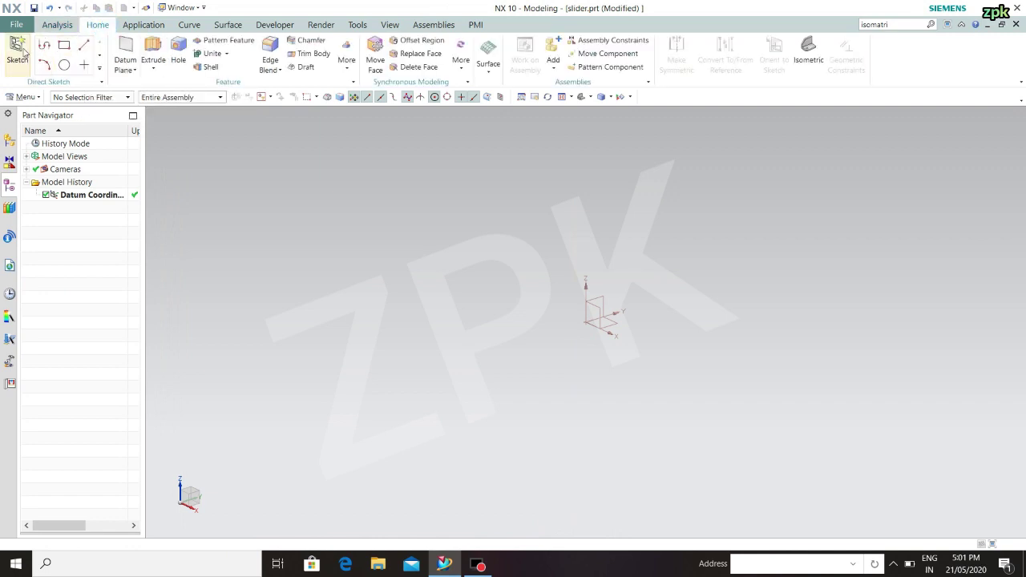
click(17, 49)
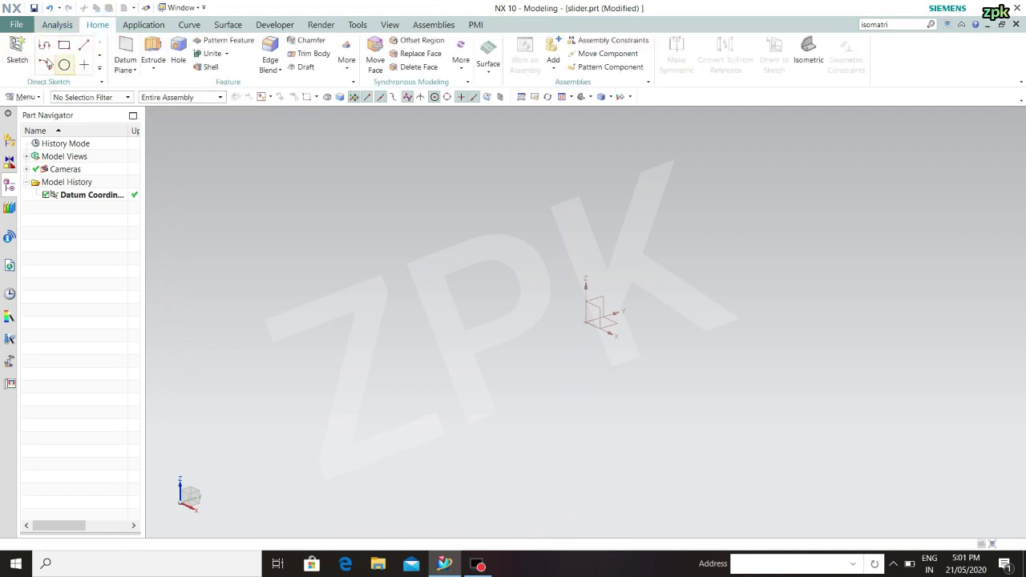
click(614, 305)
click(936, 319)
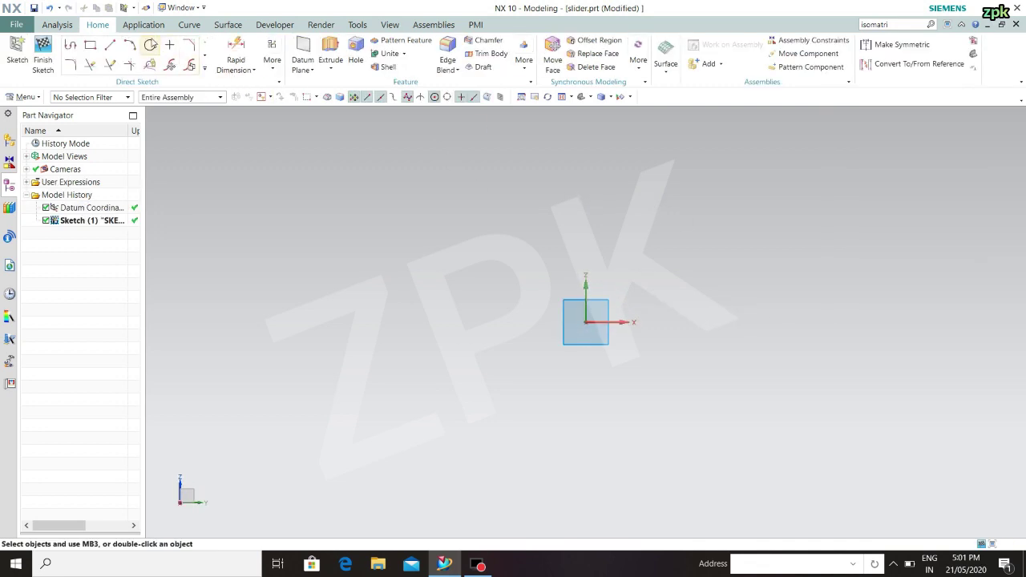
Sketch a 15 mm diameter circle above and to the left of the sketch origin
click(150, 45)
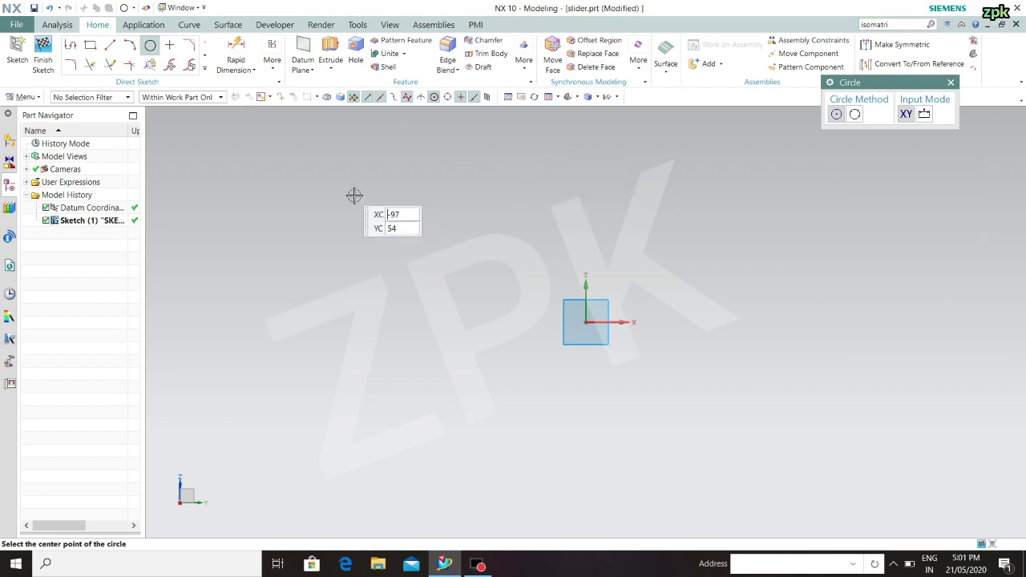
click(386, 180)
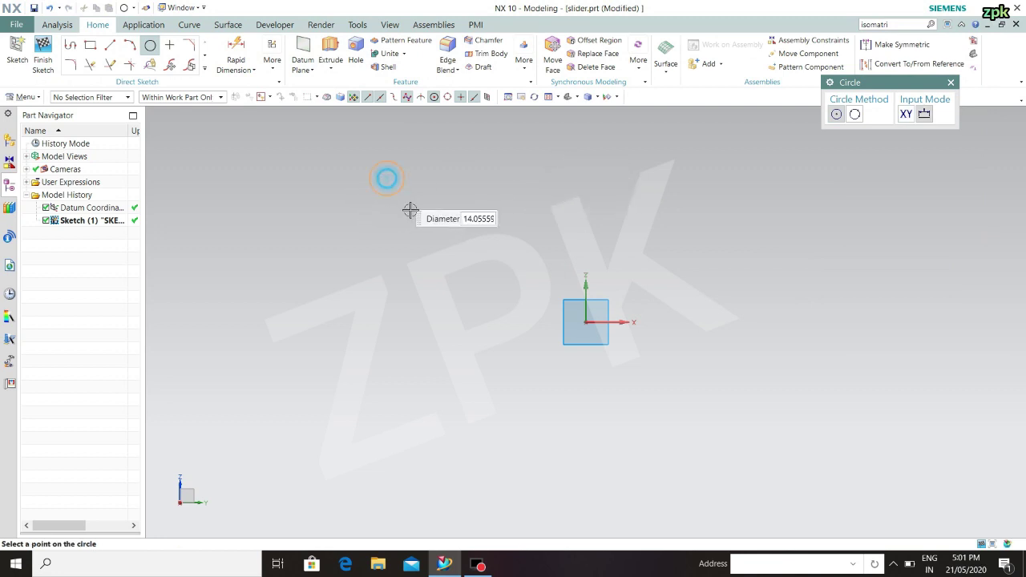
click(277, 71)
click(323, 211)
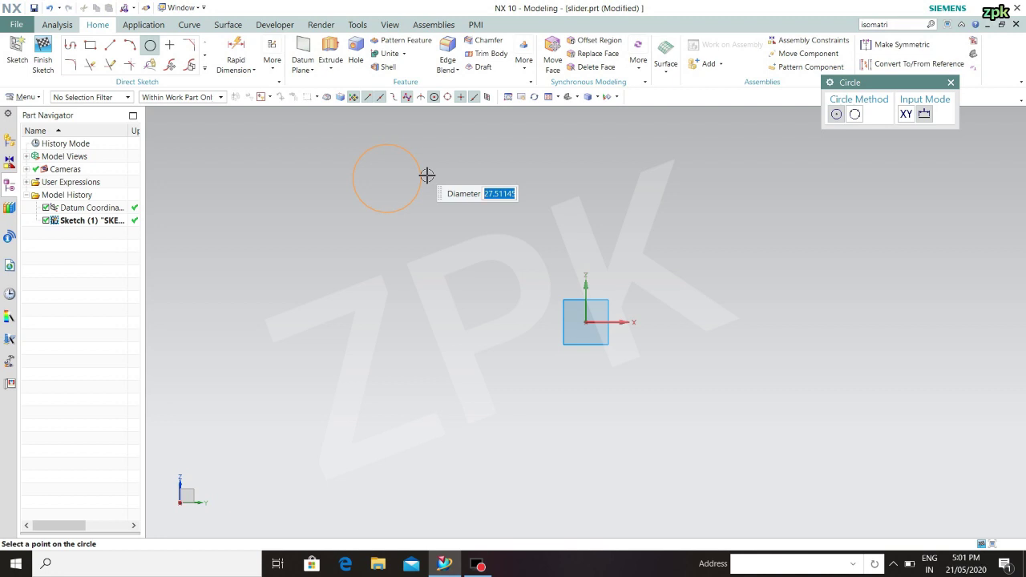
click(428, 176)
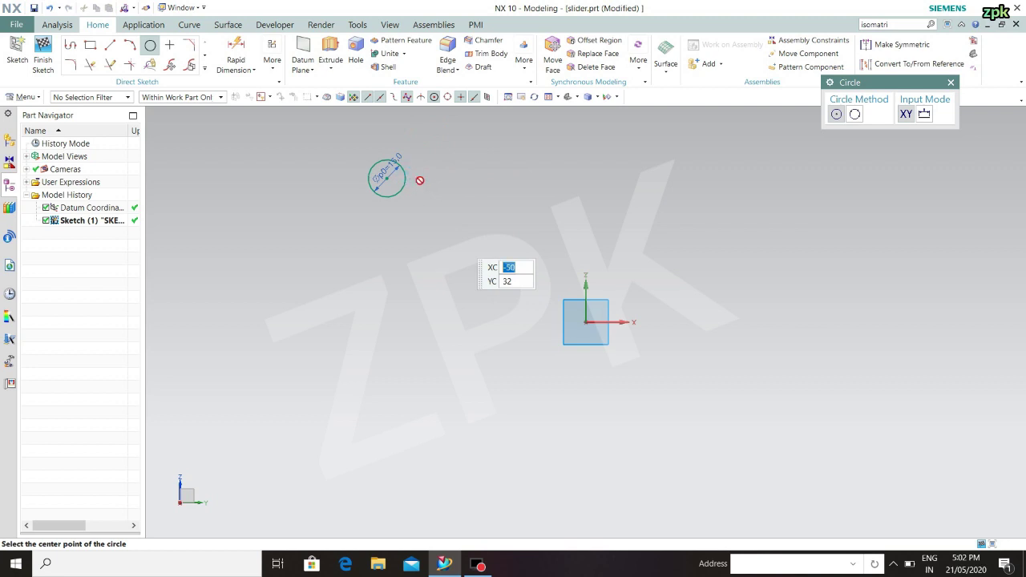
click(406, 178)
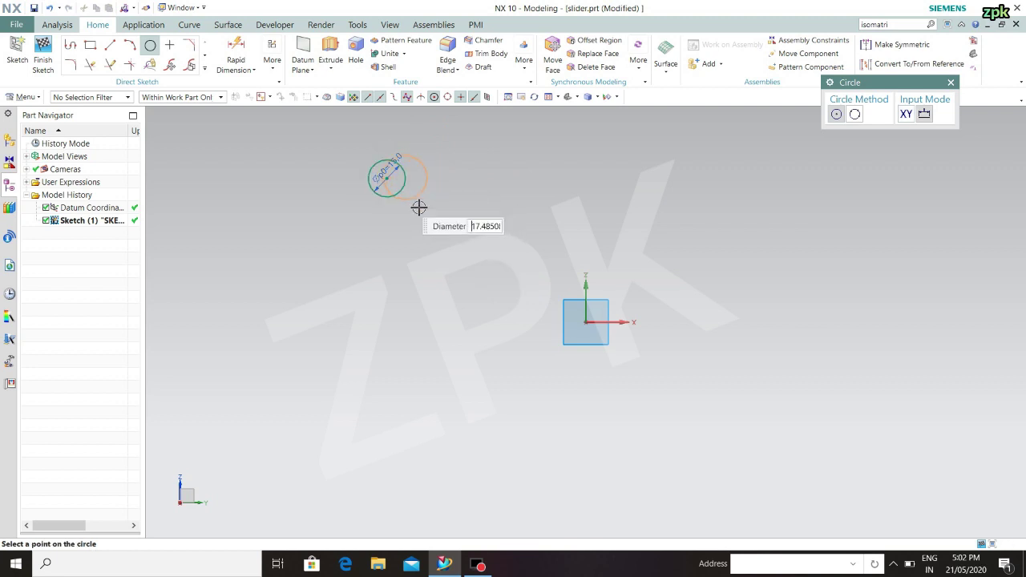
key(Escape)
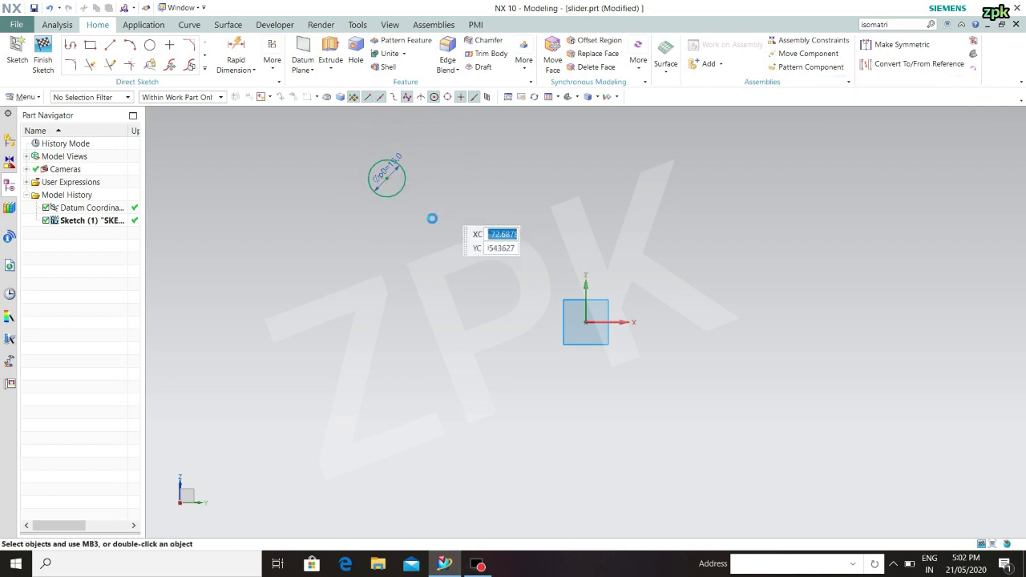
Sketch a second circle between the 15 mm circle and the sketch origin, and start a radial dimension for it
click(150, 45)
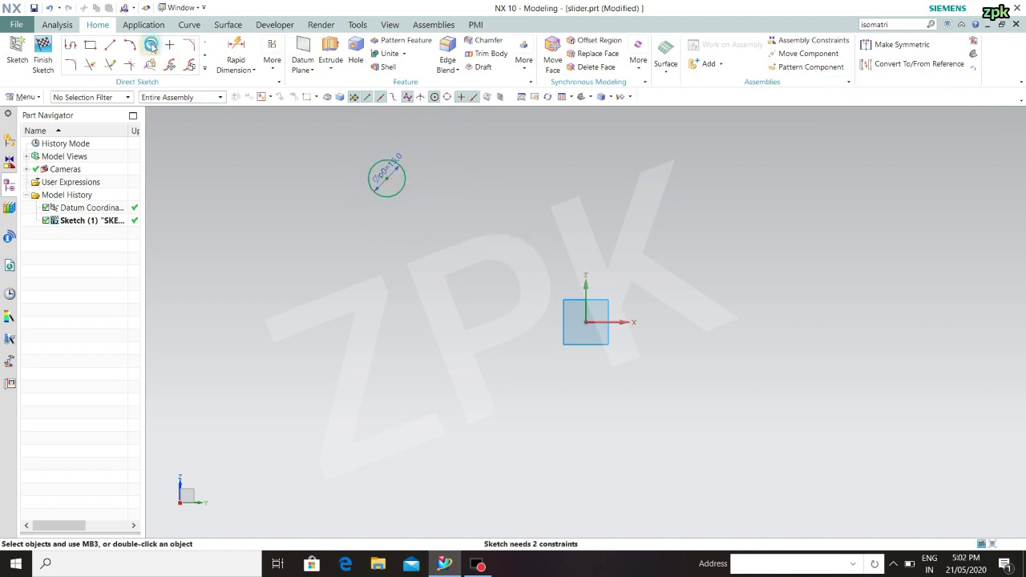
click(513, 220)
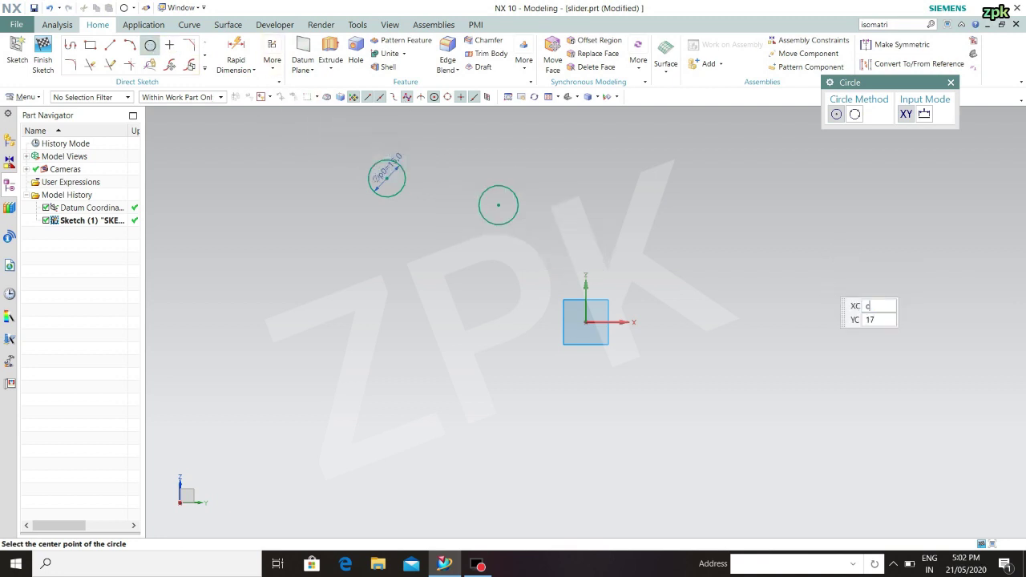
click(254, 108)
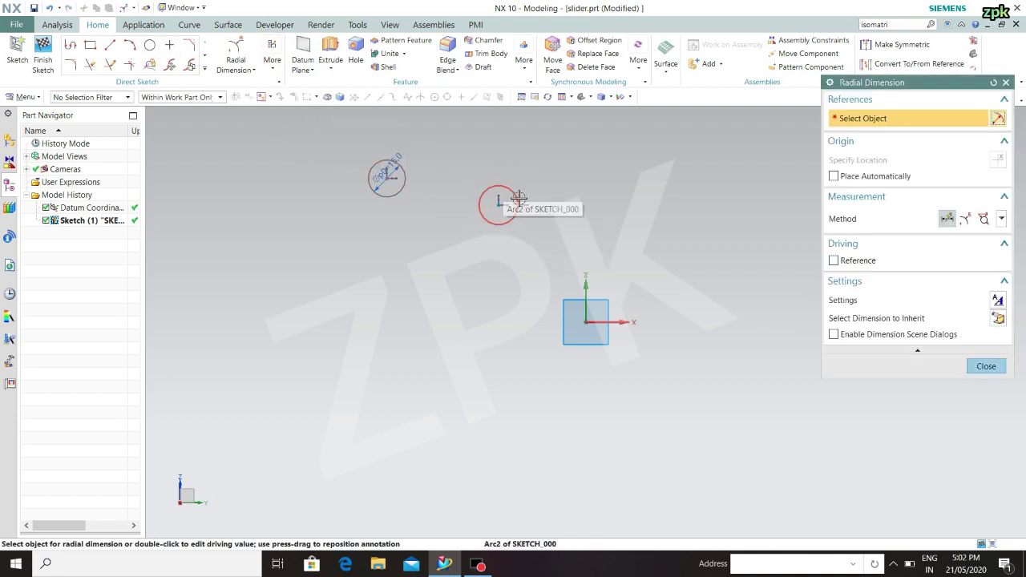
Dimension the undimensioned second circle with a diameter of 15+3
click(518, 198)
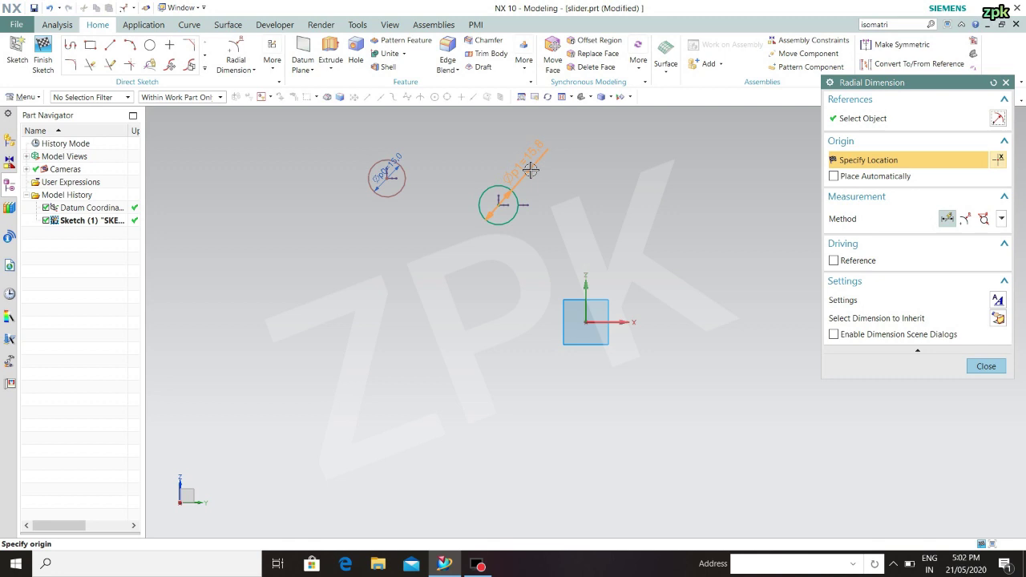
click(529, 160)
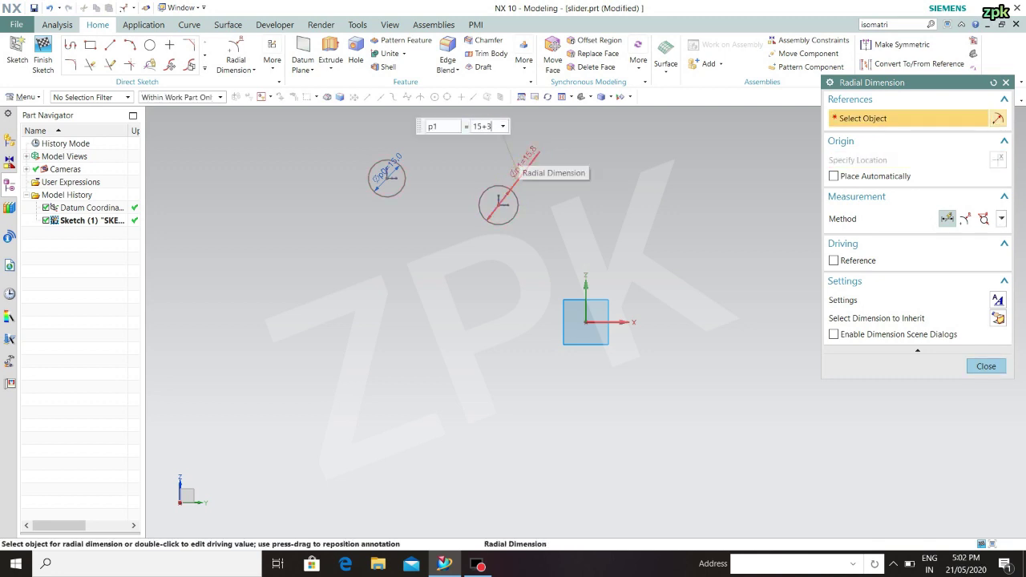
key(Return)
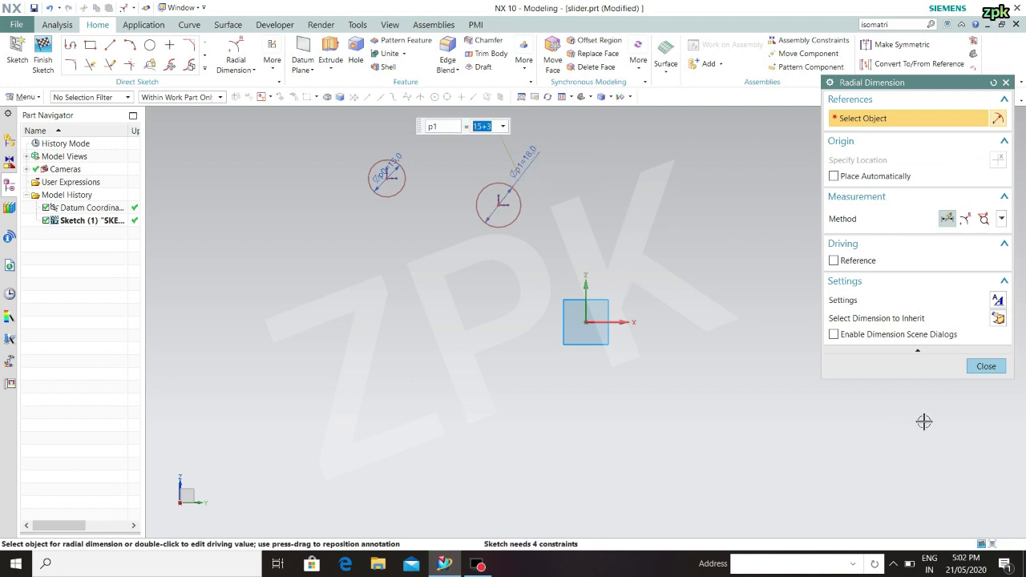
click(985, 369)
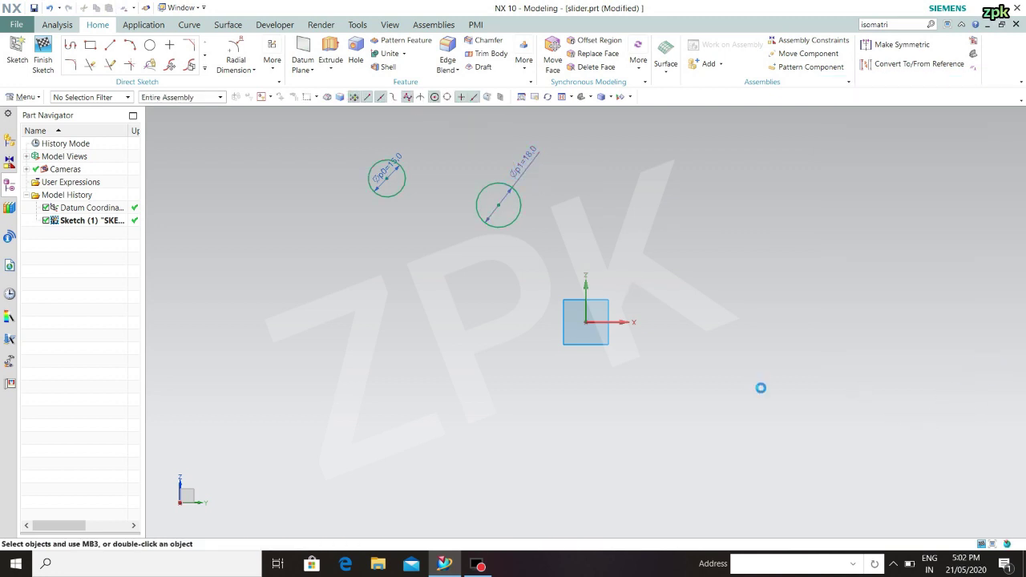
Constrain the 15 and 18 diameter circles to be concentric
key(c)
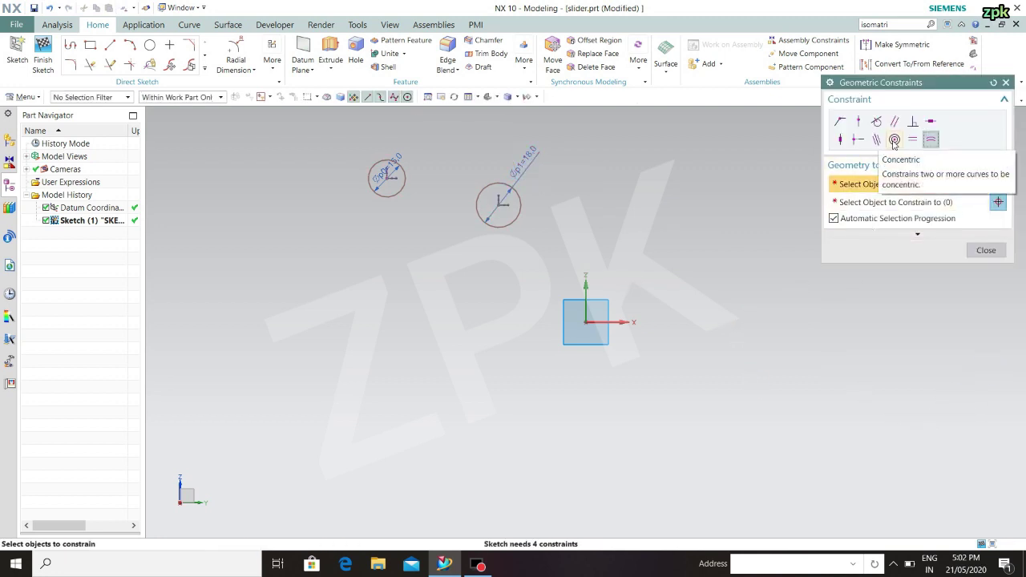
click(894, 140)
click(415, 184)
click(509, 188)
click(985, 250)
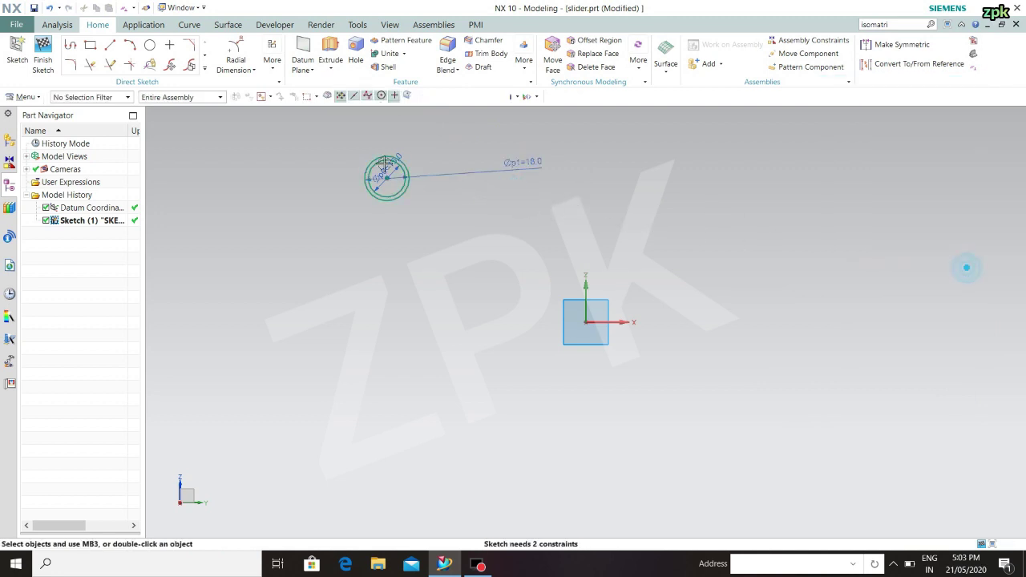
Constrain the concentric circles' centre to lie on the sketch's vertical axis with a Point on Curve constraint
key(c)
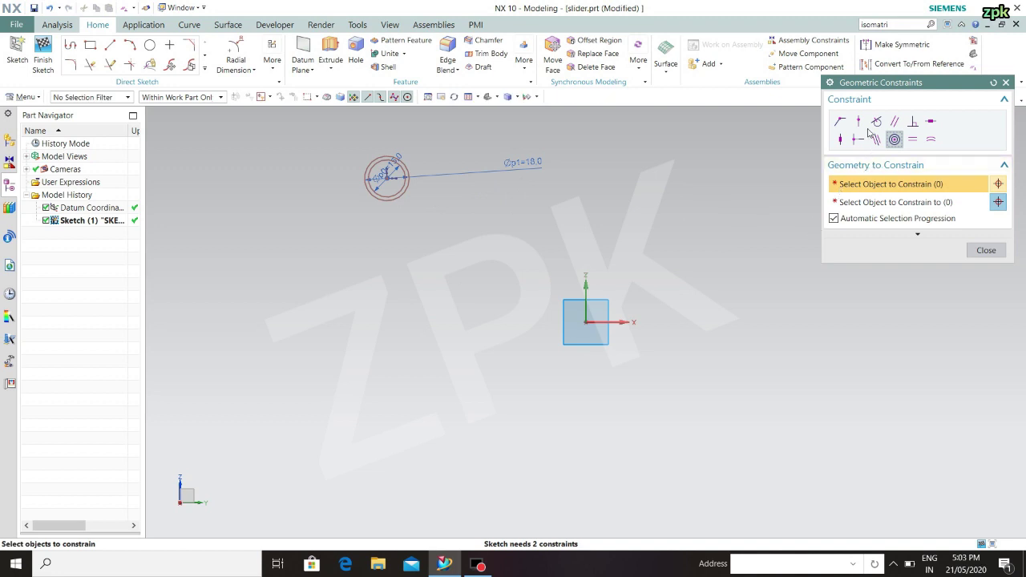
click(859, 122)
click(386, 181)
click(590, 296)
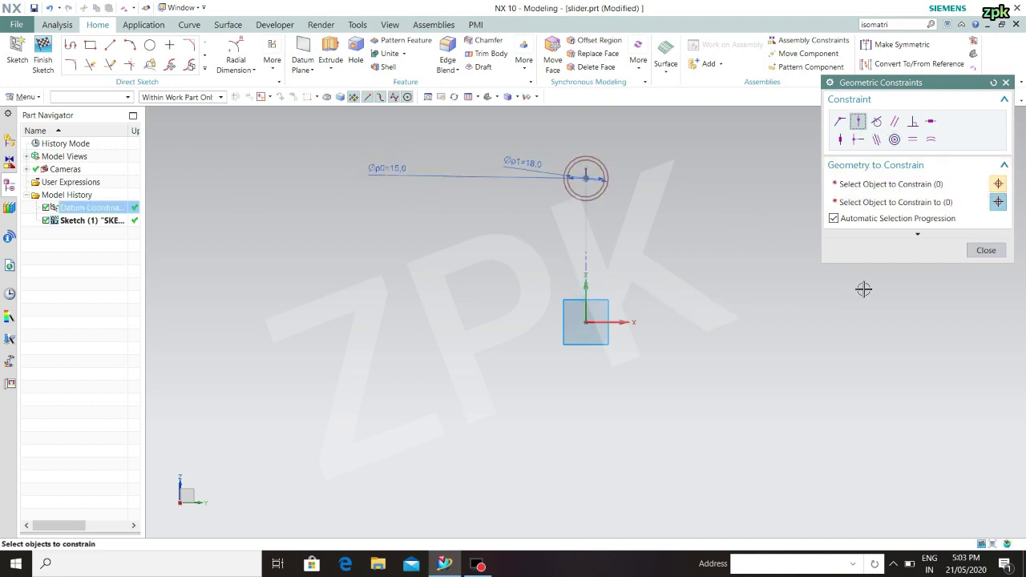
click(986, 250)
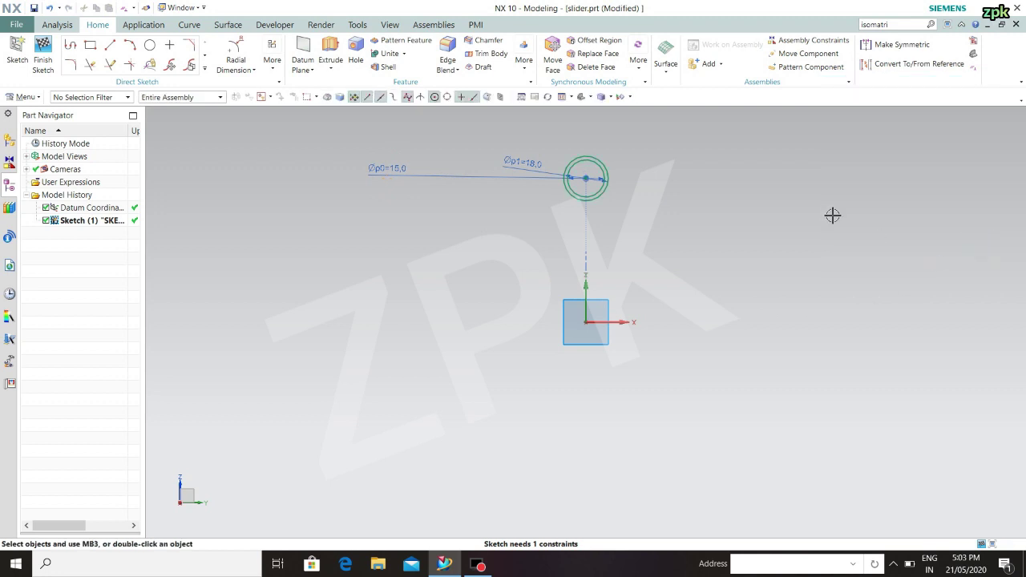
Reposition the 18 and 15 diameter dimensions close beside the concentric circles
drag(526, 166, 614, 158)
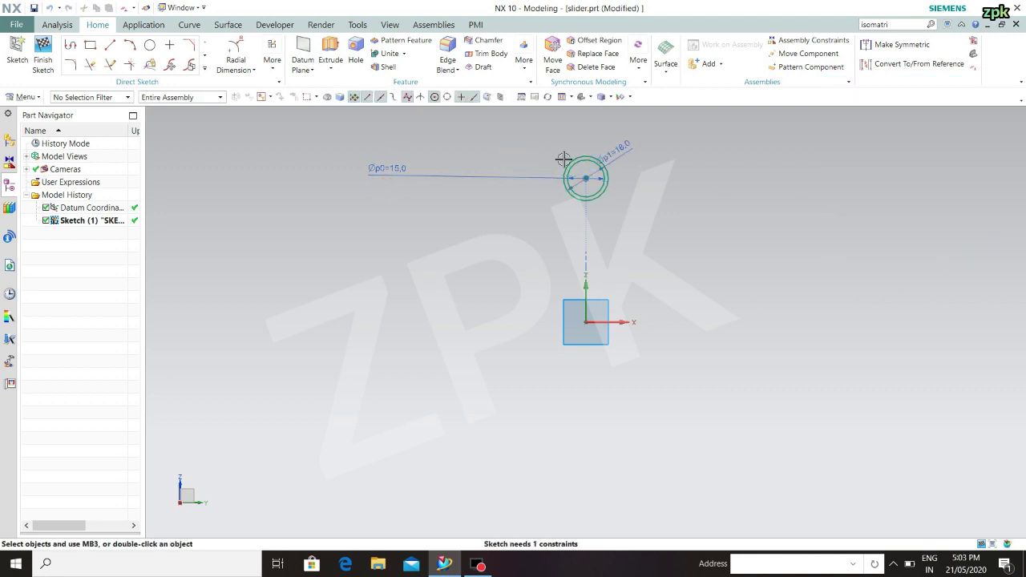
drag(397, 166, 673, 180)
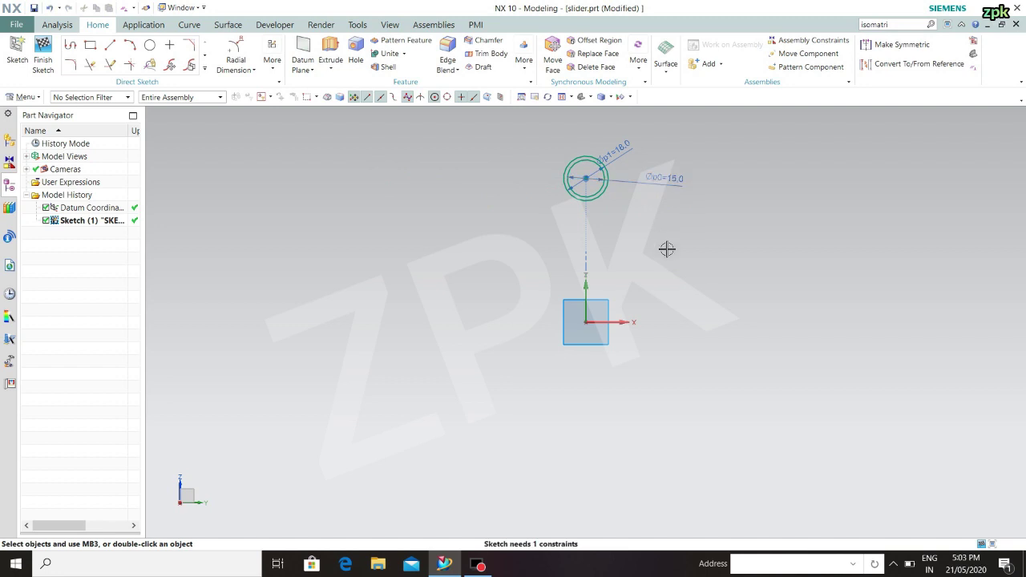
scroll(606, 185, up, 3)
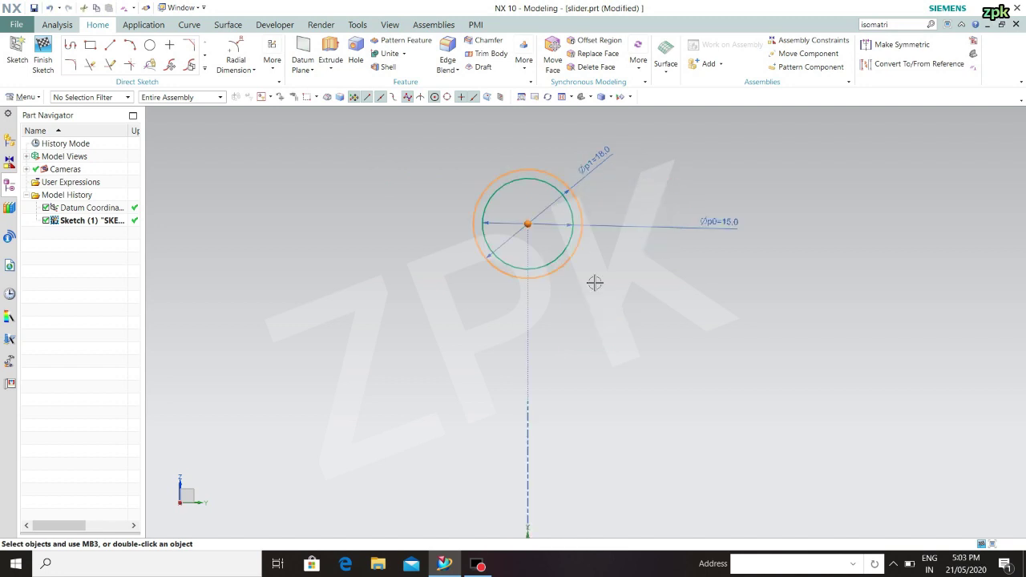
click(585, 261)
key(Escape)
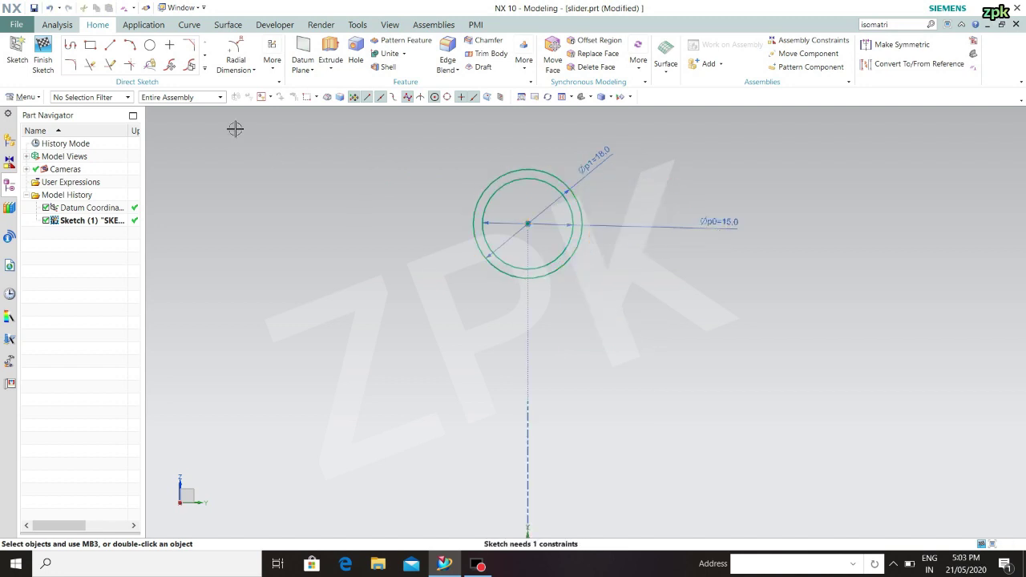
Mirror both concentric circles about the sketch's horizontal axis with Mirror Curve
click(202, 72)
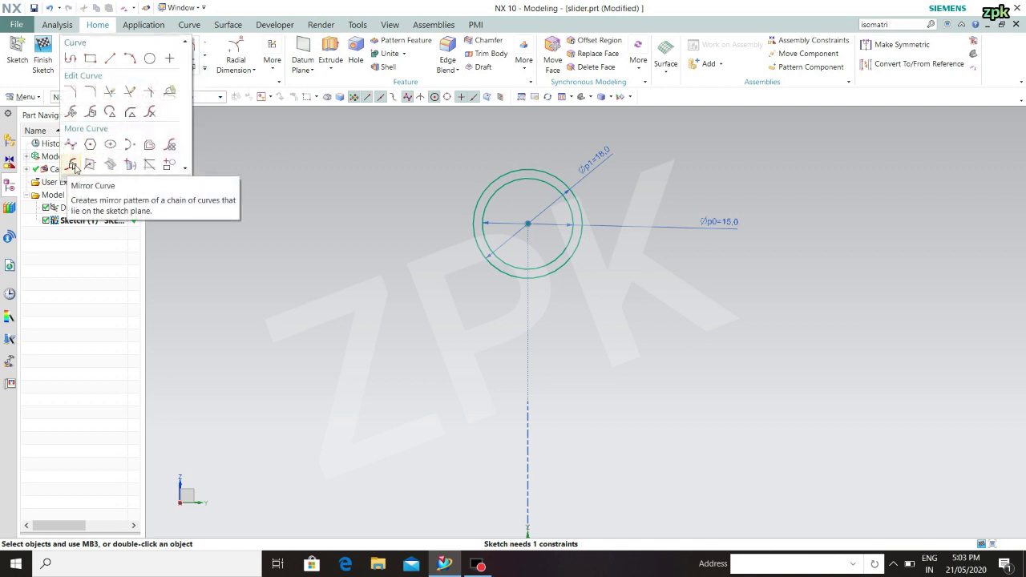
click(73, 165)
click(576, 266)
click(563, 255)
scroll(583, 407, down, 4)
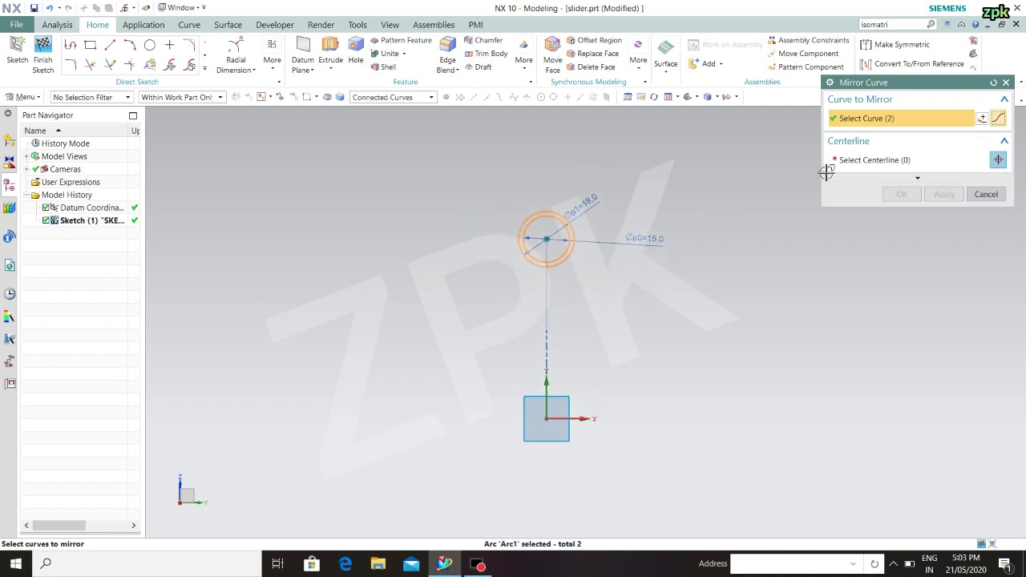
click(855, 164)
click(593, 420)
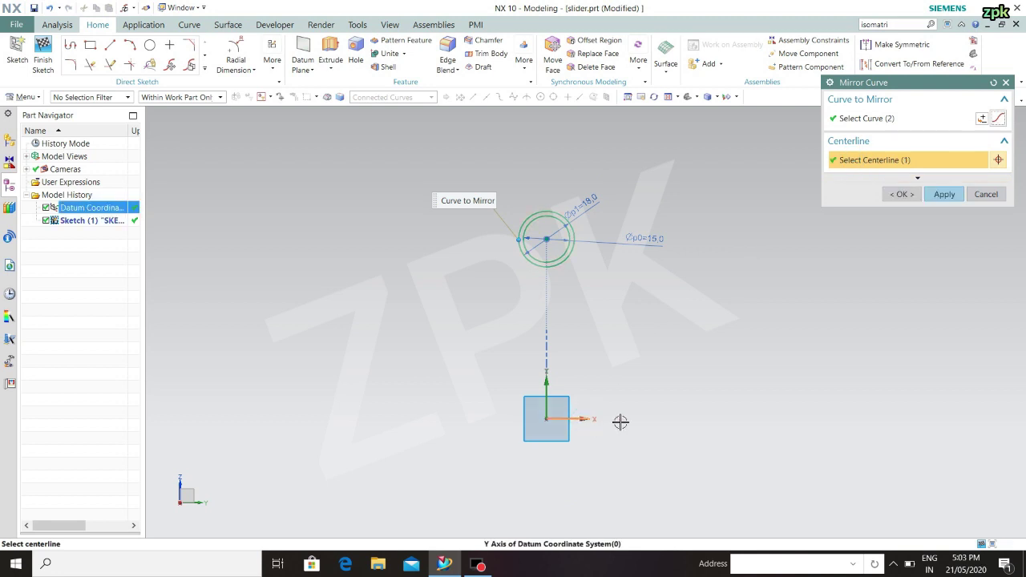
click(945, 194)
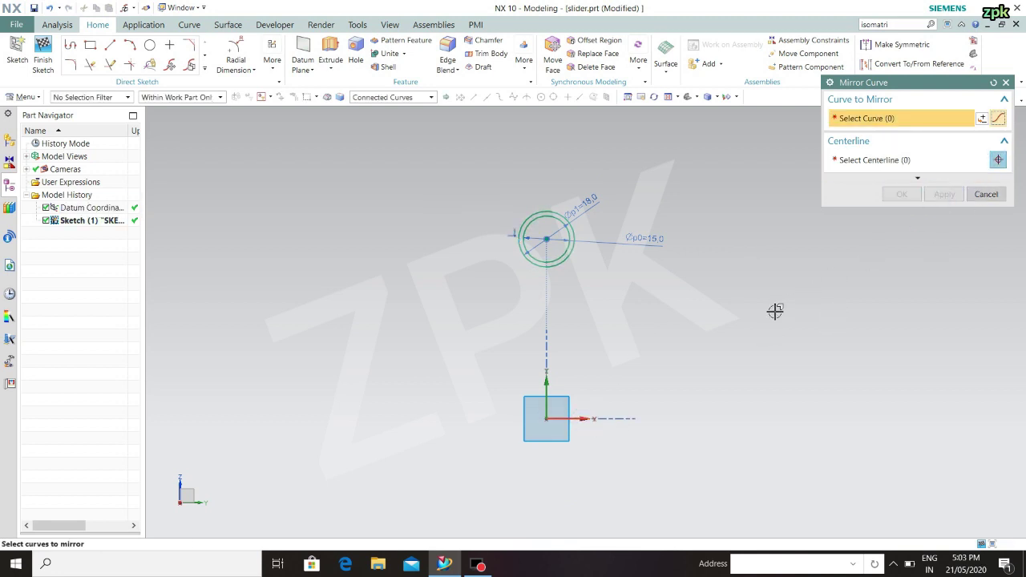
scroll(774, 309, down, 3)
click(986, 194)
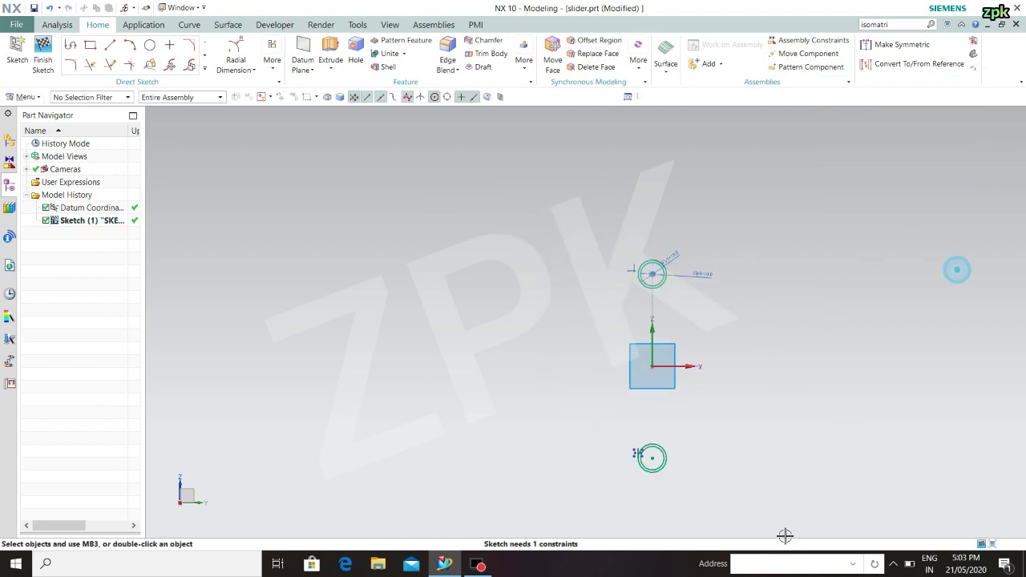
Dimension the distance from the upper circles' centre to the horizontal axis as 110/2
scroll(749, 499, up, 3)
scroll(649, 157, down, 2)
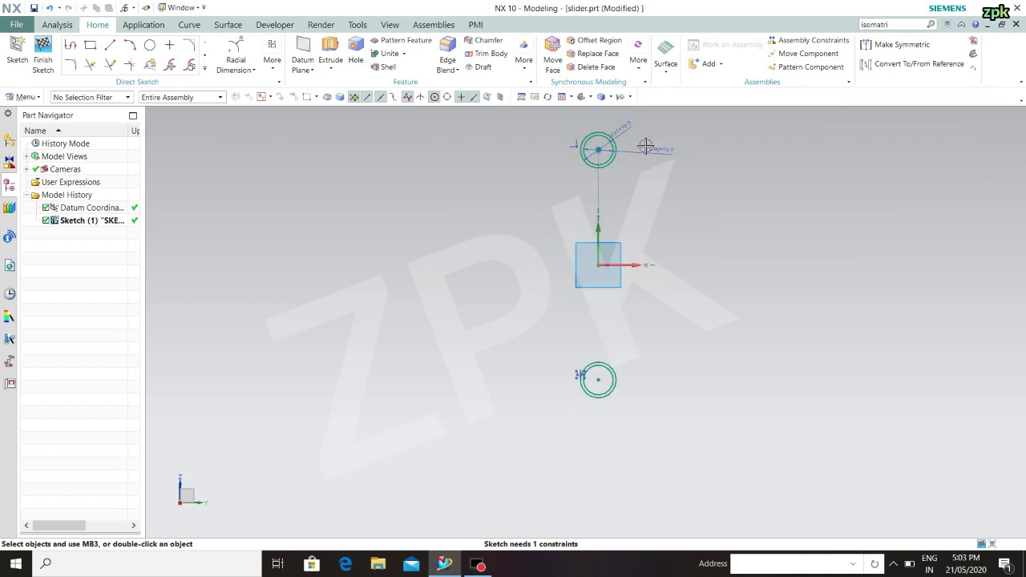
click(253, 69)
click(247, 95)
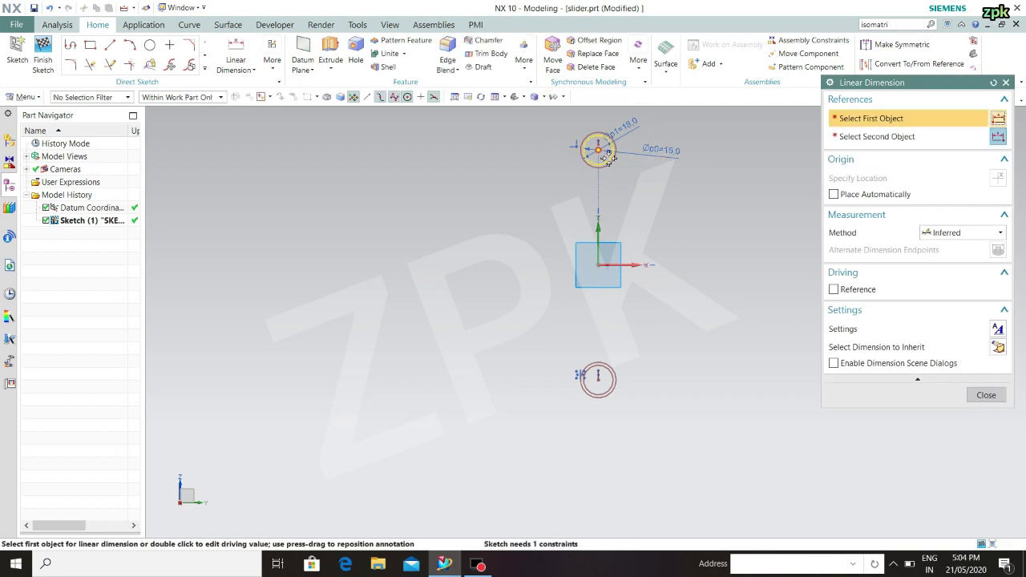
click(601, 152)
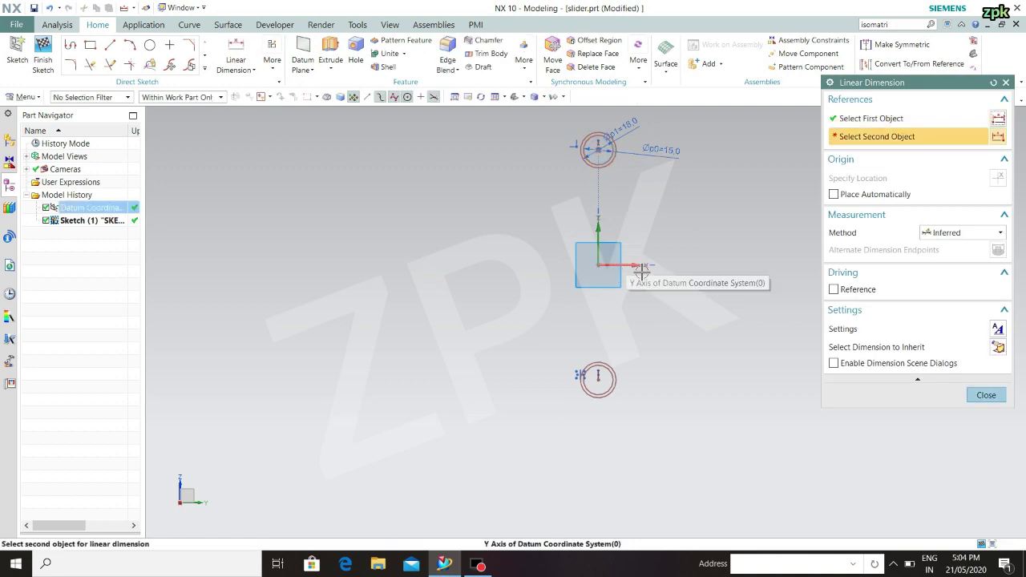
click(642, 267)
click(497, 222)
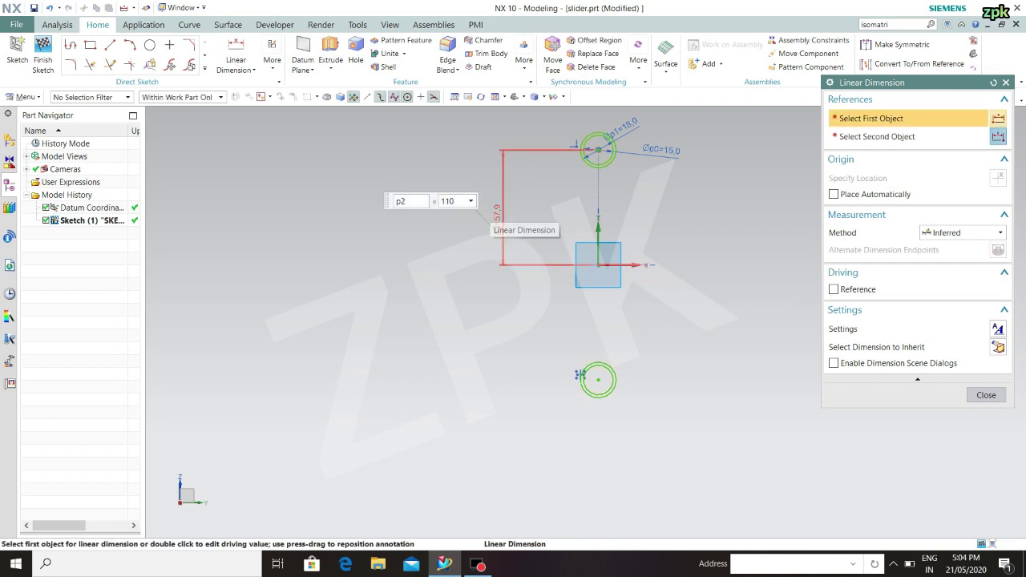
text(110/2)
key(Return)
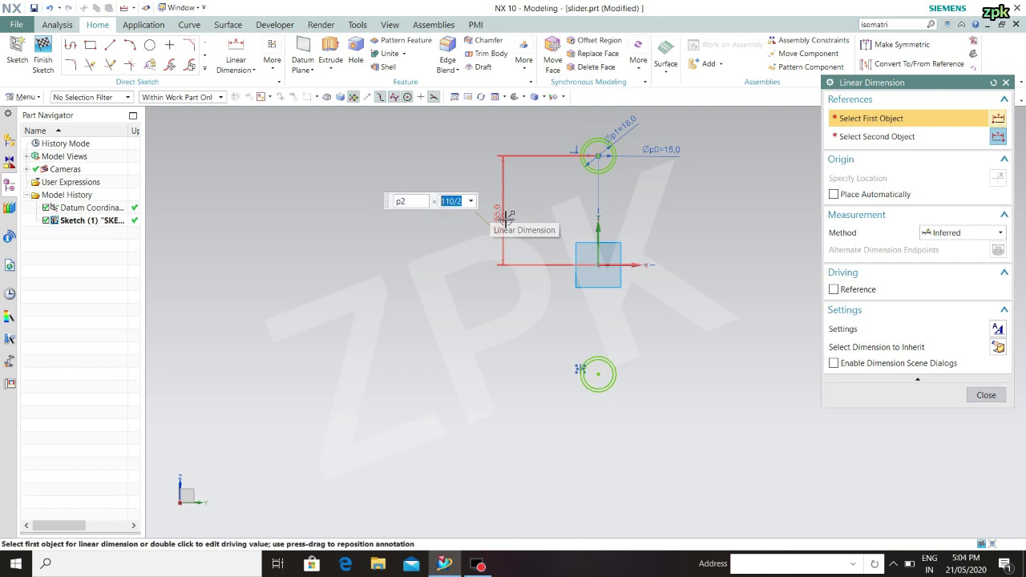
click(987, 396)
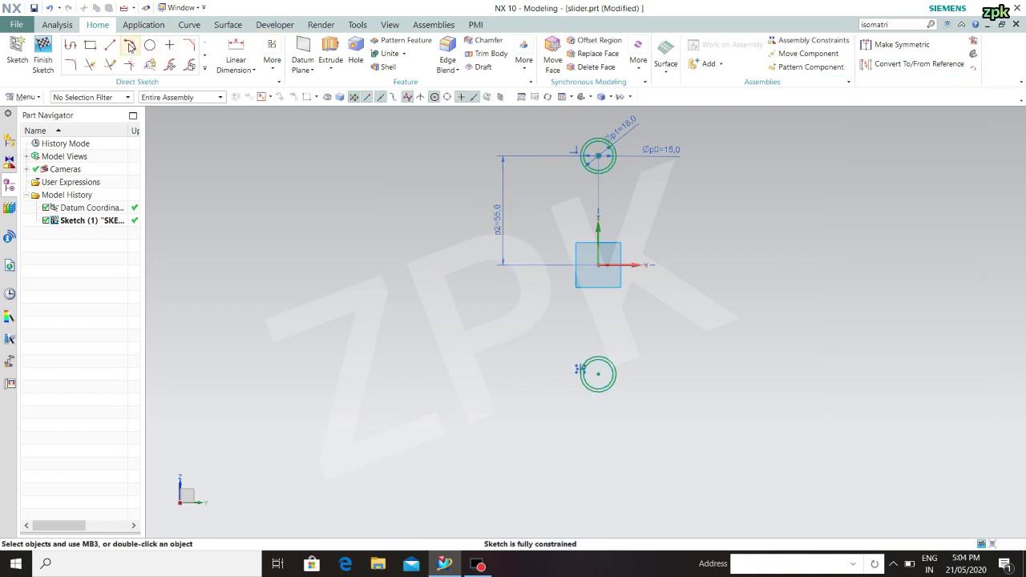
Draw a vertical line joining the right-hand sides of the upper and lower outer circles
click(111, 46)
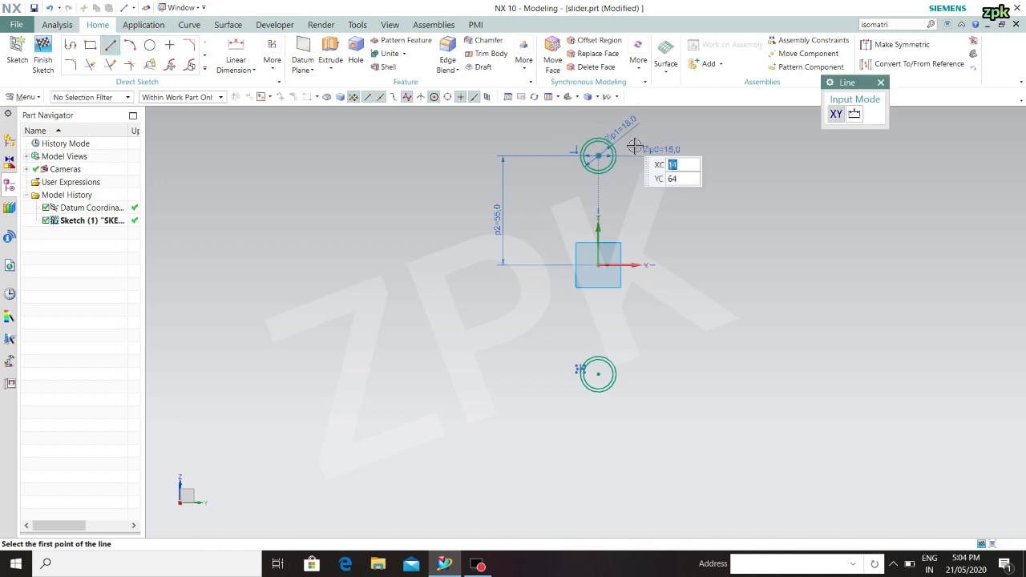
scroll(632, 169, up, 3)
scroll(632, 169, up, 2)
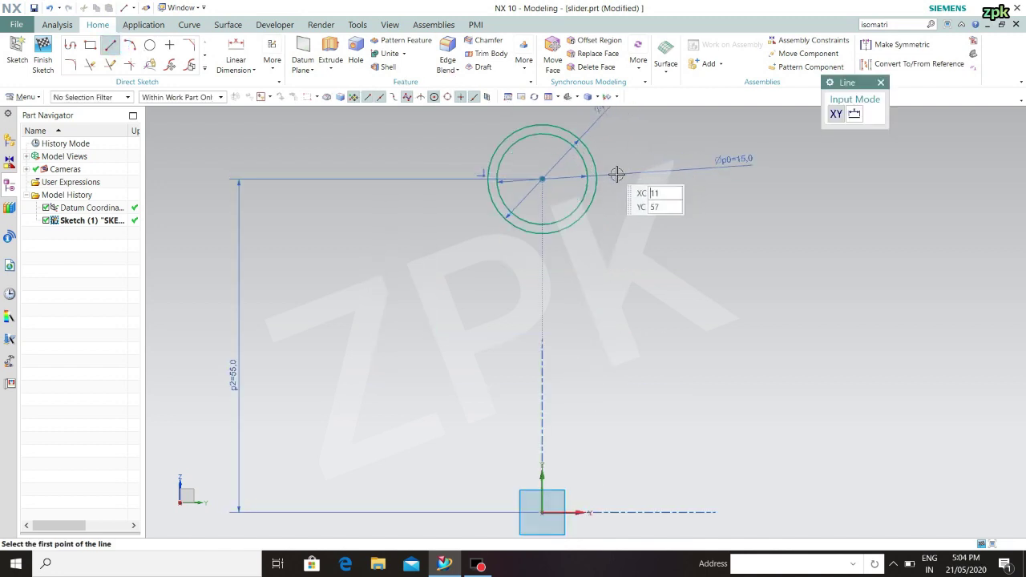
click(598, 175)
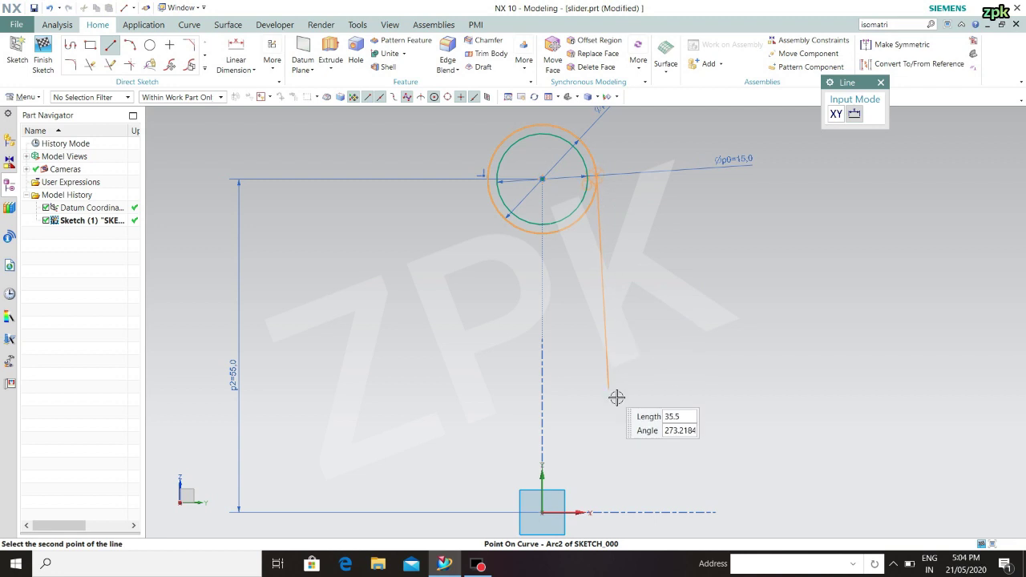
scroll(617, 398, down, 1)
mouse_move(617, 398)
shift+middle_down()
mouse_move(602, 219)
mouse_move(609, 93)
shift+middle_up()
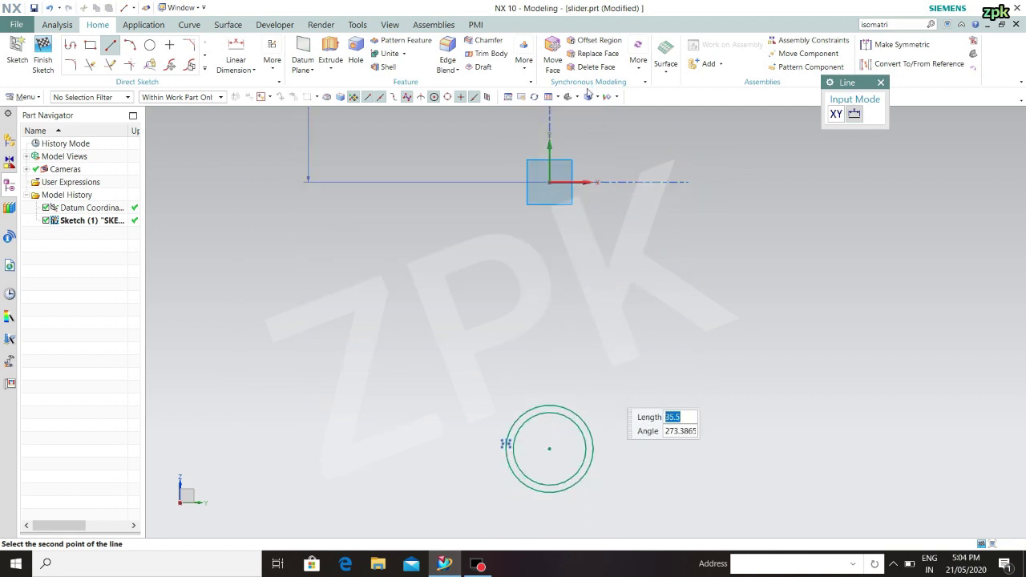
click(607, 459)
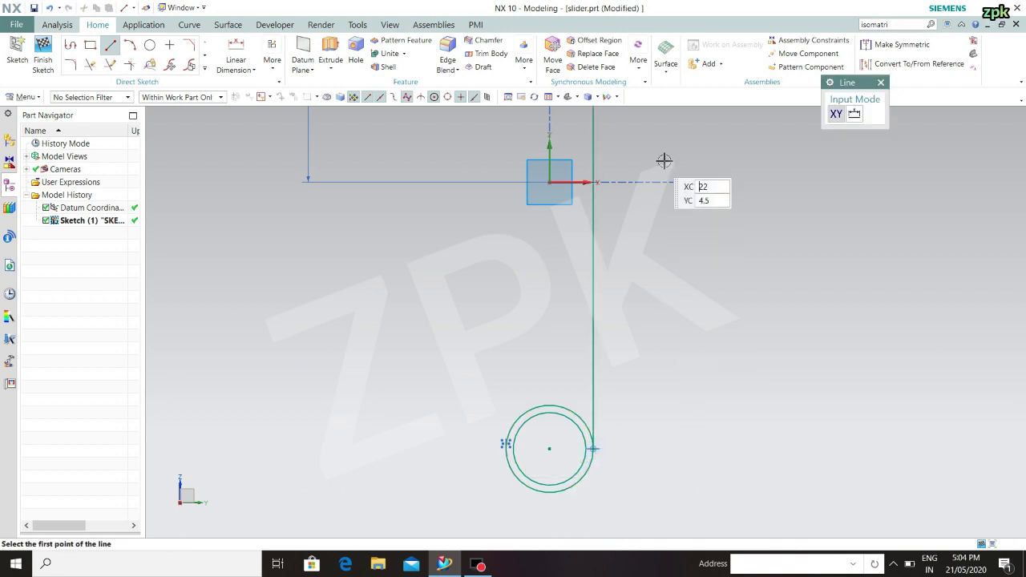
scroll(663, 135, up, 3)
scroll(664, 134, down, 3)
shift+middle_drag(652, 133, 597, 487)
key(Escape)
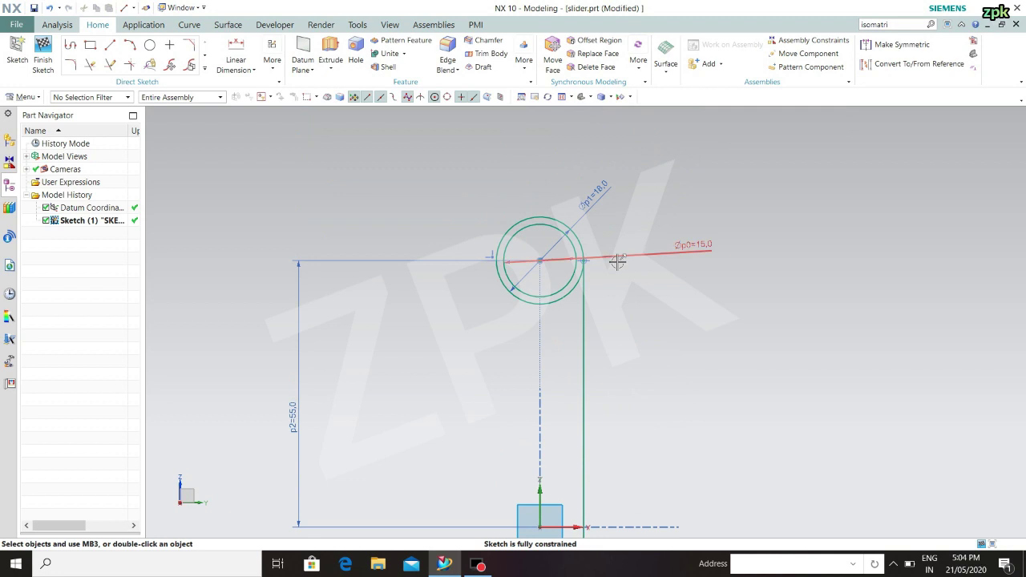
Apply a Tangent constraint between the vertical line and the upper outer circle
key(c)
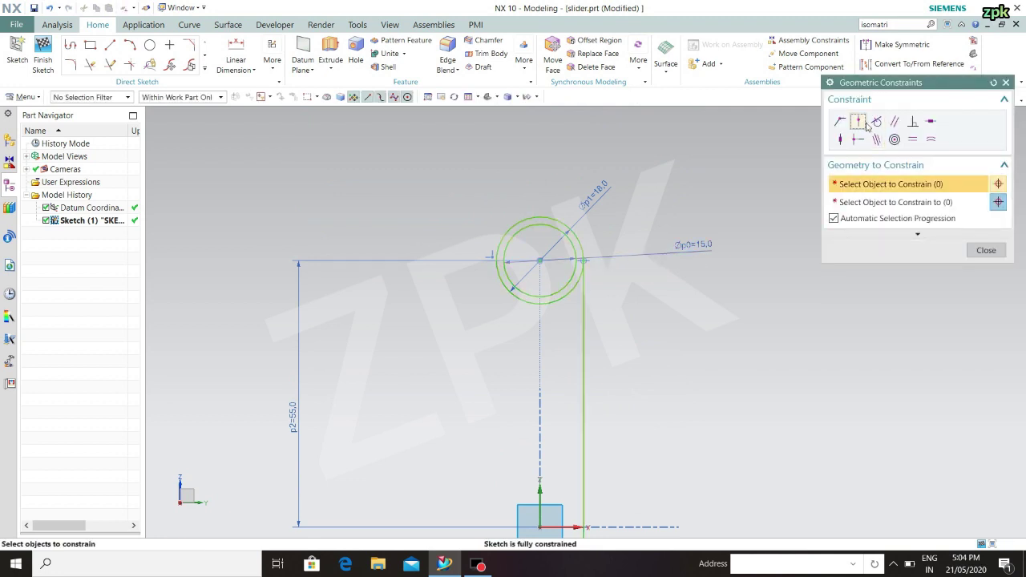
click(876, 121)
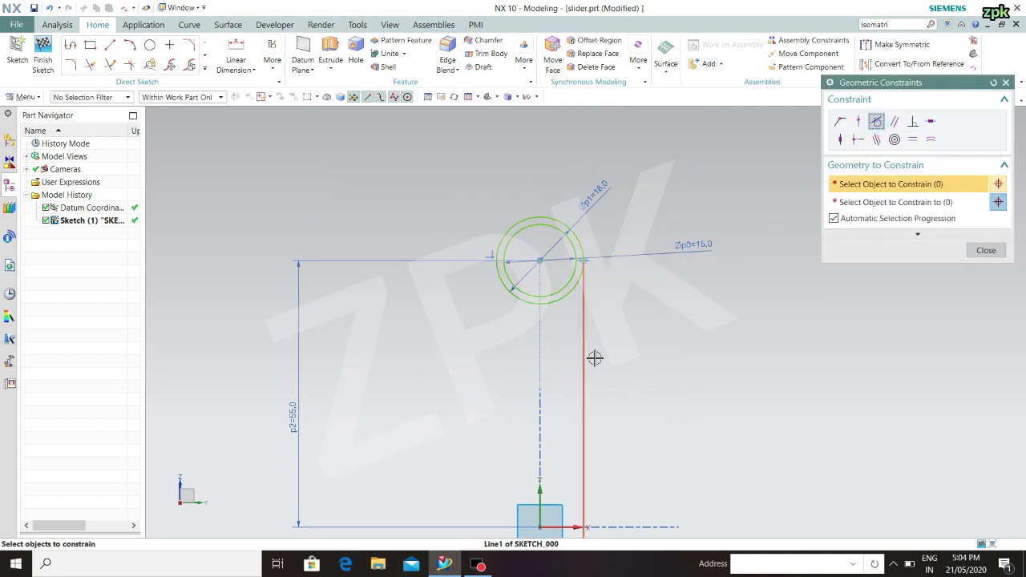
click(589, 384)
click(574, 285)
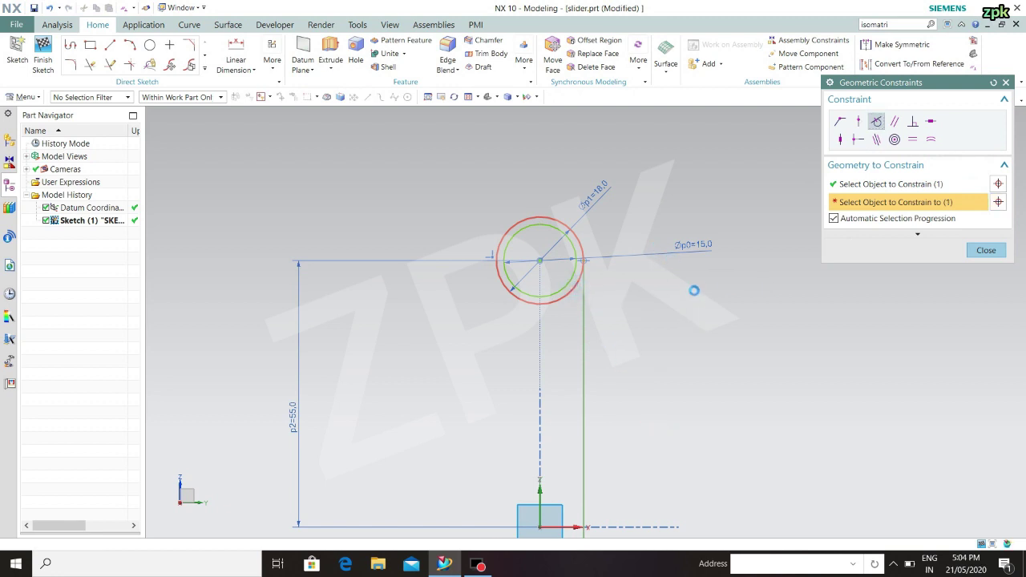
click(513, 298)
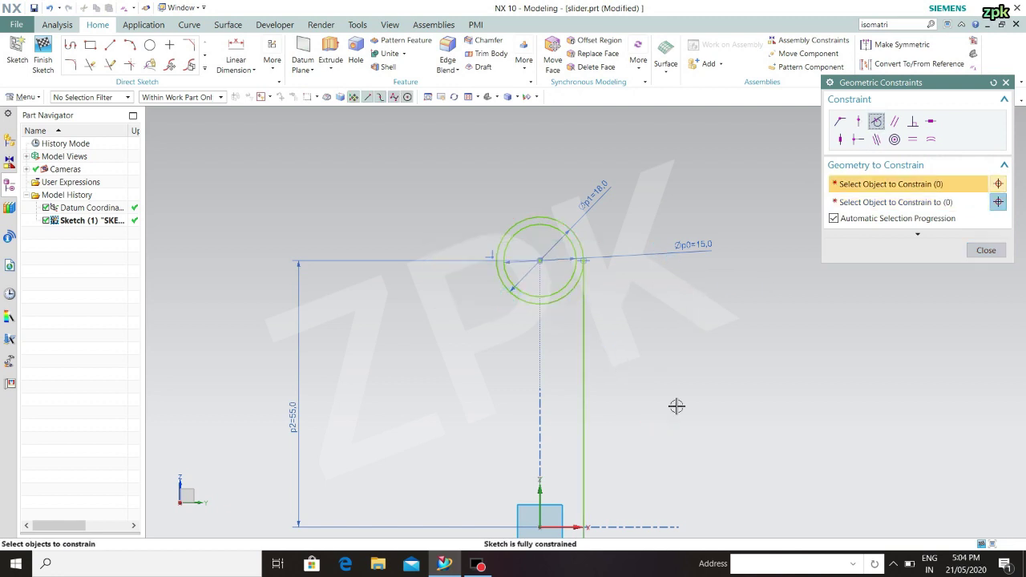
shift+middle_drag(665, 440, 684, 88)
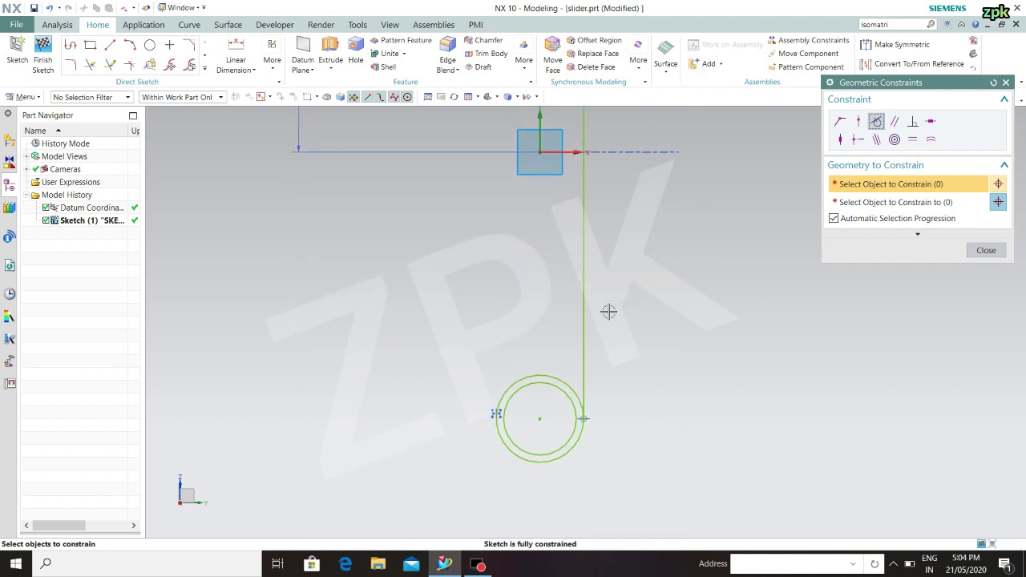
Try to apply a Tangent constraint between the outer vertical line and the lower outer circle
click(584, 328)
click(574, 387)
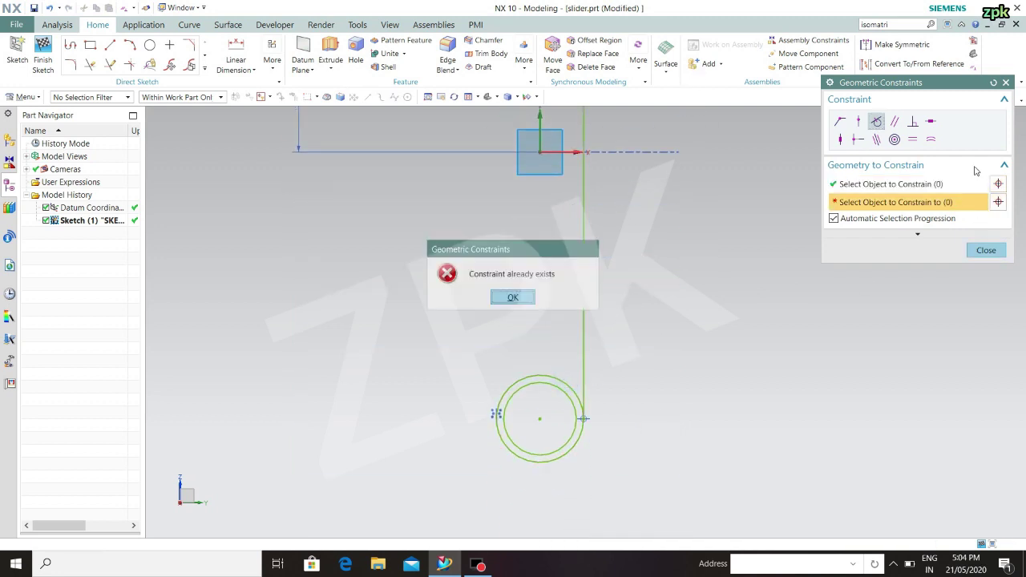
click(529, 298)
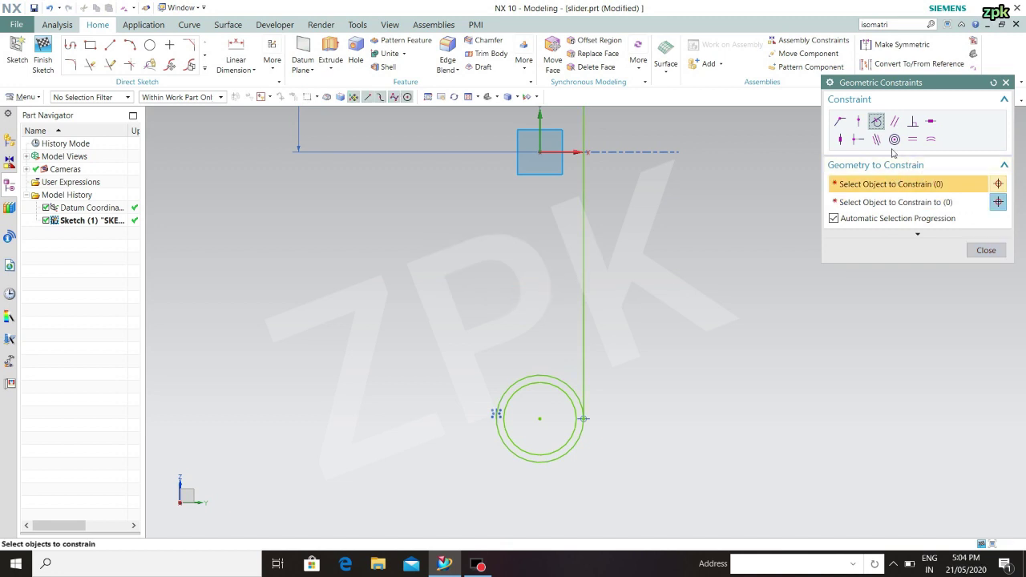
click(986, 250)
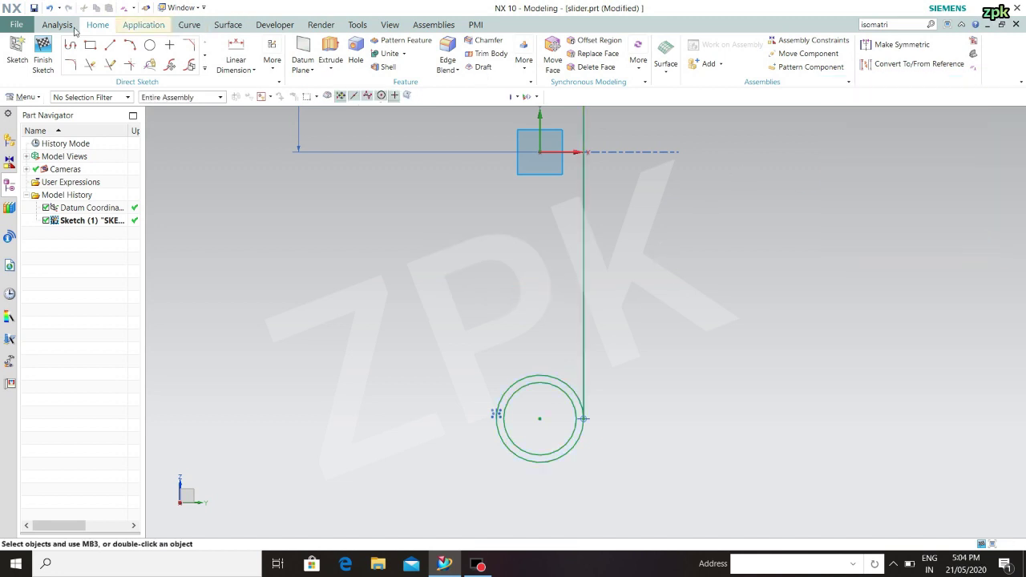
Draw a vertical line joining the right-hand sides of the lower and upper inner circles
click(107, 46)
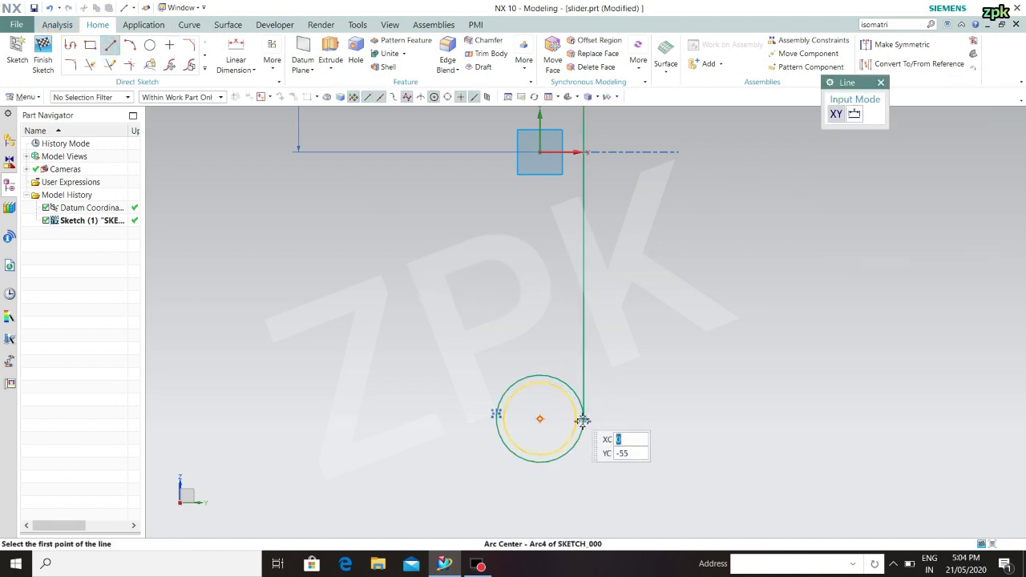
click(582, 420)
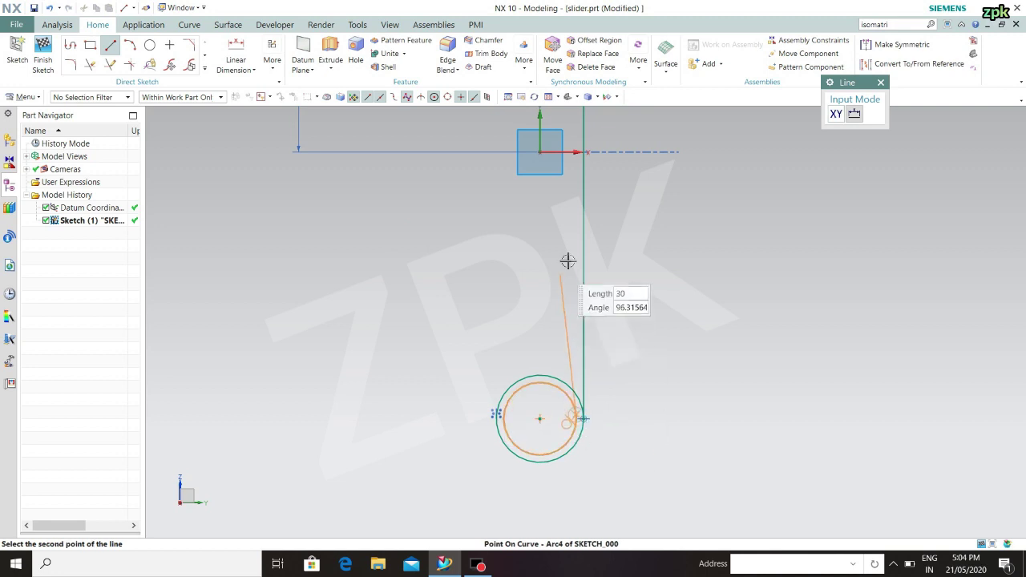
shift+middle_drag(582, 143, 564, 576)
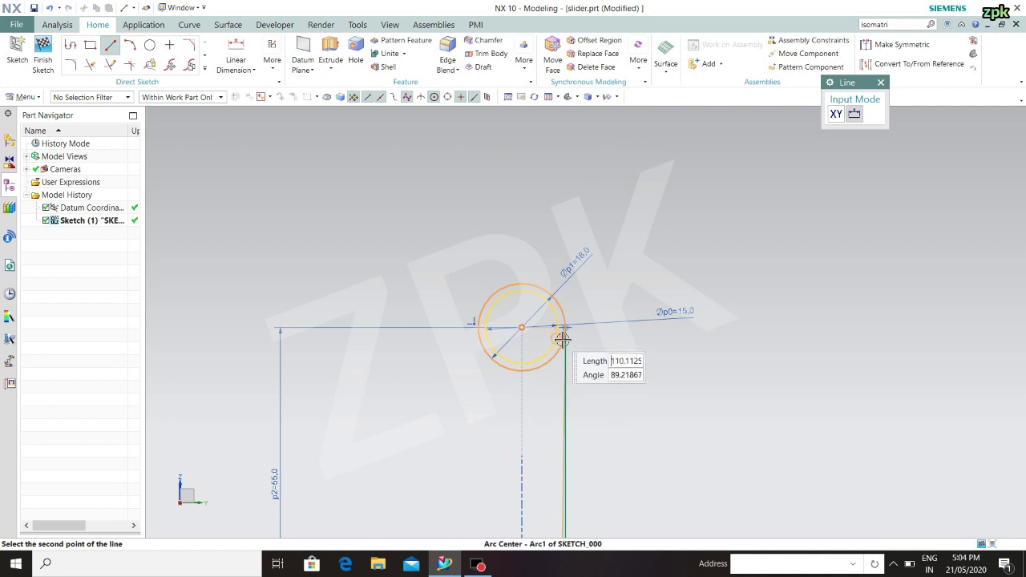
scroll(563, 335, up, 5)
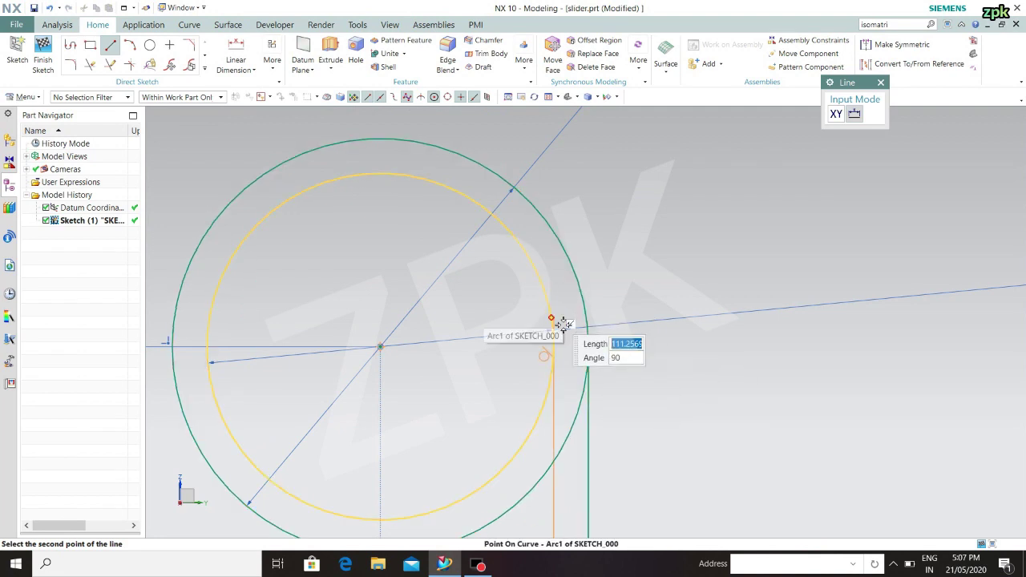
click(555, 343)
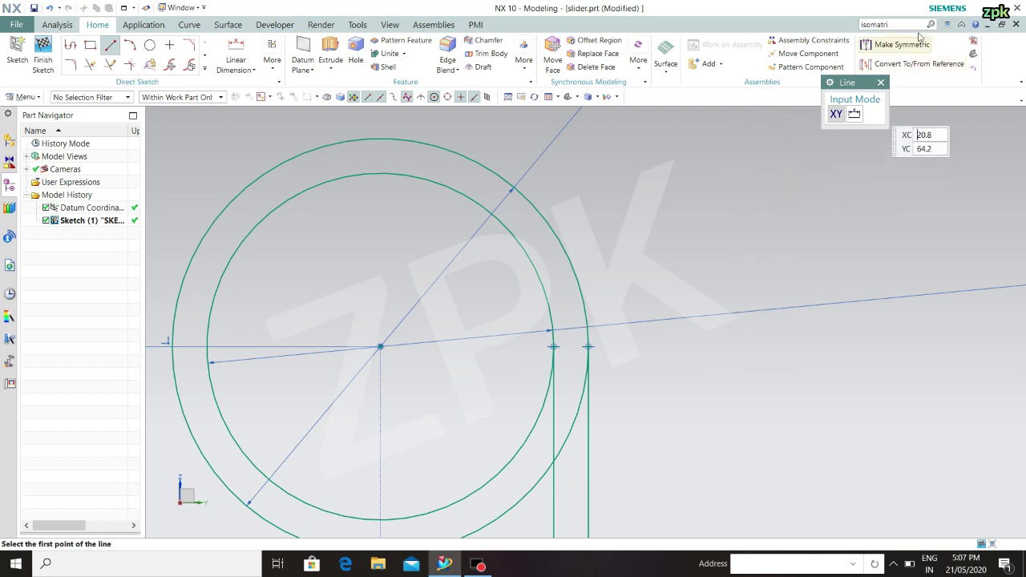
Try to apply a Tangent constraint between the inner vertical line and the upper inner circle
scroll(666, 309, down, 5)
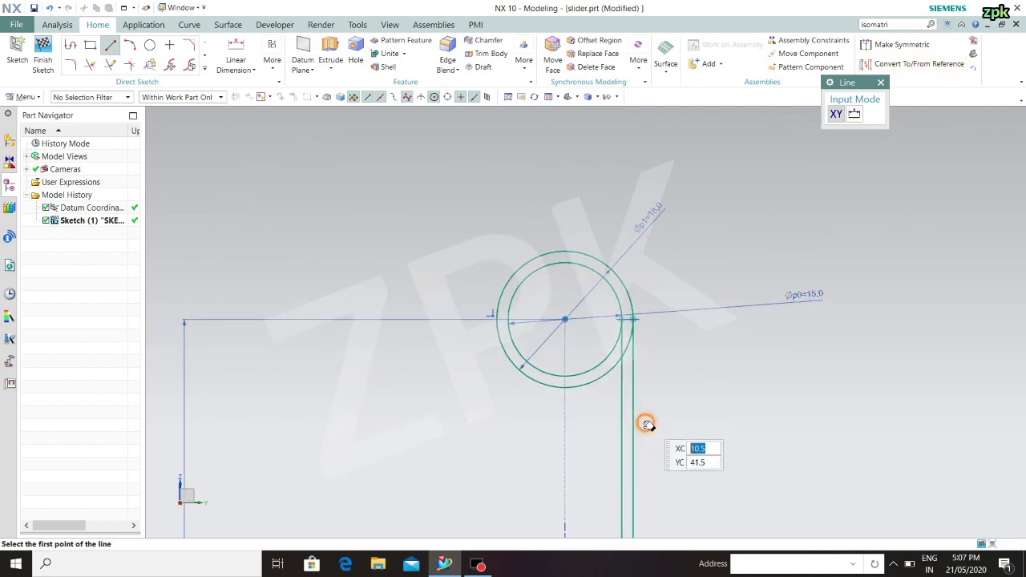
shift+middle_drag(646, 423, 582, 155)
scroll(748, 251, down, 2)
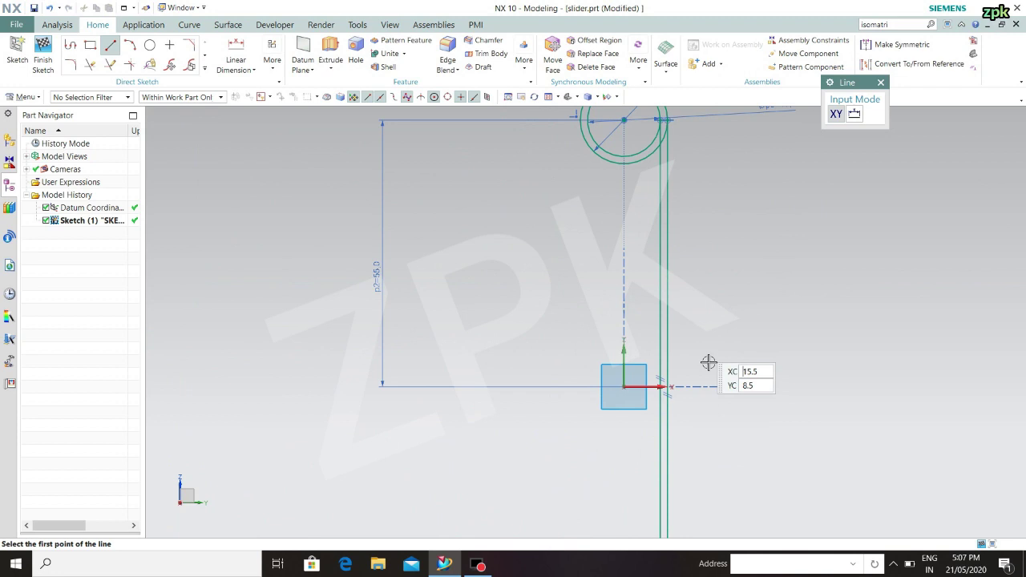
scroll(709, 363, down, 2)
shift+middle_drag(664, 430, 664, 236)
middle_drag(693, 202, 677, 449)
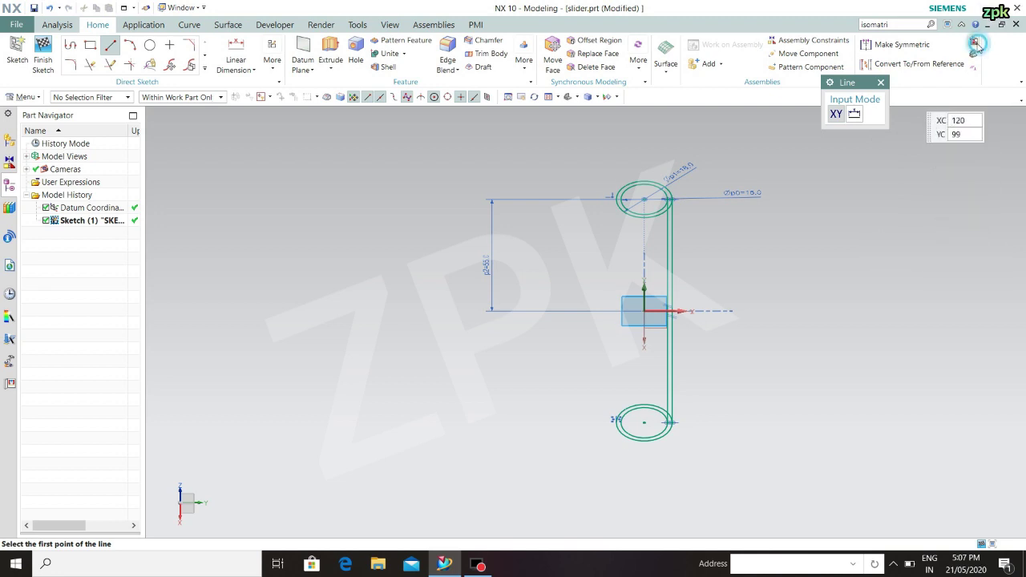
click(974, 43)
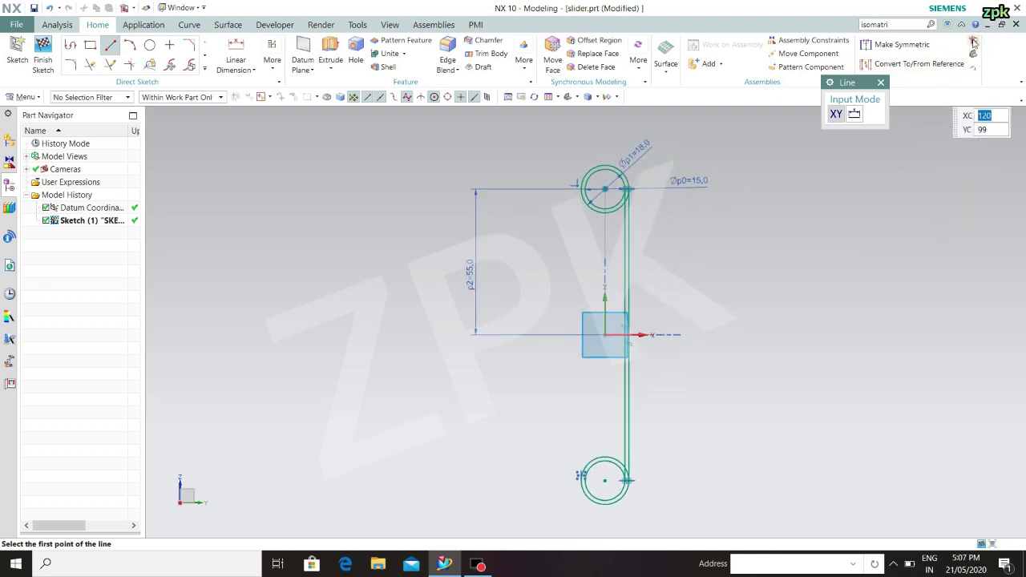
scroll(974, 43, up, 1)
scroll(449, 26, down, 1)
click(901, 27)
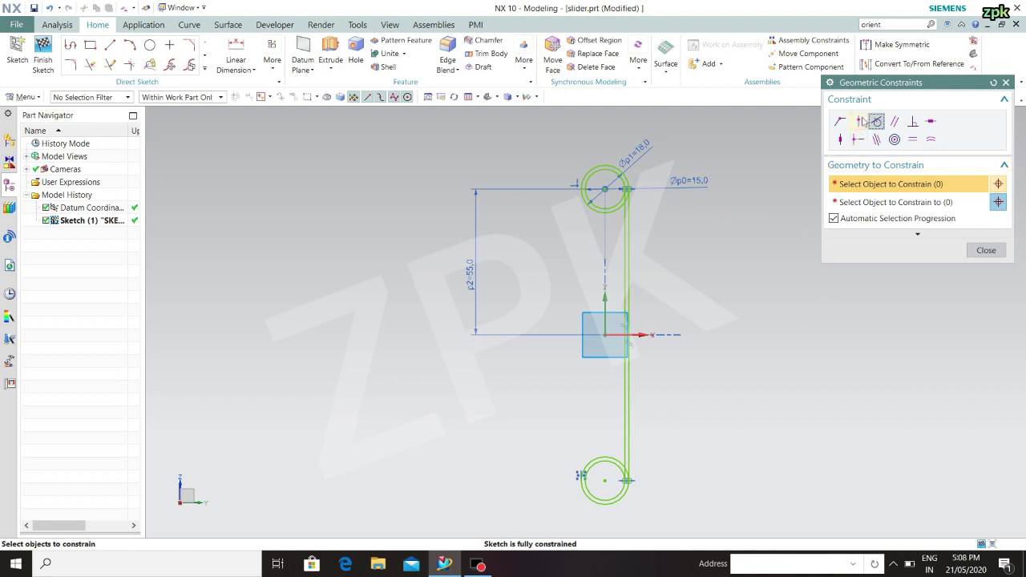
click(876, 122)
scroll(628, 214, up, 3)
click(630, 214)
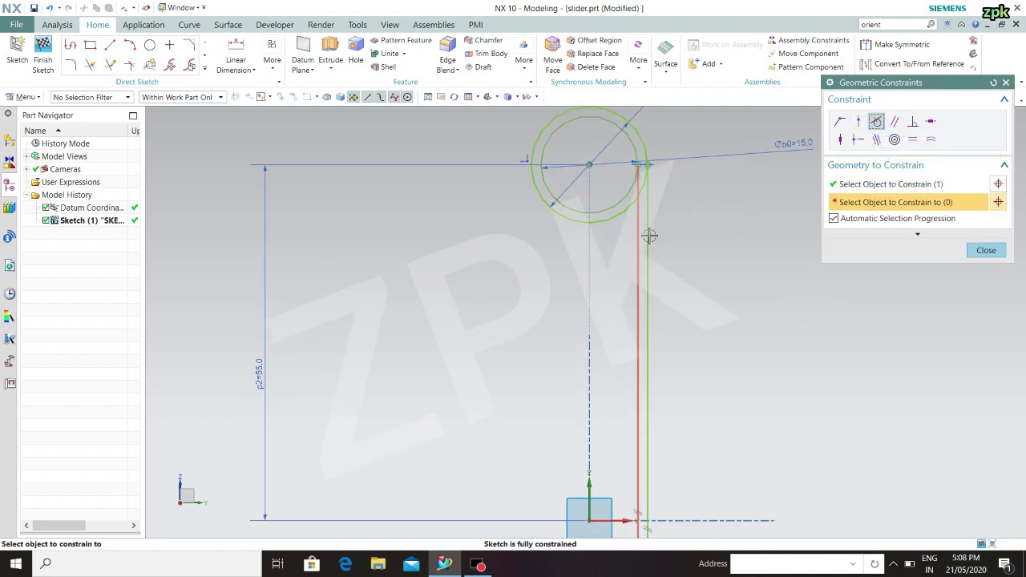
click(644, 235)
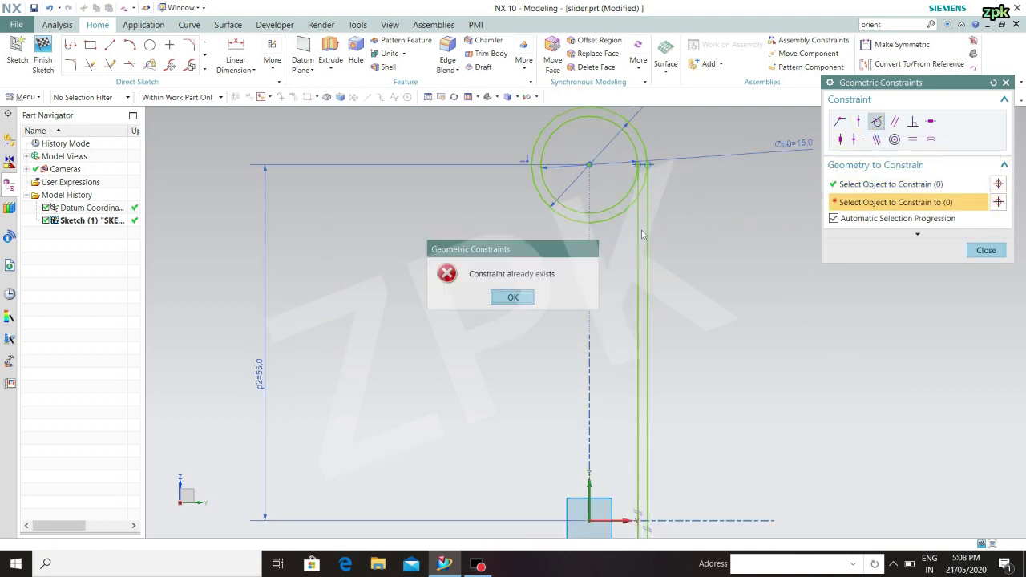
click(533, 298)
Try to apply a Tangent constraint between the inner vertical line and the lower inner circle
scroll(893, 307, down, 2)
mouse_move(819, 426)
shift+middle_down()
mouse_move(724, 276)
mouse_move(709, 173)
shift+middle_up()
scroll(638, 337, up, 4)
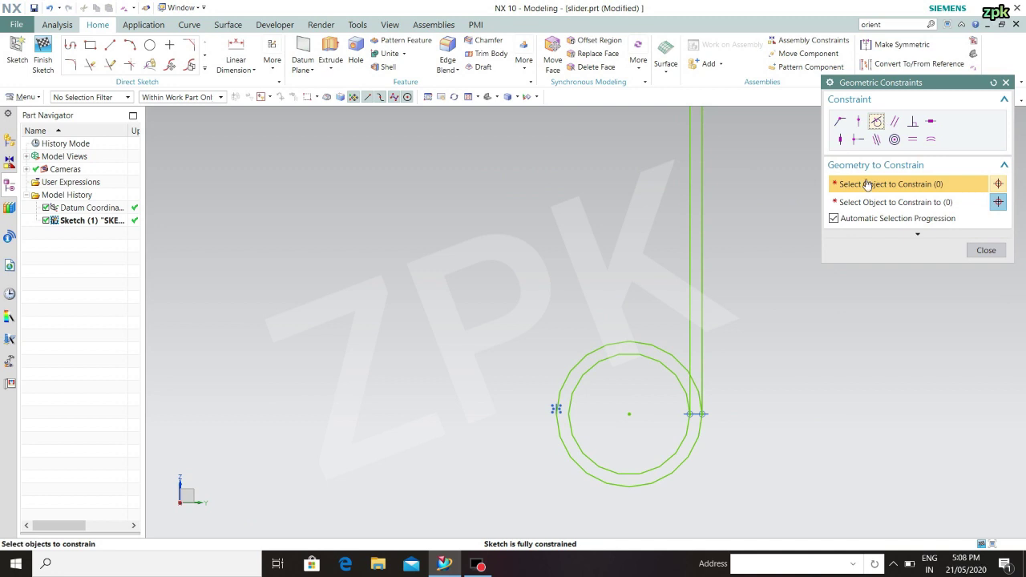
click(686, 441)
click(693, 379)
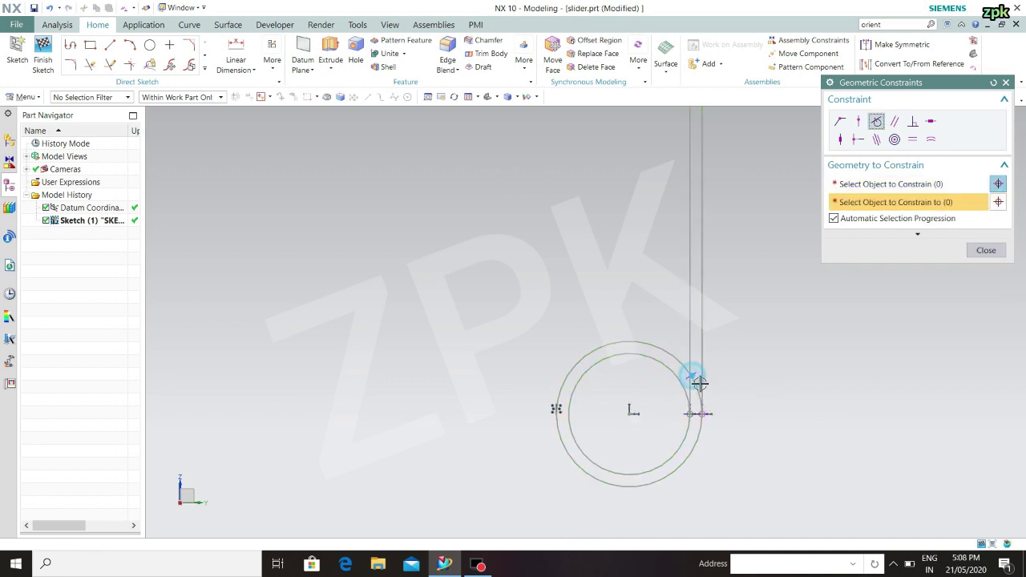
click(986, 250)
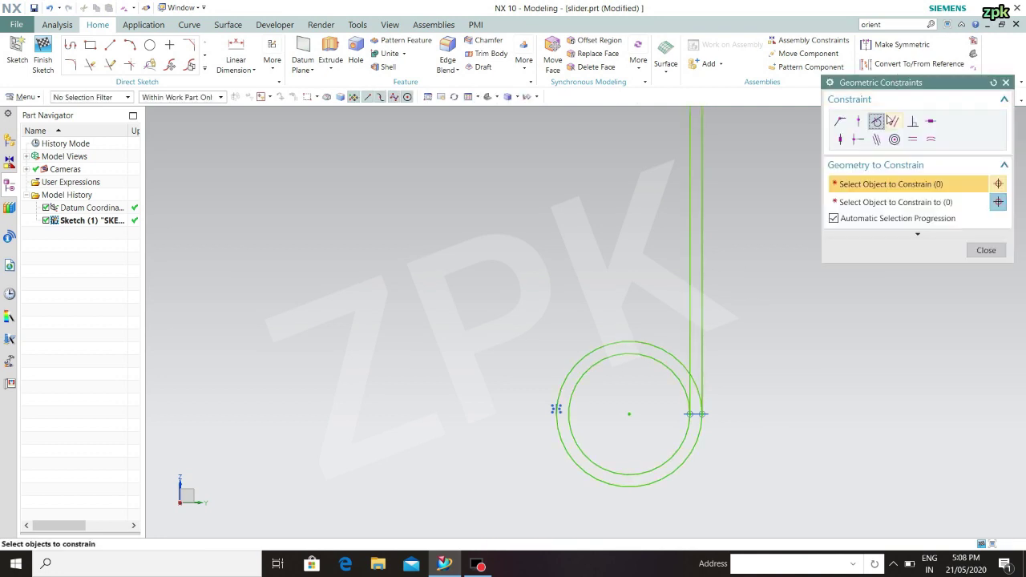
click(702, 349)
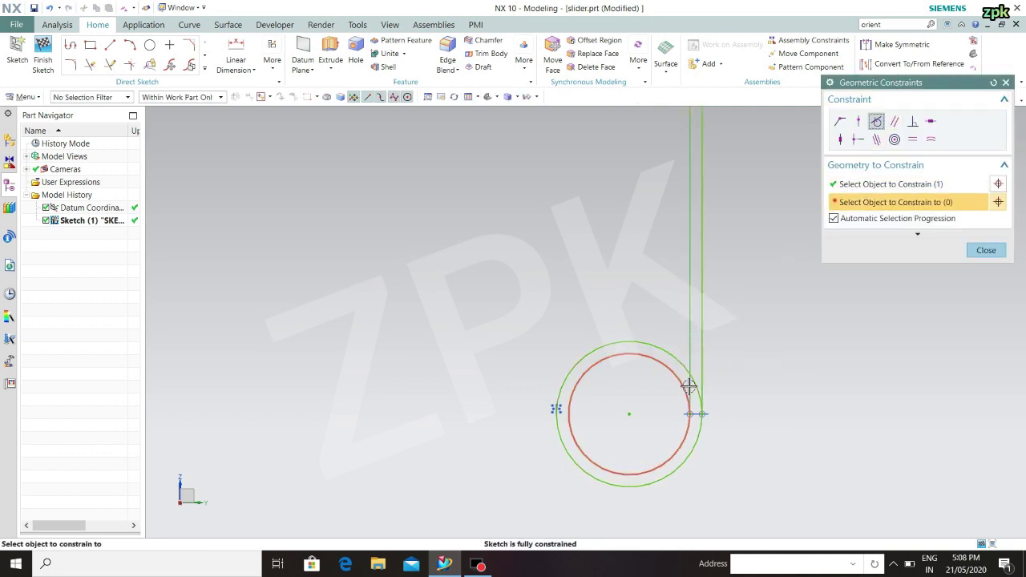
click(691, 380)
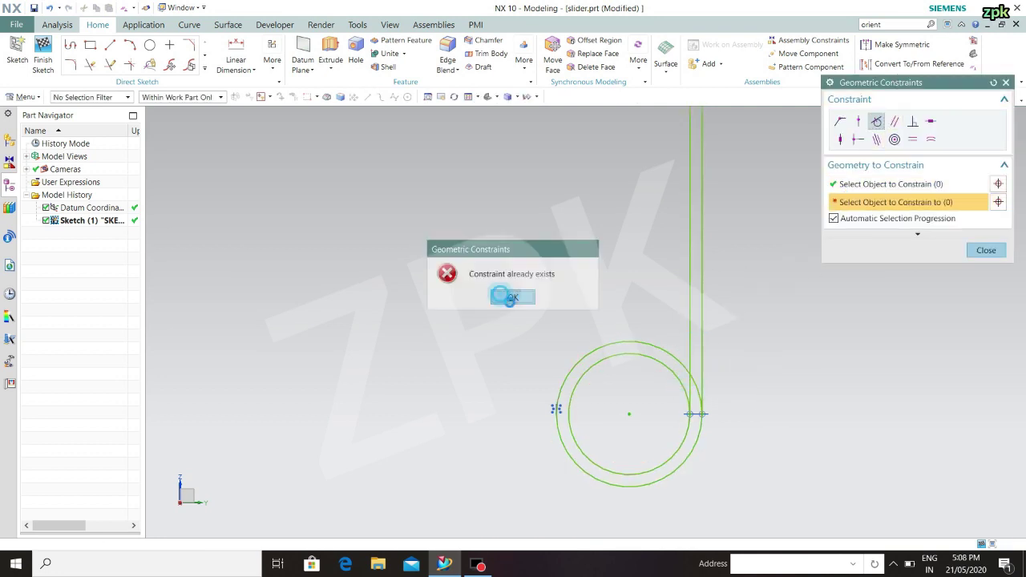
click(510, 297)
click(968, 251)
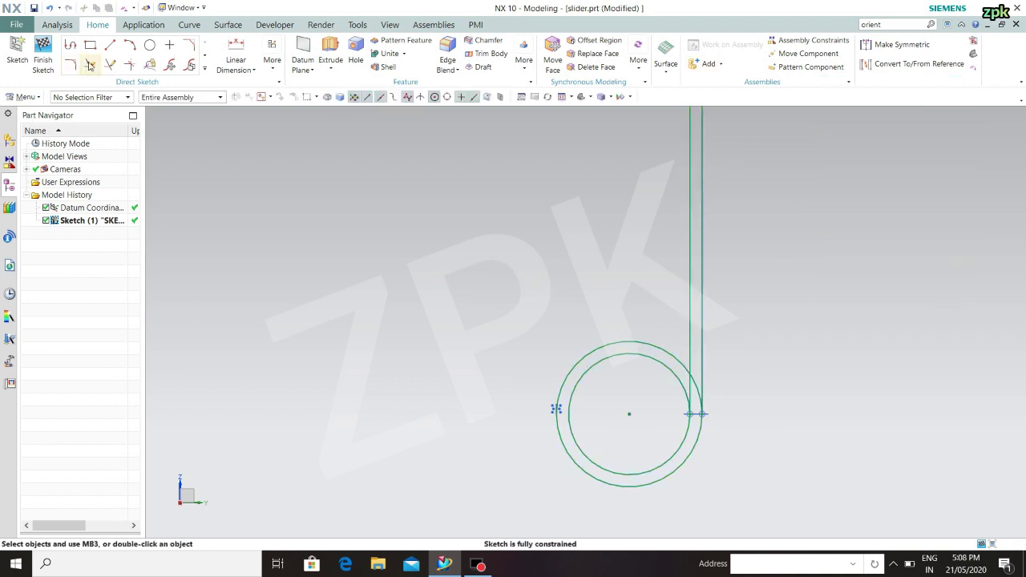
Mirror both vertical lines about the sketch's vertical axis with Mirror Curve
scroll(698, 247, down, 3)
shift+middle_drag(698, 247, 686, 419)
scroll(700, 333, down, 2)
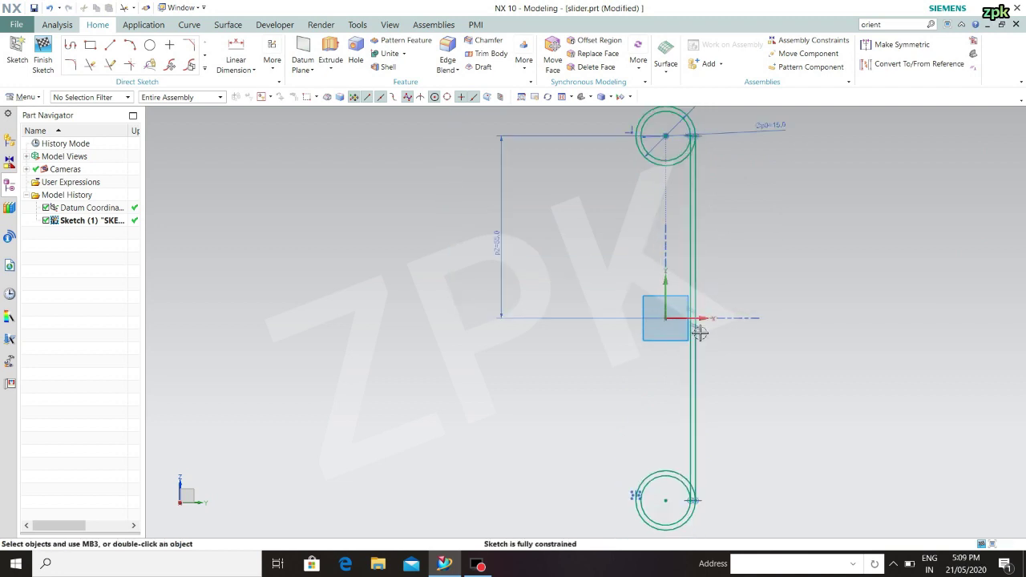
scroll(700, 332, down, 1)
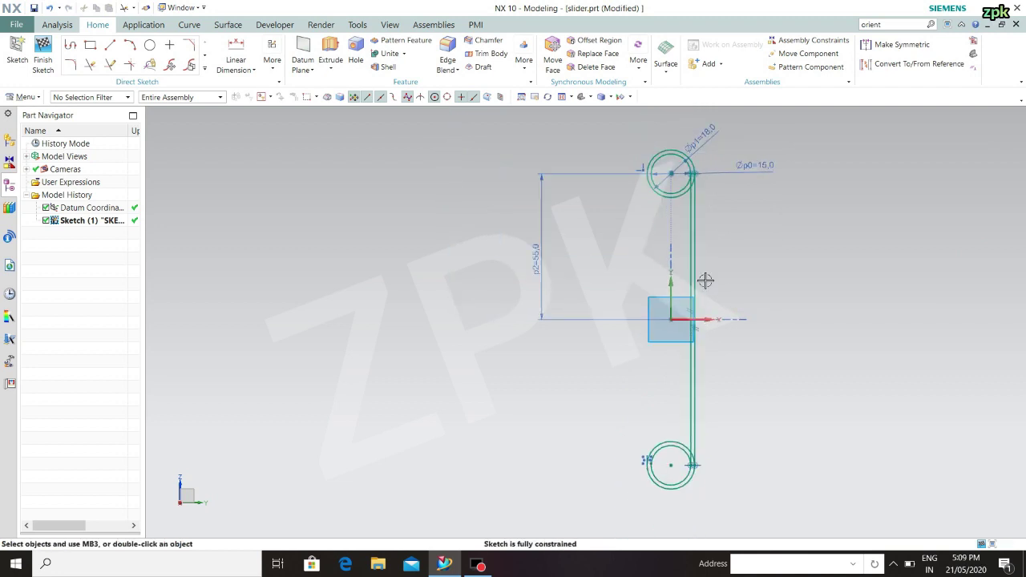
click(205, 71)
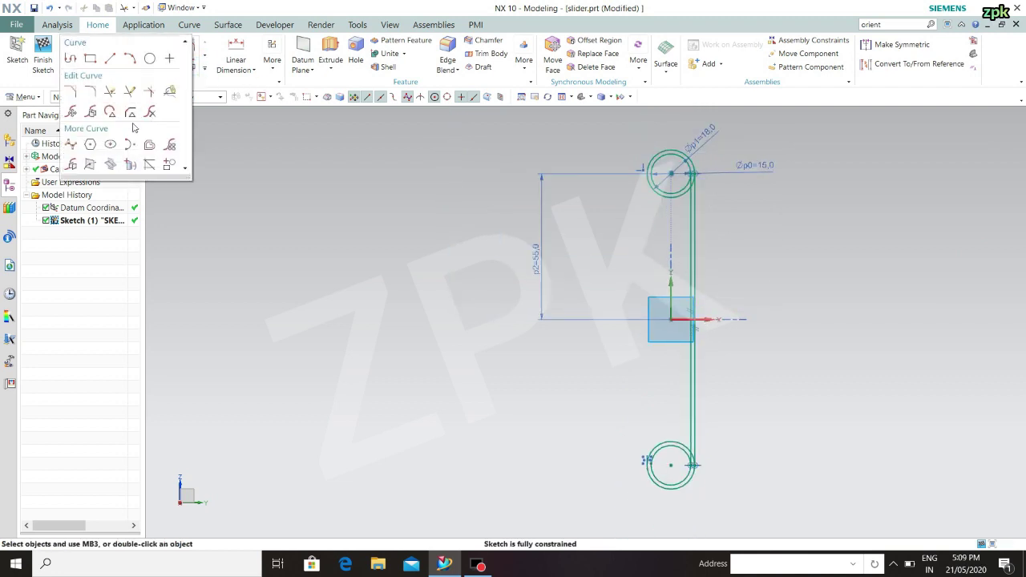
click(72, 166)
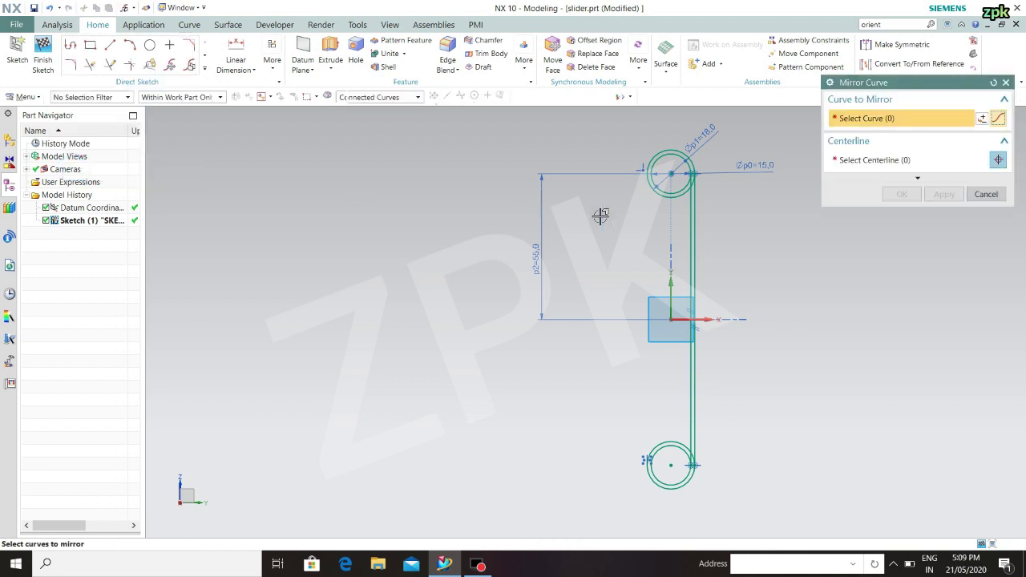
click(705, 265)
click(691, 281)
middle_click(690, 281)
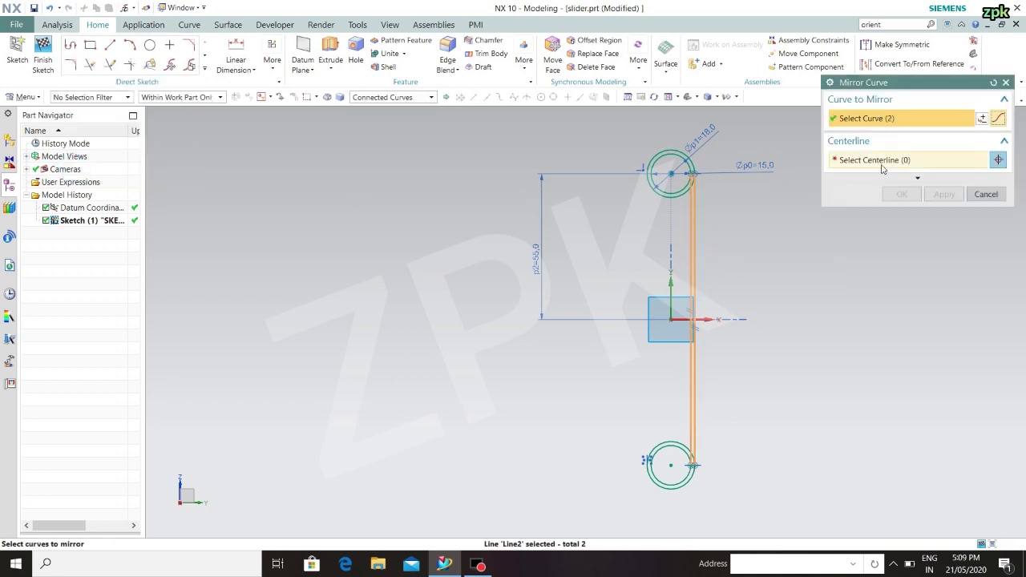
click(672, 292)
click(945, 195)
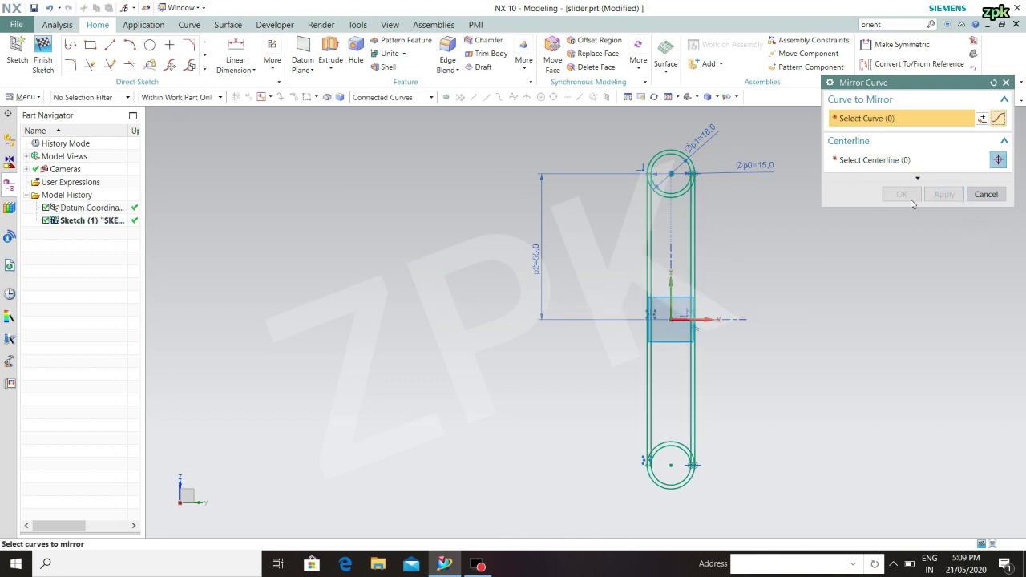
click(984, 194)
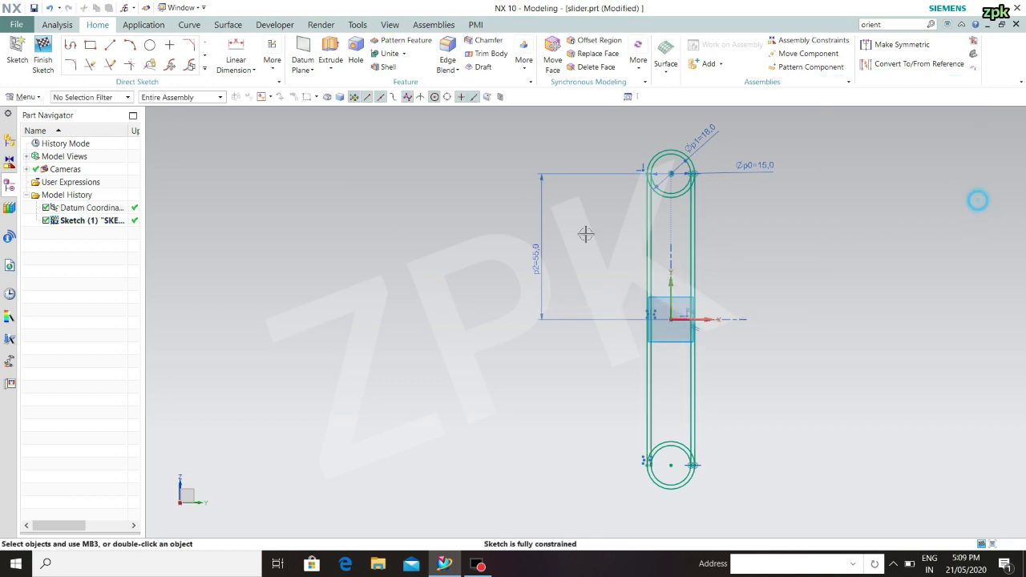
Quick Trim the lower halves of both upper circles, leaving concentric arcs joined to the vertical lines
click(90, 64)
scroll(607, 200, up, 5)
scroll(781, 158, up, 1)
click(752, 178)
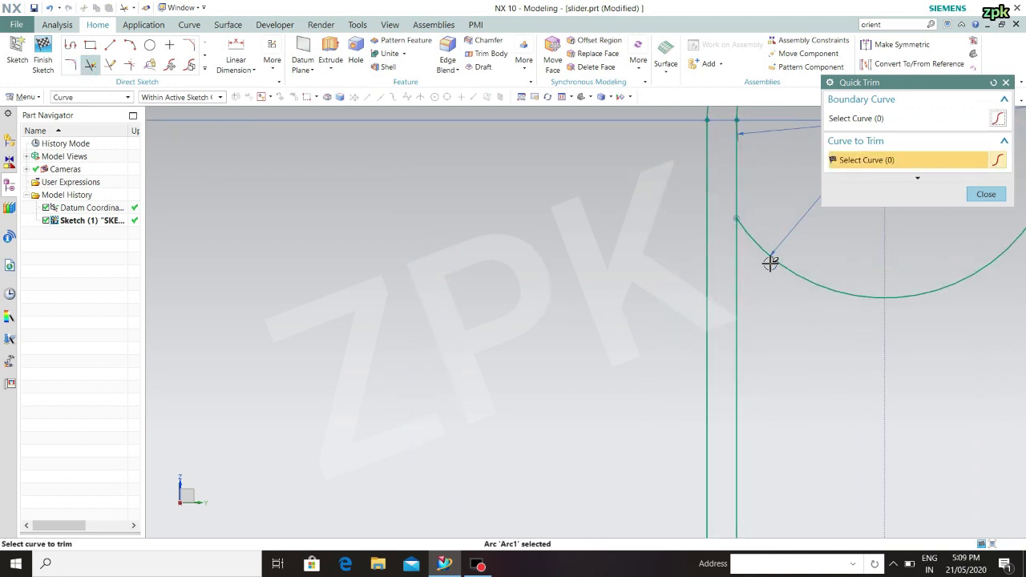
click(772, 261)
scroll(865, 279, down, 3)
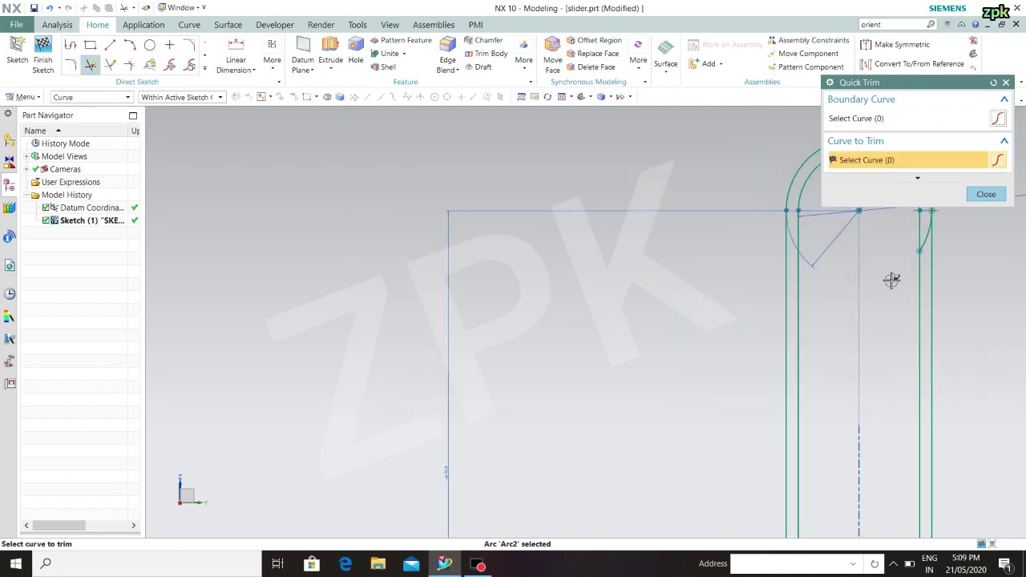
scroll(936, 231, up, 3)
click(934, 242)
scroll(914, 250, down, 3)
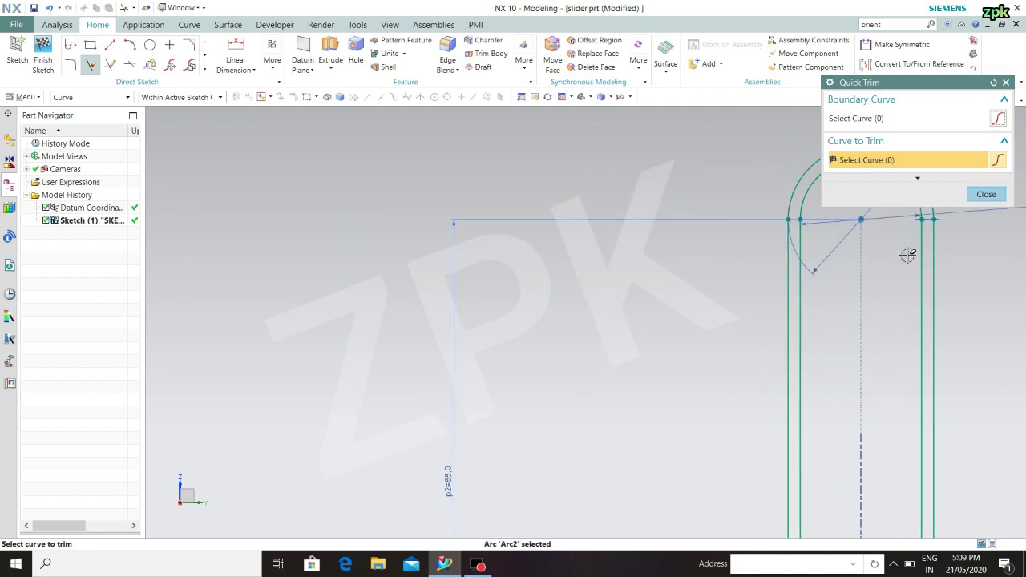
mouse_move(886, 265)
shift+middle_down()
mouse_move(665, 300)
mouse_move(426, 255)
shift+middle_up()
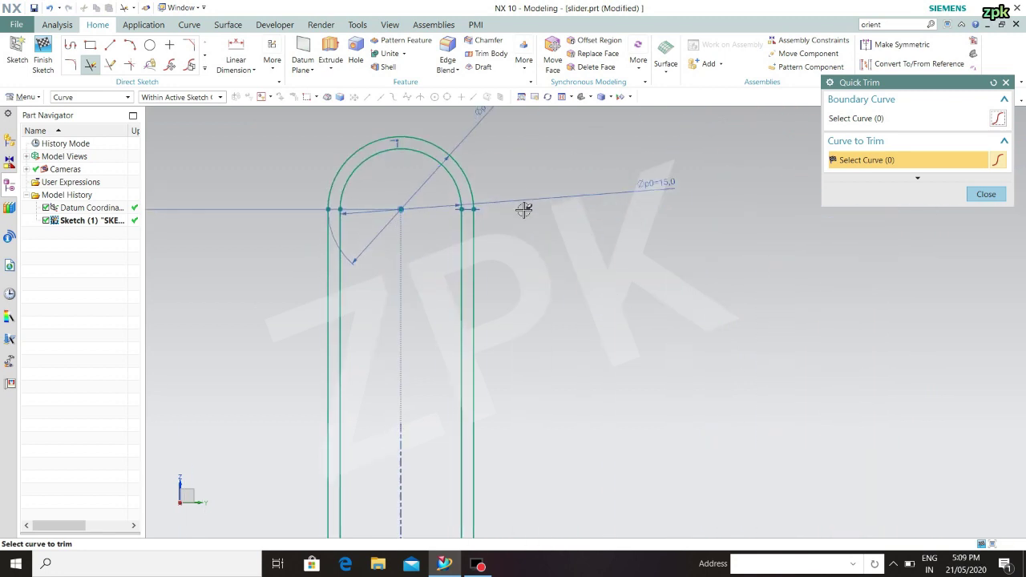
Trim the upper halves of both lower circles to close the double slot outline
scroll(482, 275, down, 3)
click(478, 343)
shift+middle_drag(479, 343, 489, 9)
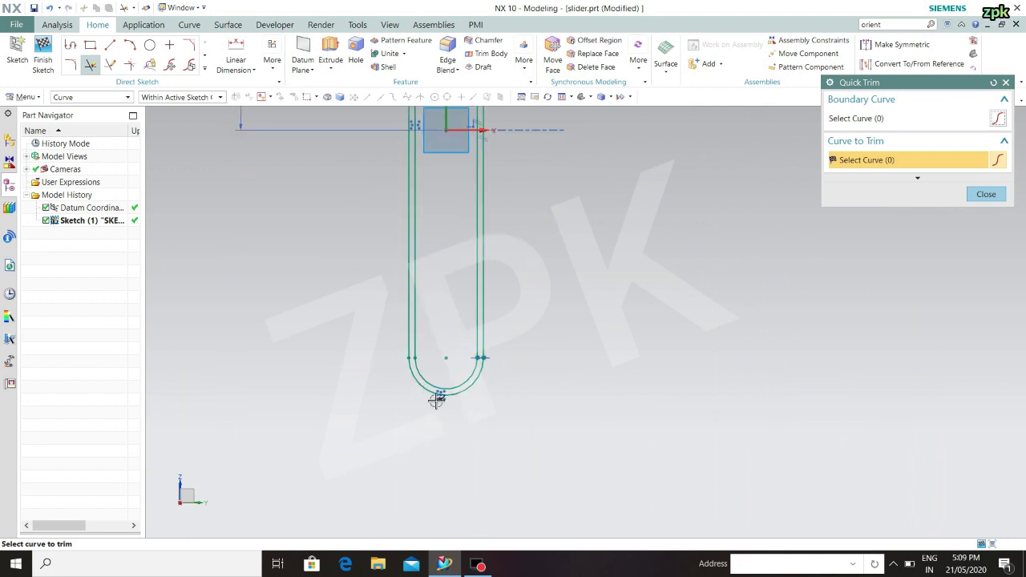
scroll(476, 356, up, 2)
click(973, 199)
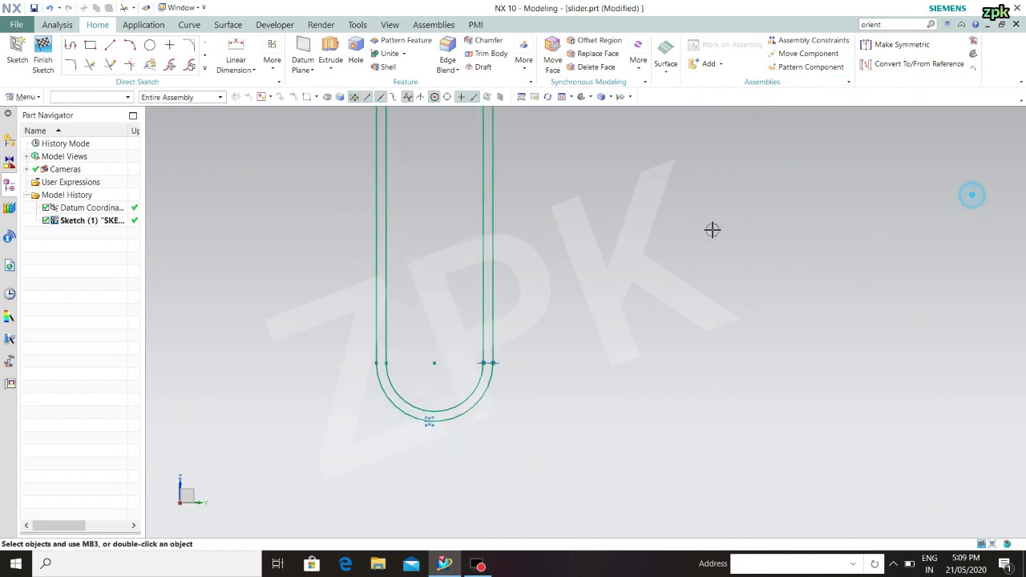
scroll(531, 147, down, 2)
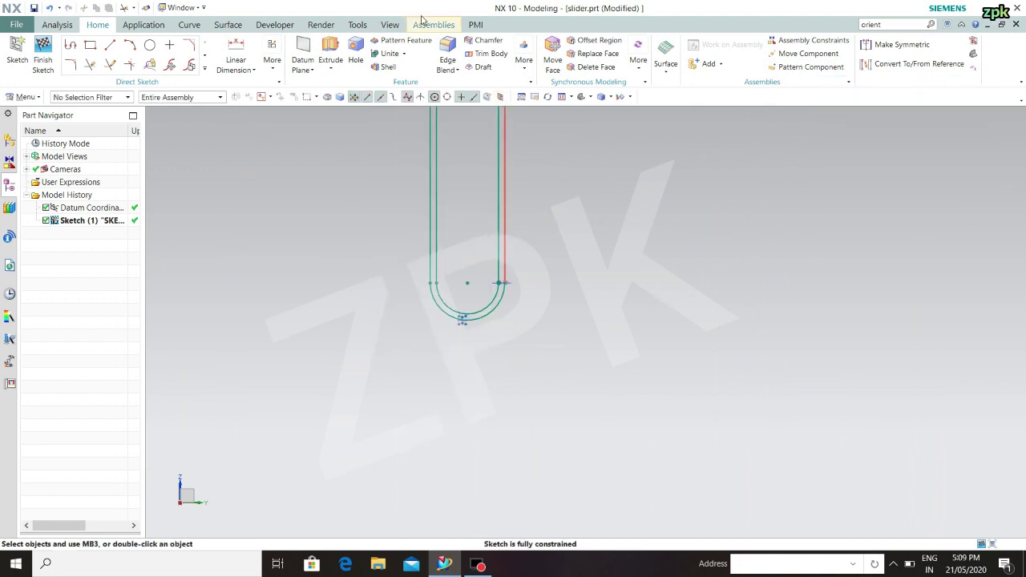
Finish the double slot sketch and extrude its closed profile from 0 to 15 mm as a new body
click(46, 50)
click(808, 49)
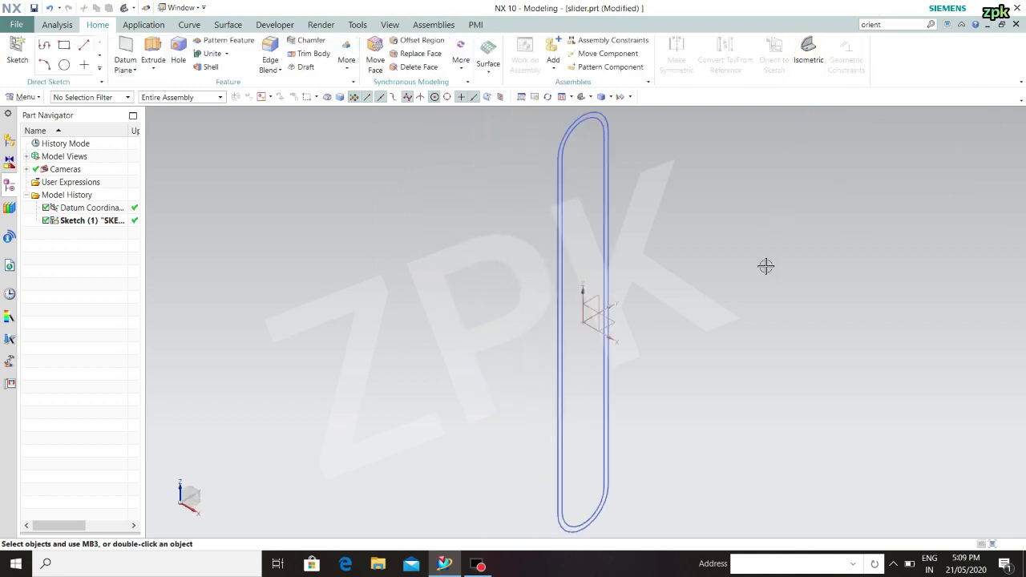
scroll(757, 267, down, 2)
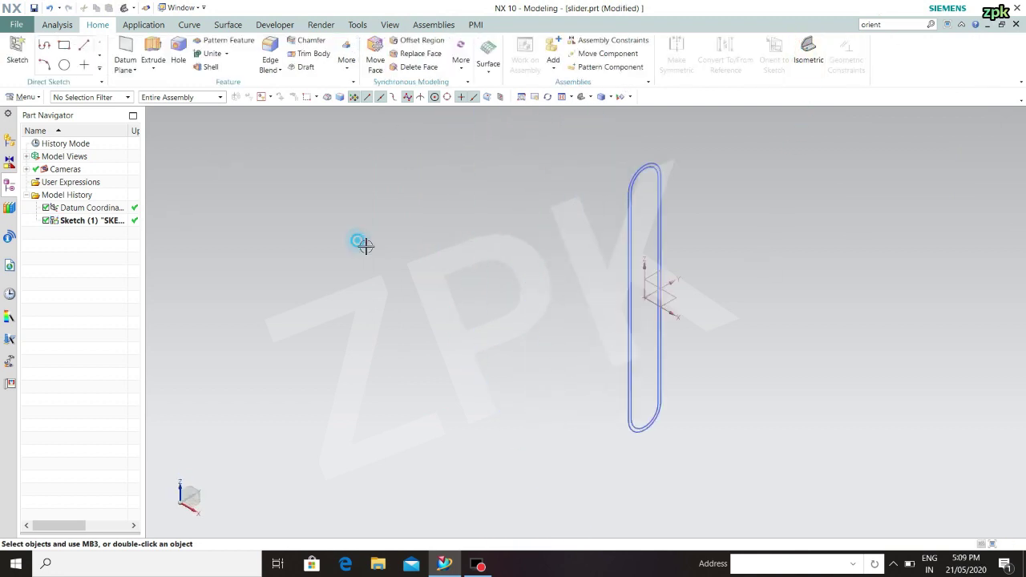
click(106, 220)
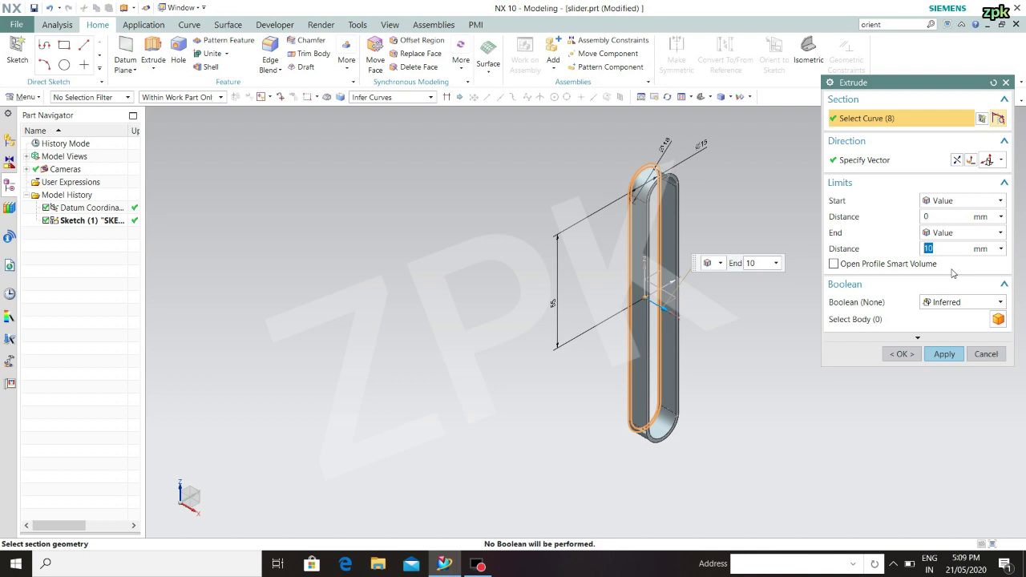
key(Return)
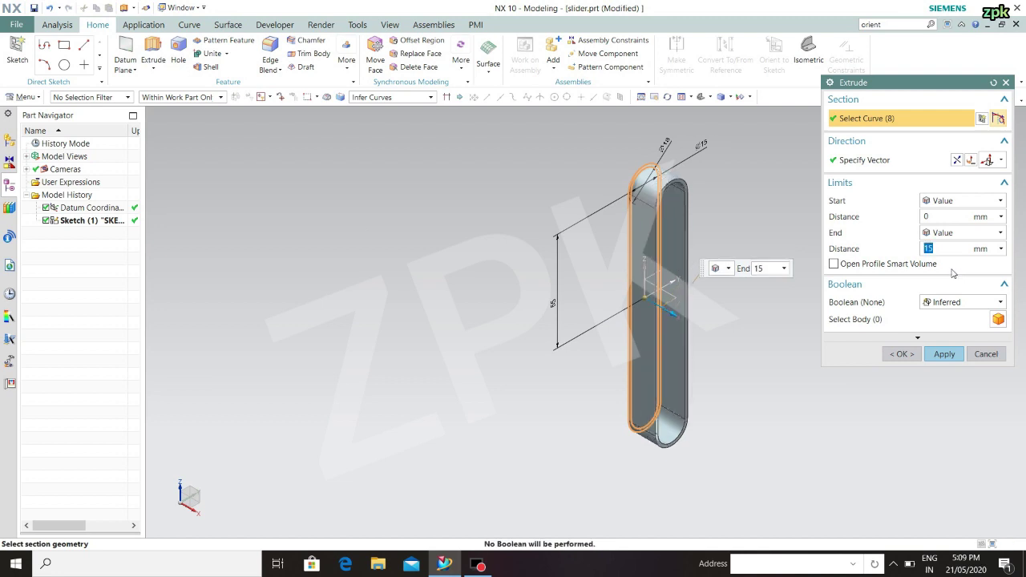
click(944, 355)
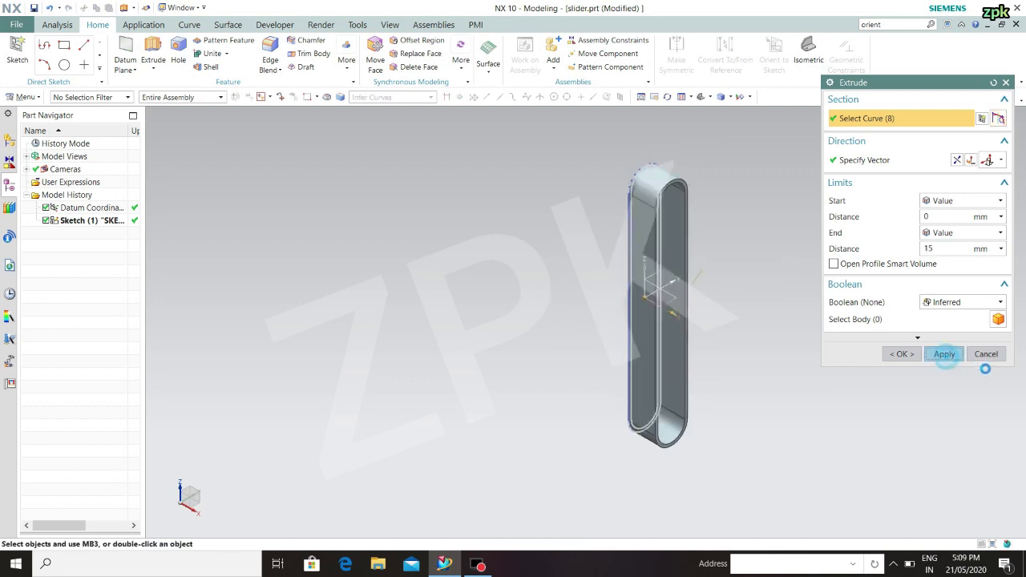
click(992, 358)
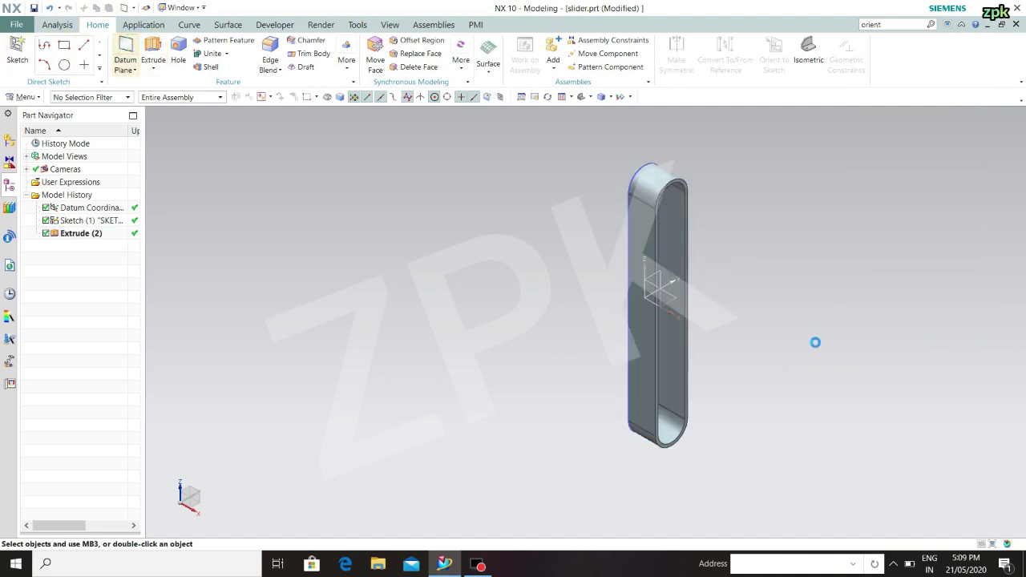
Create a datum plane at 0 mm offset from the flat outer side face of the extruded slot body
click(644, 313)
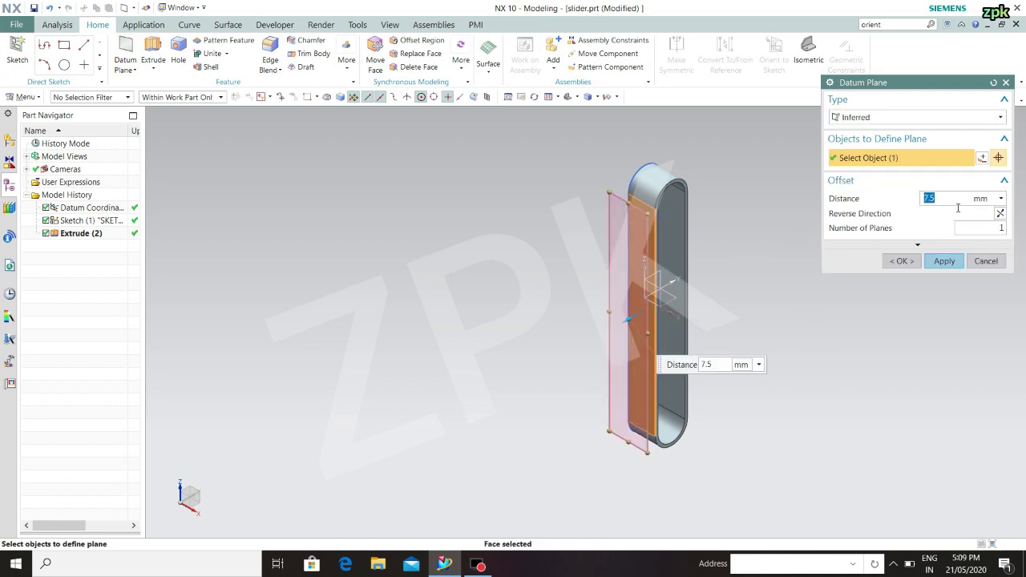
key(Return)
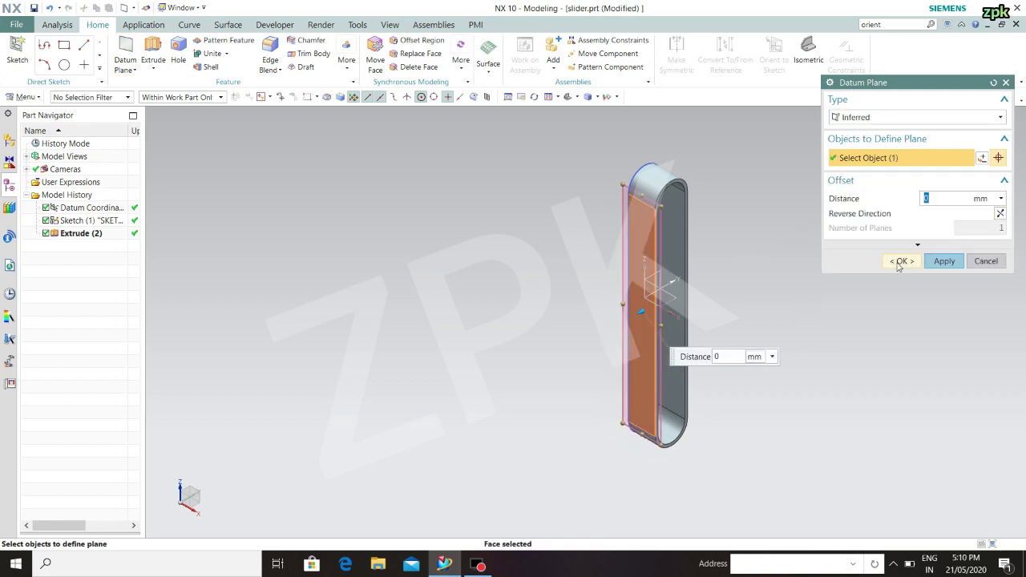
click(943, 263)
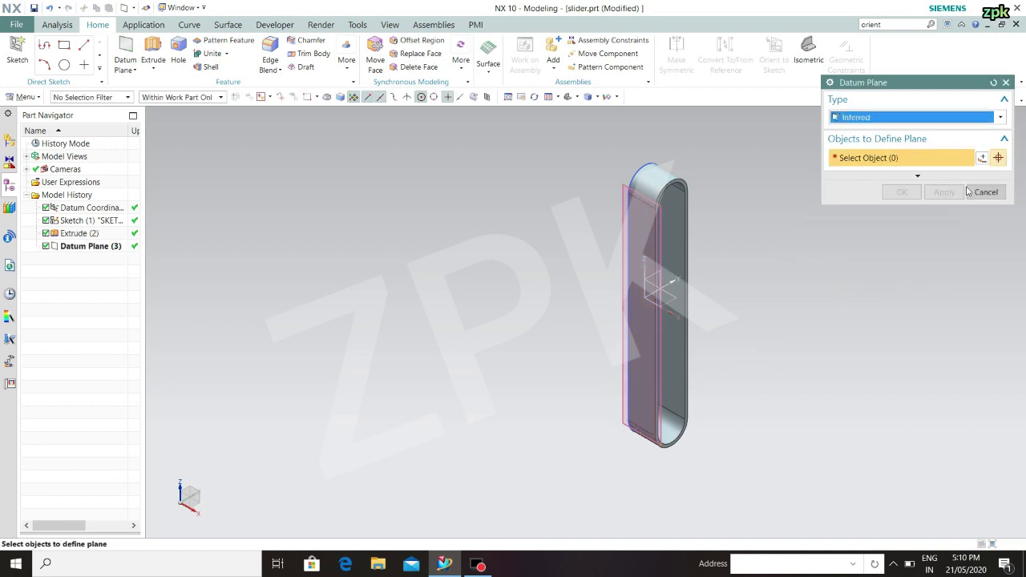
click(974, 191)
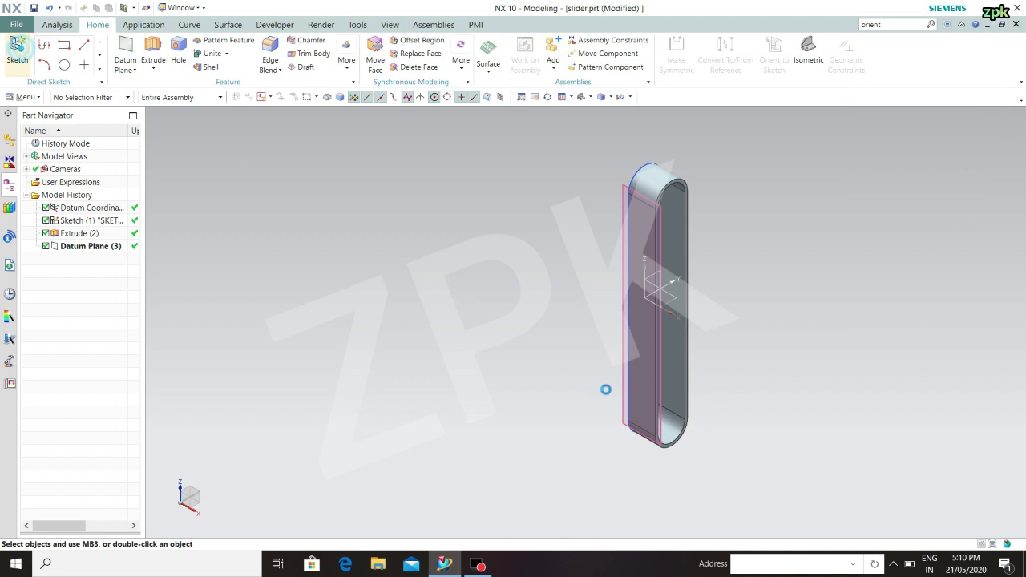
Start a sketch on the extruded body's flat outer side face
click(664, 375)
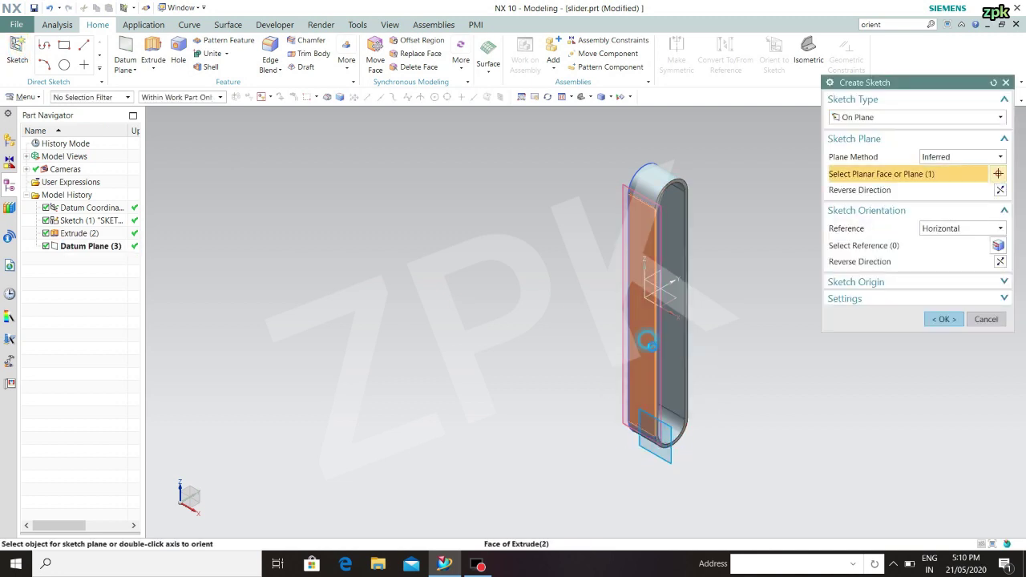
click(944, 319)
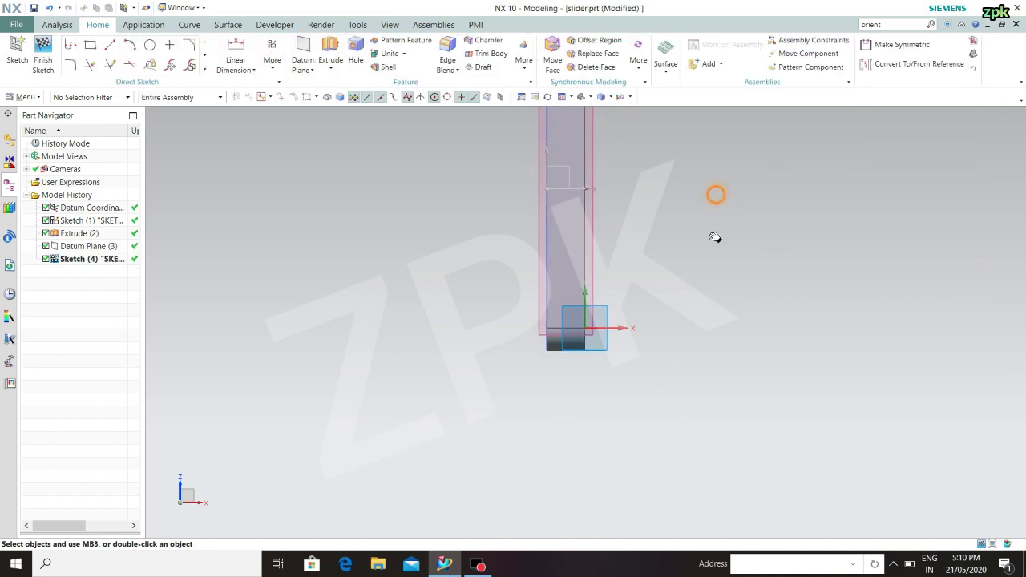
shift+middle_drag(715, 237, 705, 411)
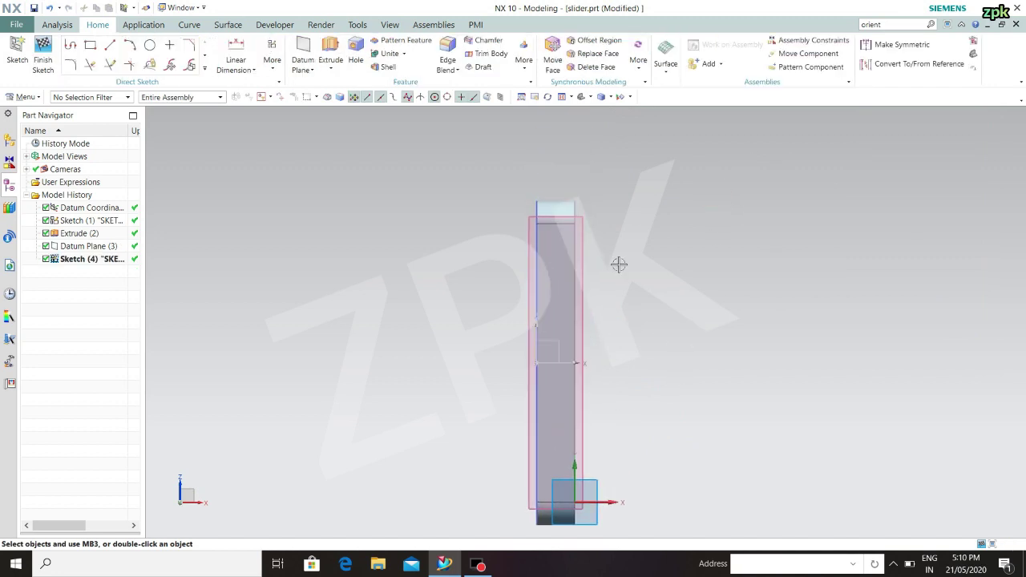
Draw a 15 mm diameter circle beside the body with Continuous Auto Dimensioning off, and reposition it on the body's opposite side
click(150, 45)
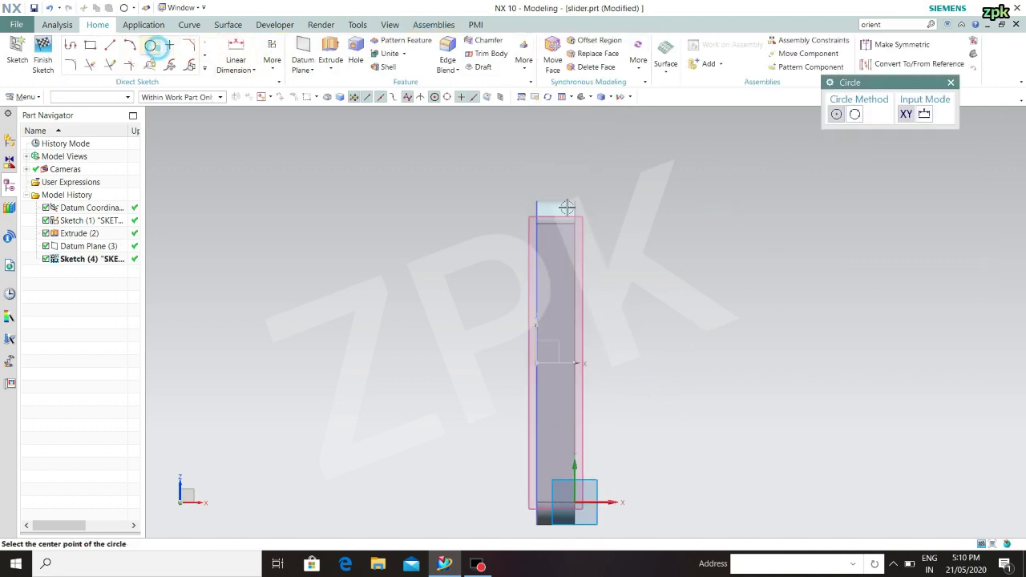
click(273, 70)
click(314, 203)
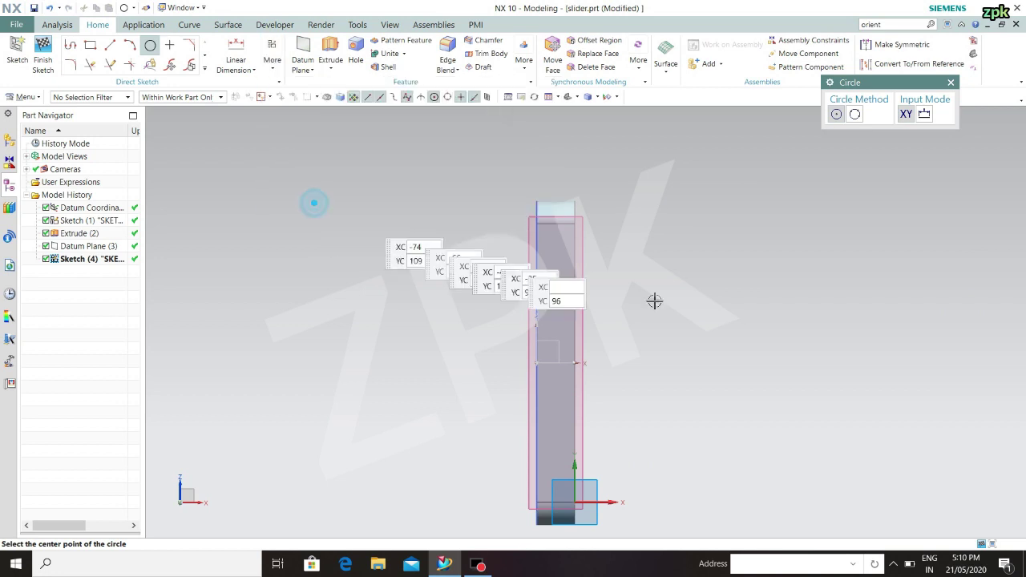
click(747, 325)
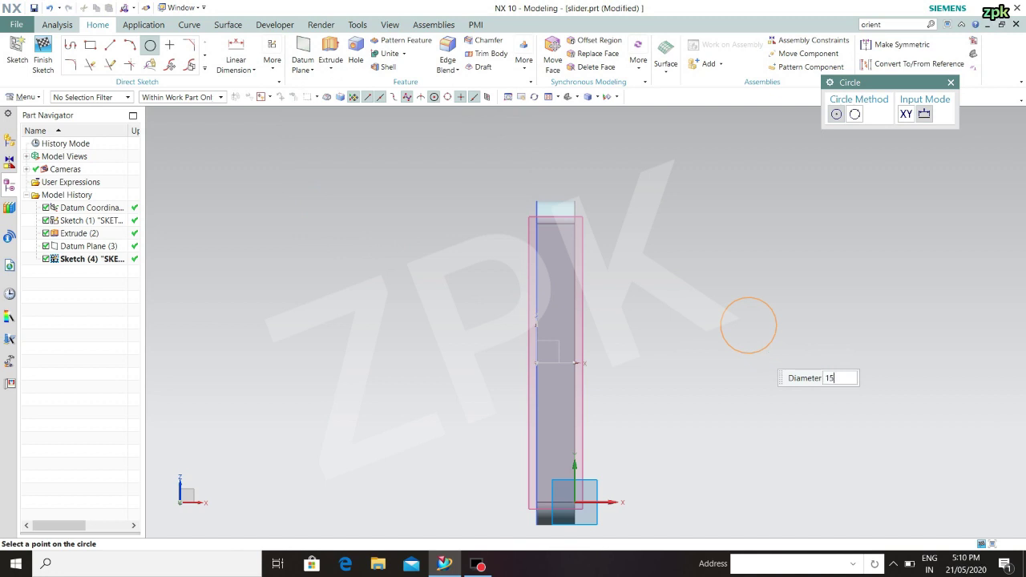
text(15)
key(Return)
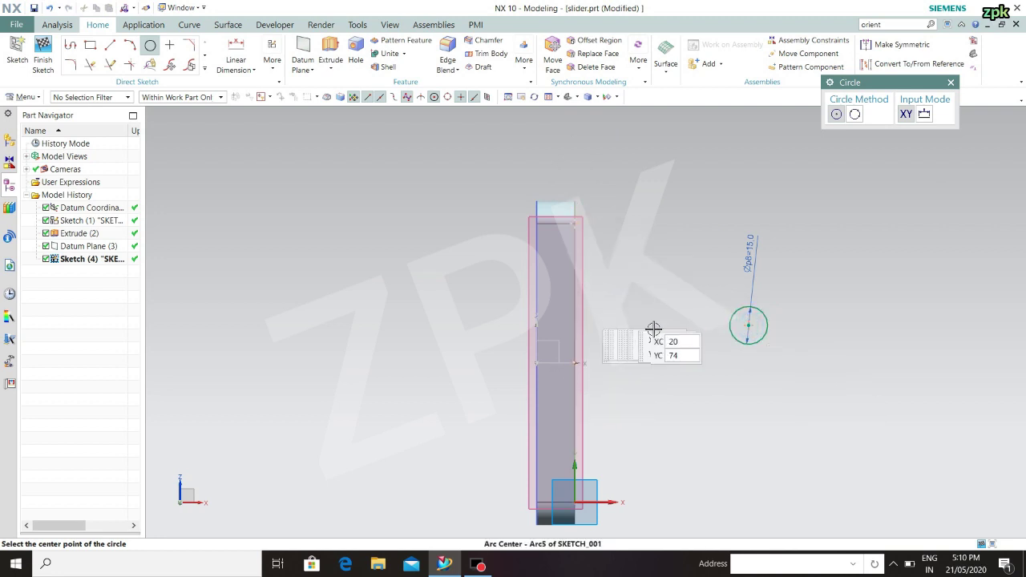
key(Escape)
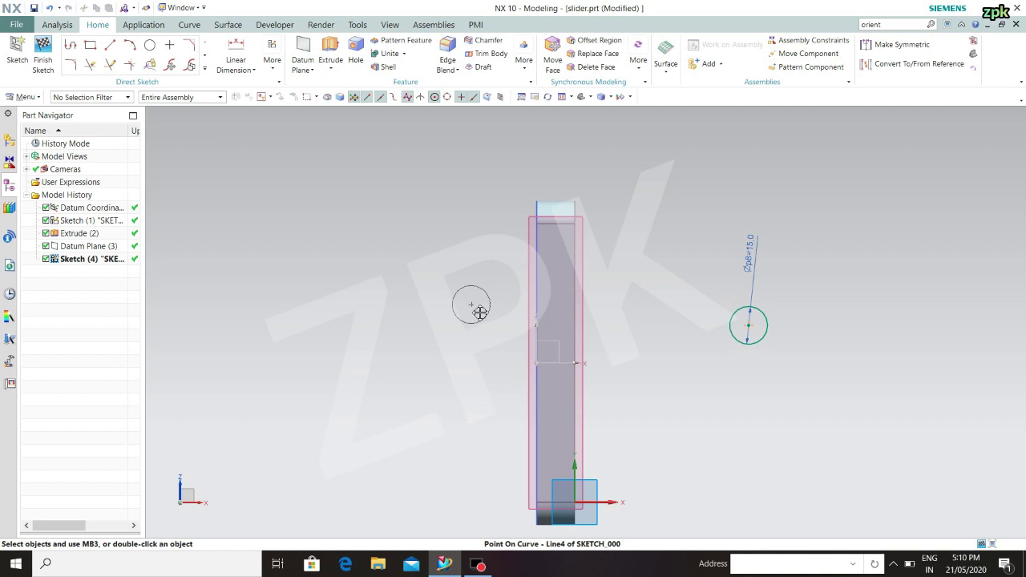
drag(480, 312, 479, 312)
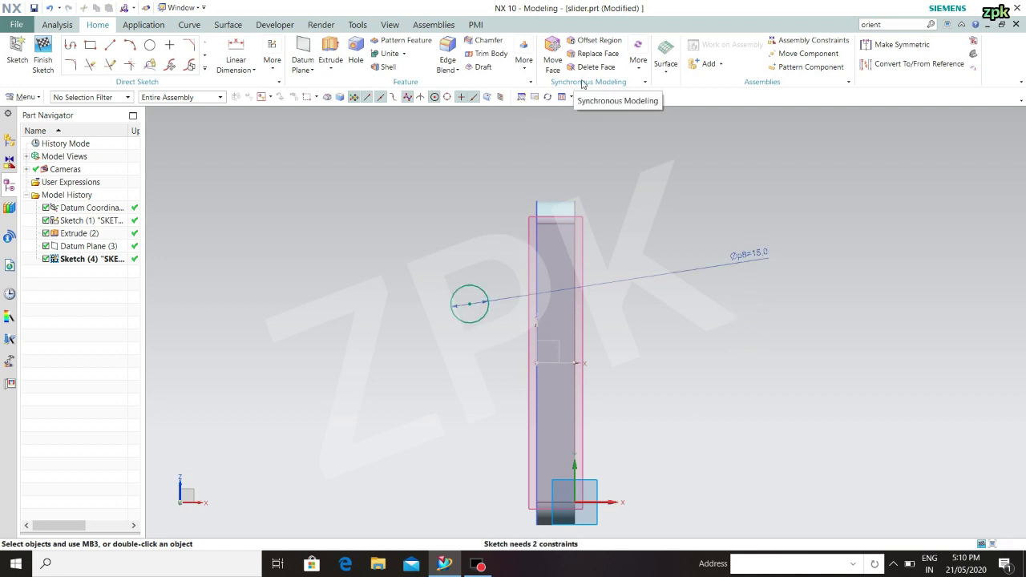
Undo the circle's move, the circle itself and the side-face sketch
key(ctrl+z)
key(ctrl+z)
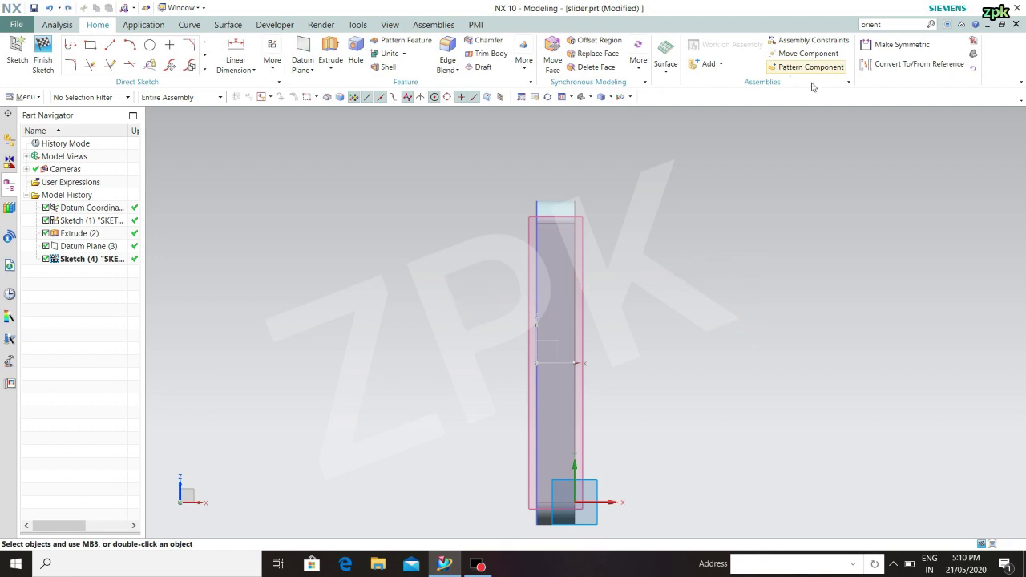
key(ctrl+z)
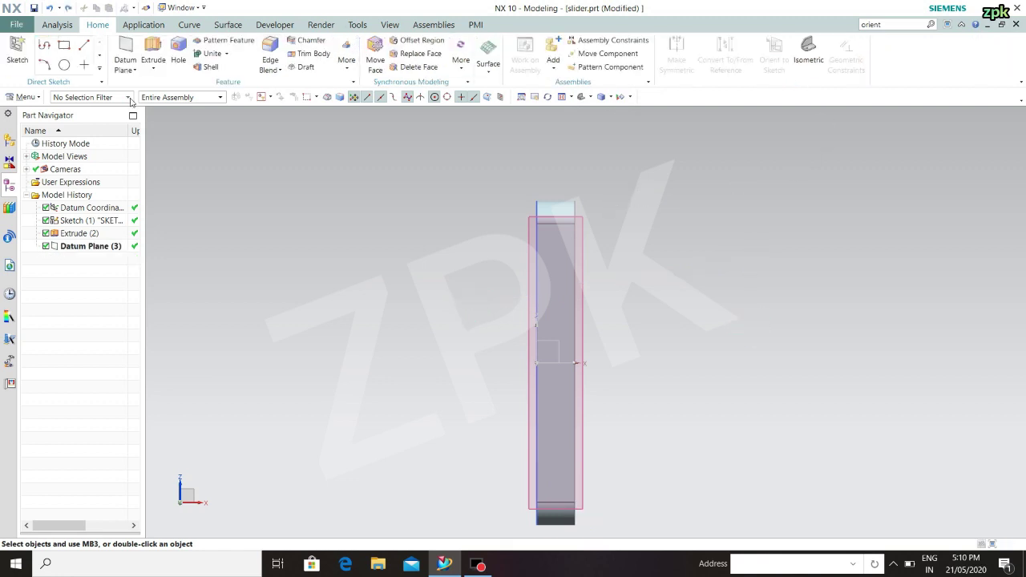
Edit the slot extrusion to use a Symmetric Value limit with a distance of 15/2 mm
double_click(80, 233)
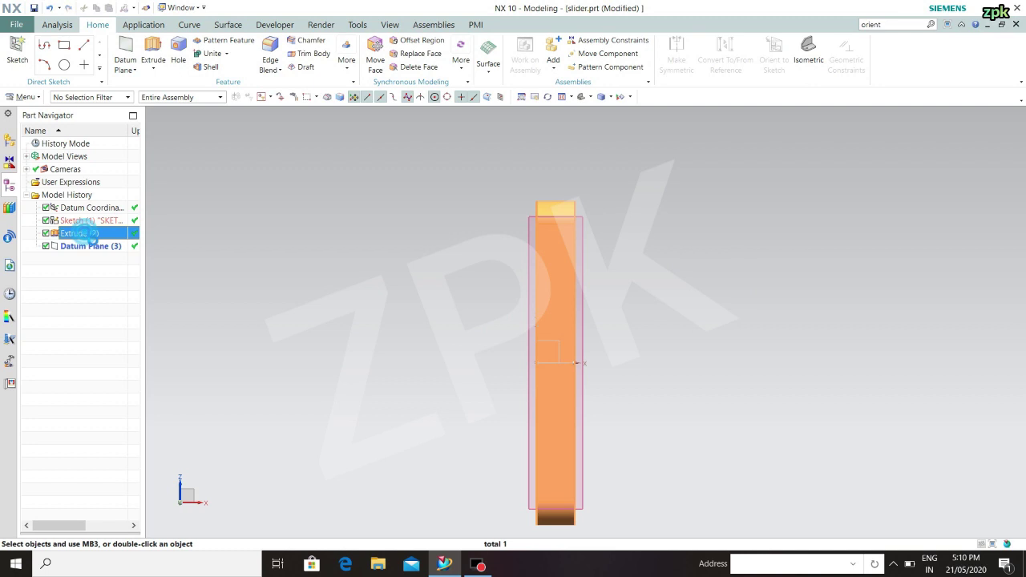
click(808, 48)
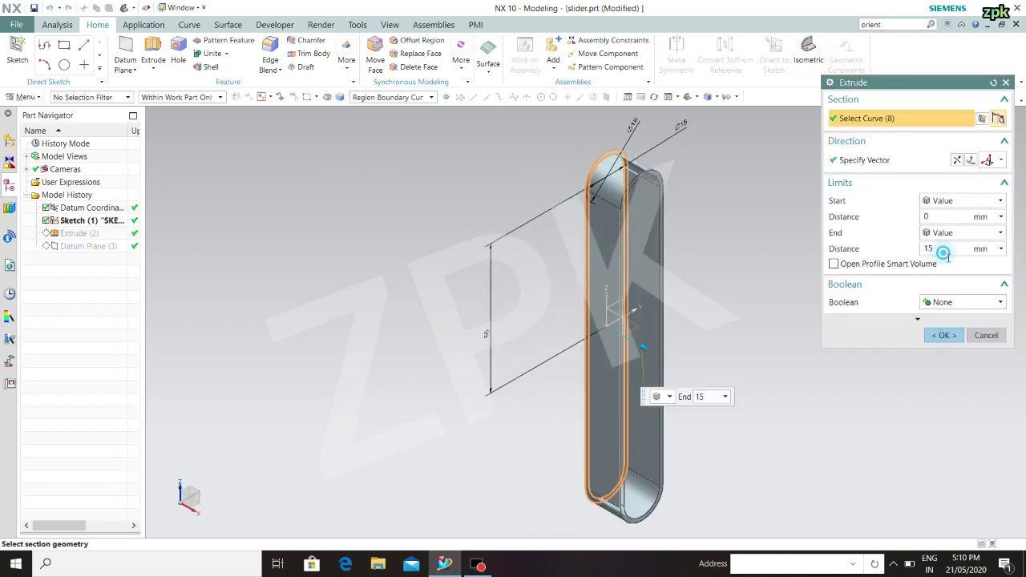
click(928, 233)
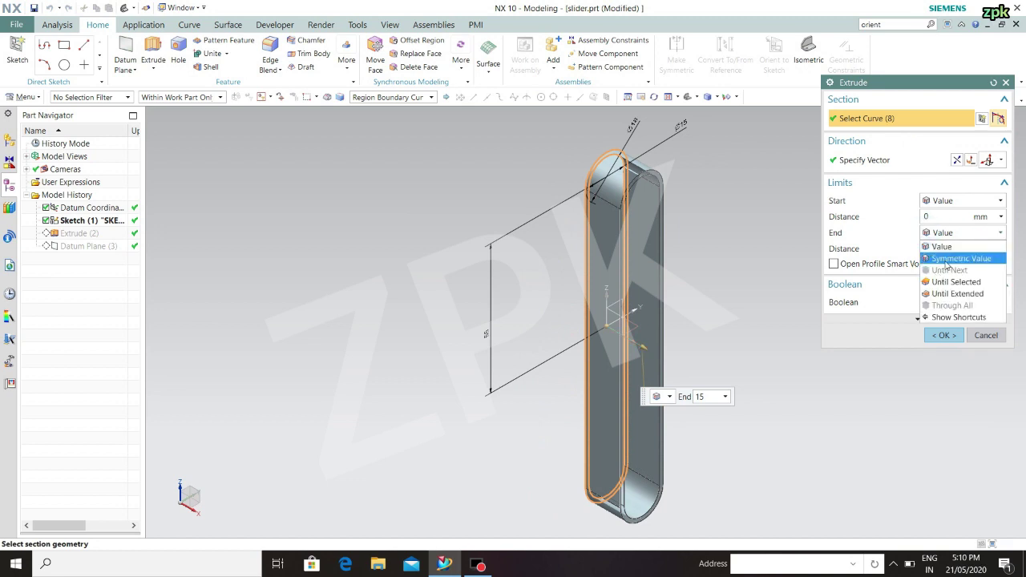
click(942, 262)
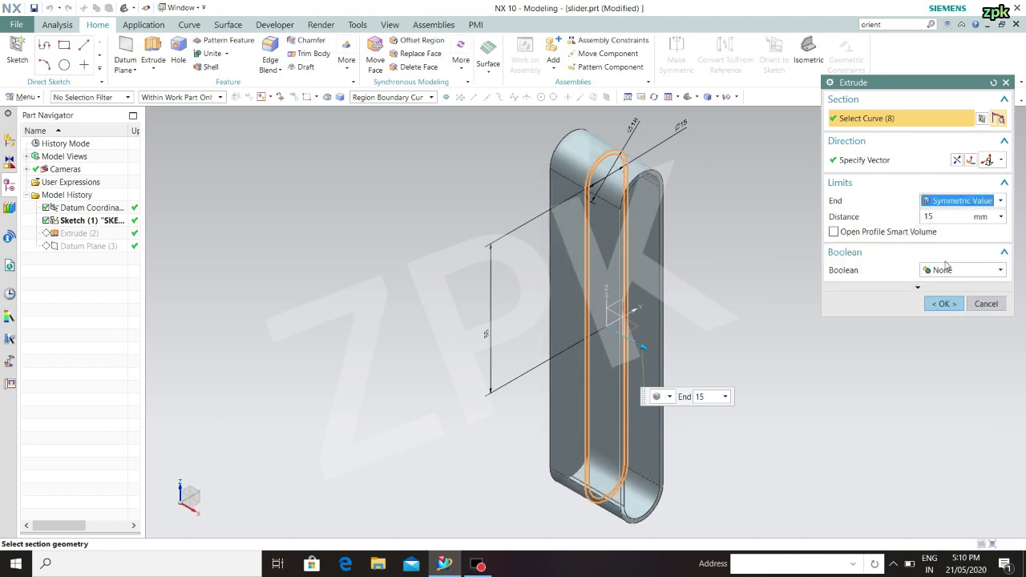
click(937, 218)
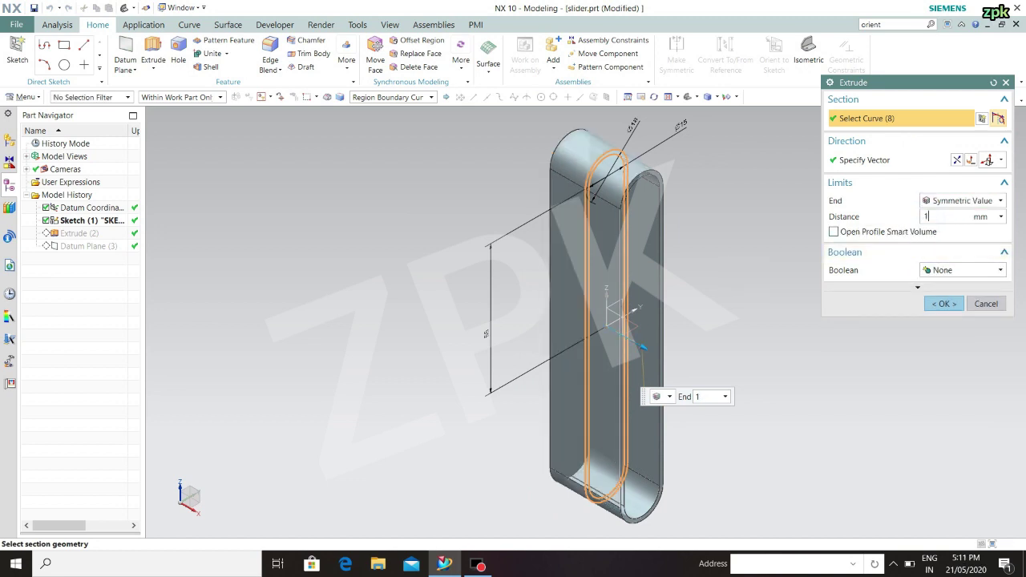
key(Return)
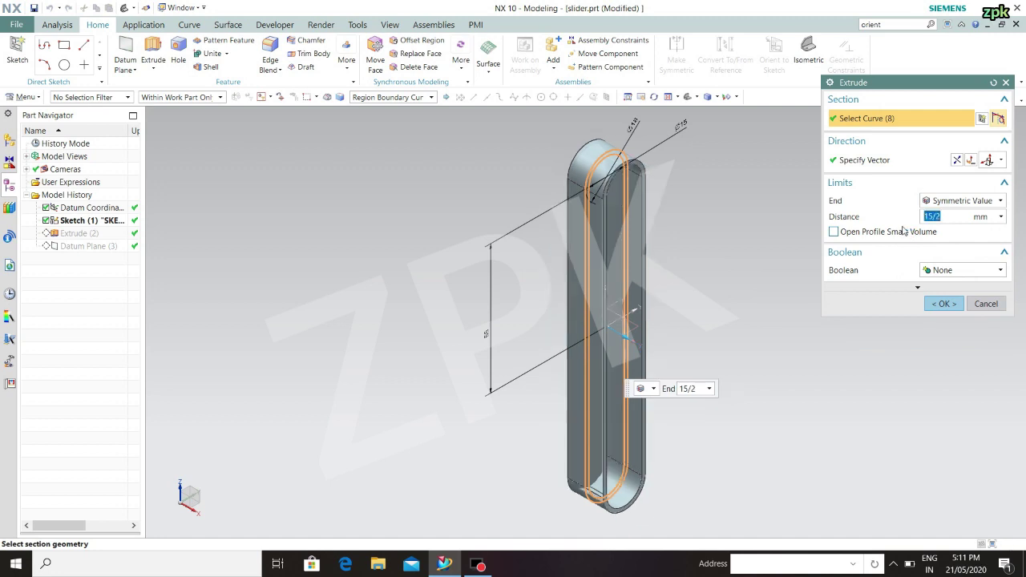
click(944, 304)
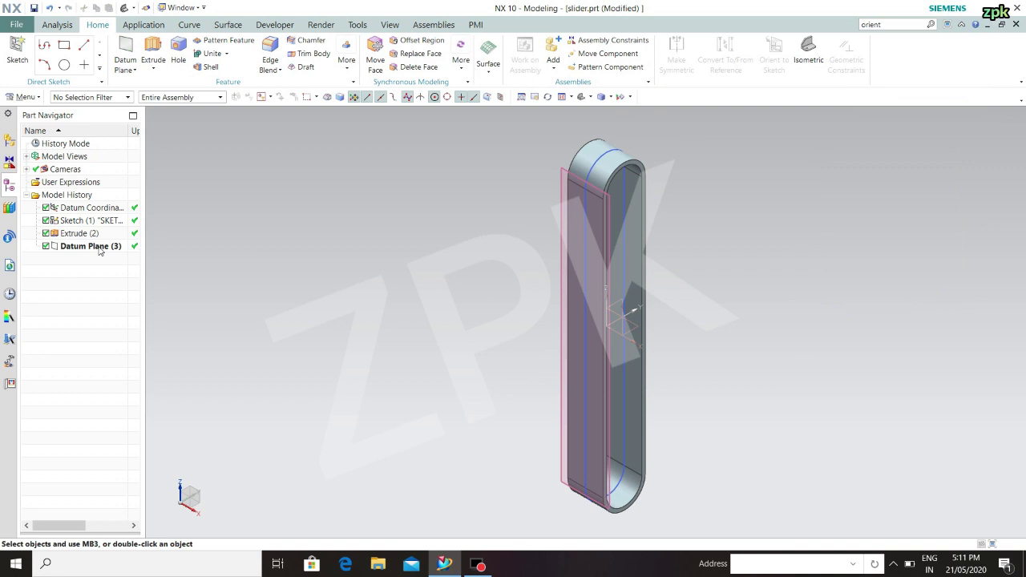
Create a sketch on the flat outer side face of the symmetric slot body
click(17, 49)
click(577, 386)
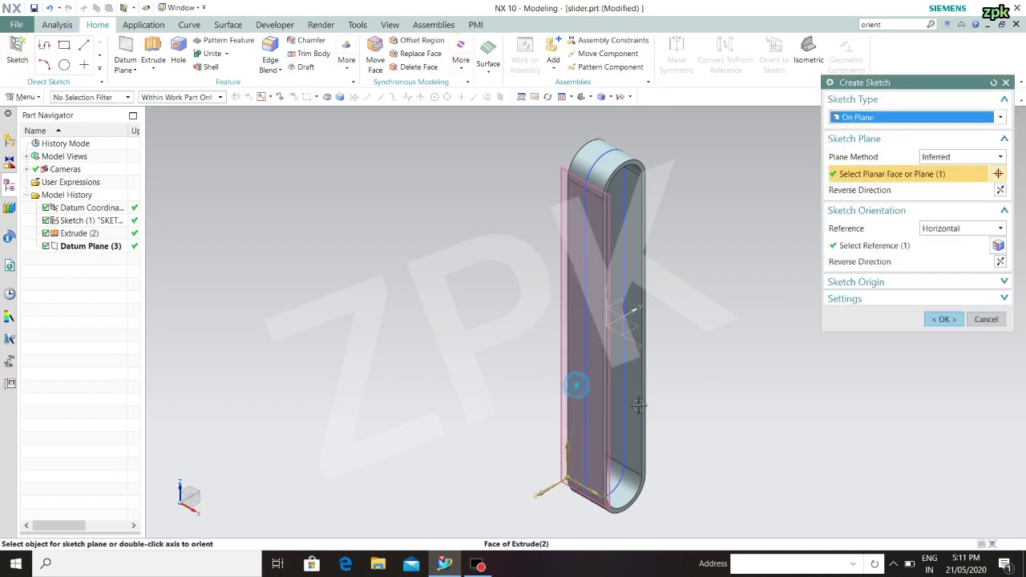
click(944, 320)
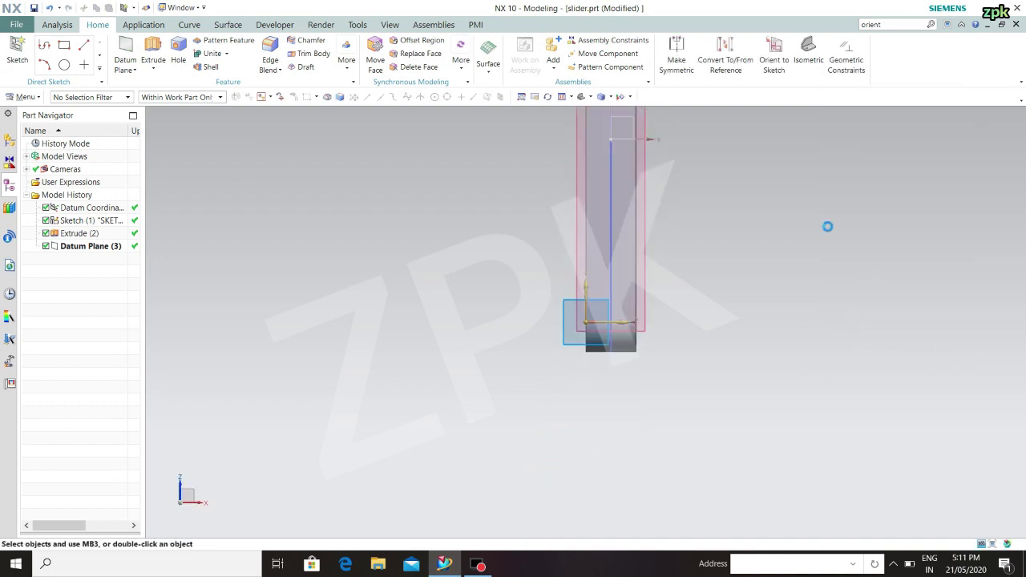
mouse_move(747, 311)
shift+middle_down()
mouse_move(703, 415)
mouse_move(710, 316)
shift+middle_up()
scroll(726, 307, down, 2)
mouse_move(721, 266)
right_down()
mouse_move(728, 275)
mouse_move(607, 323)
right_up()
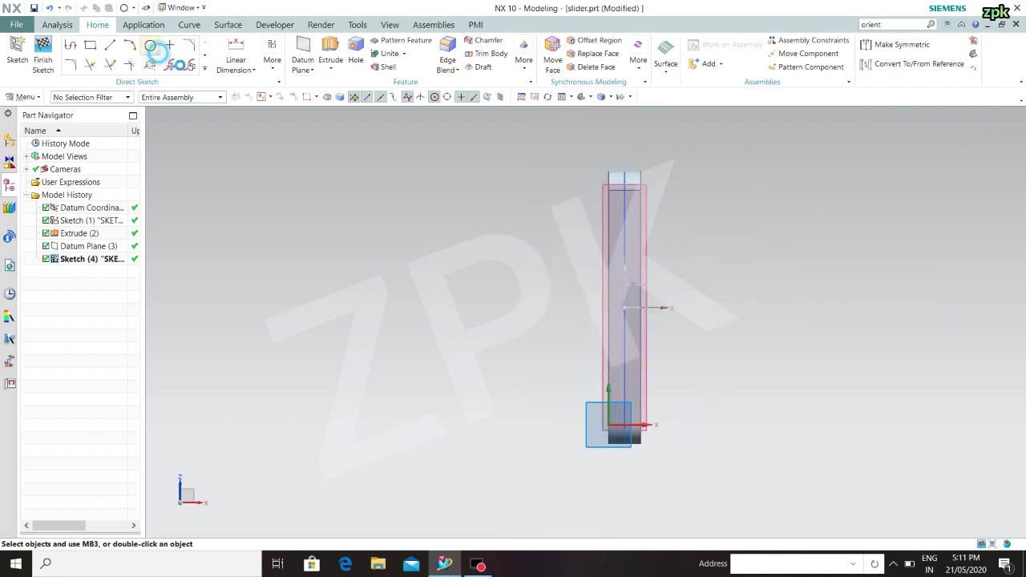
Turn off Continuous Auto Dimensioning and draw a 15 mm diameter circle in the empty area beside the body
click(154, 48)
click(697, 269)
click(311, 72)
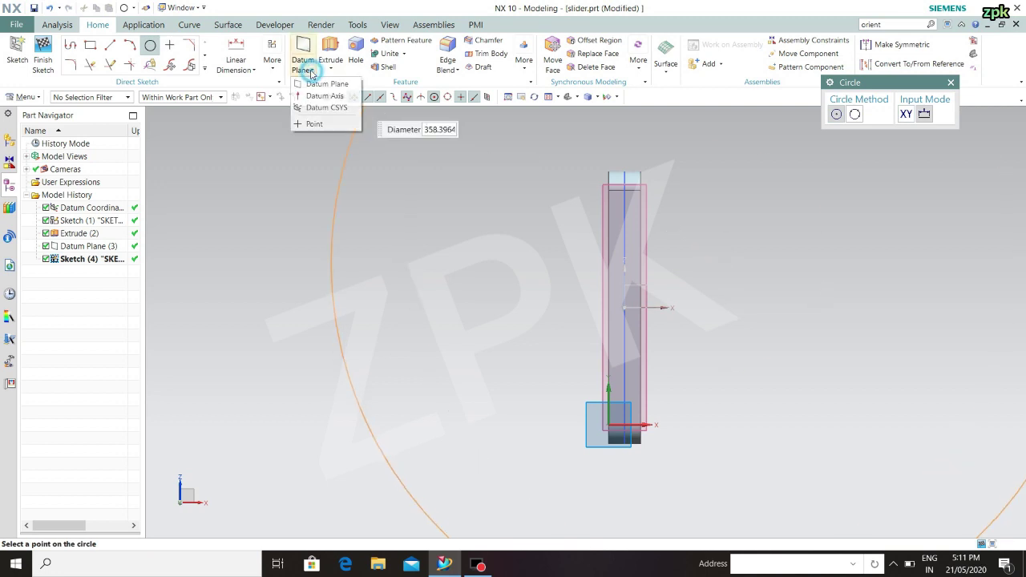
click(273, 60)
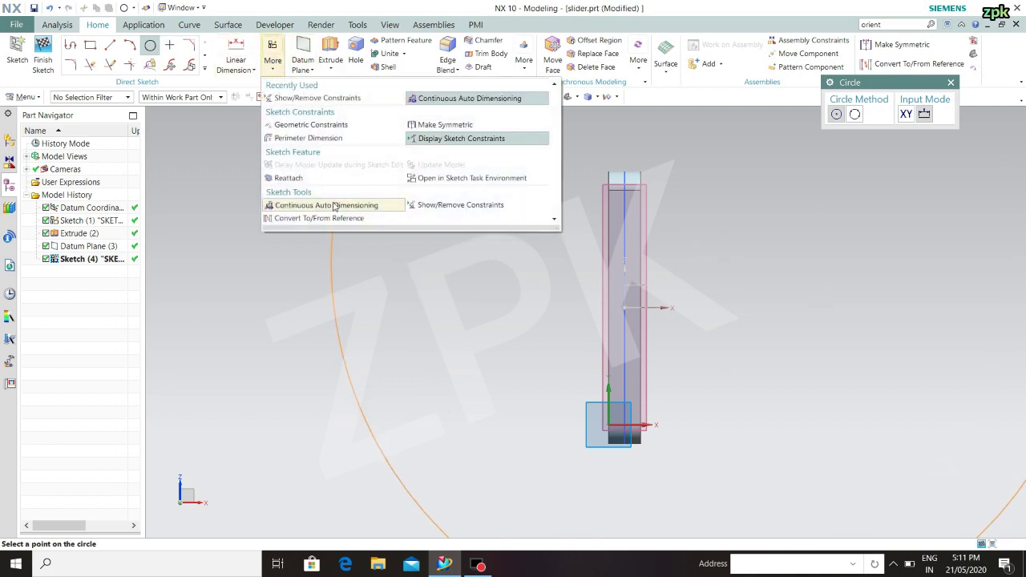
click(334, 206)
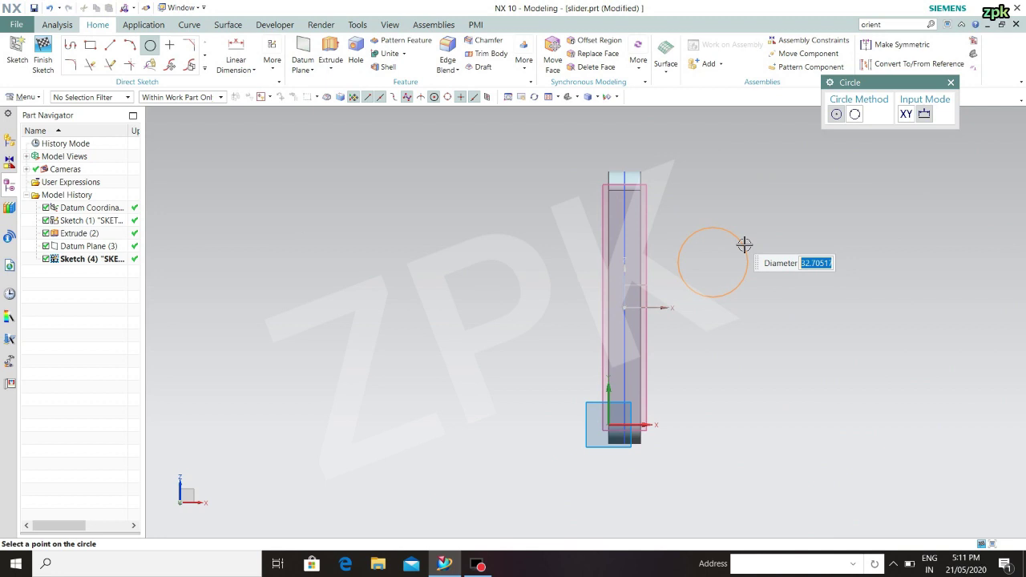
text(15)
key(Return)
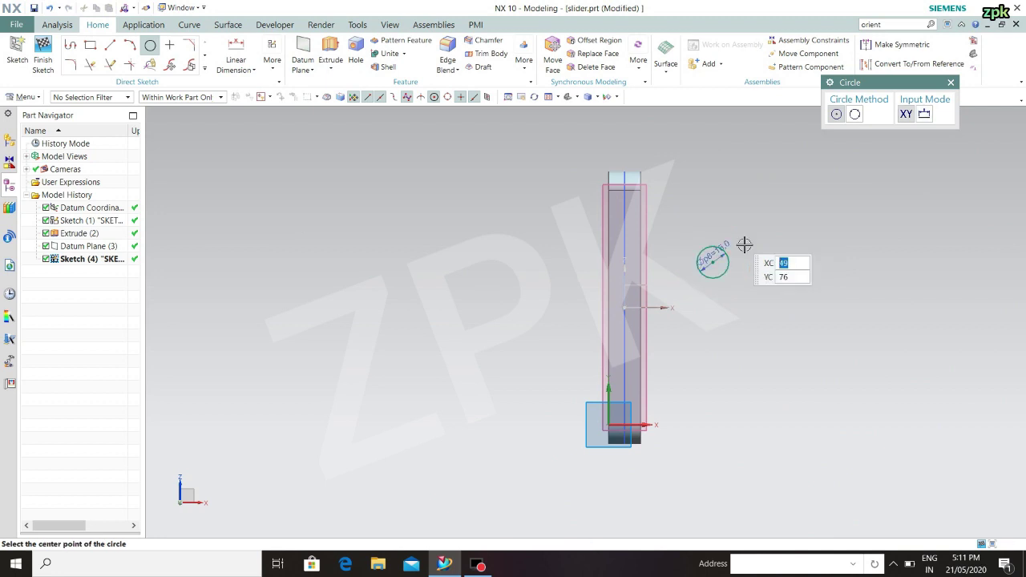
Constrain the 15 mm circle's center onto the side face's vertical centerline with a Point on Curve constraint
scroll(727, 263, up, 3)
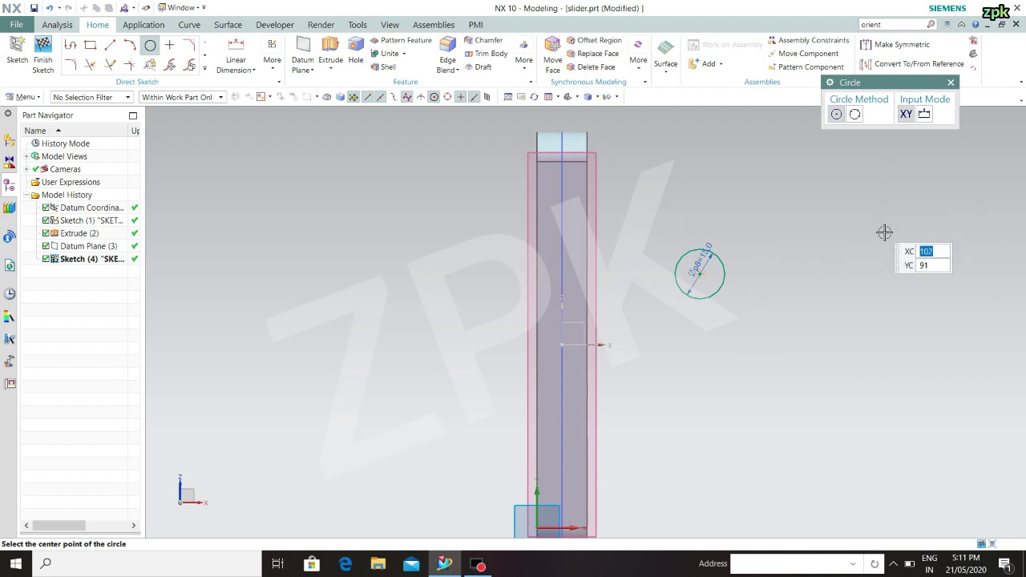
key(Escape)
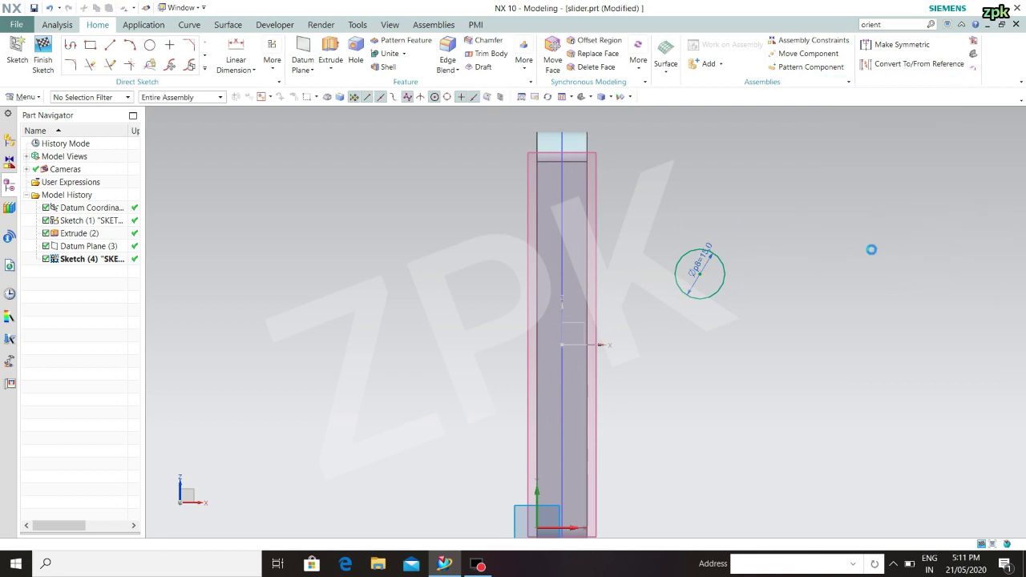
key(c)
click(856, 123)
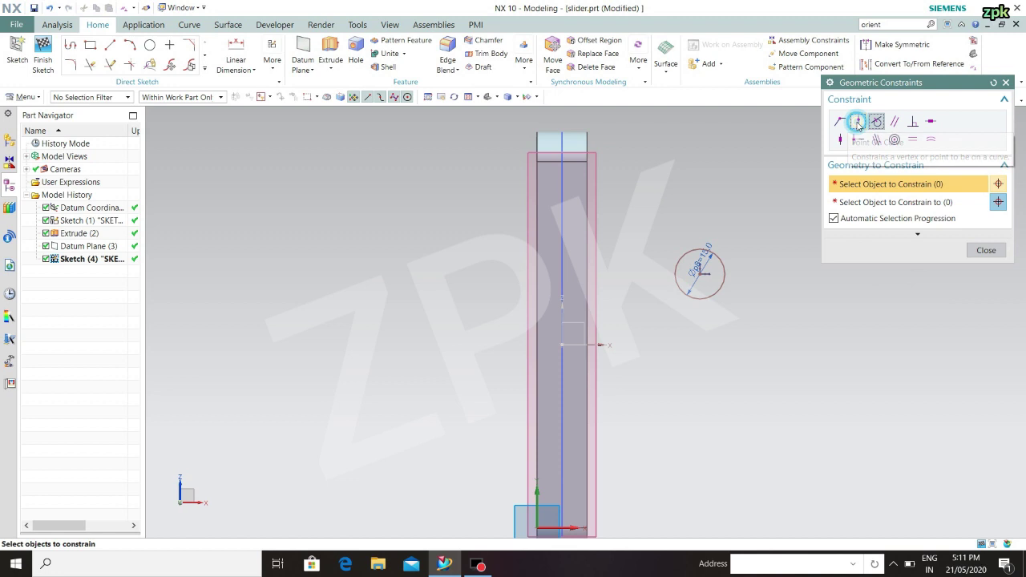
click(699, 274)
click(571, 206)
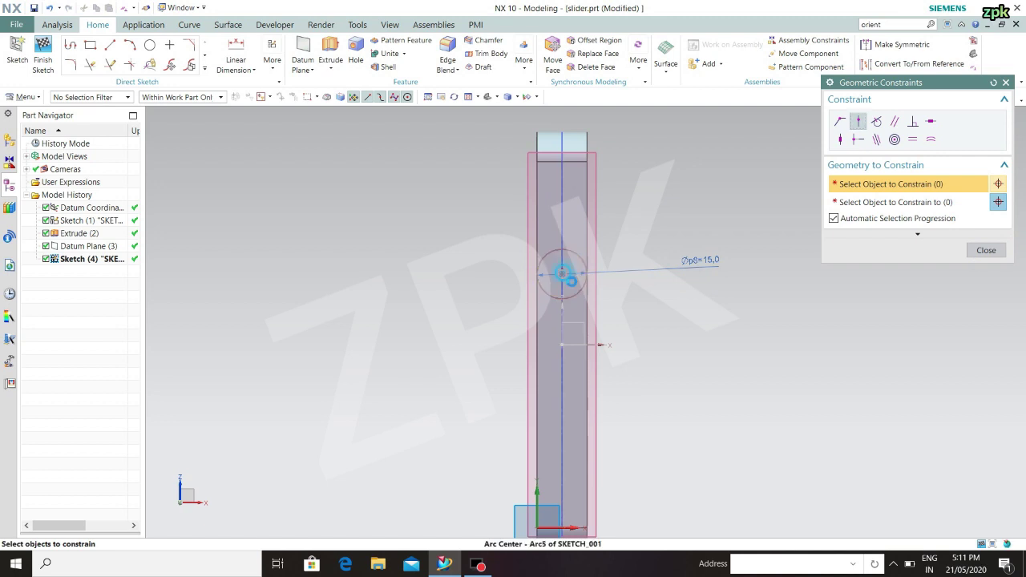
Constrain the circle's center onto the horizontal datum axis and finish the side-face sketch
click(561, 274)
click(601, 351)
click(986, 250)
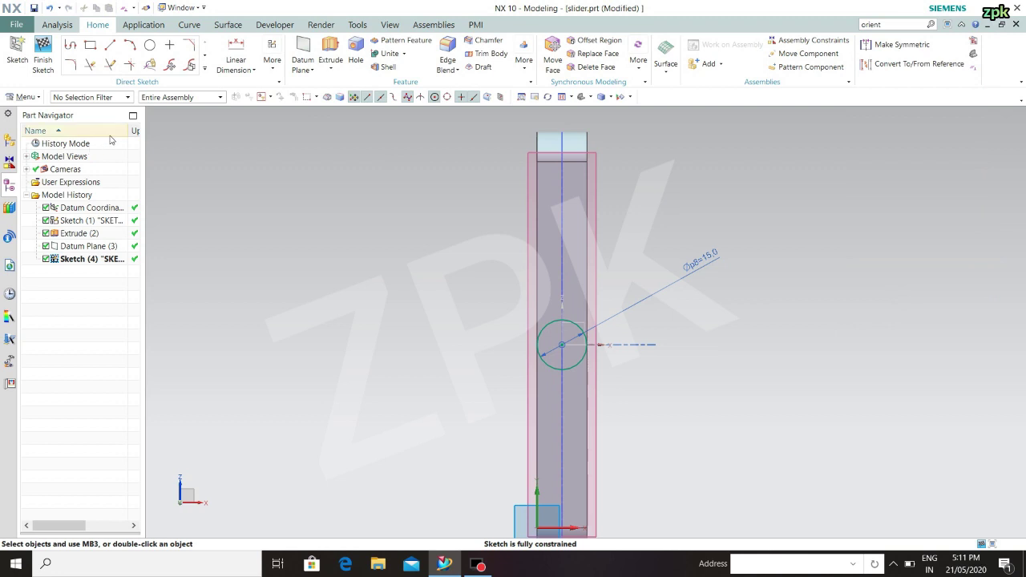
click(42, 54)
Create a sketch on the YZ plane of the datum coordinate system
click(809, 48)
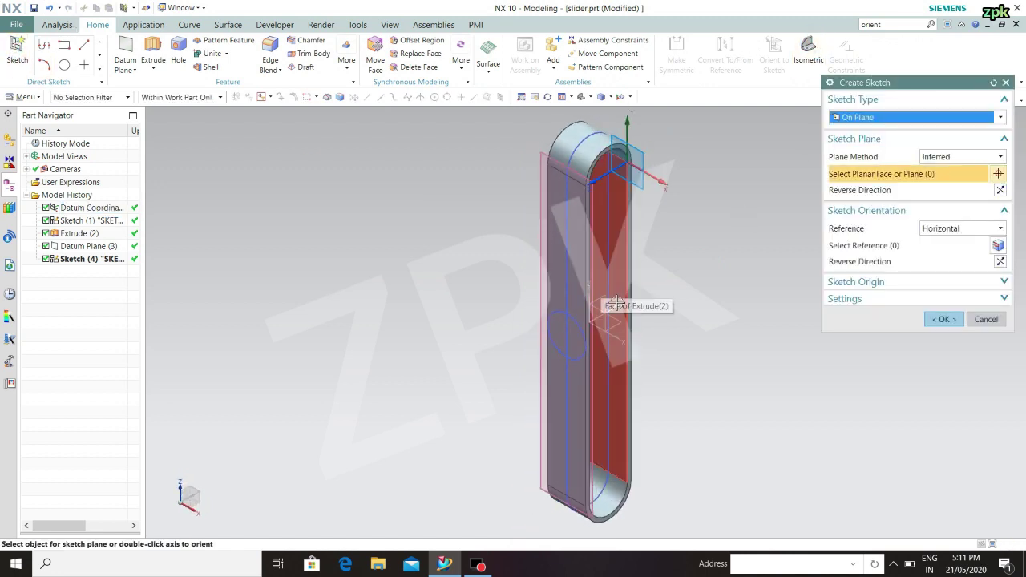
scroll(603, 303, up, 2)
scroll(603, 303, up, 3)
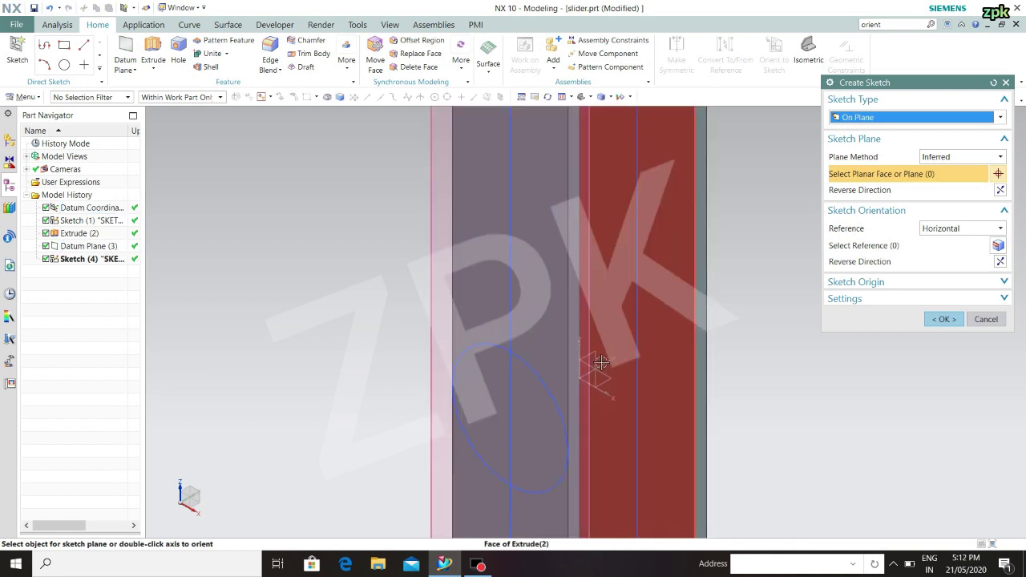
click(601, 362)
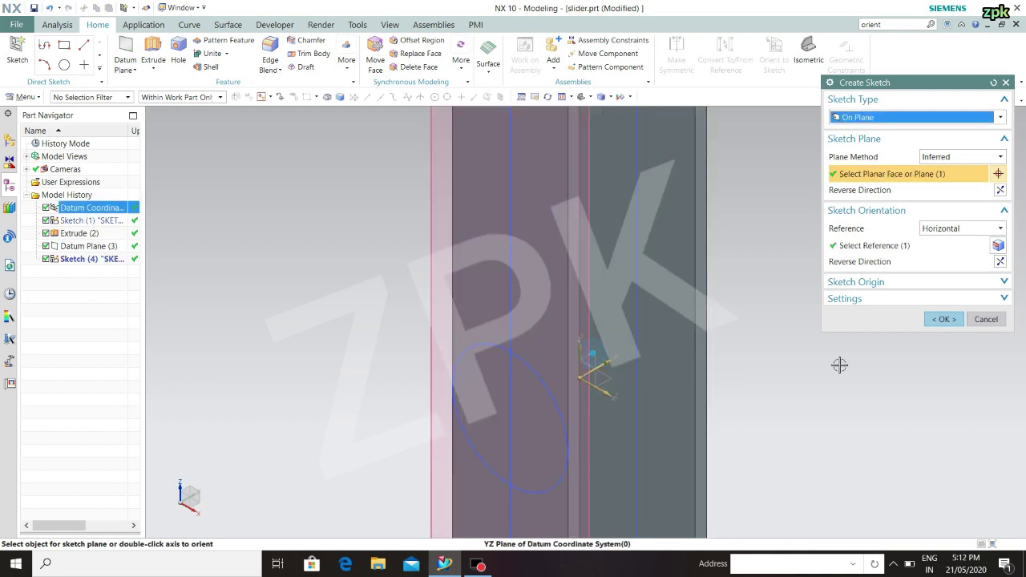
click(943, 319)
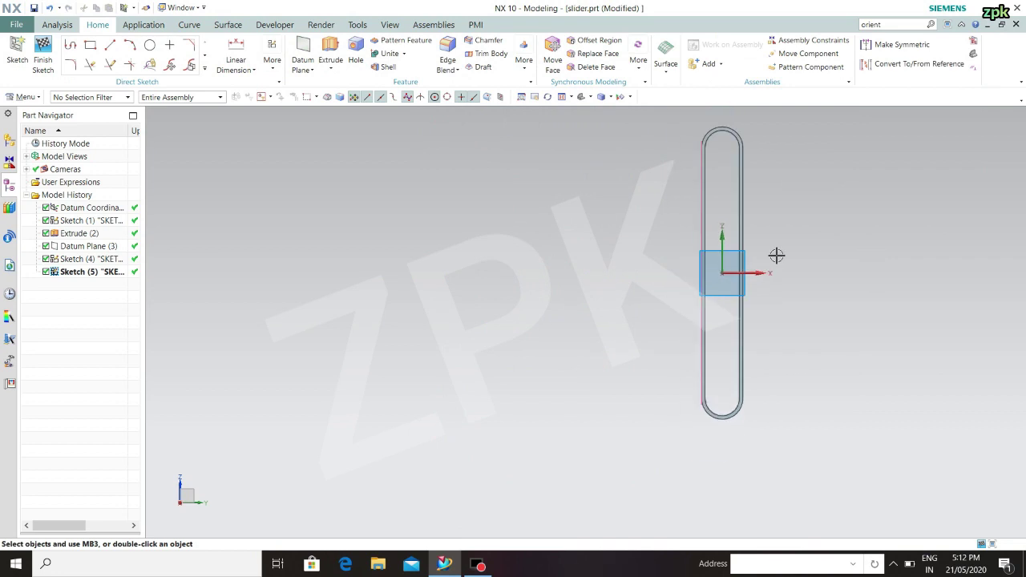
Turn off Continuous Auto Dimensioning and draw a long horizontal line crossing the upper half of the slot body
shift+middle_drag(799, 228, 702, 231)
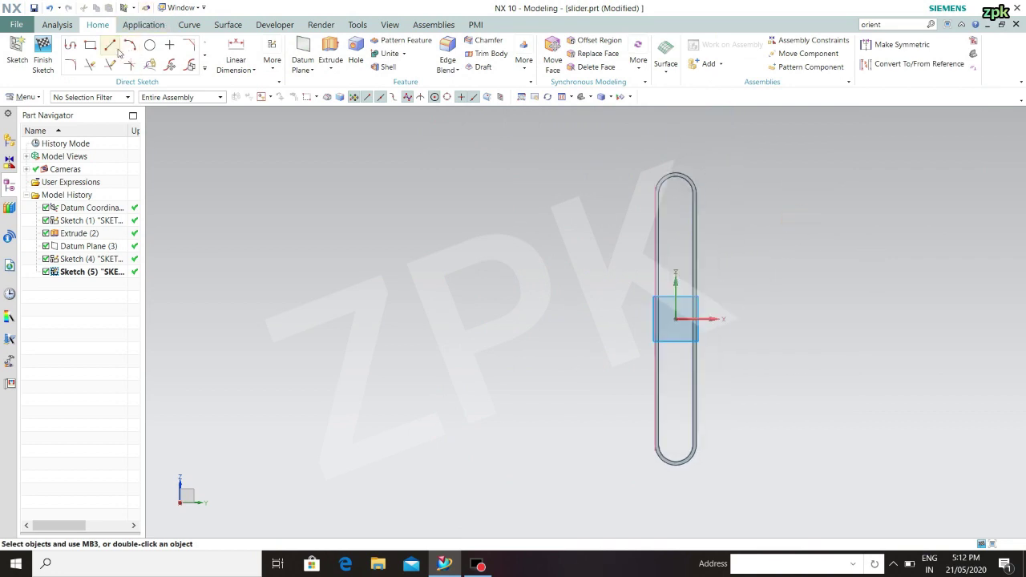
click(272, 68)
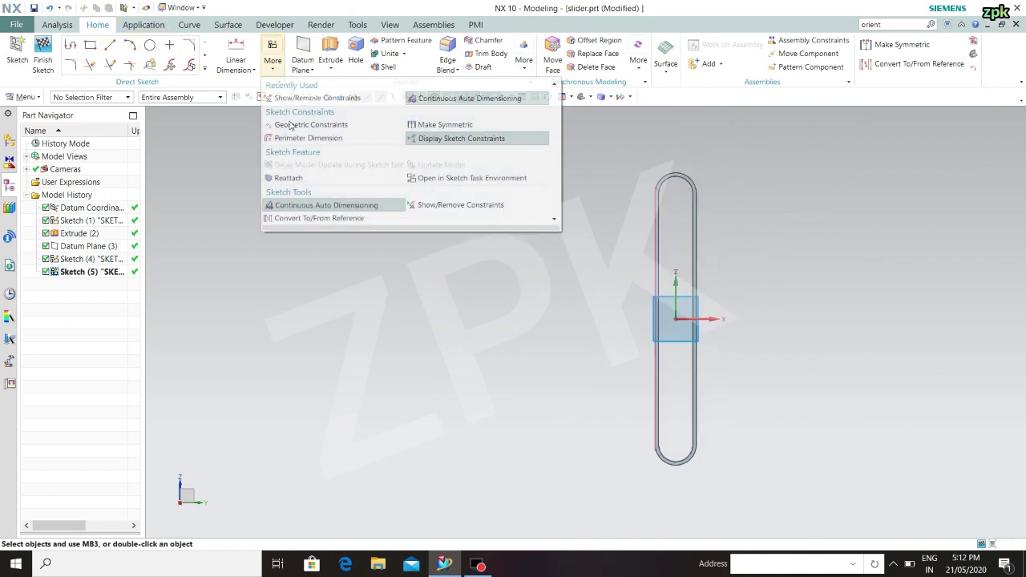
click(300, 206)
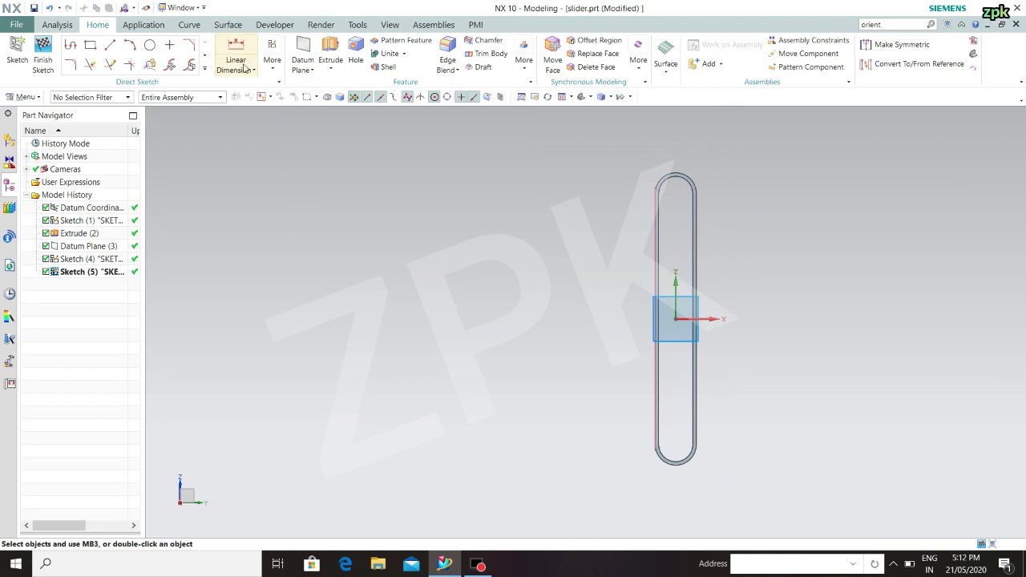
click(112, 46)
click(284, 228)
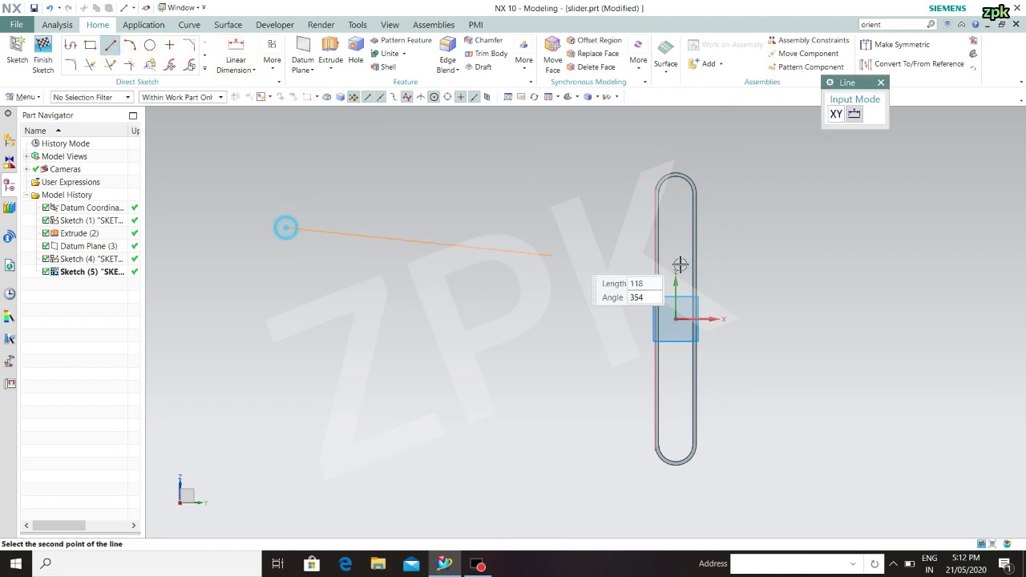
click(954, 228)
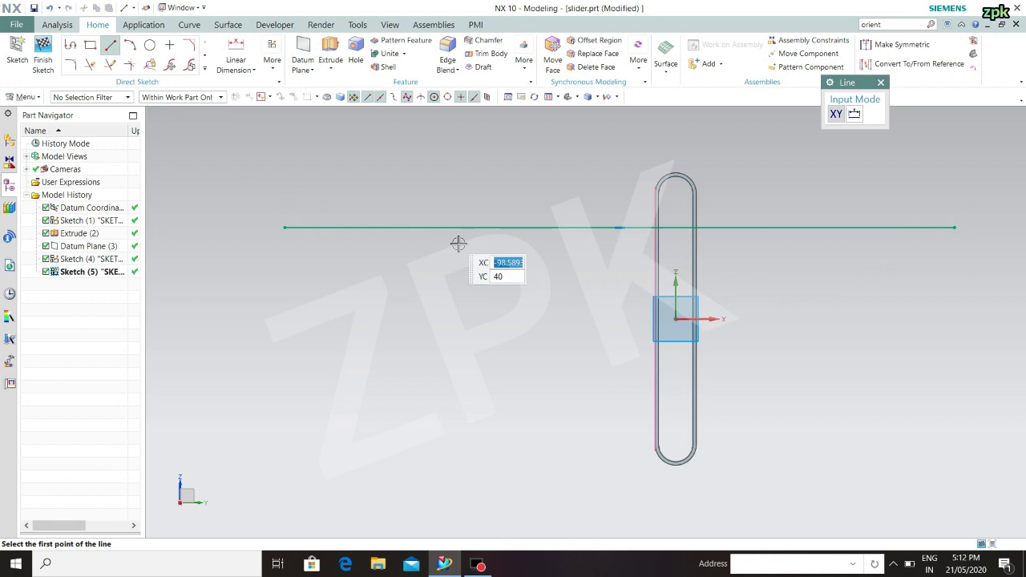
key(Escape)
click(283, 230)
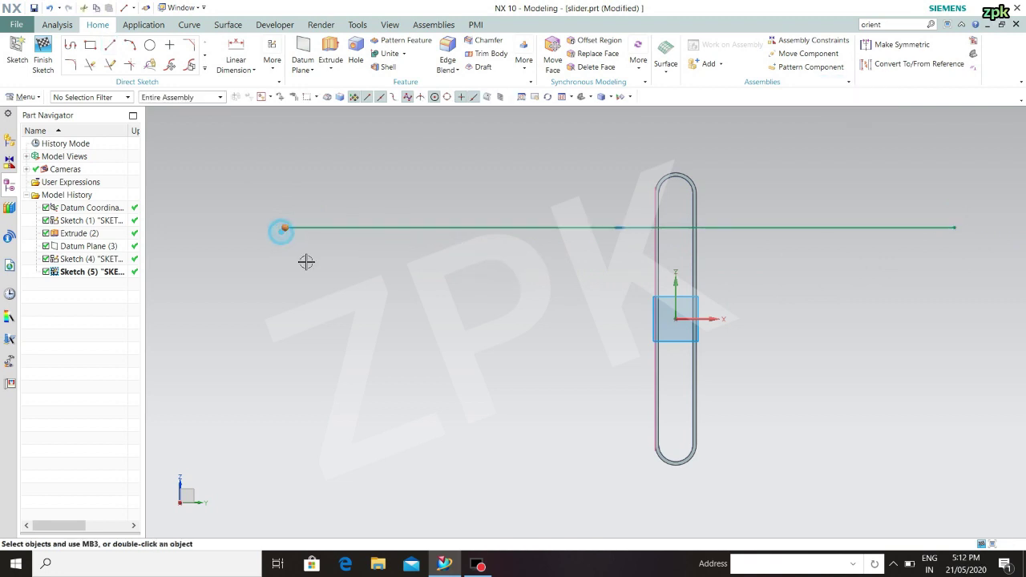
click(955, 229)
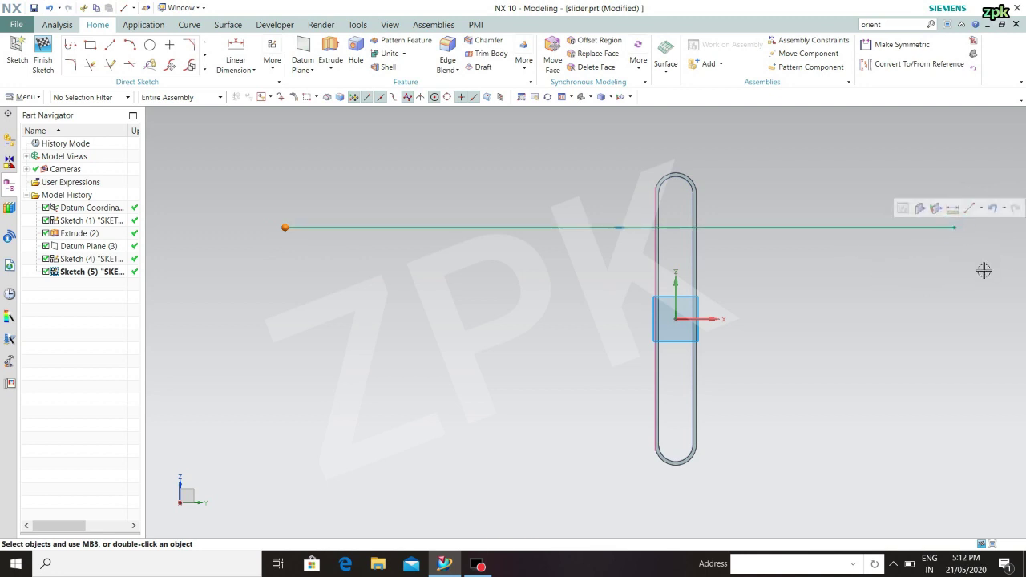
key(Escape)
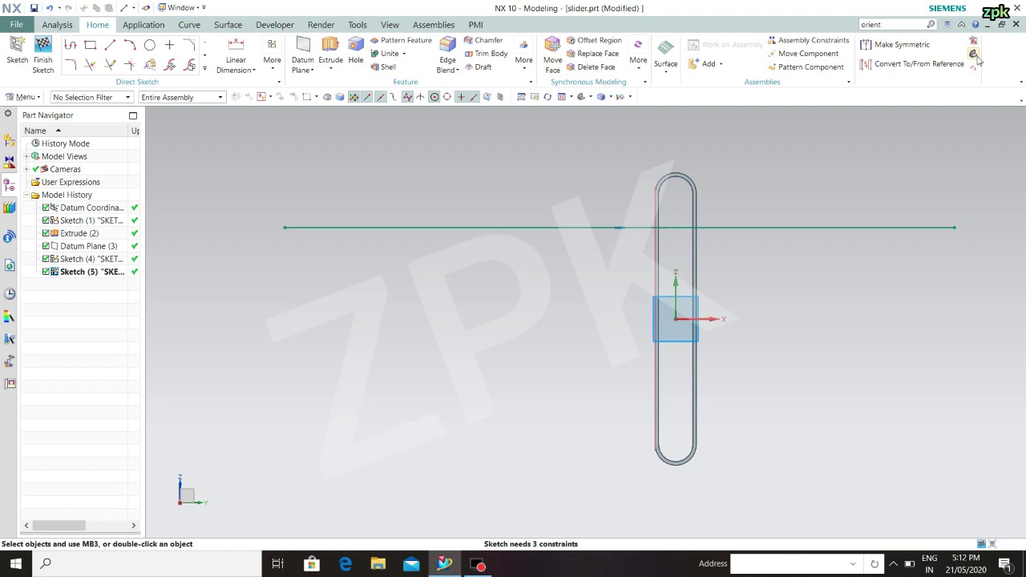
Make the horizontal line's two endpoints symmetric about the vertical datum axis
click(896, 44)
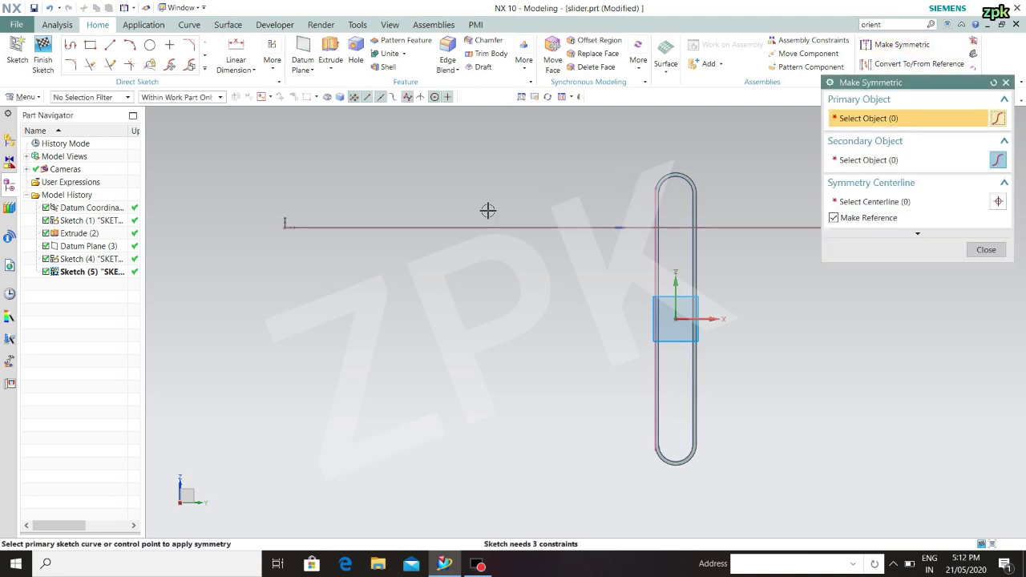
click(286, 225)
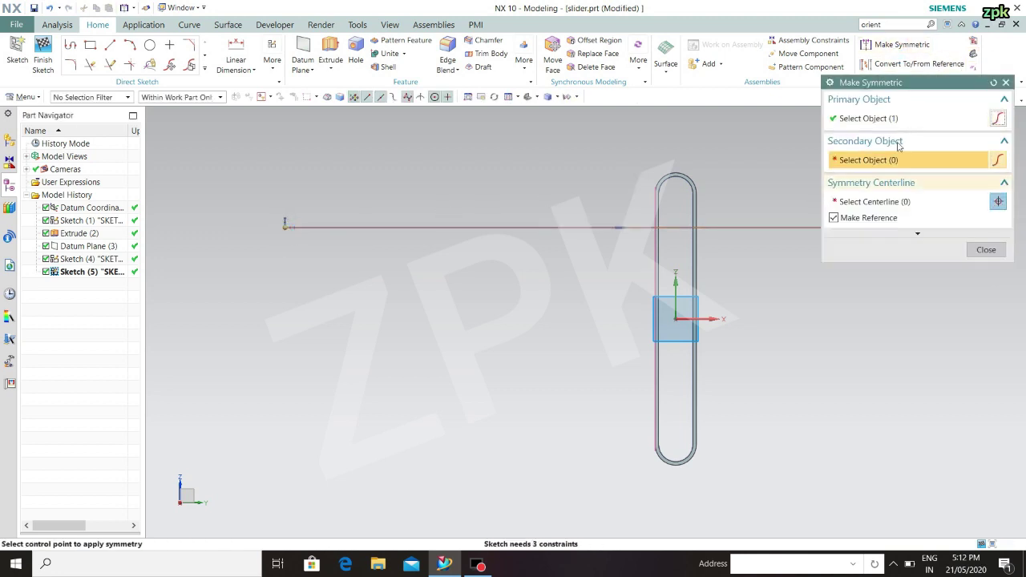
drag(916, 88, 896, 342)
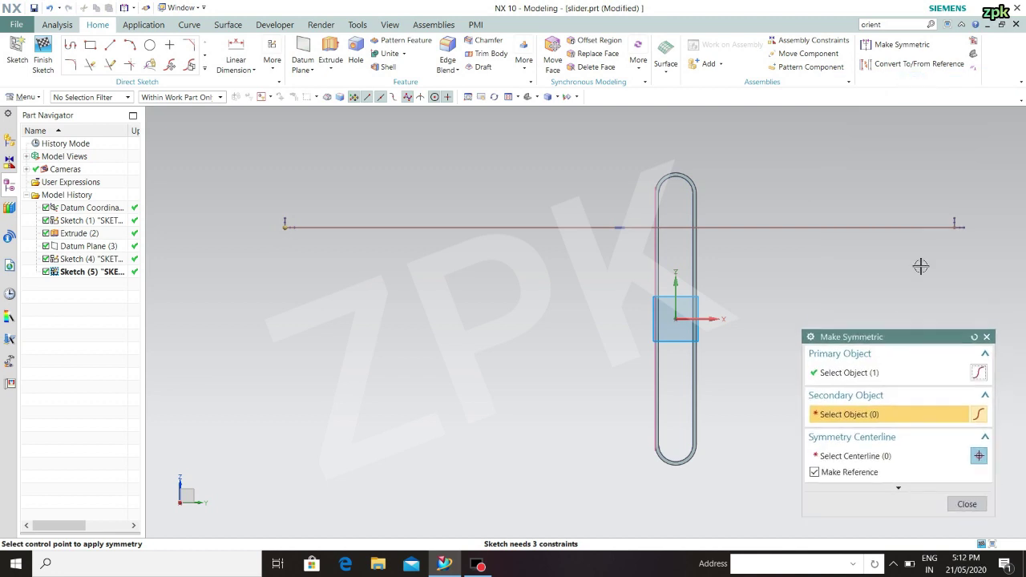
click(955, 226)
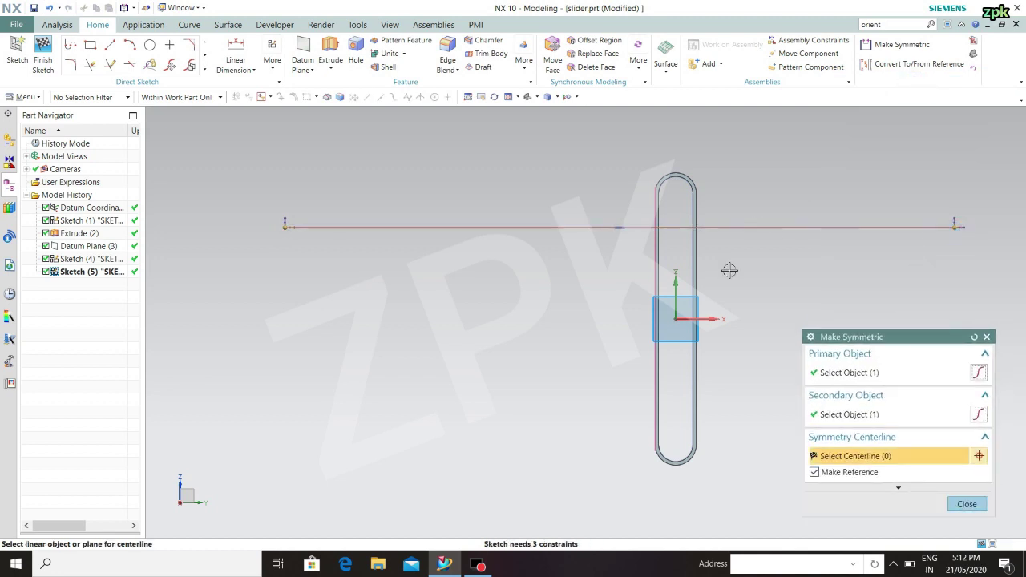
click(676, 290)
click(955, 507)
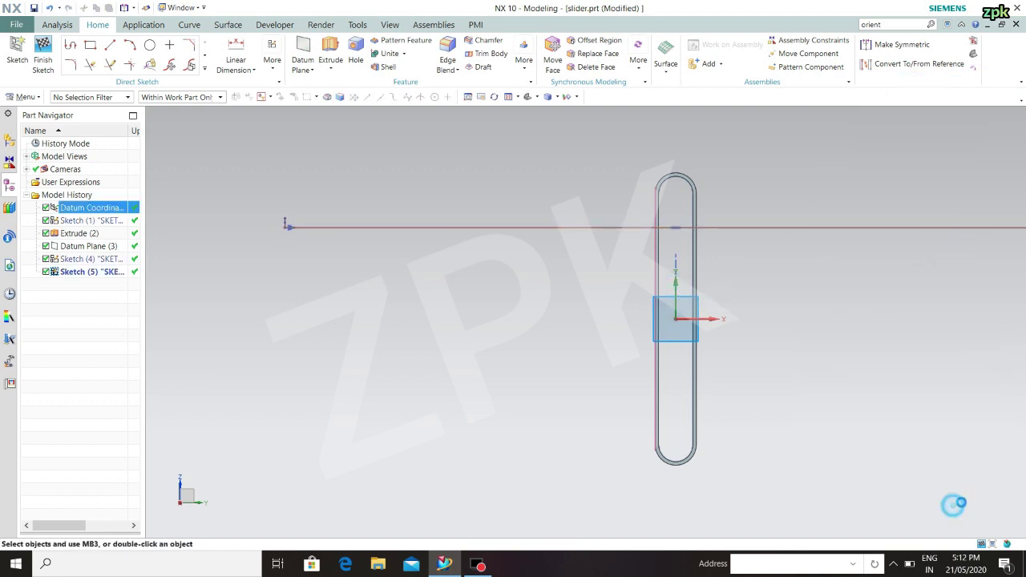
Dimension the horizontal line's length with Linear Dimension and set it to 220 mm
click(878, 237)
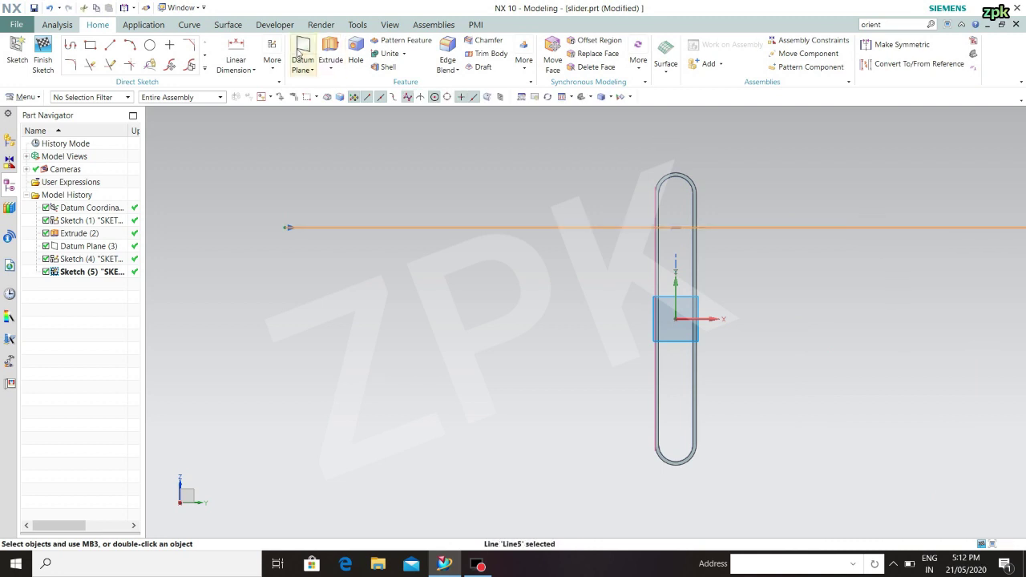
click(240, 69)
click(273, 60)
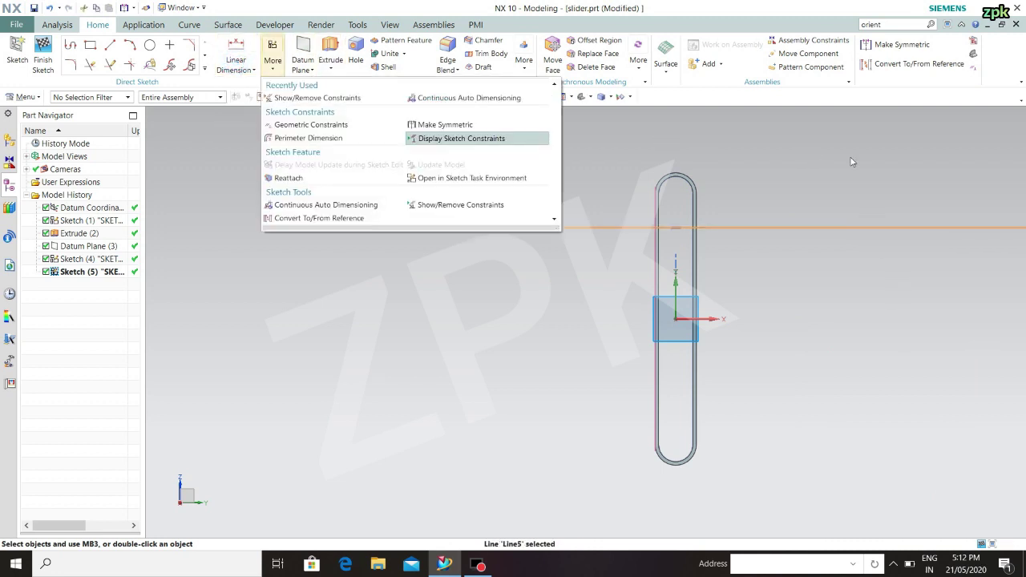
click(413, 144)
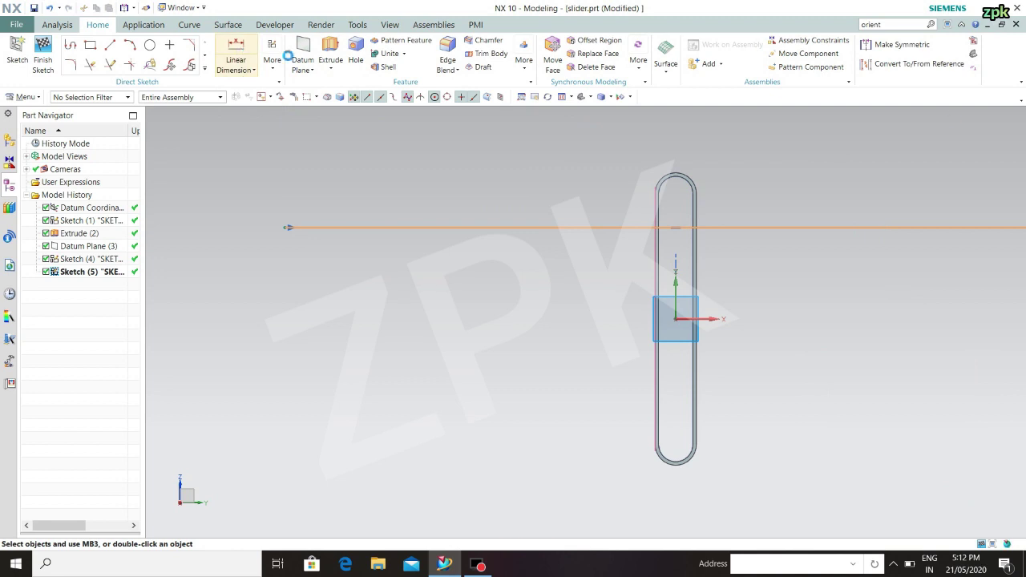
click(290, 228)
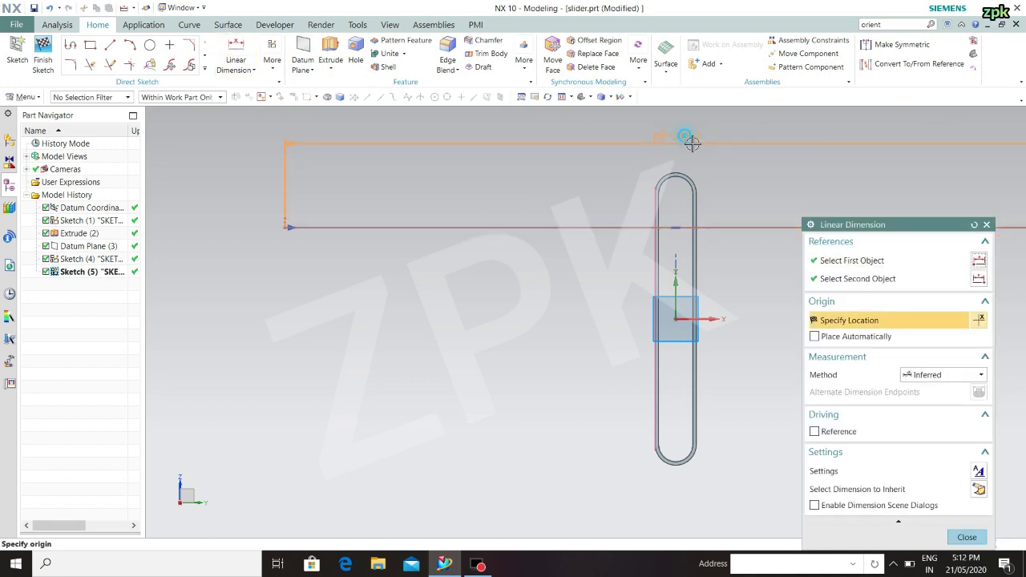
click(692, 143)
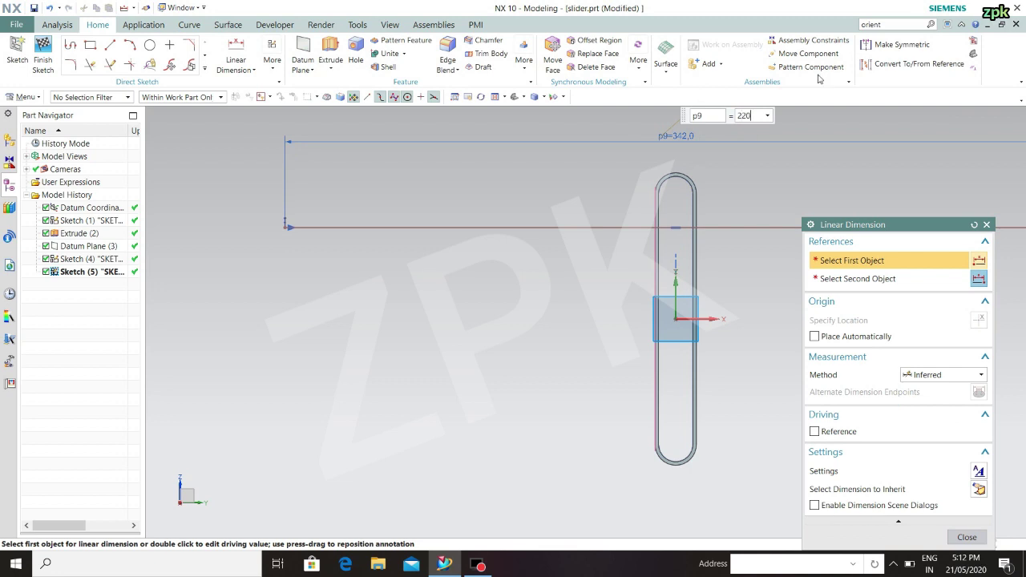
text(220)
key(Return)
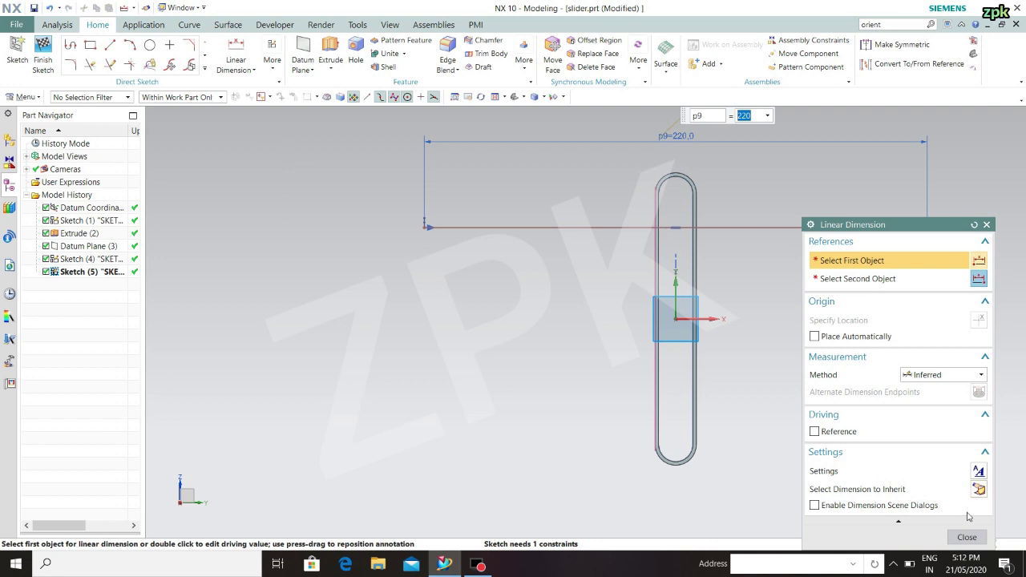
click(966, 537)
Constrain the 220 mm line to be collinear with the horizontal datum axis
click(779, 229)
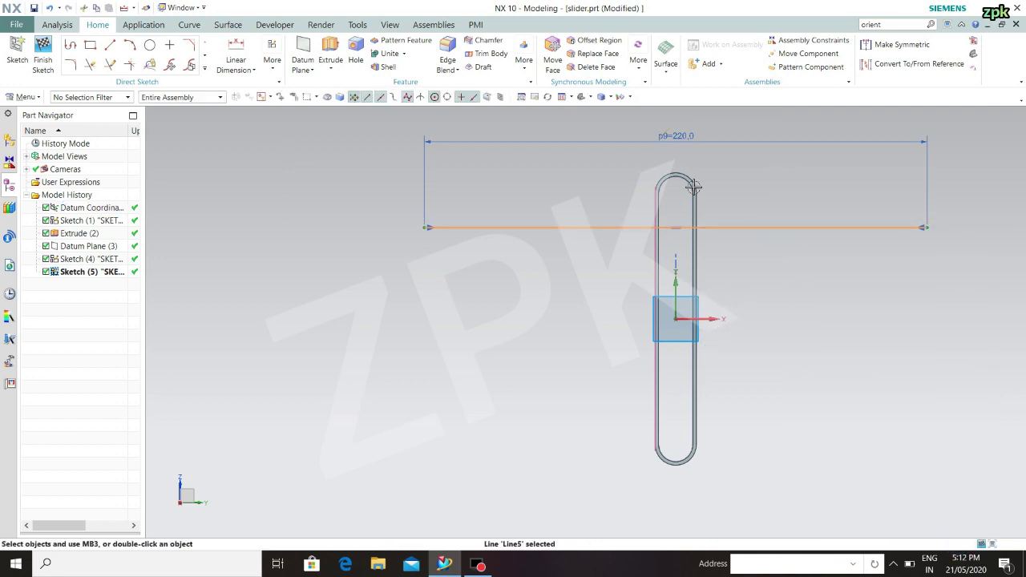
key(c)
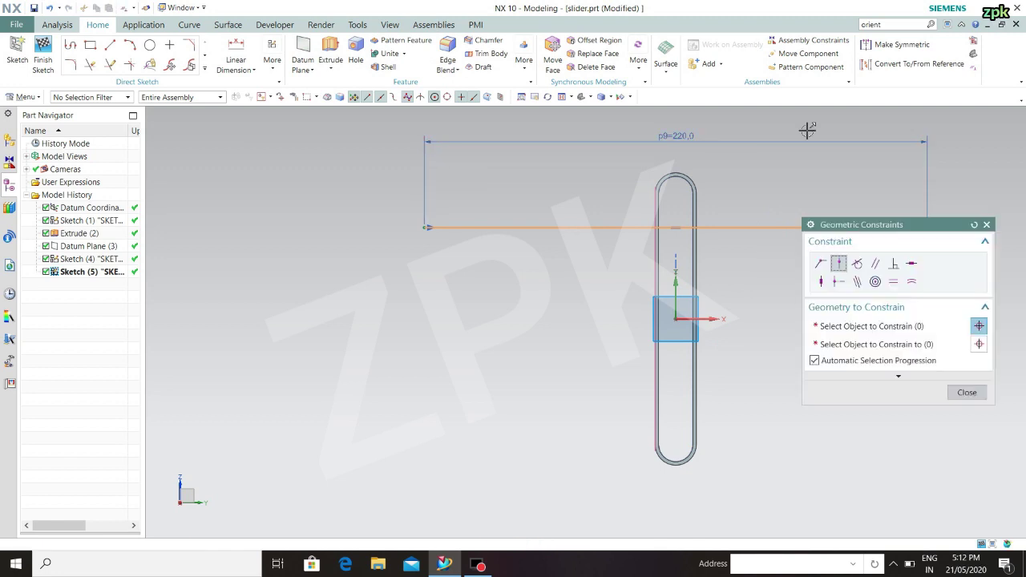
click(856, 282)
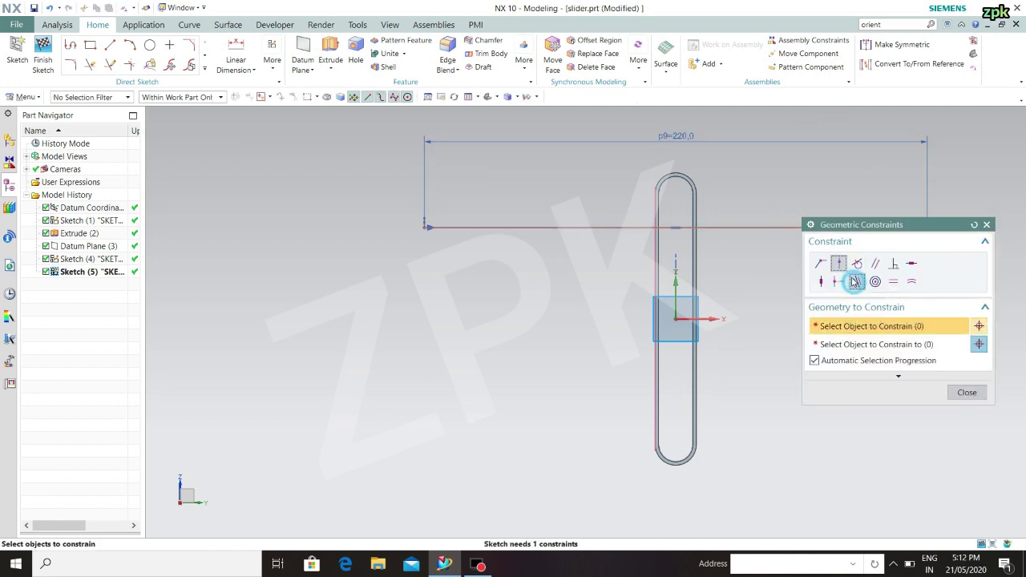
click(758, 229)
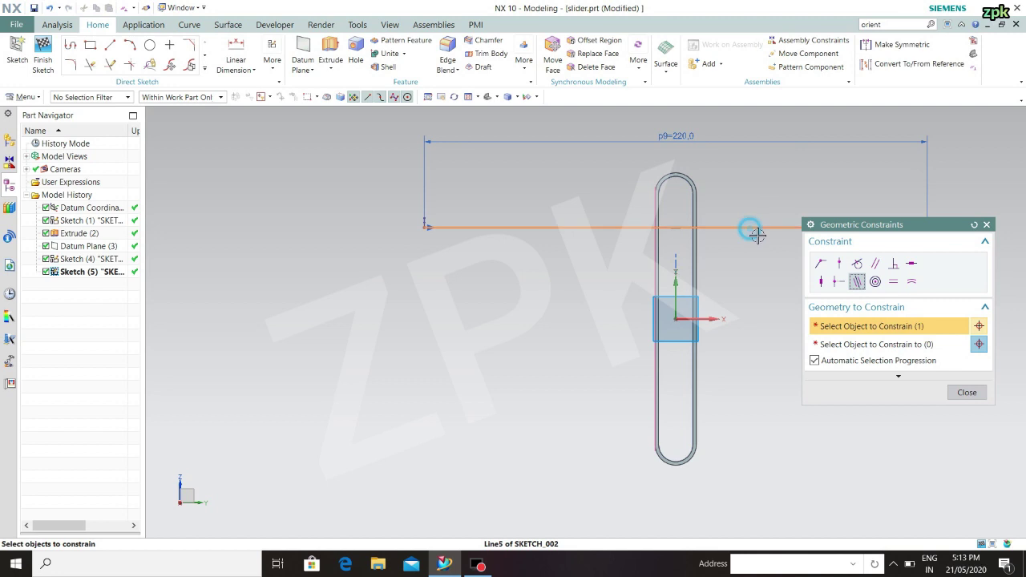
click(709, 319)
click(967, 392)
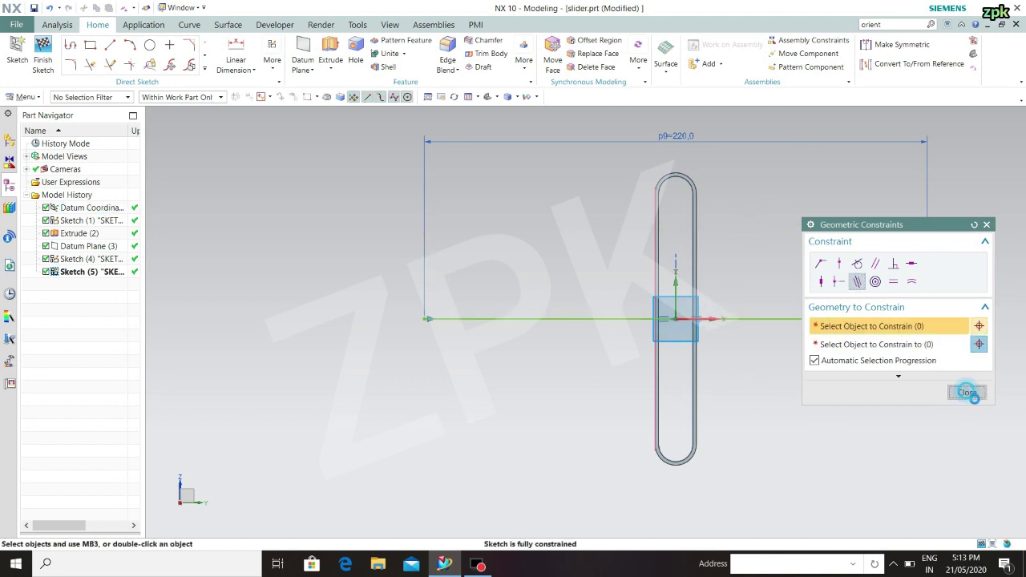
Project the slot's two straight inner edges into the active sketch with Project Curve
scroll(673, 254, up, 2)
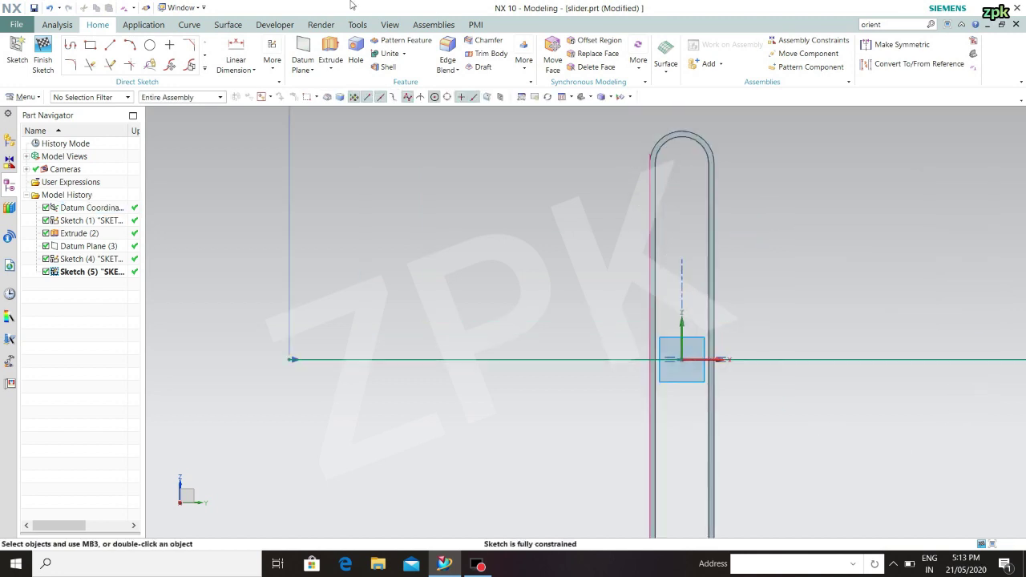
click(204, 68)
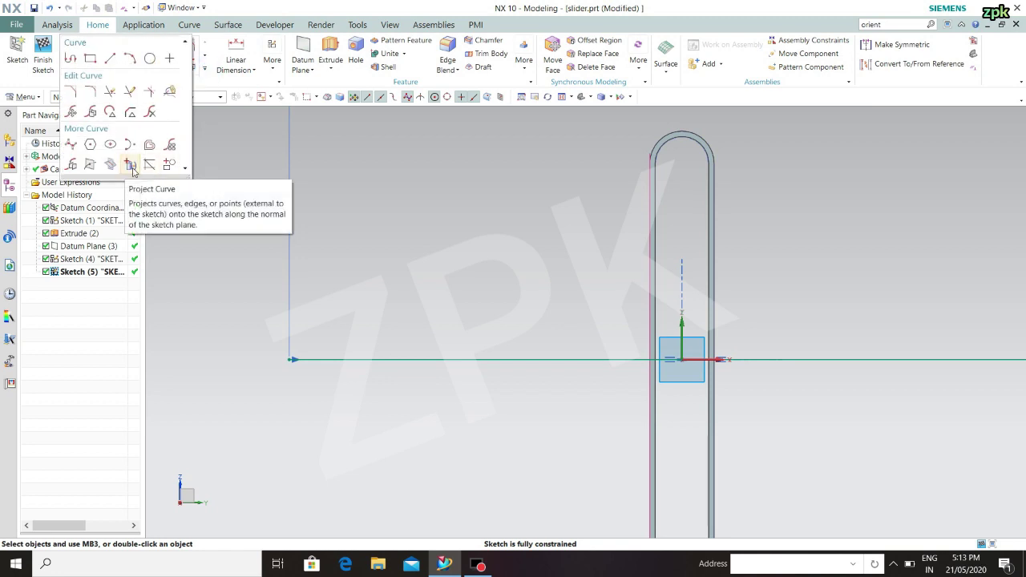
click(131, 166)
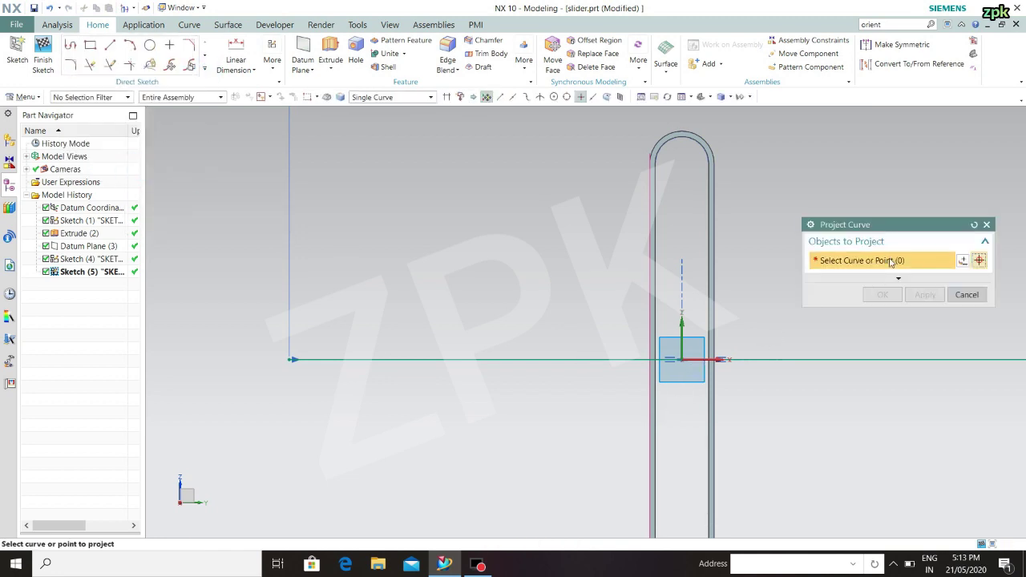
click(709, 319)
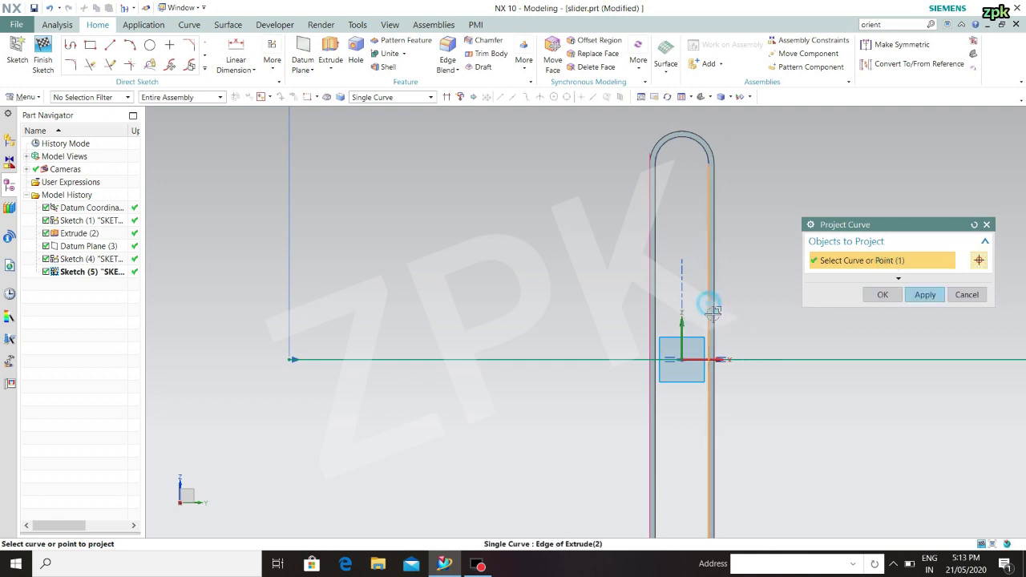
click(656, 327)
click(925, 294)
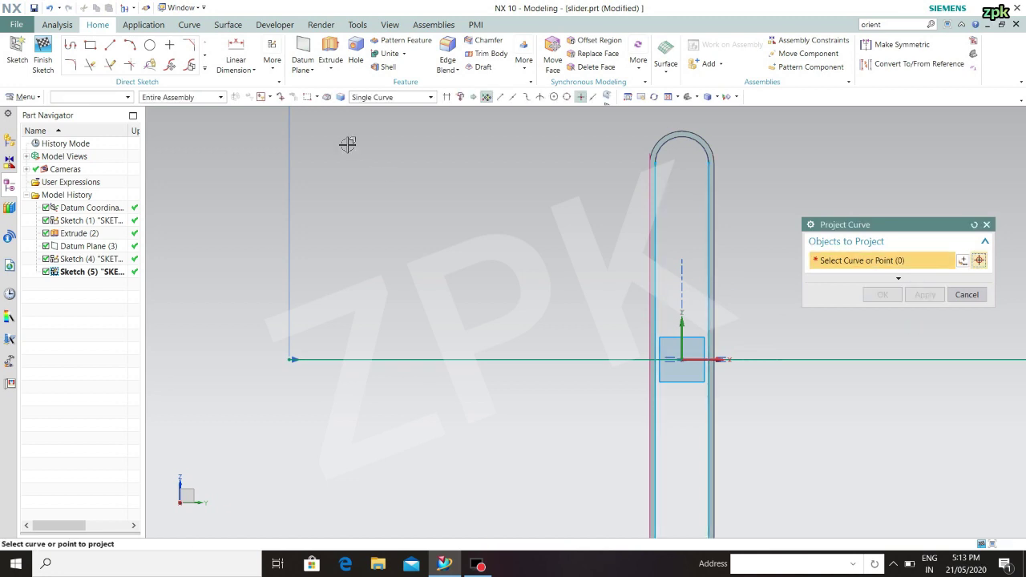
click(973, 296)
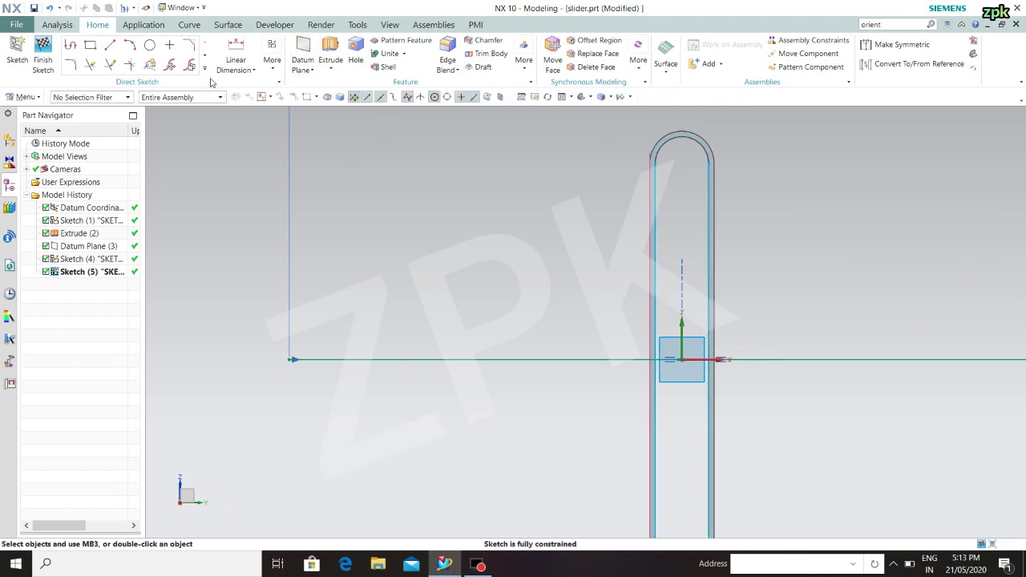
Quick Trim the portion of the horizontal line lying between the slot's two projected inner edges
click(90, 66)
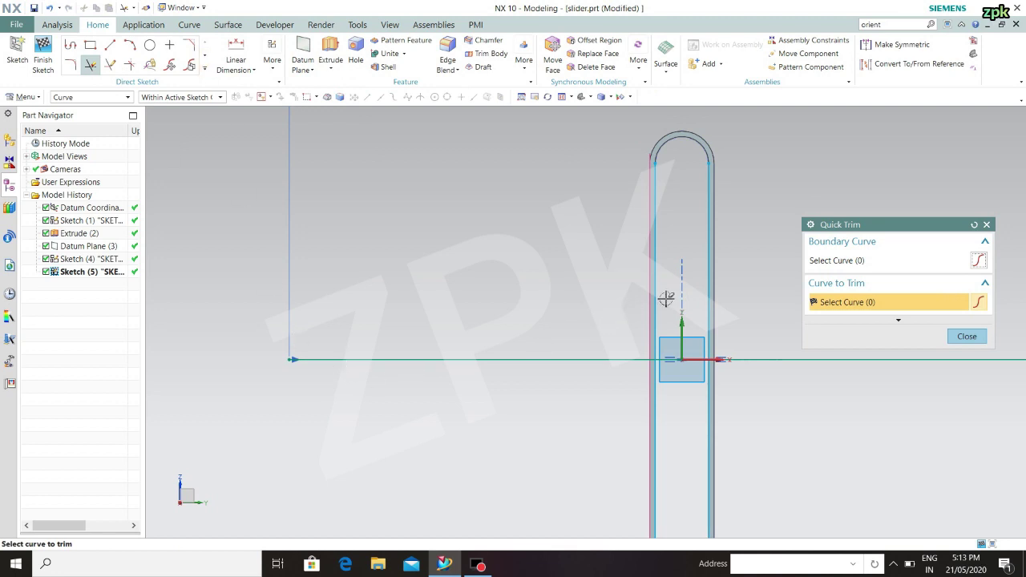
scroll(685, 353, up, 5)
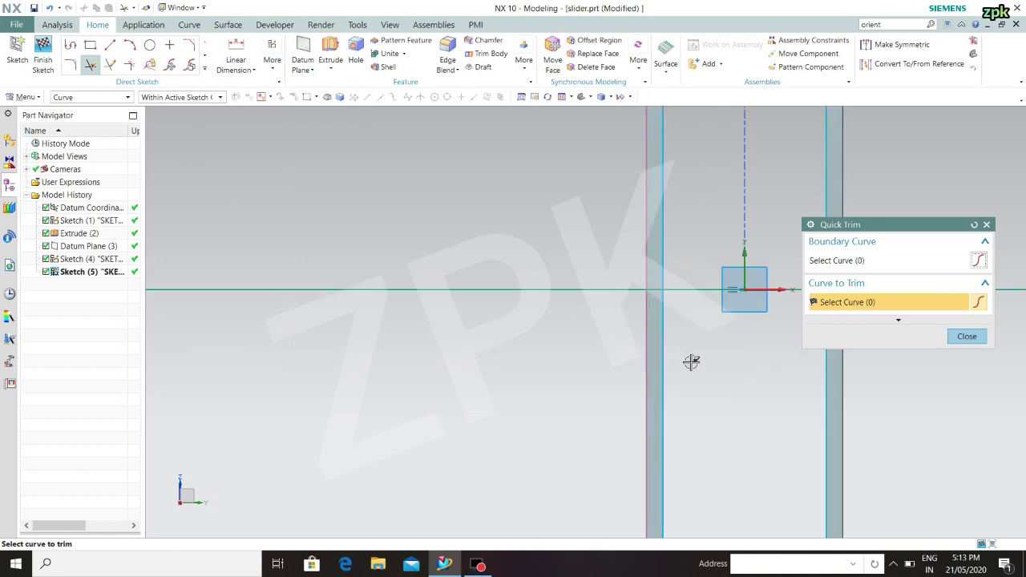
click(707, 288)
scroll(742, 297, down, 5)
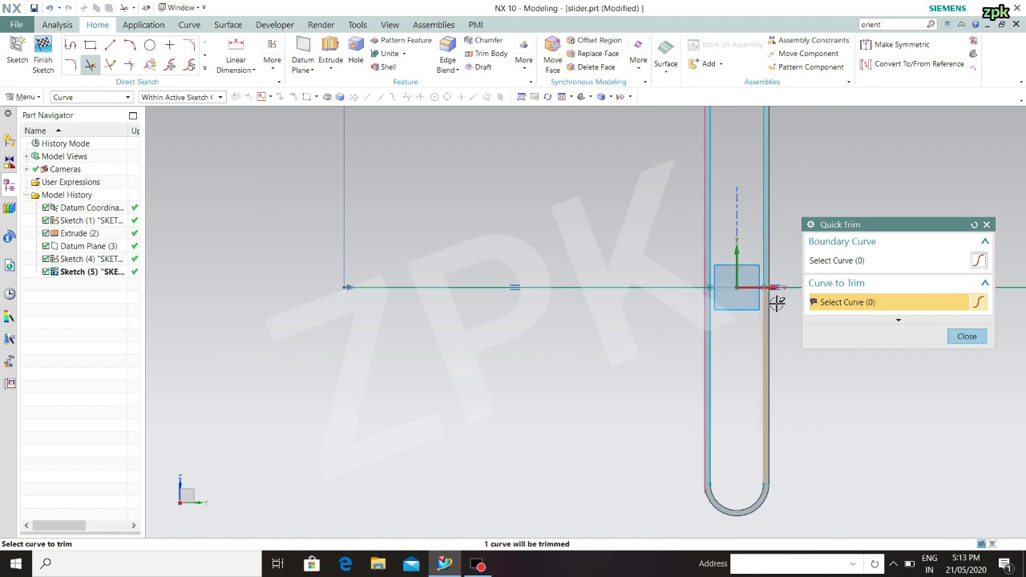
scroll(776, 293, up, 5)
click(966, 337)
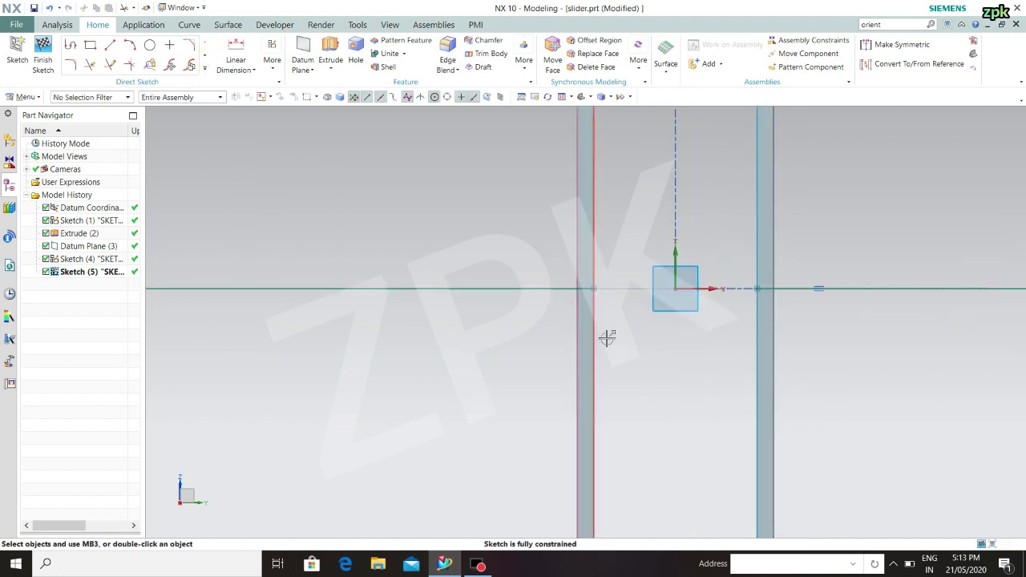
Convert the two projected edge lines to reference, finish the sketch and show the model in isometric view
click(761, 339)
click(766, 343)
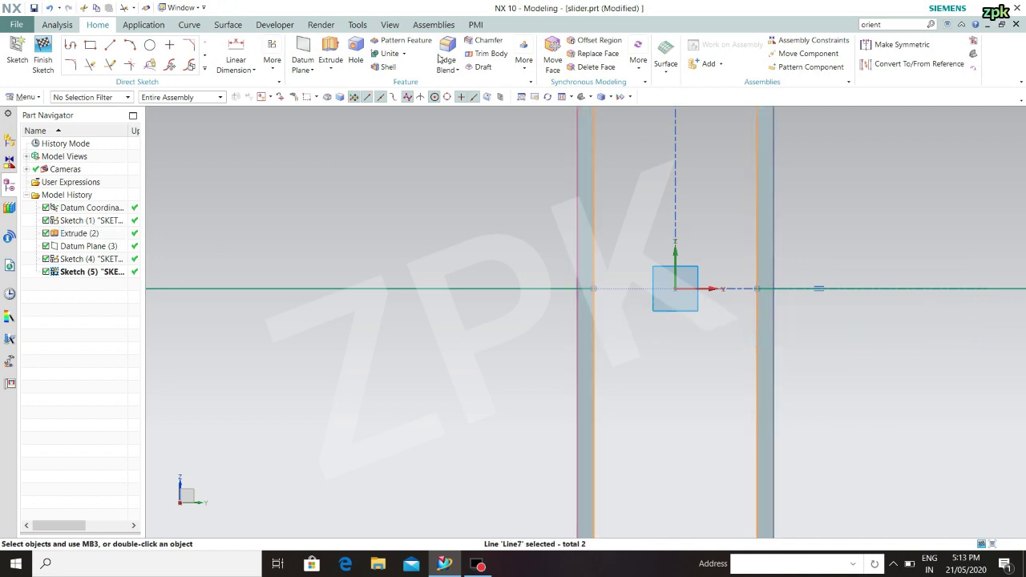
click(881, 65)
scroll(886, 286, down, 2)
scroll(753, 309, down, 1)
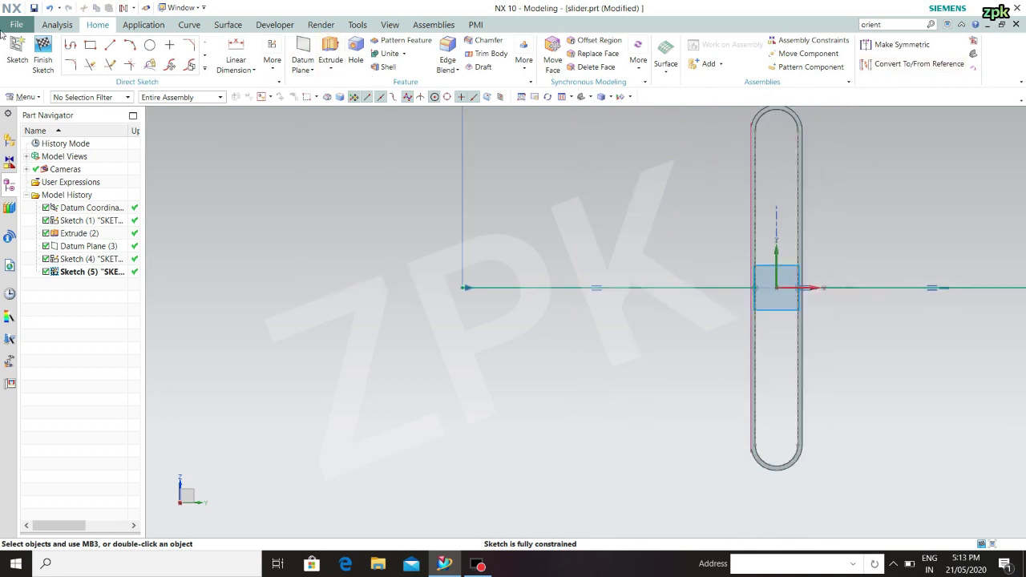
click(43, 52)
click(807, 47)
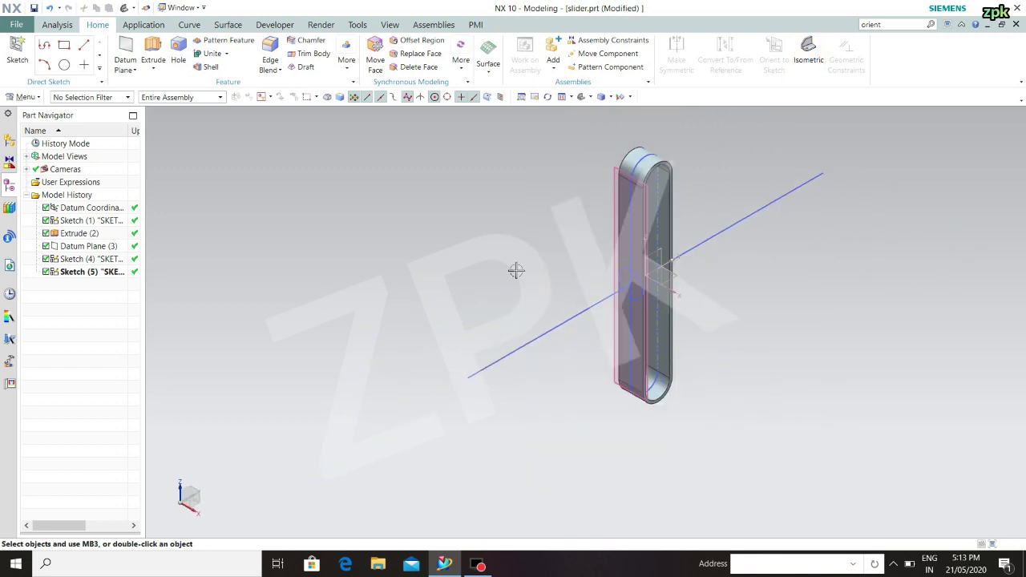
Create a Studio Surface rod with the side circle as section and the adjacent horizontal line segment as guide
click(97, 260)
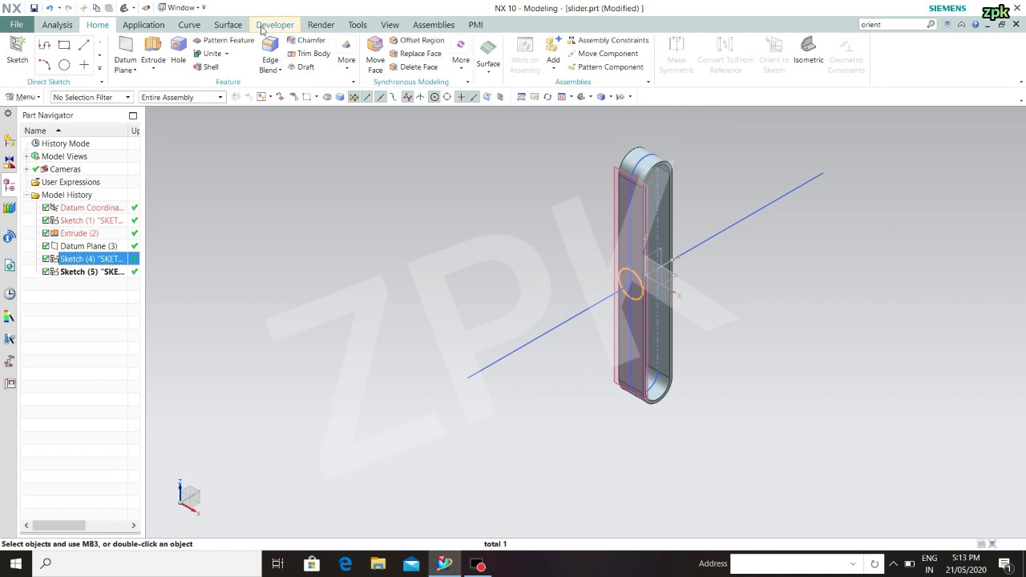
click(228, 25)
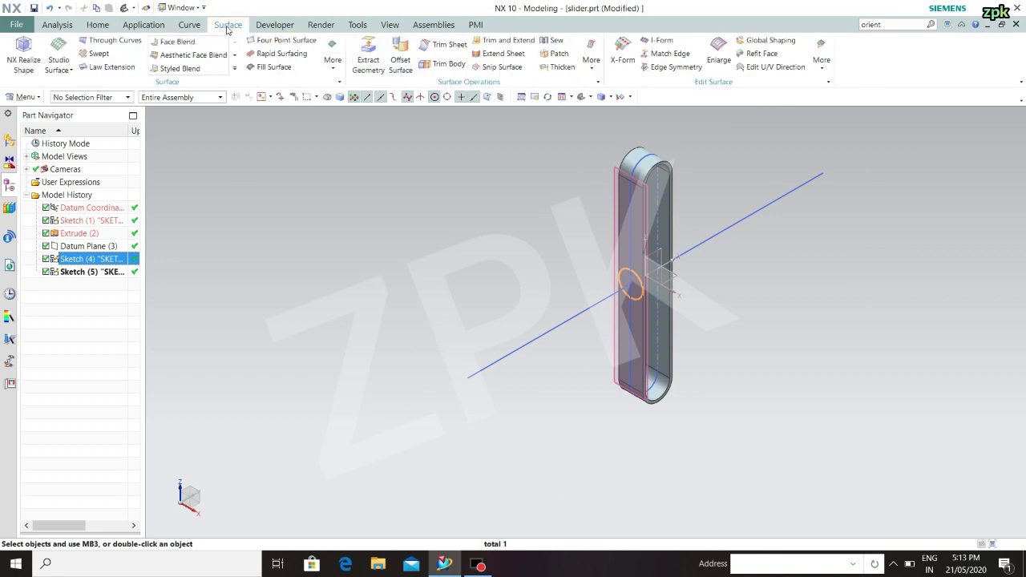
click(61, 52)
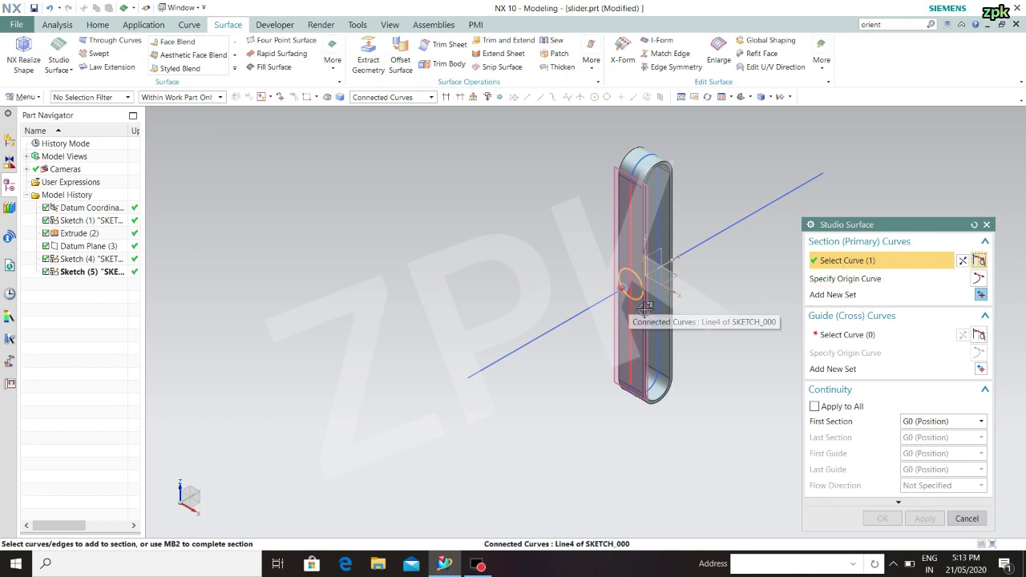
click(874, 335)
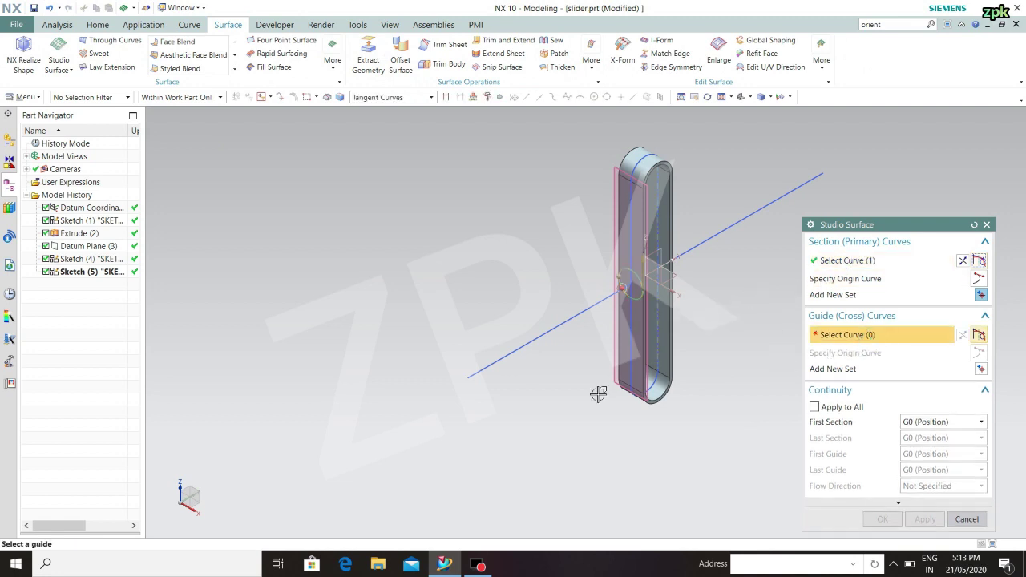
click(533, 345)
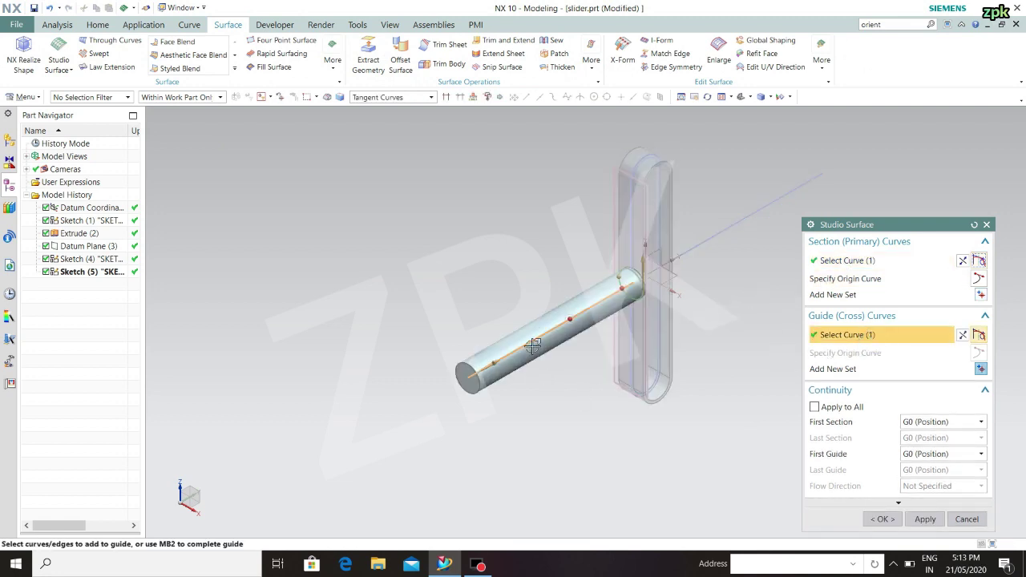
click(925, 518)
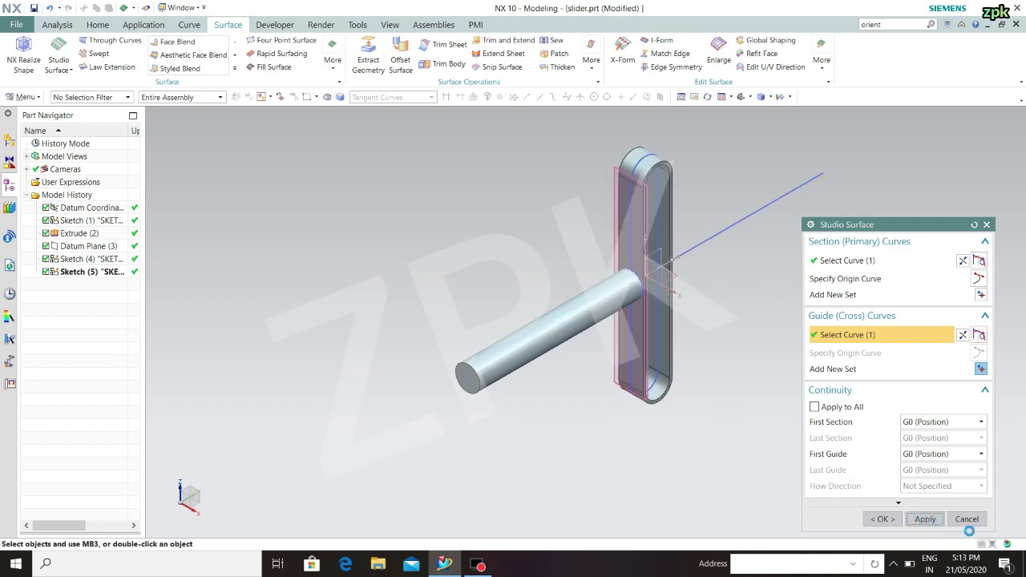
click(967, 520)
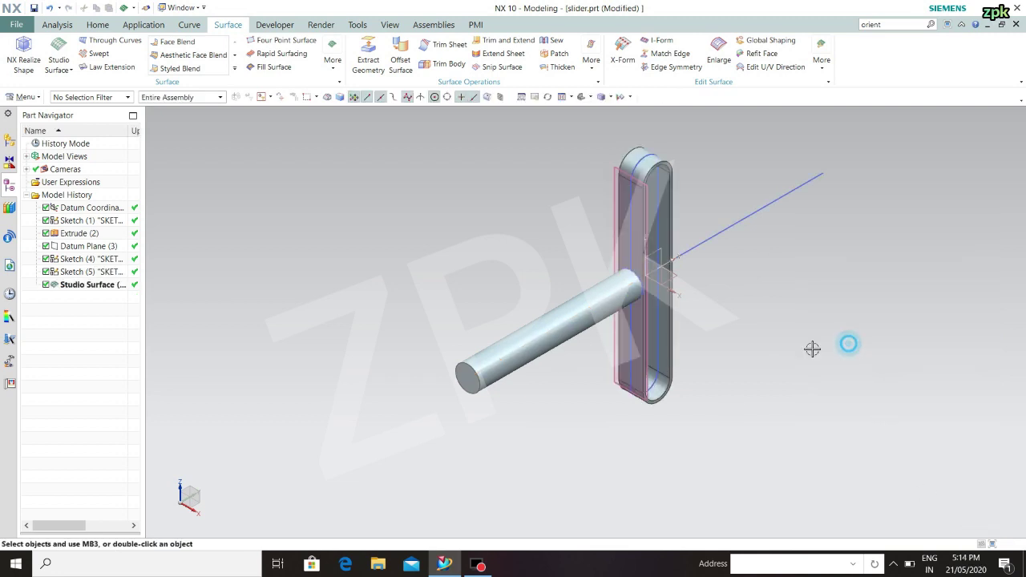
Mirror the Studio Surface rod to the slot's opposite side about the central datum plane perpendicular to the rod
click(111, 287)
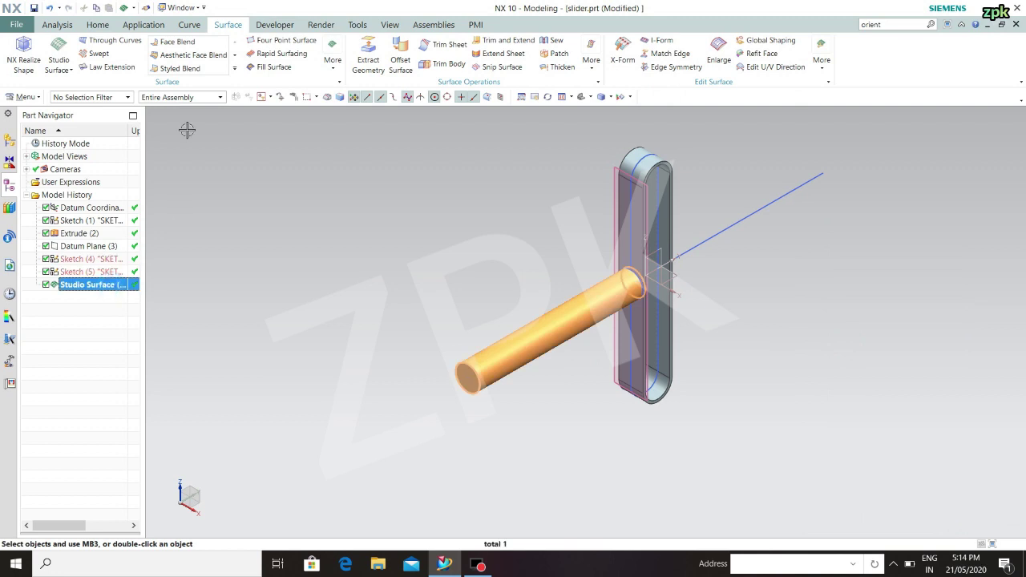
click(100, 25)
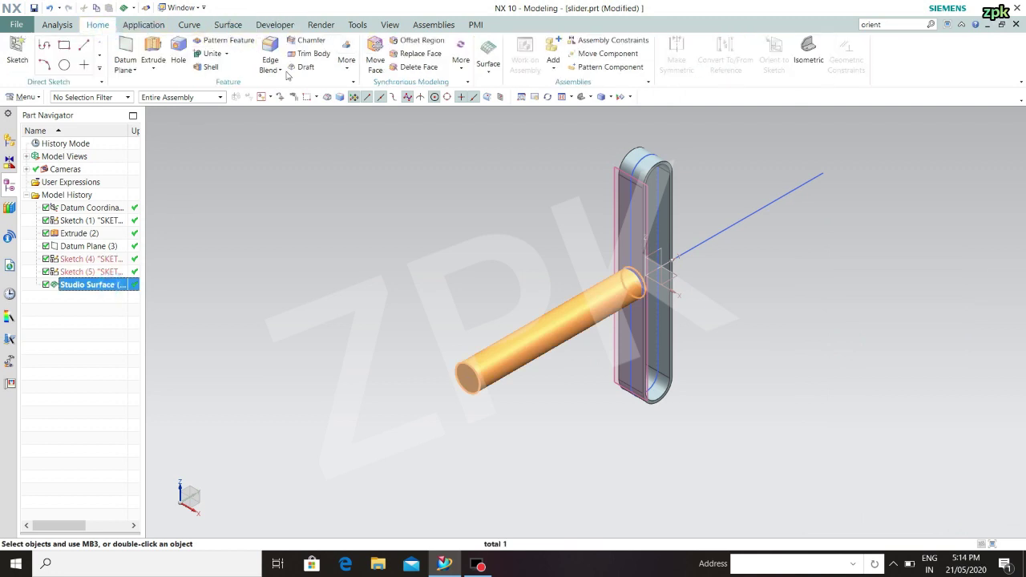
click(350, 64)
click(437, 192)
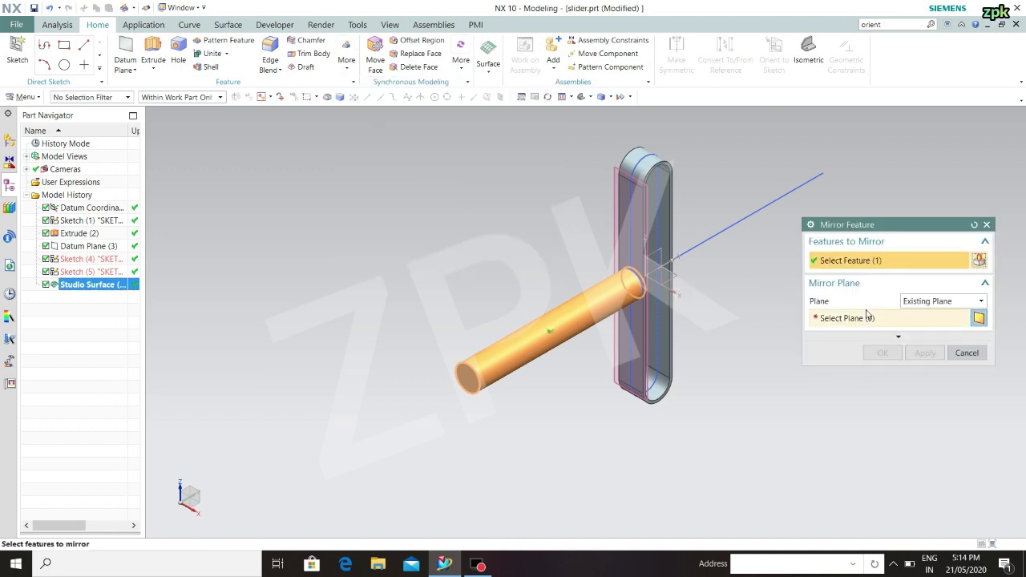
click(826, 317)
scroll(665, 301, up, 5)
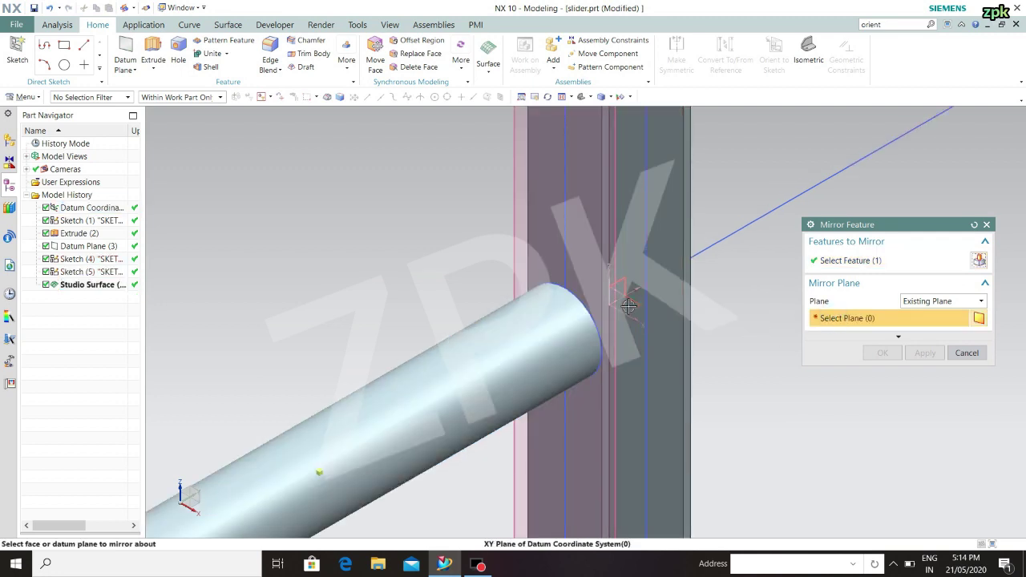
click(628, 306)
scroll(721, 313, down, 5)
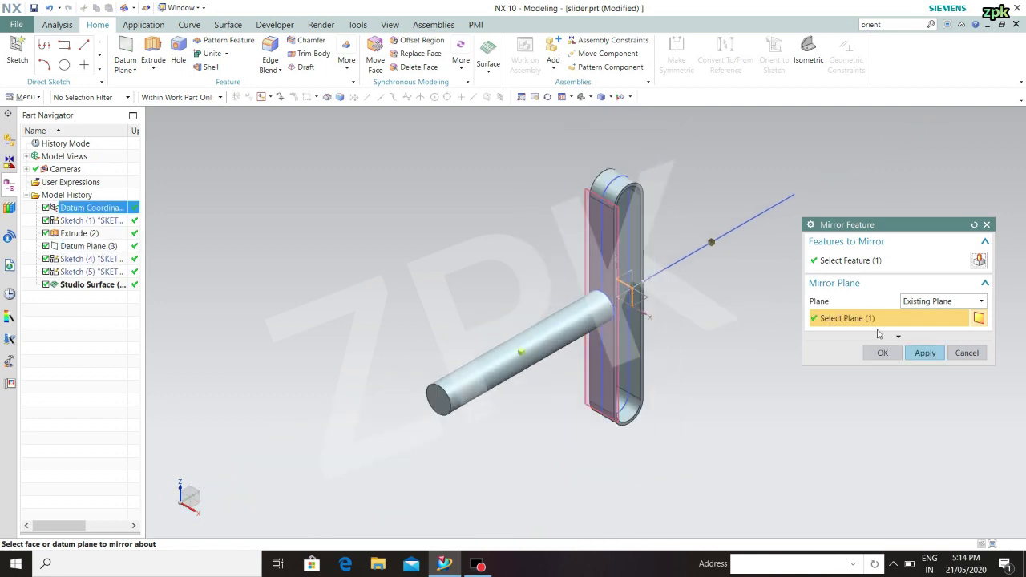
click(923, 353)
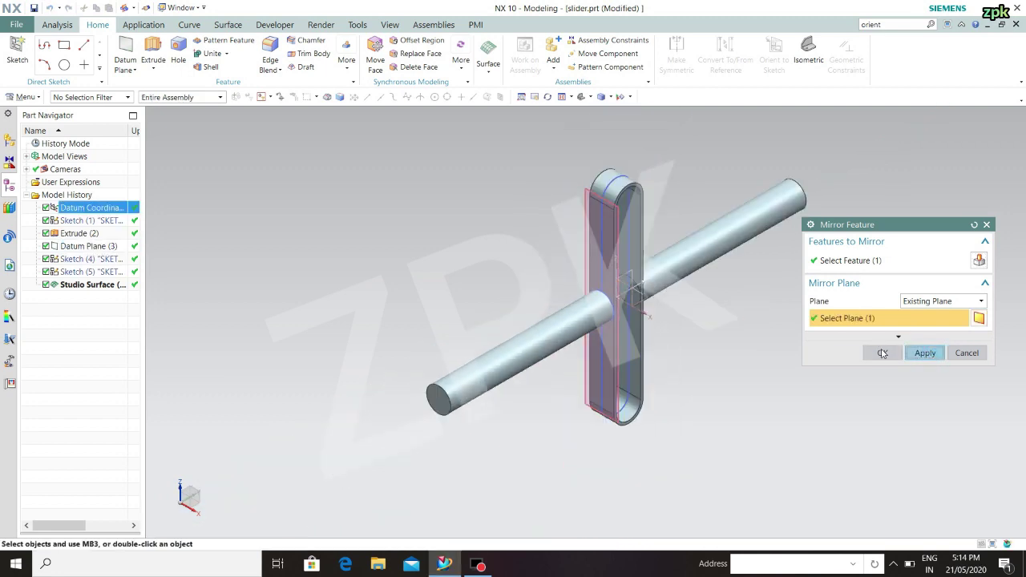
click(967, 352)
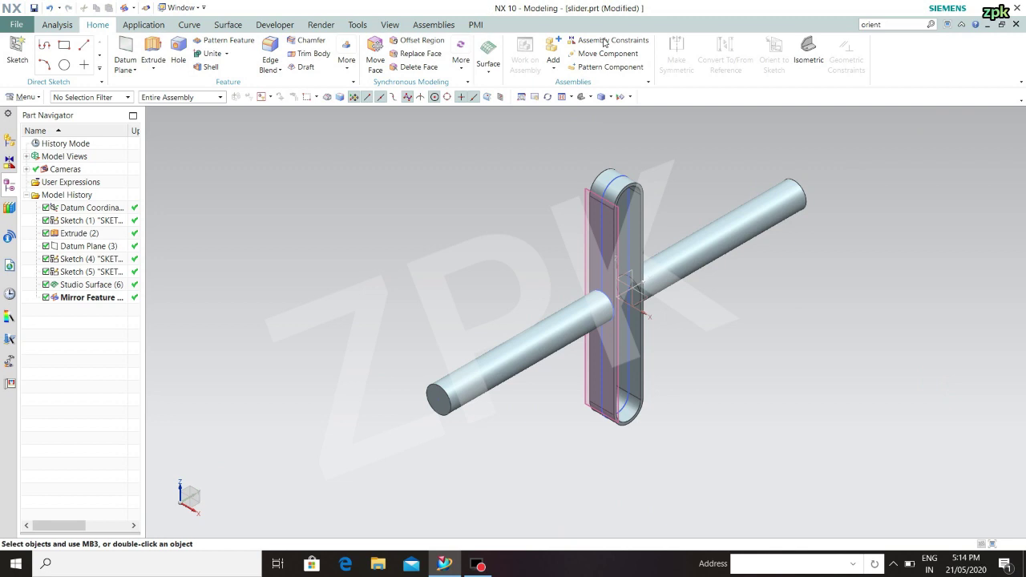
Hide all objects with Show and Hide, and show only the solid bodies again
click(390, 24)
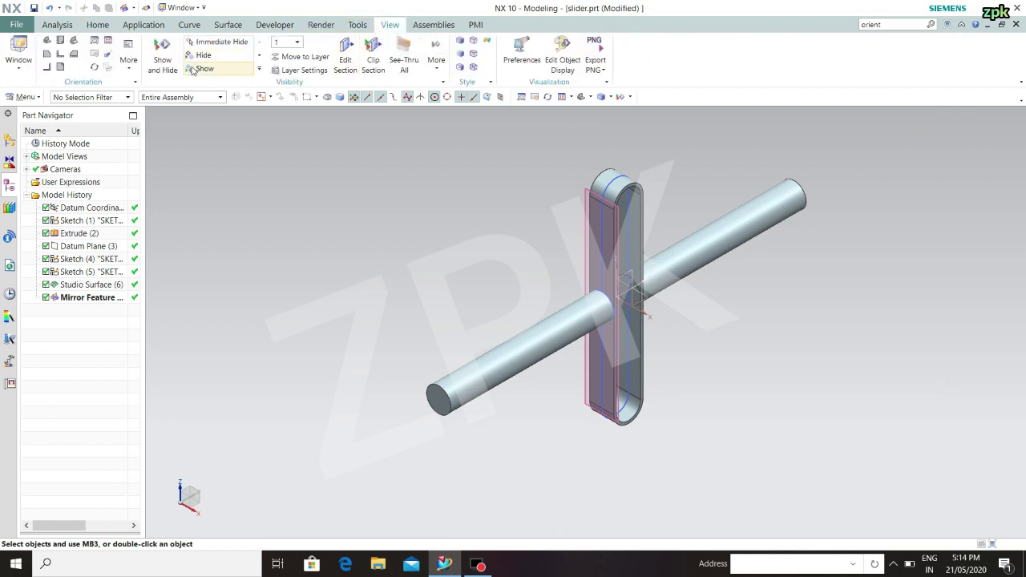
click(163, 56)
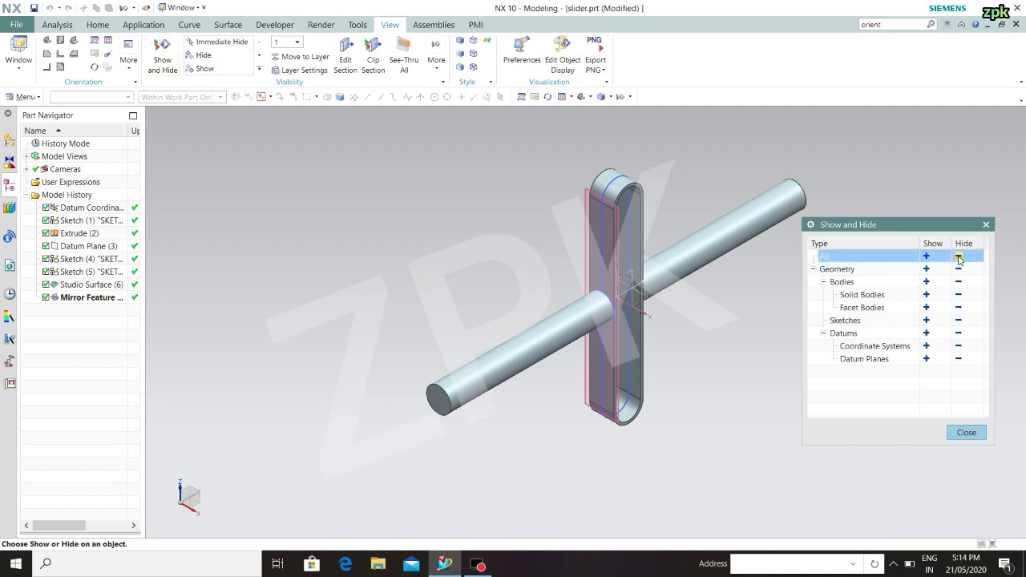
click(959, 256)
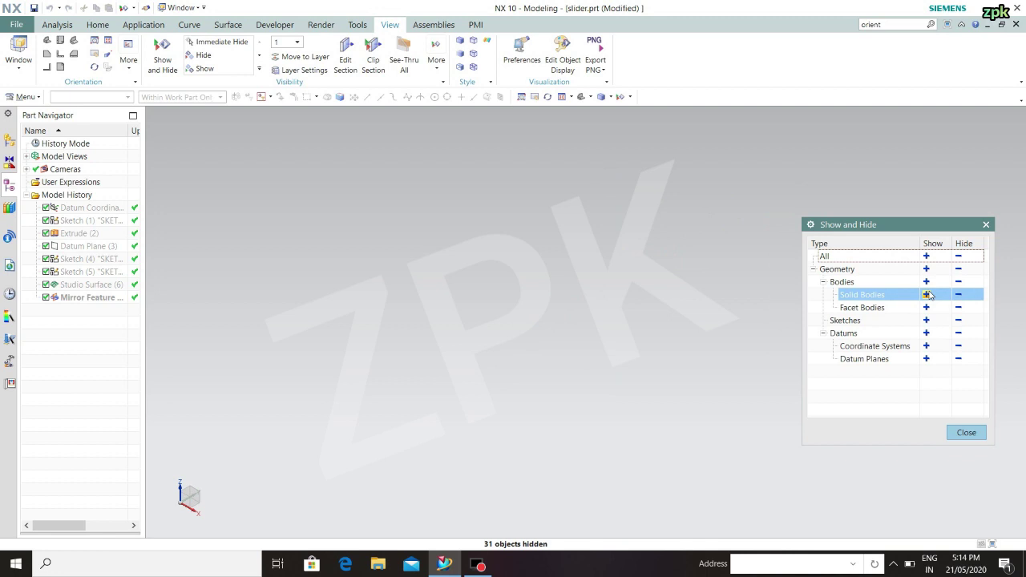
click(926, 295)
click(966, 432)
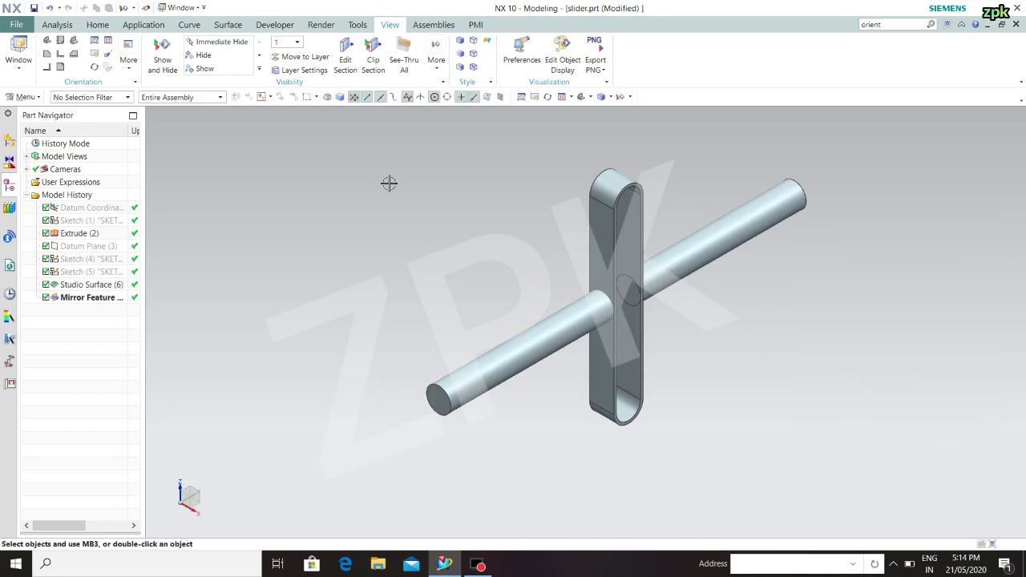
Unite the front rod as target with the slotted body and the opposite rod as tool bodies into one solid
click(98, 24)
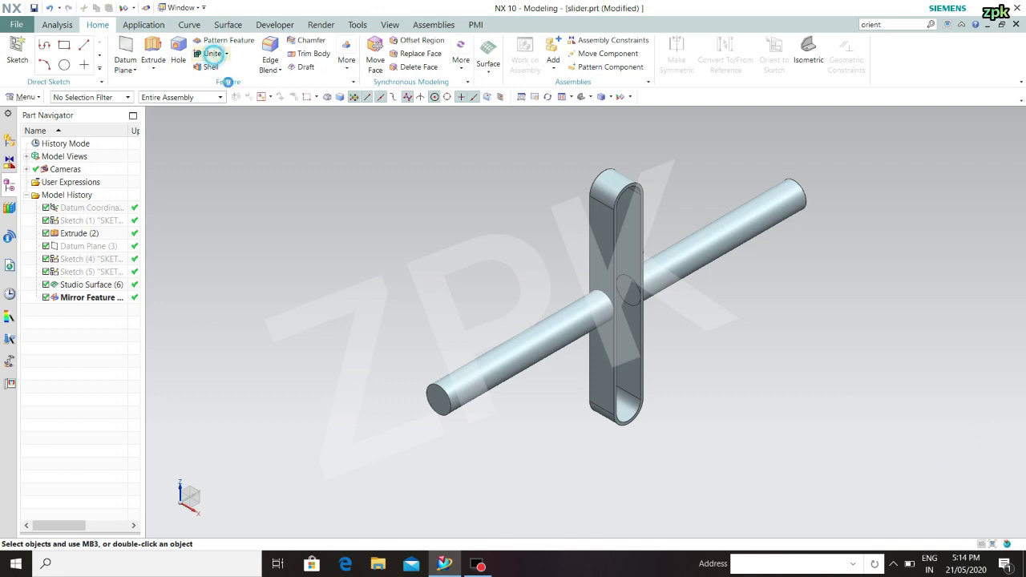
click(213, 53)
click(583, 335)
scroll(676, 377, down, 2)
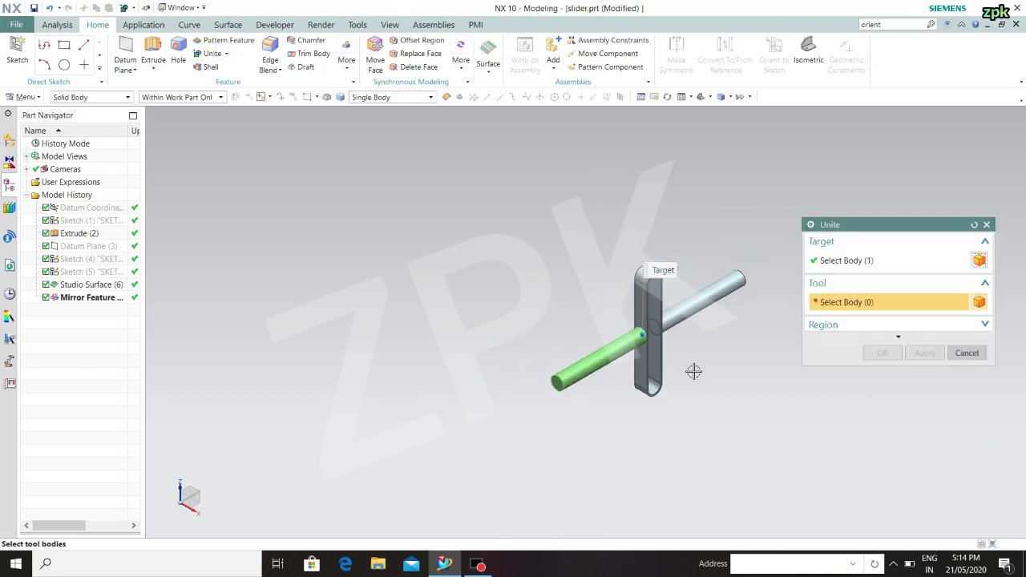
shift+middle_drag(732, 337, 552, 336)
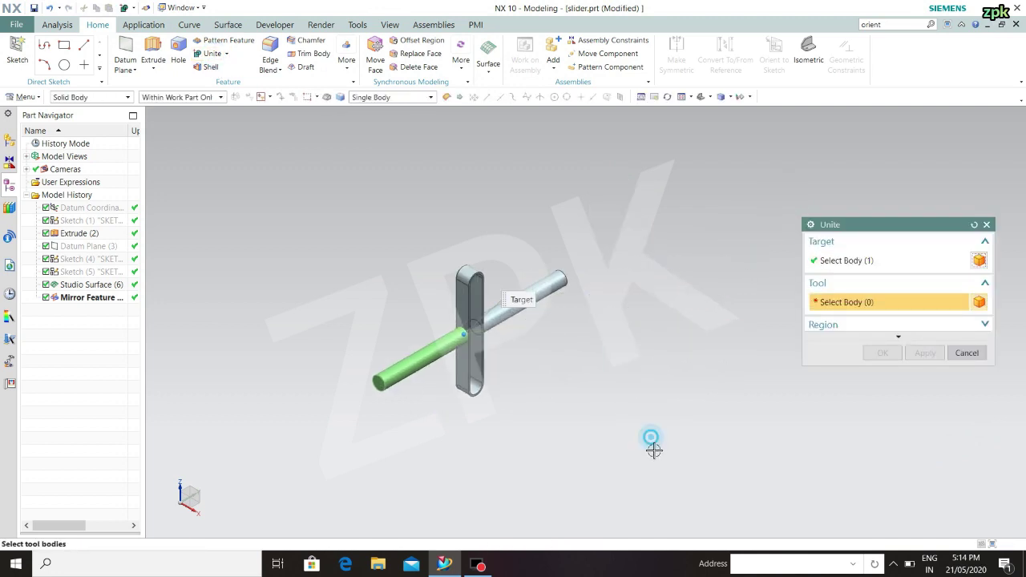
click(470, 321)
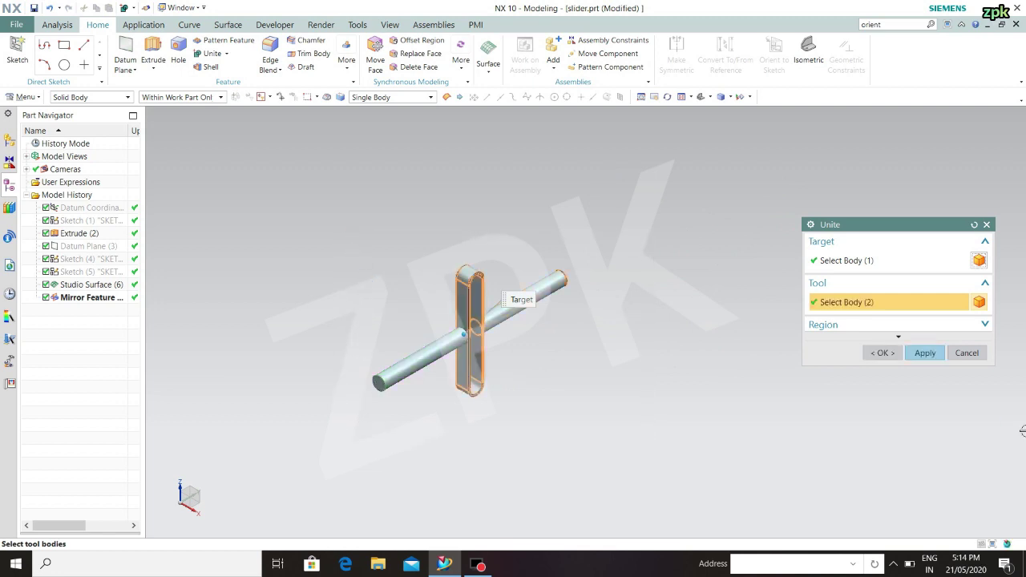
click(926, 354)
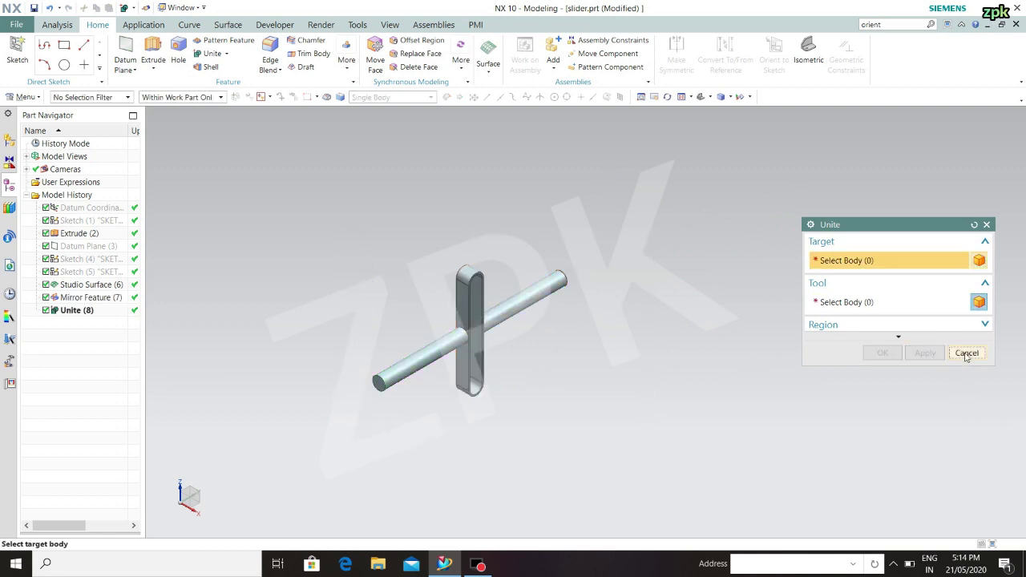
click(967, 353)
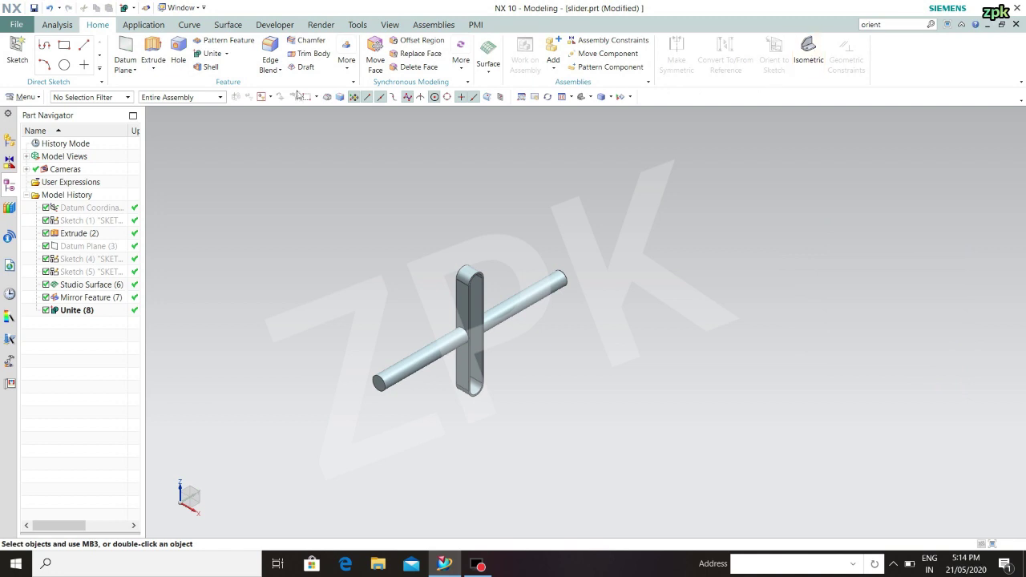
Save the part as slider in the NX model folder, using the Part Files (*.prt) type
click(19, 26)
mouse_move(29, 91)
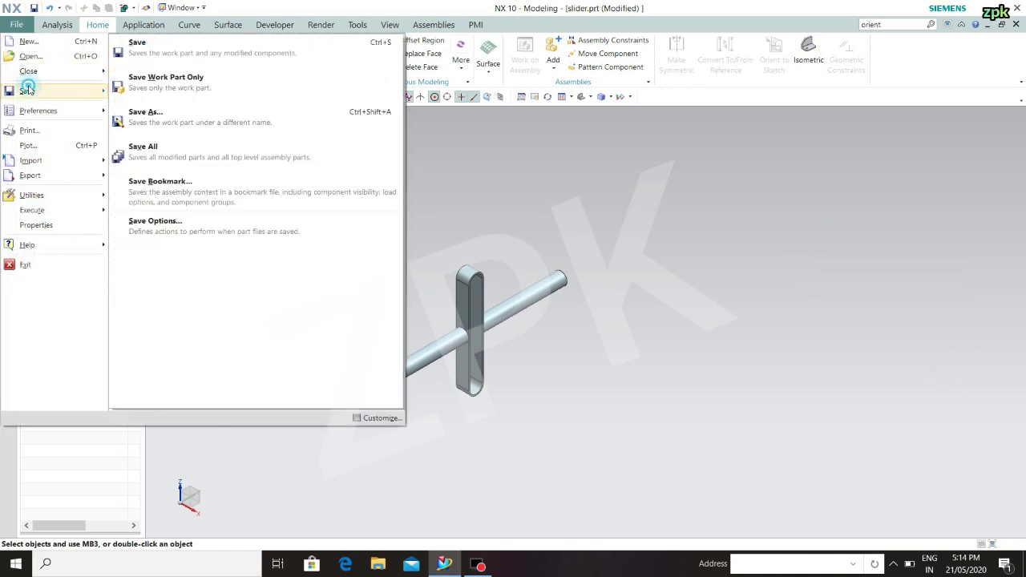
click(238, 136)
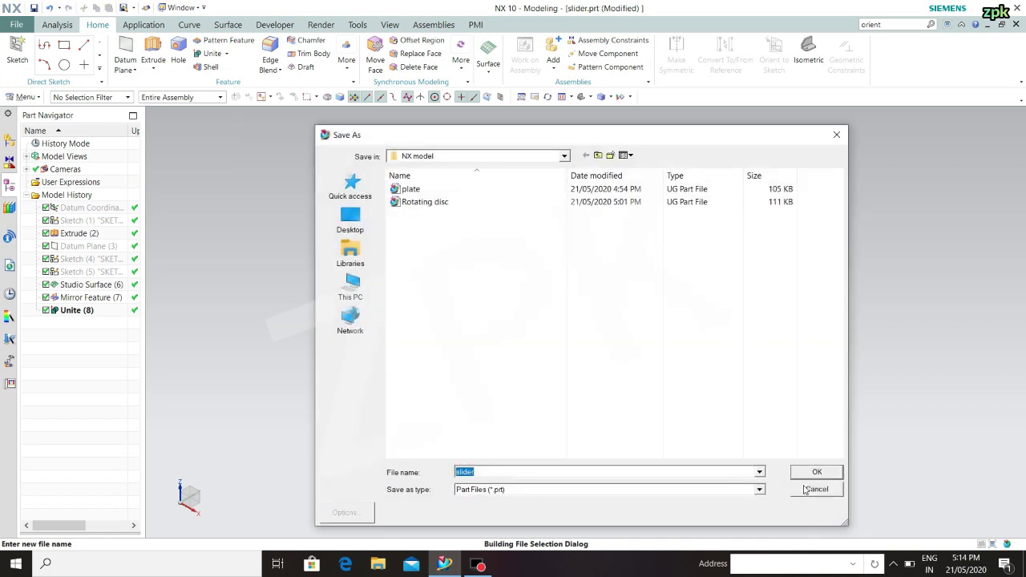
click(813, 471)
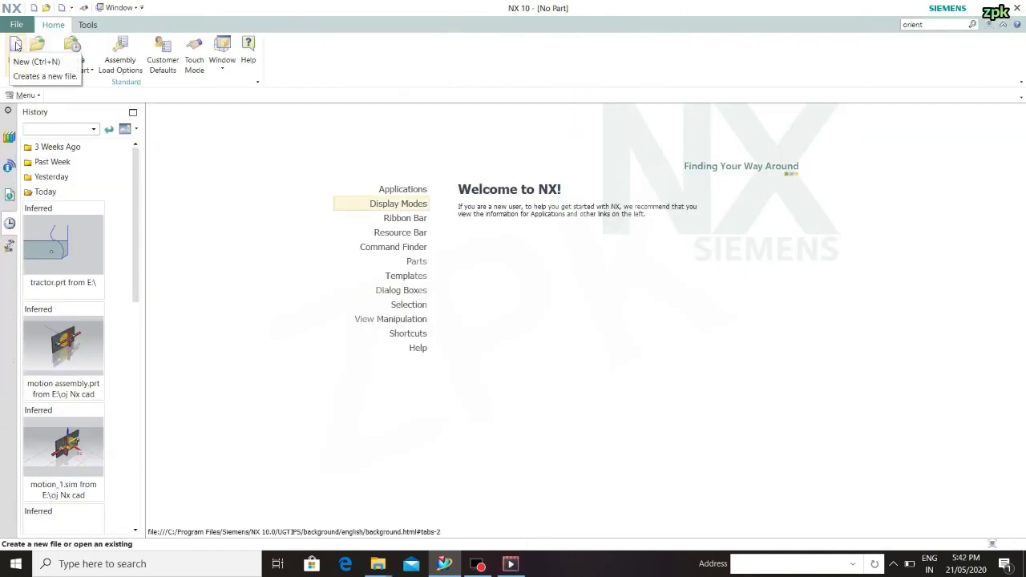
Create a new millimetre file from the Assembly template, named slider mechanism assembly
click(16, 45)
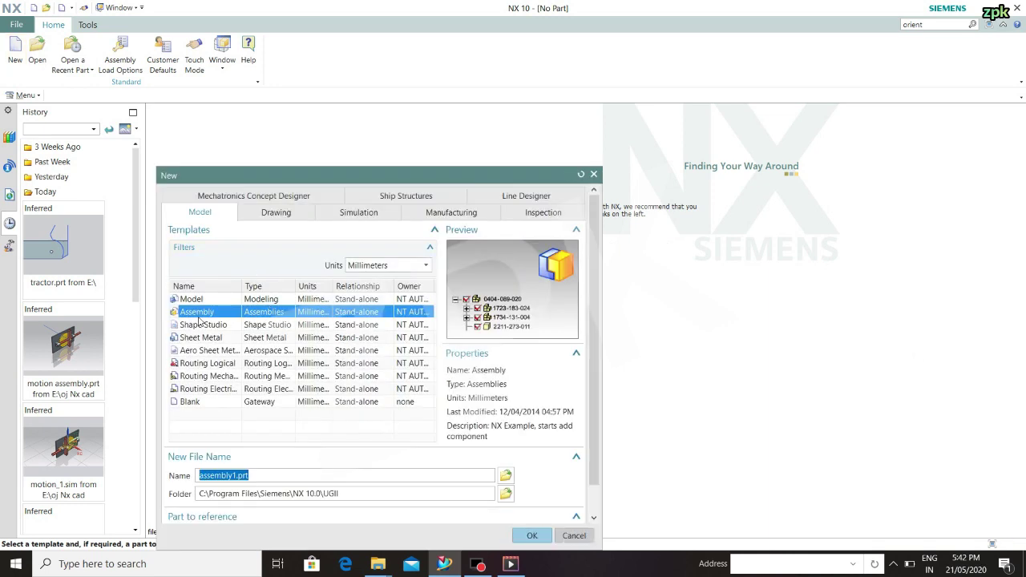
drag(270, 475, 213, 488)
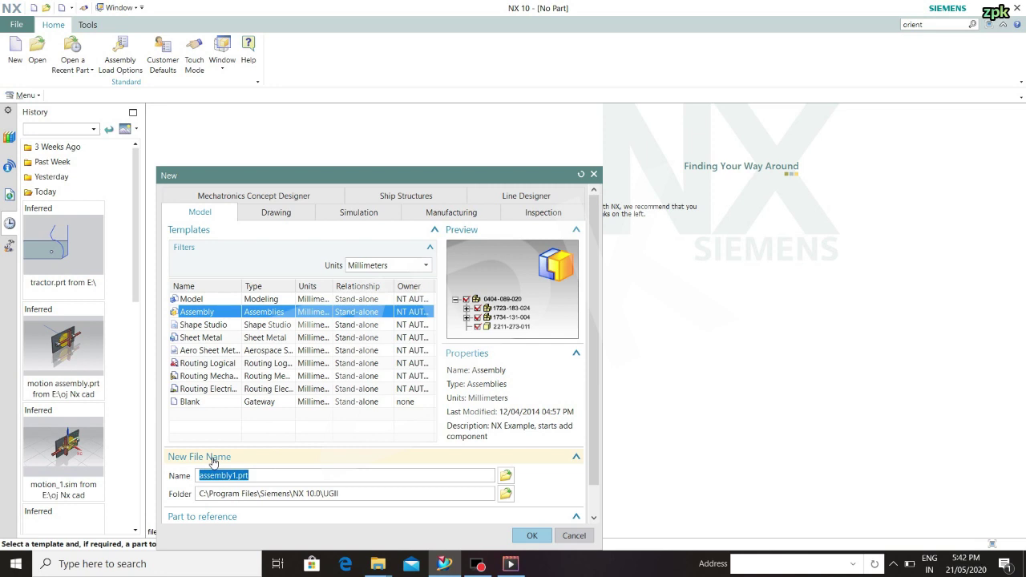
text(slider mecha)
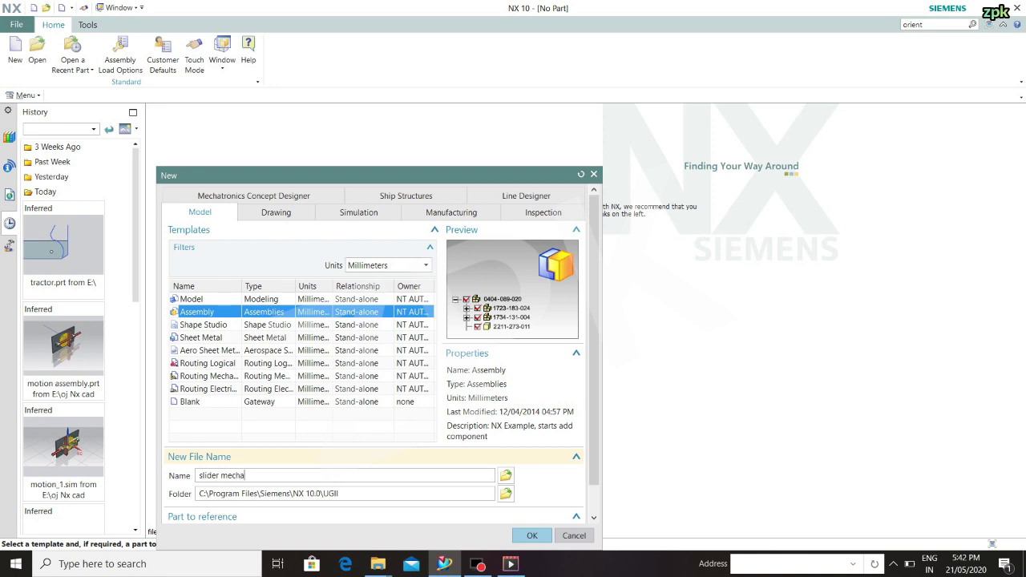
text(nism assembly)
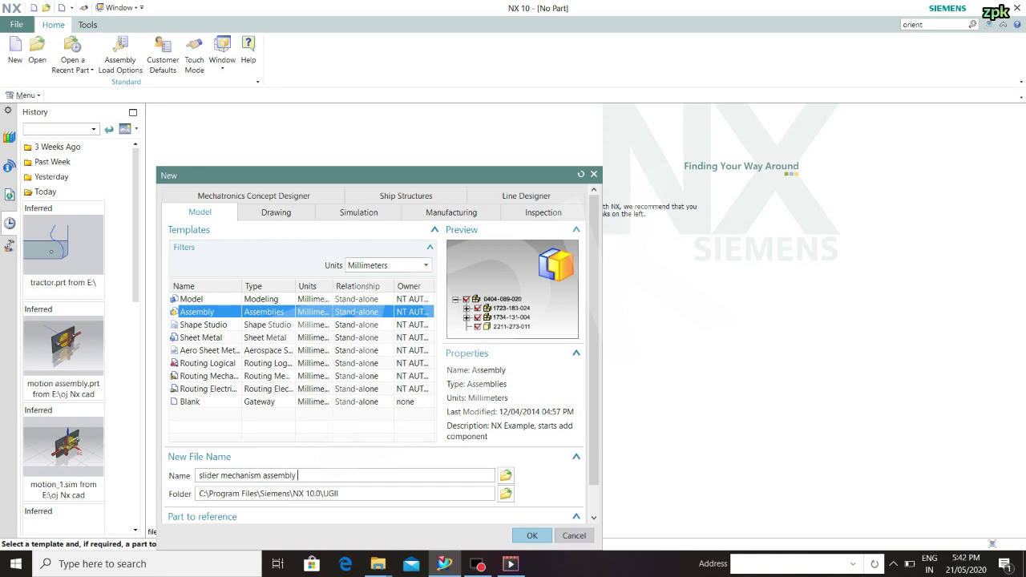
key(Return)
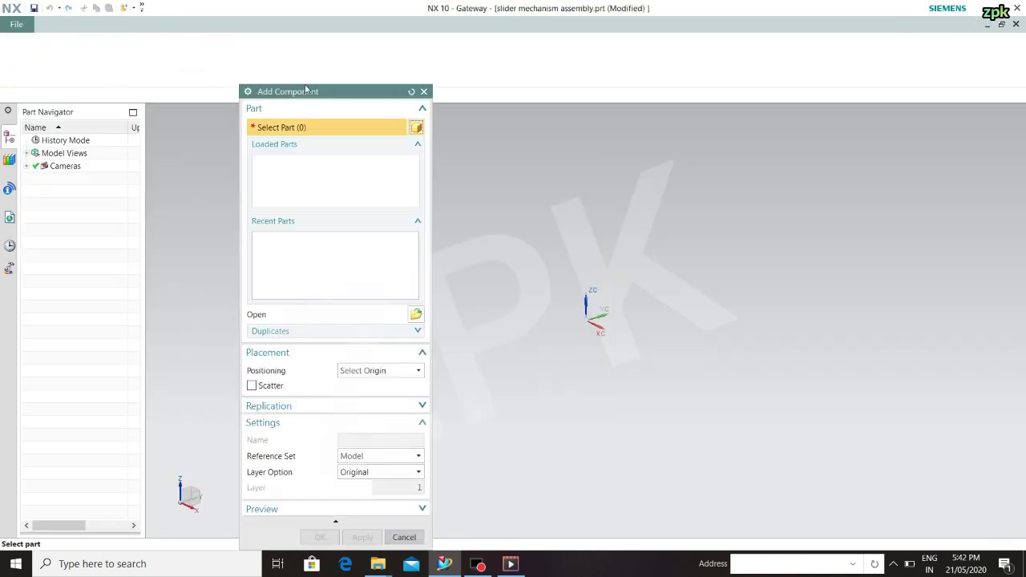
Close the automatically opened Add Component dialog without adding a part, and switch the assembly to the Modeling application
drag(351, 95, 777, 130)
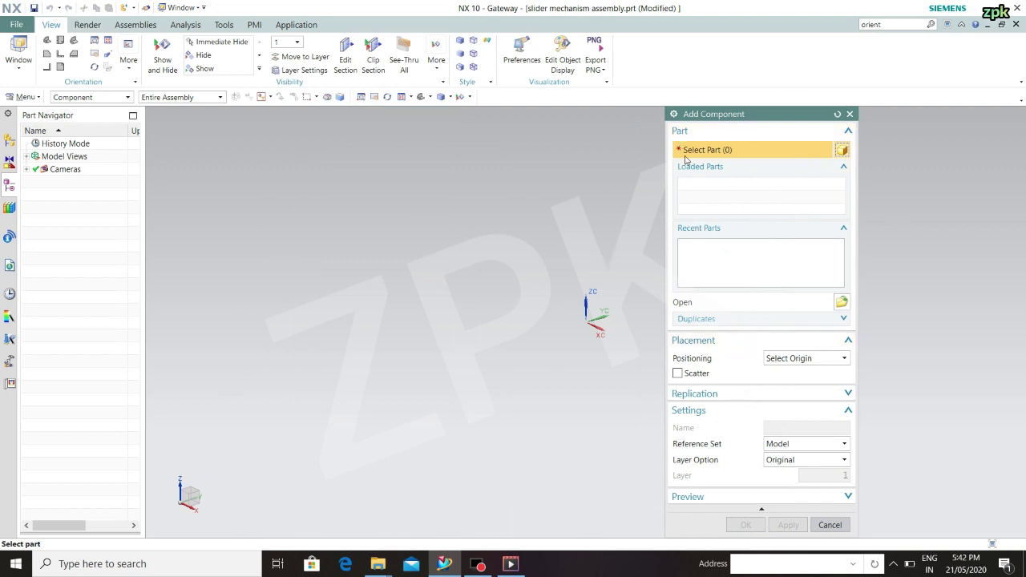
click(850, 114)
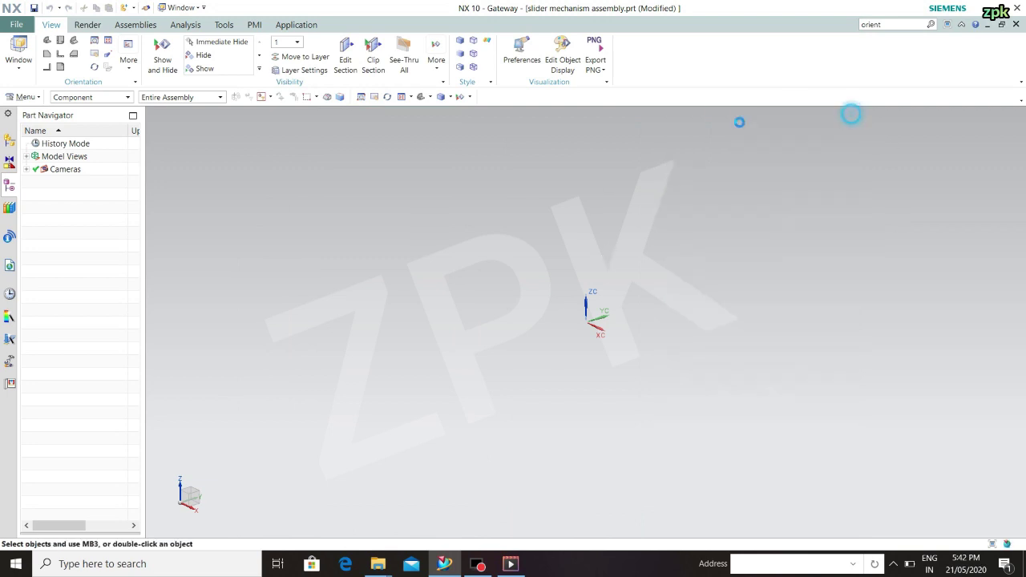
key(ctrl+m)
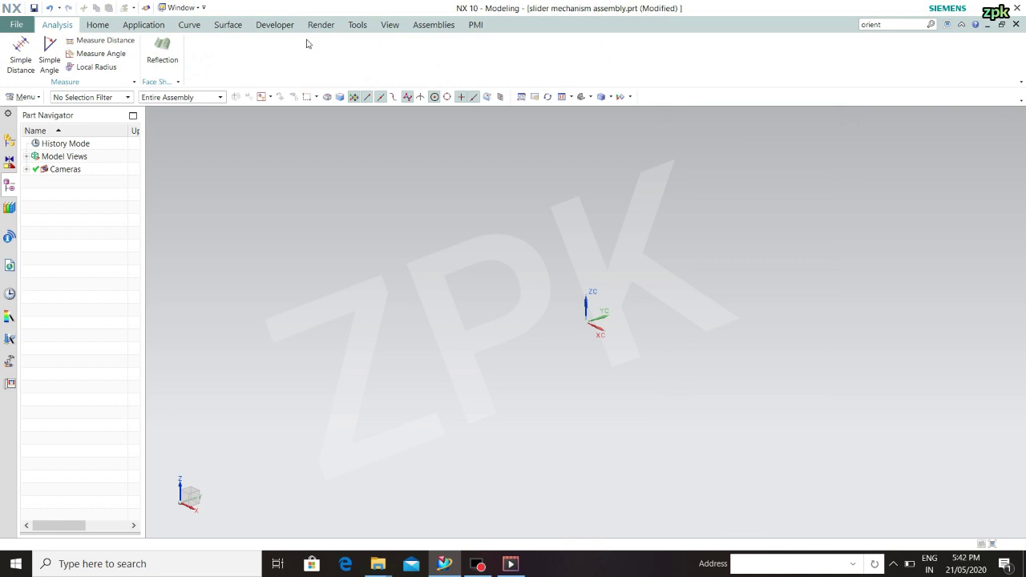
Add the plate part from the NX model folder to the assembly, positioned at Absolute Origin
click(434, 24)
click(158, 49)
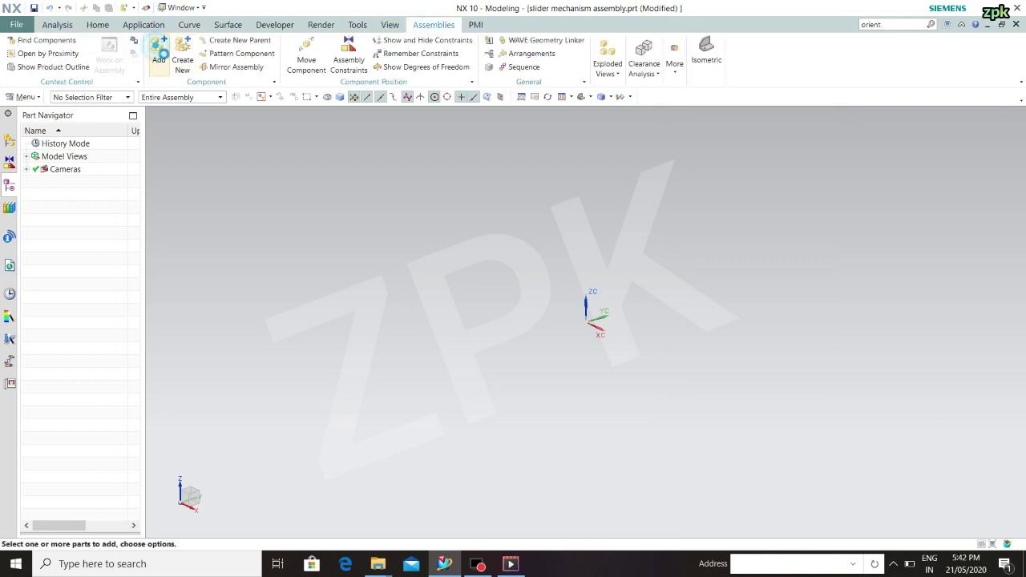
drag(744, 120, 841, 136)
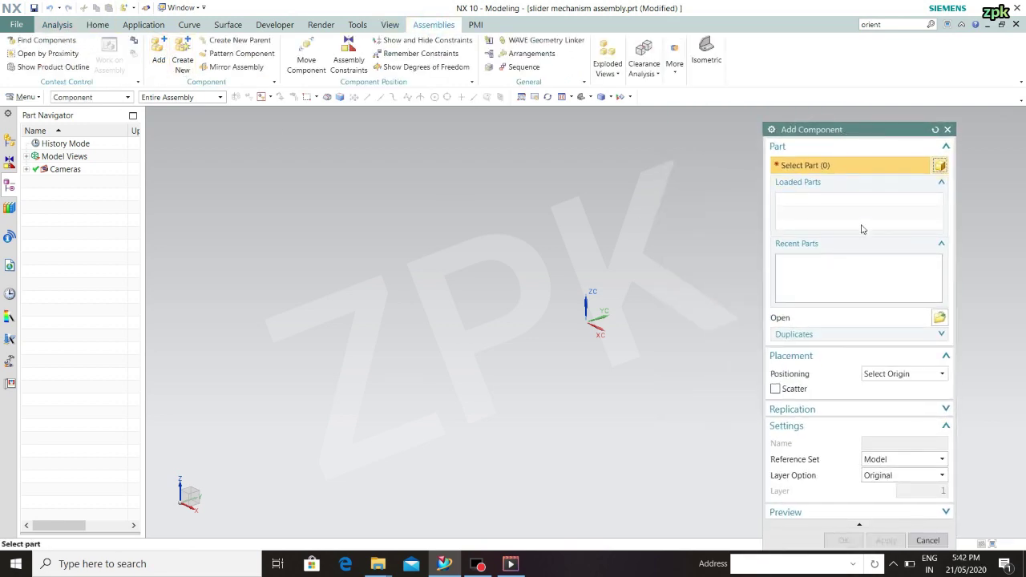
click(938, 320)
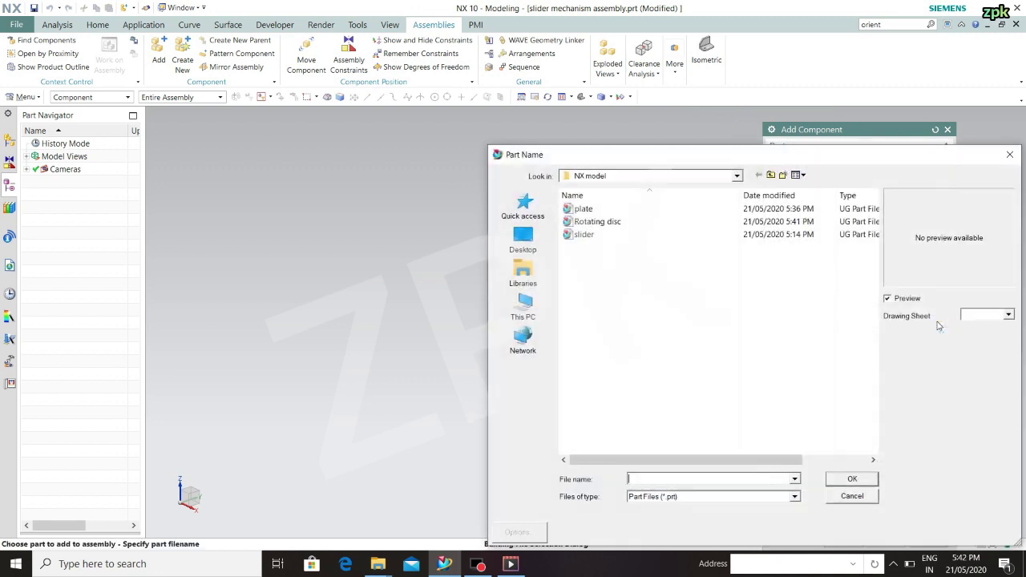
click(635, 207)
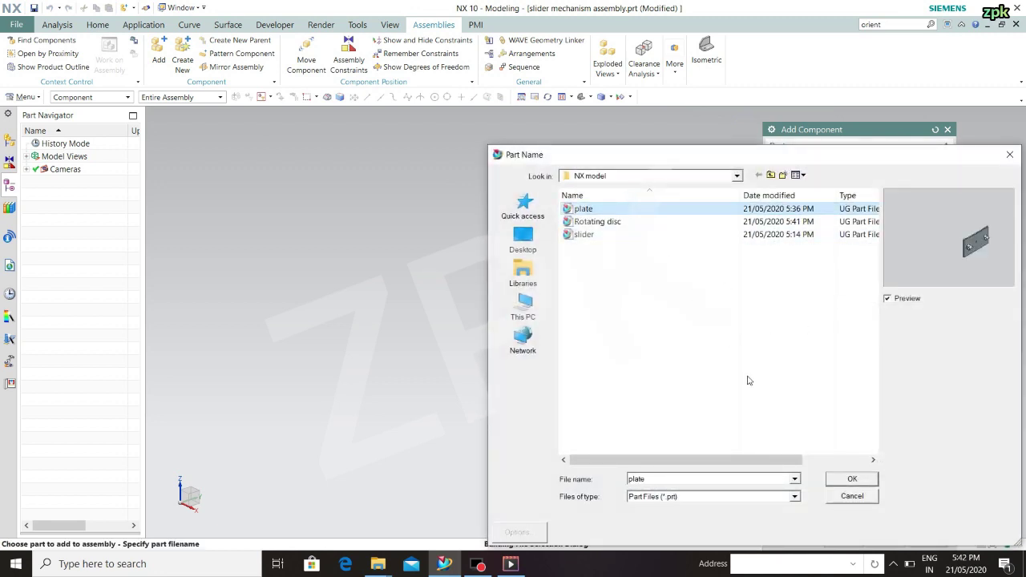
click(852, 479)
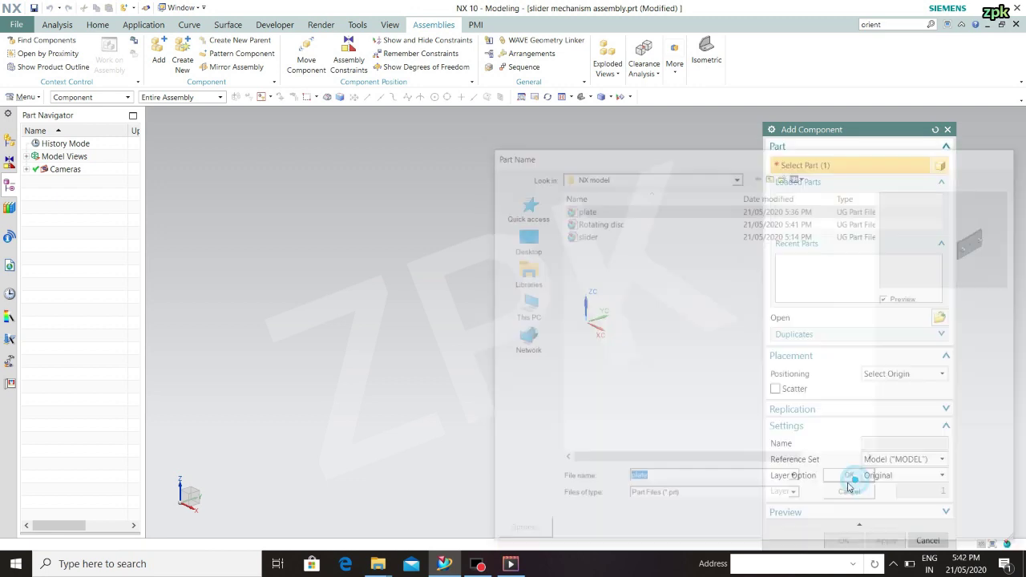
click(889, 373)
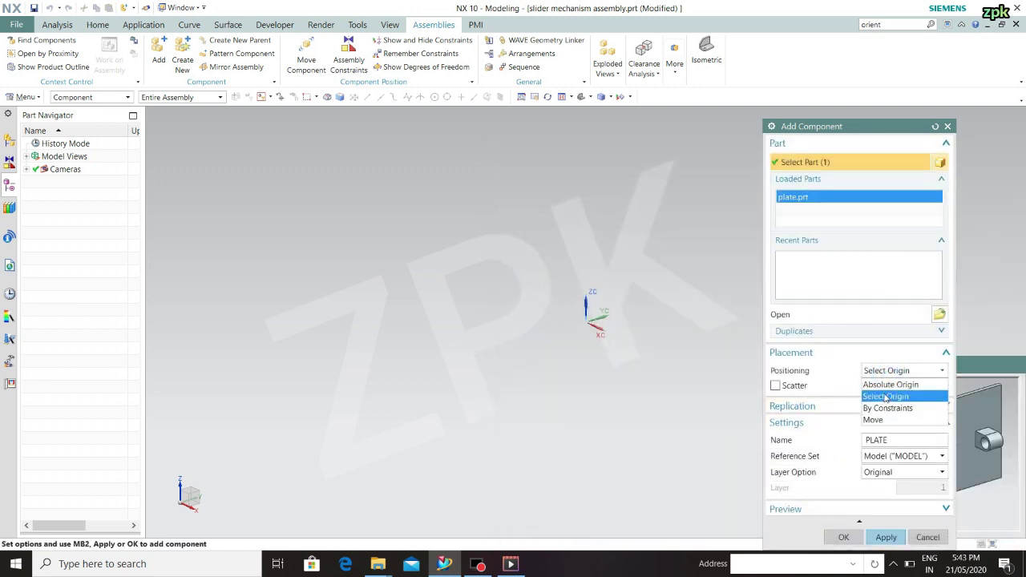
click(888, 385)
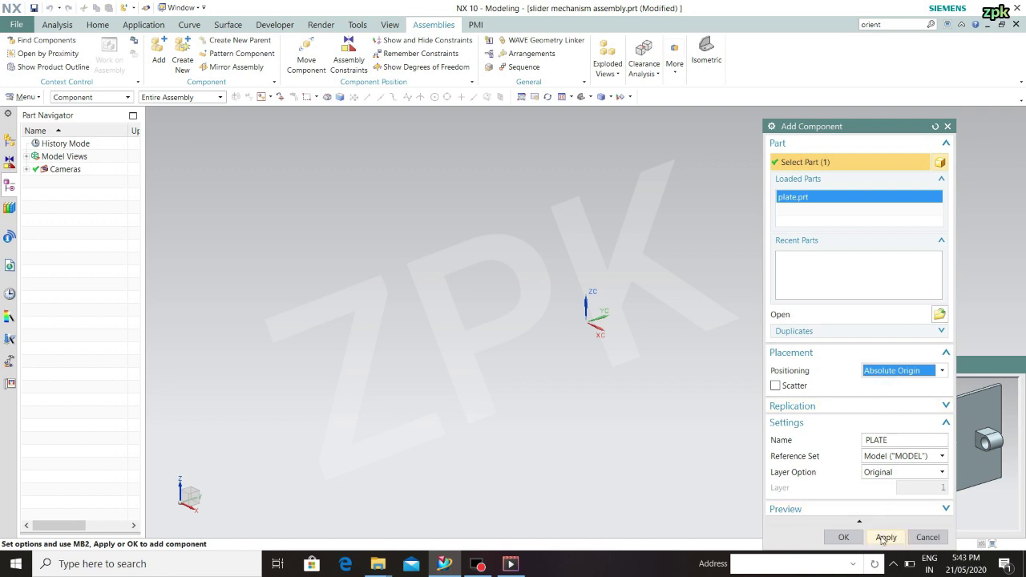
click(882, 538)
click(923, 535)
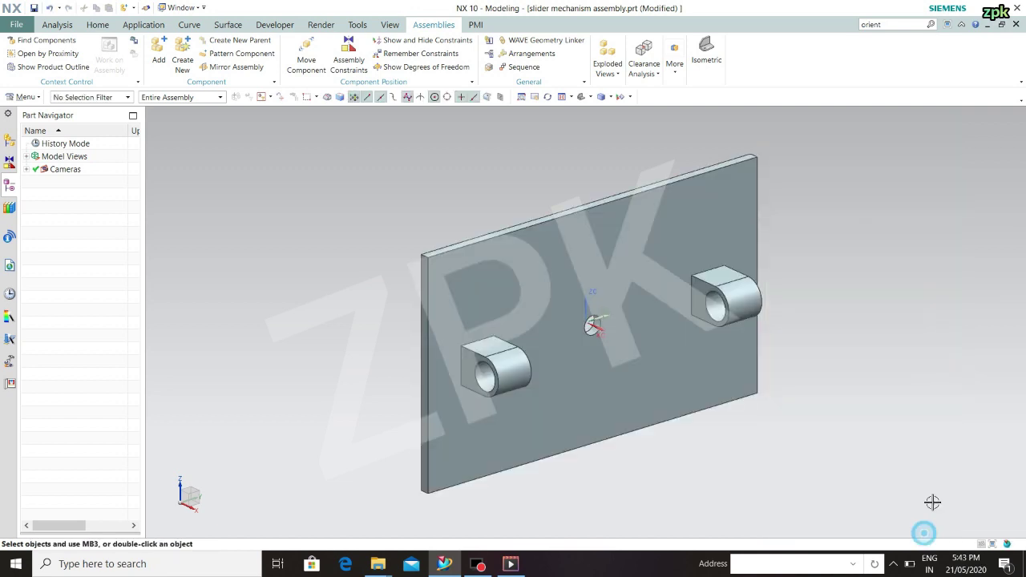
Add the Rotating disc part with Select Origin positioning, placing it in the empty space away from the plate
scroll(899, 404, down, 2)
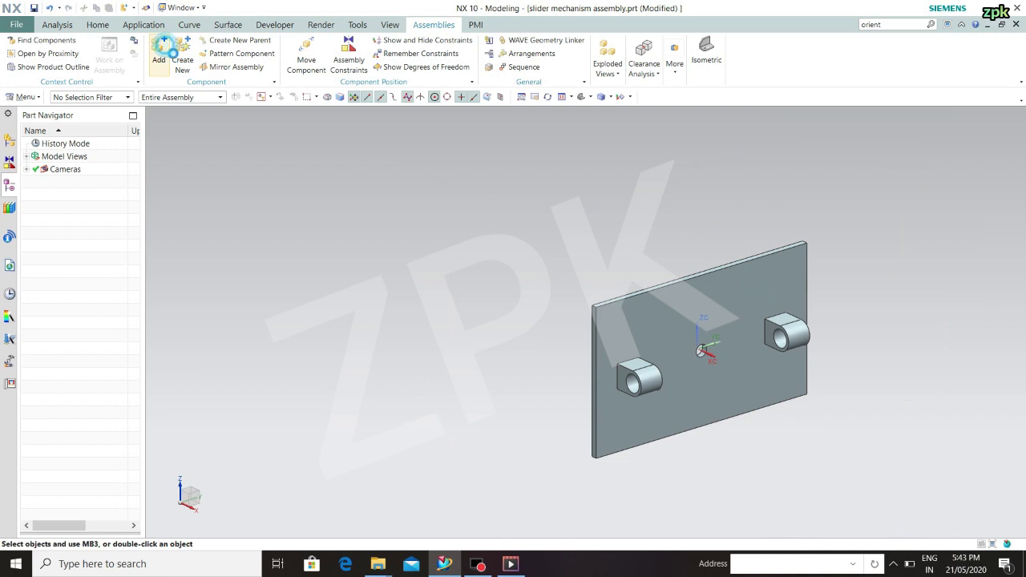
click(161, 49)
click(940, 316)
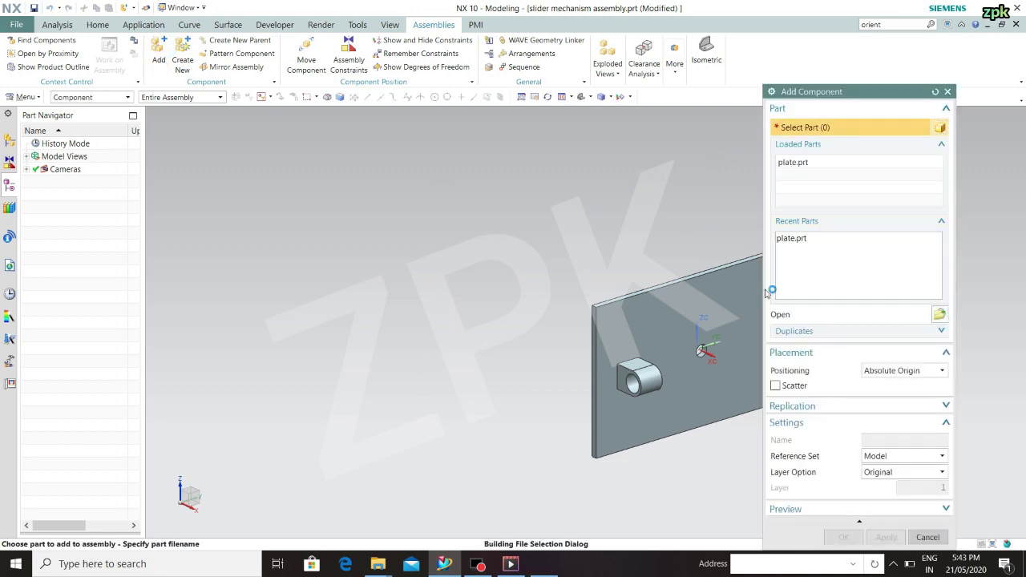
click(615, 225)
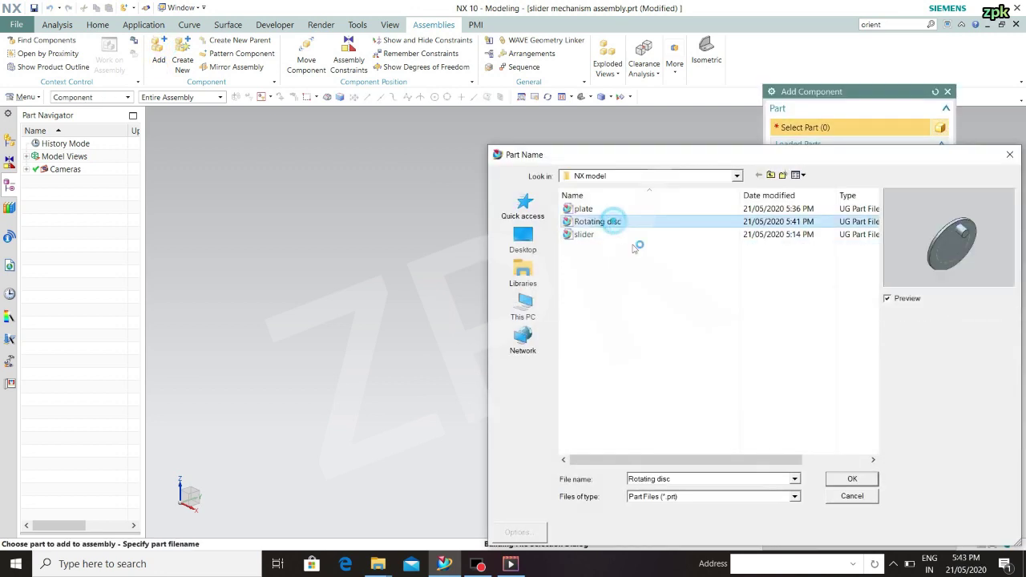
click(852, 480)
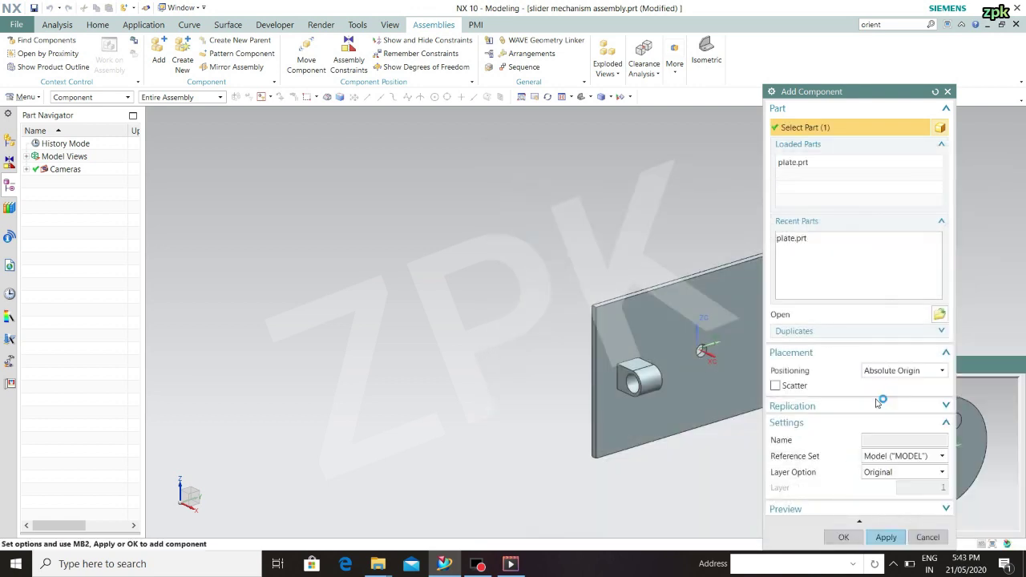
click(899, 371)
click(893, 397)
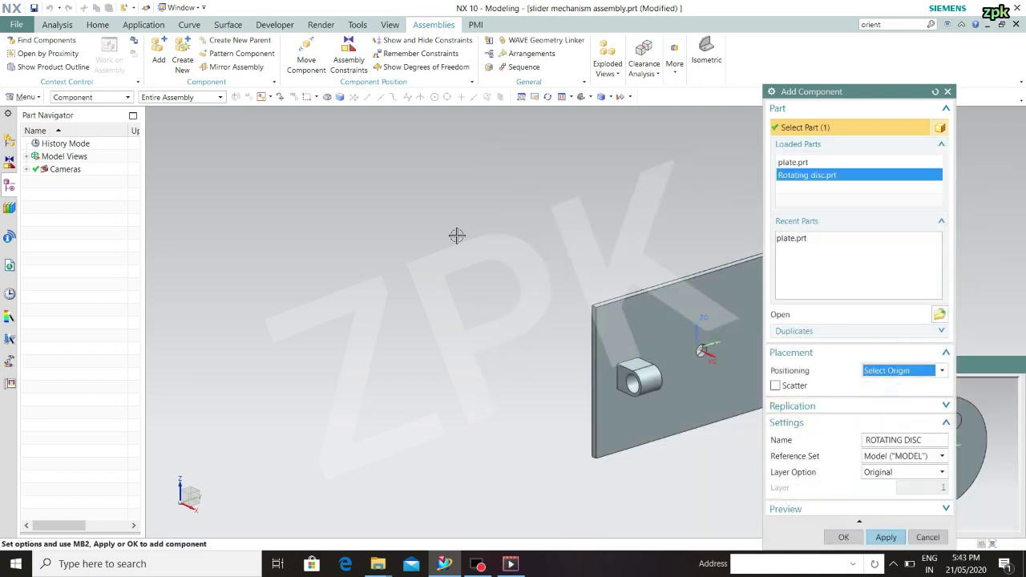
click(886, 537)
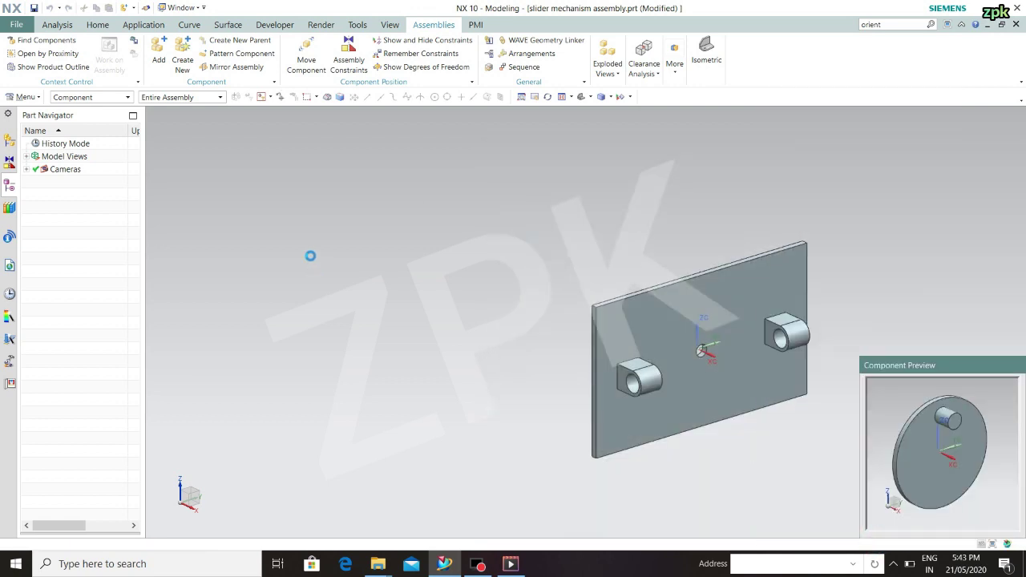
click(309, 250)
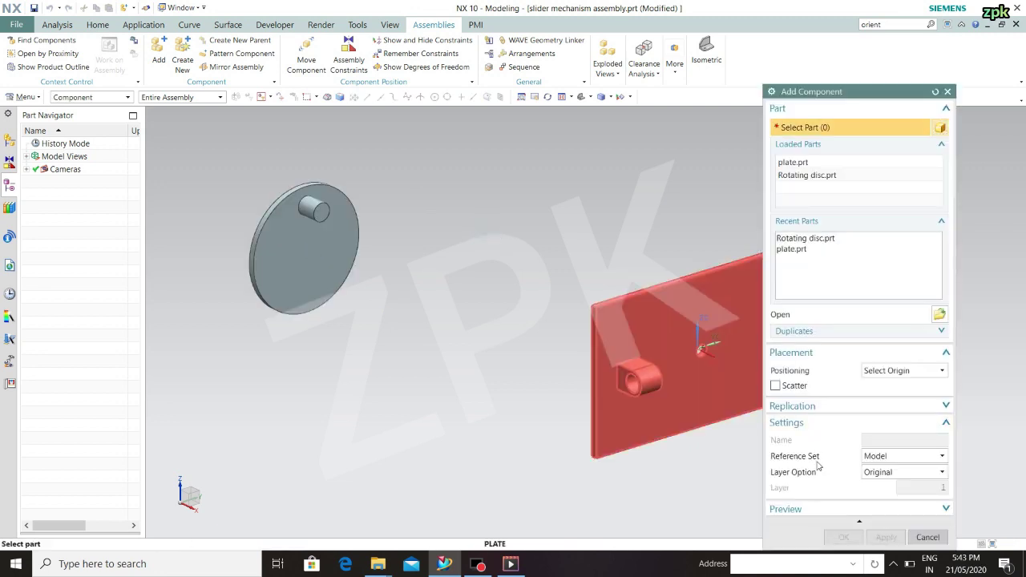
Add the slider part from the NX model folder with Select Origin positioning, placing it in the empty space above the plate
click(159, 50)
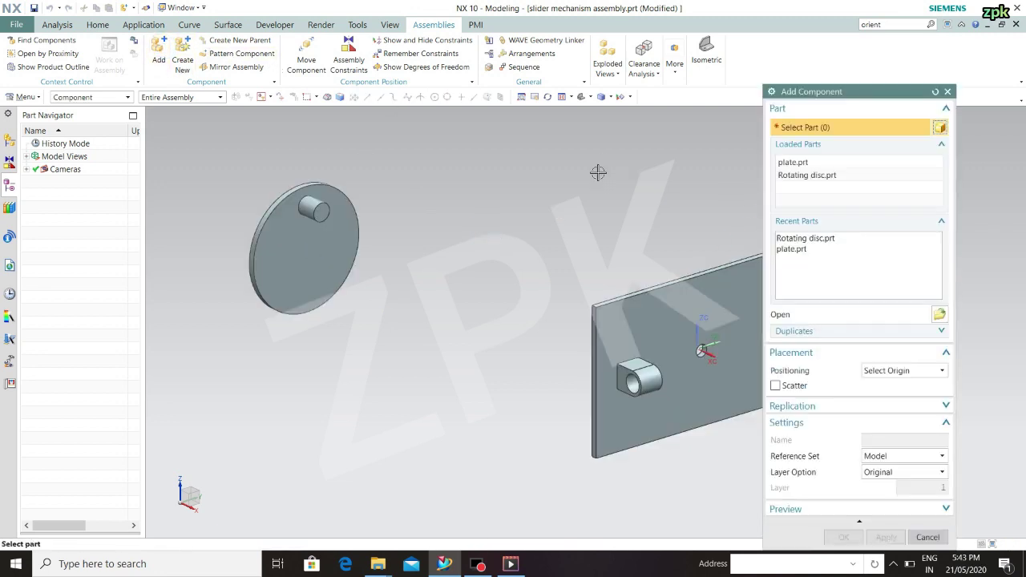
click(940, 317)
click(583, 234)
click(854, 479)
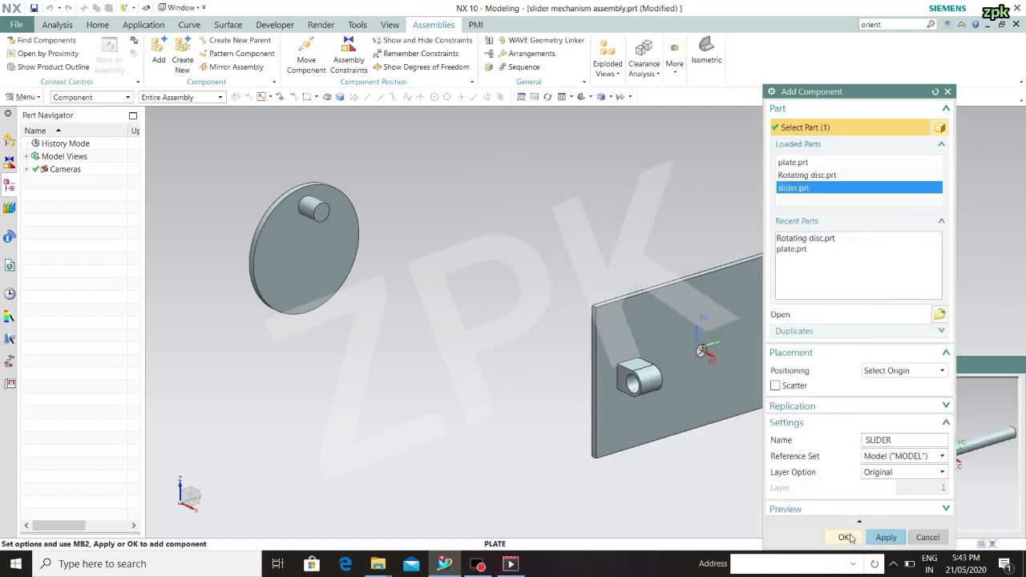
click(847, 537)
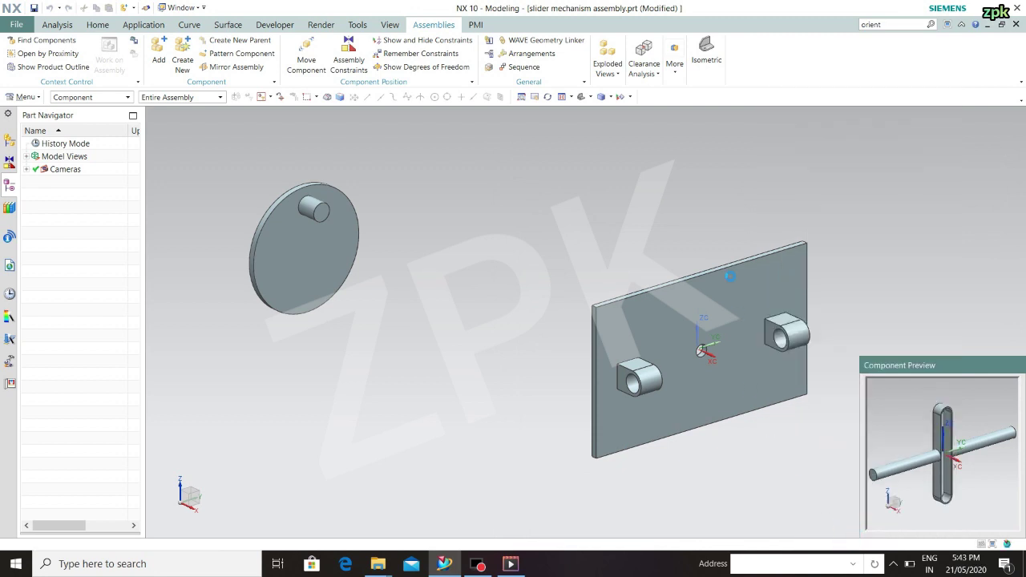
click(670, 195)
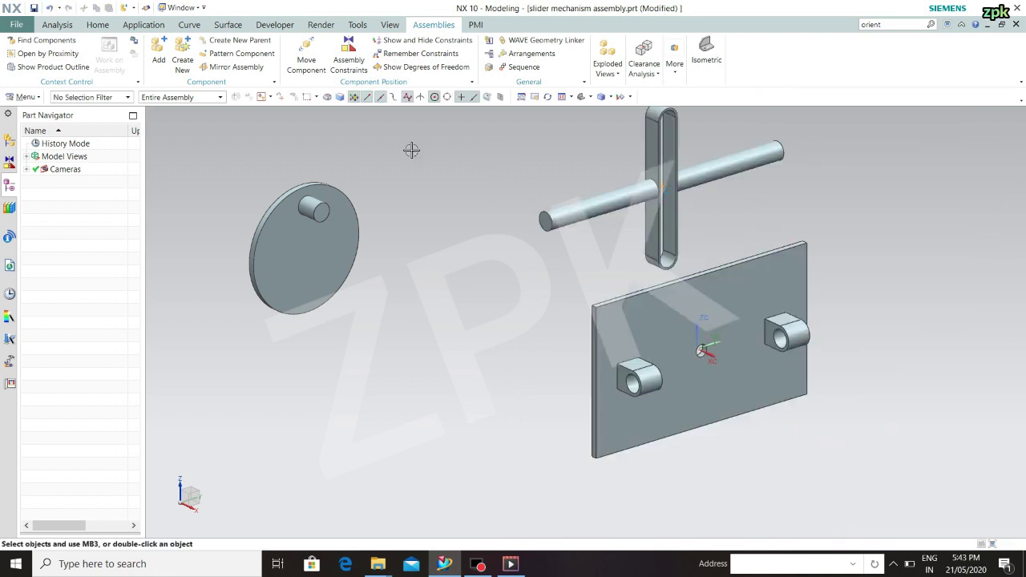
Save the assembly as slider mechanism assembly in the NX model folder, and close it together with its components
click(424, 191)
click(510, 137)
click(501, 313)
click(520, 344)
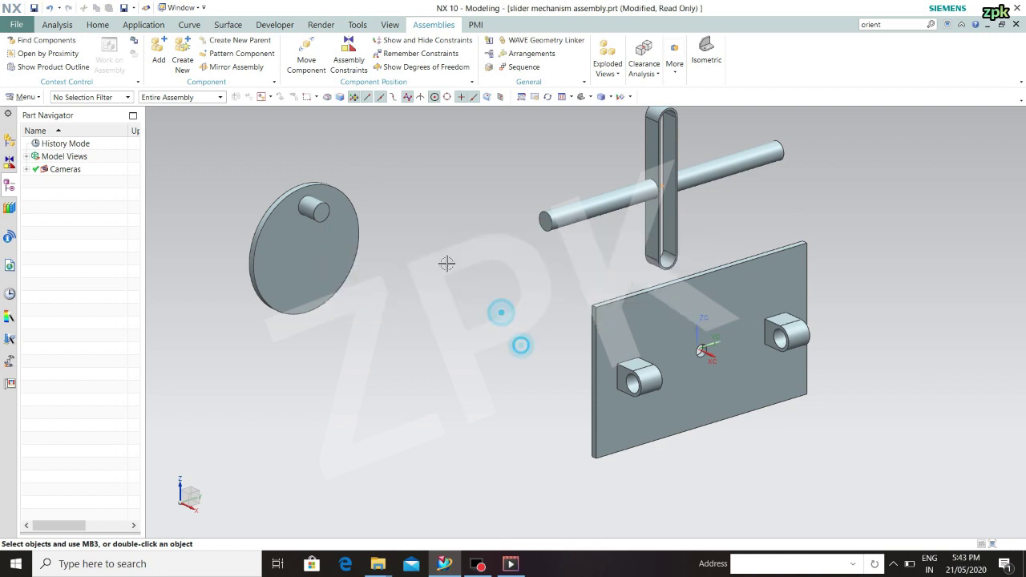
click(18, 26)
mouse_move(28, 91)
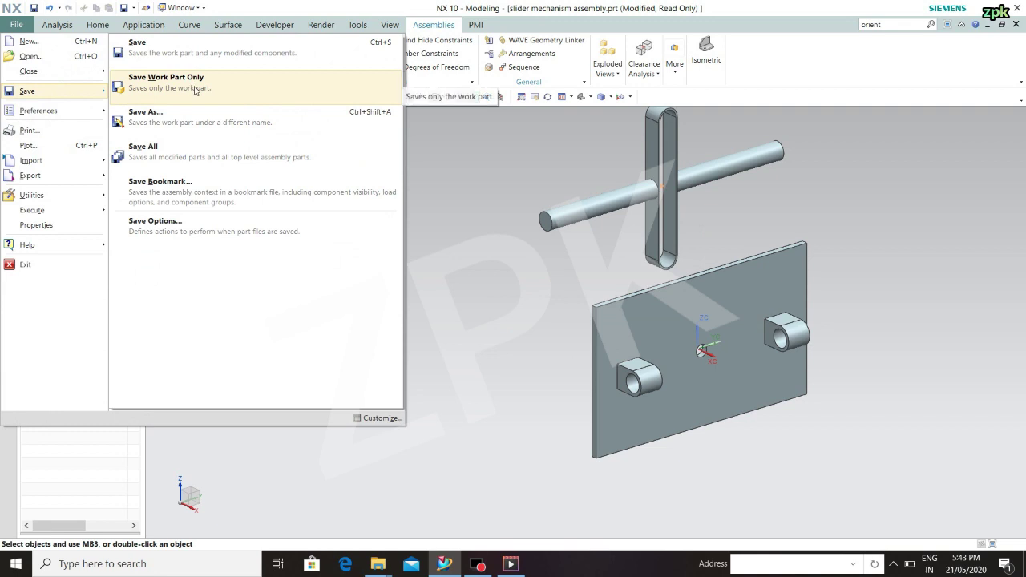
click(191, 117)
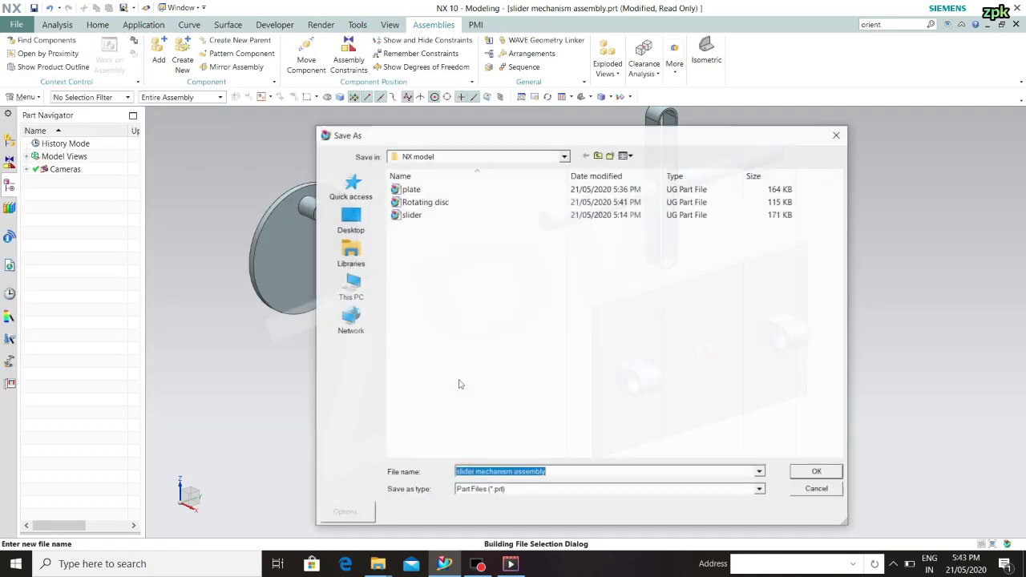
click(806, 473)
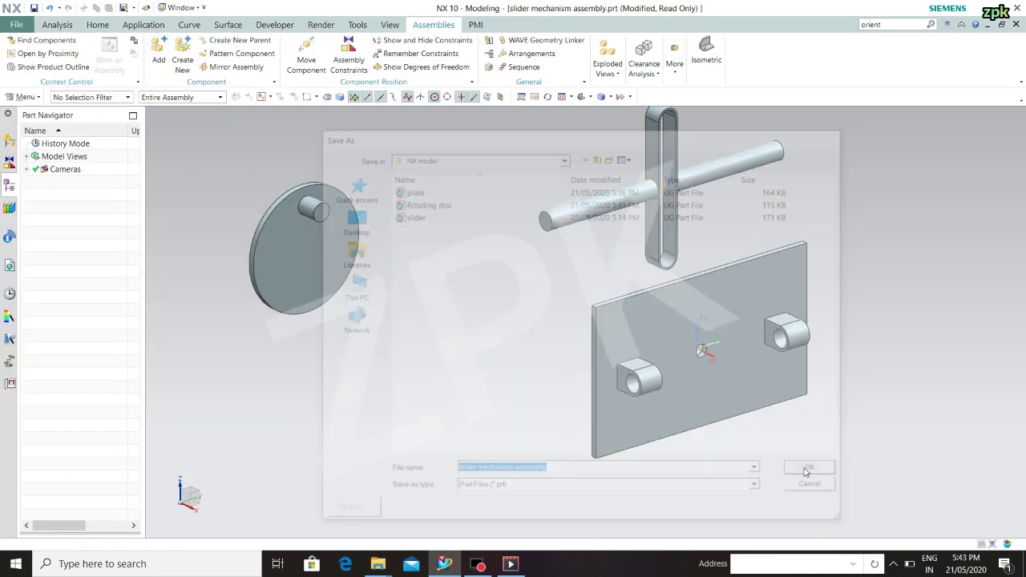
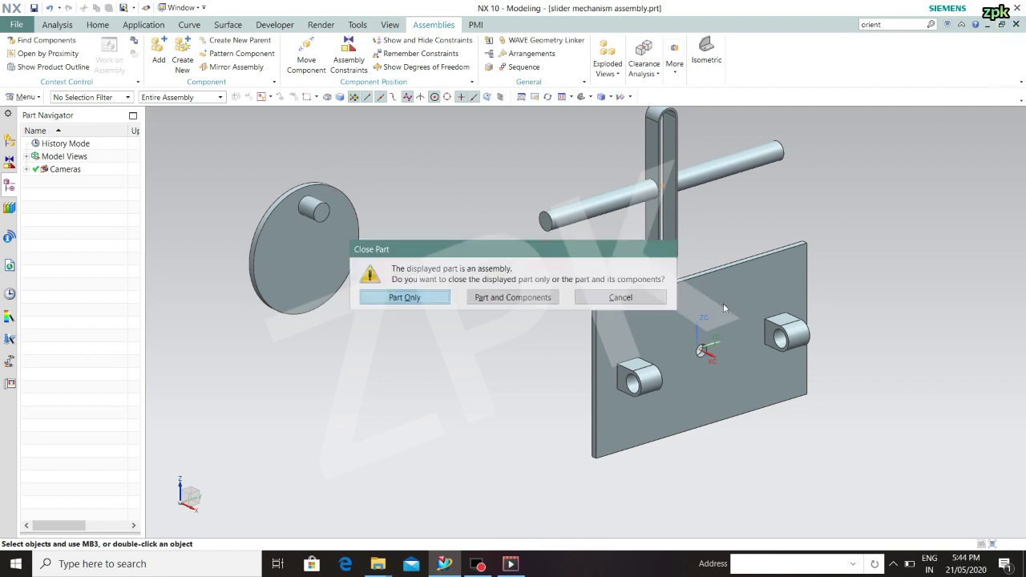
click(516, 297)
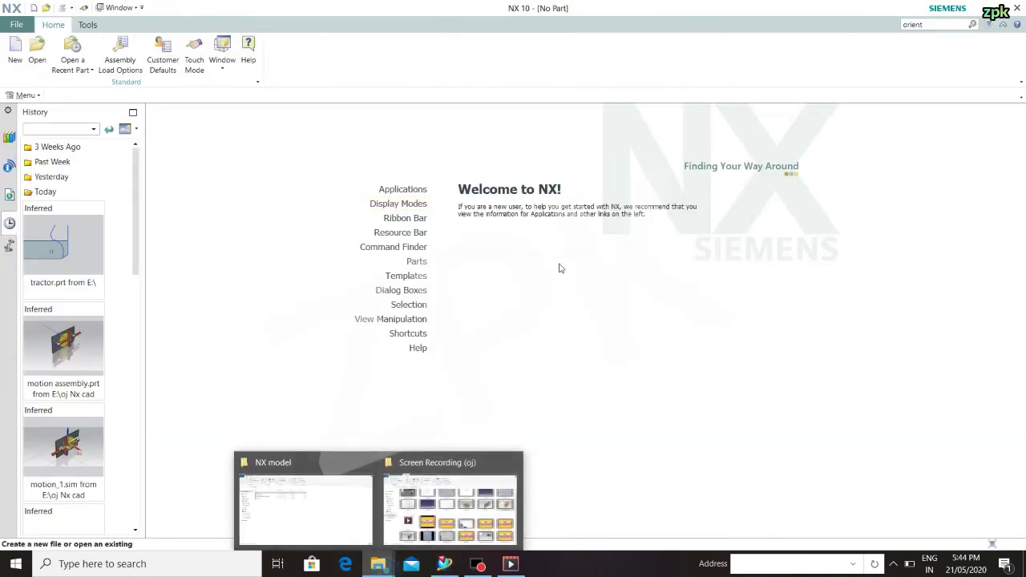
Switch to the NX model folder in File Explorer and open the plate part file from there
right_click(378, 564)
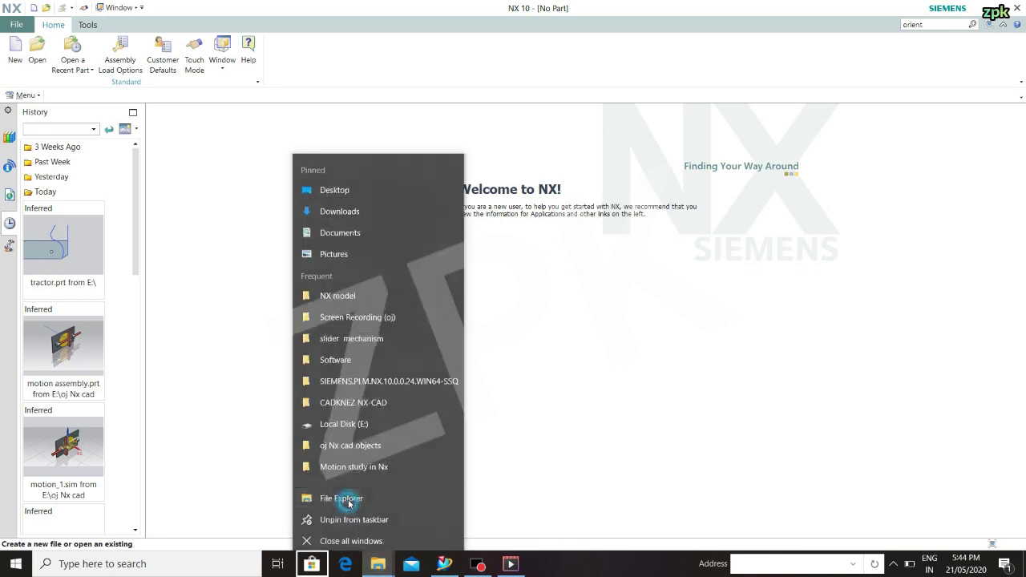
click(378, 564)
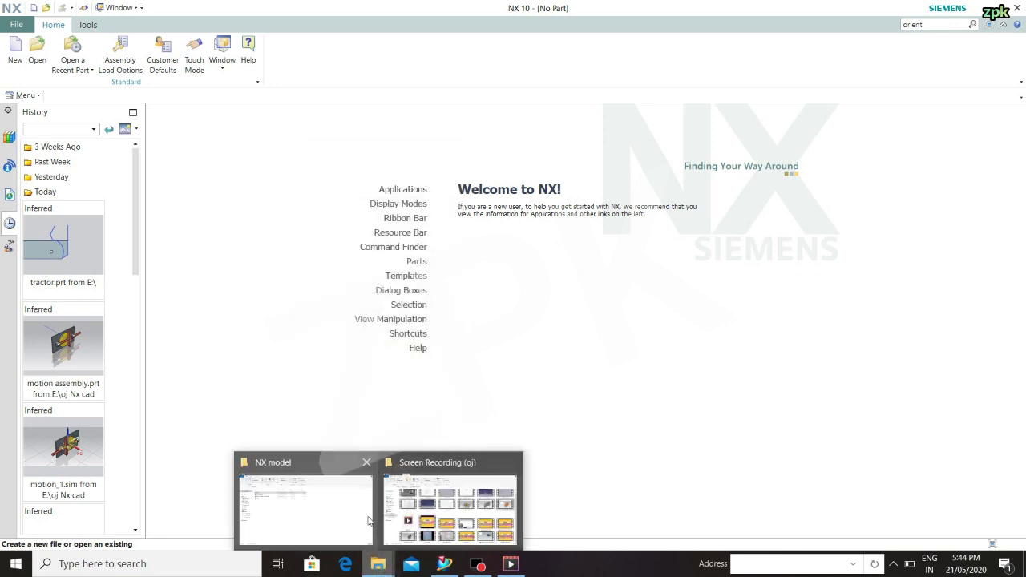
click(344, 526)
click(344, 525)
click(304, 274)
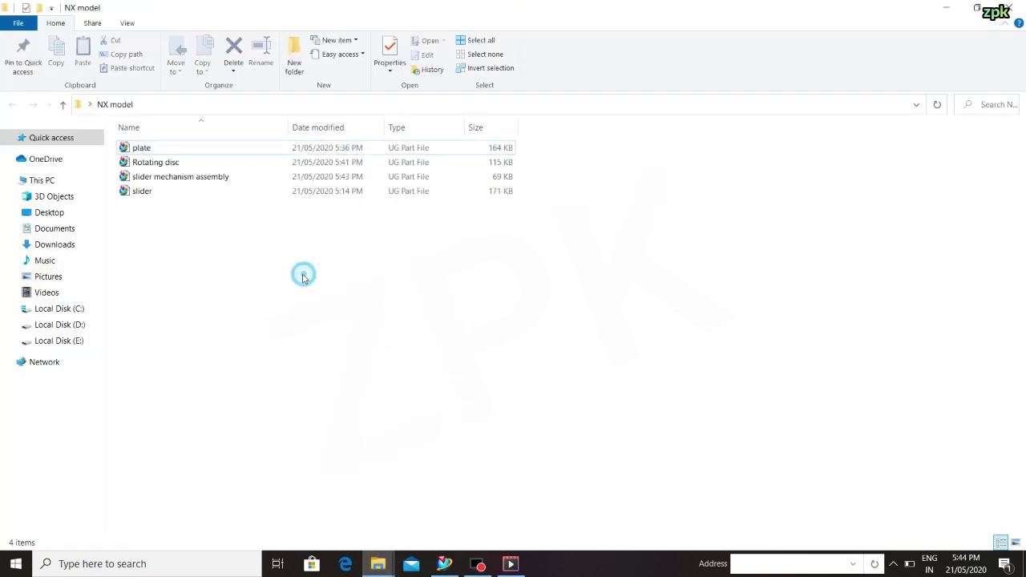
double_click(232, 149)
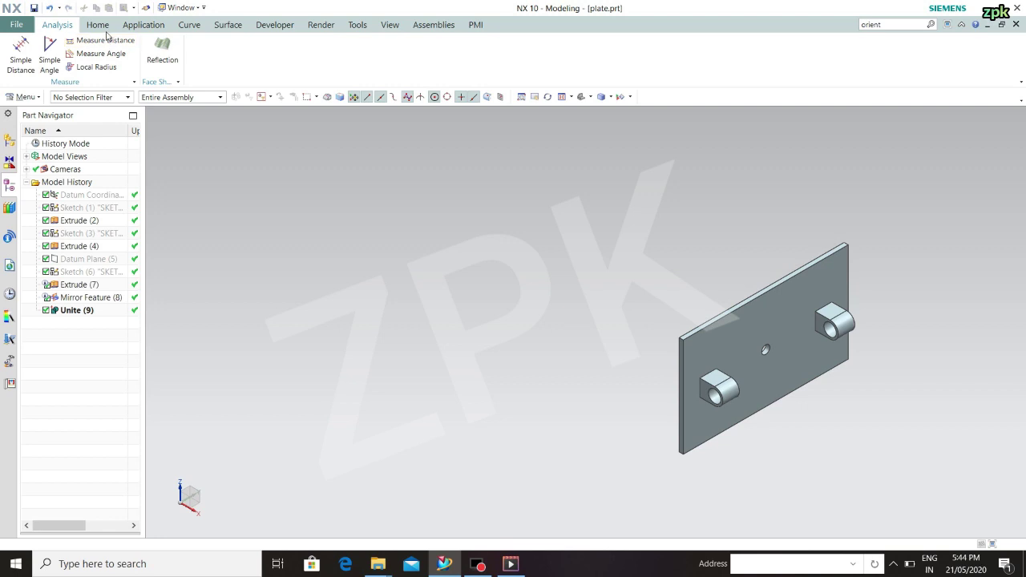
Try True Shading on the plate, and change the render mode to Advanced Studio with Ray Traced Studio enabled
click(320, 24)
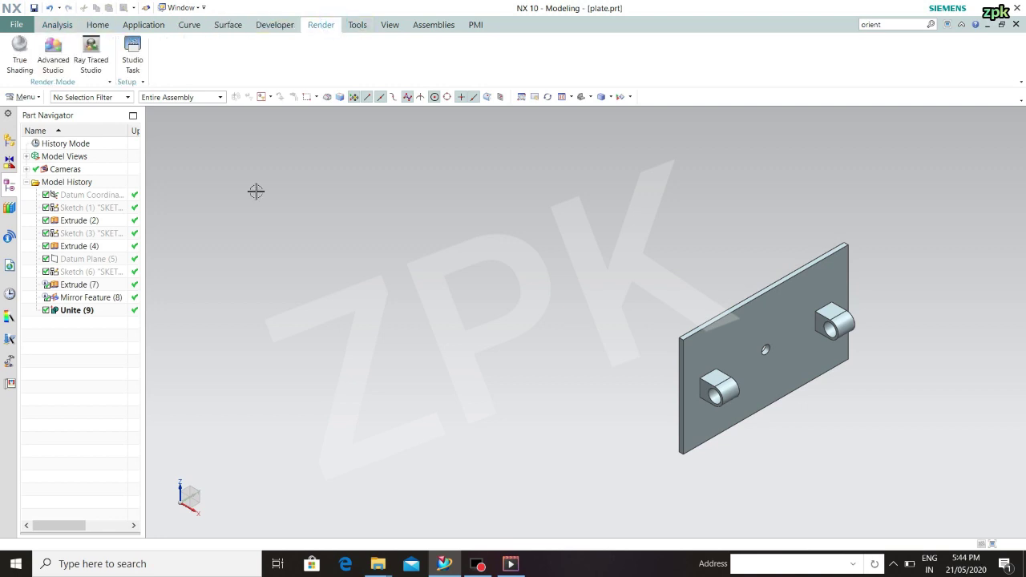
click(19, 53)
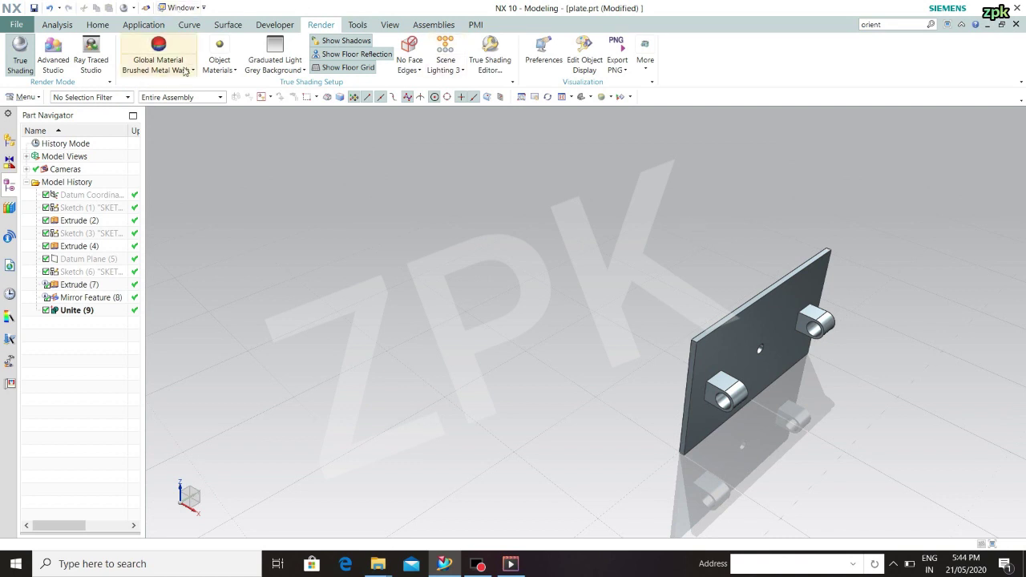
click(64, 55)
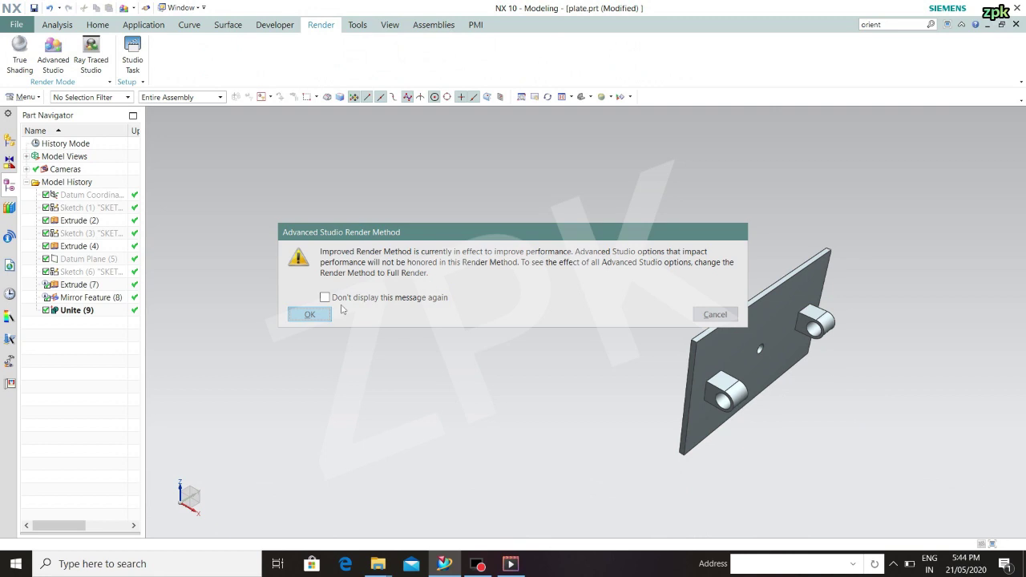
click(319, 313)
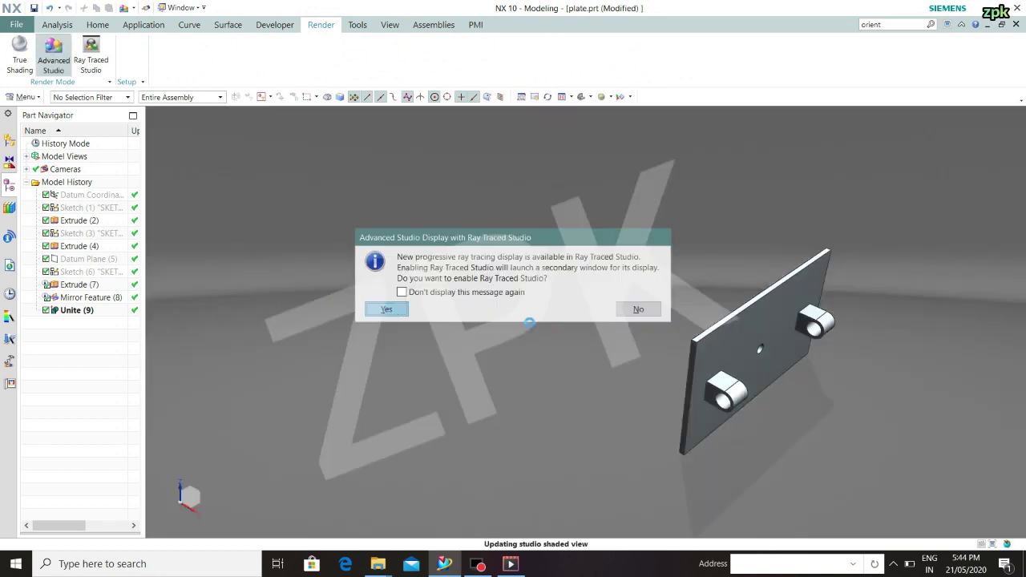
click(376, 311)
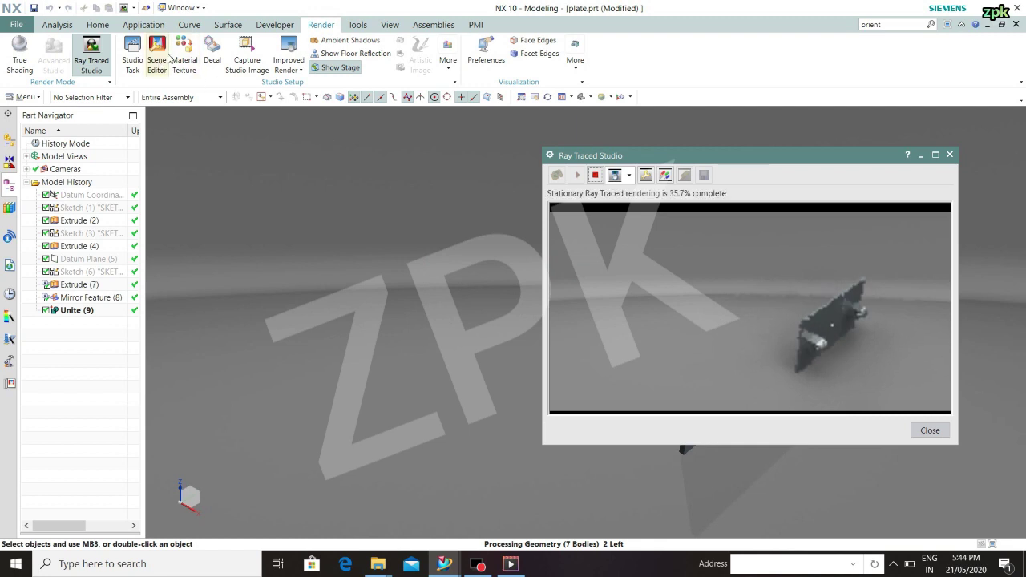
Enter the Studio task and assign the Aluminum material from the Metal system materials to the plate body
click(136, 62)
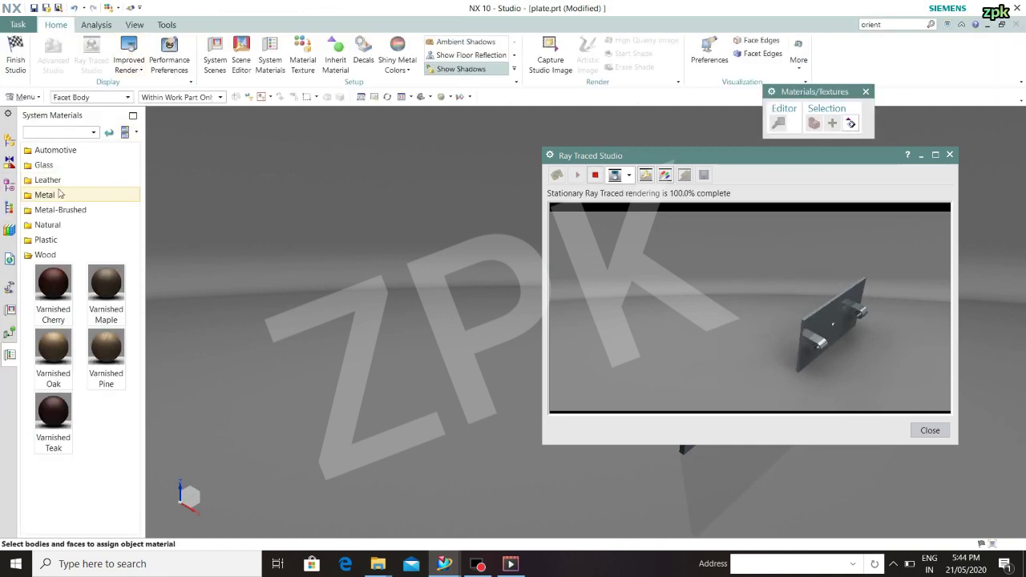
click(59, 198)
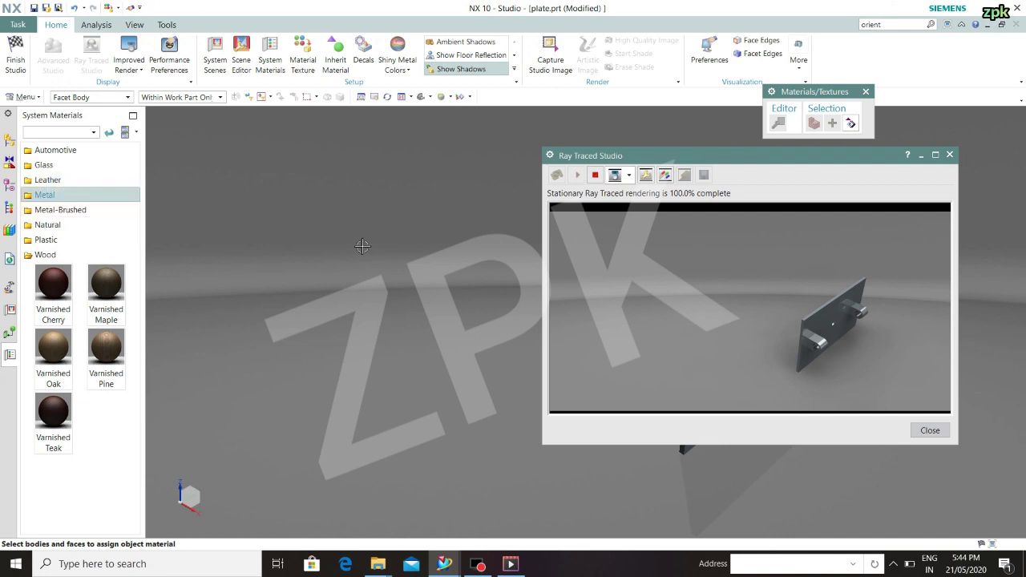
click(64, 195)
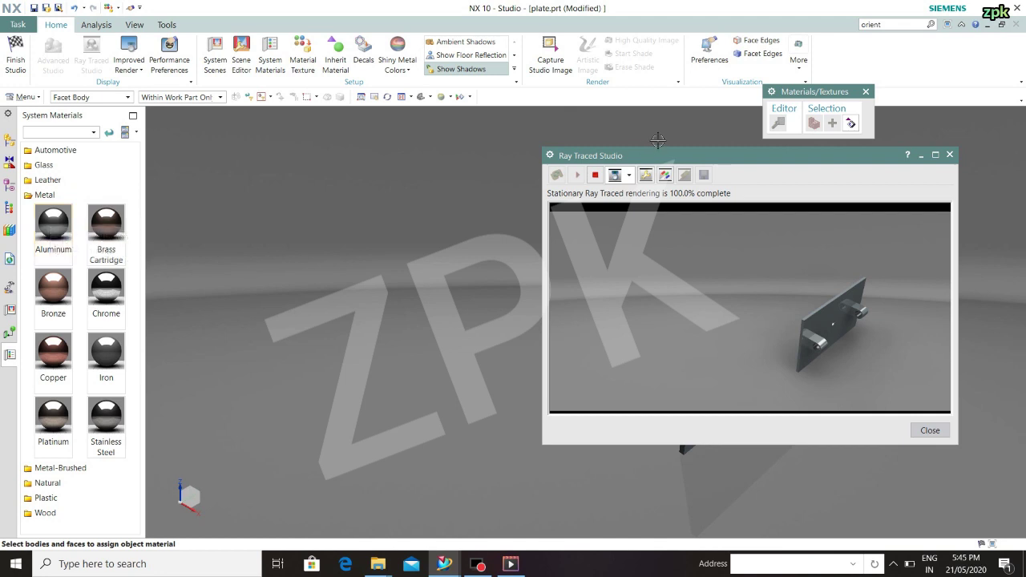
mouse_move(819, 156)
mouse_down()
mouse_move(868, 299)
mouse_move(913, 298)
mouse_move(428, 158)
mouse_move(462, 129)
mouse_up()
mouse_move(58, 222)
mouse_down()
mouse_move(276, 316)
mouse_move(667, 288)
mouse_move(725, 306)
mouse_move(738, 322)
mouse_up()
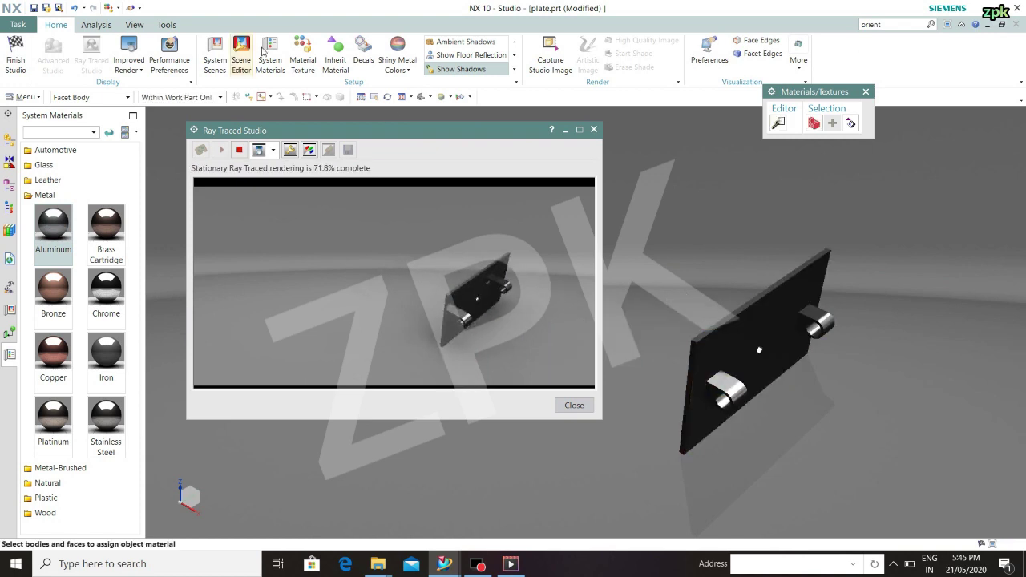
Finish the Studio task and close the Ray Traced Studio preview, with material and texture assignment started
click(15, 42)
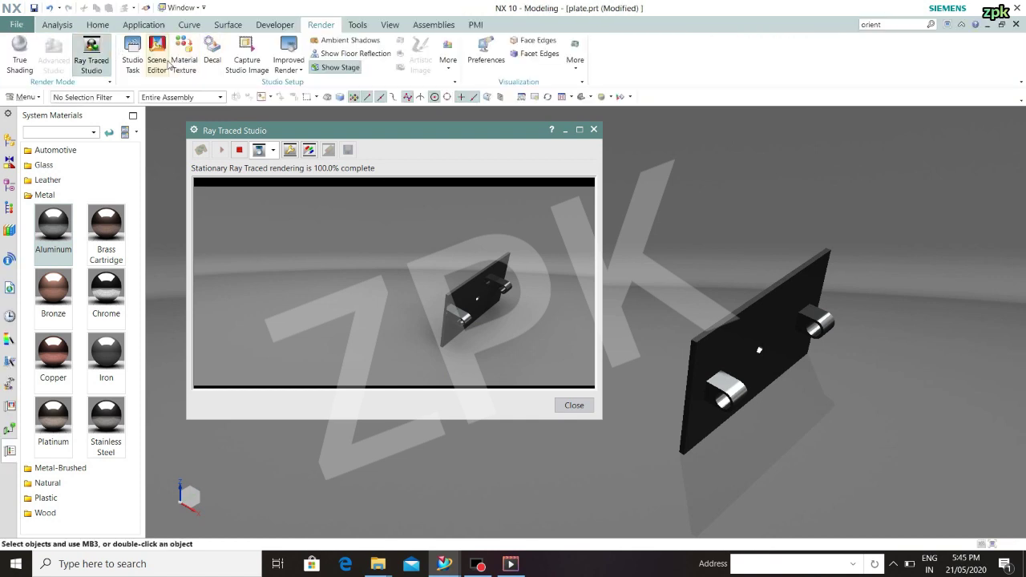
click(177, 65)
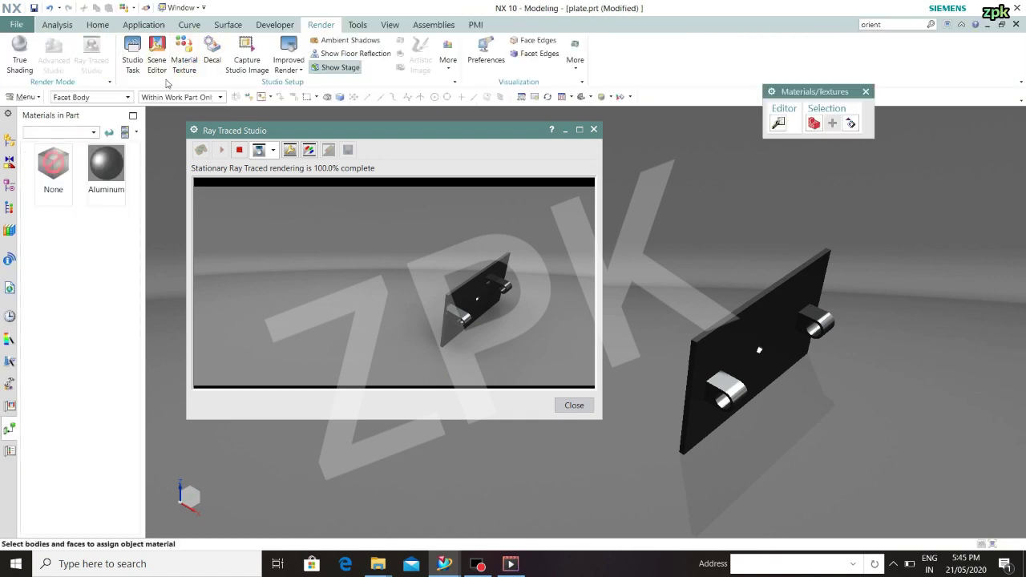
mouse_move(452, 133)
mouse_down()
mouse_move(553, 200)
mouse_move(436, 131)
mouse_up()
click(577, 127)
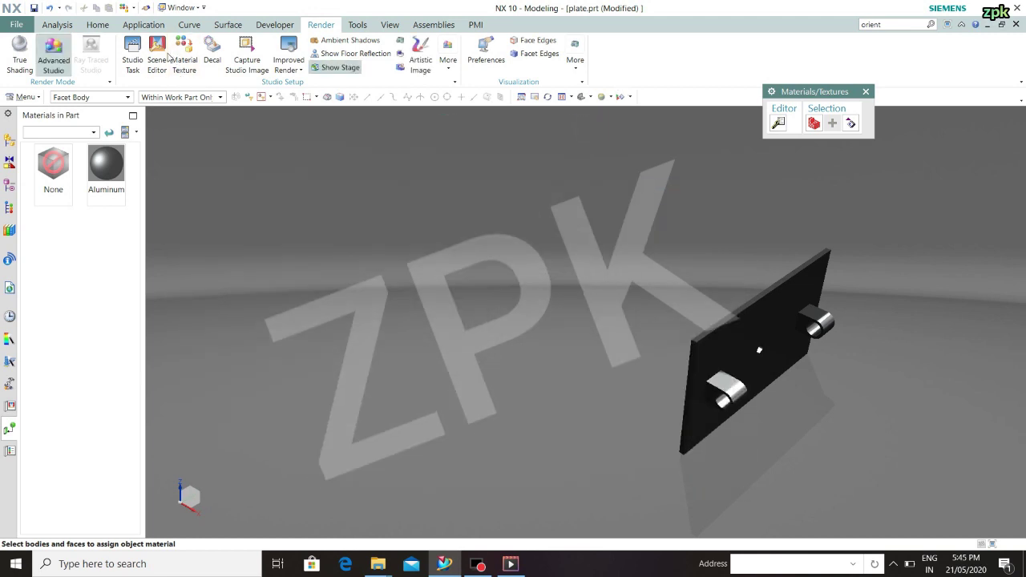
Change the plate's render mode to True Shading and set its global material to Green Glossy Plastic
click(52, 56)
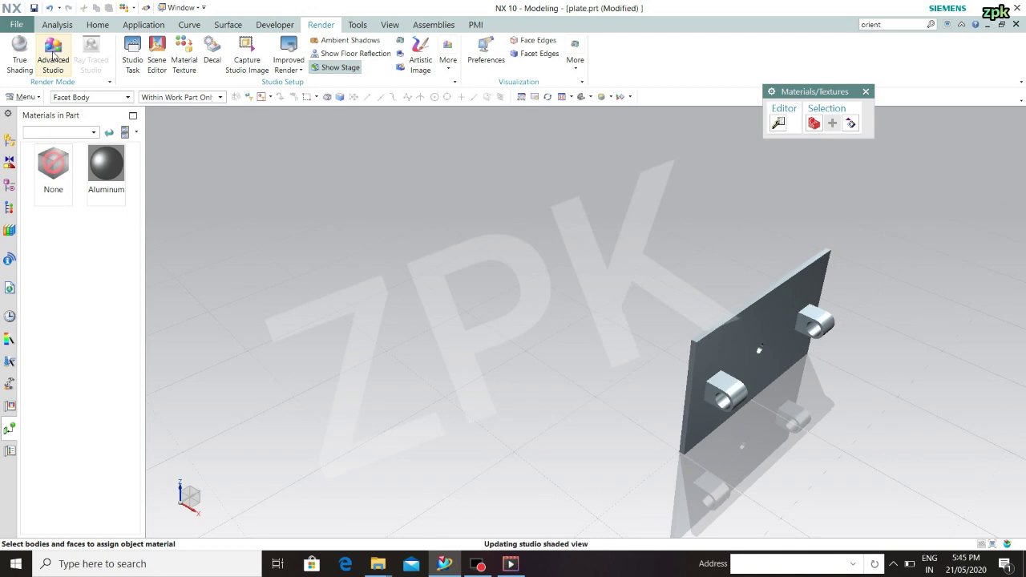
click(53, 56)
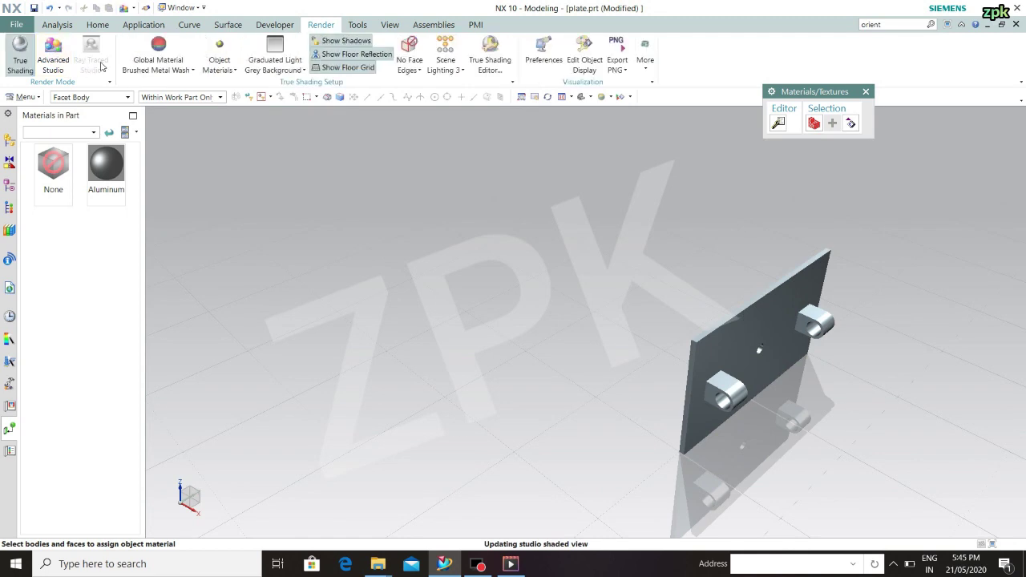
click(181, 71)
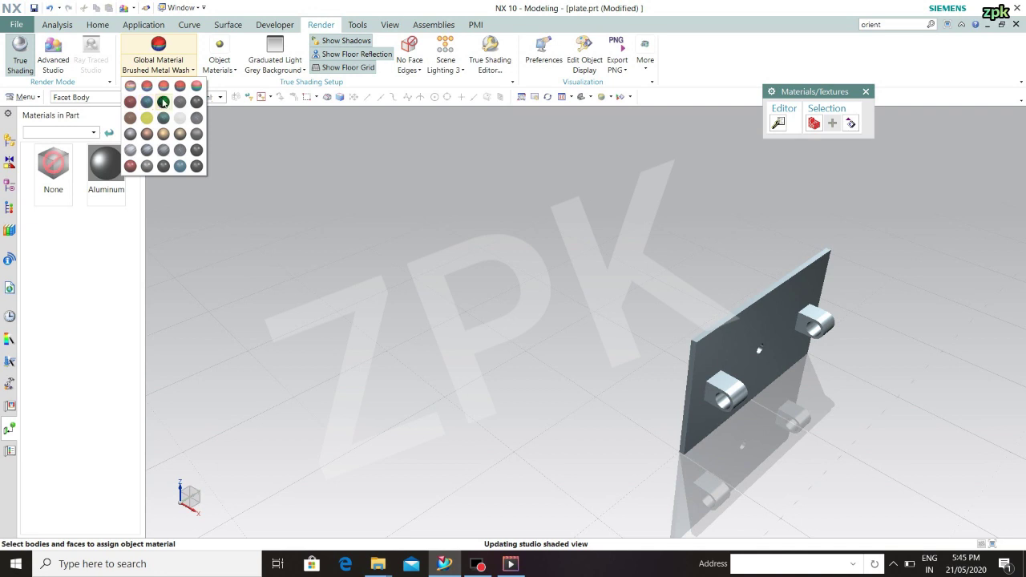
click(164, 102)
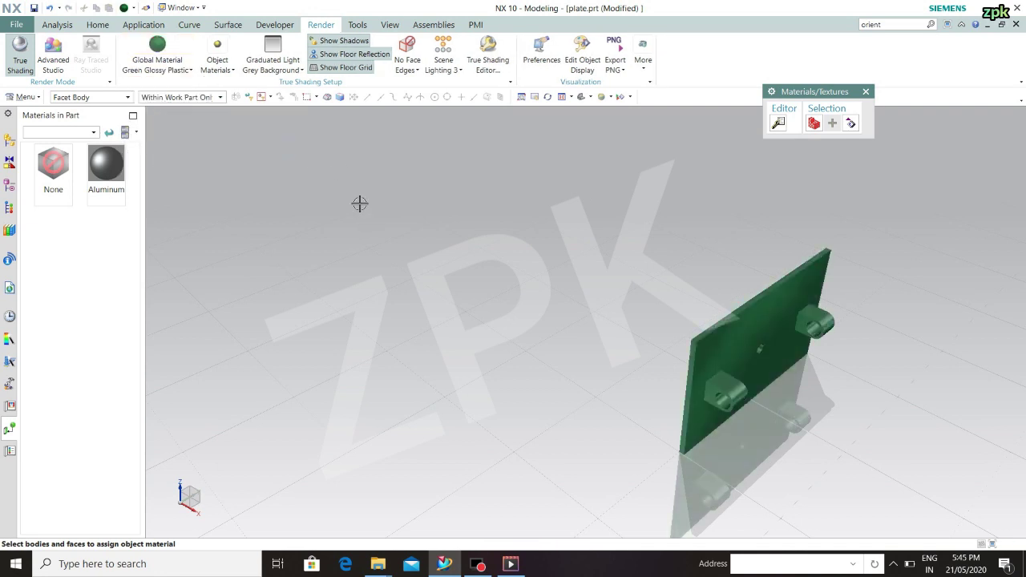
Save and close the plate part, and open the Rotating disc part from the NX model folder
key(ctrl+s)
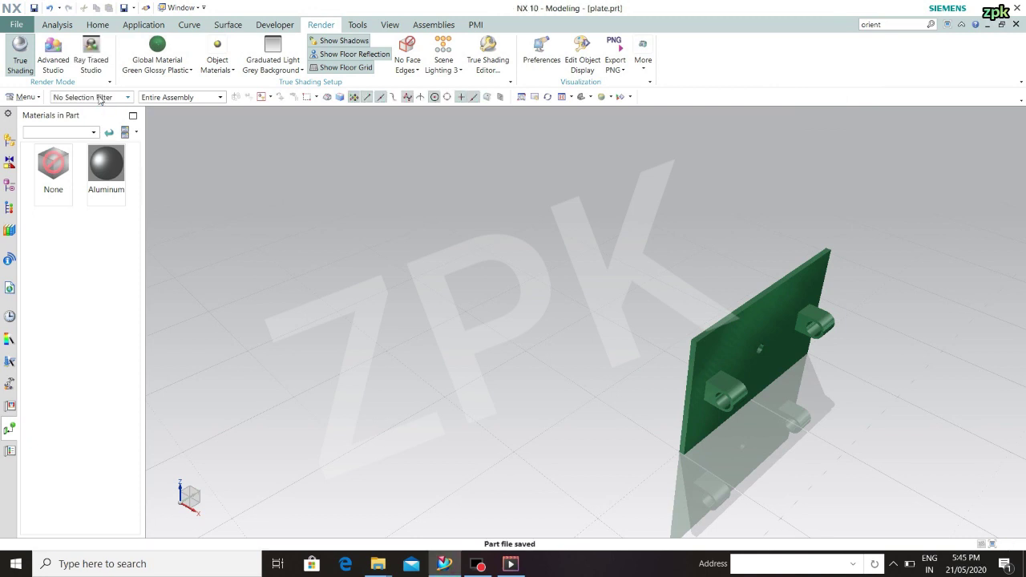
click(1015, 25)
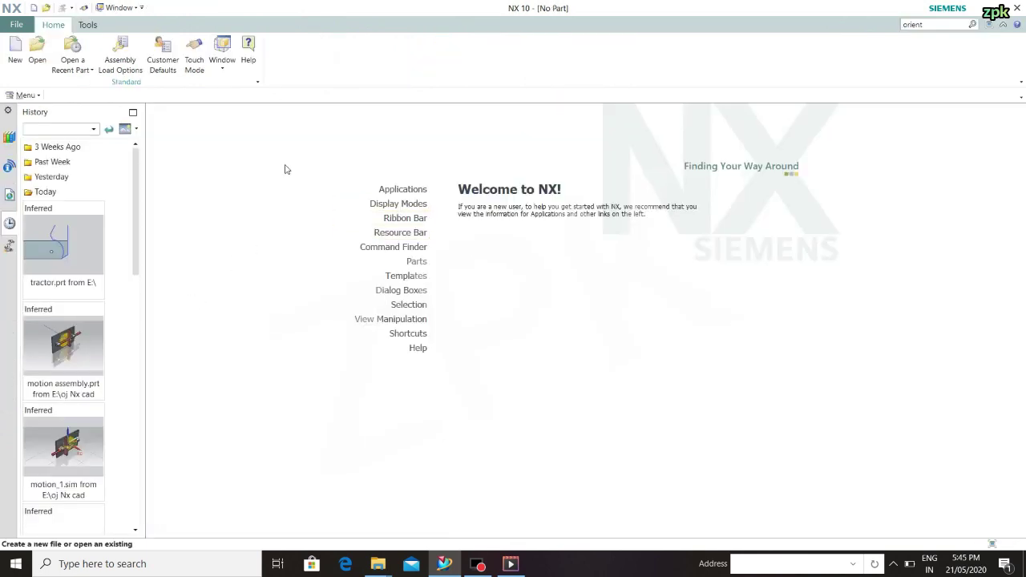
key(ctrl+o)
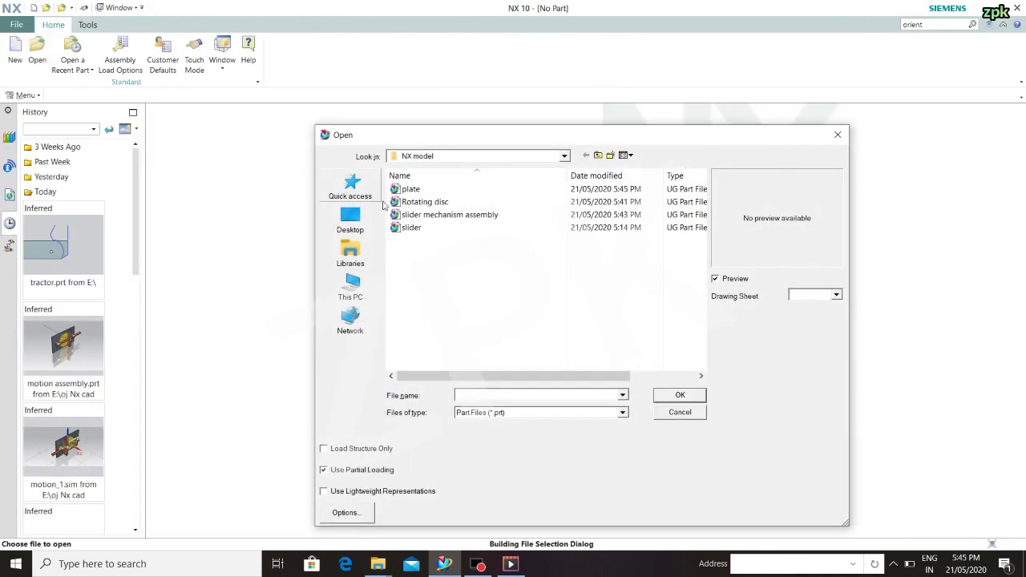
click(438, 203)
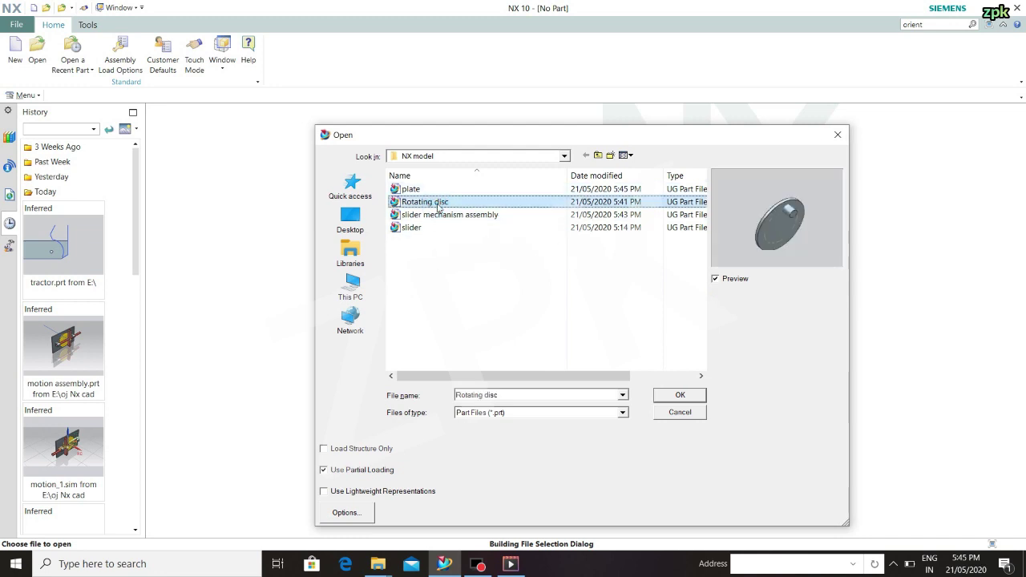
click(694, 393)
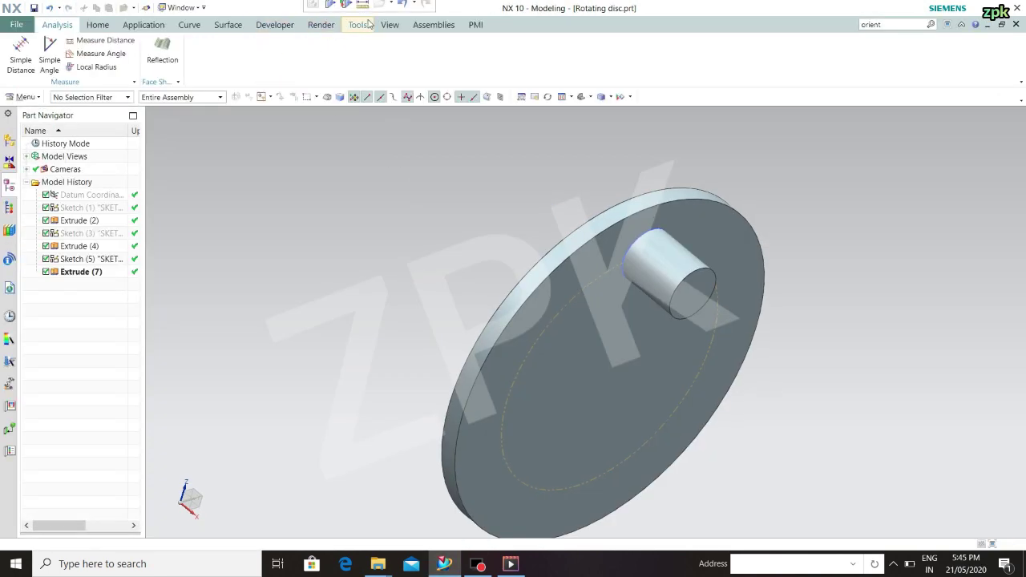
Switch the rotating disc's render mode to Advanced Studio and open the Ray Traced Studio preview beside the model
click(327, 25)
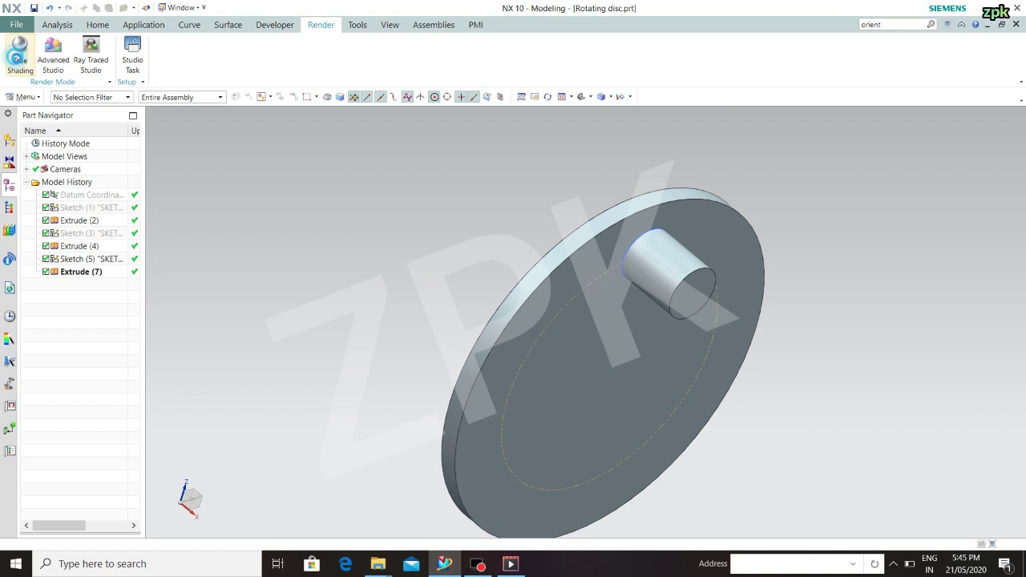
click(16, 56)
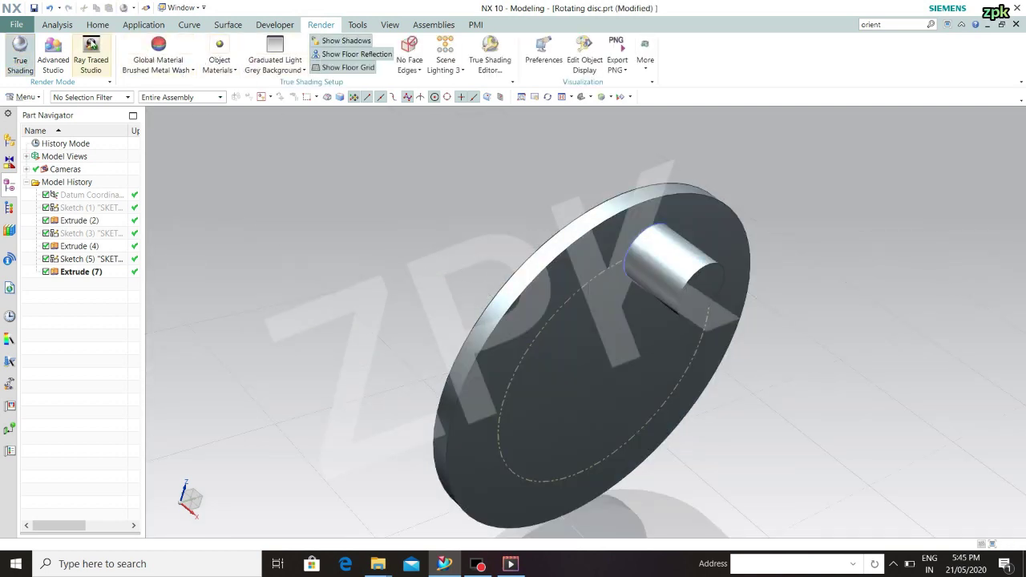
click(62, 55)
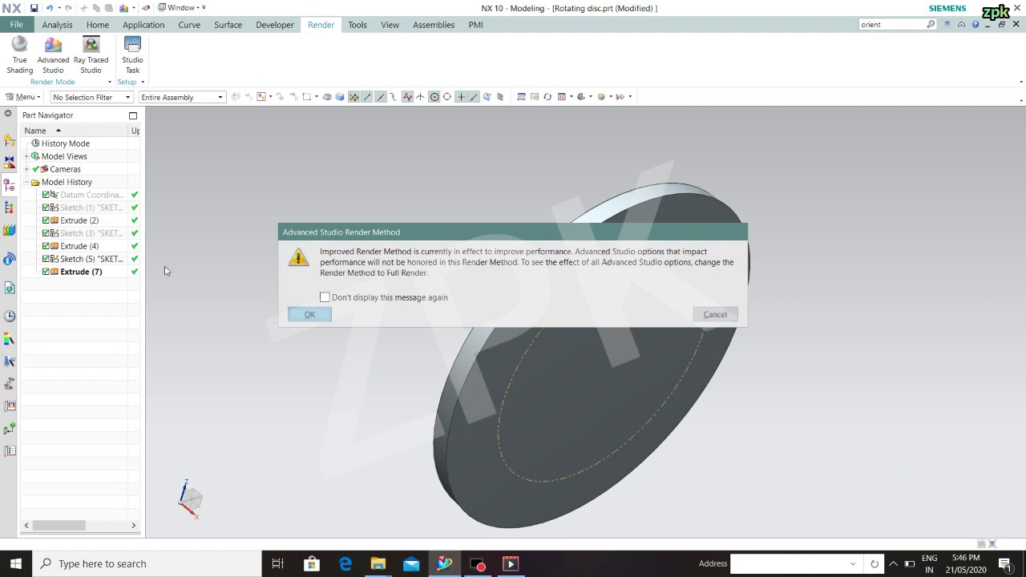
click(310, 314)
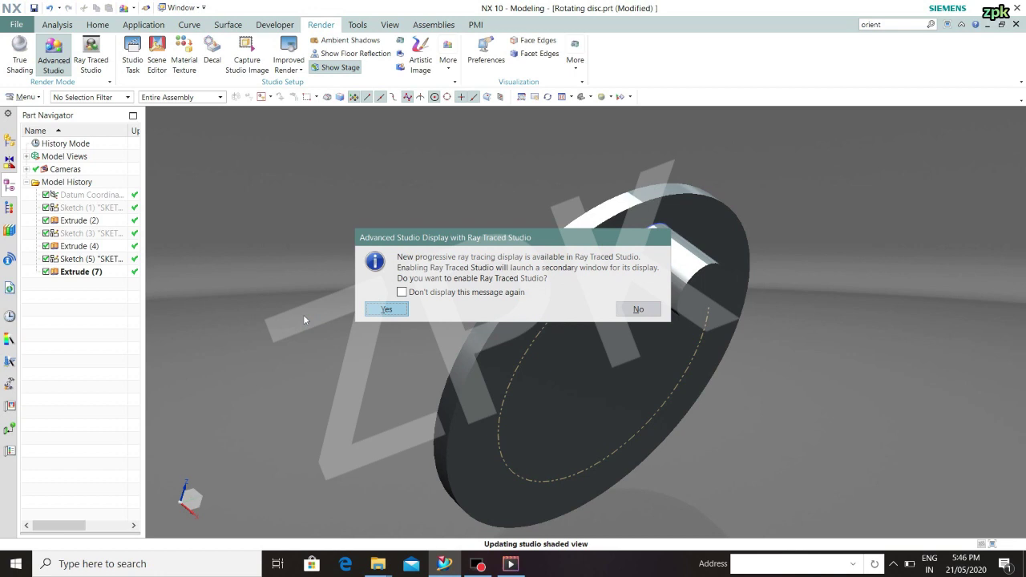
click(386, 309)
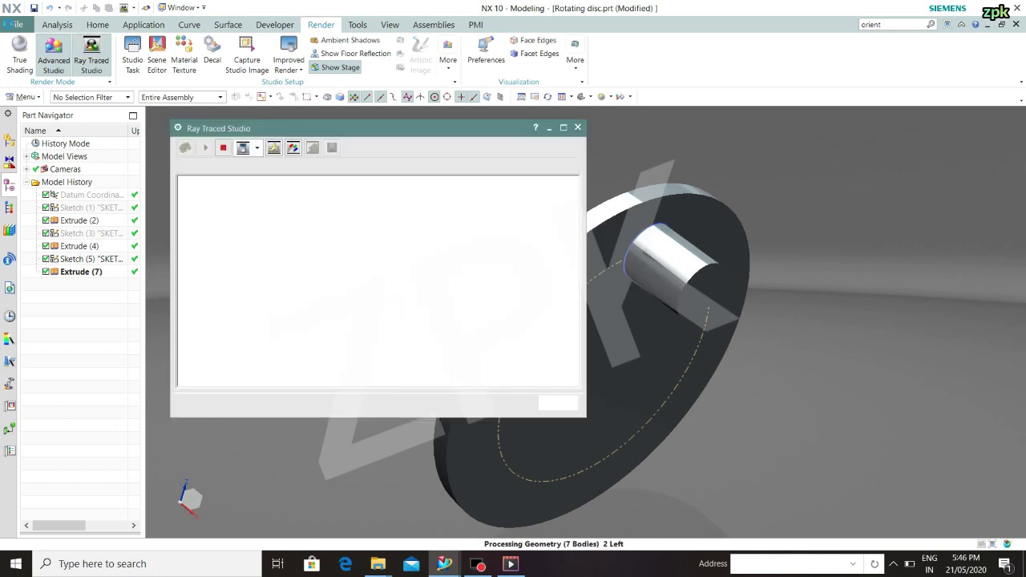
click(103, 60)
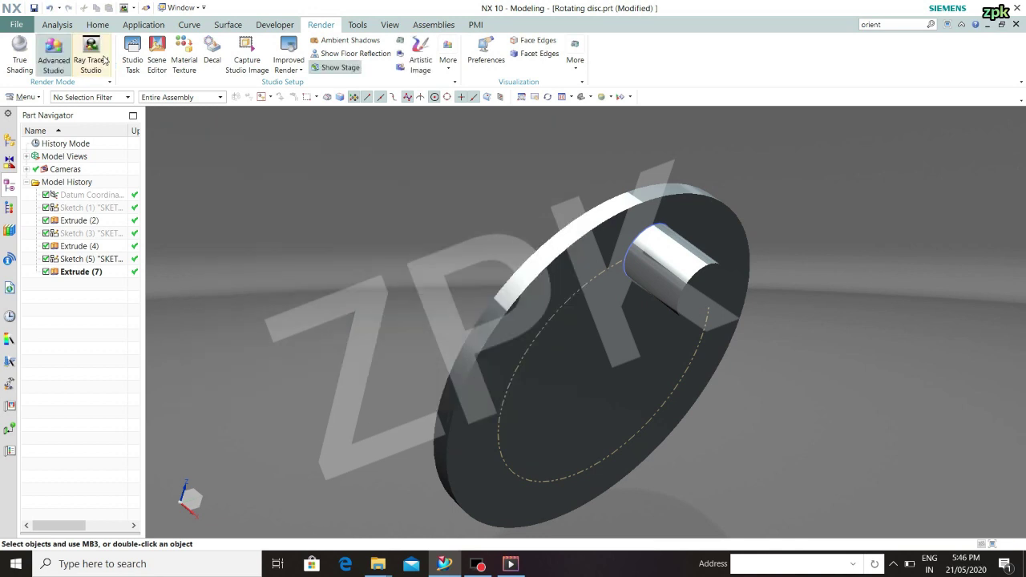
click(94, 60)
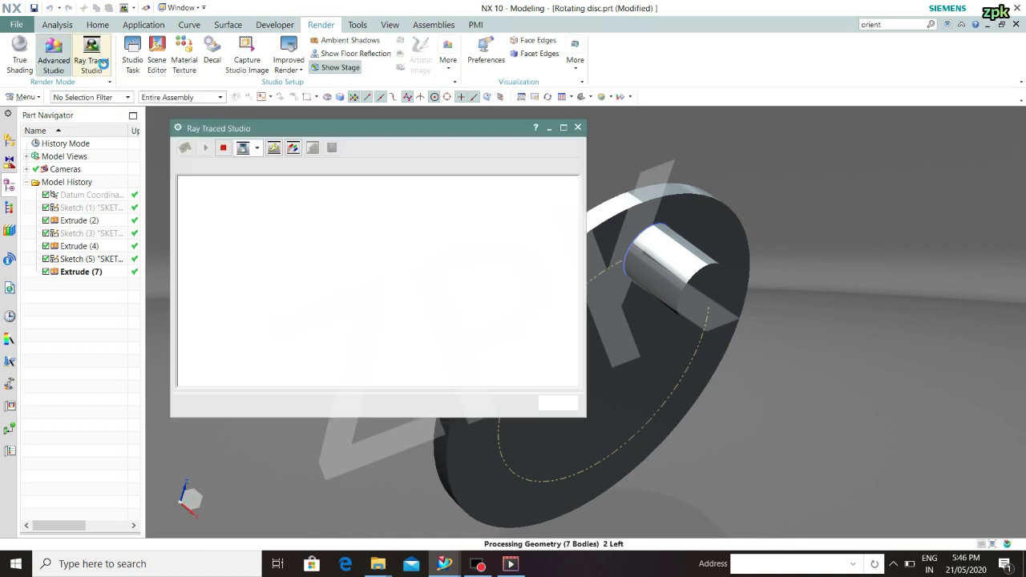
drag(357, 130, 709, 202)
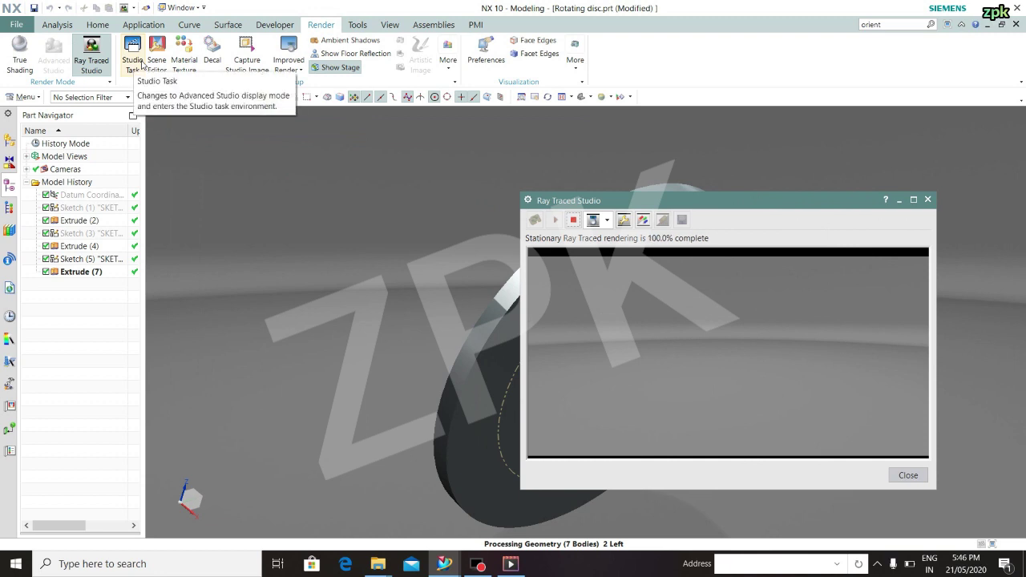
Assign the Aluminum metal material to the disc body in the Studio task, and finish with the ray-traced preview closed
click(141, 64)
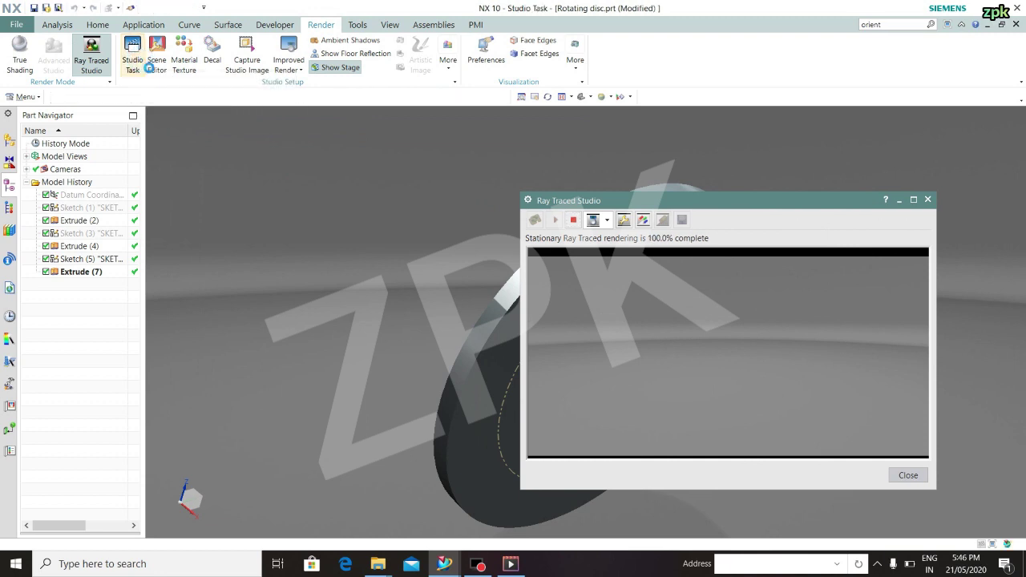
click(44, 195)
drag(53, 231, 473, 449)
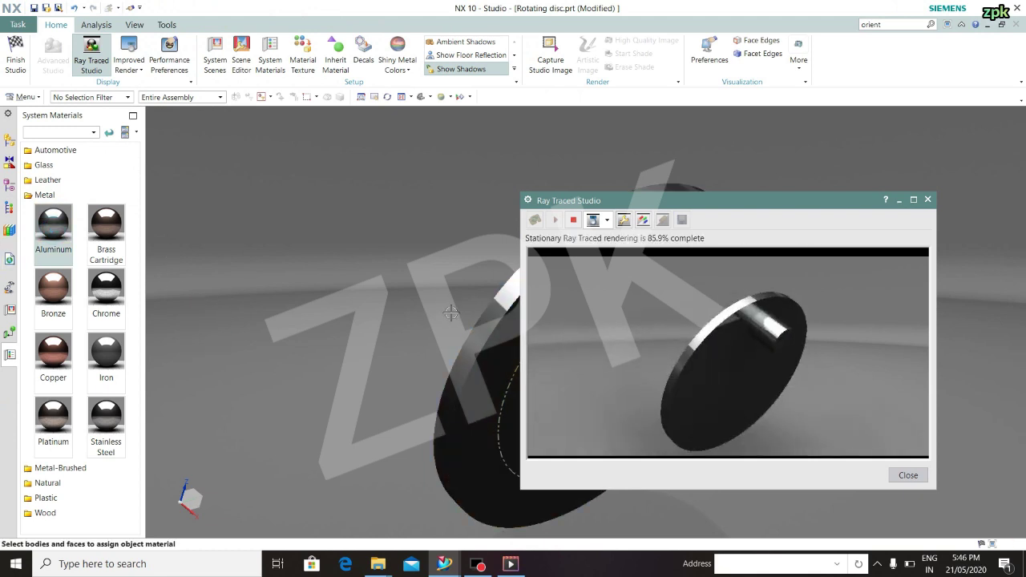
mouse_move(55, 232)
mouse_down()
mouse_move(229, 355)
mouse_move(497, 386)
mouse_up()
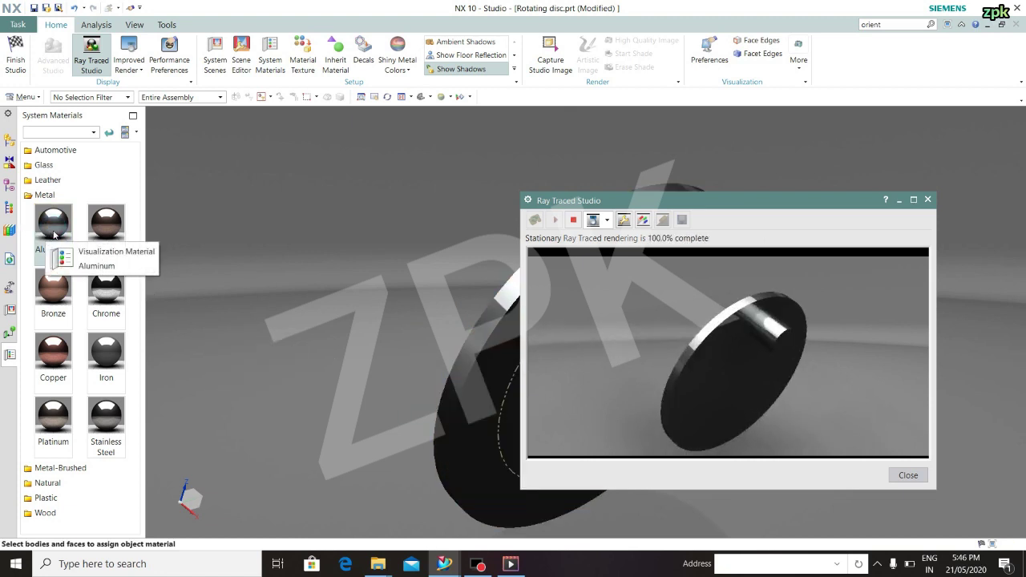
drag(54, 234, 464, 379)
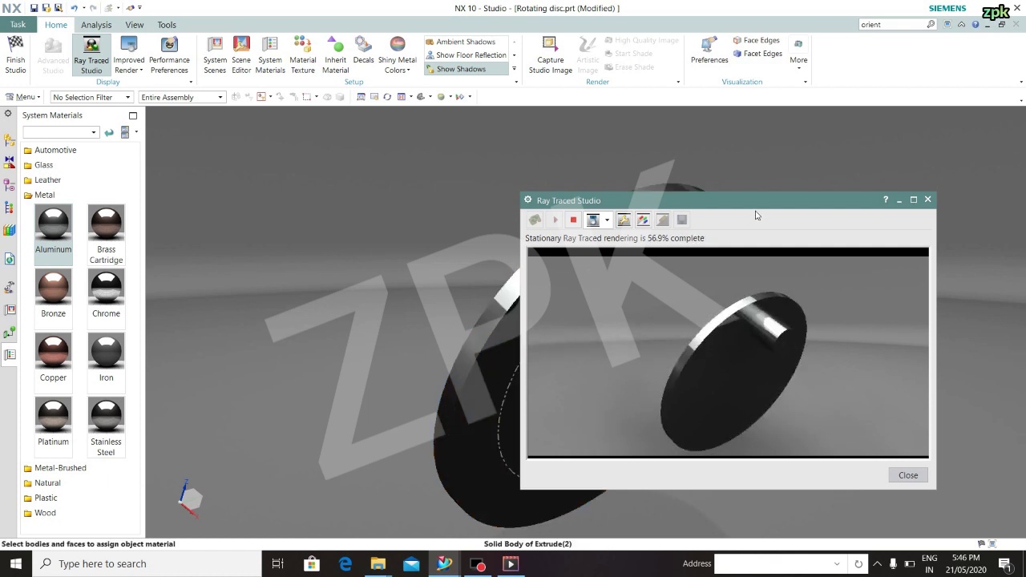
click(927, 199)
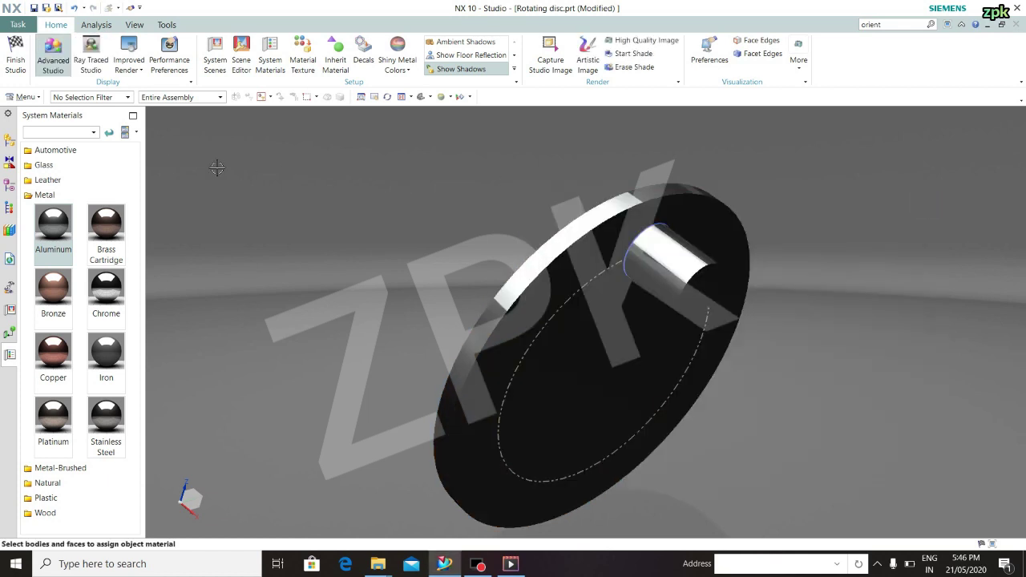
click(14, 51)
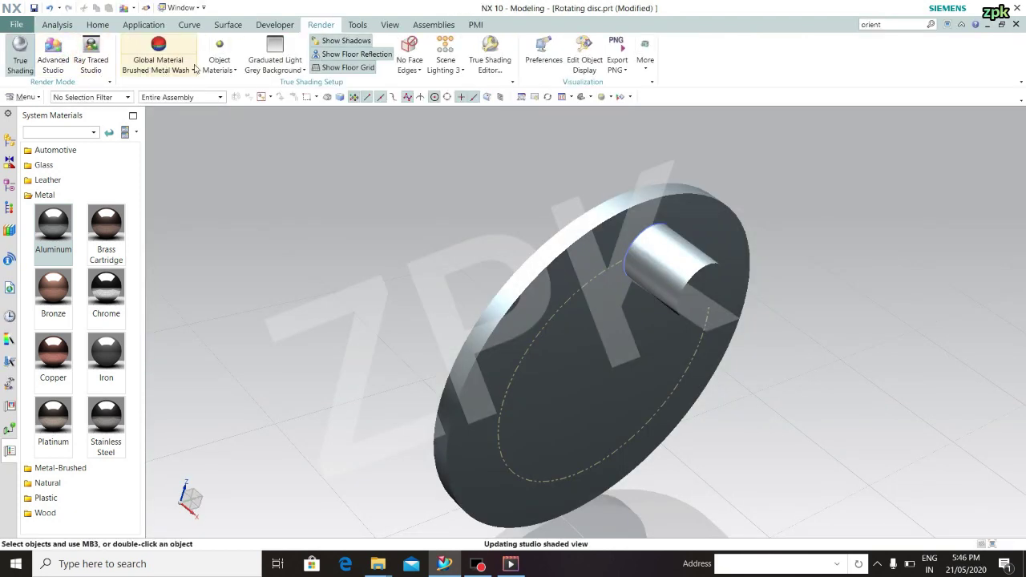
click(226, 70)
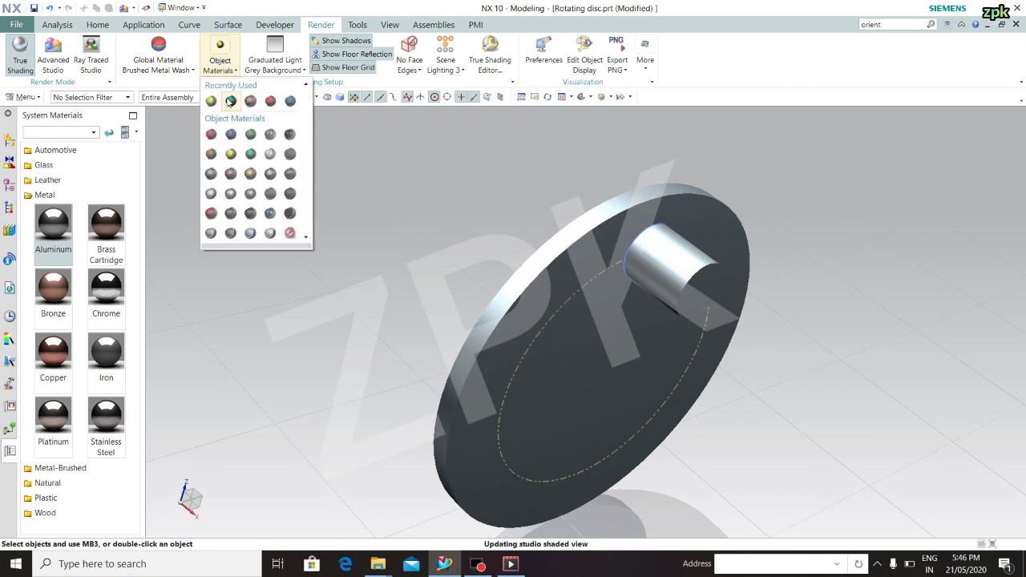
click(229, 100)
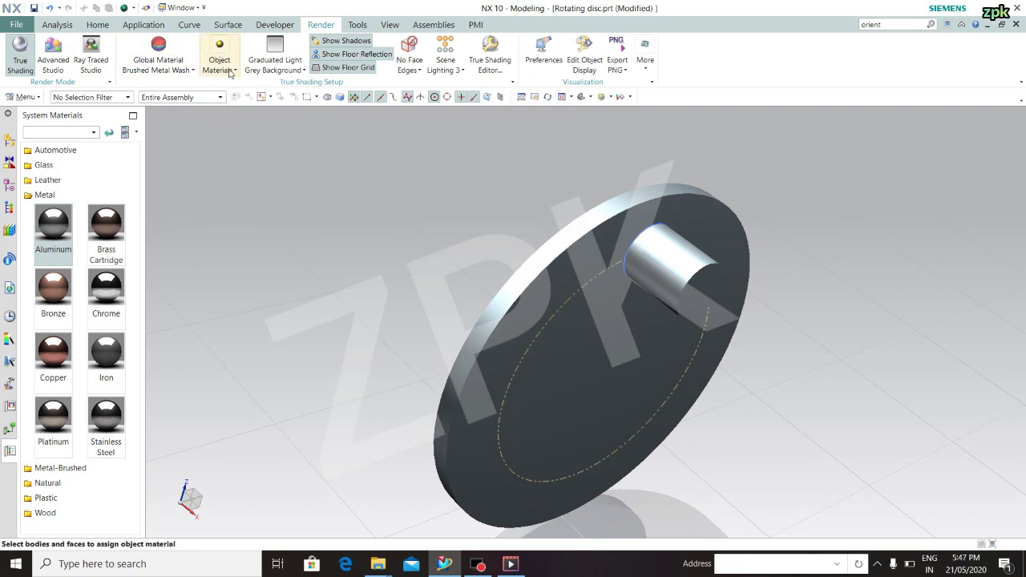
click(225, 66)
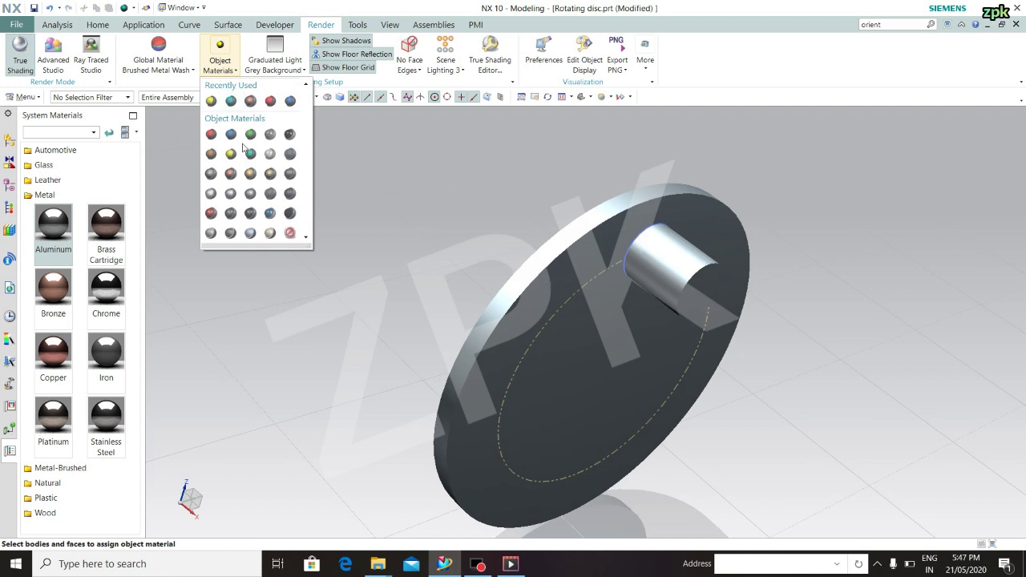
Set the rotating disc's global material to Gold
click(148, 53)
click(160, 72)
click(162, 71)
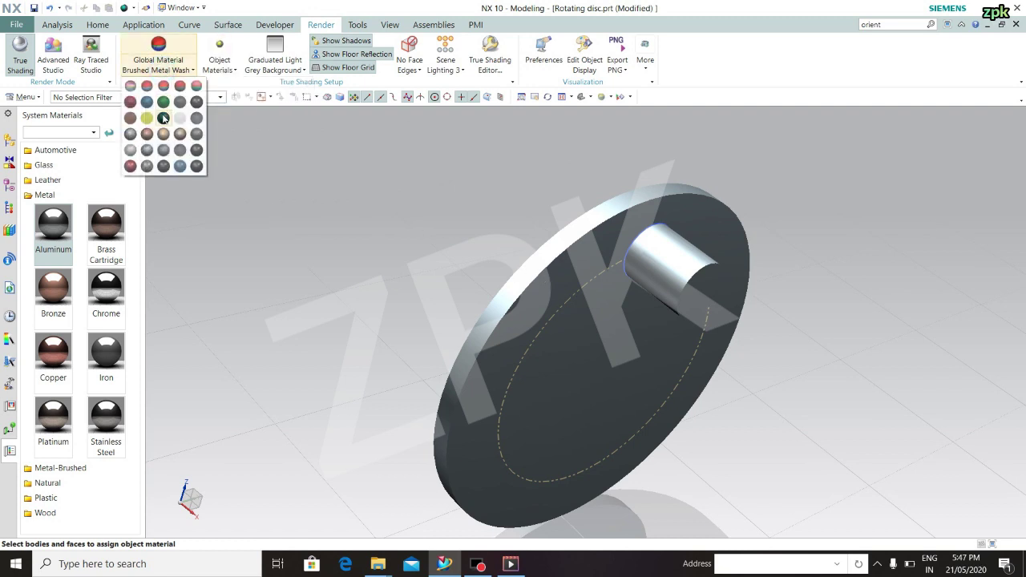
click(164, 134)
click(407, 221)
Change the disc's global material to Surface Analysis Wash, and save and close the part
click(148, 67)
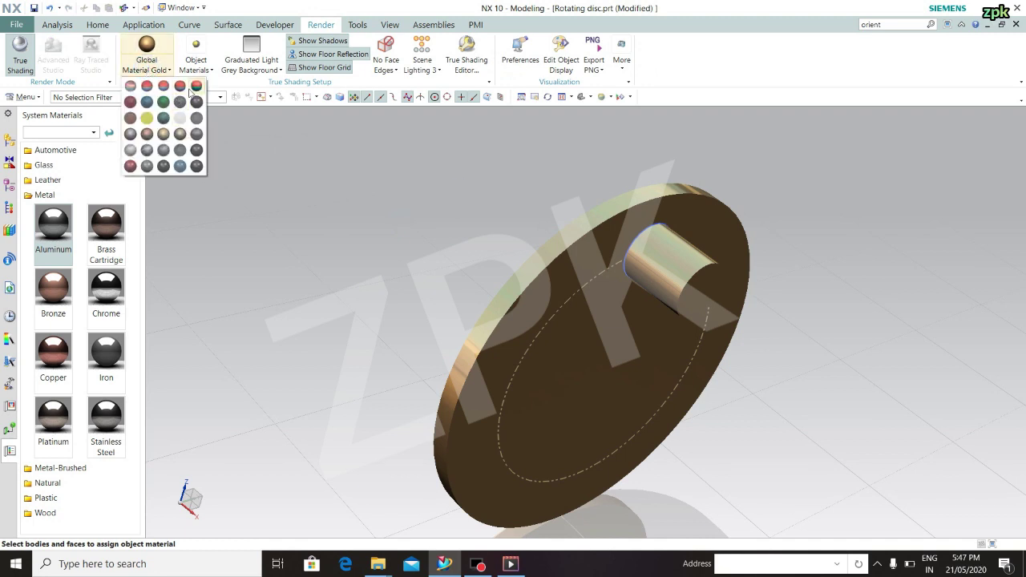
click(185, 85)
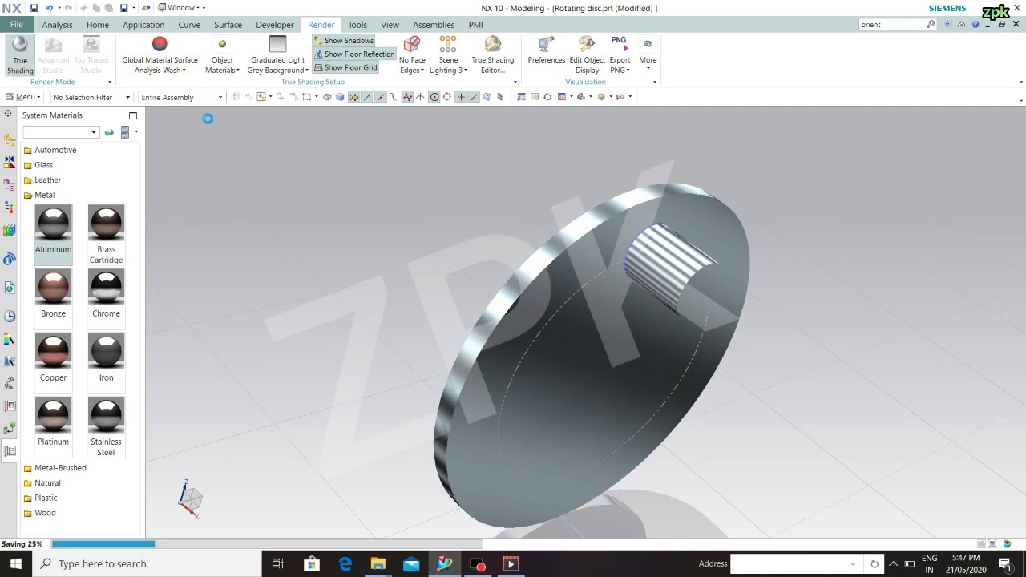
click(1016, 25)
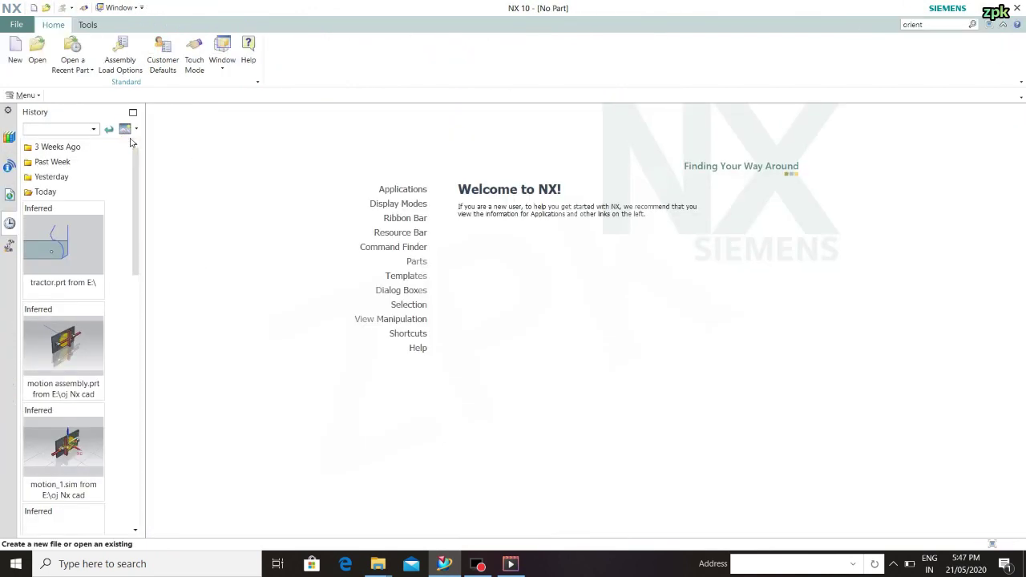
Open the slider part from the NX model folder and switch its render mode to True Shading
key(ctrl+o)
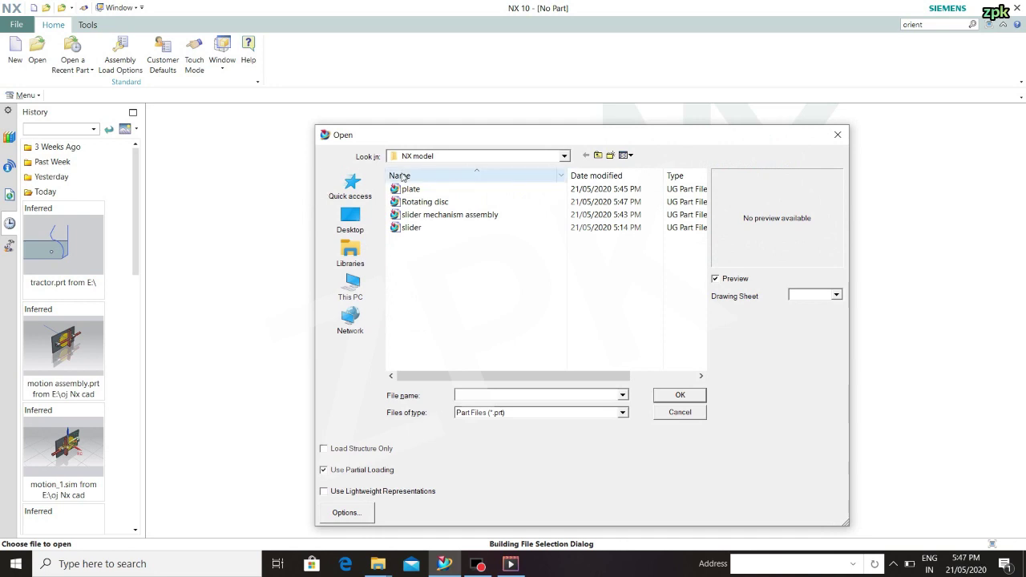
click(461, 215)
click(444, 230)
double_click(445, 230)
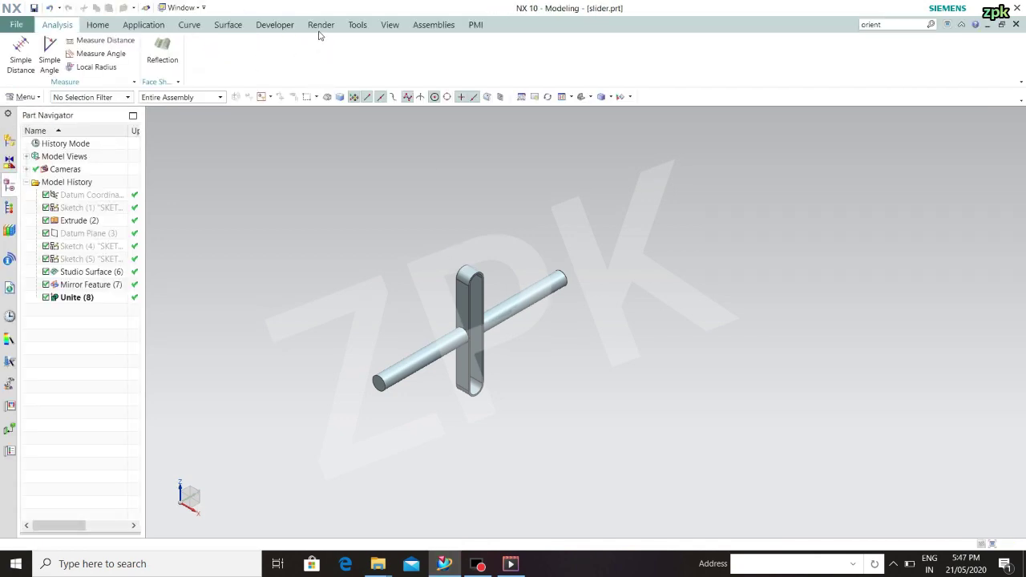
click(321, 25)
click(20, 56)
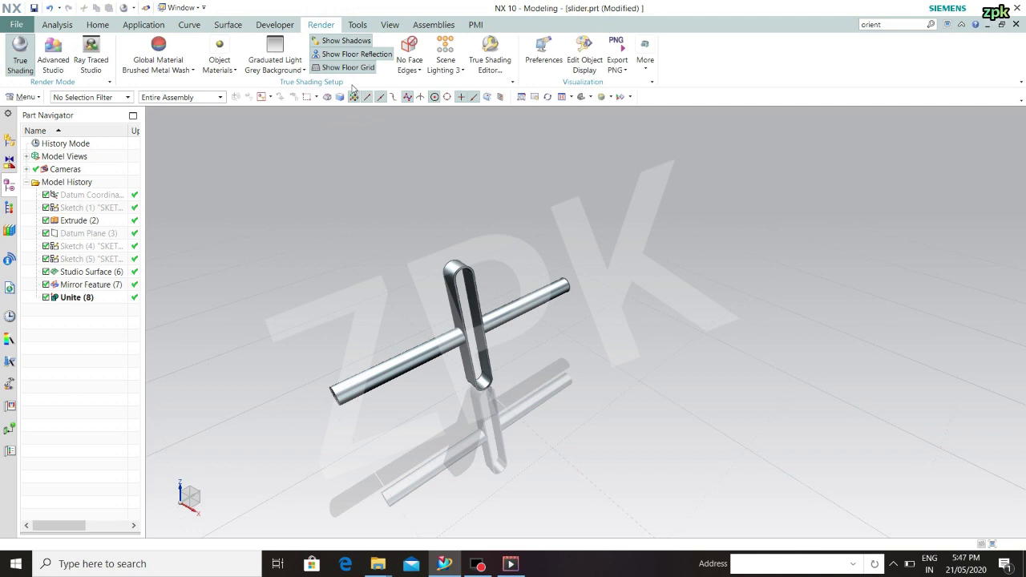
click(160, 64)
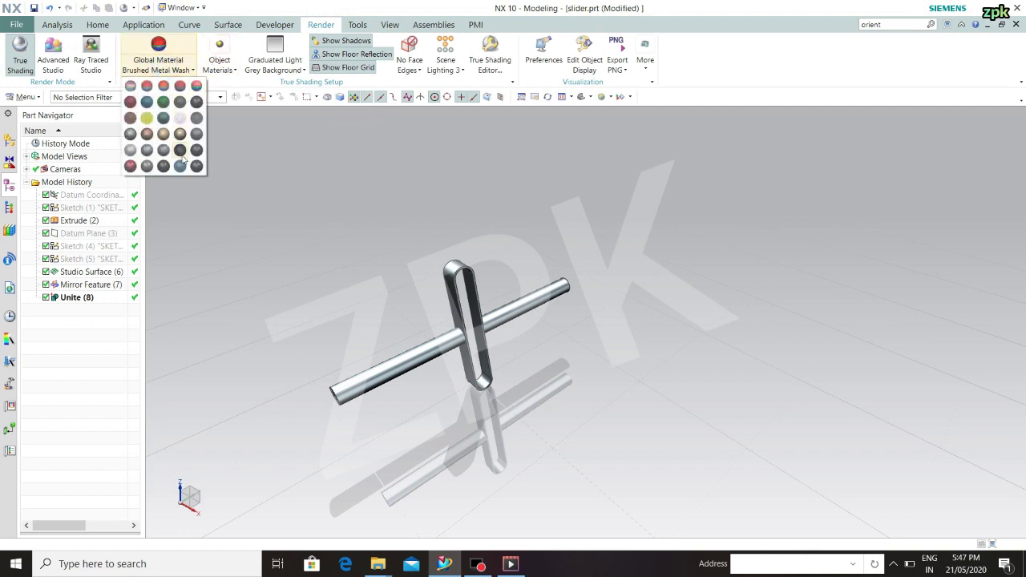
click(219, 64)
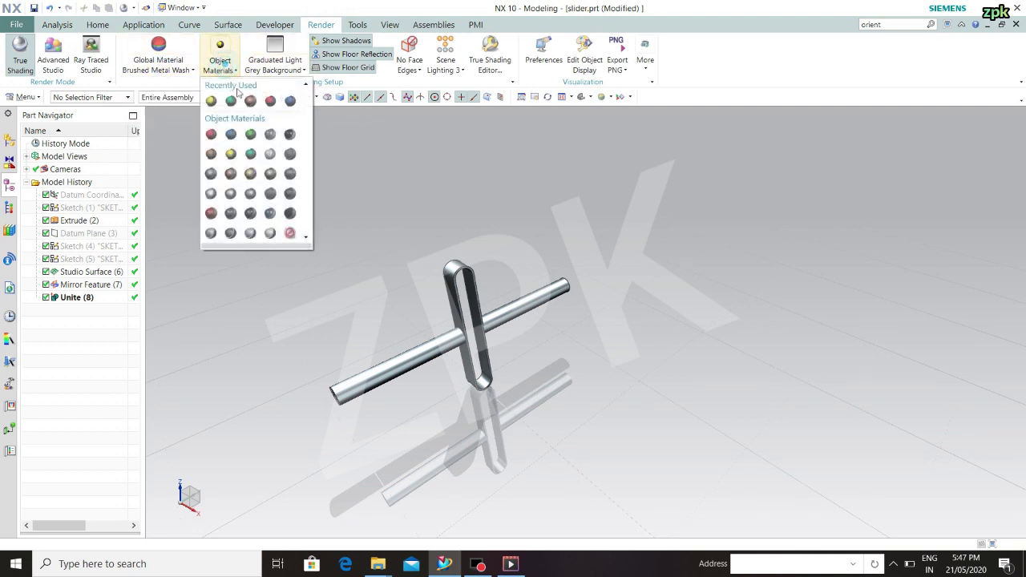
click(270, 101)
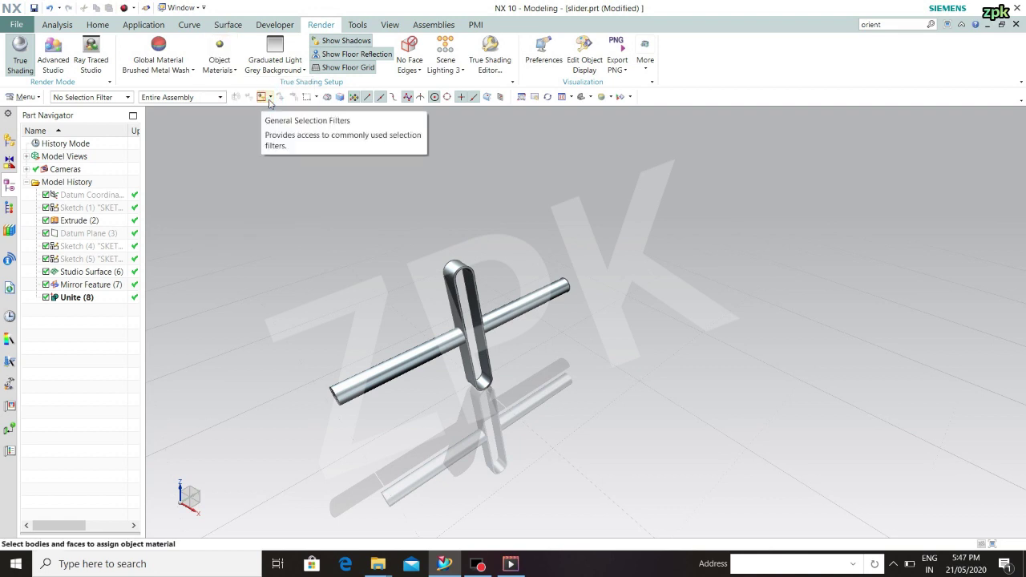
click(263, 97)
click(231, 71)
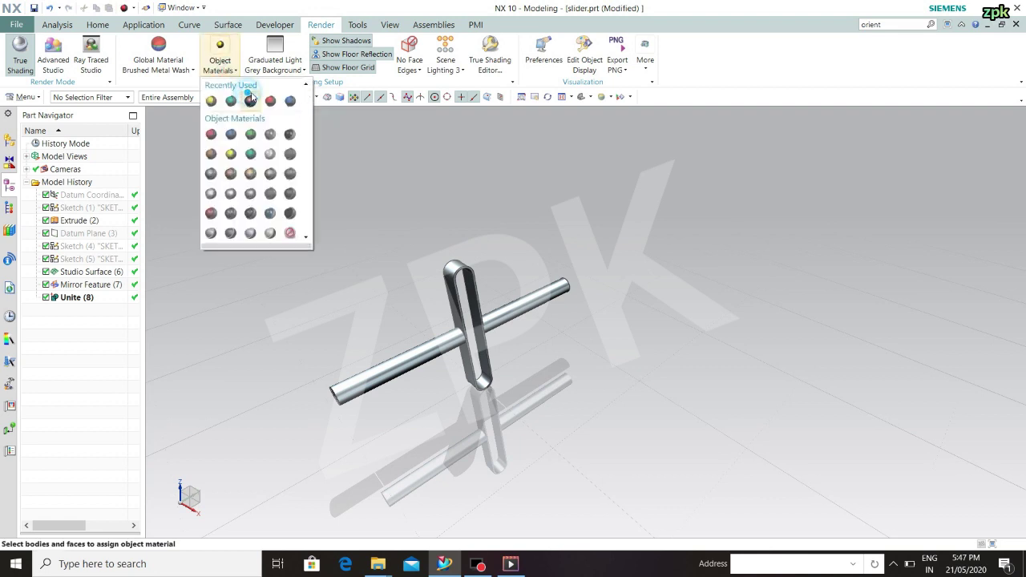
click(267, 96)
click(267, 96)
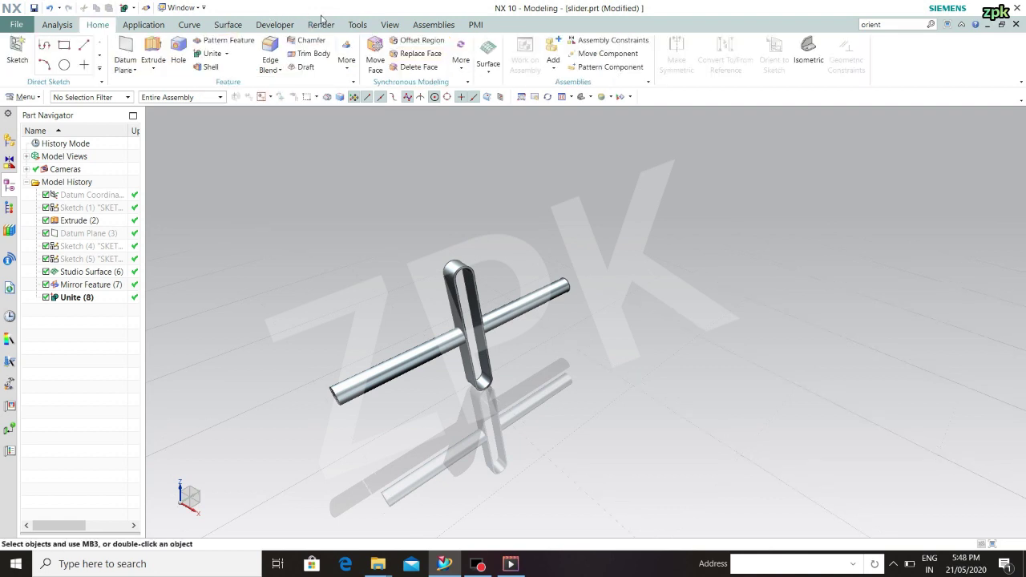
Assign the recently used red object material to the slider's extruded slot frame and both rods
click(320, 23)
click(220, 64)
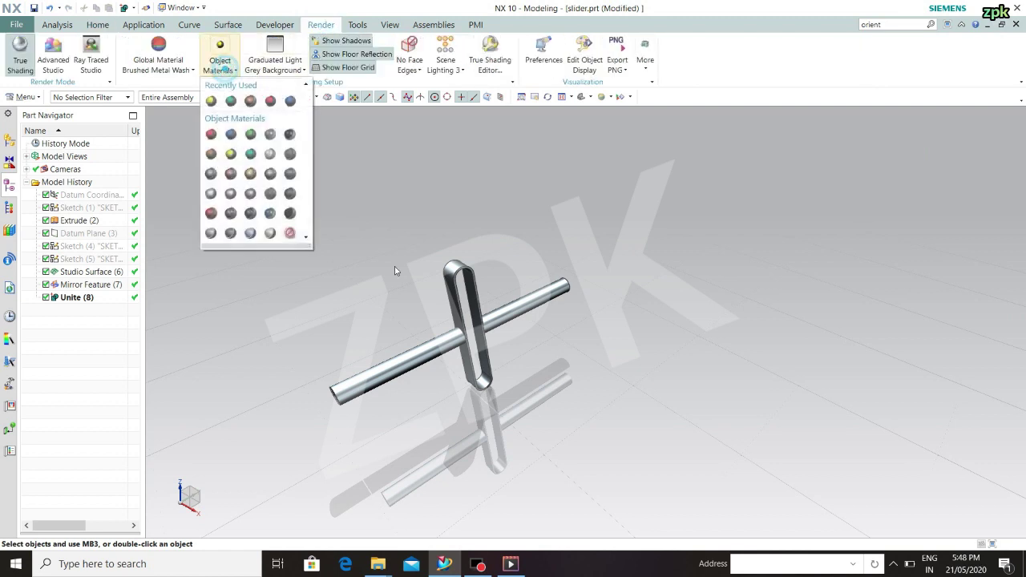
click(403, 371)
click(401, 357)
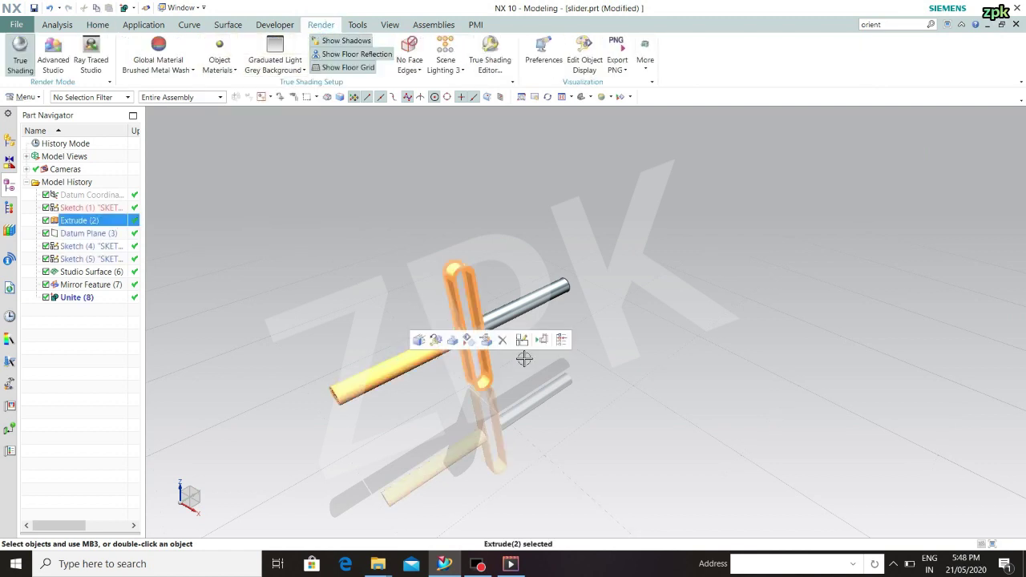
click(535, 313)
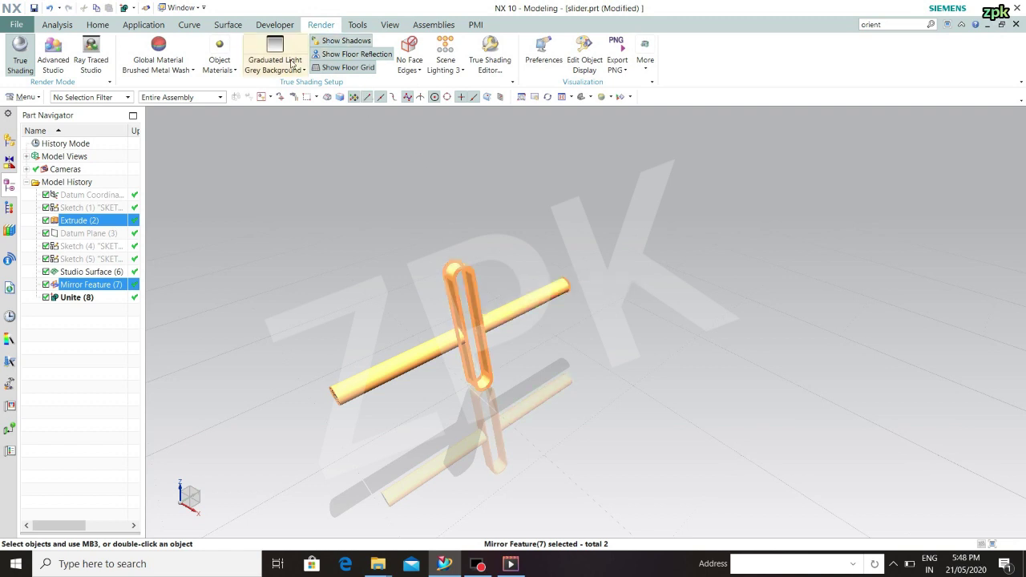
click(222, 72)
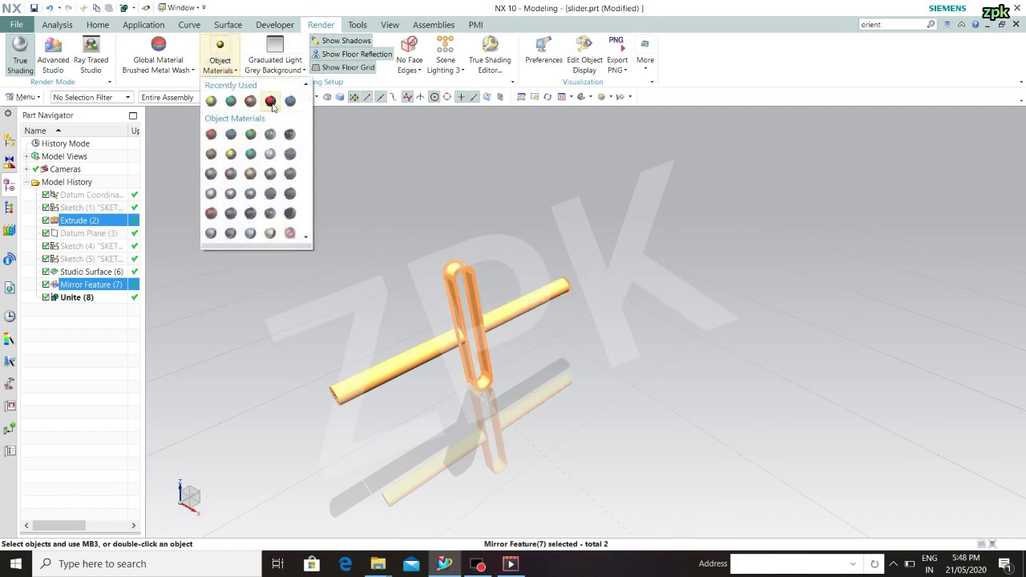
click(270, 101)
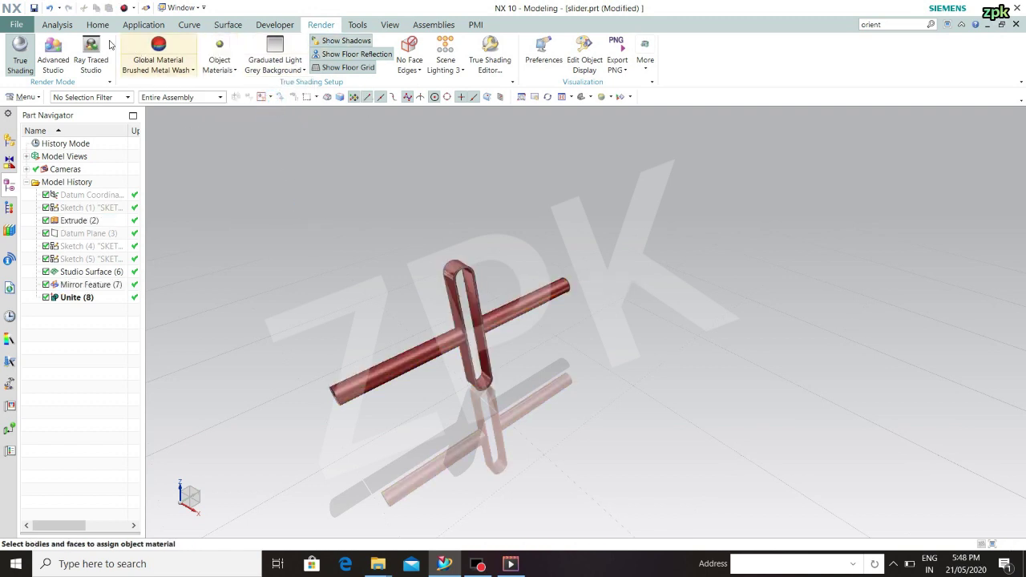
Enable Ray Traced Studio for the slider and assign the Aluminum metal system material to its body
click(63, 56)
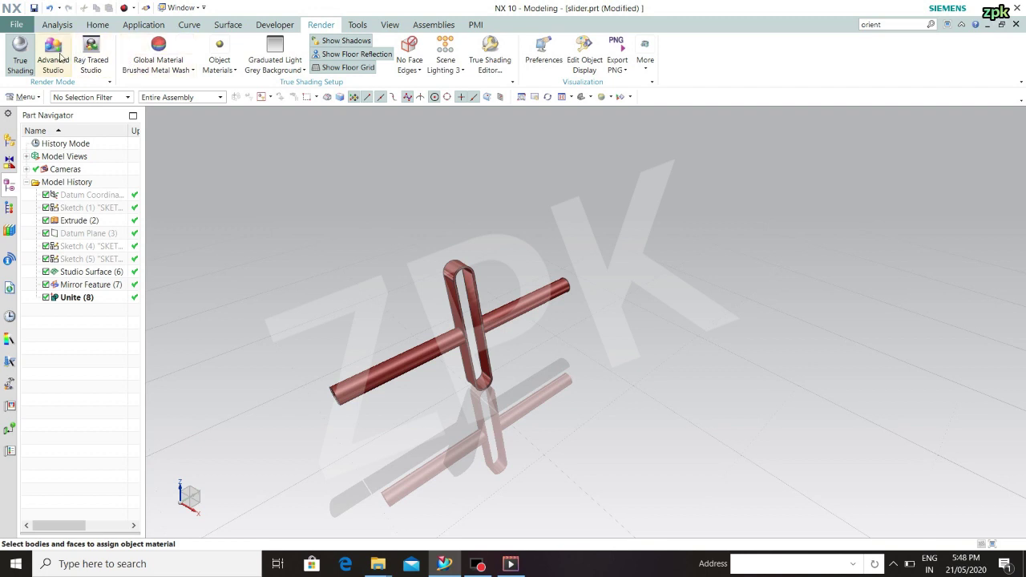
click(310, 314)
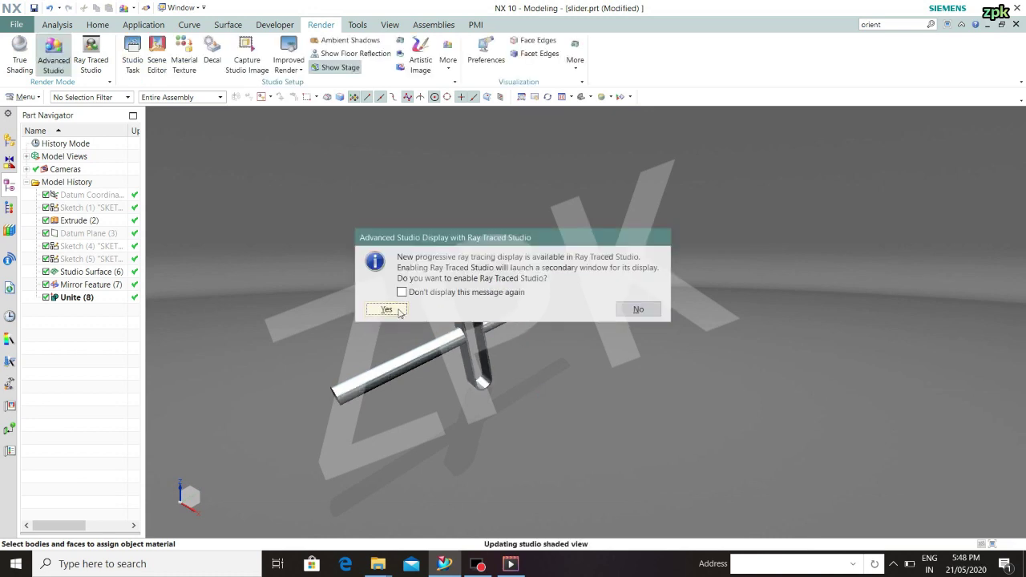
click(395, 312)
click(133, 58)
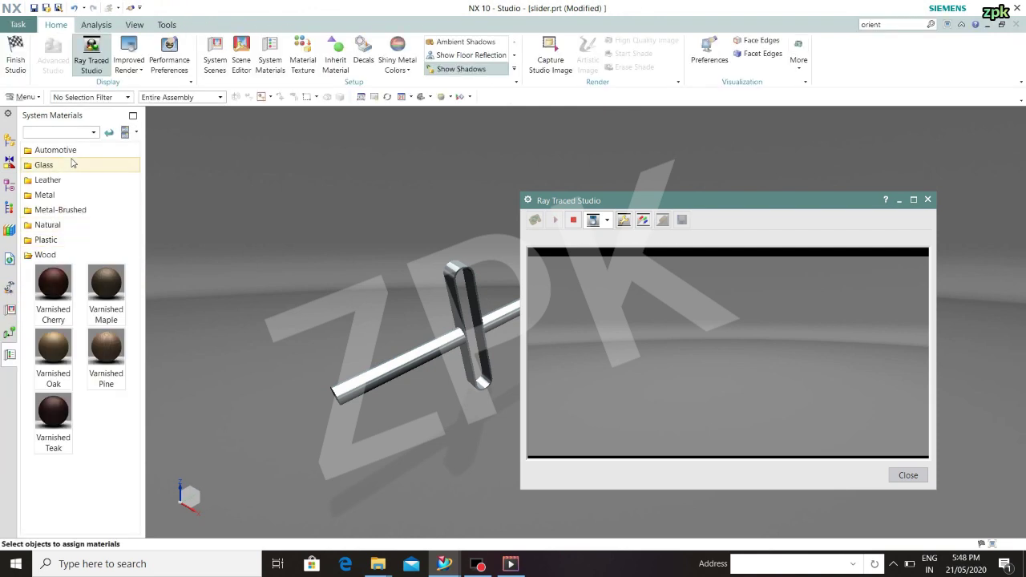
click(72, 194)
mouse_move(71, 216)
mouse_down()
mouse_move(64, 234)
mouse_move(356, 381)
mouse_up()
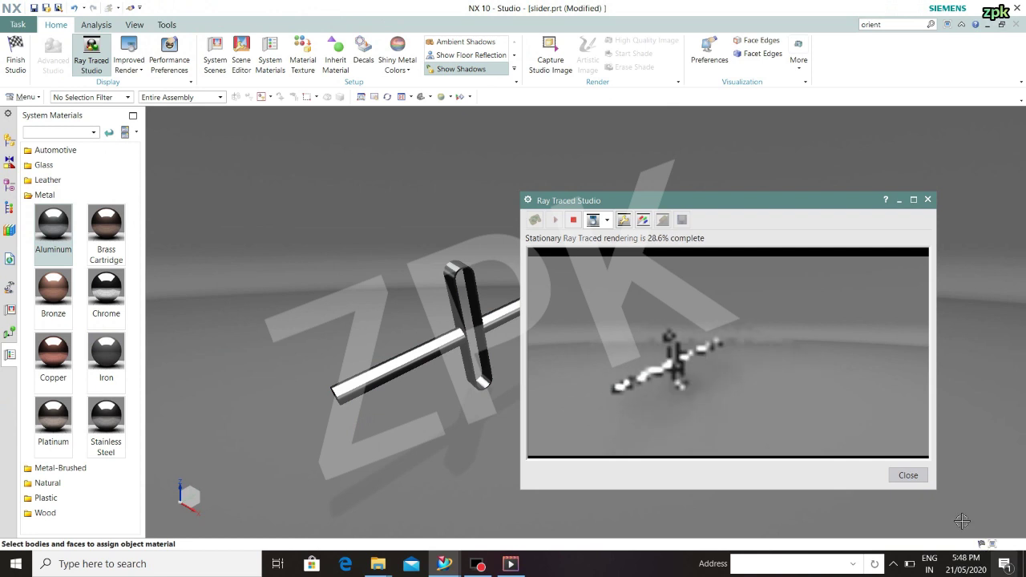
Close the ray-traced preview, finish the studio task, and save and close the slider part
click(907, 478)
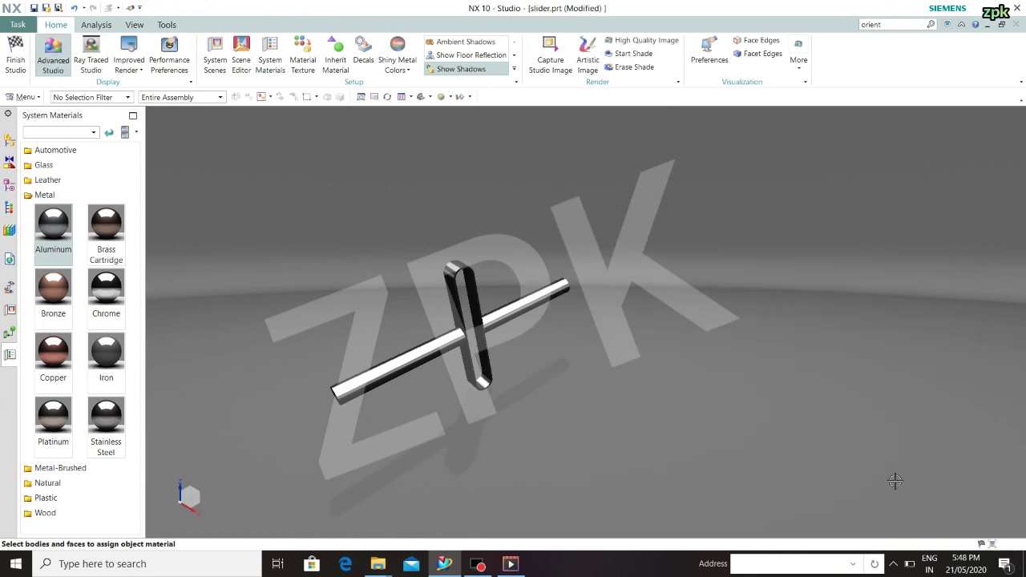
click(15, 58)
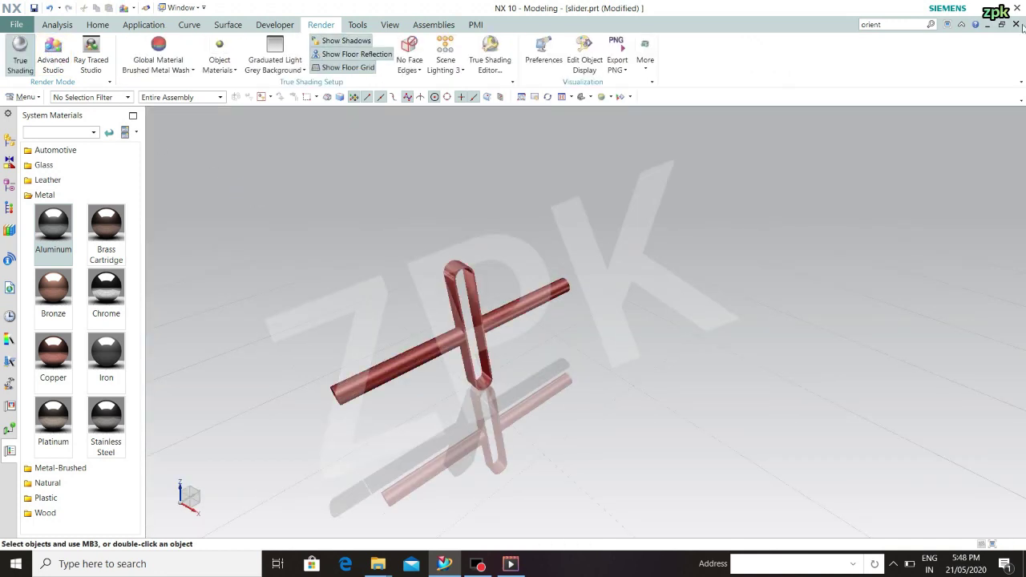
key(ctrl+s)
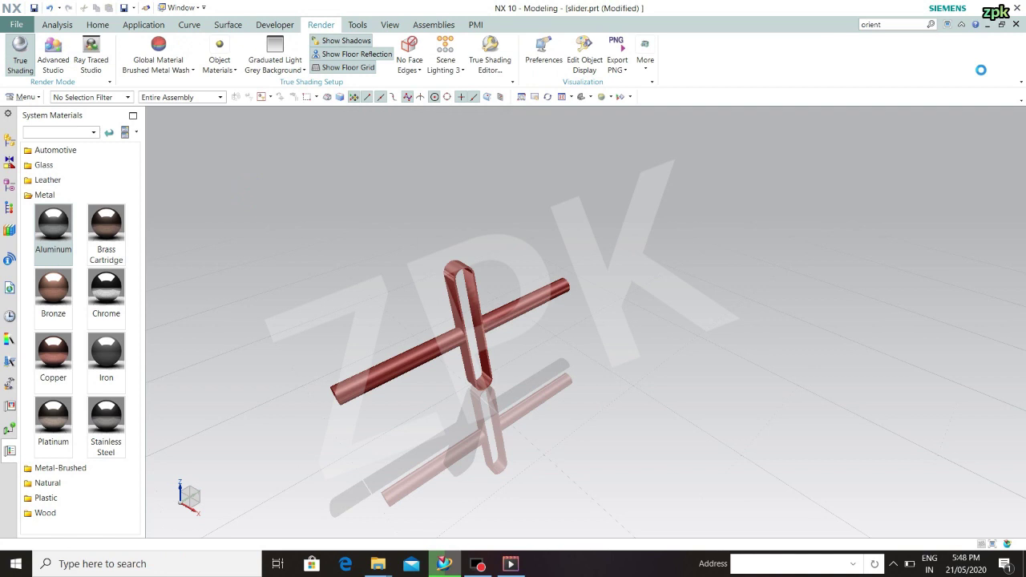
click(1017, 25)
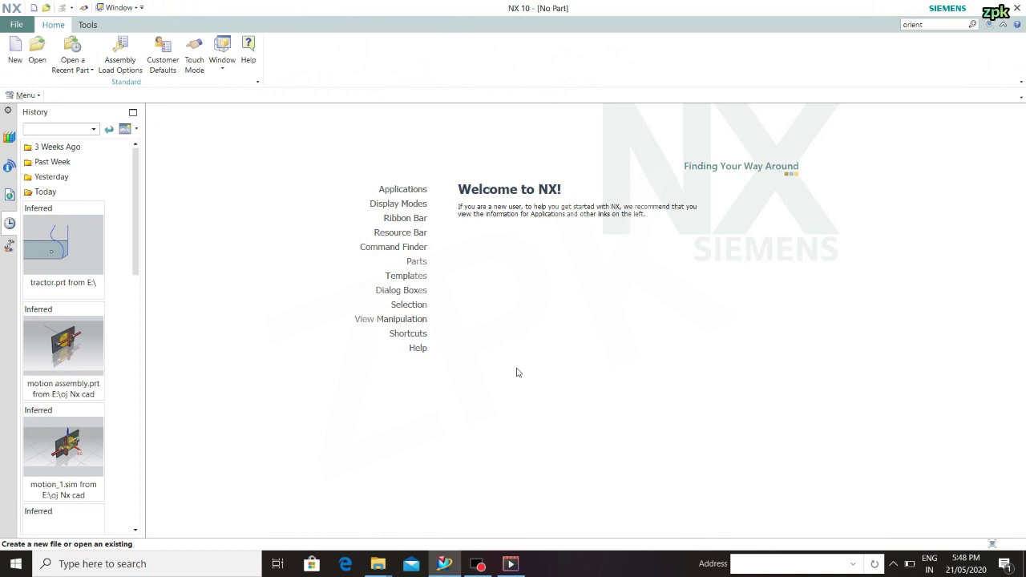
Open the slider mechanism assembly from the NX model folder and display it in True Shading
key(ctrl+o)
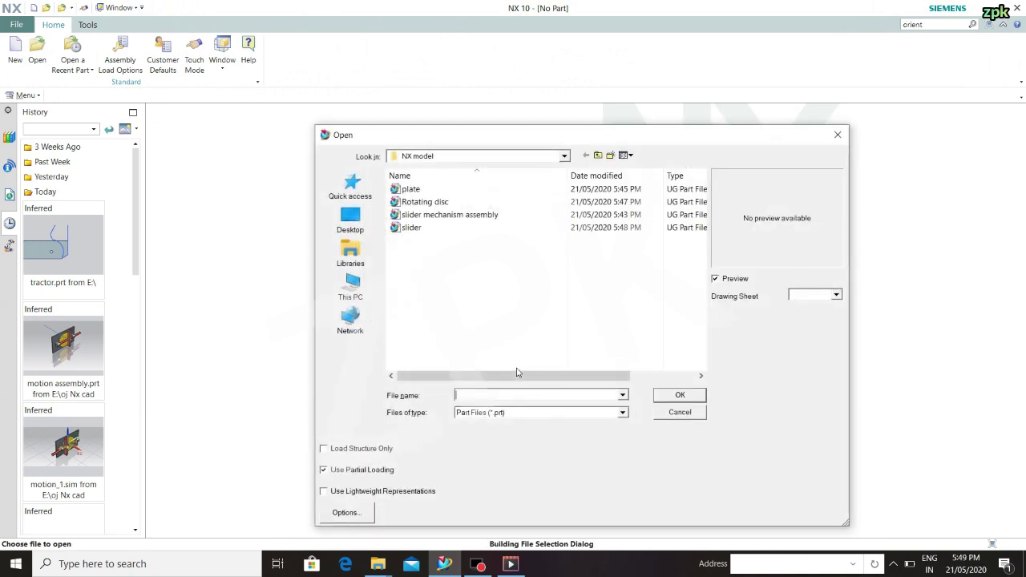
double_click(461, 215)
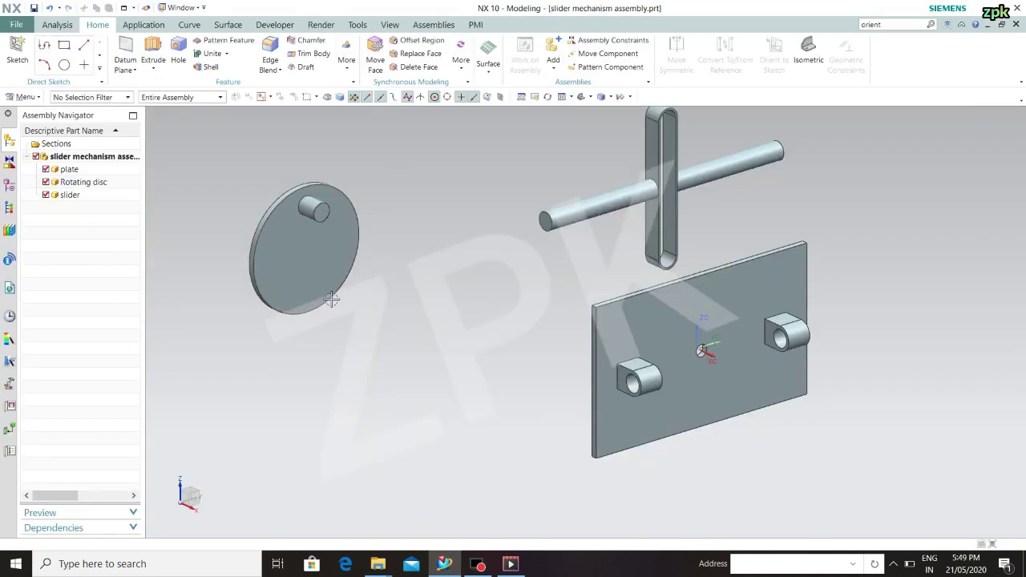
click(319, 25)
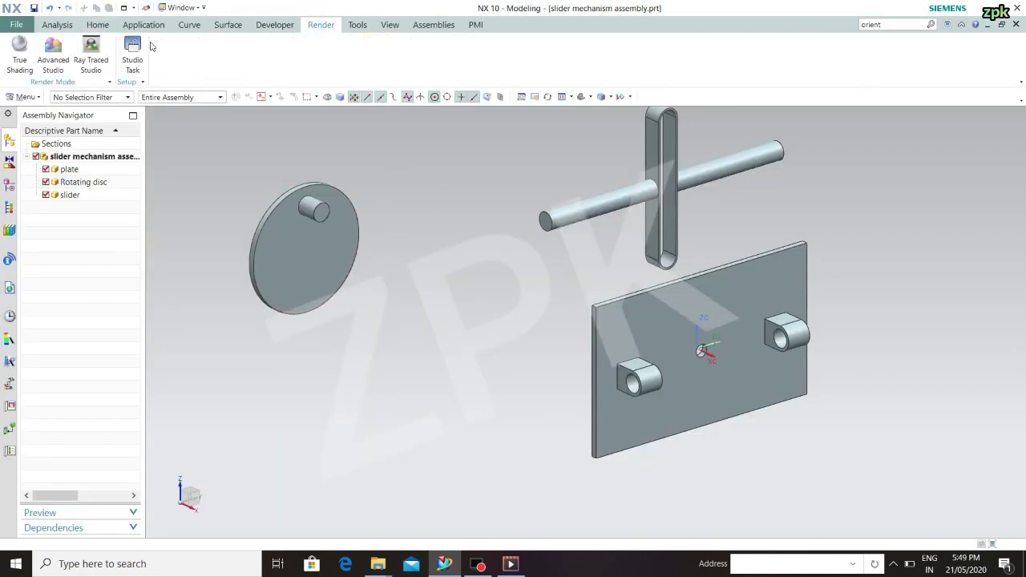
click(34, 53)
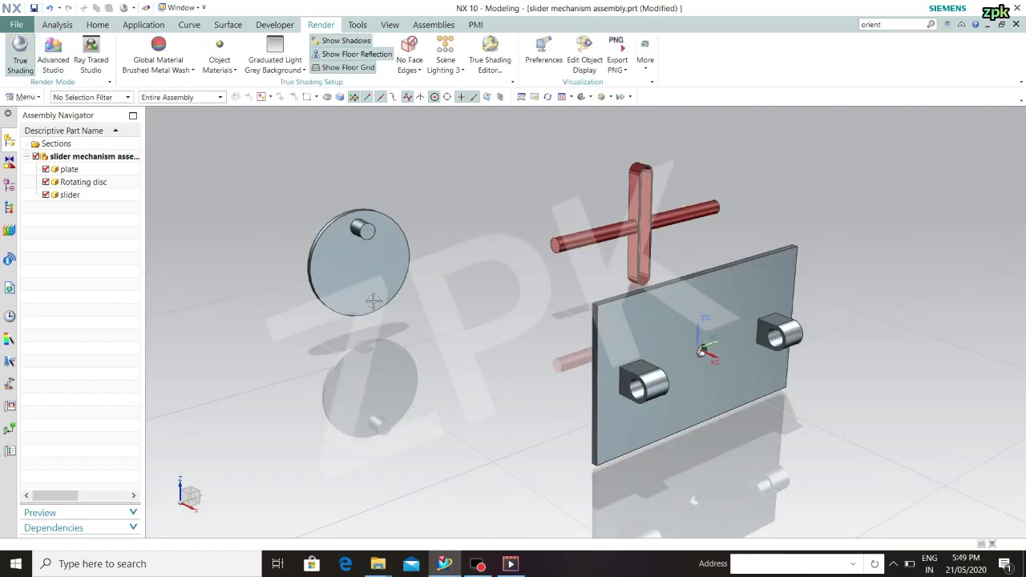
mouse_move(607, 305)
middle_down()
mouse_move(646, 298)
mouse_move(611, 301)
middle_up()
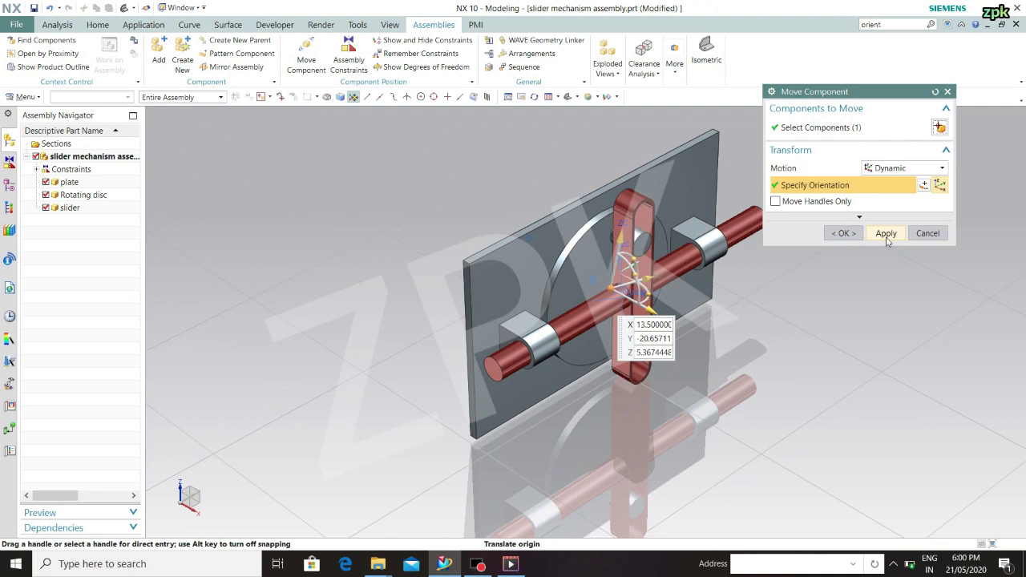
Move the rotating disc in front of the plate, to about X 93.6, Y -20.7, Z 5.4
click(843, 234)
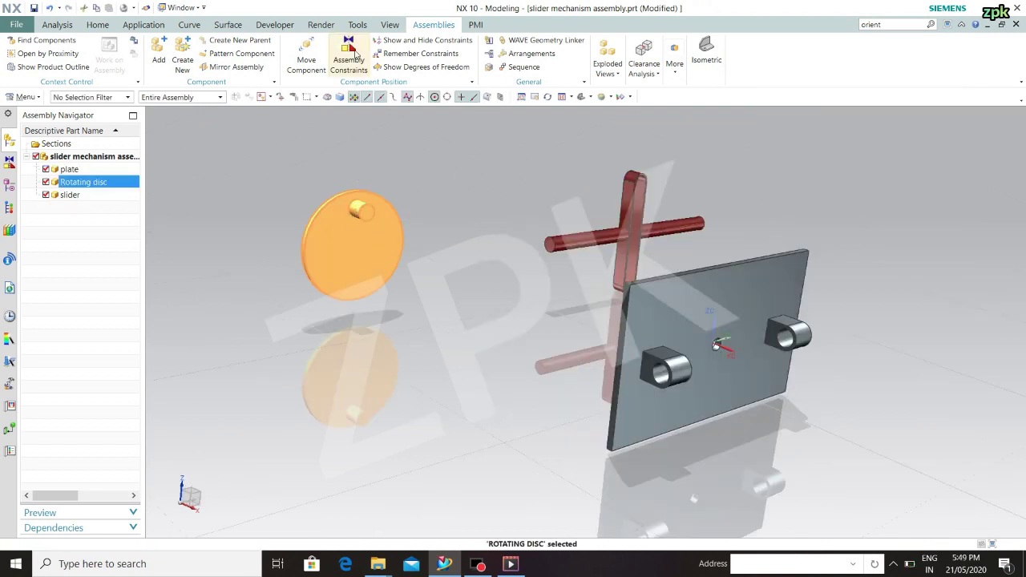
click(306, 56)
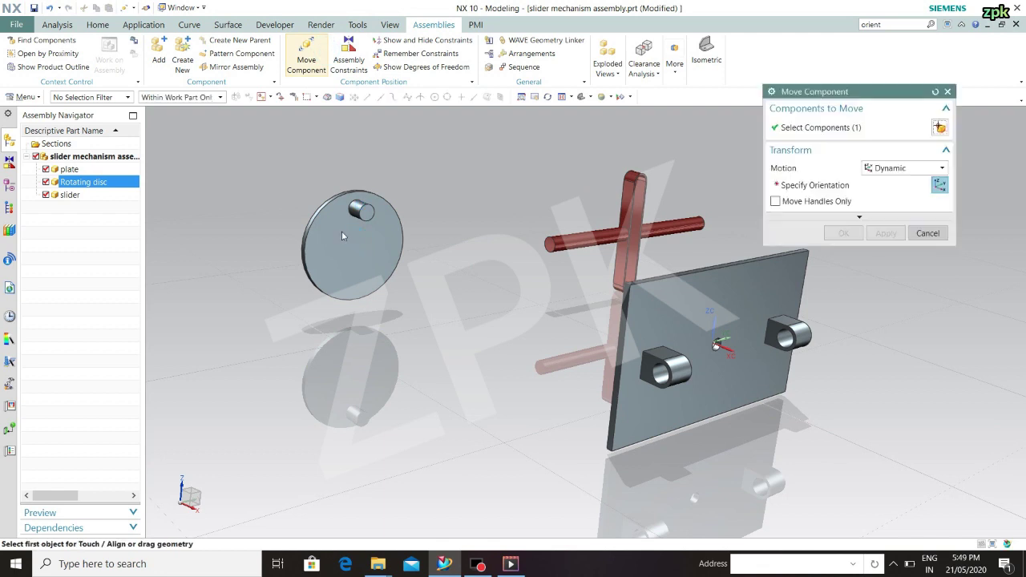
drag(398, 265, 851, 372)
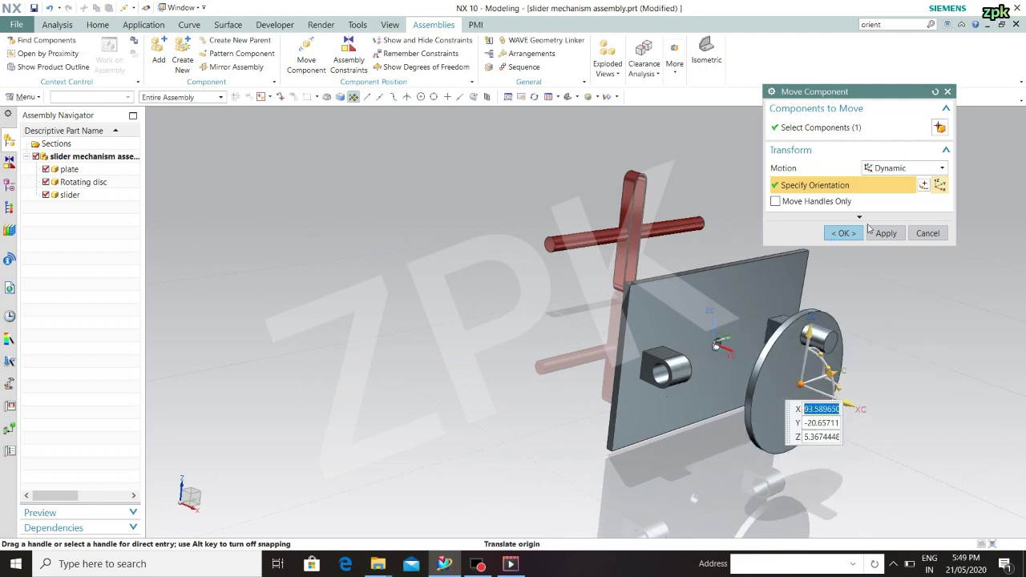
click(852, 237)
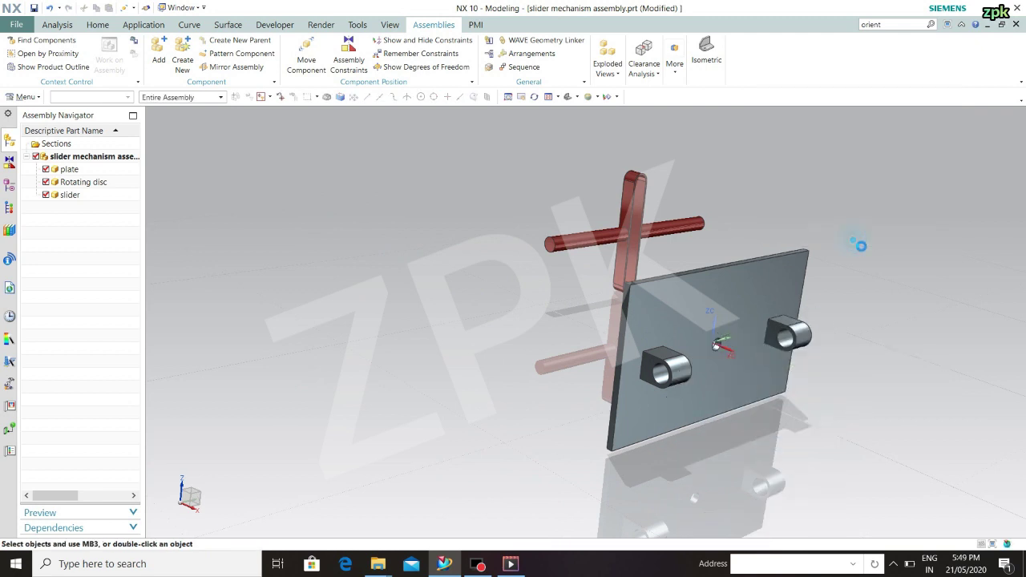
Apply a Touch Align constraint with Prefer Touch orientation between the plate's centre hole and the pin on the rotating disc's back
click(361, 62)
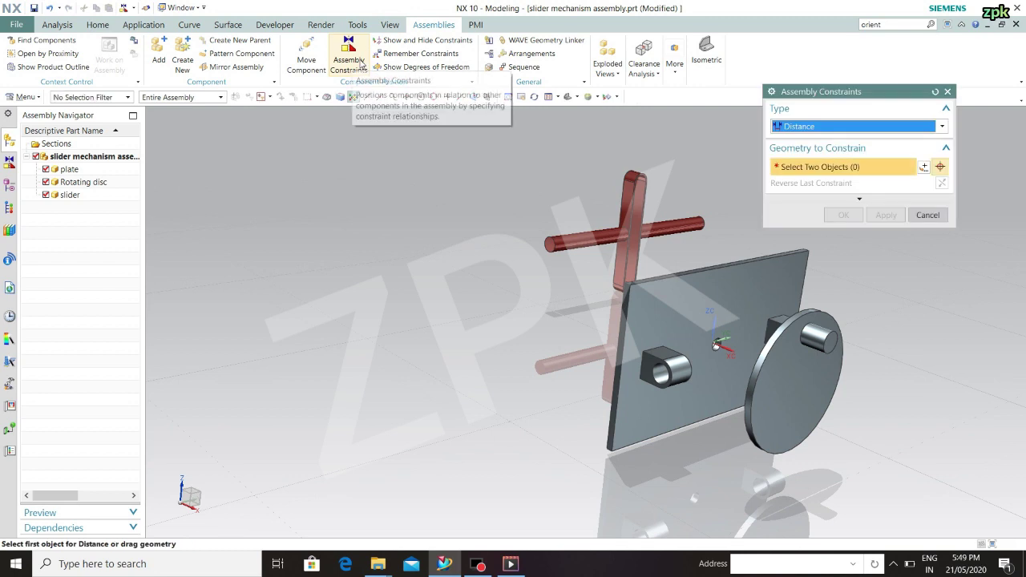
click(892, 126)
click(875, 140)
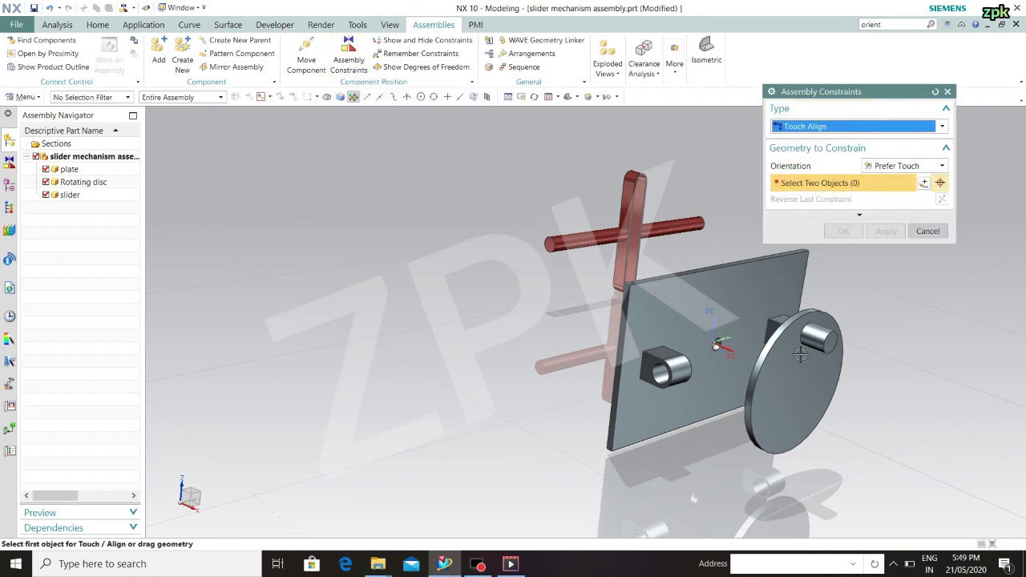
scroll(721, 347, up, 3)
scroll(719, 345, up, 3)
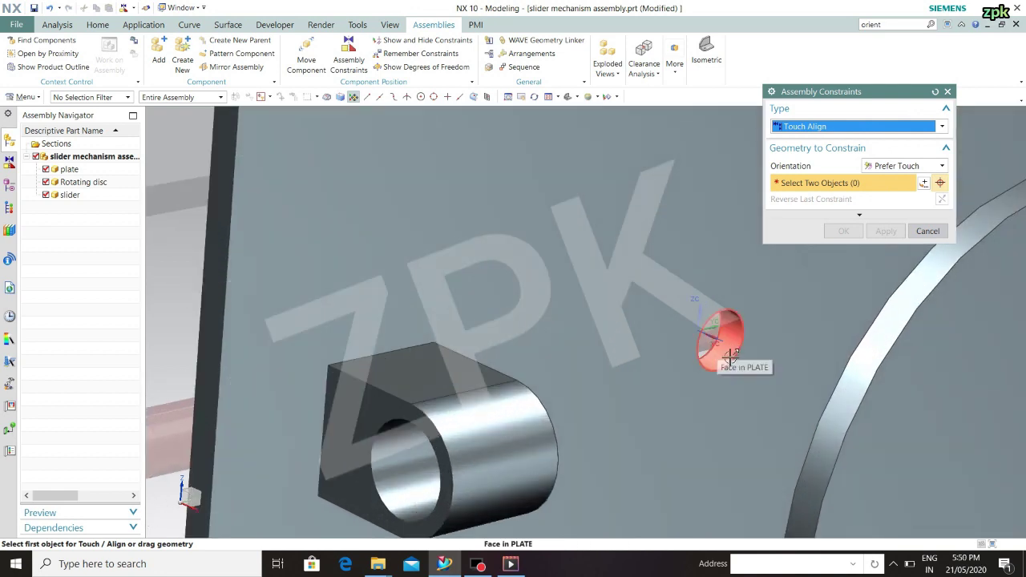
scroll(721, 341, up, 3)
click(725, 330)
scroll(741, 341, down, 5)
middle_drag(768, 405, 330, 180)
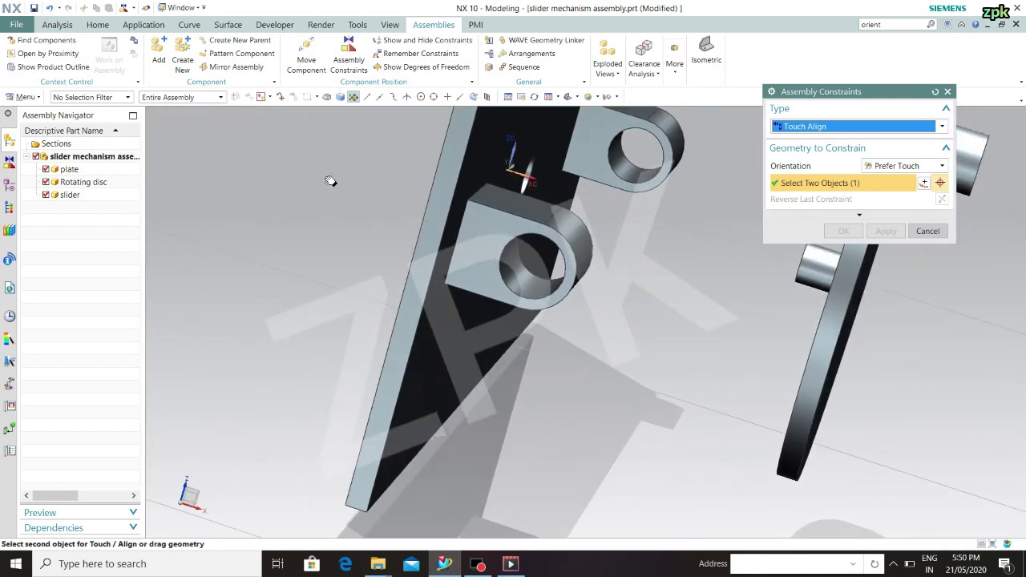
middle_drag(684, 241, 393, 255)
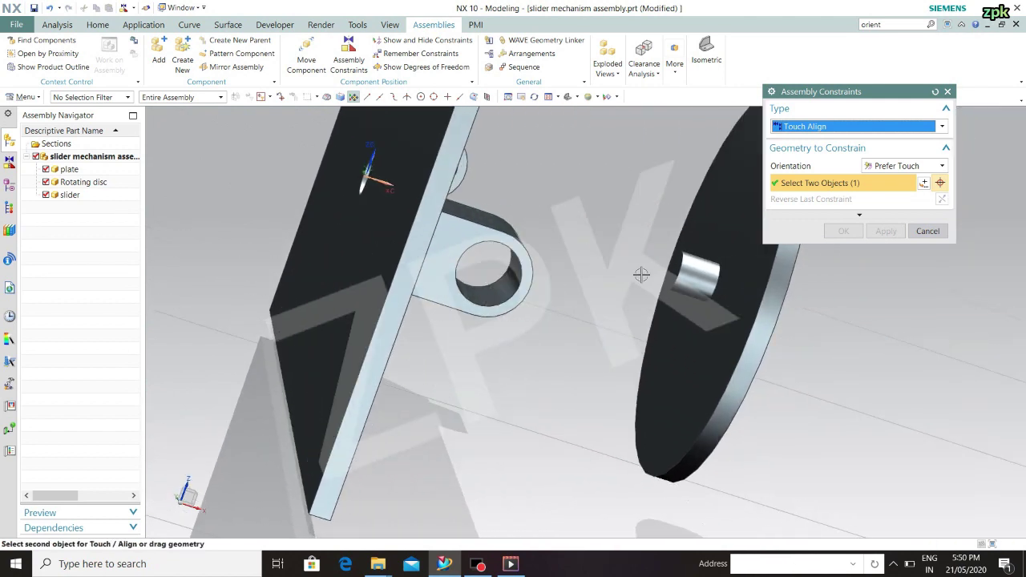
scroll(713, 291, up, 3)
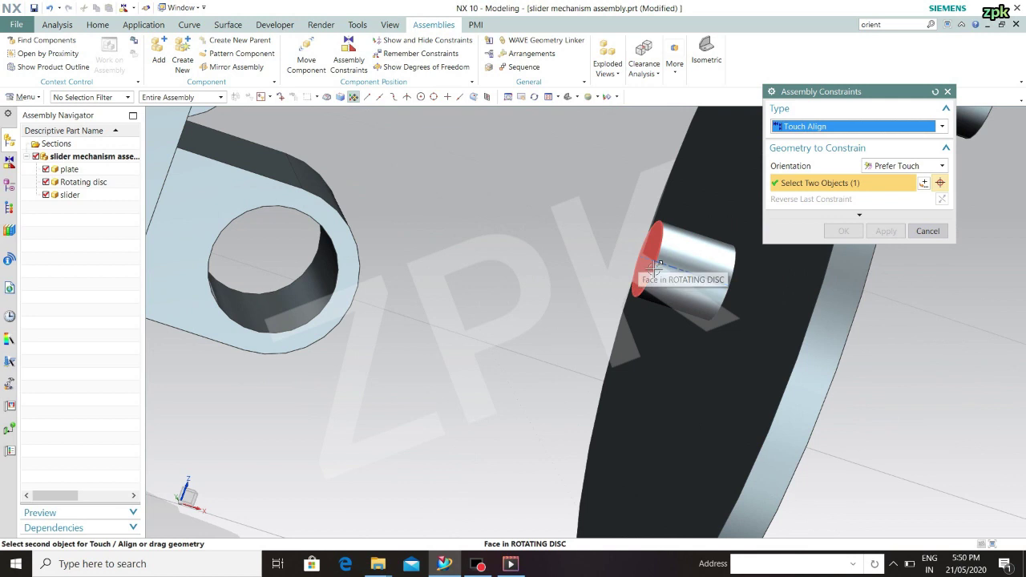
click(663, 274)
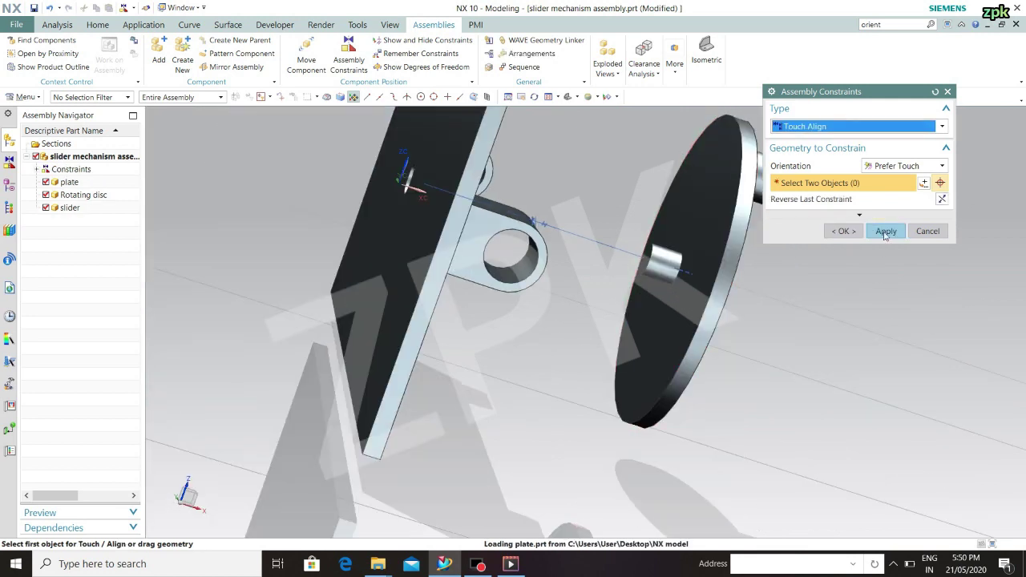
click(879, 230)
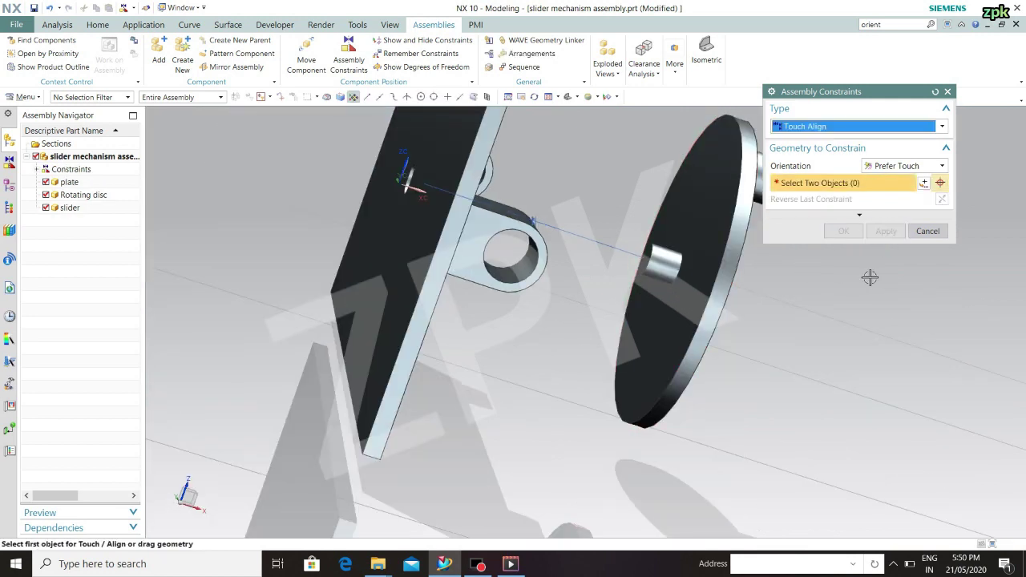
Apply a 2 mm Distance constraint between the rotating disc's back face and the plate's front face
click(854, 128)
click(833, 171)
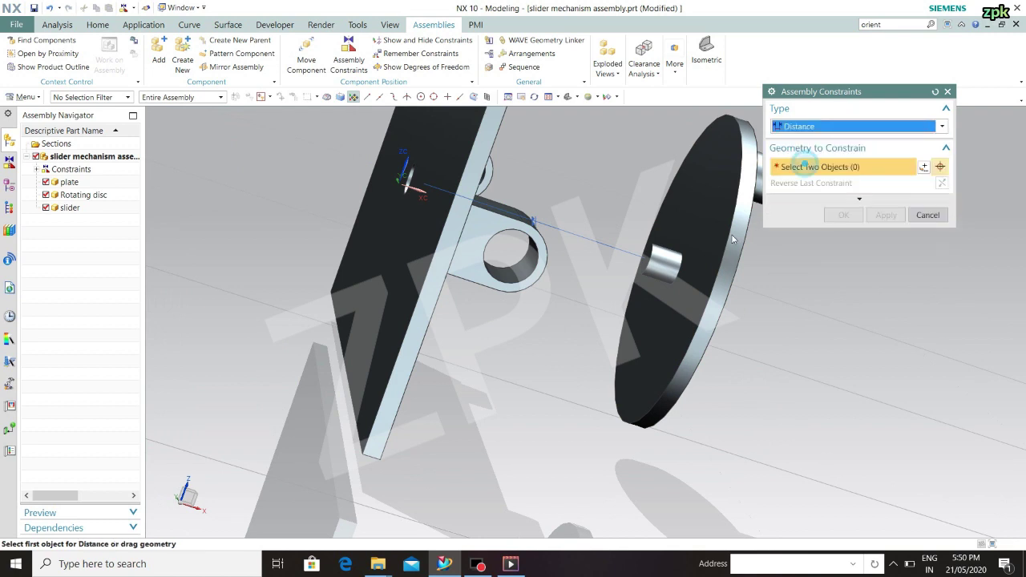
click(682, 312)
middle_drag(757, 316, 641, 248)
click(270, 195)
click(695, 68)
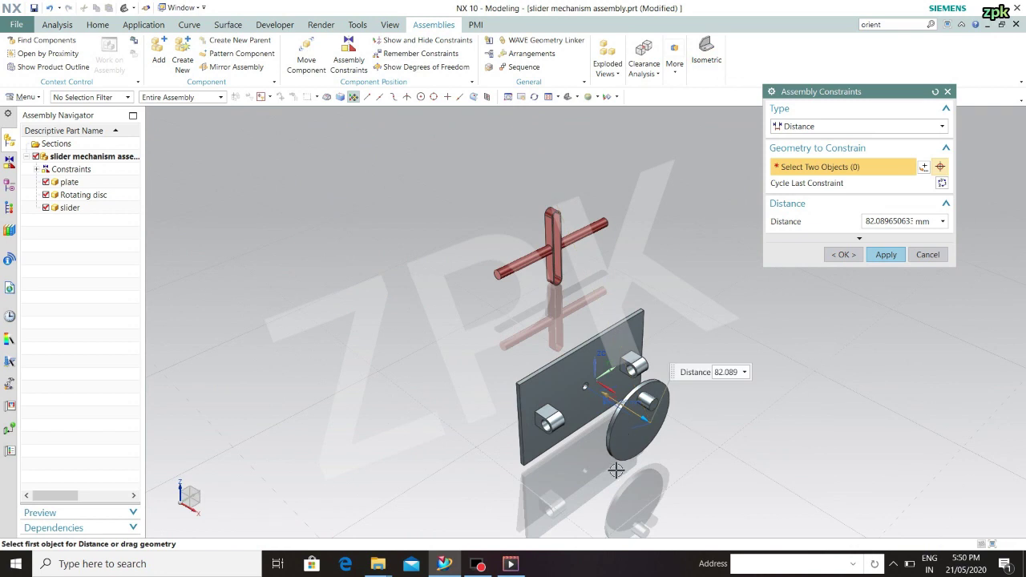
scroll(615, 471, up, 4)
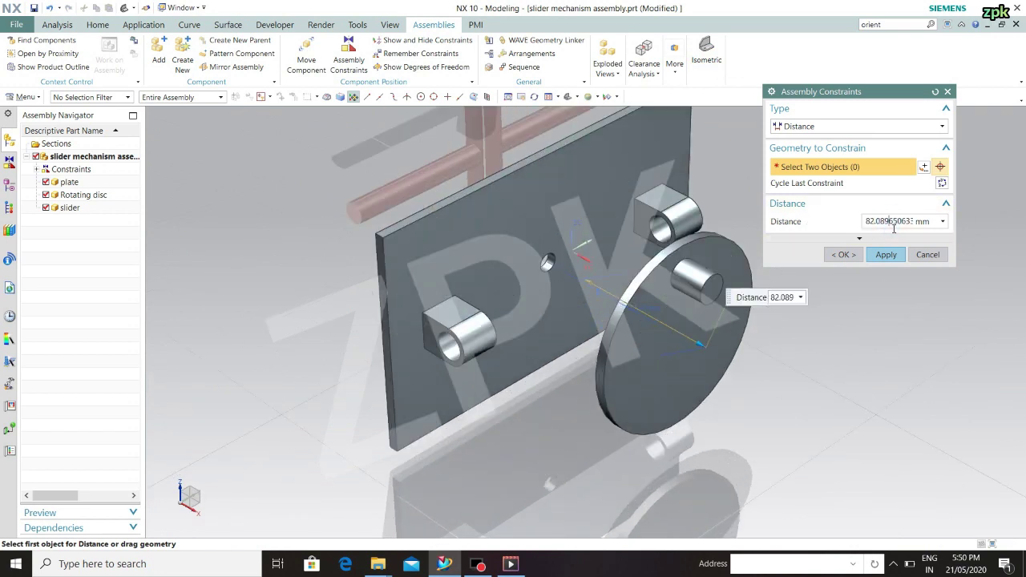
key(Return)
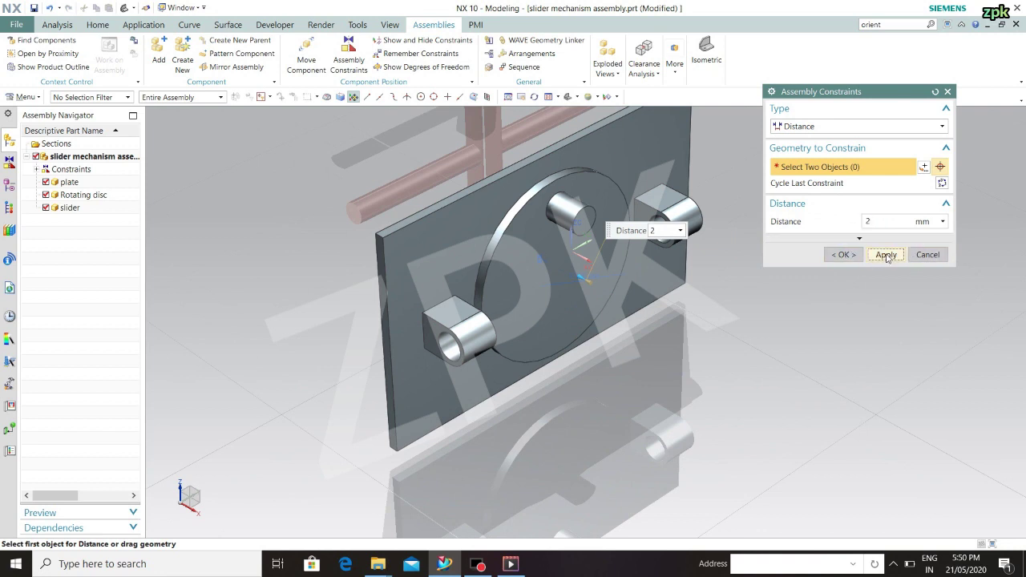
click(885, 254)
scroll(721, 233, down, 4)
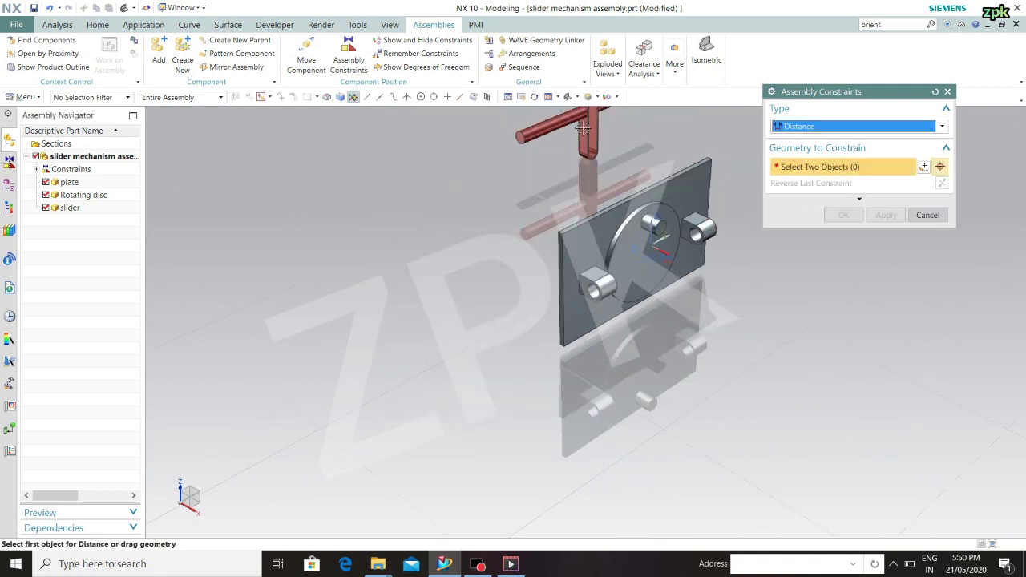
click(927, 215)
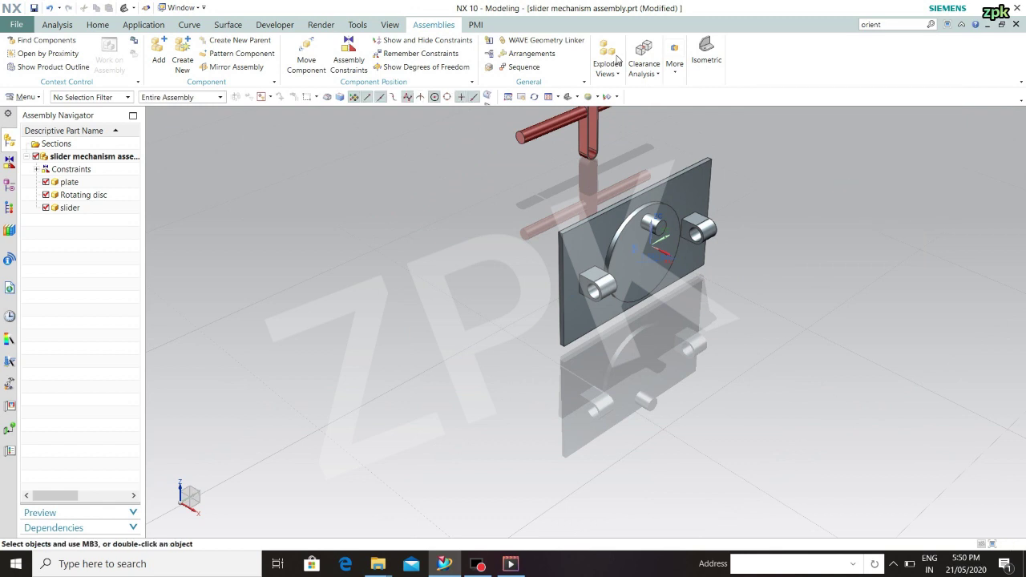
Move the slider component freely to a position in front of the plate and rotating disc
click(551, 138)
shift+middle_drag(604, 168, 579, 254)
click(801, 187)
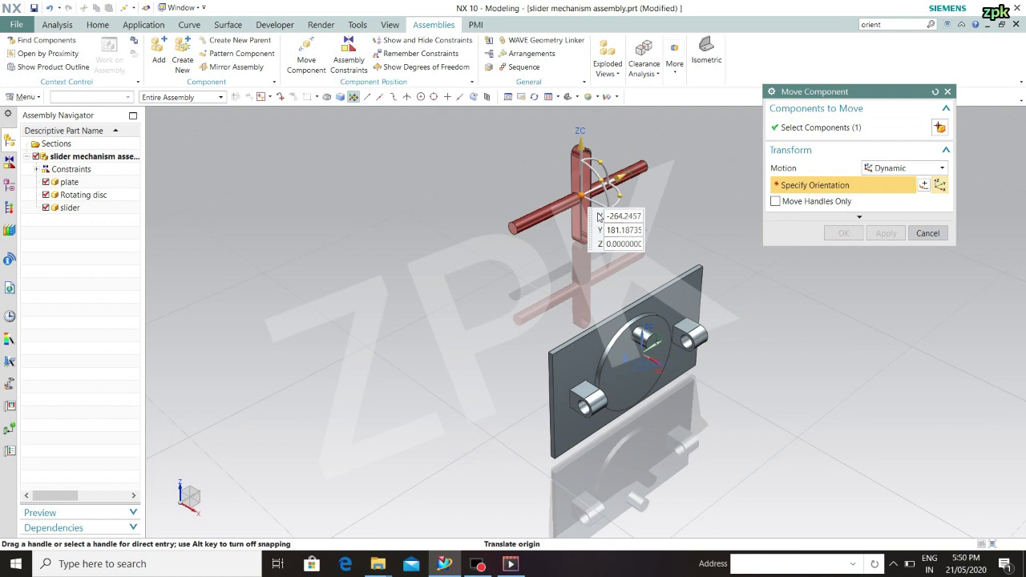
drag(633, 228, 757, 353)
click(857, 233)
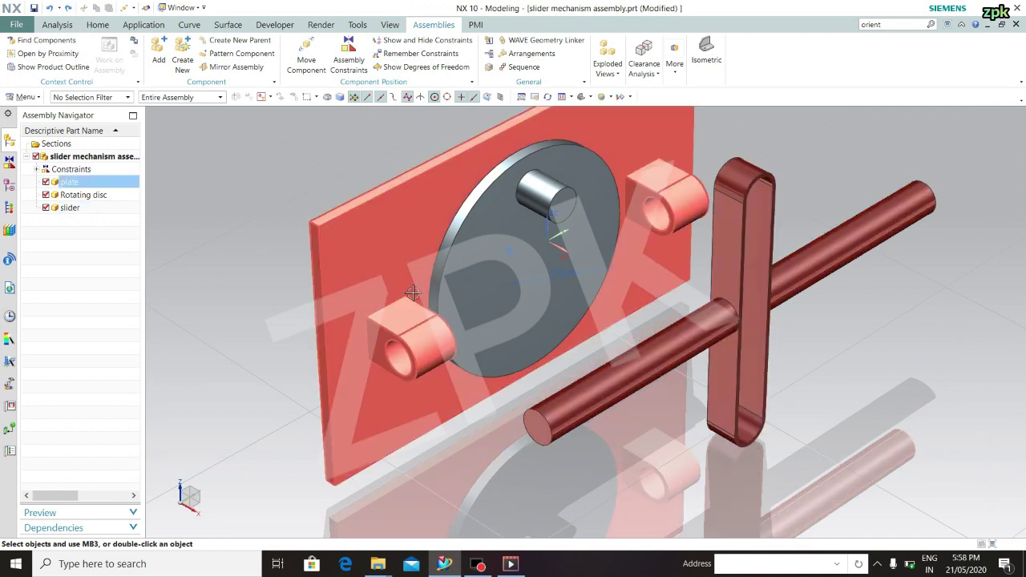
Lock the plate in place with a Fix assembly constraint
click(350, 60)
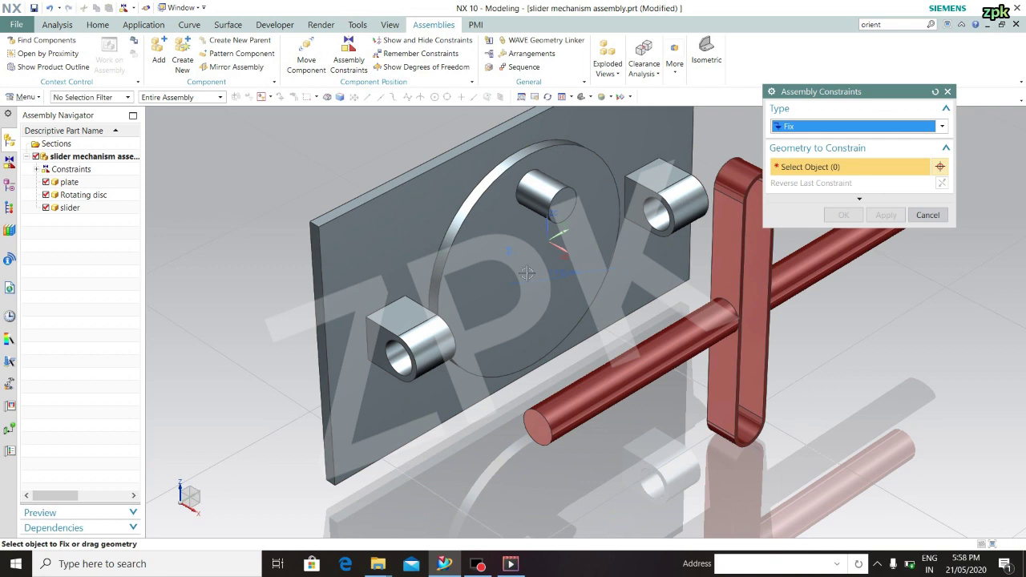
click(812, 128)
click(812, 177)
click(404, 206)
click(843, 214)
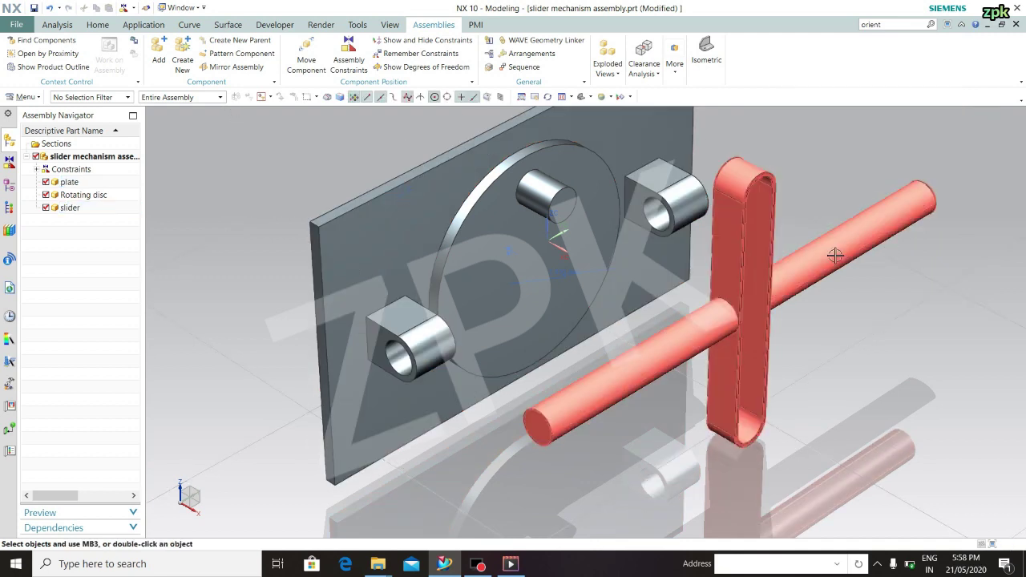
Apply a Touch Align constraint with Prefer Touch orientation between the slider's cylindrical rod and the bore of the plate's guide bracket
click(349, 54)
click(810, 126)
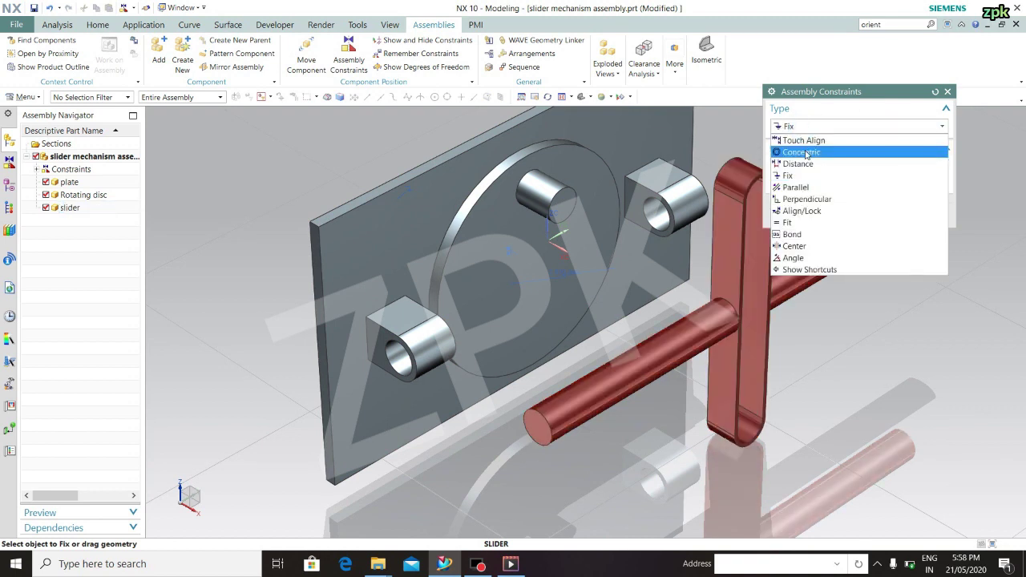
click(804, 140)
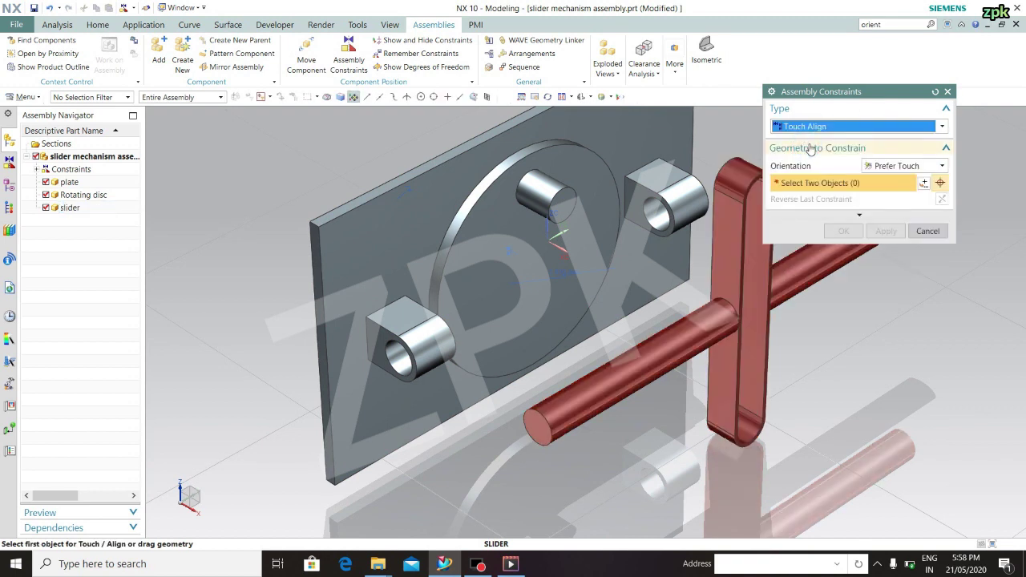
click(634, 378)
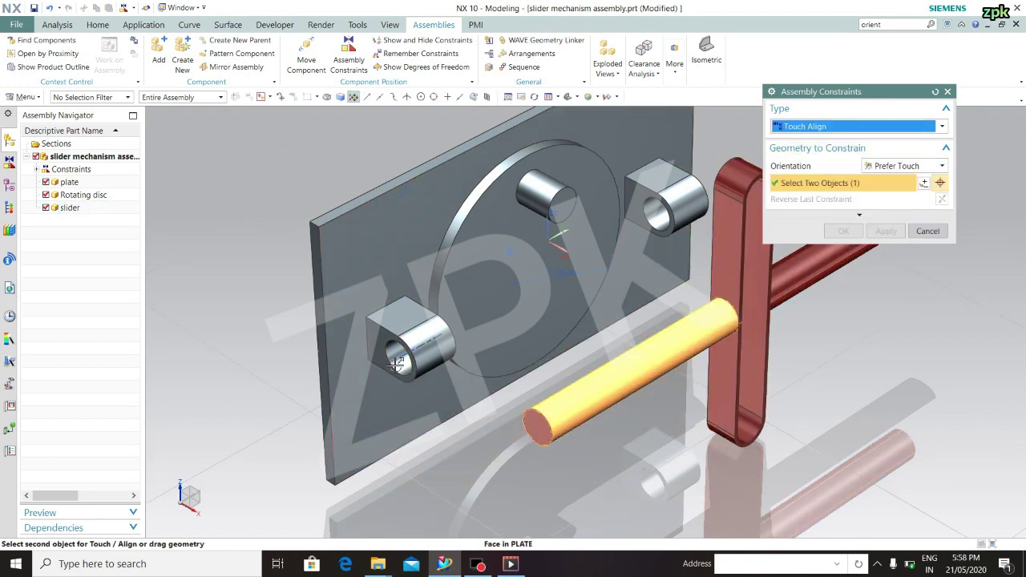
scroll(396, 363, up, 5)
click(412, 362)
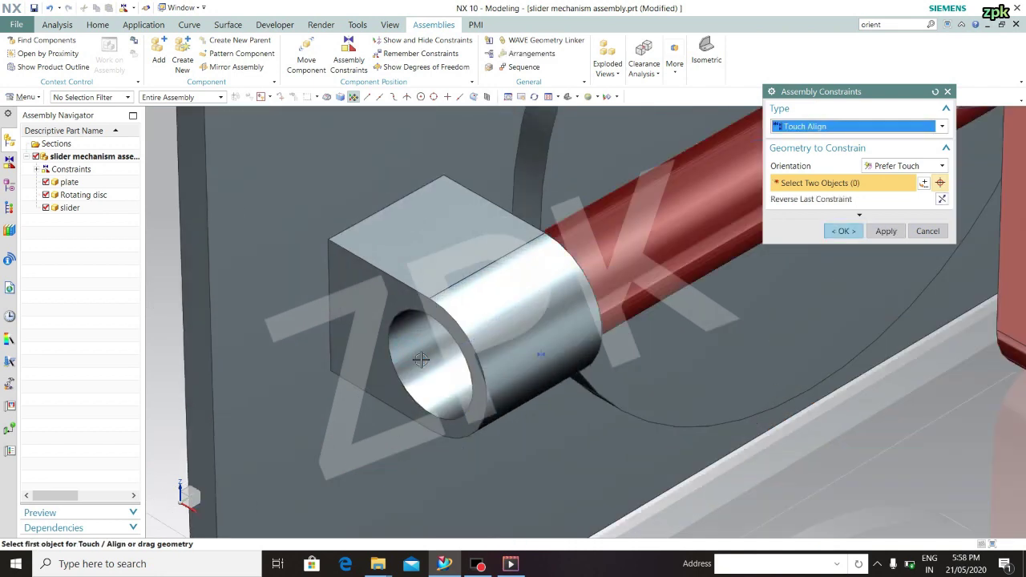
scroll(421, 359, down, 5)
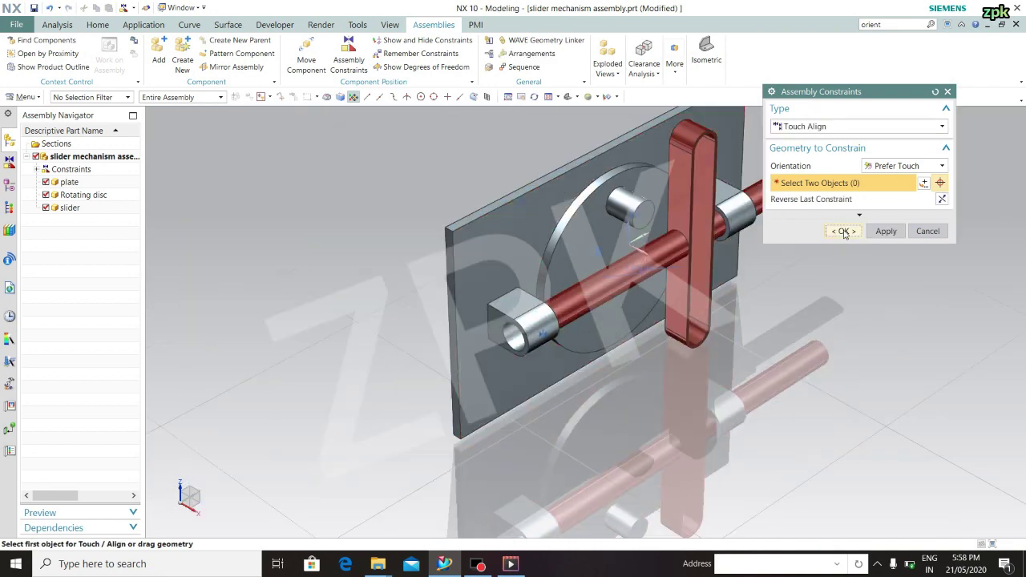
click(843, 232)
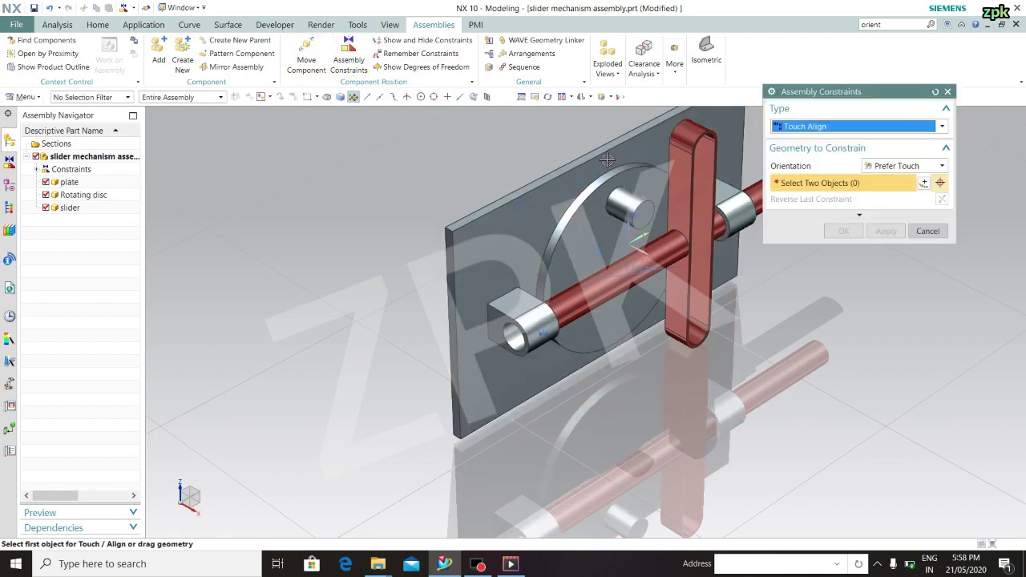
Apply a Touch Align constraint with Prefer Touch orientation between the rotating disc's eccentric pin and the inner face of the slider's slot
click(629, 207)
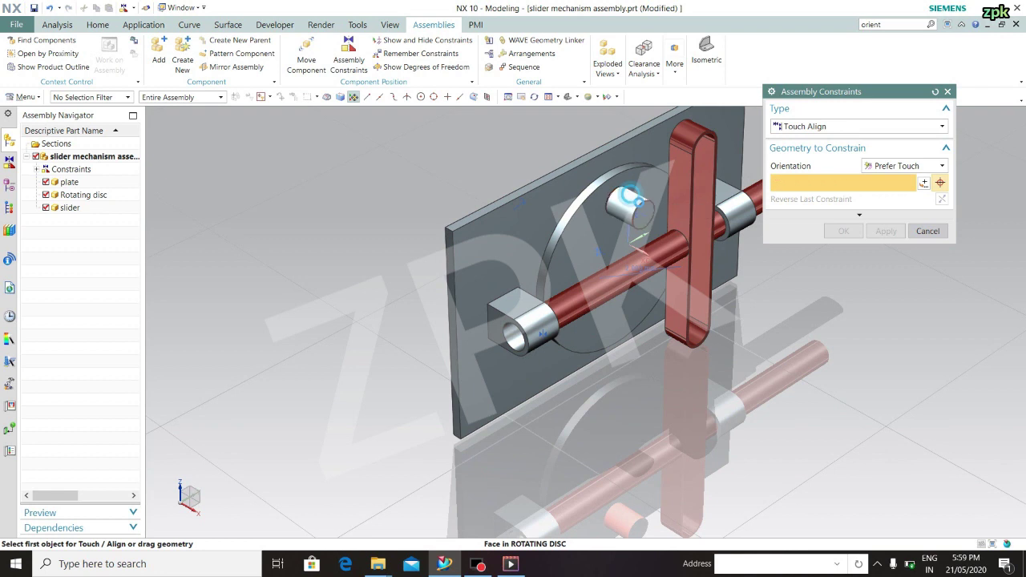
click(710, 213)
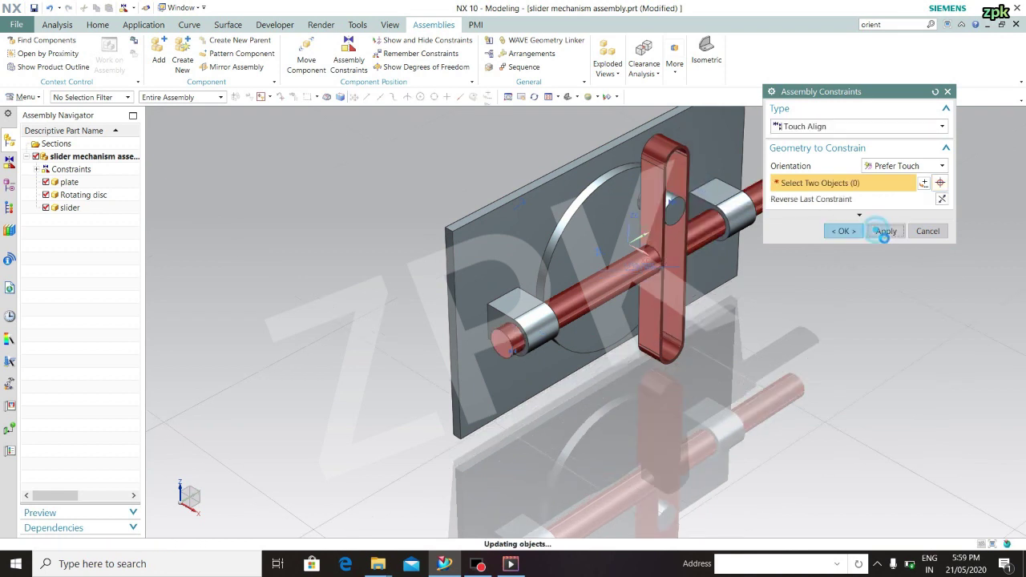
click(923, 231)
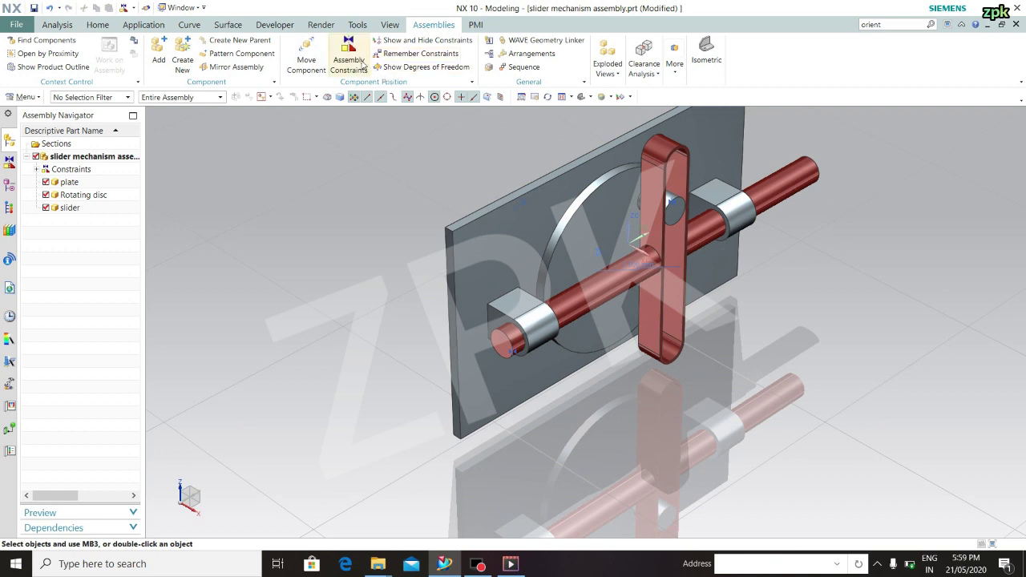
Using Move Component with Dynamic motion, rotate the rotating disc repeatedly about its central axis to drive the slider back and forth through its brackets
click(307, 52)
click(609, 204)
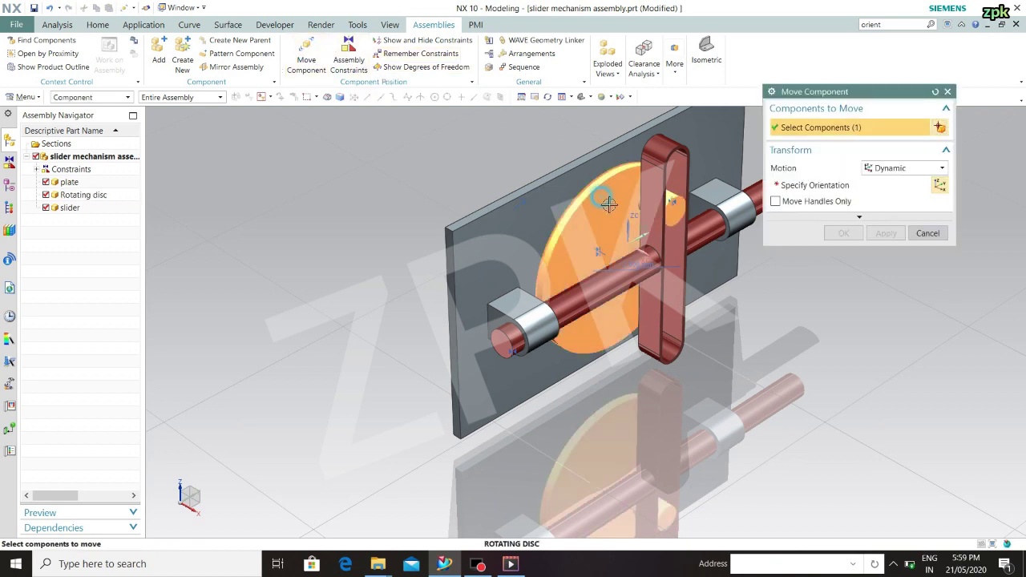
click(823, 183)
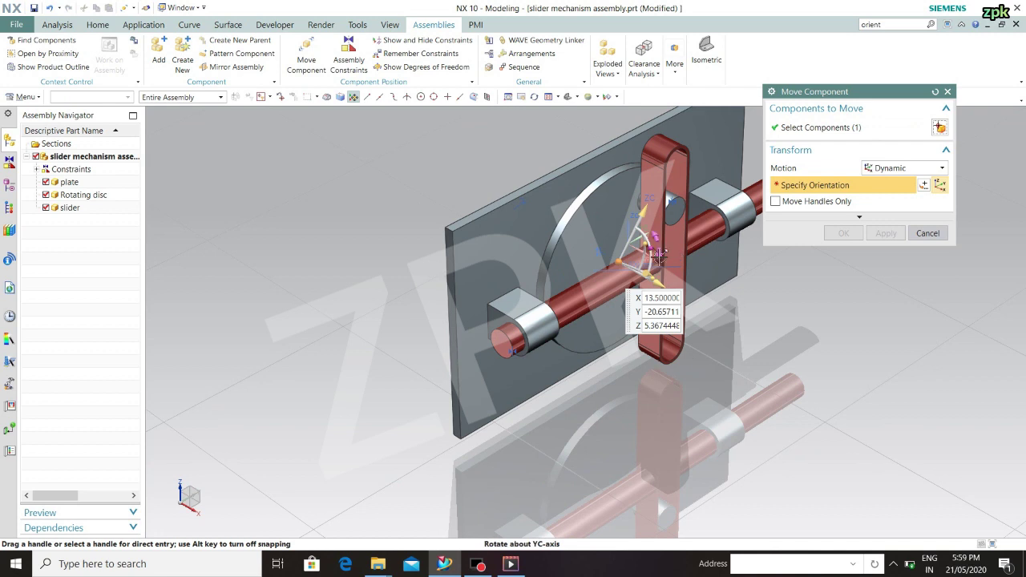
middle_drag(746, 323, 662, 251)
drag(656, 251, 747, 282)
click(707, 55)
drag(682, 392, 765, 348)
drag(612, 433, 402, 346)
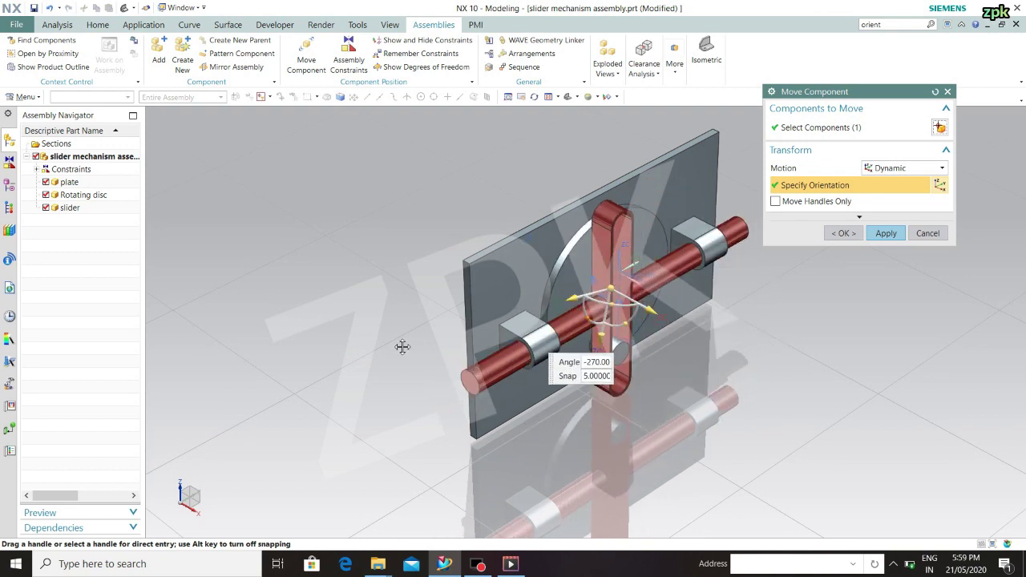
drag(638, 181, 752, 277)
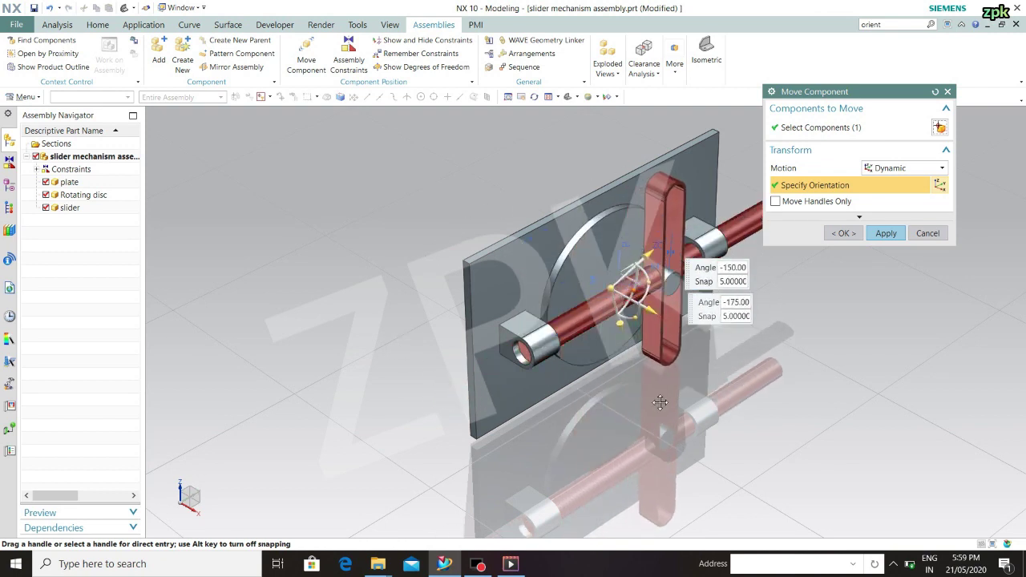
drag(659, 402, 581, 251)
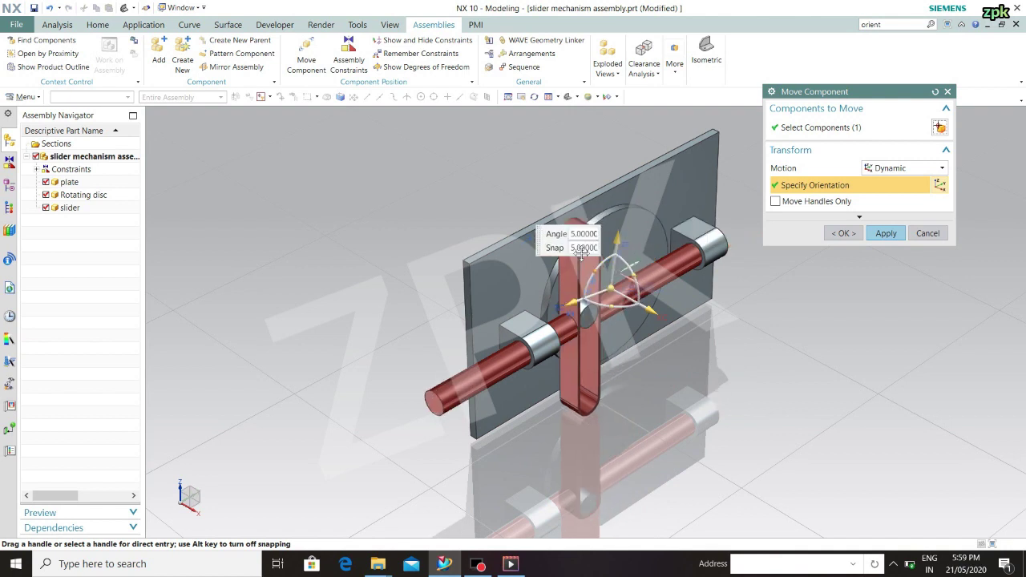
drag(647, 218, 478, 338)
drag(549, 208, 480, 189)
drag(643, 156, 357, 227)
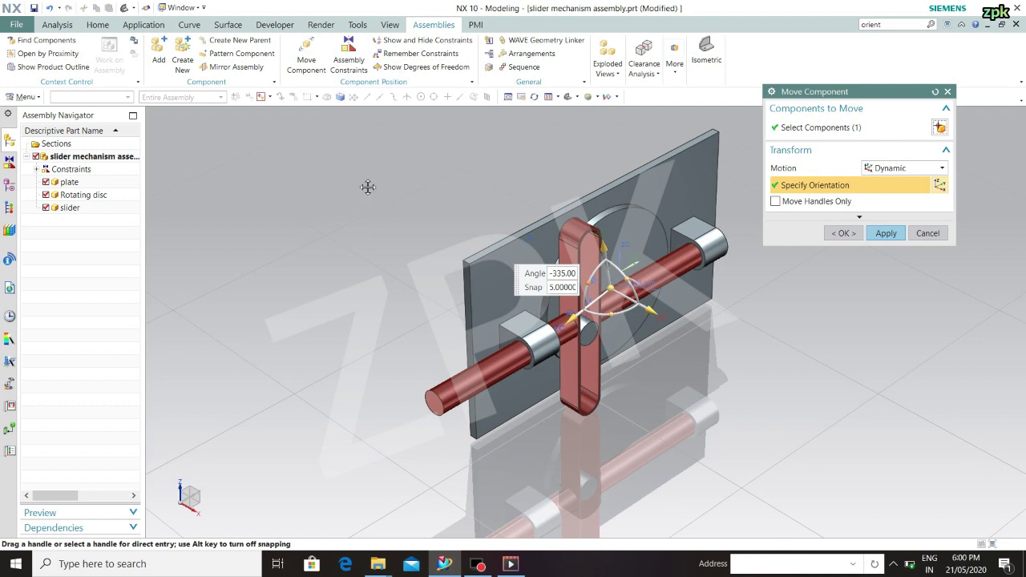
drag(576, 119, 425, 303)
drag(694, 110, 516, 410)
drag(534, 154, 479, 324)
drag(581, 144, 482, 186)
drag(648, 149, 658, 351)
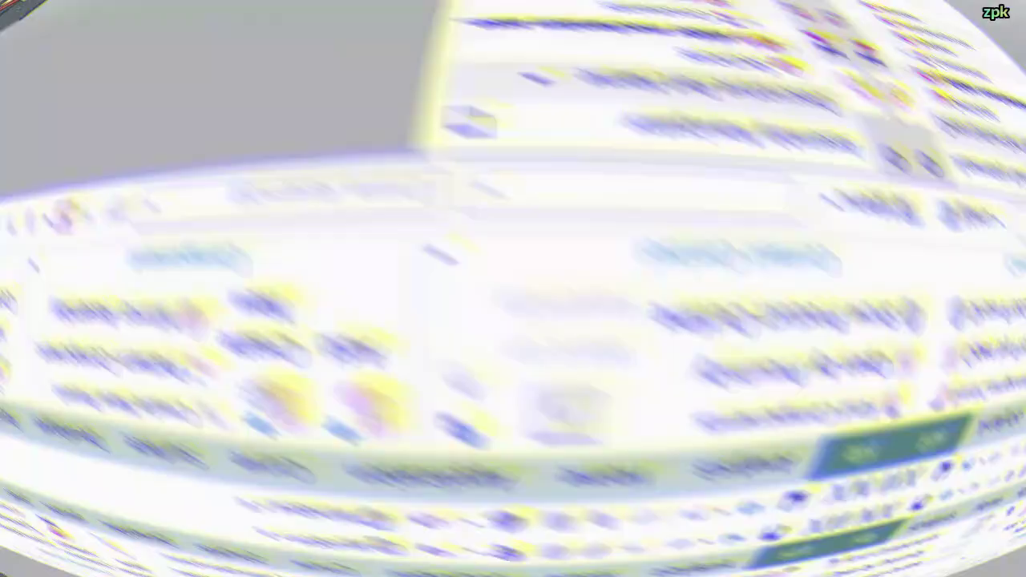